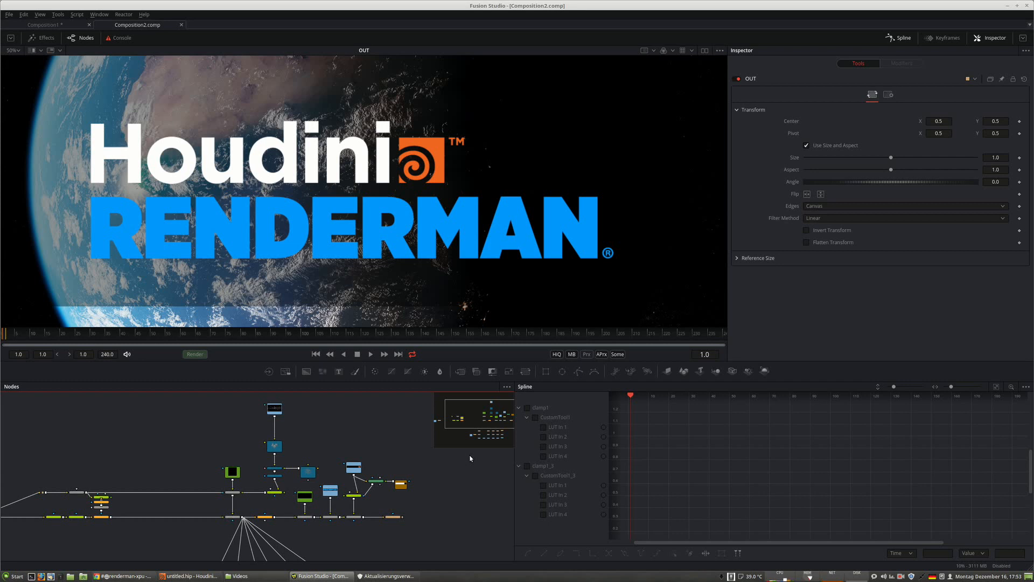
Examine the composited Earth image with the Houdini and RenderMan logos, both in close-up and as a whole frame.
left_click_drag(392, 516, 401, 517)
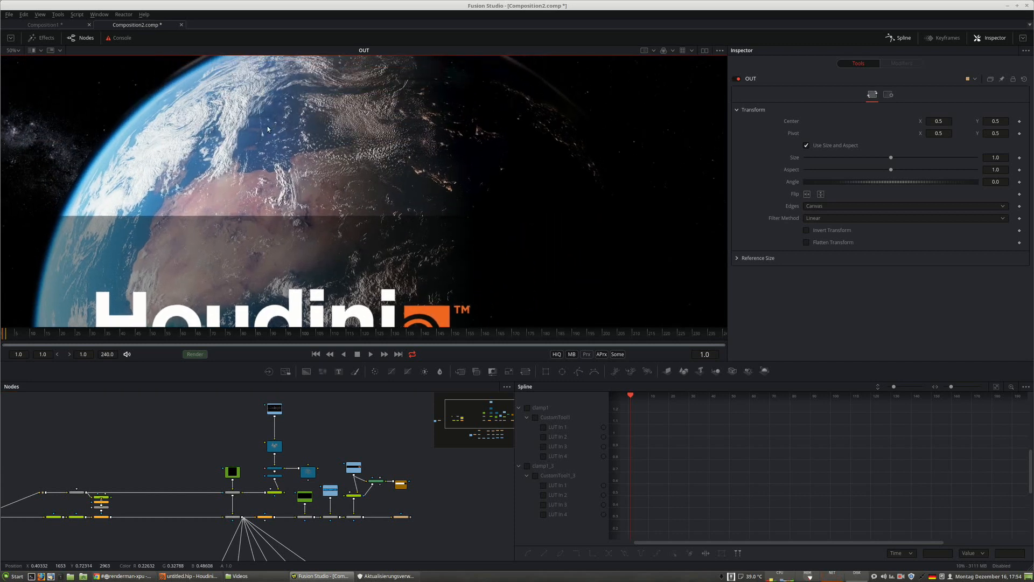
scroll(181, 144, "up", 2, "ctrl")
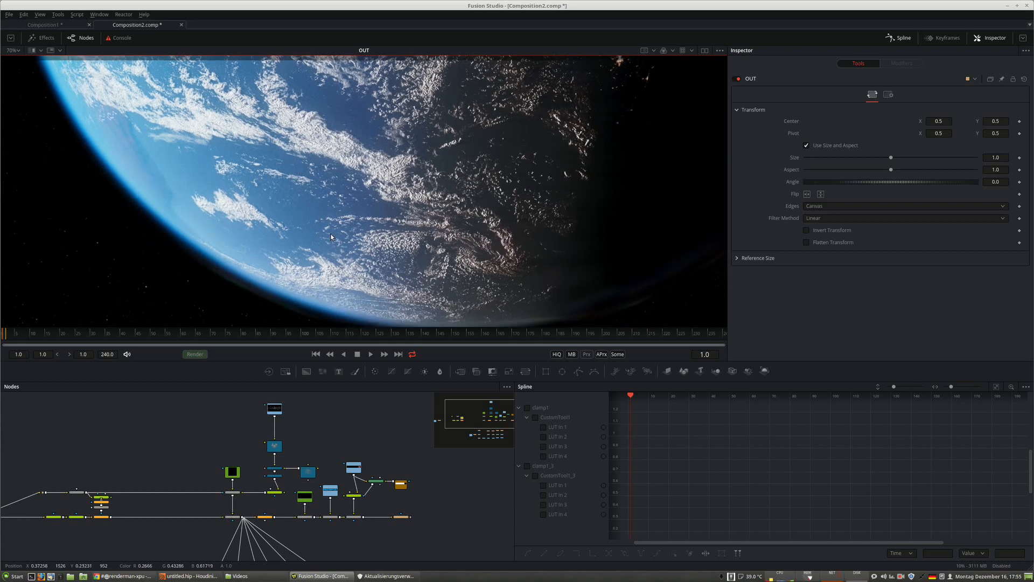
scroll(331, 234, "up", 1, "ctrl")
middle_click_drag(328, 228, 463, 353)
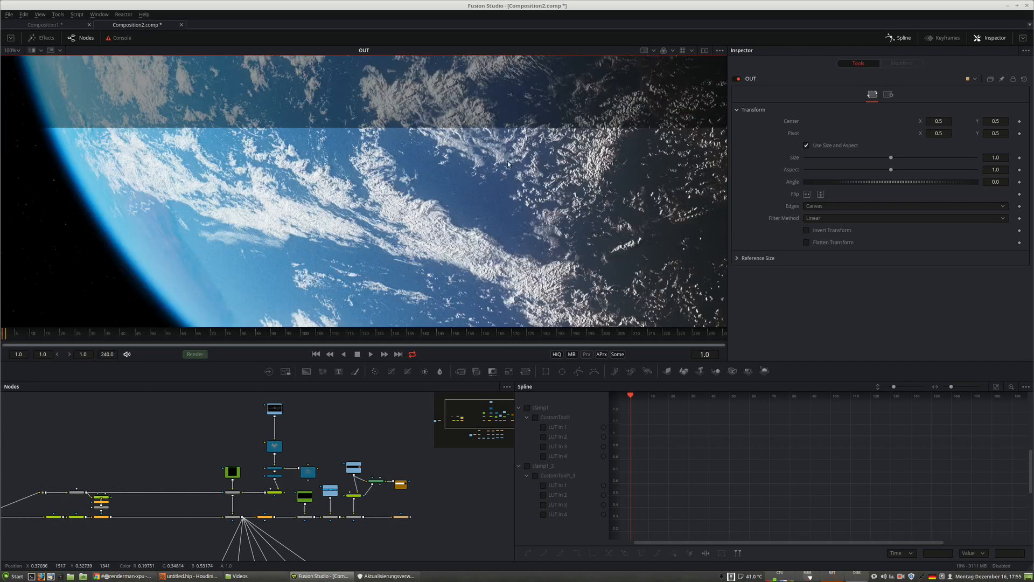
scroll(327, 191, "down", 3, "ctrl")
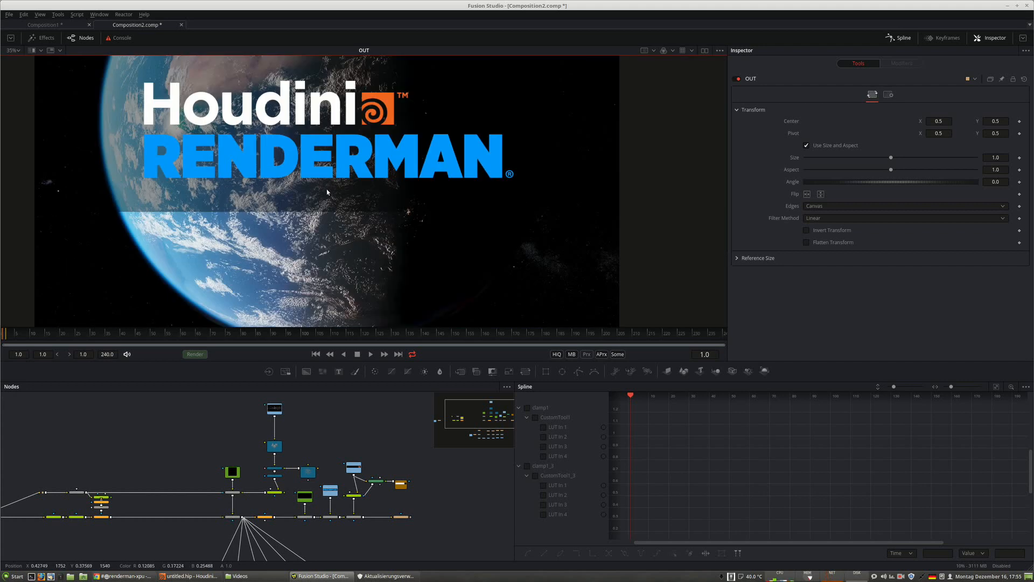
scroll(327, 205, "down", 2, "ctrl")
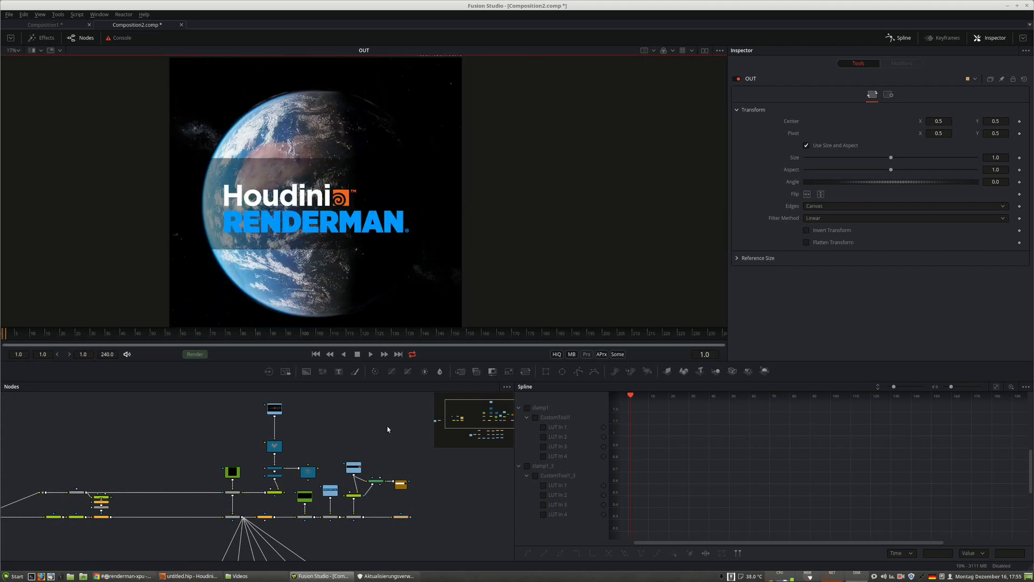
middle_click_drag(344, 256, 343, 281)
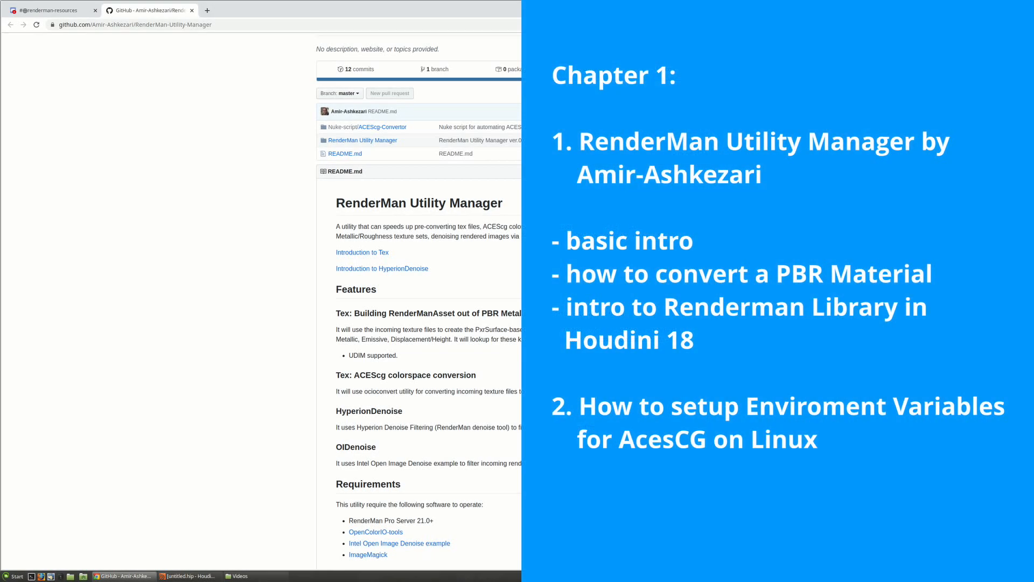
Read through the RenderMan Utility Manager README on GitHub, from its title and features down to the release notes.
scroll(178, 172, "up", 4)
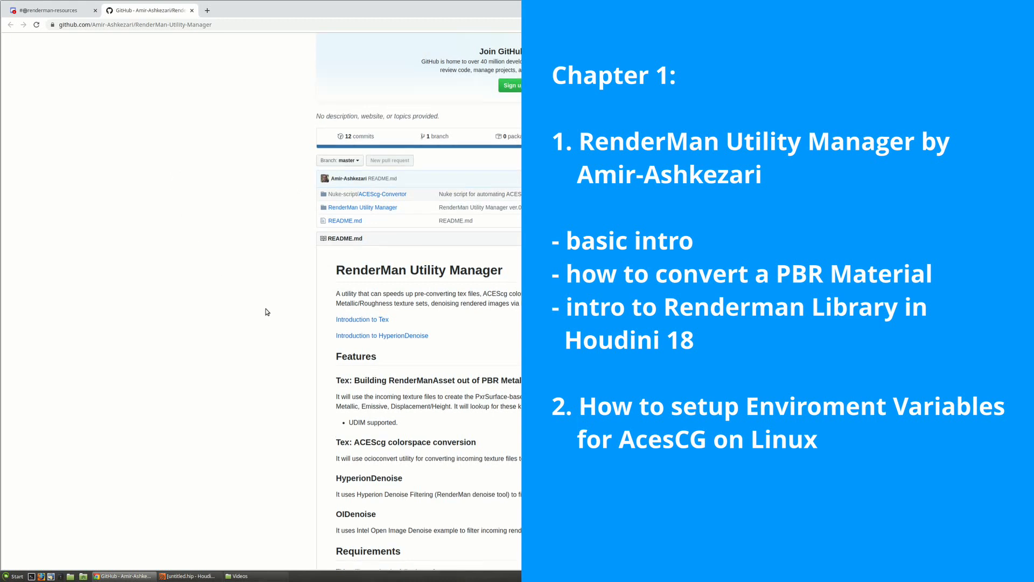
scroll(232, 356, "down", 2)
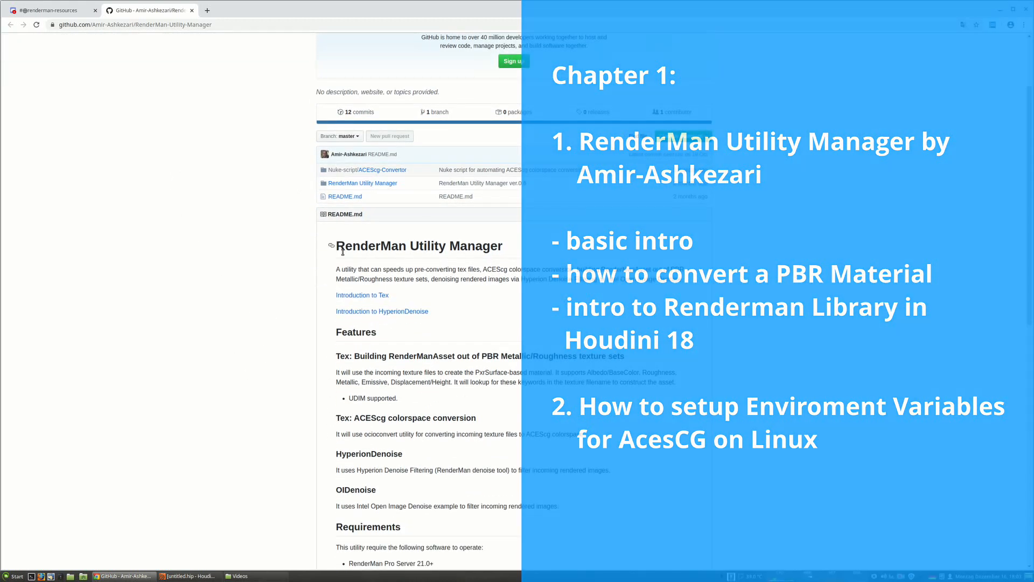
left_click_drag(335, 246, 509, 247)
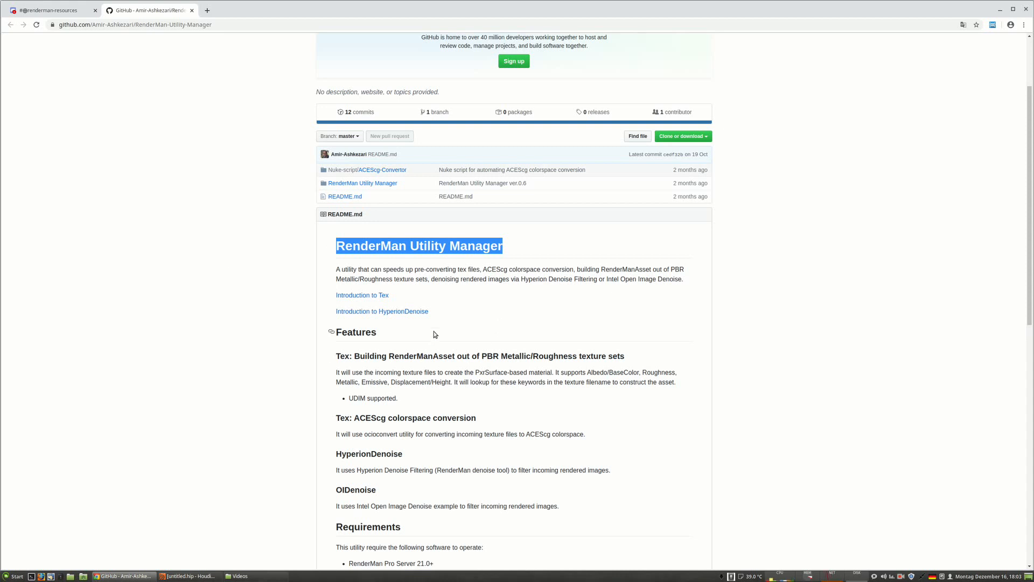
scroll(435, 333, "up", 3)
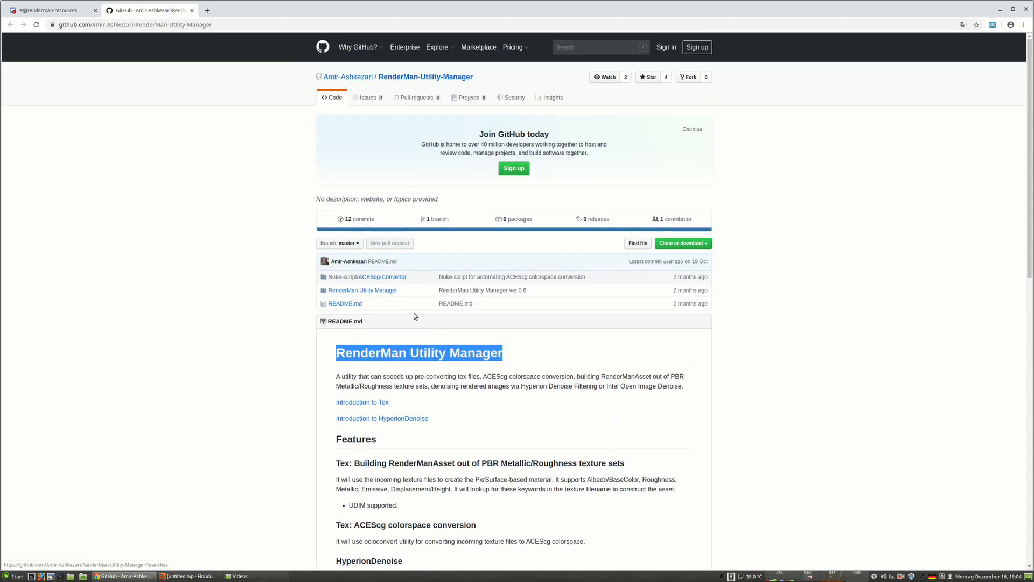
scroll(444, 445, "down", 3)
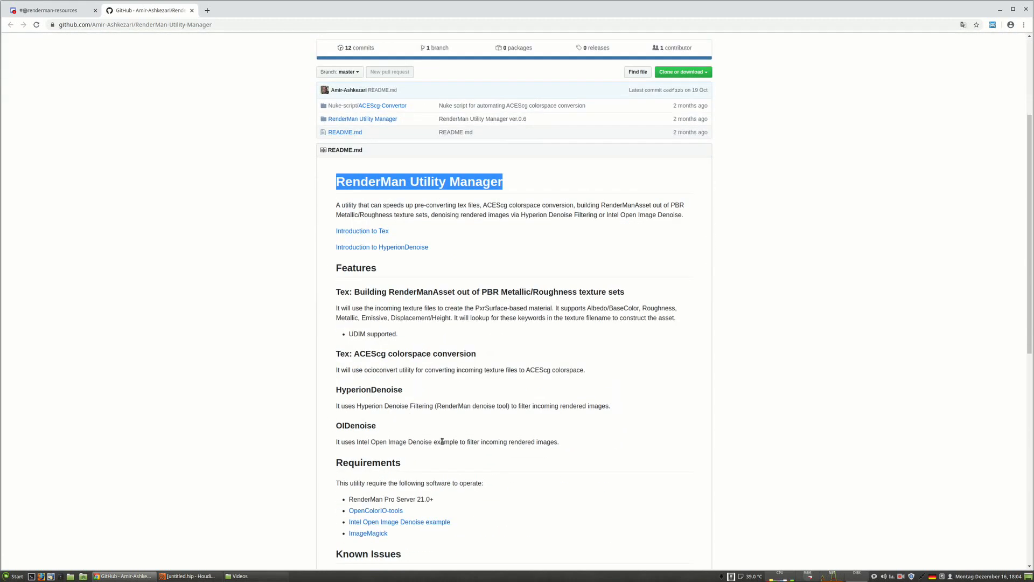
scroll(460, 495, "down", 4)
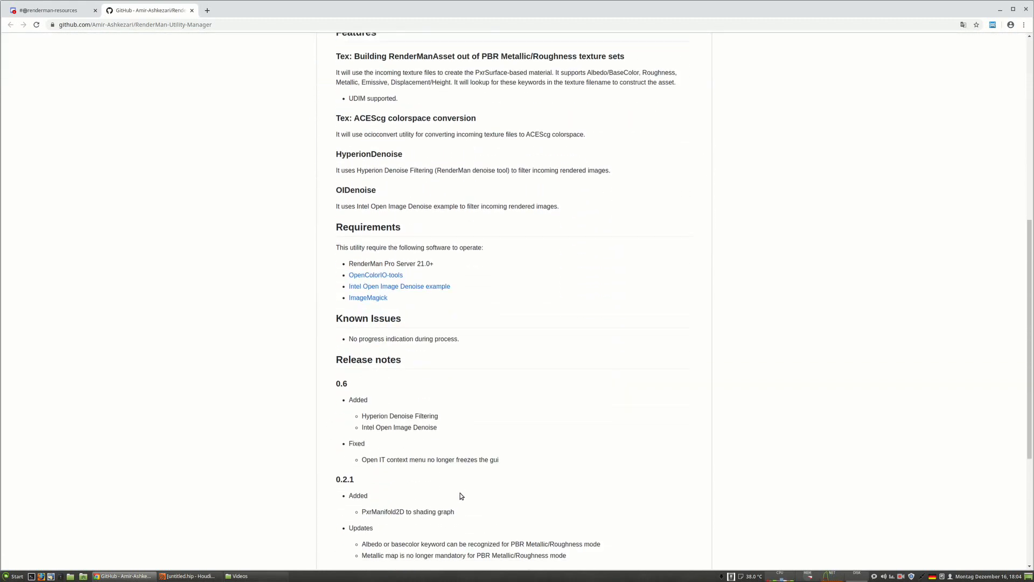
scroll(461, 495, "down", 4)
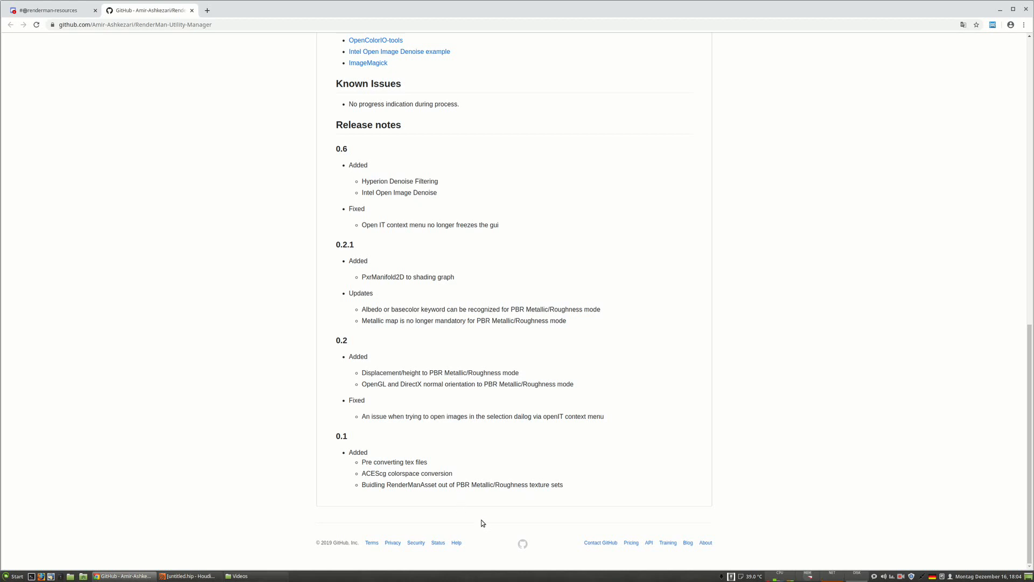
scroll(479, 474, "up", 3)
scroll(426, 312, "up", 3)
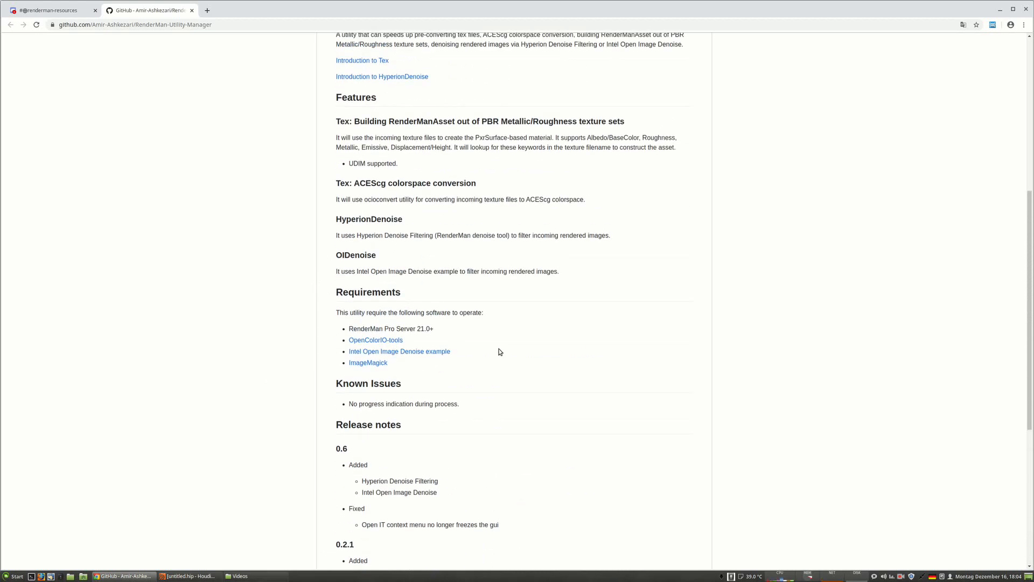
scroll(498, 352, "up", 3)
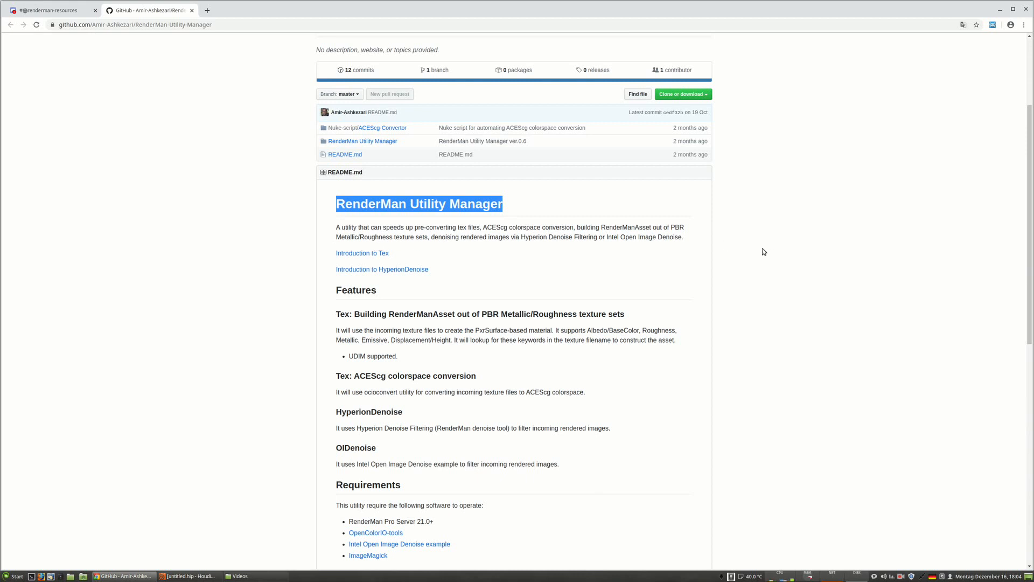
Highlight the utility's description paragraph in the README and review its requirements.
left_click_drag(685, 239, 333, 231)
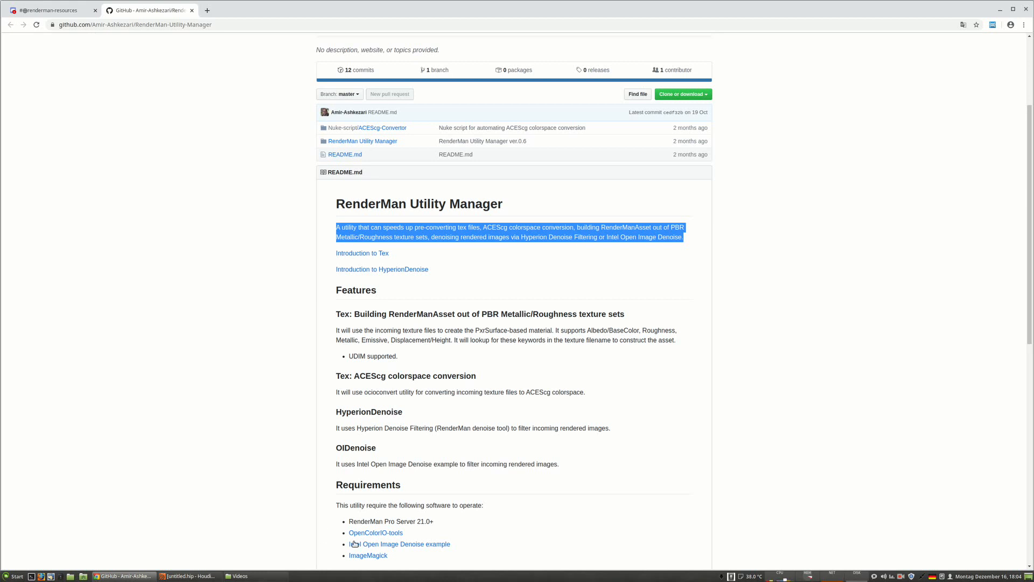
scroll(398, 512, "down", 2)
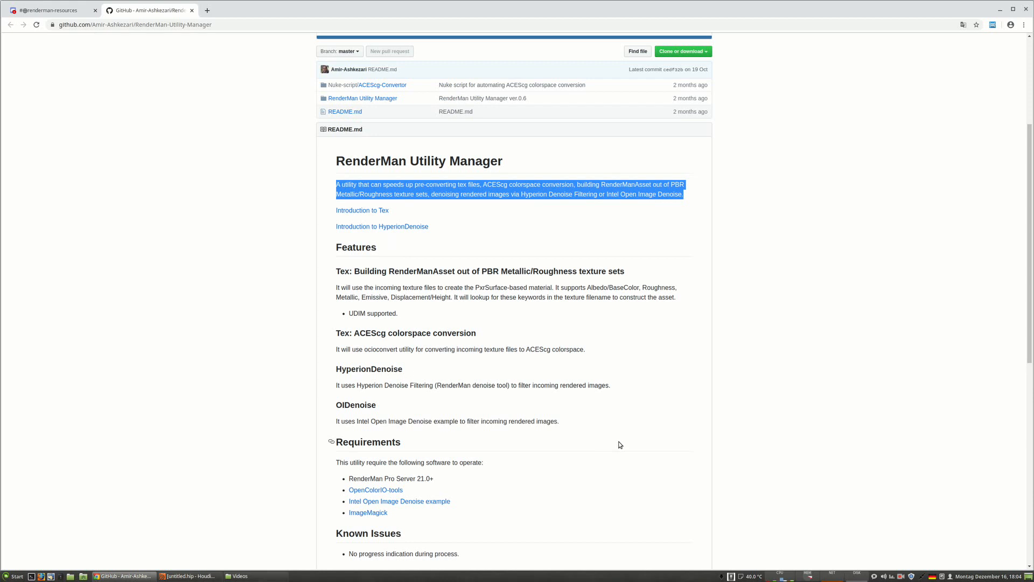
scroll(556, 474, "down", 5)
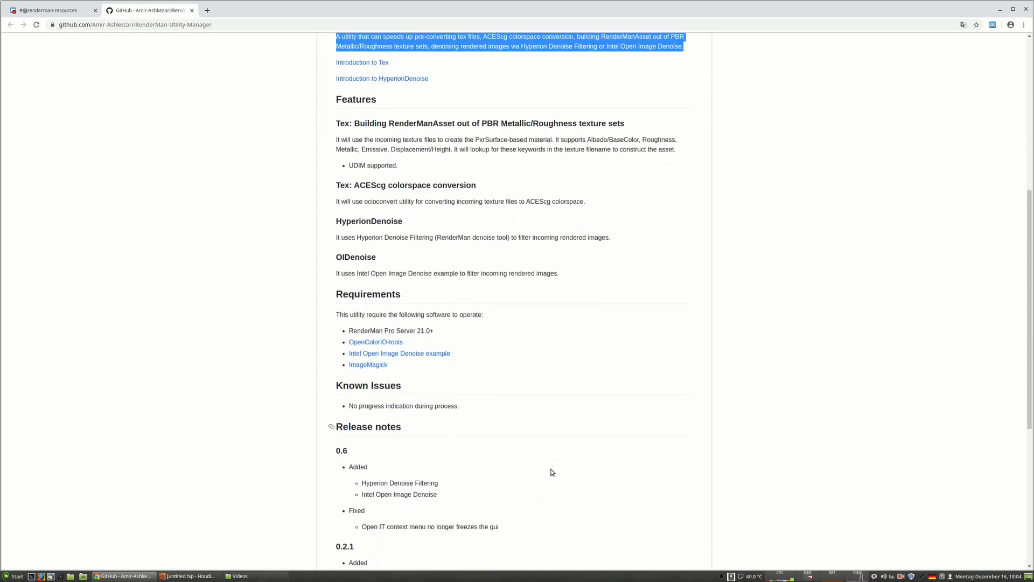
scroll(550, 471, "up", 9)
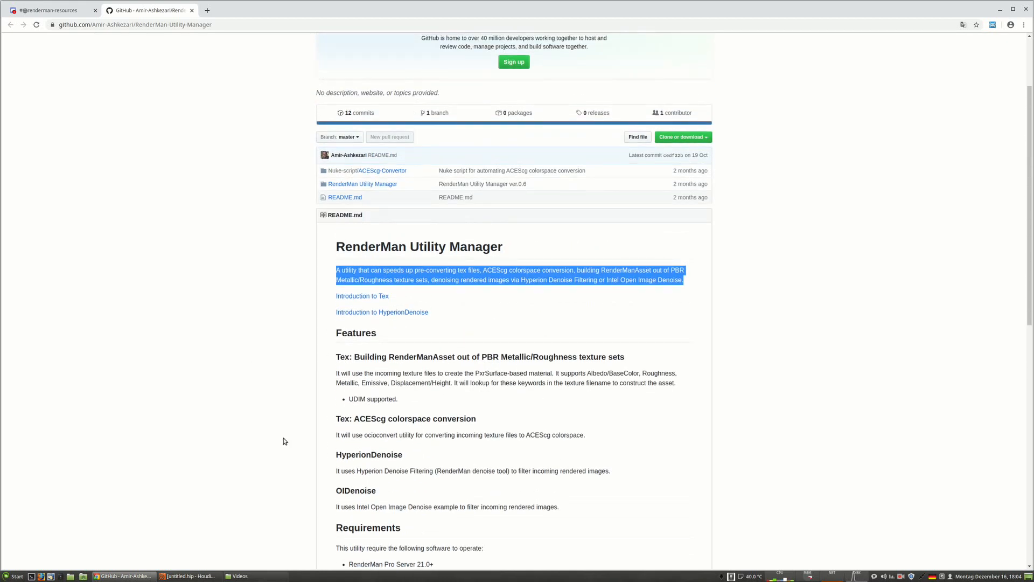
Switch to Houdini and view the RenderMan Texture Manager.
left_click(183, 575)
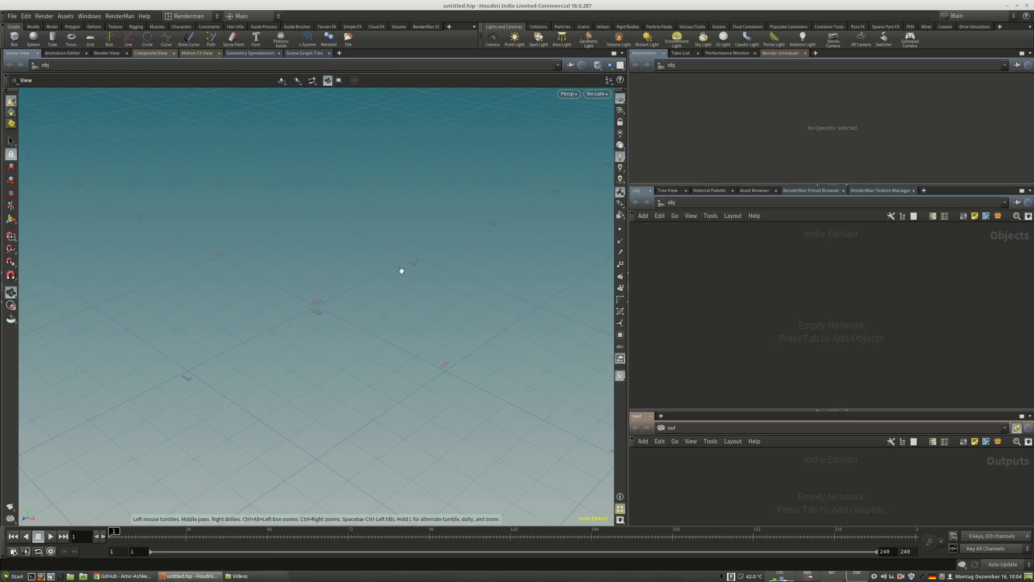
left_click(876, 191)
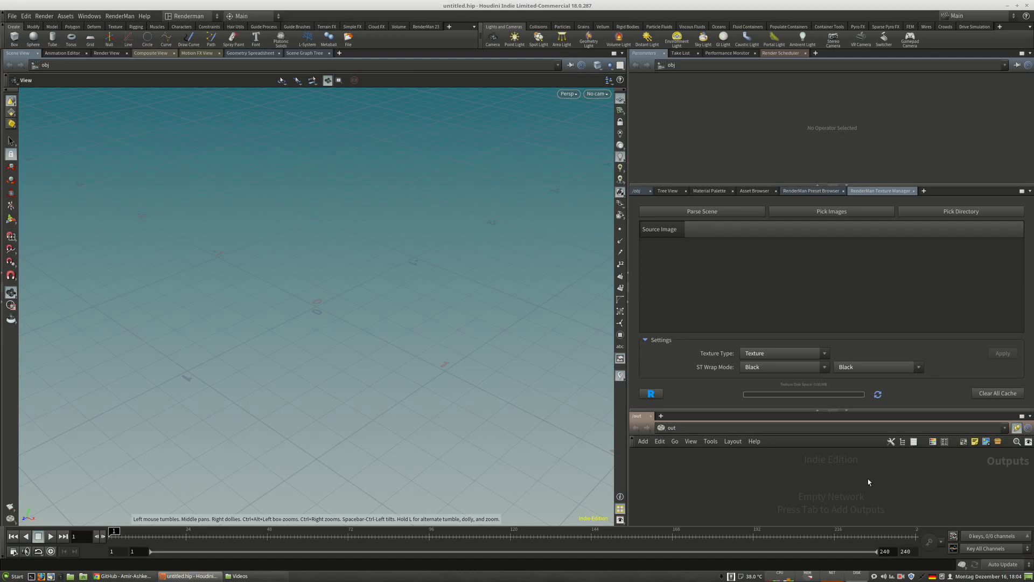
left_click(639, 192)
left_click(880, 191)
Launch RenderMan Utility Manager from the desktop, place its window clear of the terminal, and look at the available Mode options.
key("super+d")
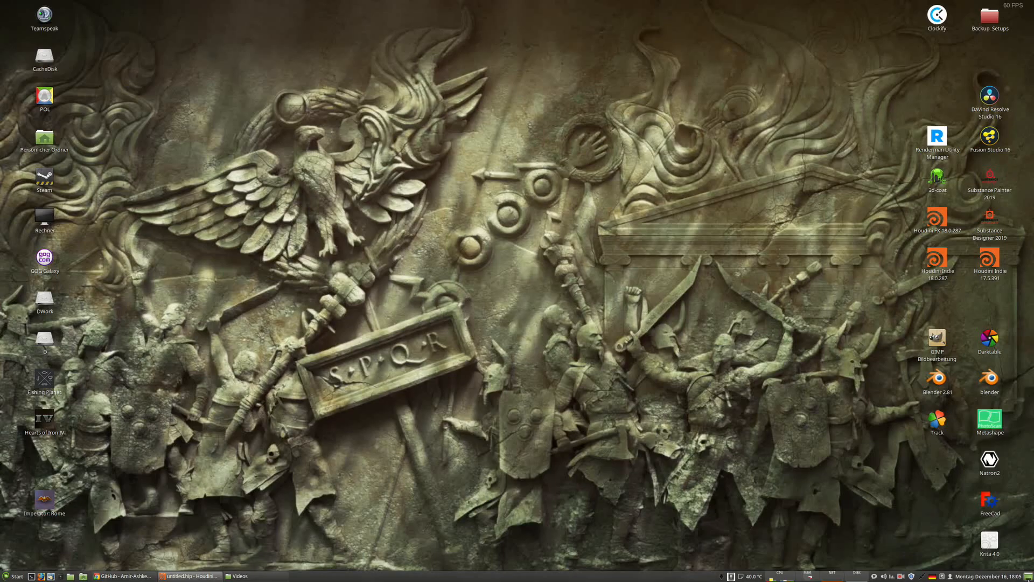
double_click(936, 136)
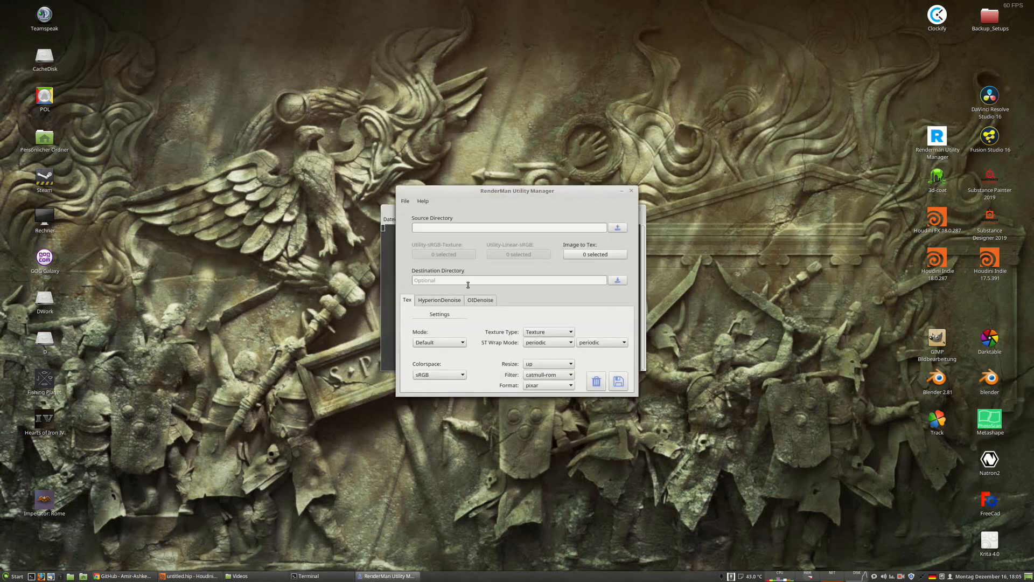
left_click_drag(439, 189, 407, 161)
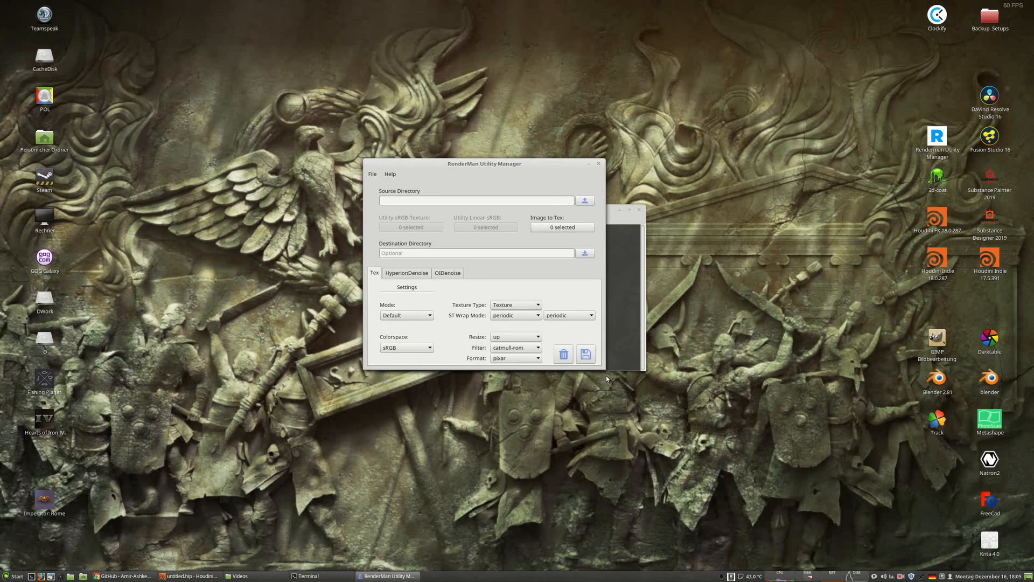
left_click_drag(605, 368, 606, 435)
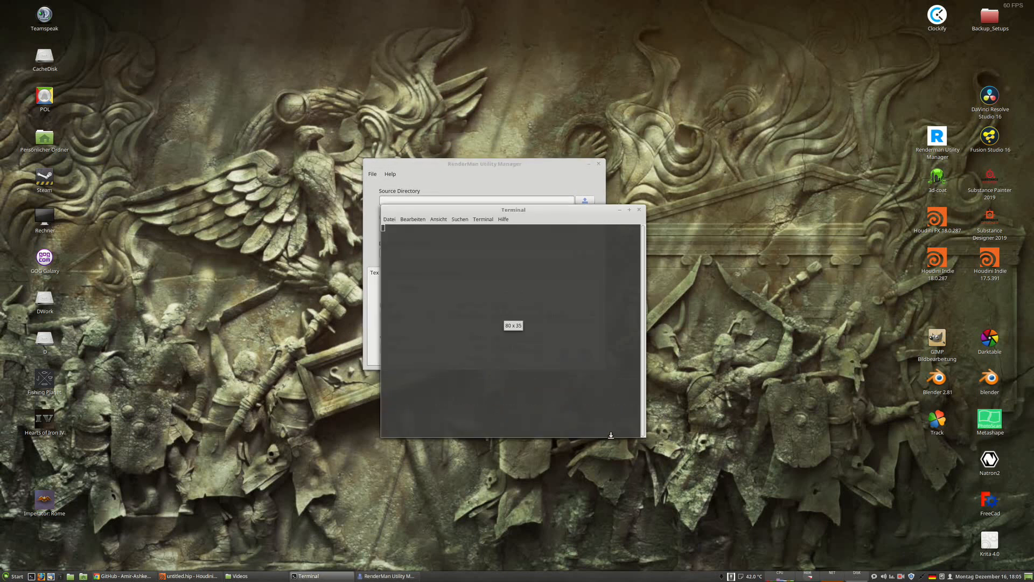
left_click(497, 219)
left_click_drag(507, 164, 554, 167)
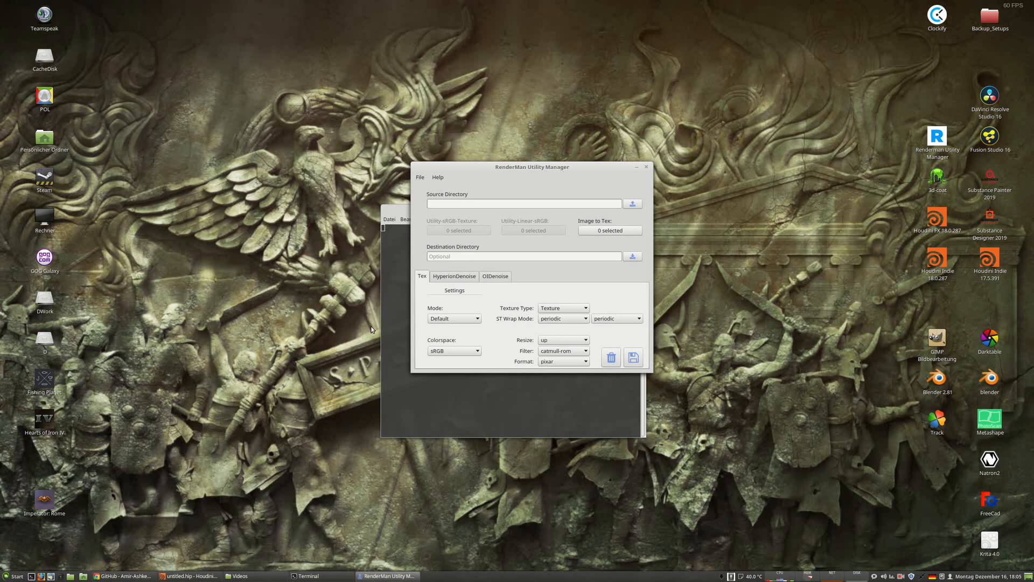
left_click(456, 318)
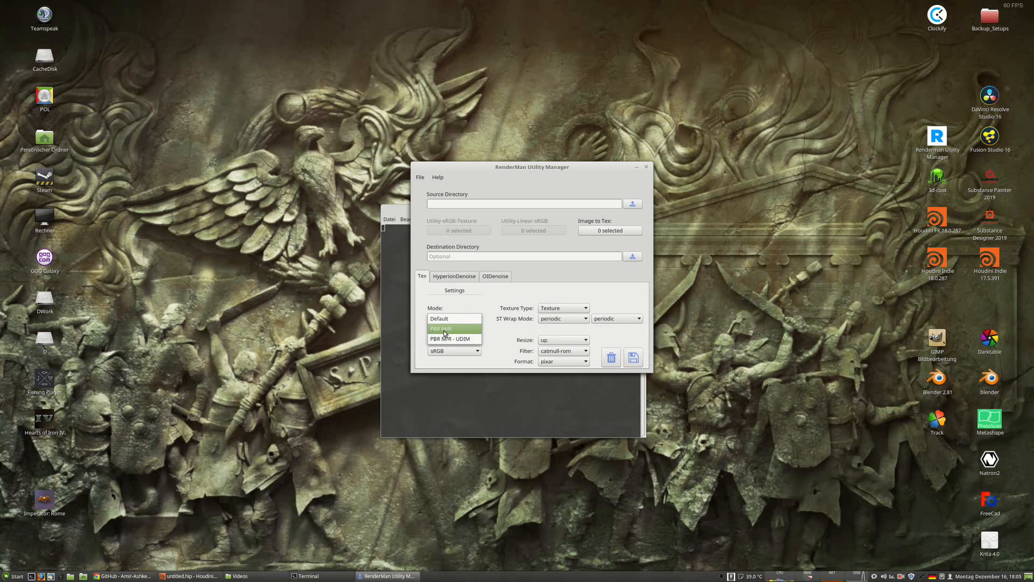
left_click(501, 334)
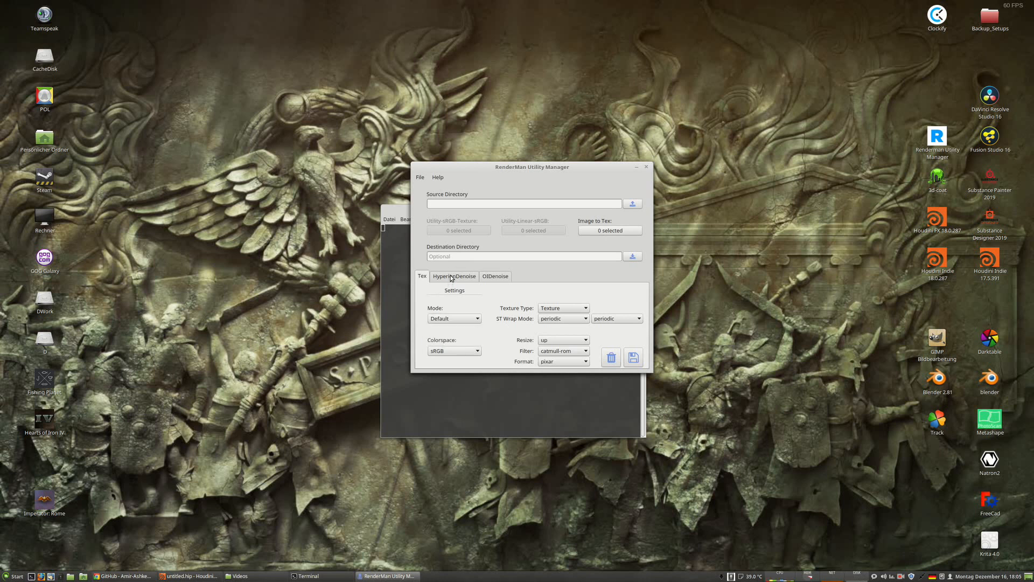
Switch to Houdini, view the RenderMan Preset Browser and the Texture Manager, and return to the obj network.
left_click(190, 576)
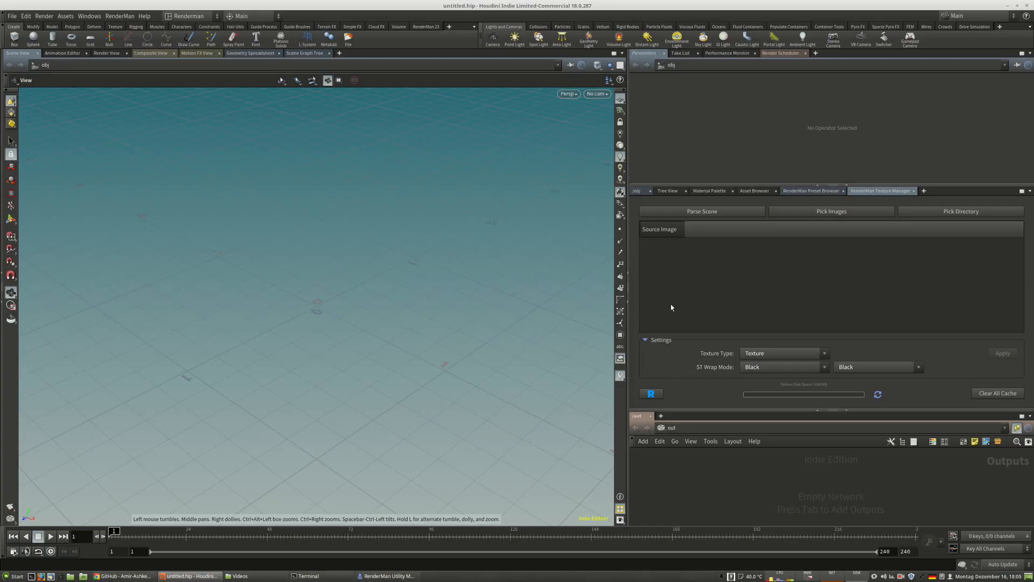
left_click(800, 192)
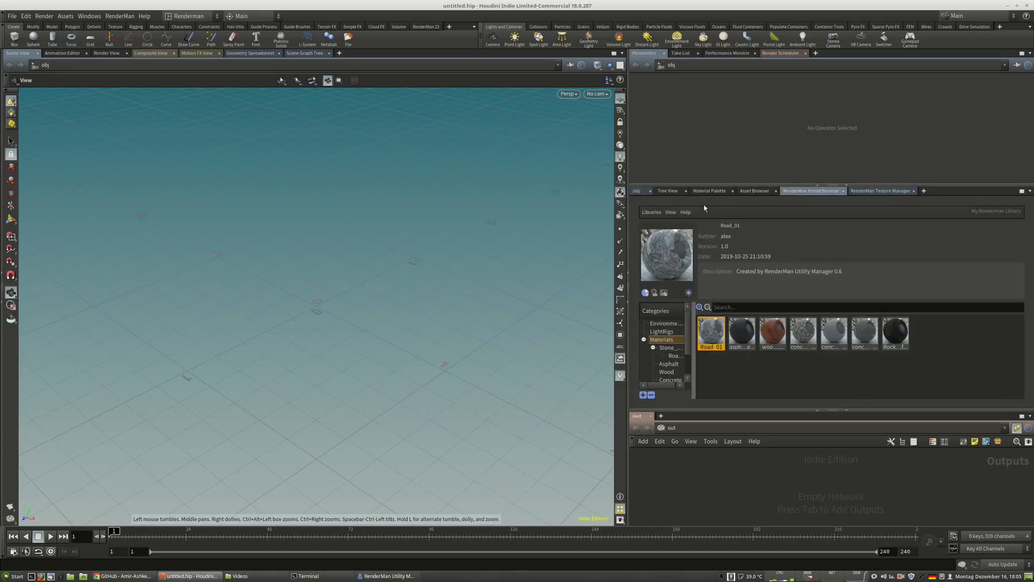
left_click(372, 575)
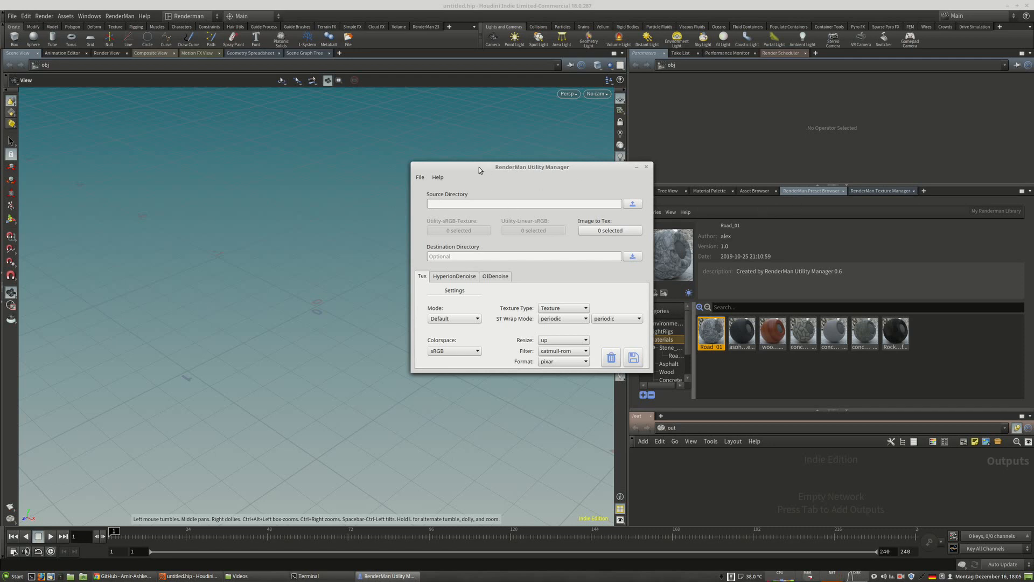
left_click(863, 192)
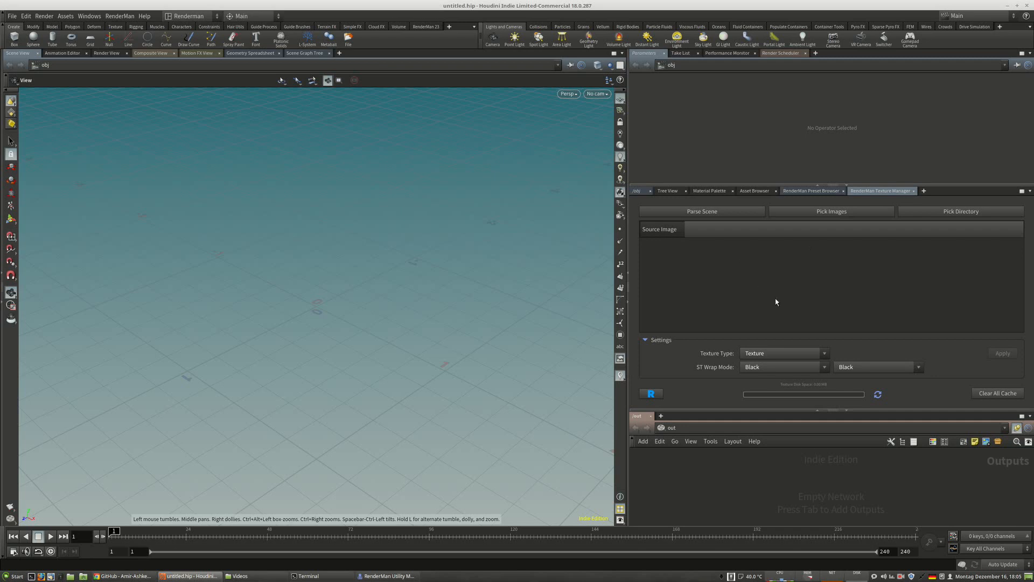
left_click(636, 192)
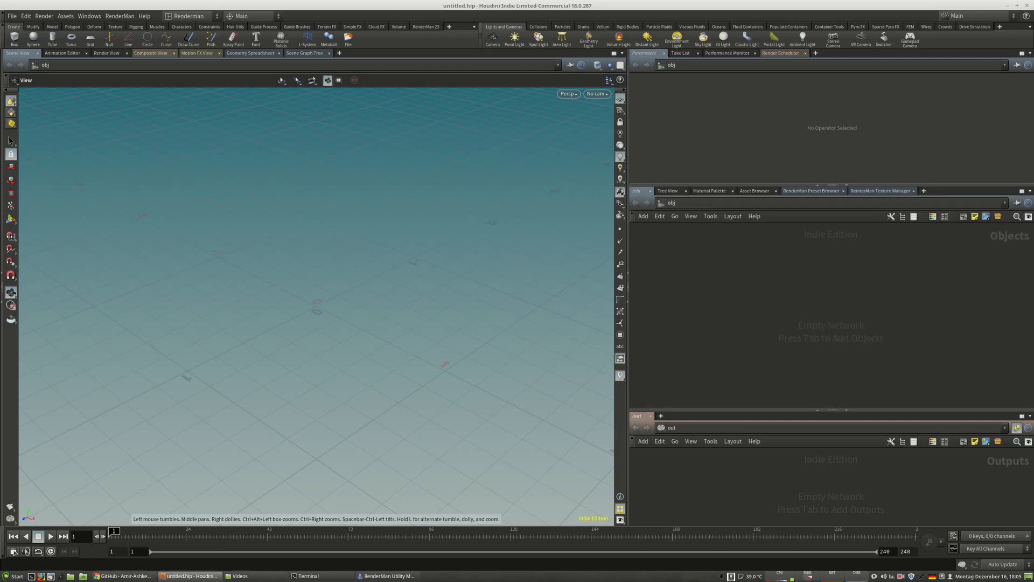
Switch to RenderMan Utility Manager and set the source directory to the Substance_Database/Rome/Road_01 texture folder.
left_click_drag(387, 168, 415, 206)
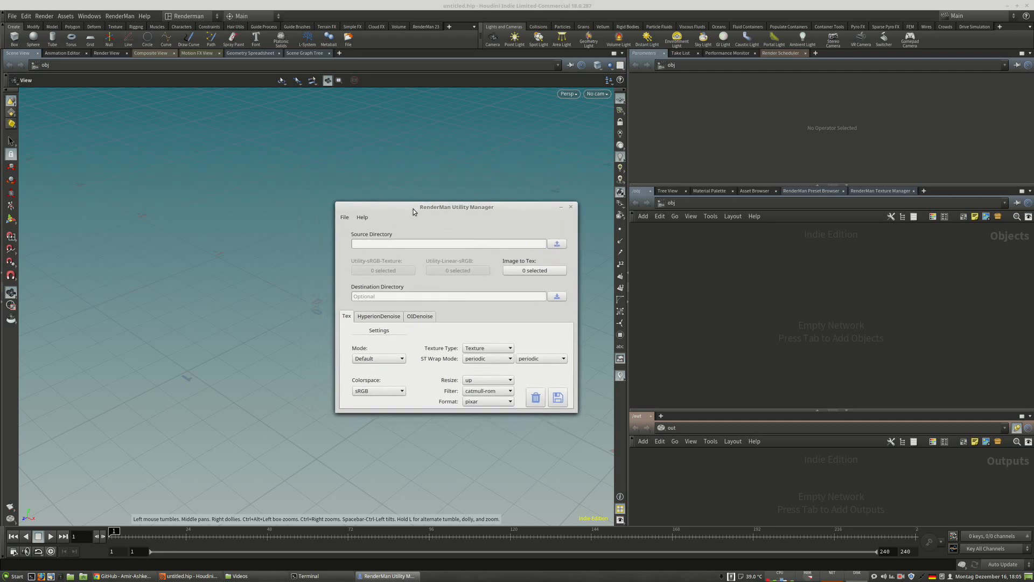
left_click(558, 244)
left_click(213, 388)
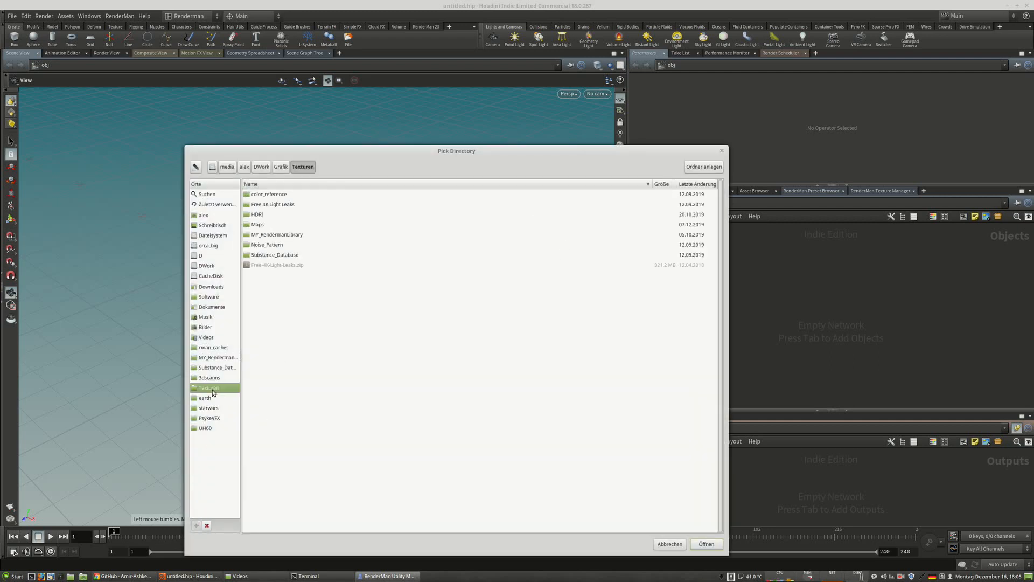
double_click(273, 255)
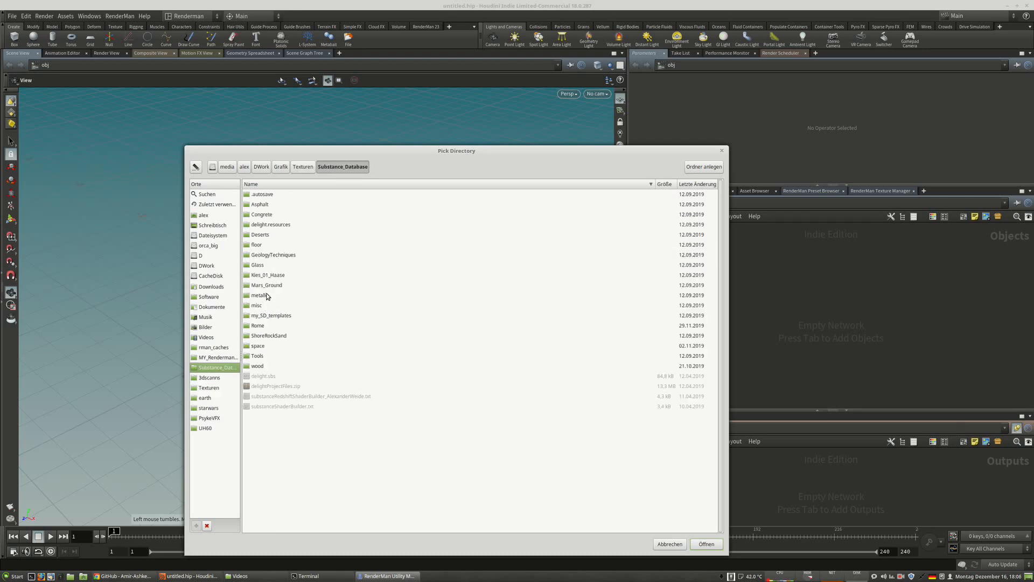
double_click(259, 326)
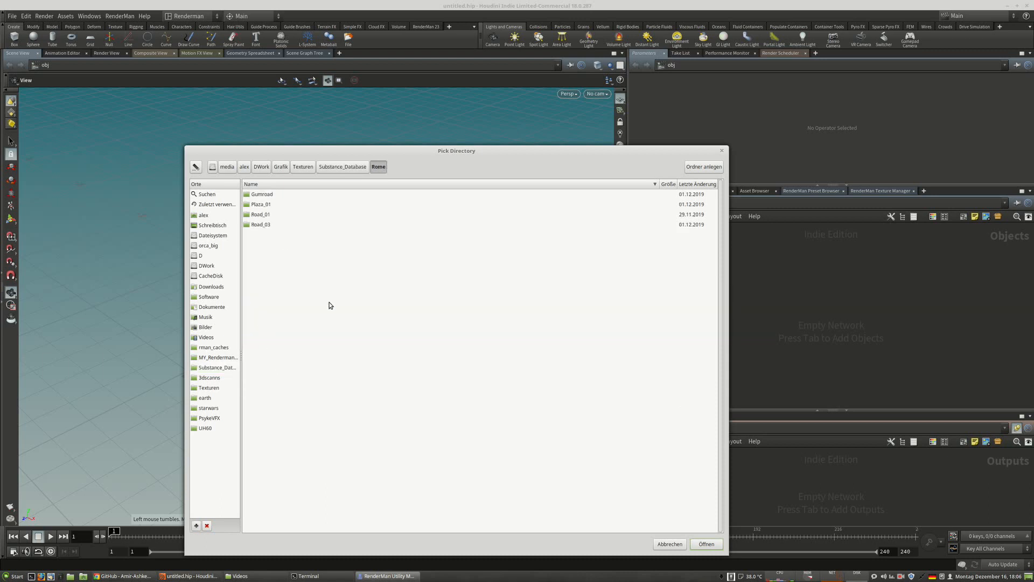
left_click(321, 167)
double_click(259, 327)
left_click(261, 197)
double_click(258, 214)
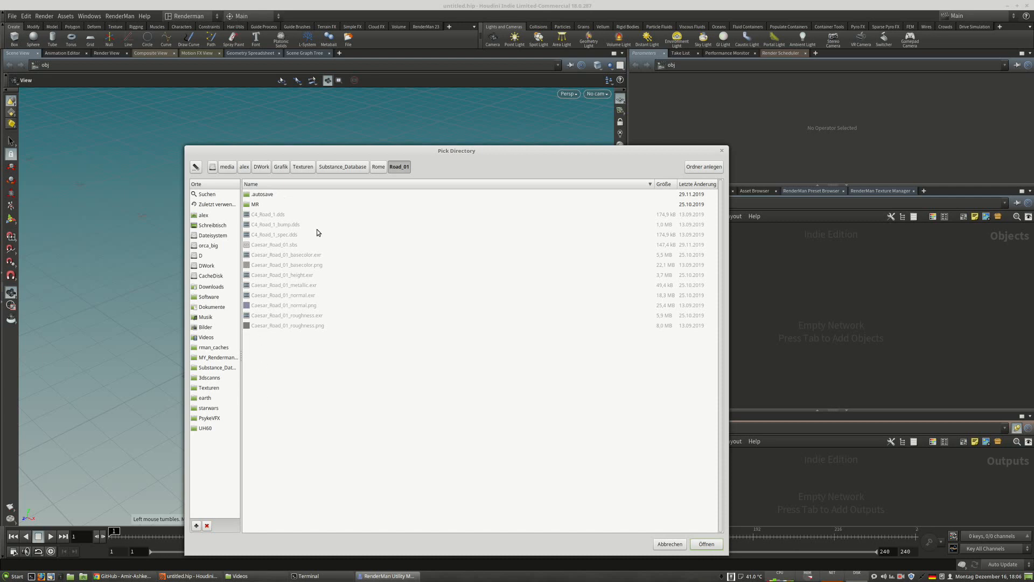
left_click(707, 545)
left_click_drag(360, 244, 539, 246)
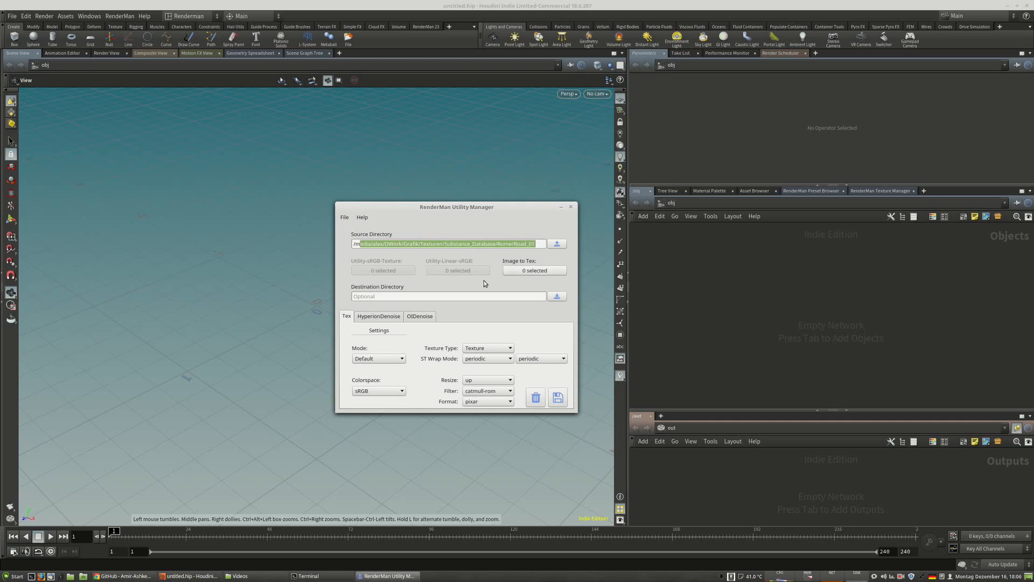
Choose the Caesar_Road_01 basecolor, height, metallic, normal and roughness EXR files as the images to convert to tex.
left_click(533, 270)
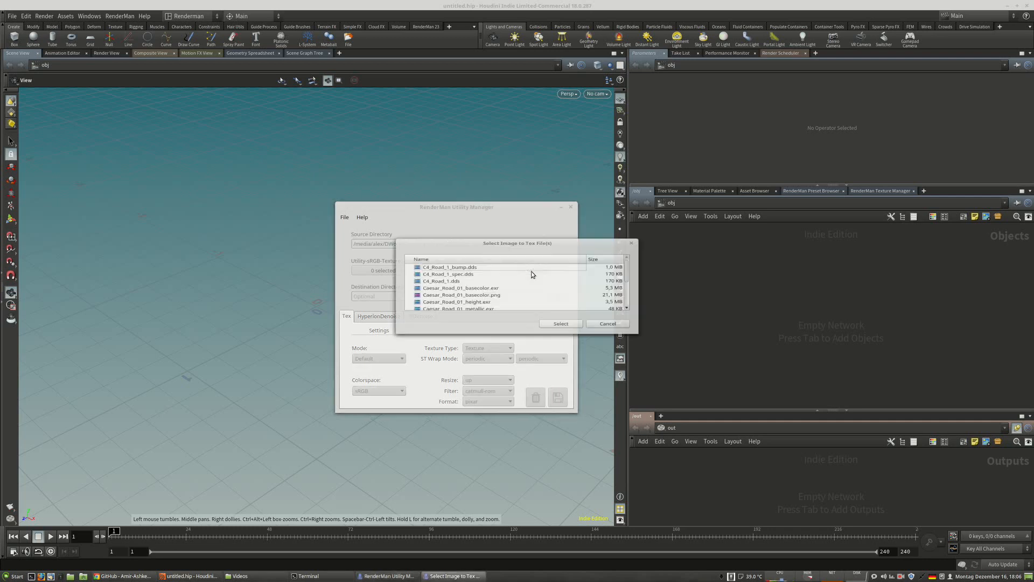
left_click(497, 289)
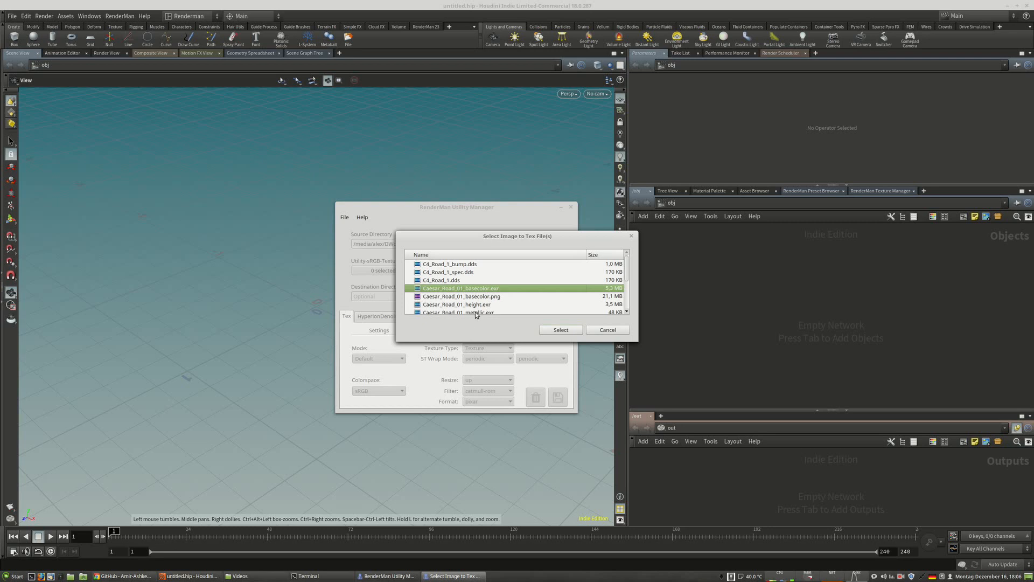
scroll(511, 306, "down", 3)
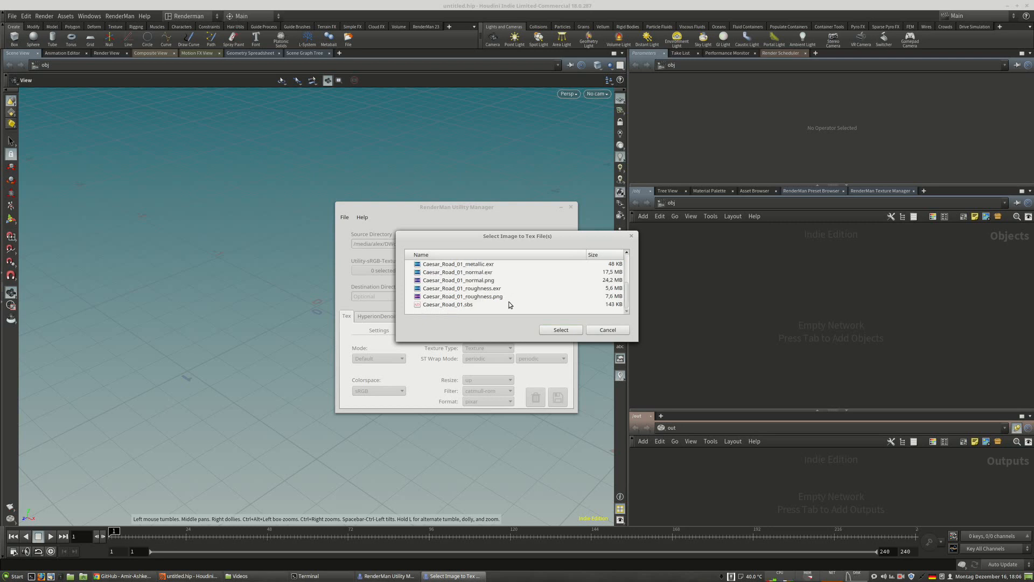
left_click(483, 291)
left_click(480, 274, "ctrl")
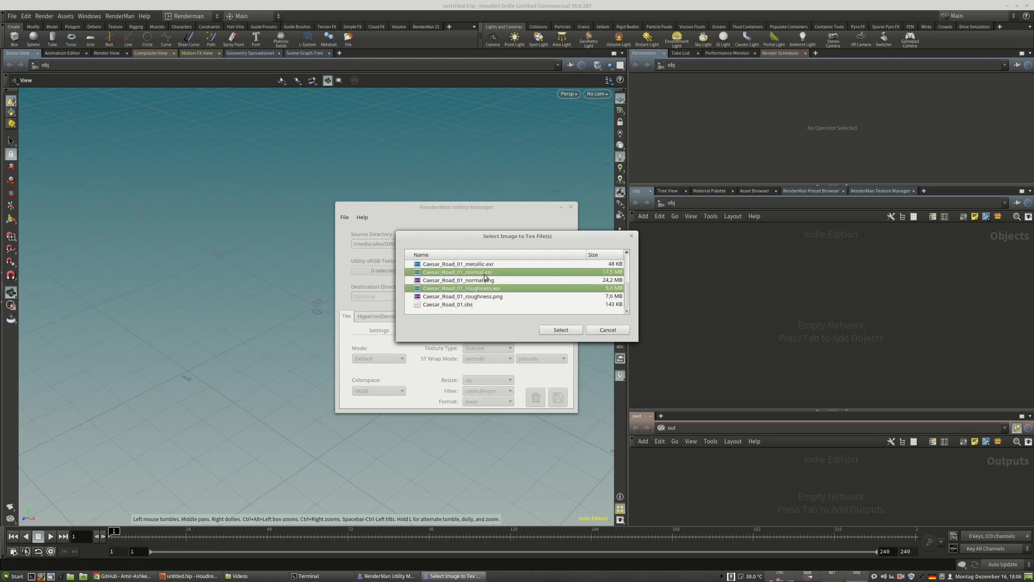
scroll(485, 277, "up", 1)
left_click(466, 289, "ctrl")
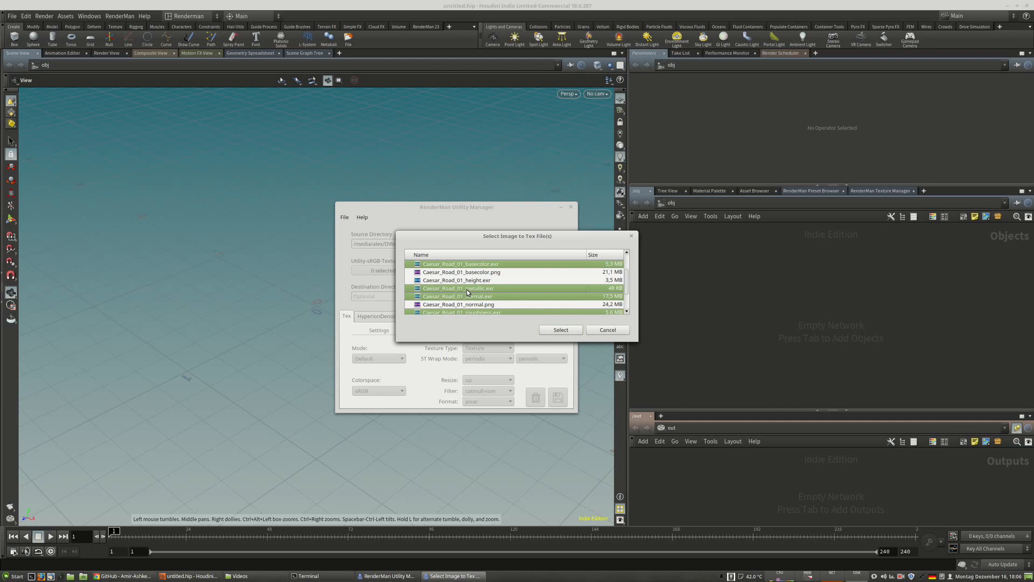
left_click(501, 280, "ctrl")
scroll(509, 288, "down", 1)
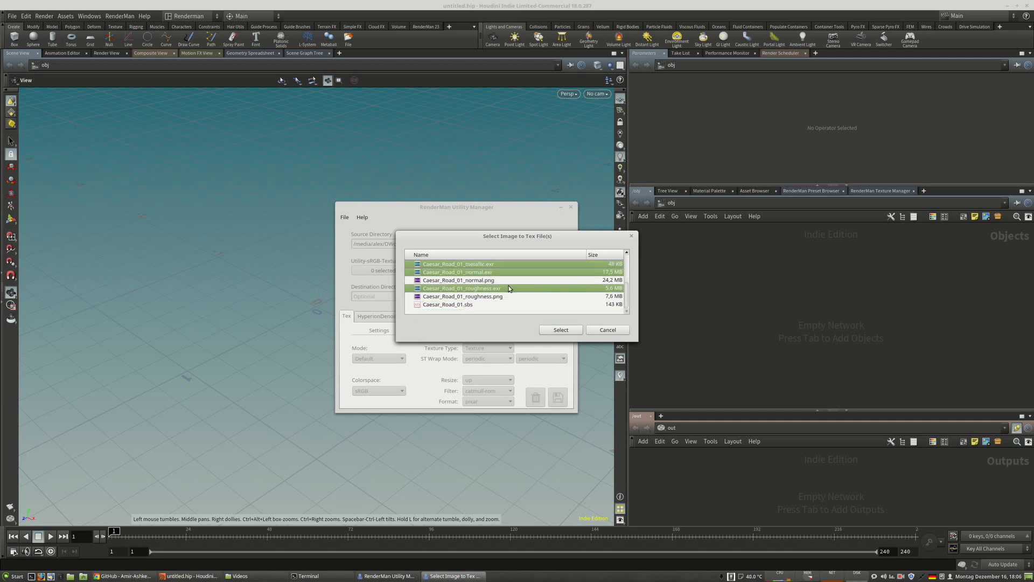
scroll(489, 277, "up", 1)
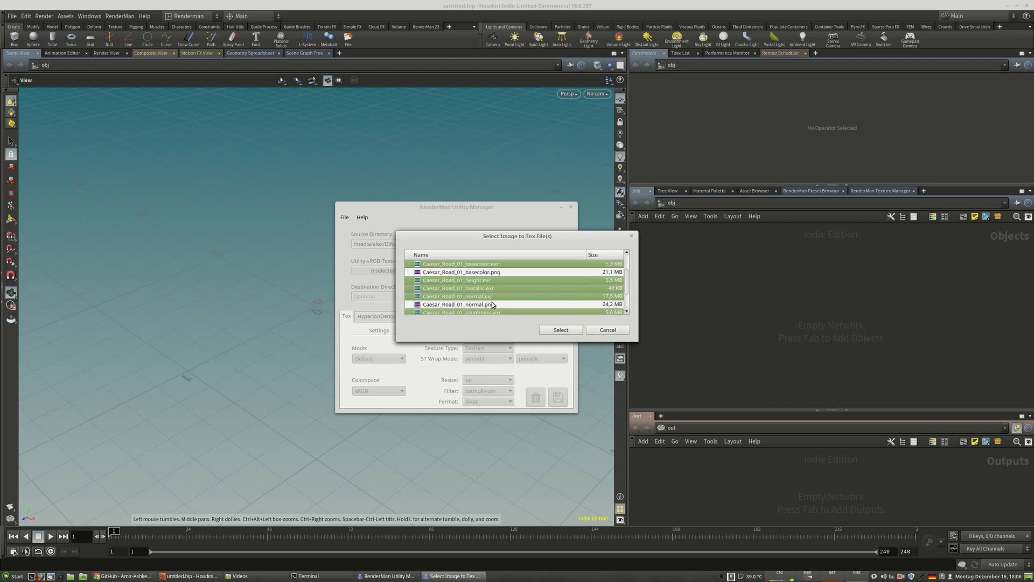
scroll(513, 294, "down", 1)
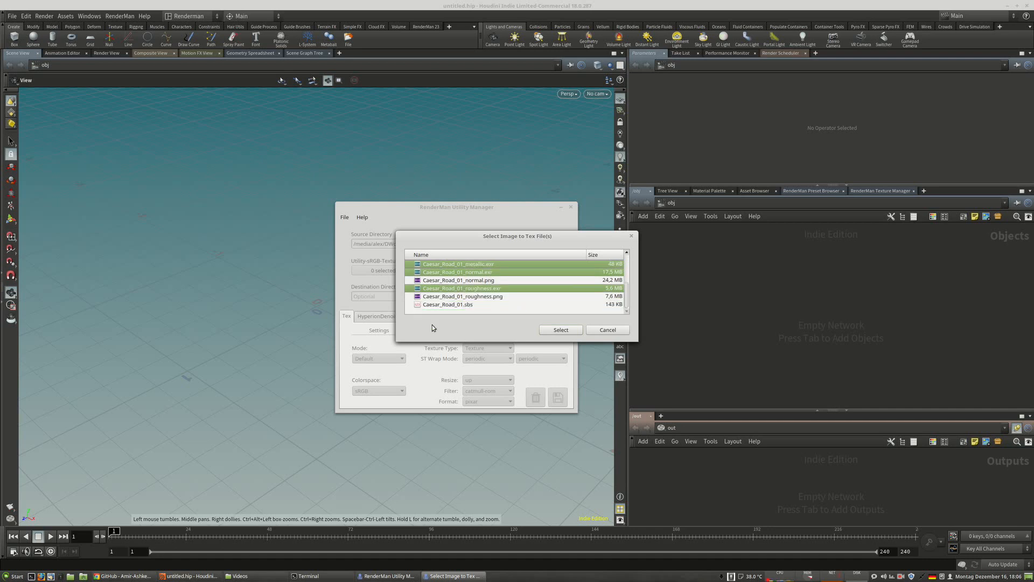
key("Return")
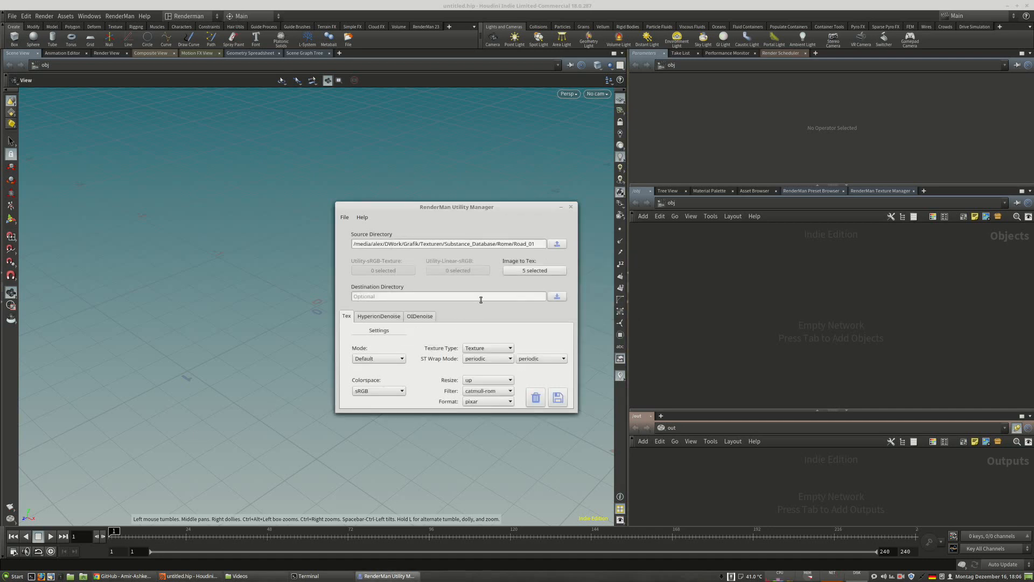
Set the conversion mode to PBR M/R.
left_click(382, 358)
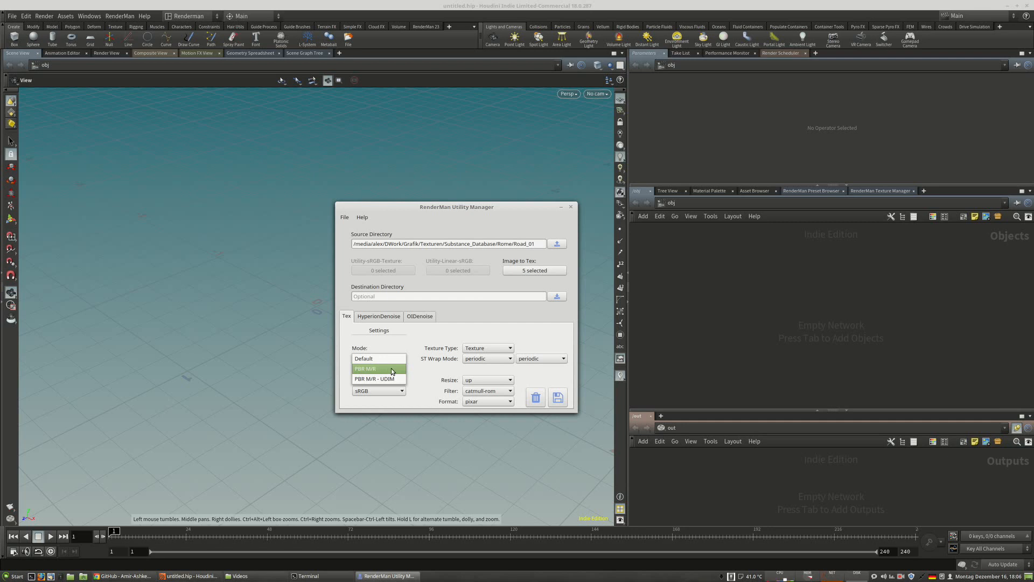
left_click(391, 370)
left_click(385, 359)
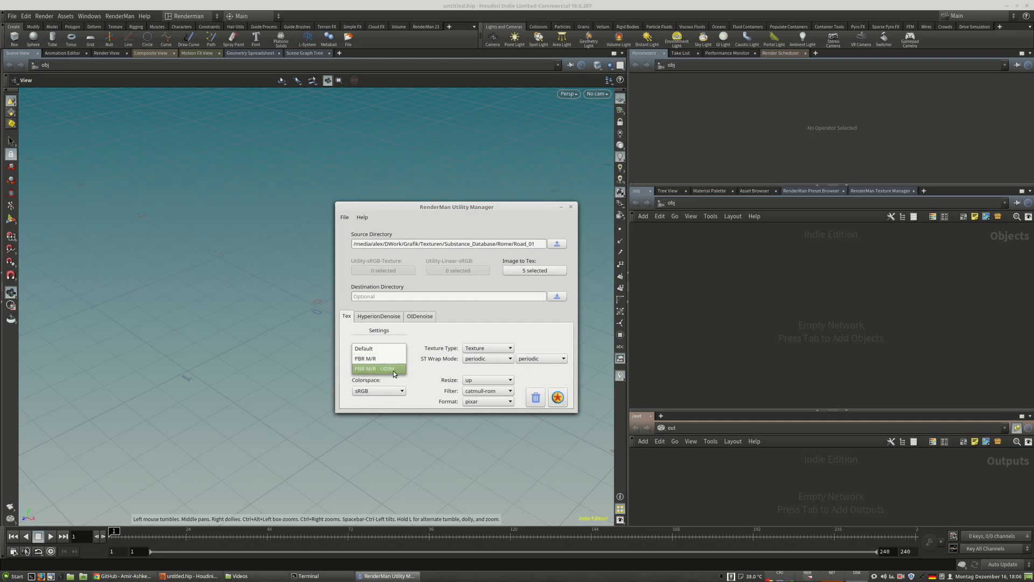
left_click(385, 359)
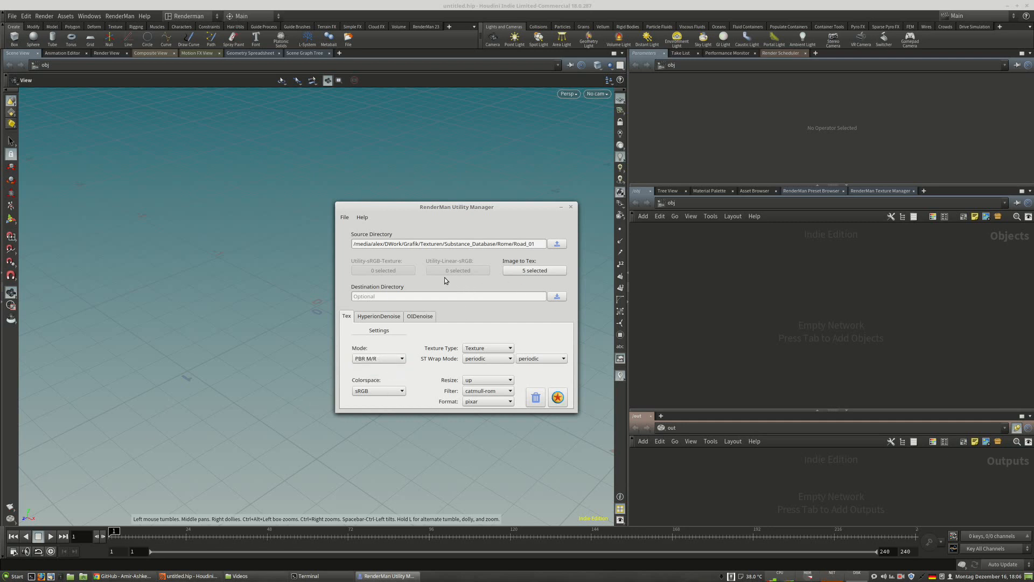
Browse for the destination directory to Materials/Stone_Pavements inside RenderManAssetLibrary of MY_RendermanLibrary.
left_click(468, 294)
left_click(557, 298)
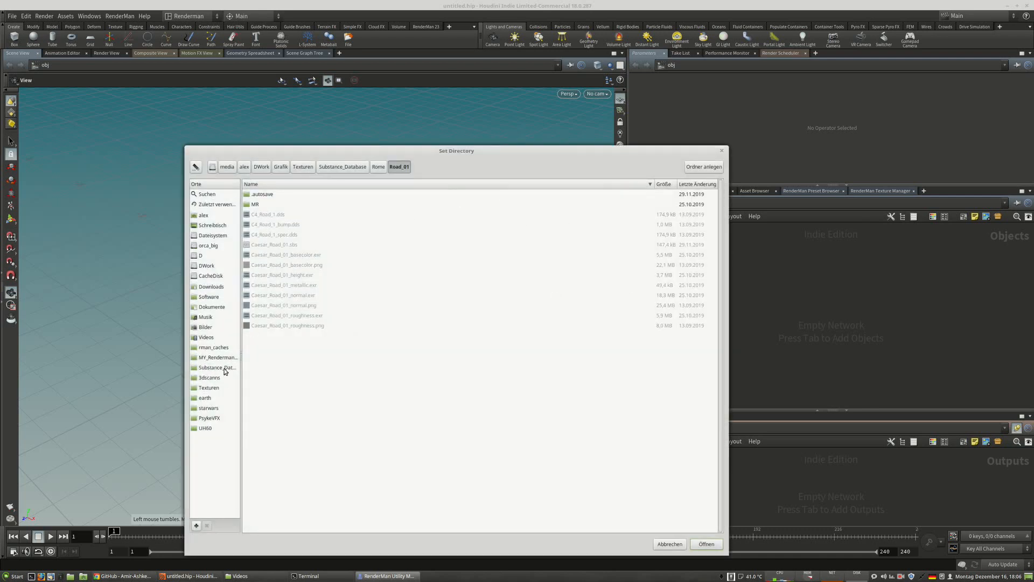
left_click_drag(241, 349, 326, 346)
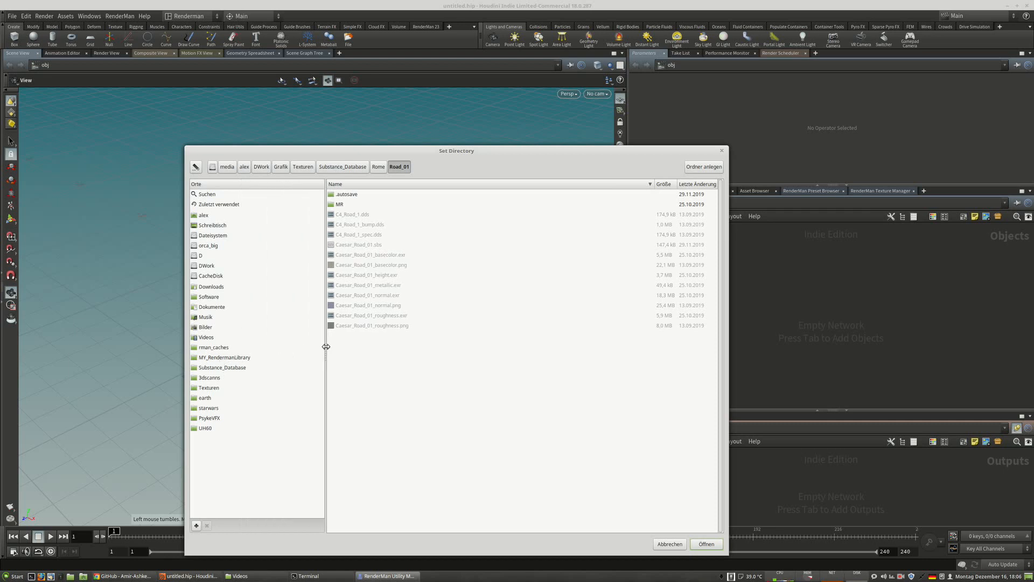
left_click(237, 358)
double_click(377, 195)
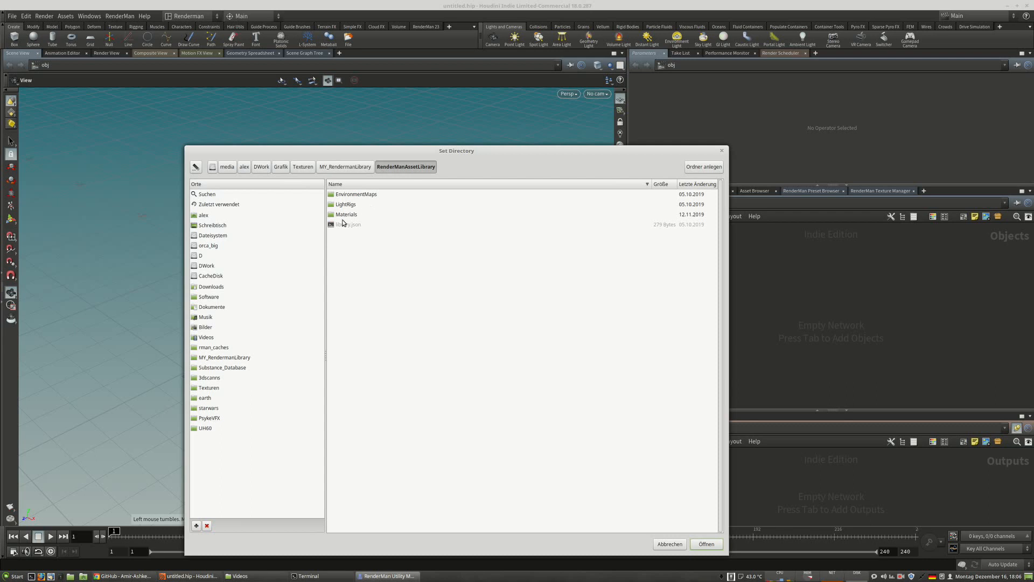
double_click(349, 215)
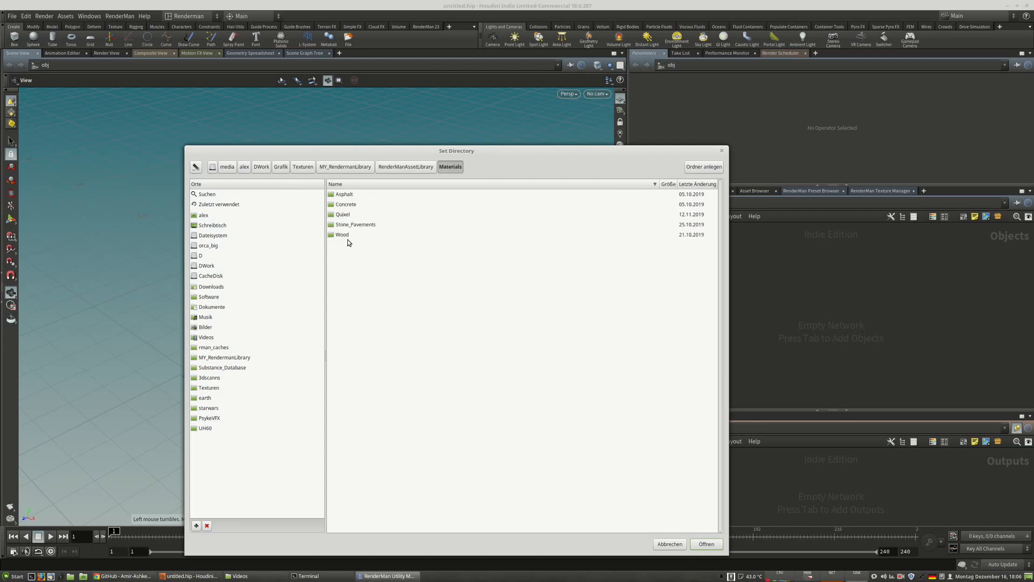
double_click(353, 224)
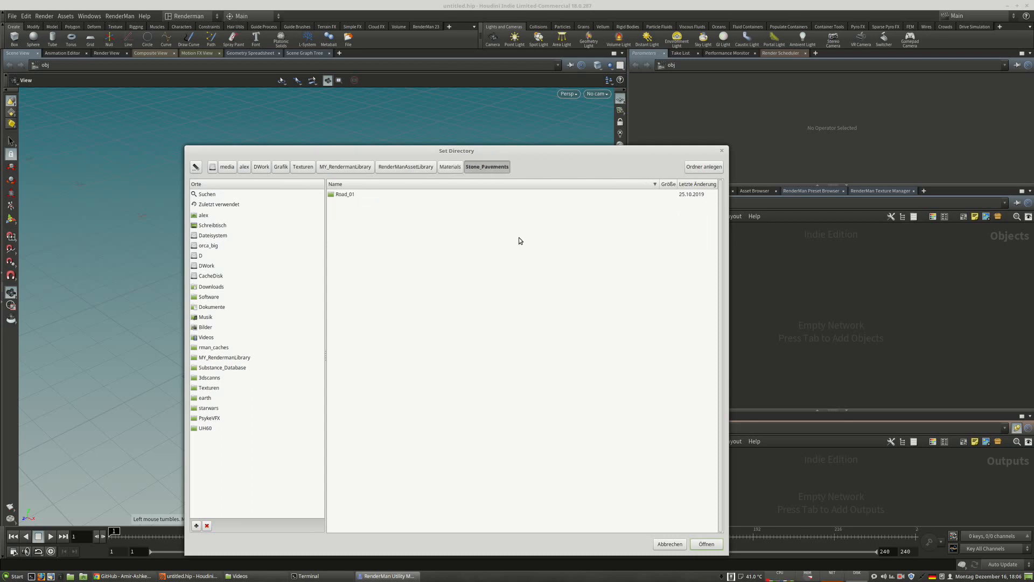
left_click(449, 168)
double_click(357, 227)
Create a folder named road_2_test in Stone_Pavements and use it as the destination directory.
left_click(702, 167)
type("road")
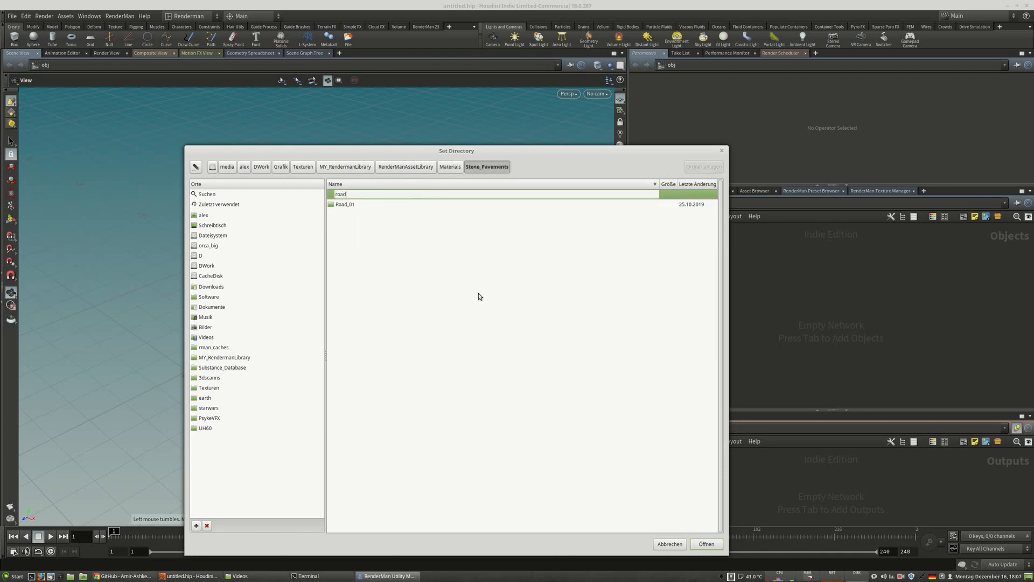
type("2_tes")
key("Left")
key("Left")
type("_")
key("Return")
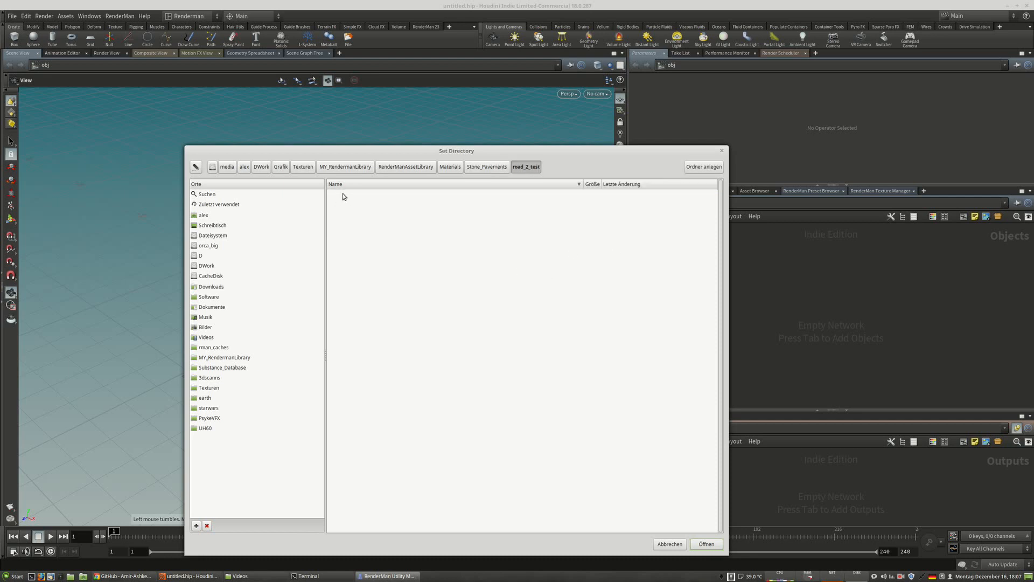
left_click(706, 543)
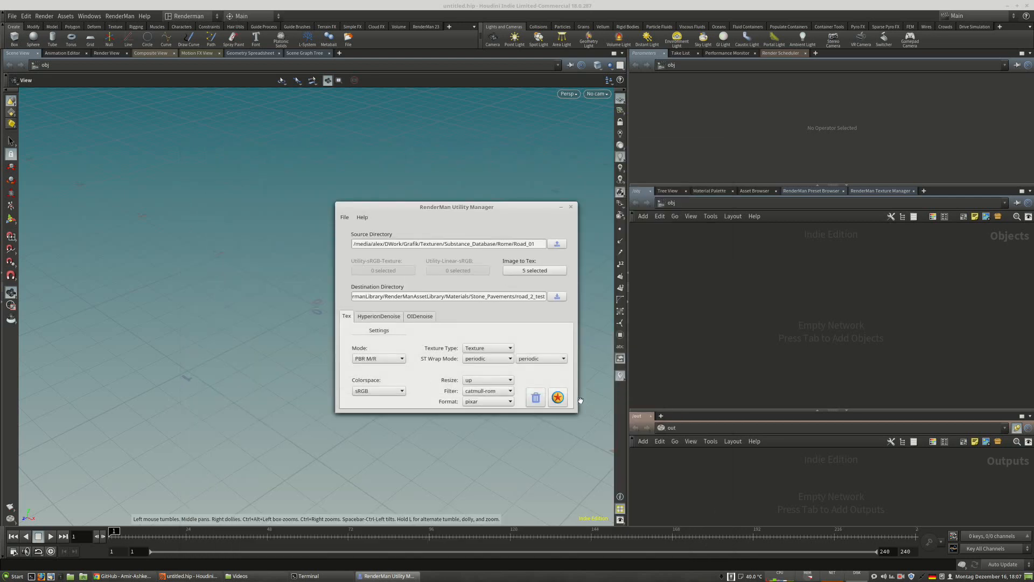
Start the material conversion with OpenGL normal map orientation and Houdini as the target DCC application.
left_click_drag(404, 211, 454, 216)
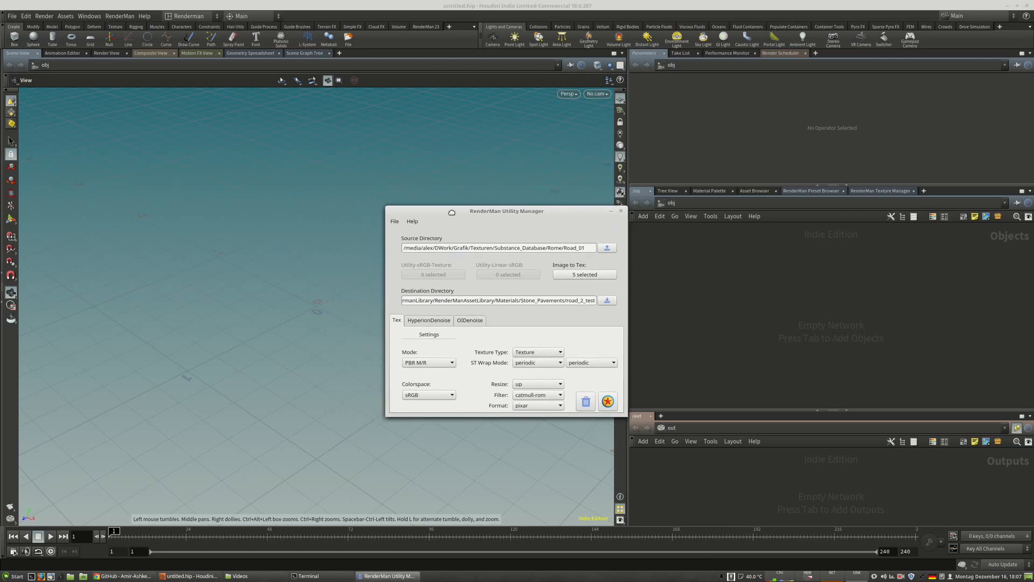
left_click(608, 403)
left_click_drag(472, 274, 431, 289)
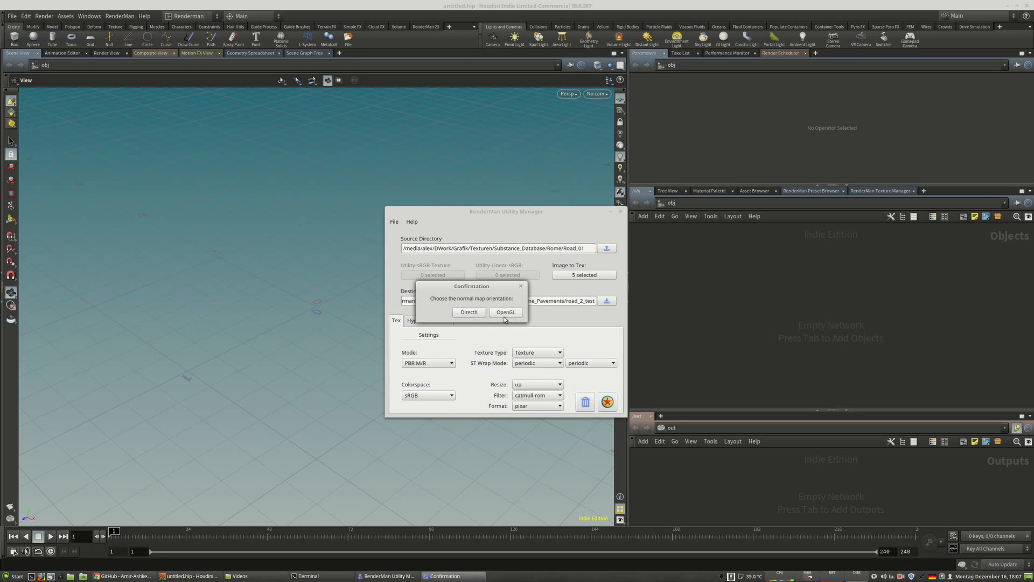
left_click_drag(475, 287, 516, 280)
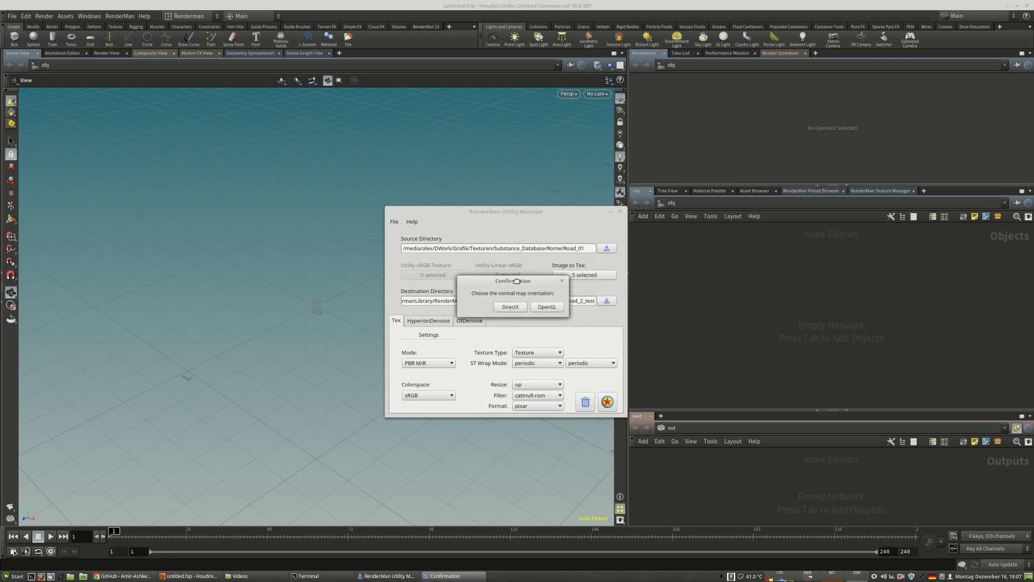
left_click(547, 308)
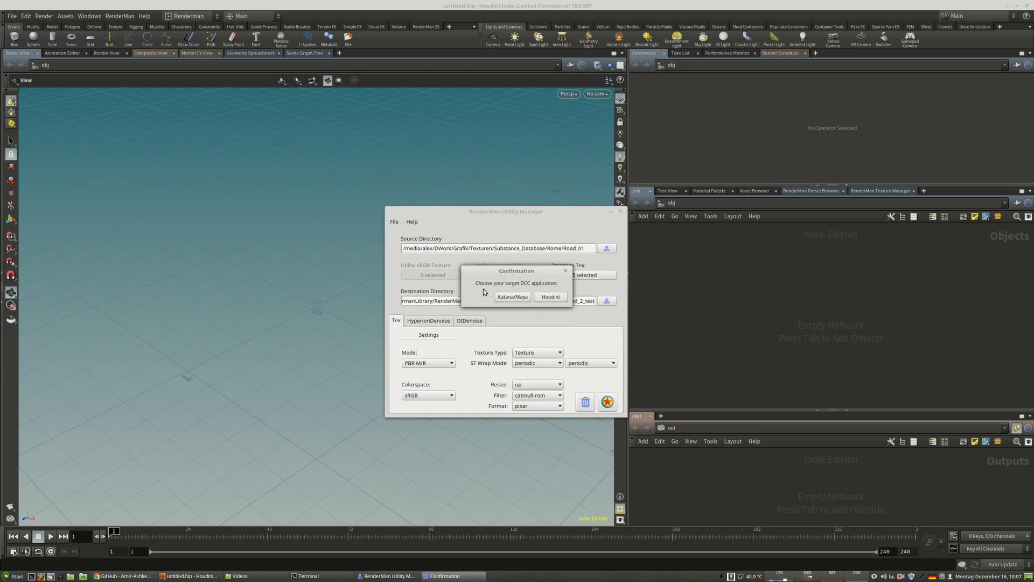
left_click_drag(485, 272, 427, 282)
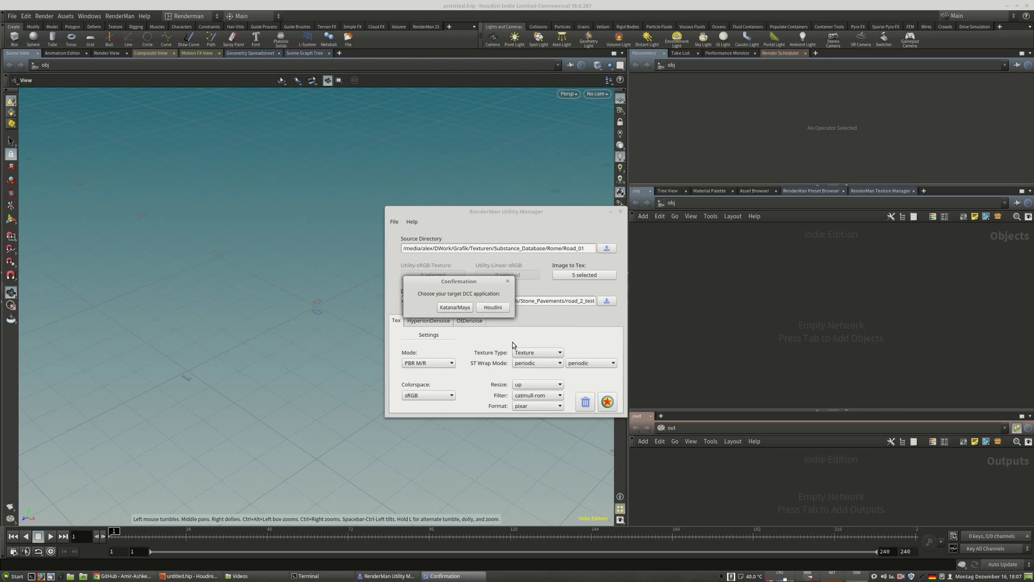
left_click(494, 308)
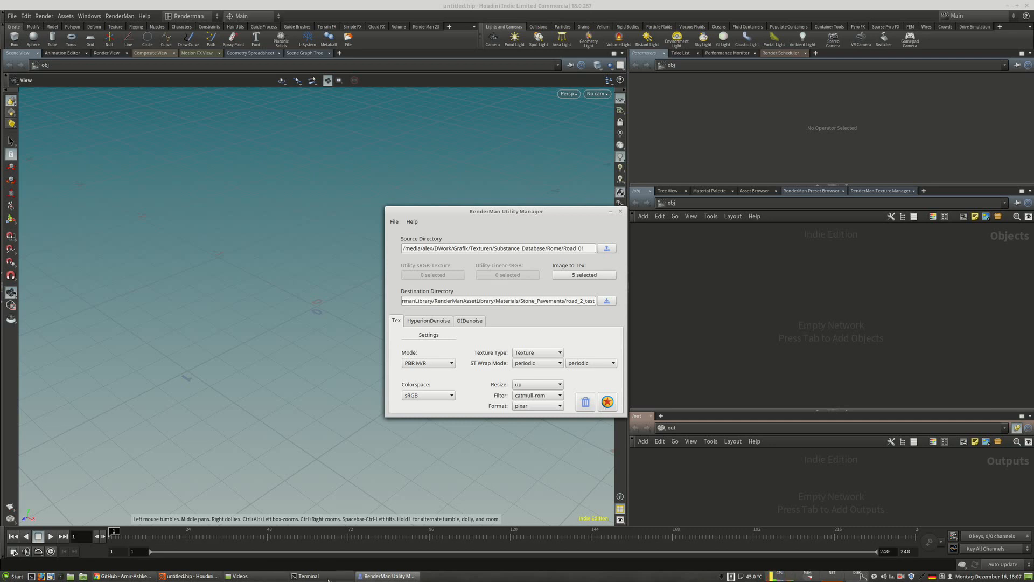
View the conversion output in the terminal, then dismiss the completion message and close the terminal window.
left_click(323, 575)
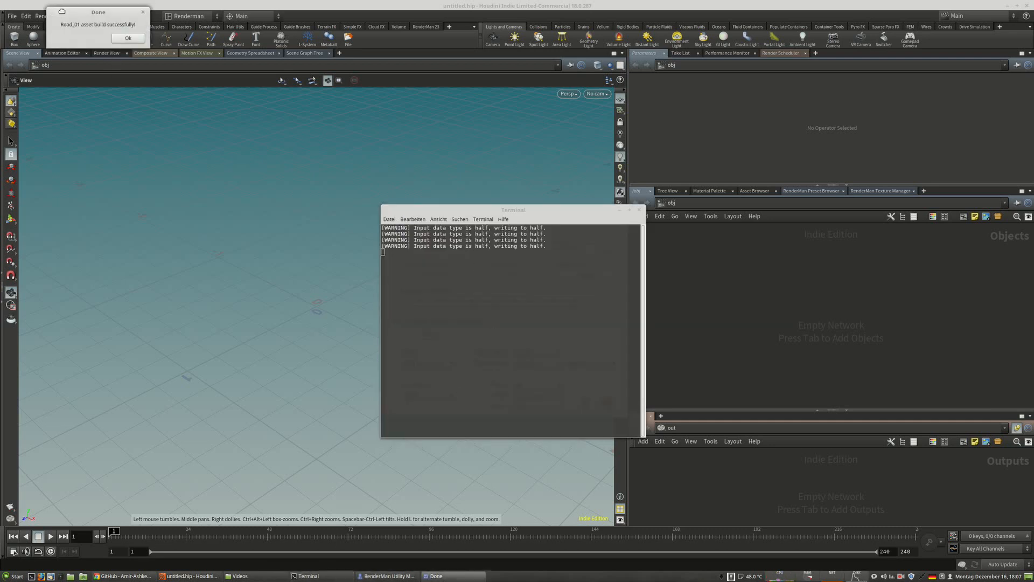
left_click_drag(53, 15, 197, 276)
left_click(276, 301)
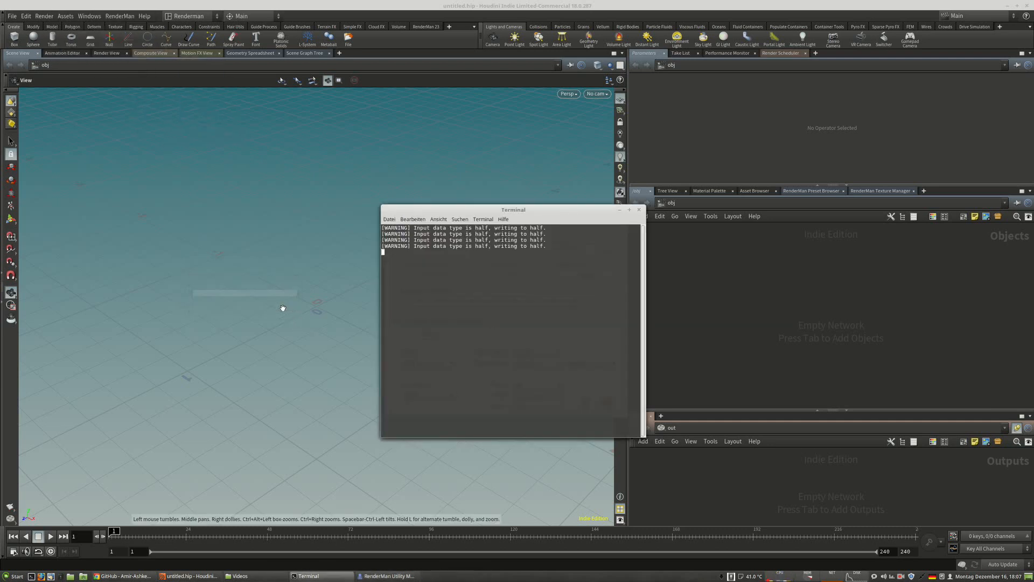
left_click(639, 209)
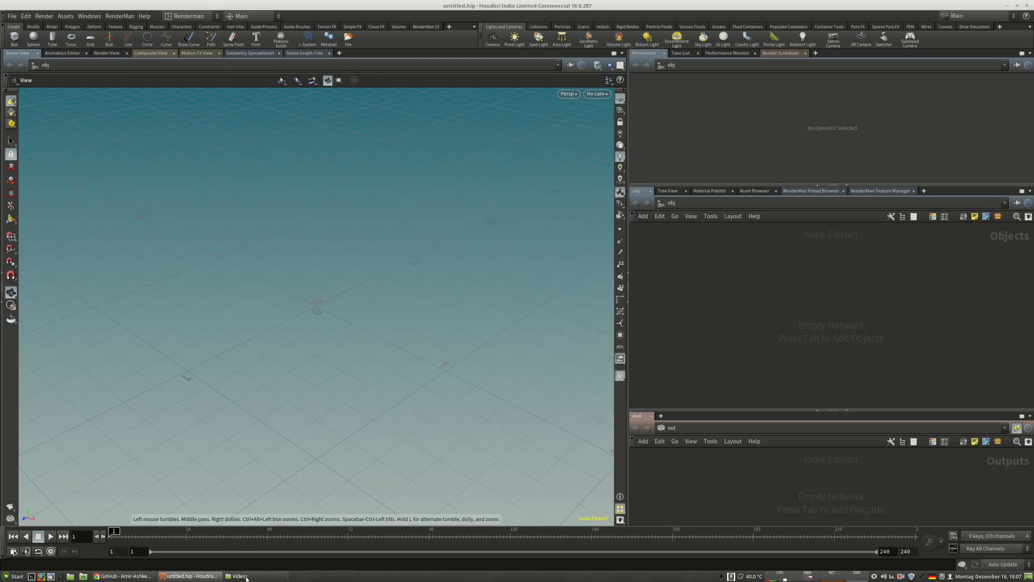
Find the newly converted Road_01 preset in the Stone_Pavements category of the RenderMan Preset Browser and re-render its preview.
left_click(797, 191)
left_click_drag(693, 337, 767, 337)
scroll(696, 344, "down", 2)
left_click(695, 331)
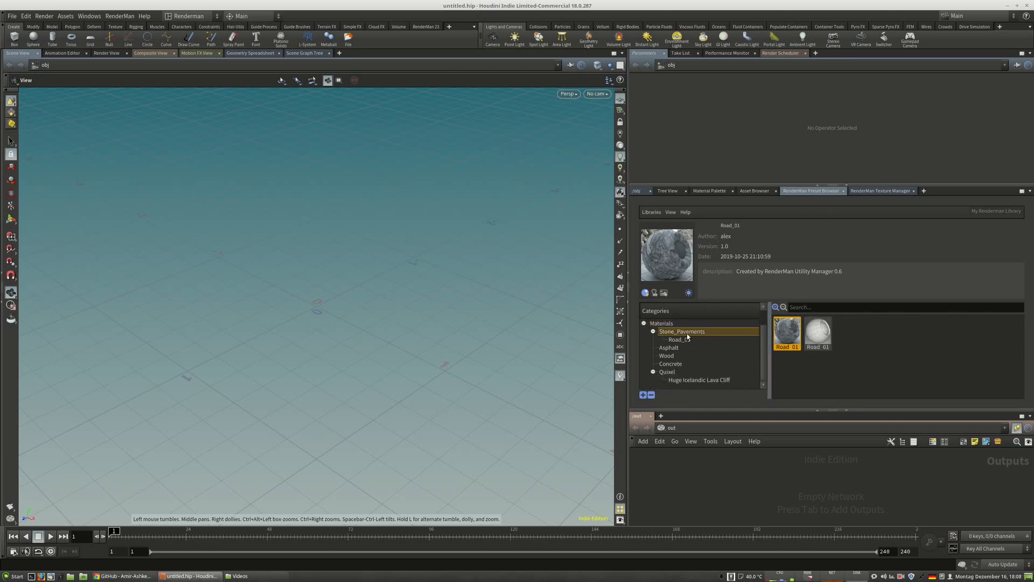
left_click(818, 332)
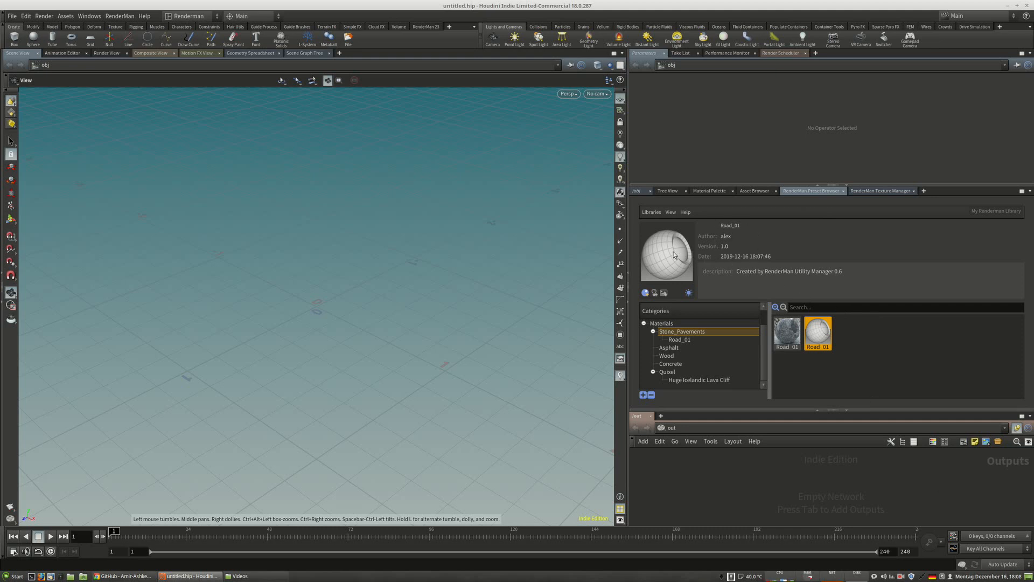
right_click(809, 327)
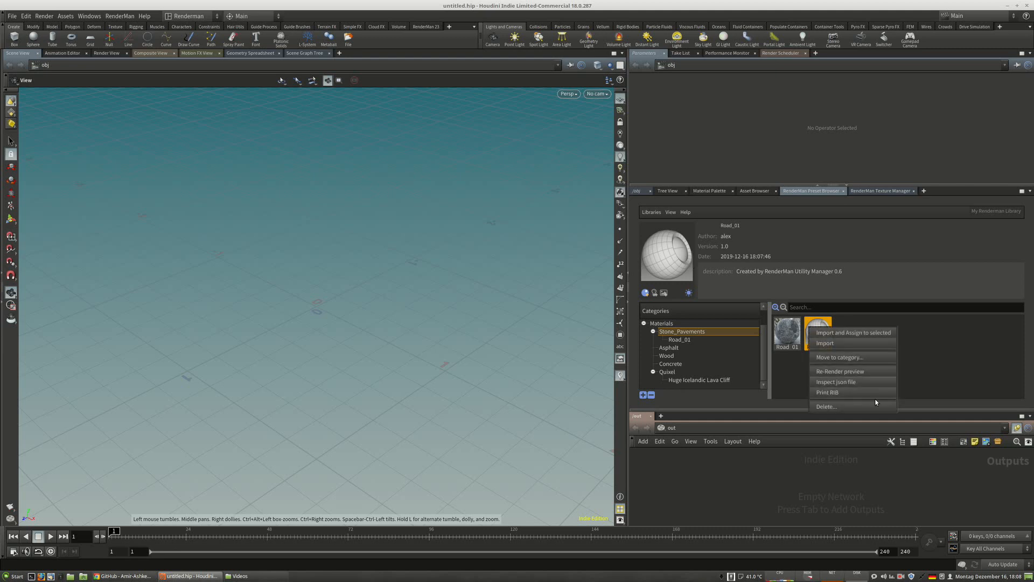
left_click(864, 371)
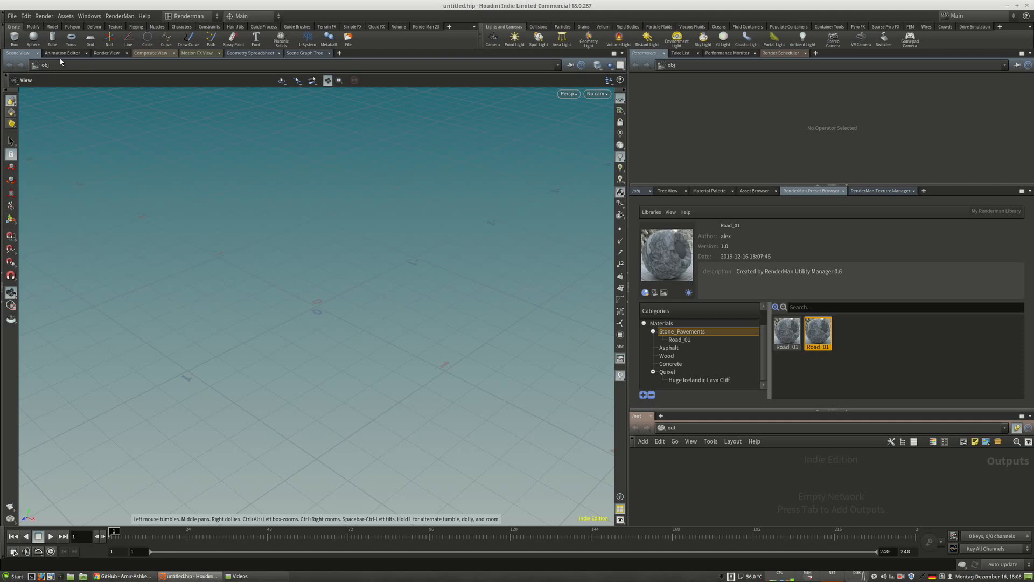
Create a sphere at the origin and a new camera from the current view, and show the object network.
left_click(33, 37)
key("Return")
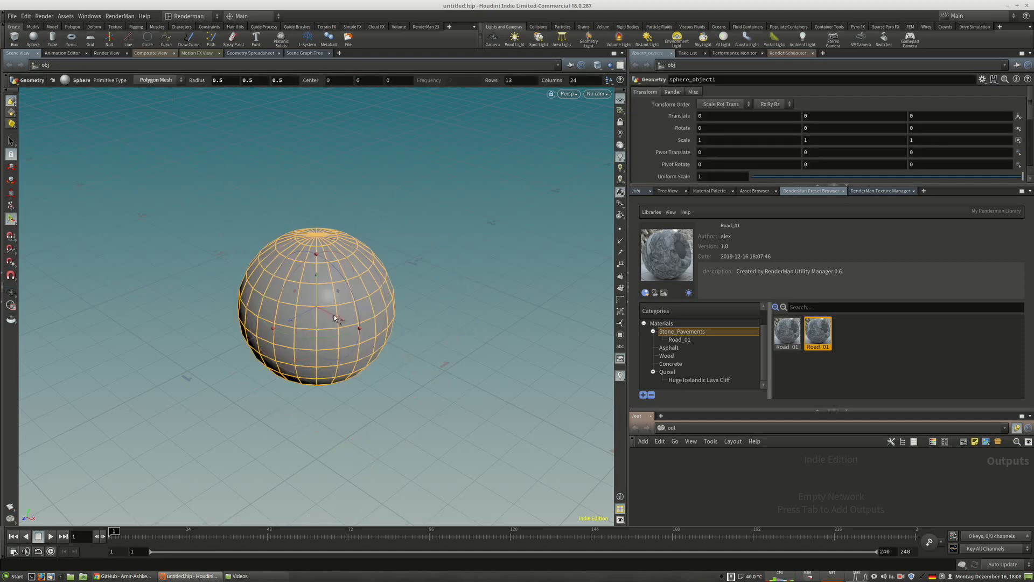
left_click(600, 95)
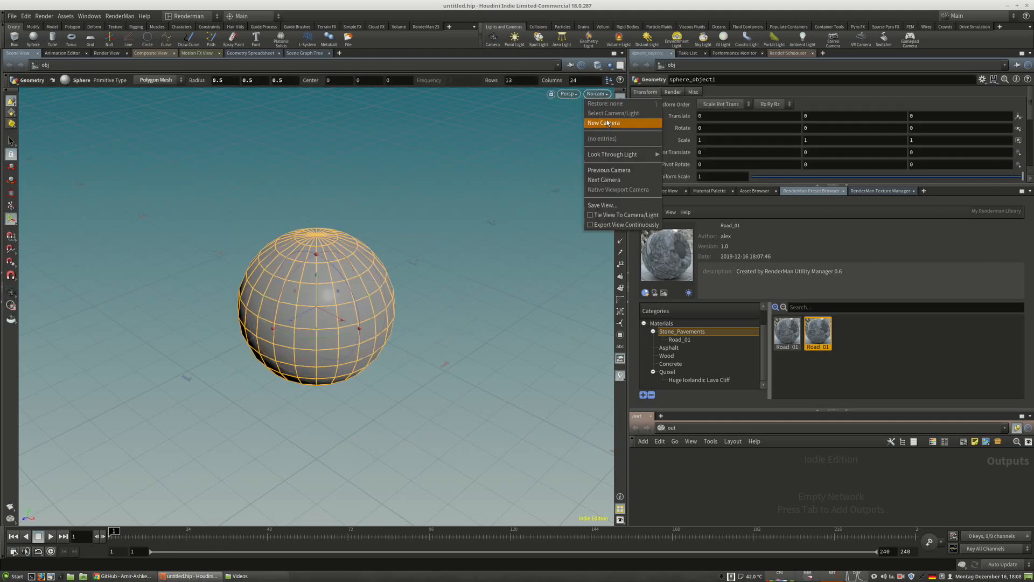
left_click(649, 123)
left_click(637, 191)
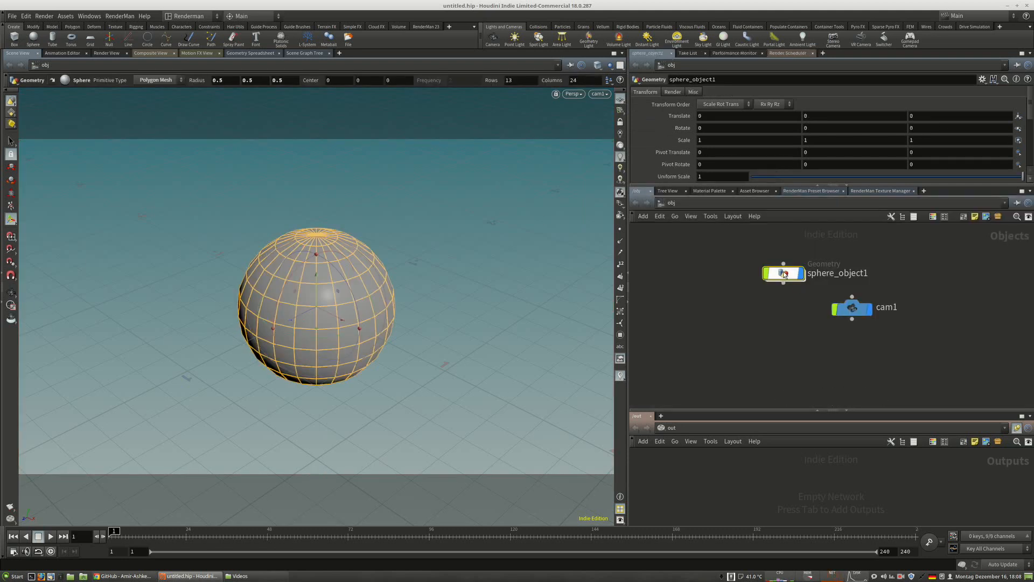
Inside the sphere object, add a UV Texture node connected below sphere1 and make it the displayed node.
double_click(783, 273)
key("Tab")
type("uvt")
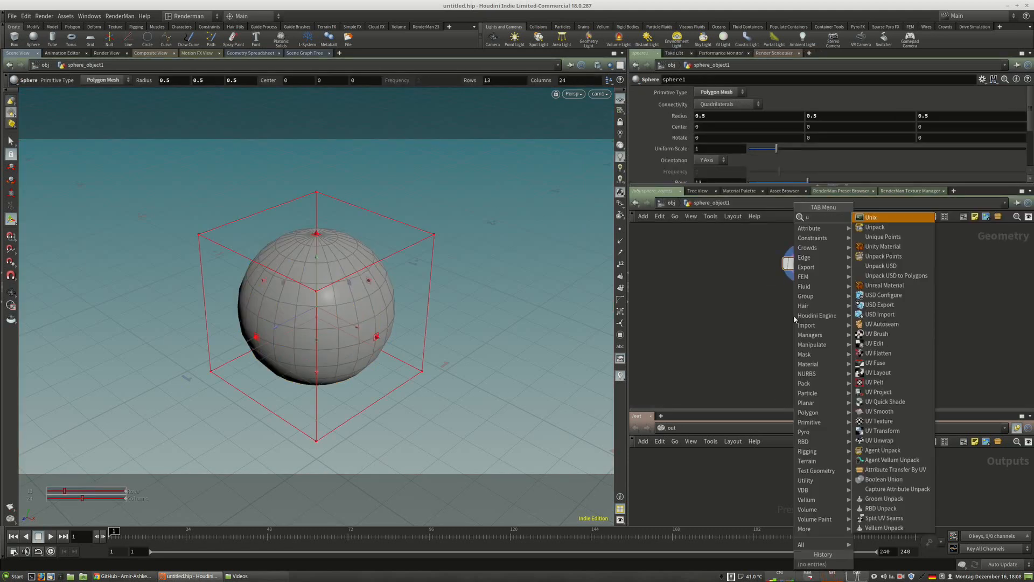
key("Escape")
key("Tab")
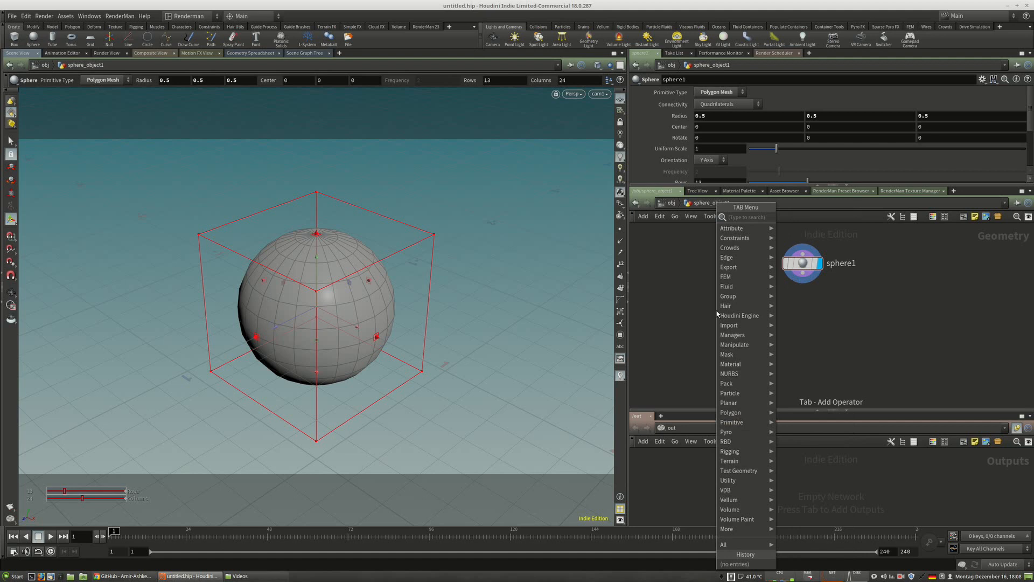
type("uvt")
key("Return")
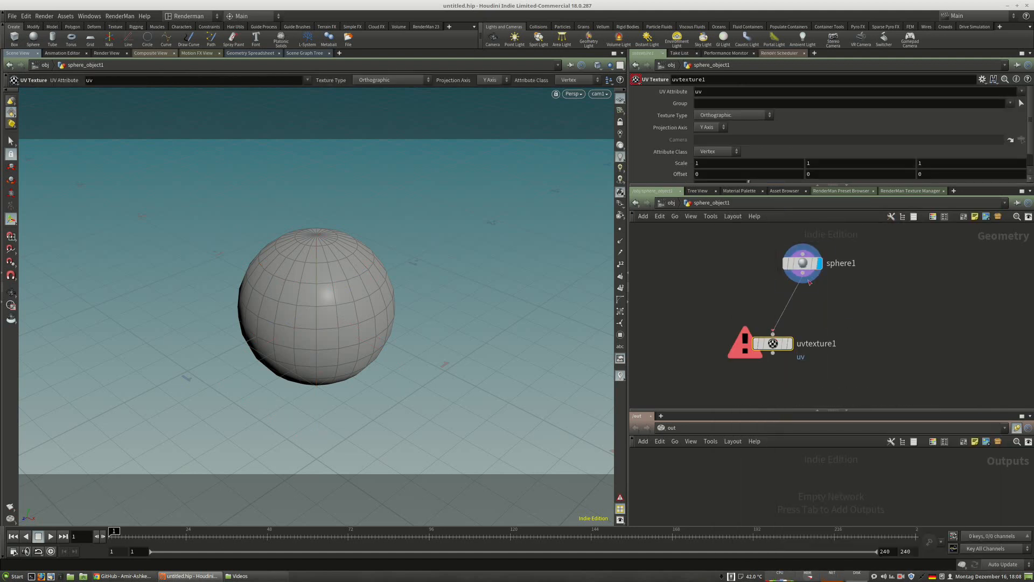
left_click(788, 343)
left_click_drag(776, 343, 805, 311)
key("Escape")
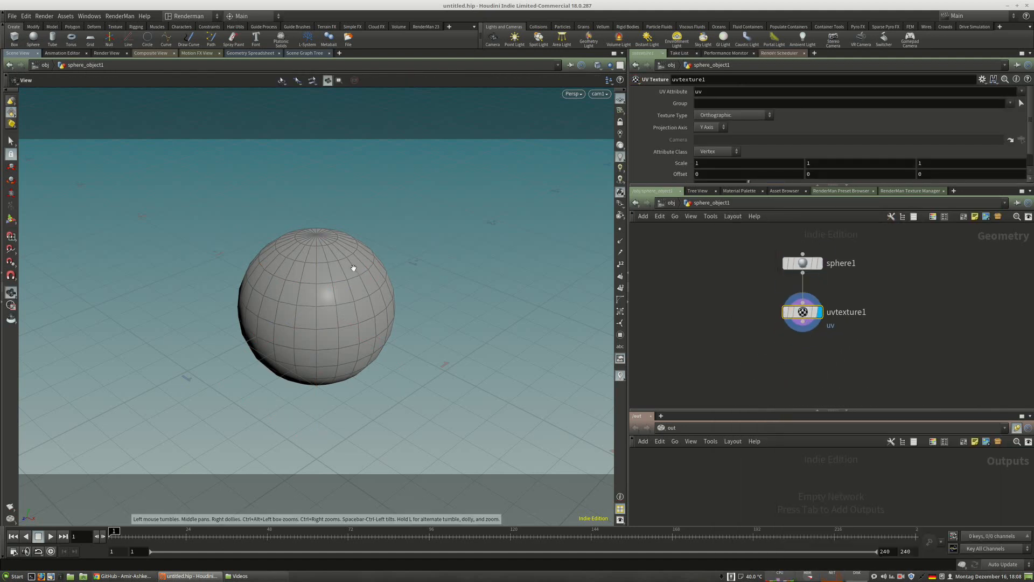
Set the UV Texture node's texture type to Polar and enable Fix Boundary Seams.
key("Return")
left_click(733, 115)
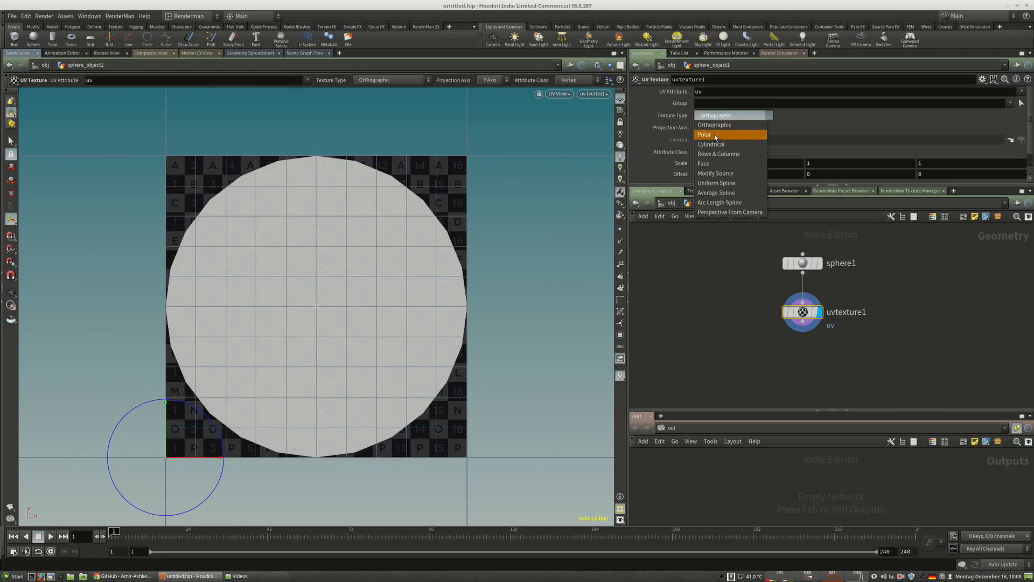
left_click(715, 135)
scroll(780, 138, "down", 1)
left_click(698, 179)
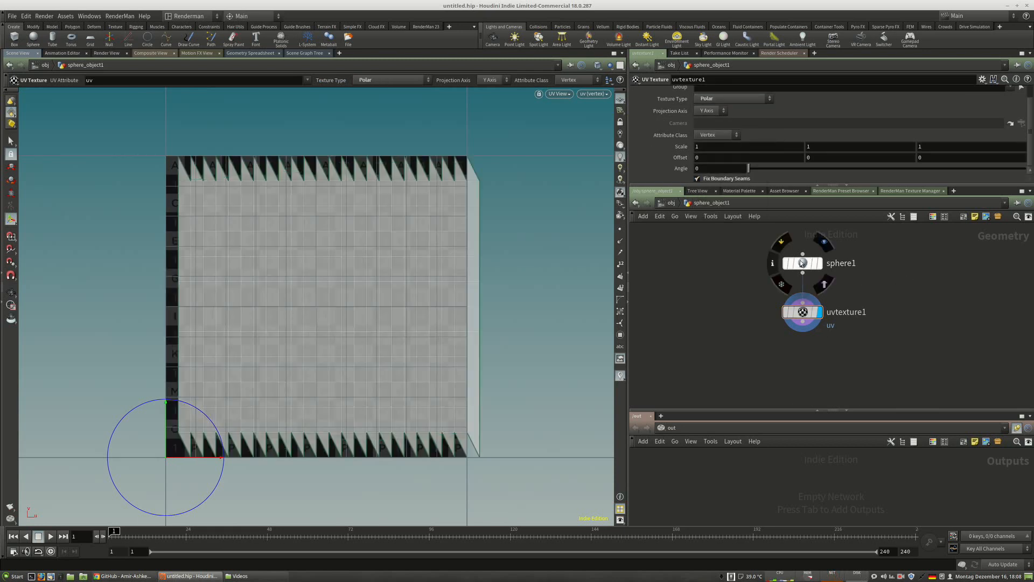
Set the sphere's rows and columns to 50 each, and return to the object level.
left_click(802, 255)
left_click(803, 263)
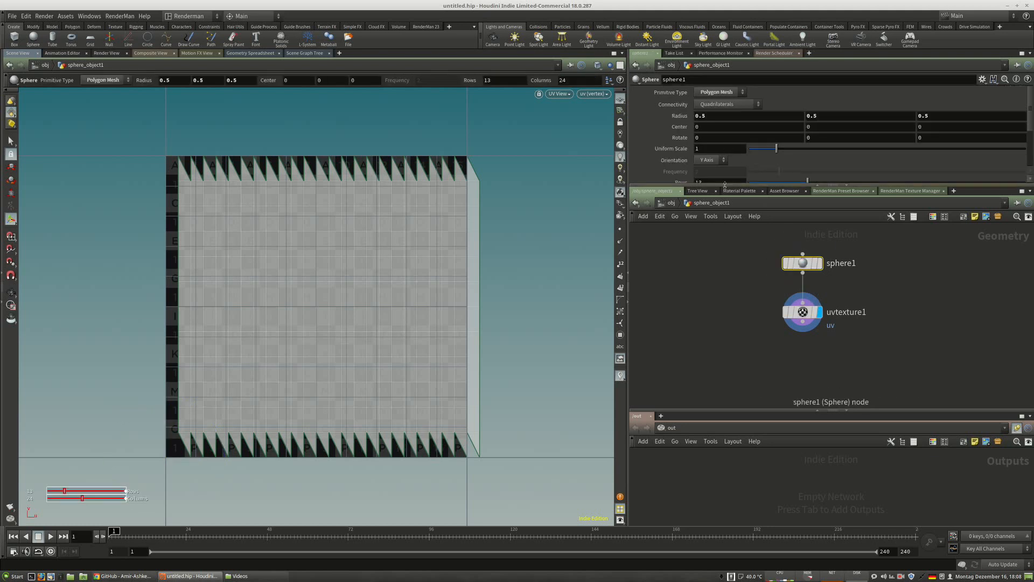
scroll(664, 169, "down", 3)
type("50")
key("Return")
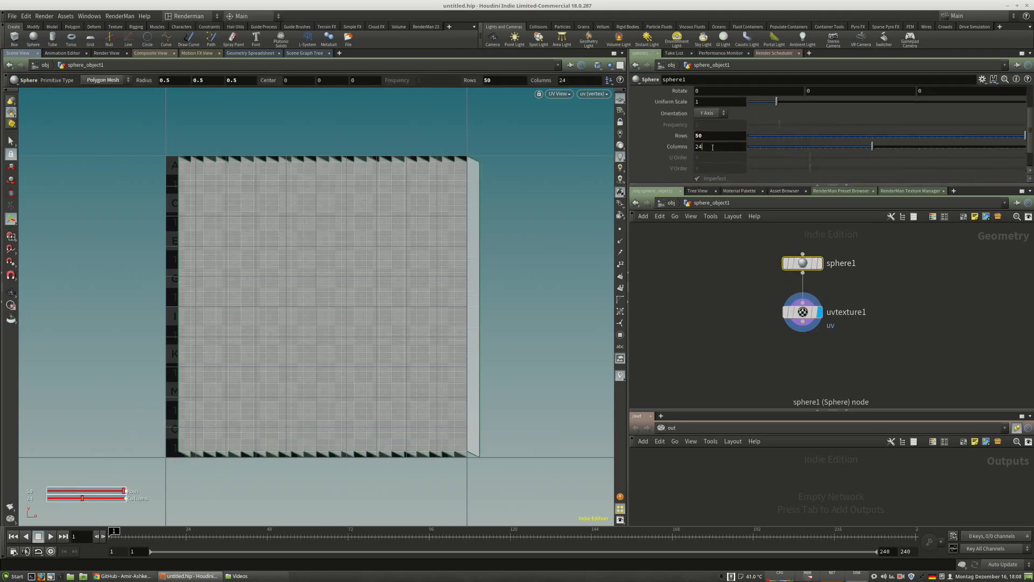
left_click_drag(708, 147, 679, 157)
type("50")
key("Return")
left_click(674, 214)
left_click(671, 203)
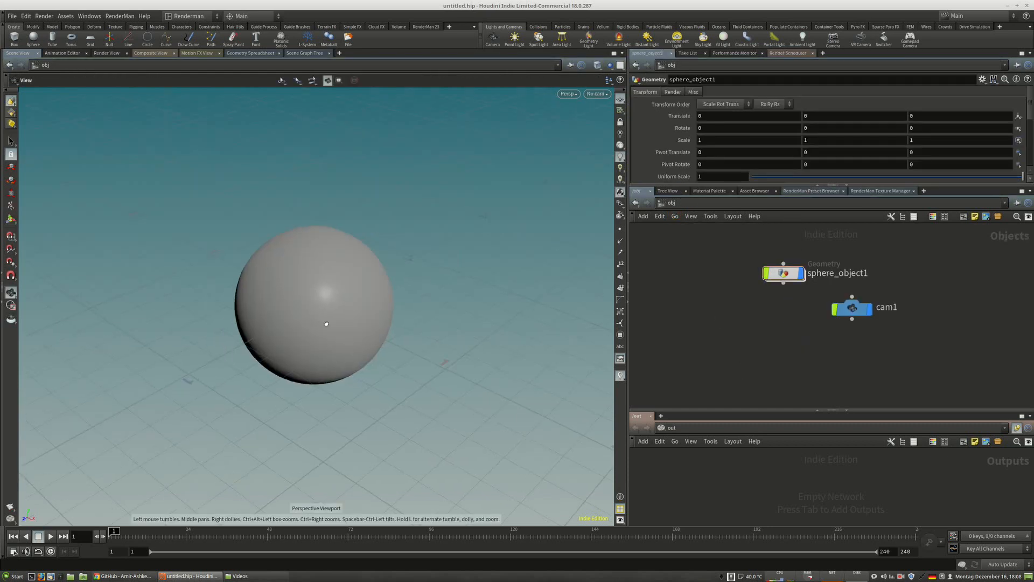
Select the sphere in the viewport, then import the new Road_01 preset and assign it to the selection.
left_click(709, 191)
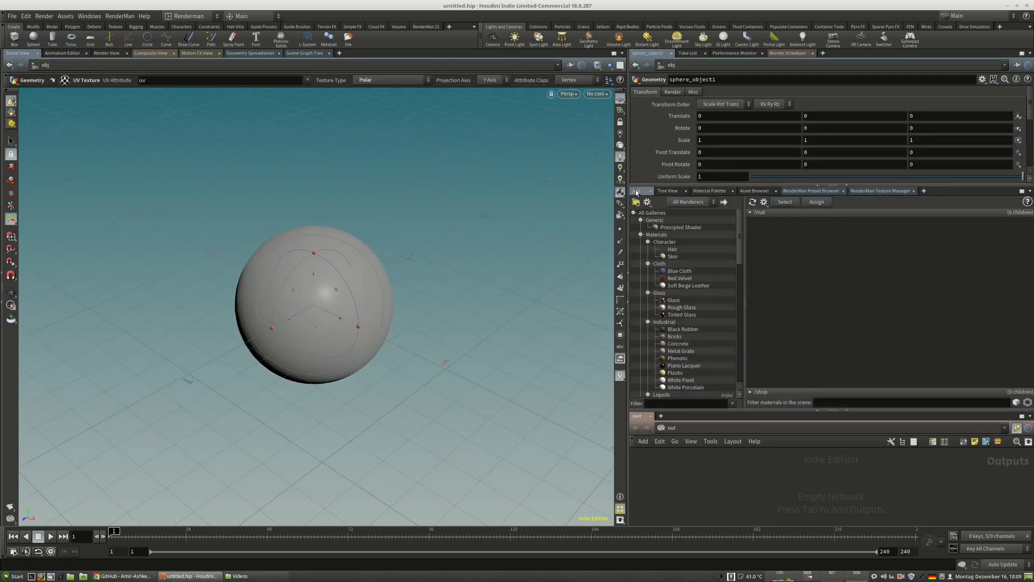
left_click(823, 192)
right_click(812, 349)
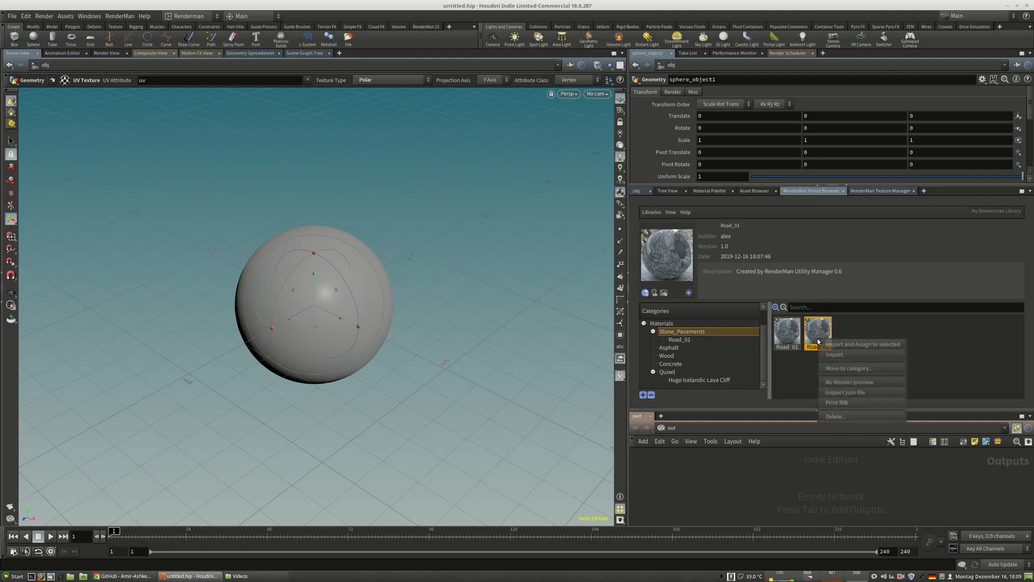
left_click(10, 141)
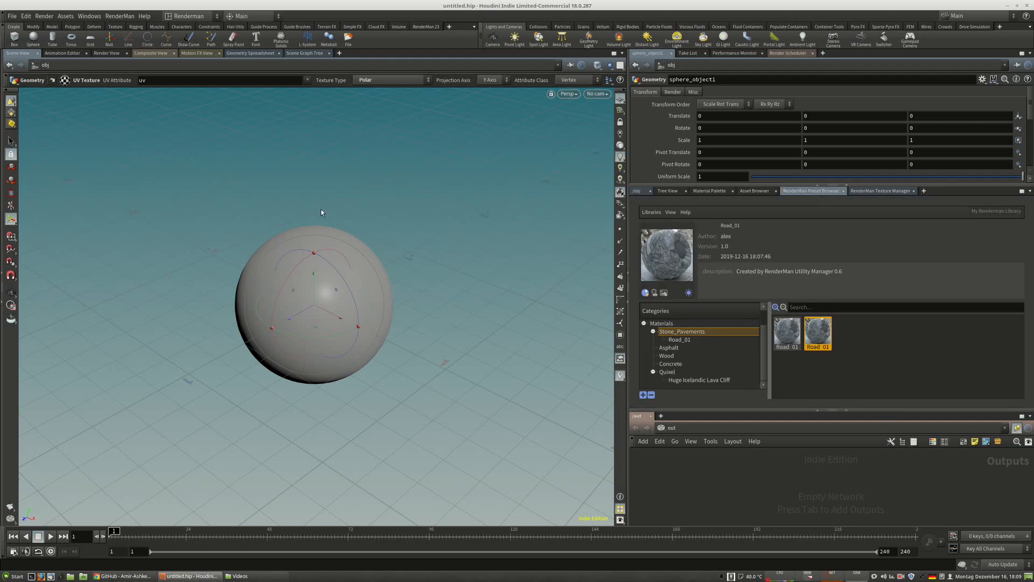
left_click(316, 293)
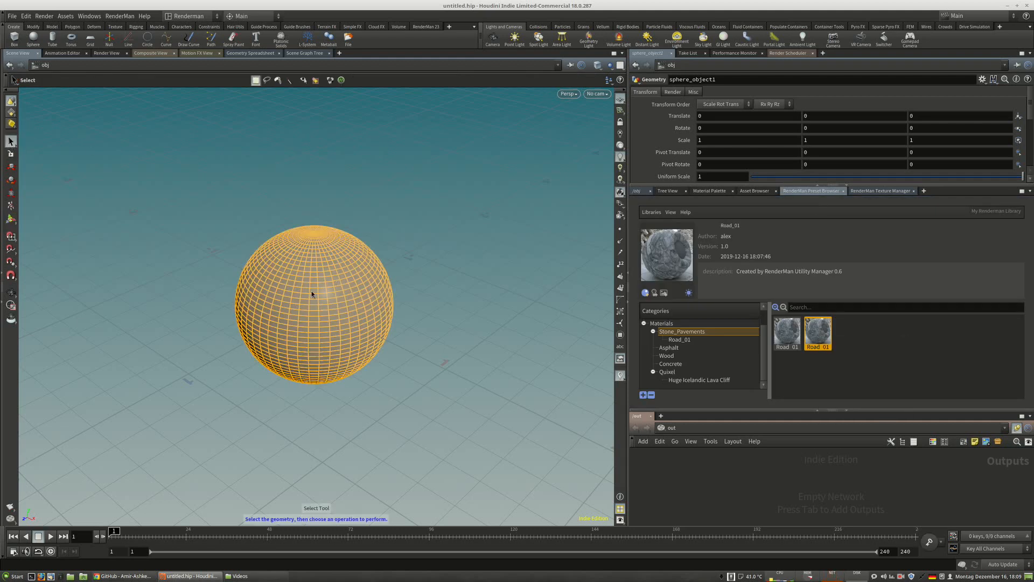
right_click(808, 336)
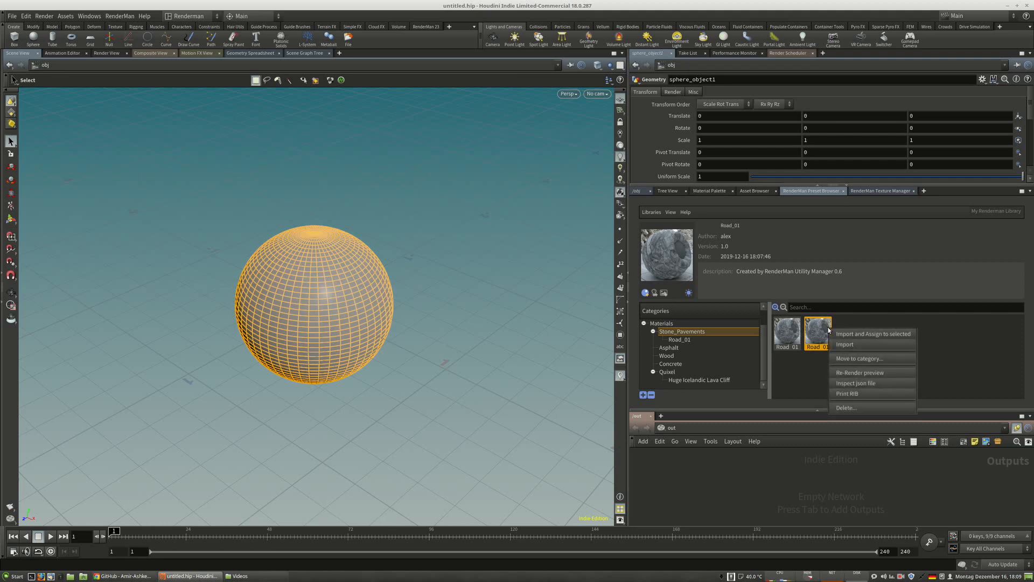
left_click(875, 335)
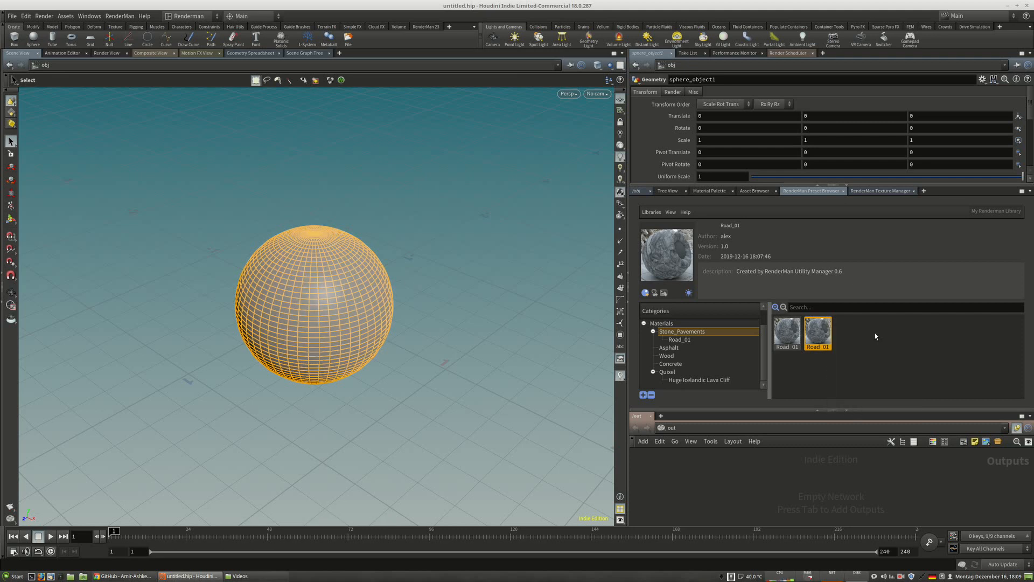
Check the material path assigned in the sphere object's render parameters.
left_click(636, 192)
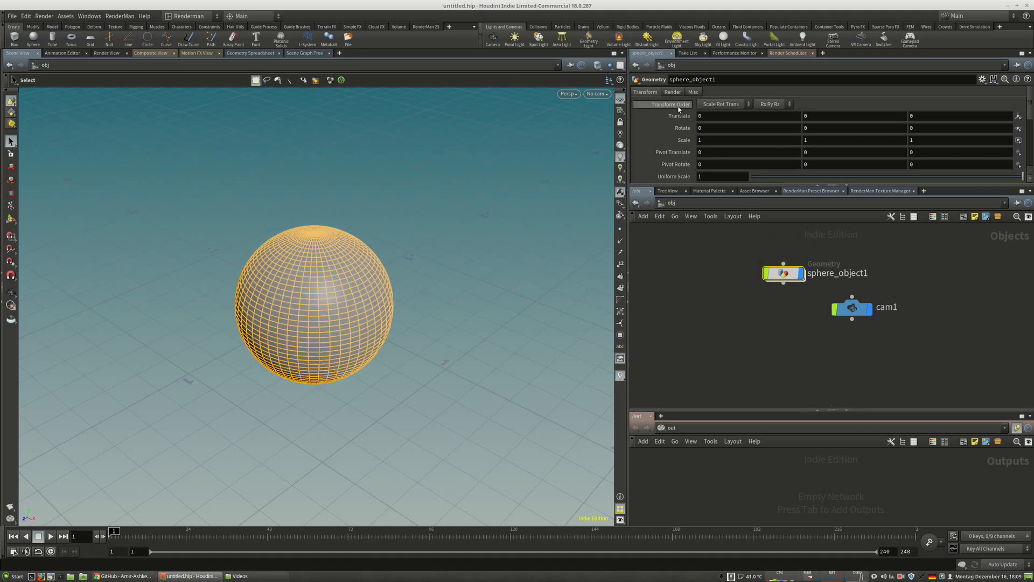
left_click(673, 92)
left_click_drag(740, 104, 554, 114)
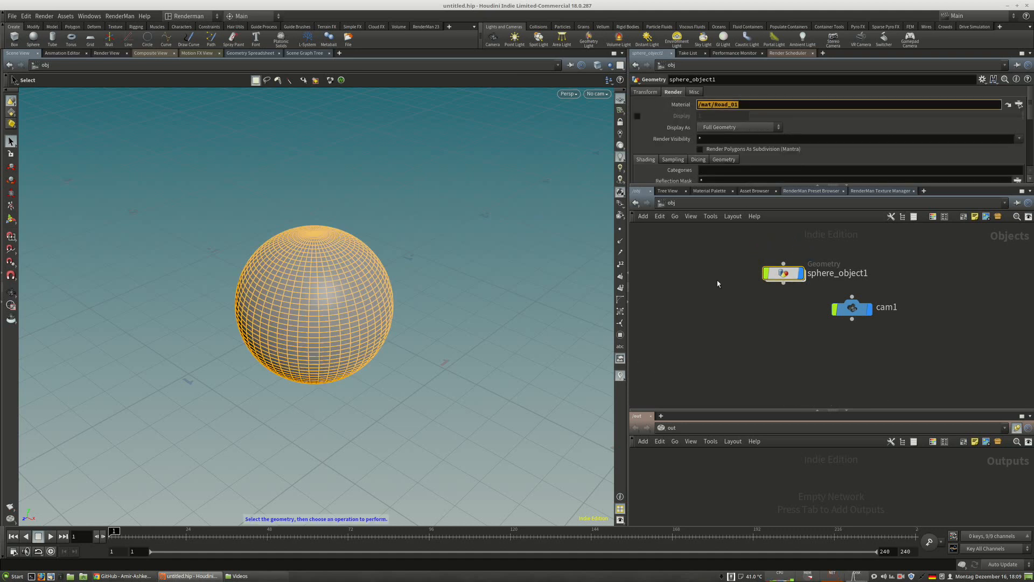
Add the RenderMan spare parameters to the sphere object and look through cam1 in the viewport.
left_click(427, 27)
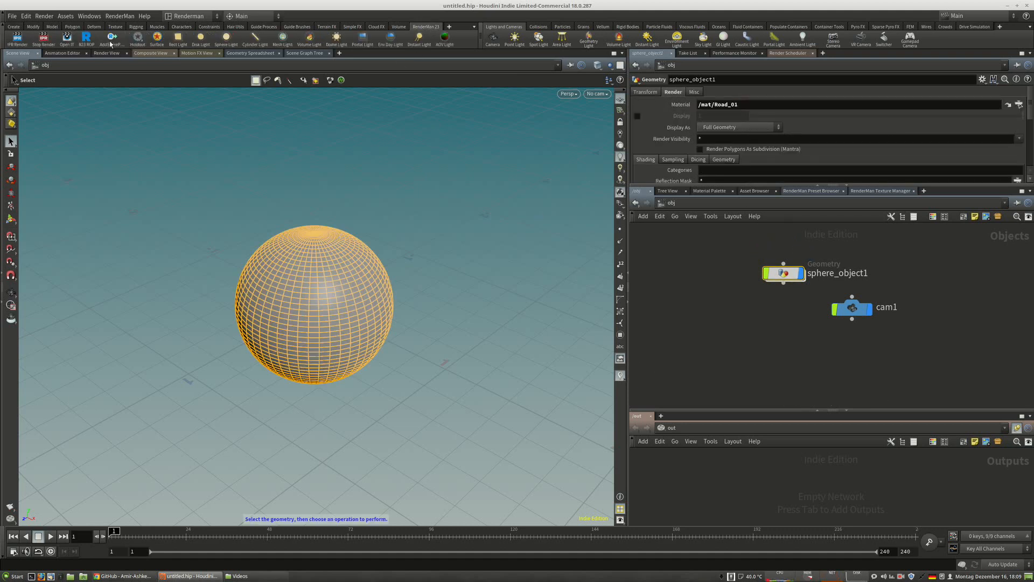
left_click(111, 42)
left_click_drag(783, 273, 776, 276)
left_click(712, 91)
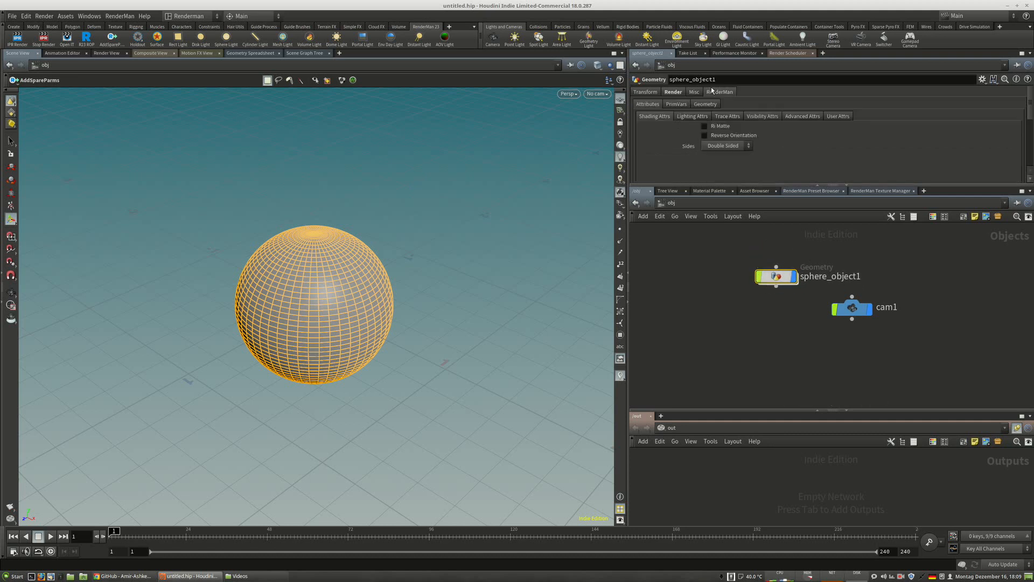
left_click(671, 92)
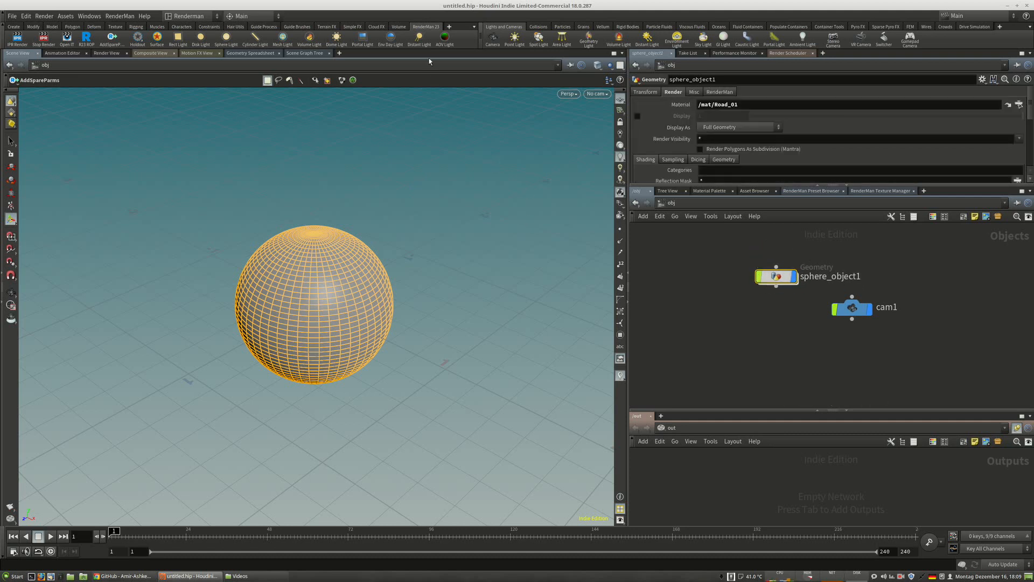
left_click(617, 110)
left_click(598, 139)
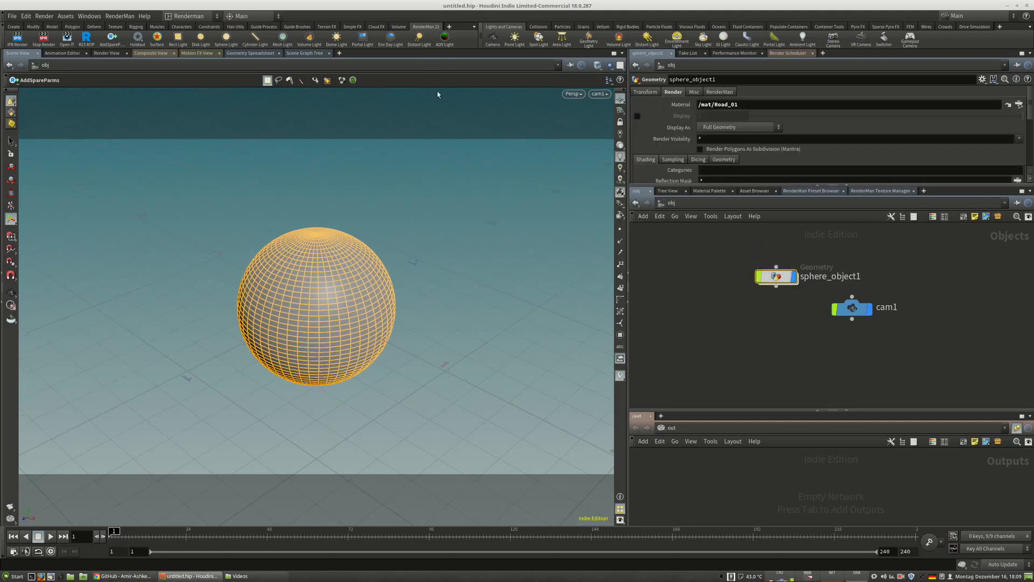
key("Tab")
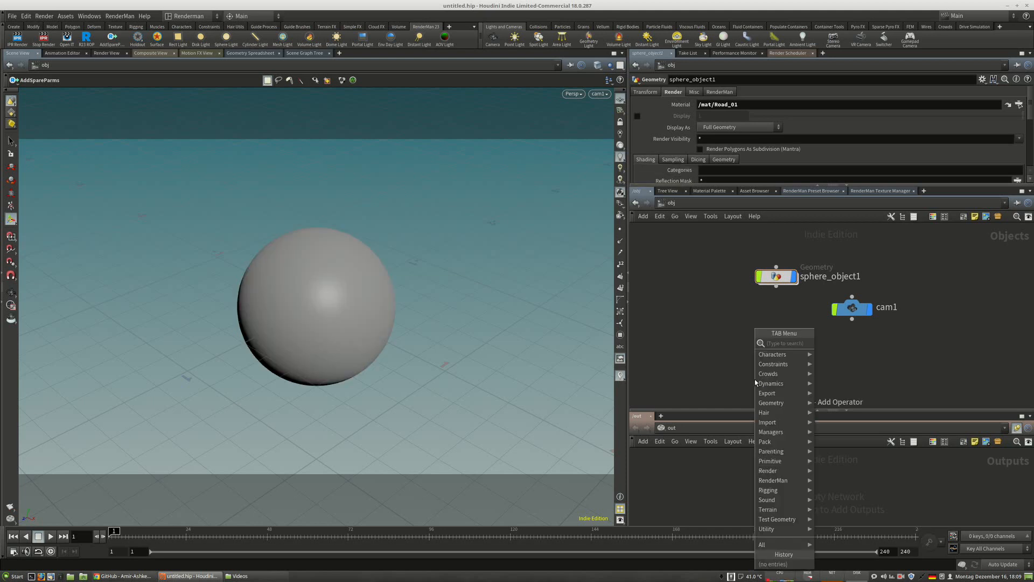
type("di")
left_click(843, 344)
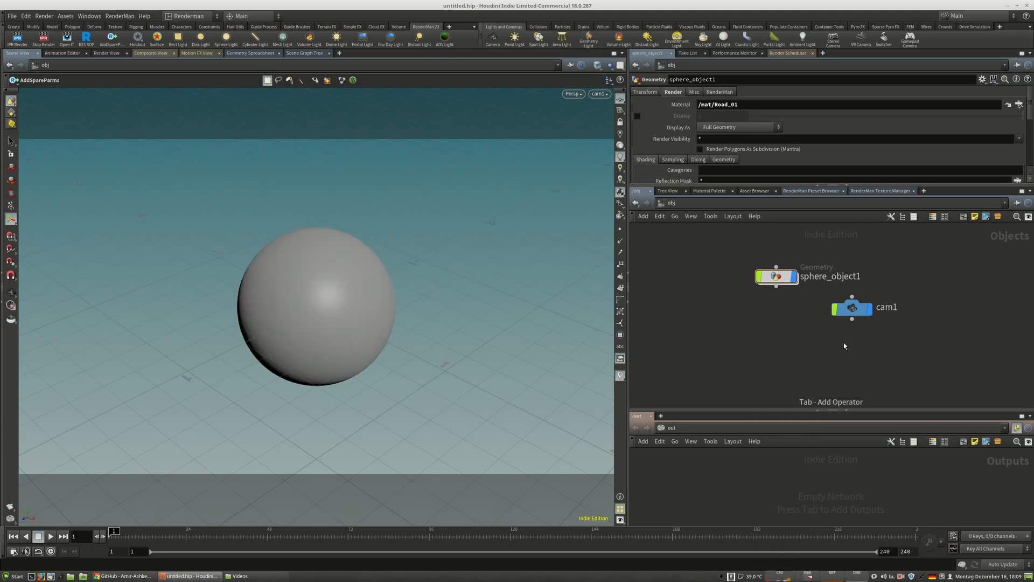
left_click(775, 330)
key("Delete")
Add a Pxr Distant Light to the object network and rotate it to about -44.3, -57.2, 14.3 degrees.
key("Tab")
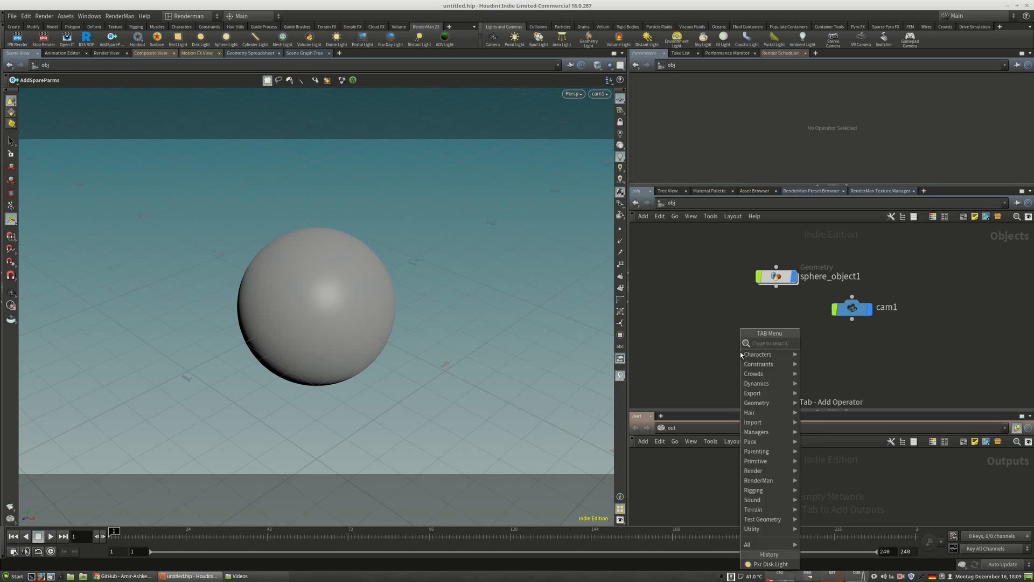
mouse_move(765, 342)
left_click(824, 354)
left_click(753, 331)
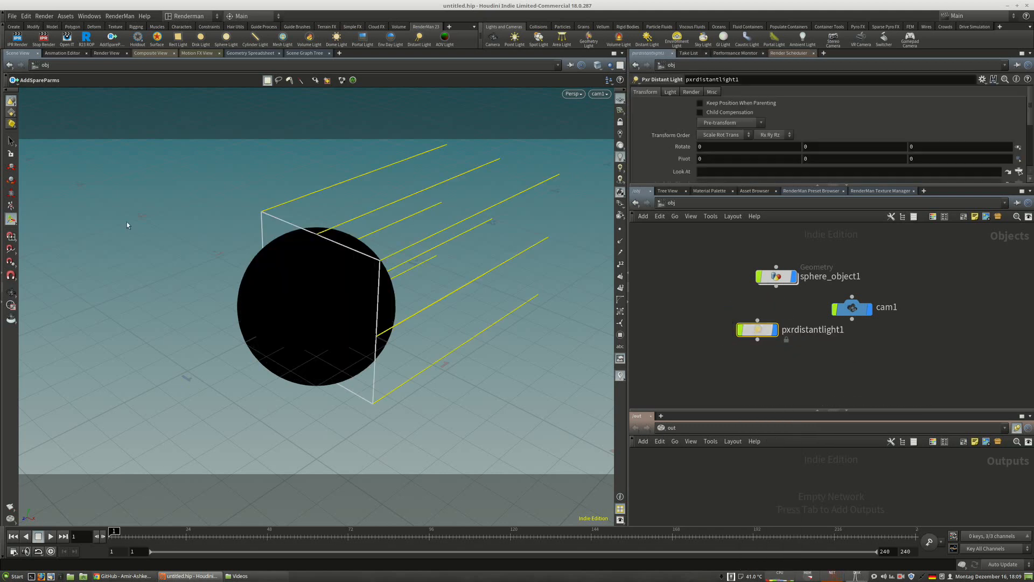
key("r")
left_click_drag(359, 331, 370, 290)
key("t")
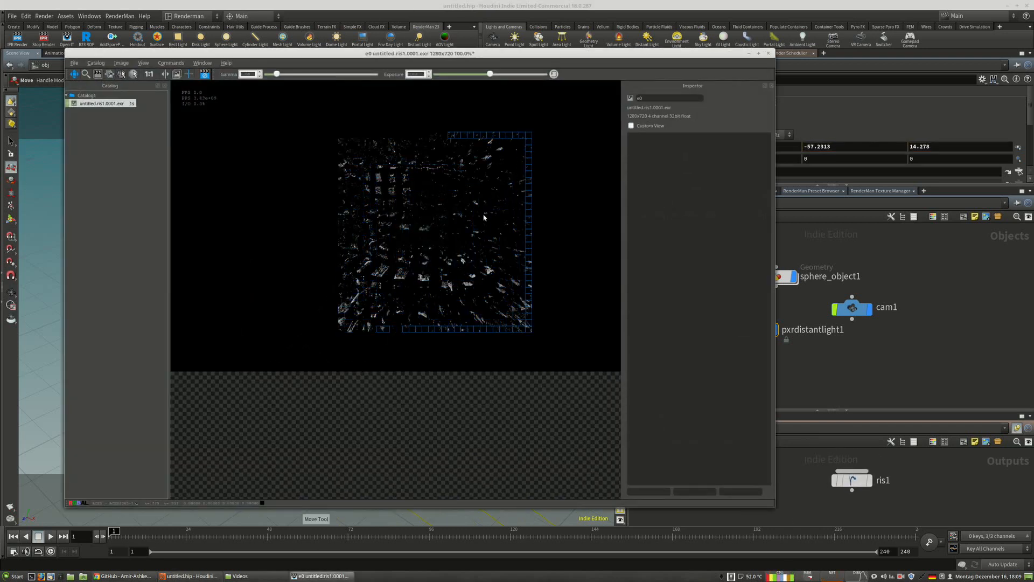
Move the render window aside to uncover the light's parameters and the object network.
left_click_drag(409, 54, 279, 93)
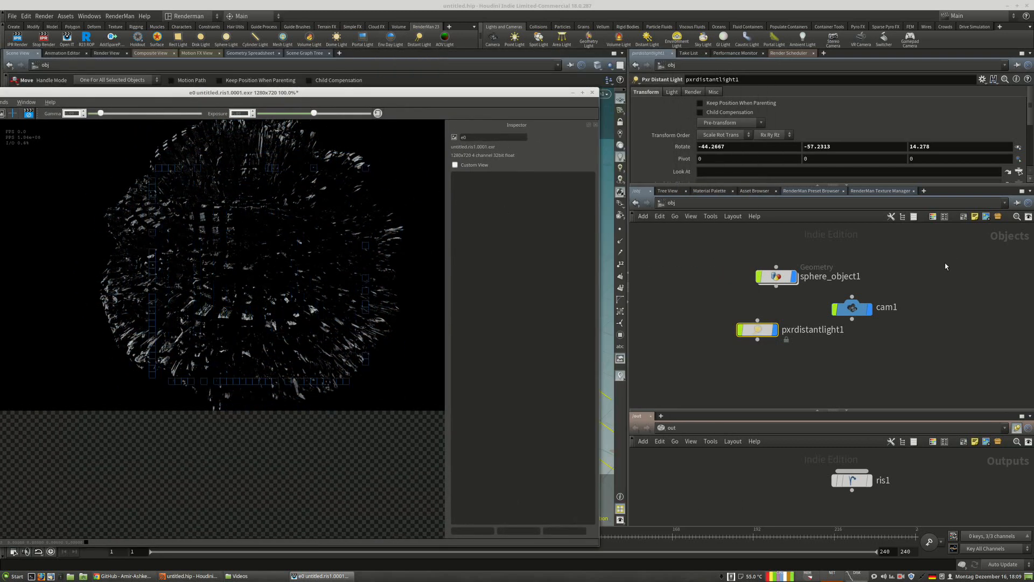
left_click(946, 266)
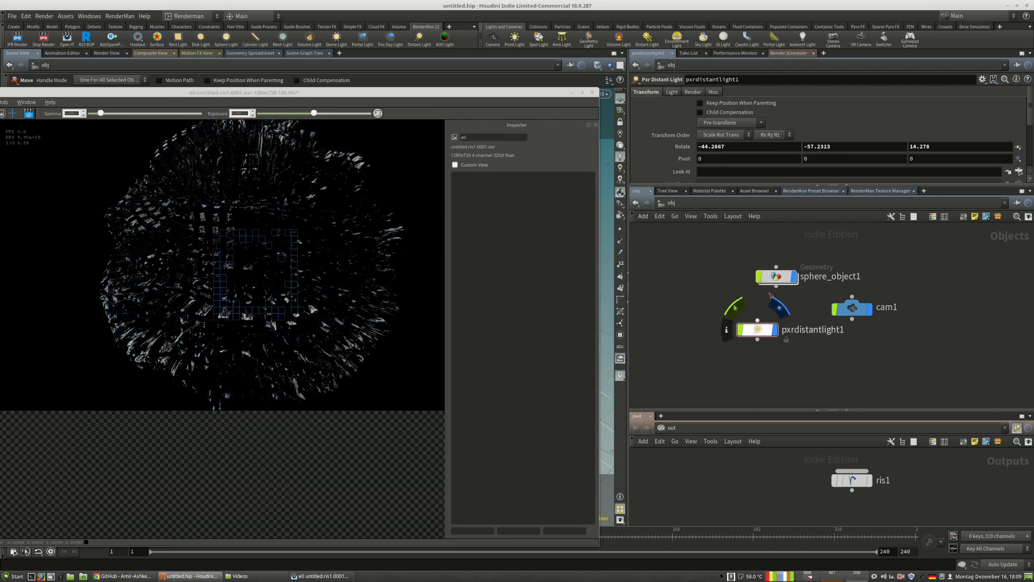
Enable Render Polygons As Subdivision (RenderMan) in the sphere object's geometry render settings.
left_click(776, 277)
left_click(720, 91)
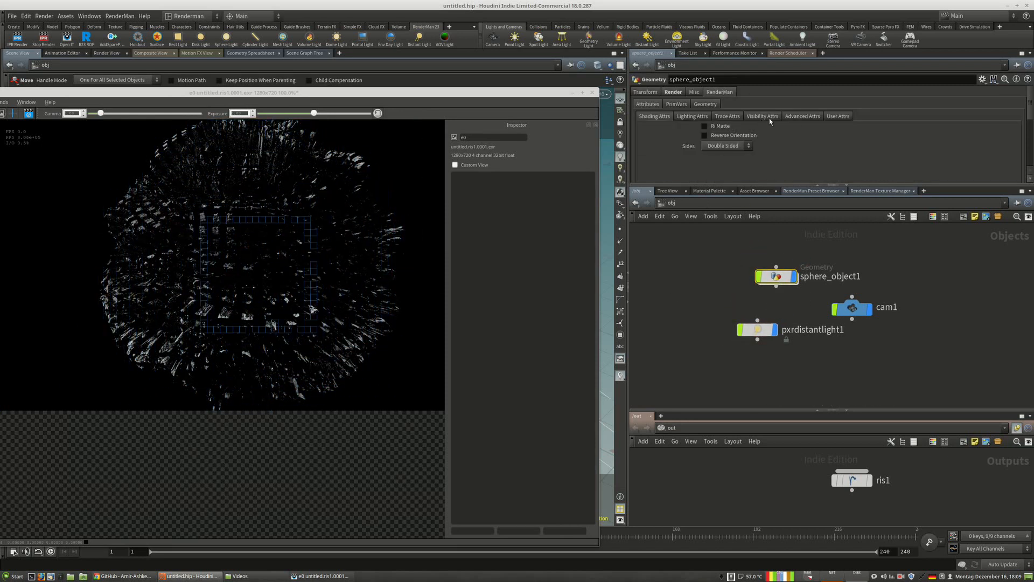
left_click(703, 105)
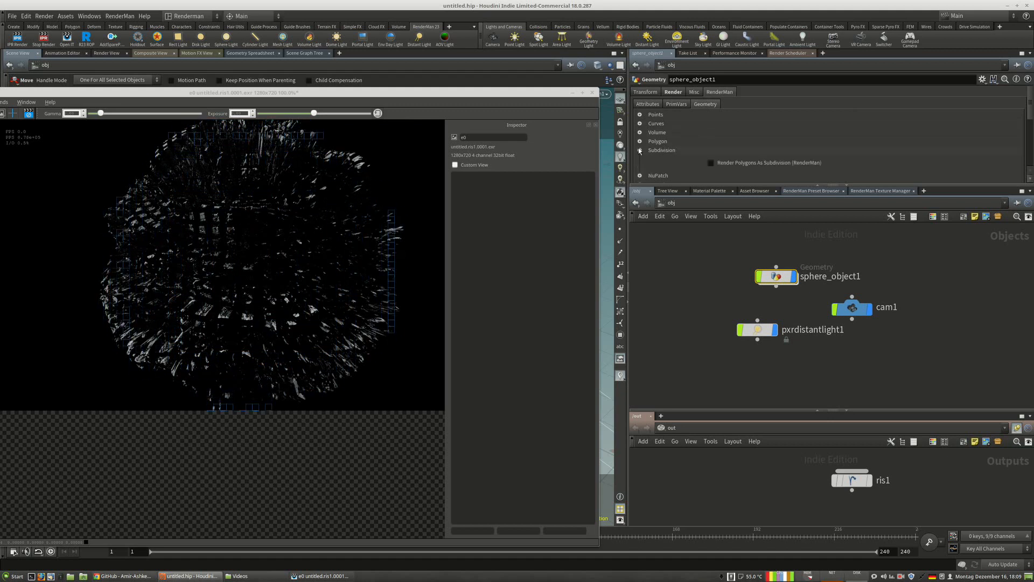
scroll(748, 155, "down", 2)
left_click(711, 139)
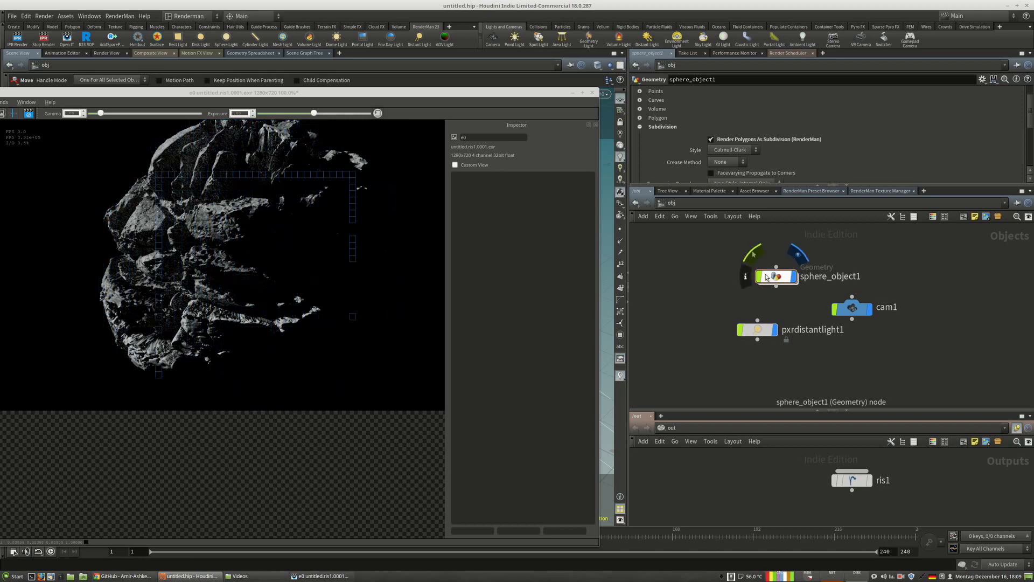
Open the Road_01 material network and spread out its manifold, metallic and base colour nodes.
left_click(711, 191)
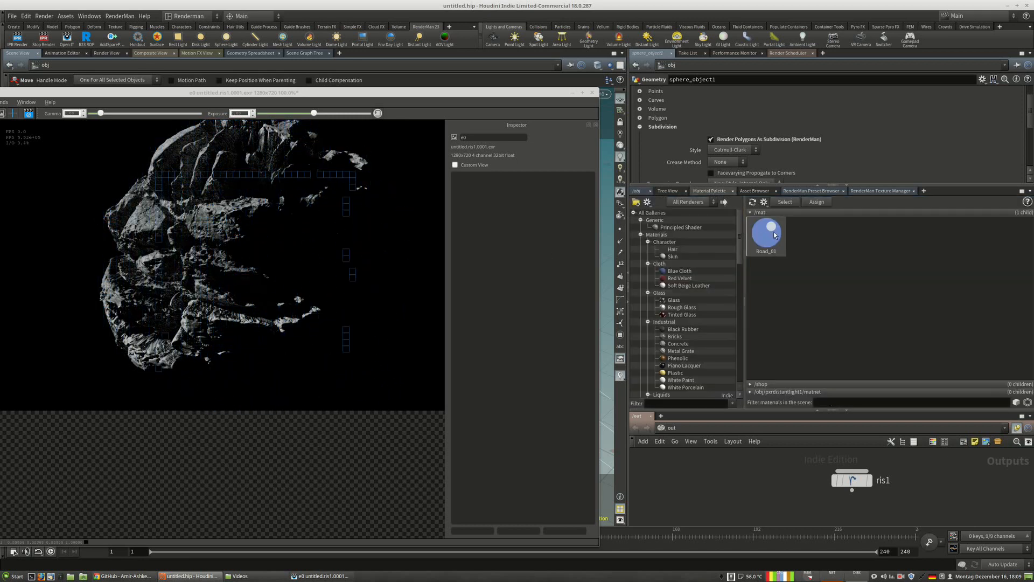
double_click(769, 237)
double_click(831, 313)
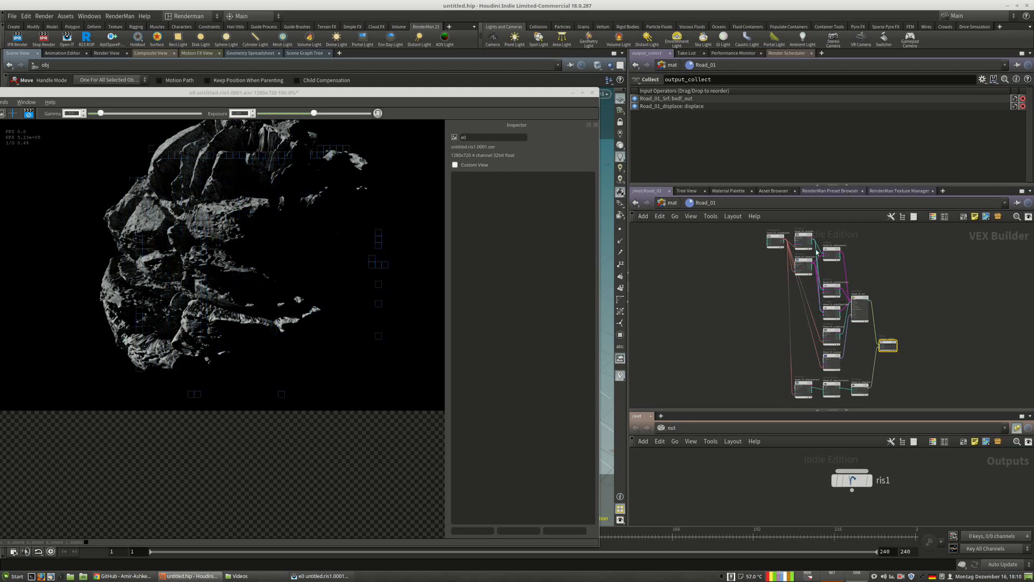
left_click_drag(762, 242, 691, 298)
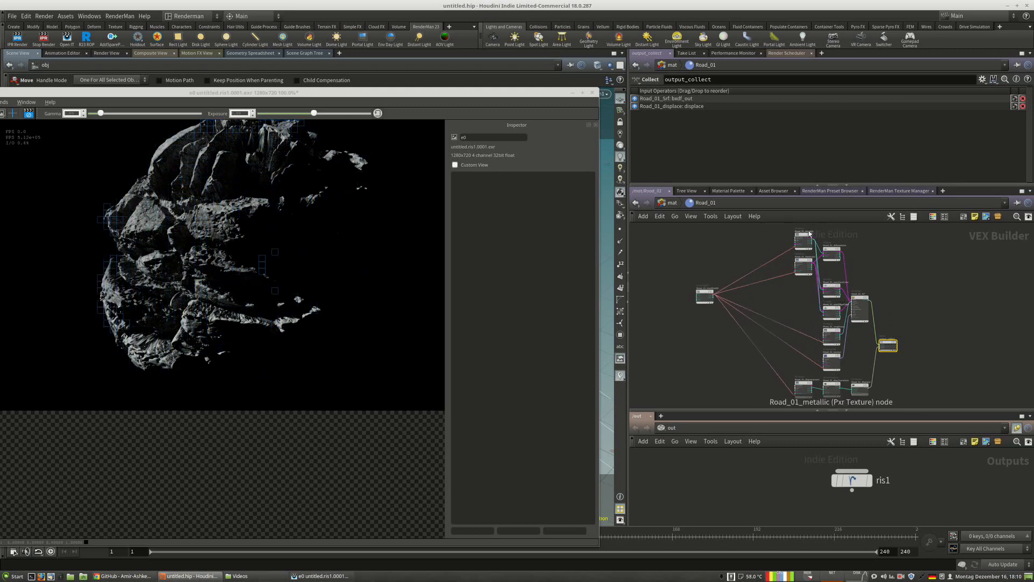
left_click_drag(799, 236, 739, 248)
mouse_move(802, 263)
left_mouse_down()
mouse_move(737, 284)
mouse_move(828, 256)
mouse_move(818, 262)
left_mouse_up()
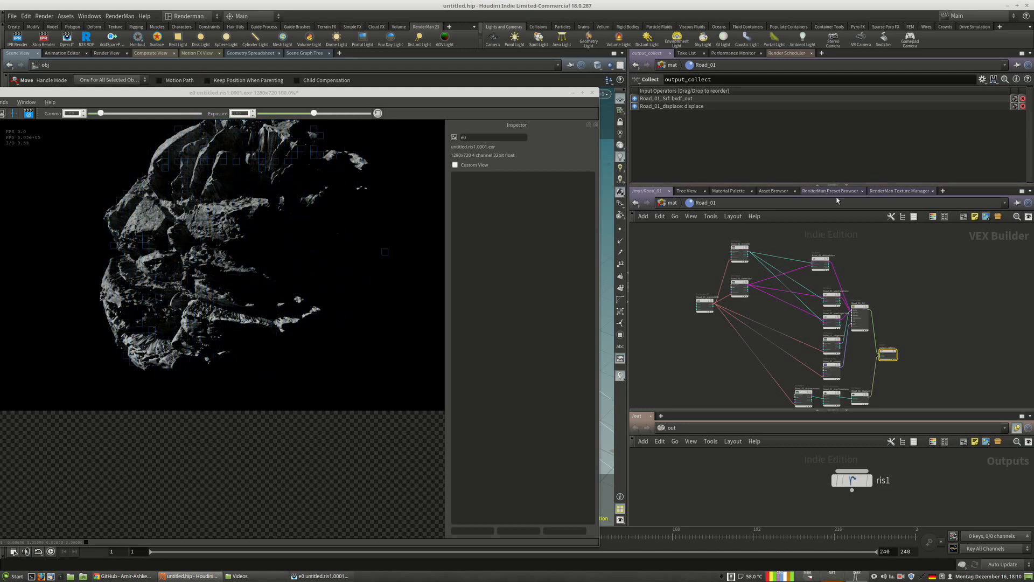
Set the gain of the Road_01_displace node to 0.01.
scroll(887, 322, "up", 3)
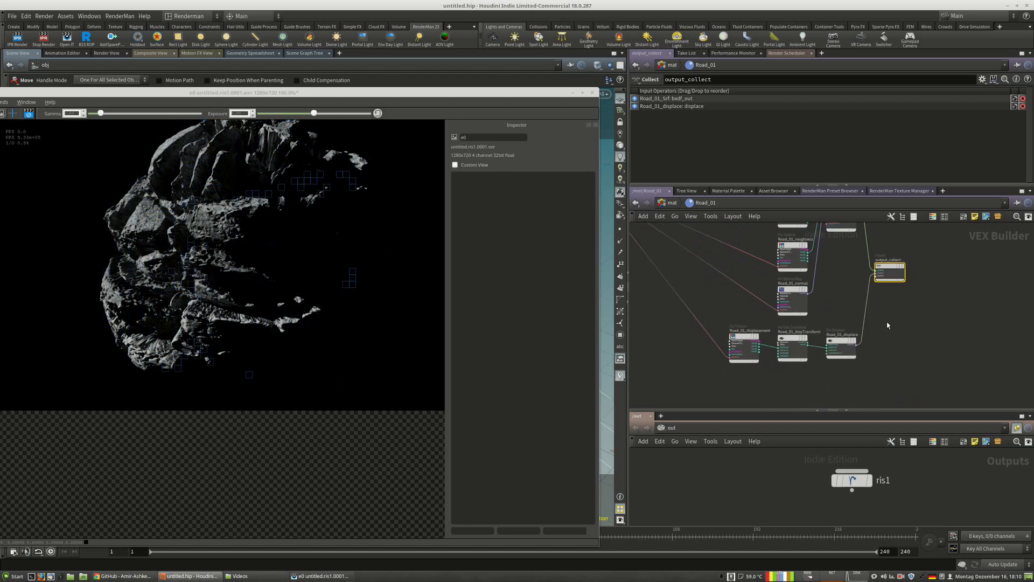
left_click(840, 348)
left_click_drag(711, 101, 595, 98)
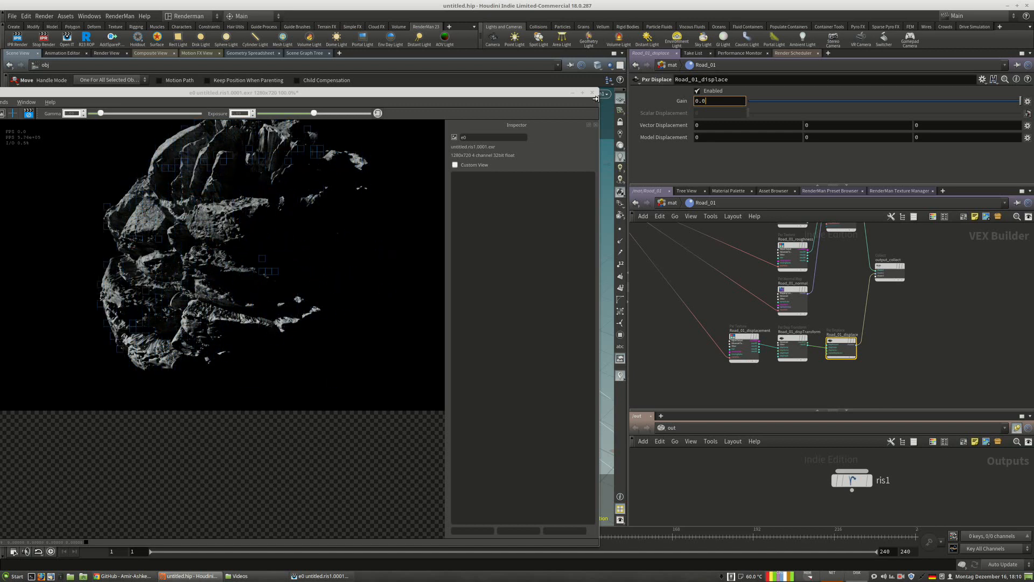
type("1")
key("Return")
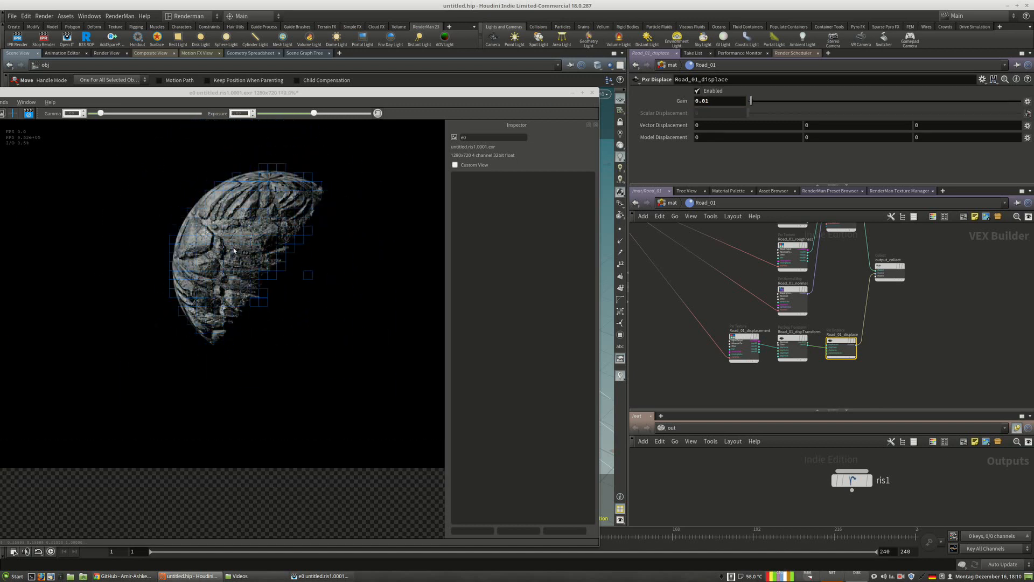
Reposition the base colour and metallic texture nodes and review the base colour texture's parameters.
left_click_drag(243, 92, 283, 85)
middle_click_drag(896, 309, 1026, 399)
middle_click_drag(796, 285, 751, 364)
left_click_drag(721, 321, 758, 347)
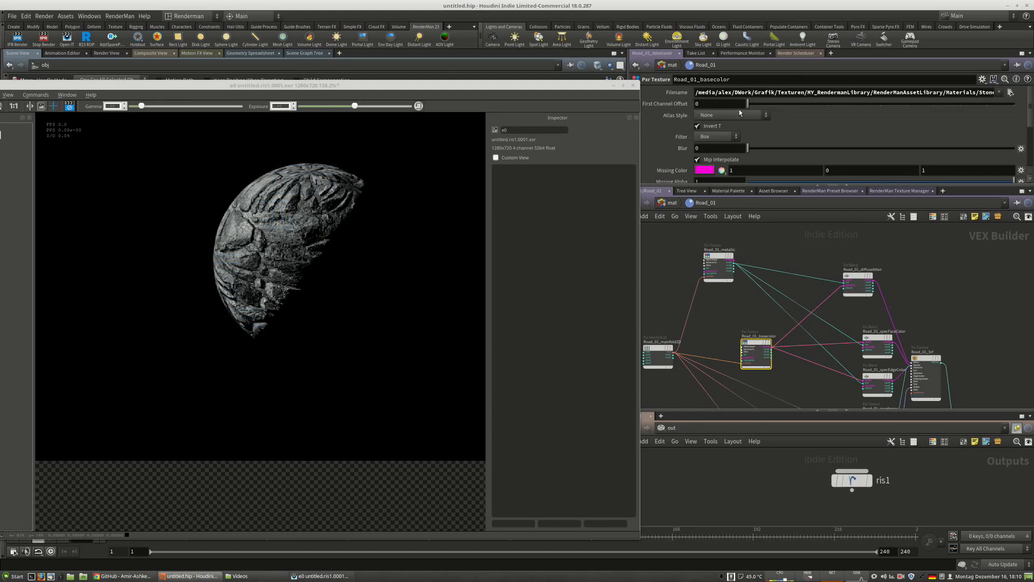
scroll(744, 164, "down", 3)
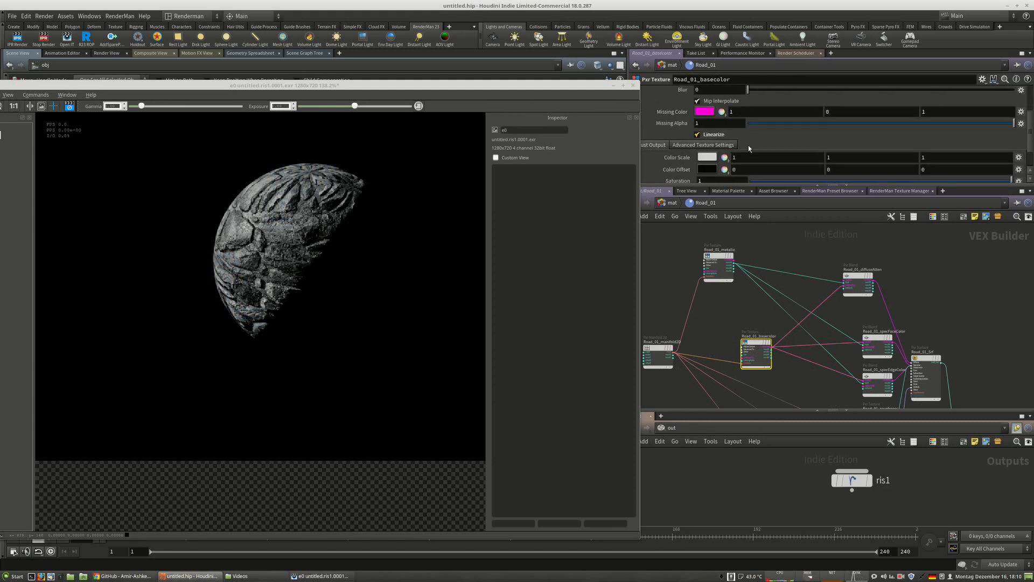
middle_click_drag(779, 258, 777, 278)
left_click_drag(718, 277, 759, 292)
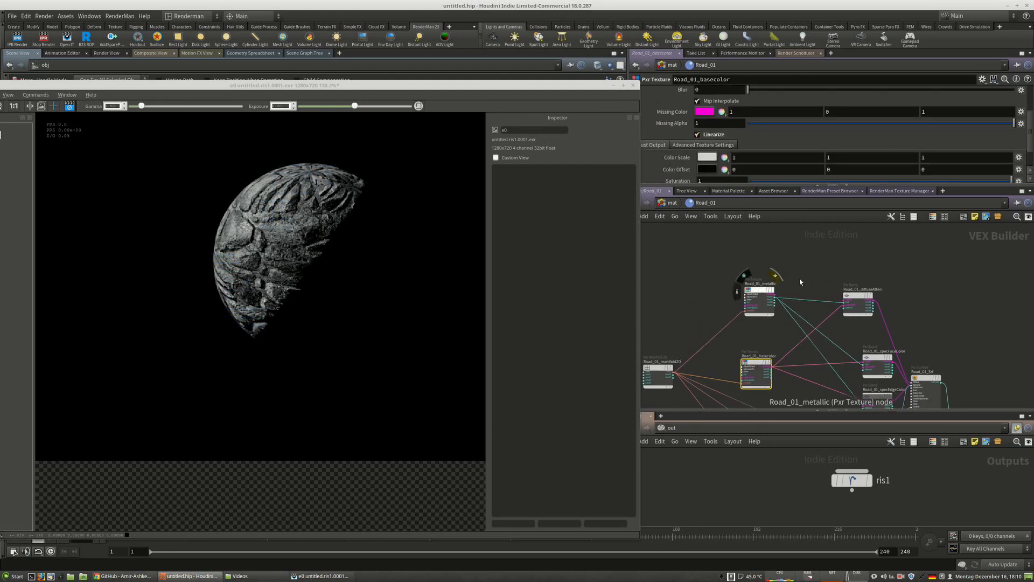
Examine the rendered sphere, close the render window, and go up to the mat network level.
scroll(231, 253, "down", 1)
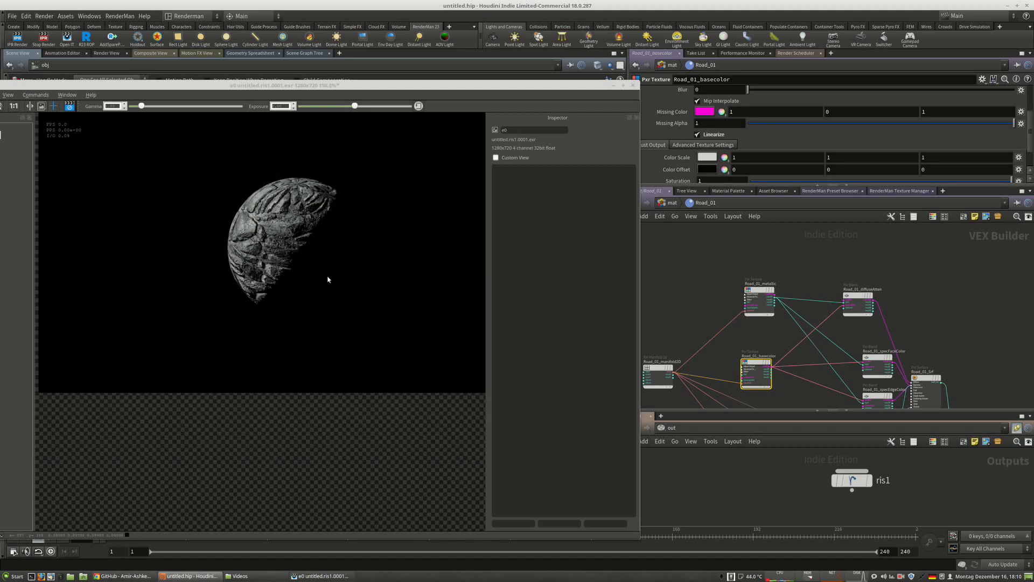
scroll(275, 219, "down", 2)
scroll(275, 217, "up", 4)
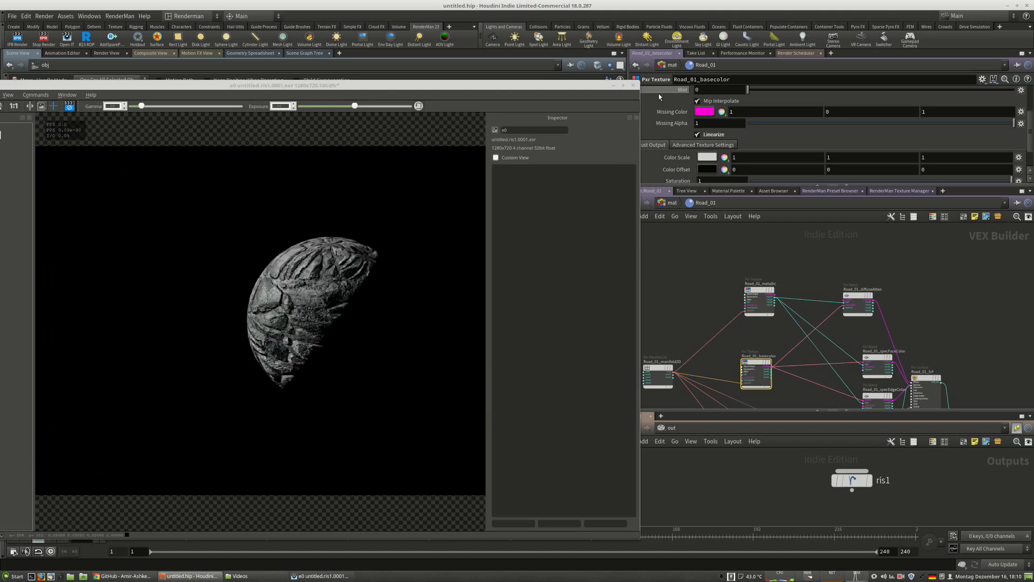
left_click(632, 85)
left_click(496, 292)
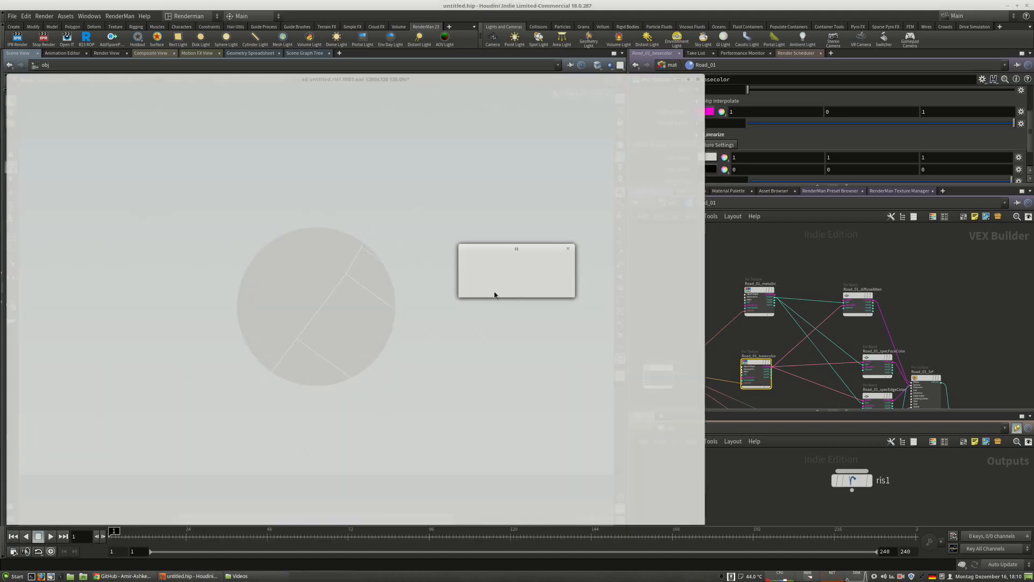
key("u")
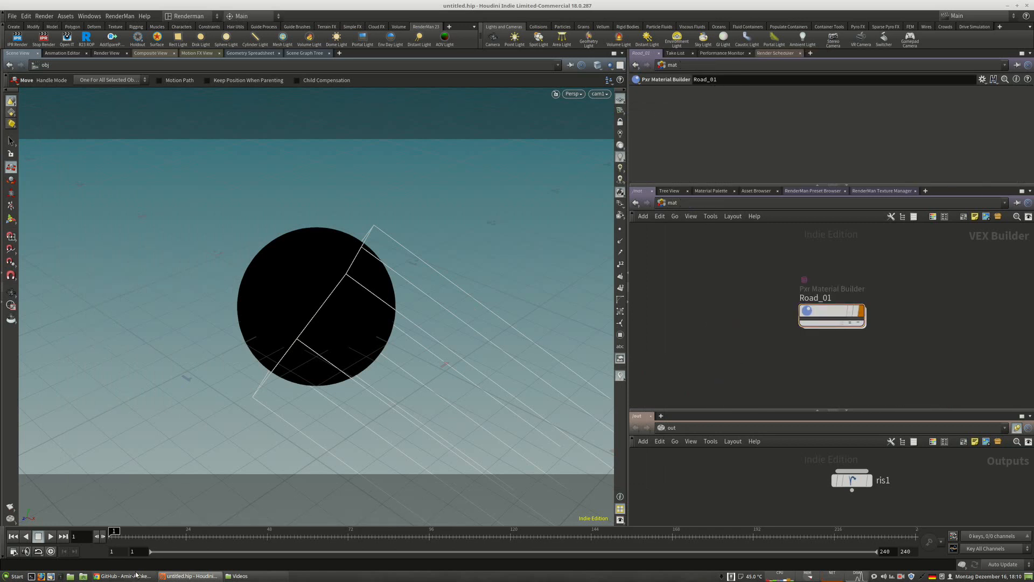
Launch RenderMan Utility Manager from the desktop and show its HyperionDenoise settings.
left_click(1028, 576)
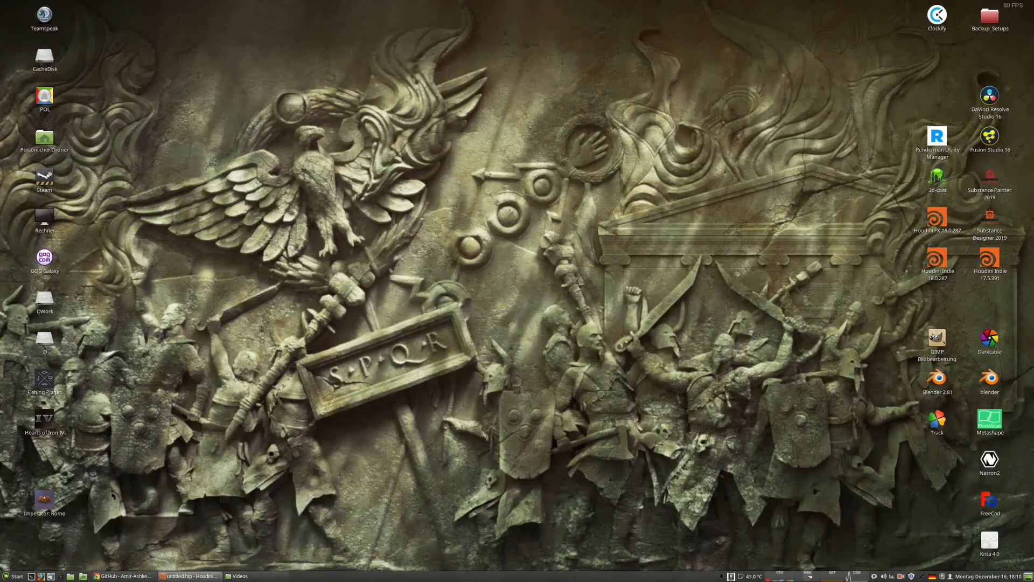
double_click(937, 139)
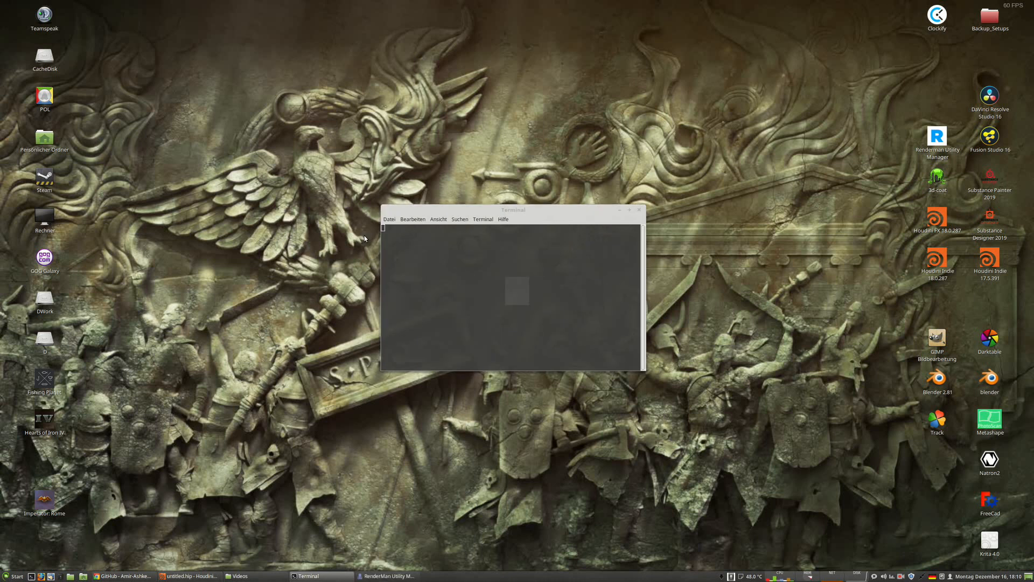
left_click(441, 302)
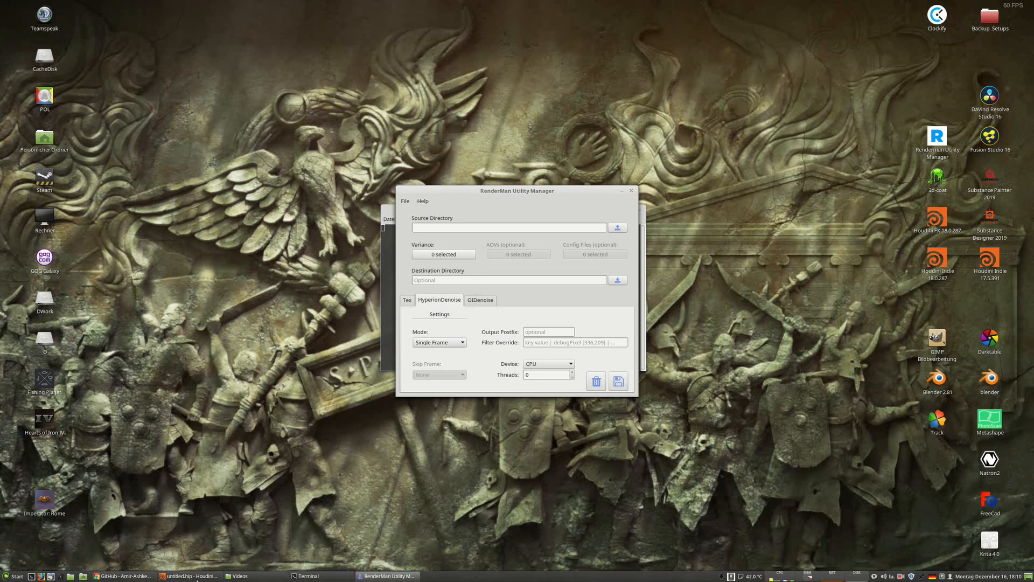
Switch back to Houdini, show the object network, and enlarge the output network pane with ris1 repositioned.
left_click(191, 575)
left_click(688, 203)
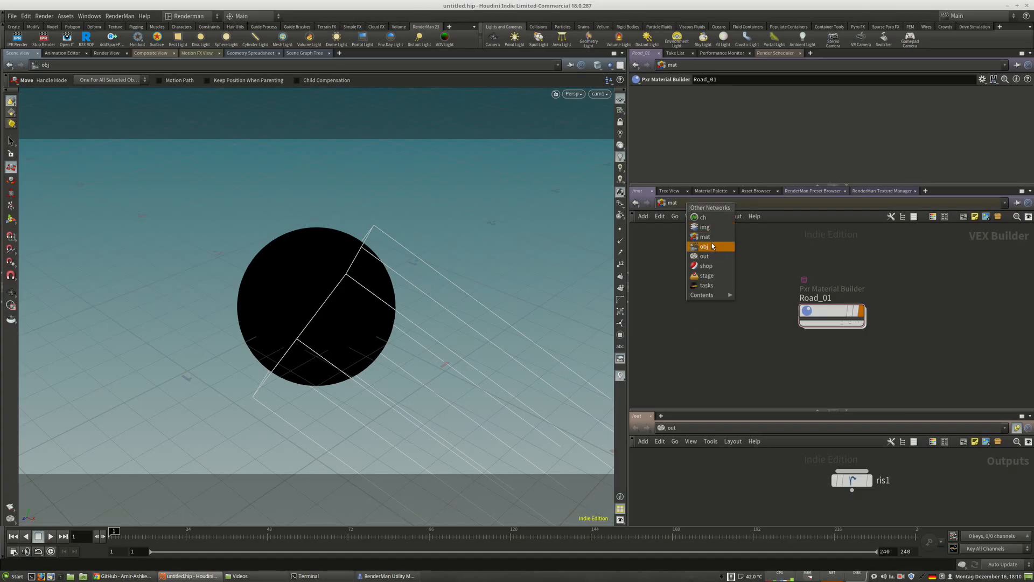
left_click(713, 246)
left_click(688, 203)
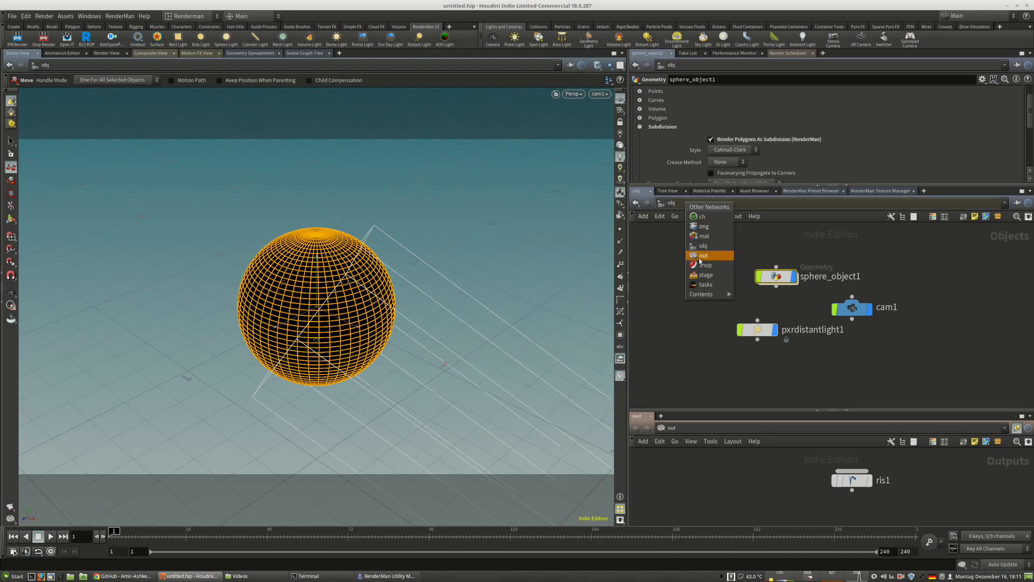
left_click_drag(852, 479, 813, 478)
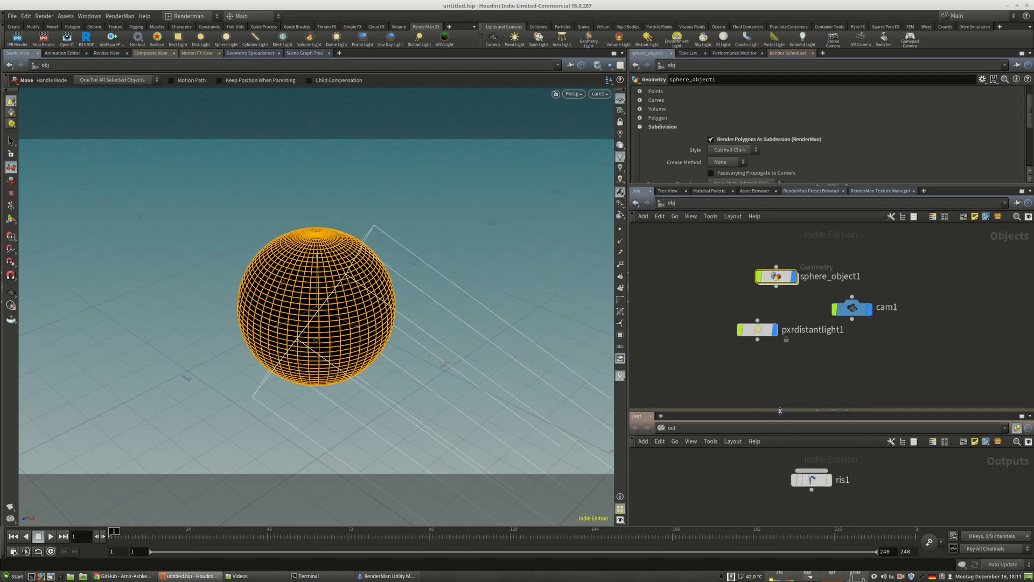
left_click_drag(780, 410, 779, 342)
left_click_drag(812, 446, 826, 429)
Review the integrator path and sampling settings of the ris1 render node.
left_click(775, 476)
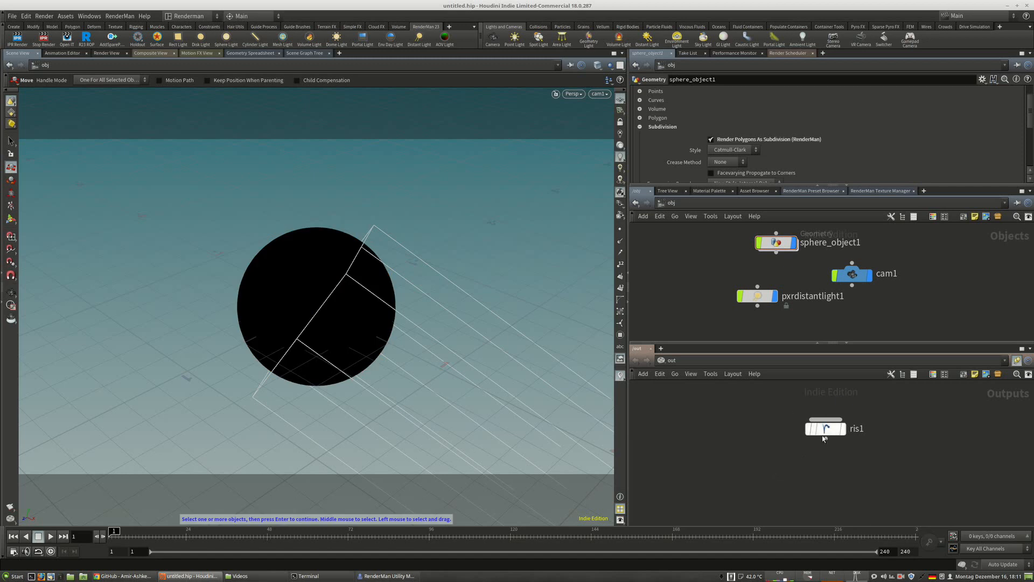
left_click(823, 434)
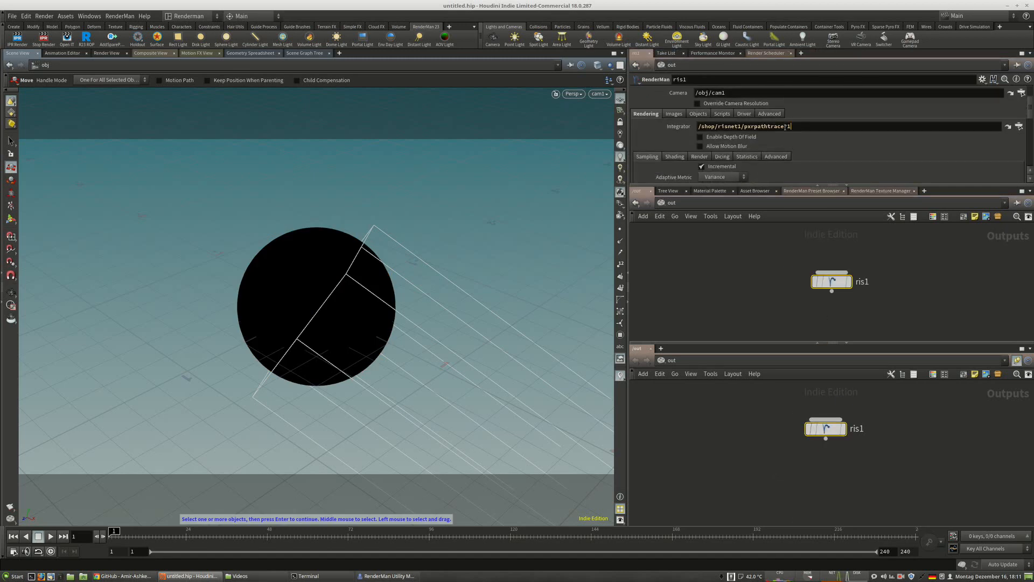
left_click_drag(784, 127, 697, 127)
left_click(722, 445)
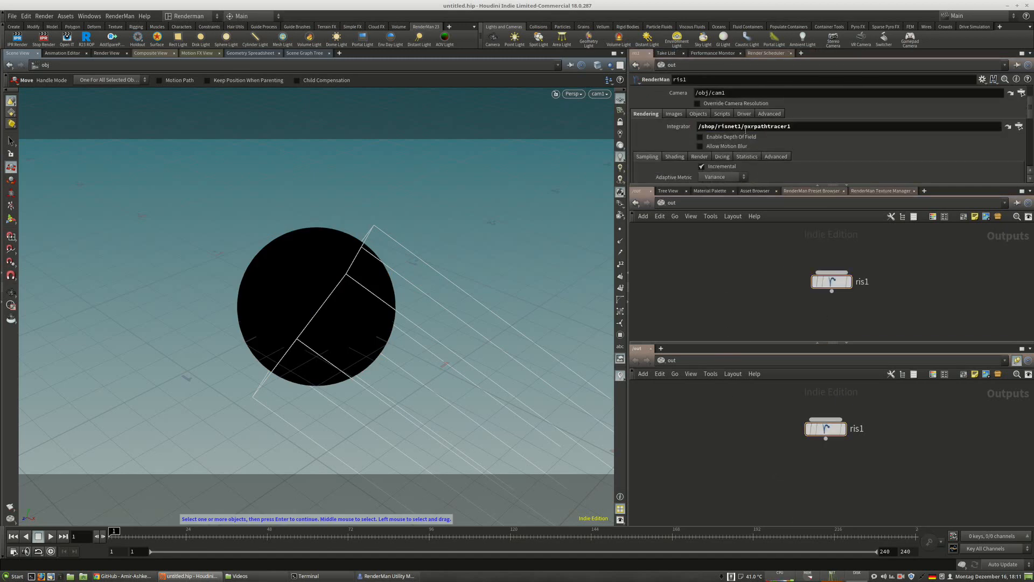
scroll(712, 141, "down", 5)
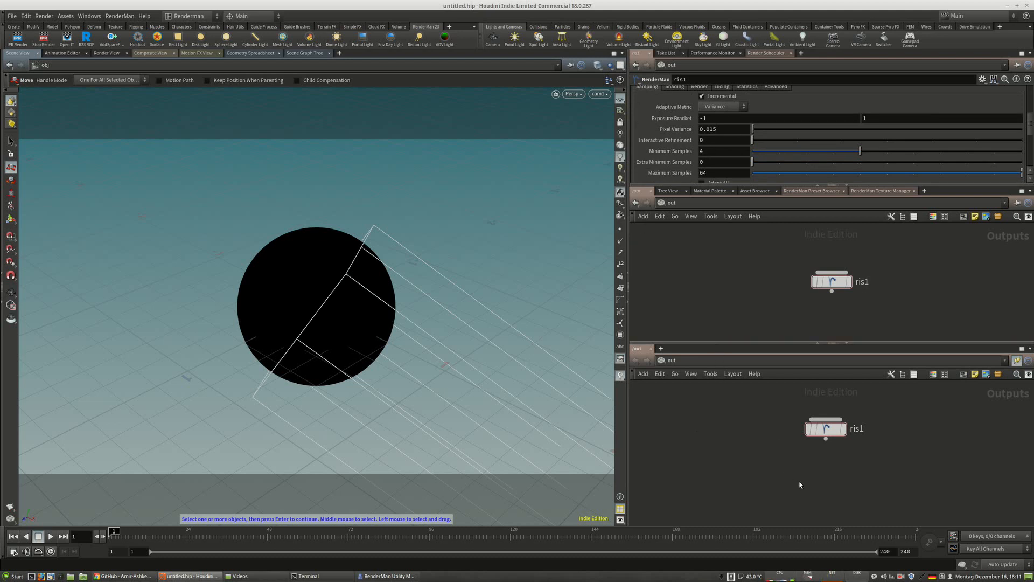
Add a RenderMan Denoise node to the output network and connect it below ris1.
key("Tab")
type("man")
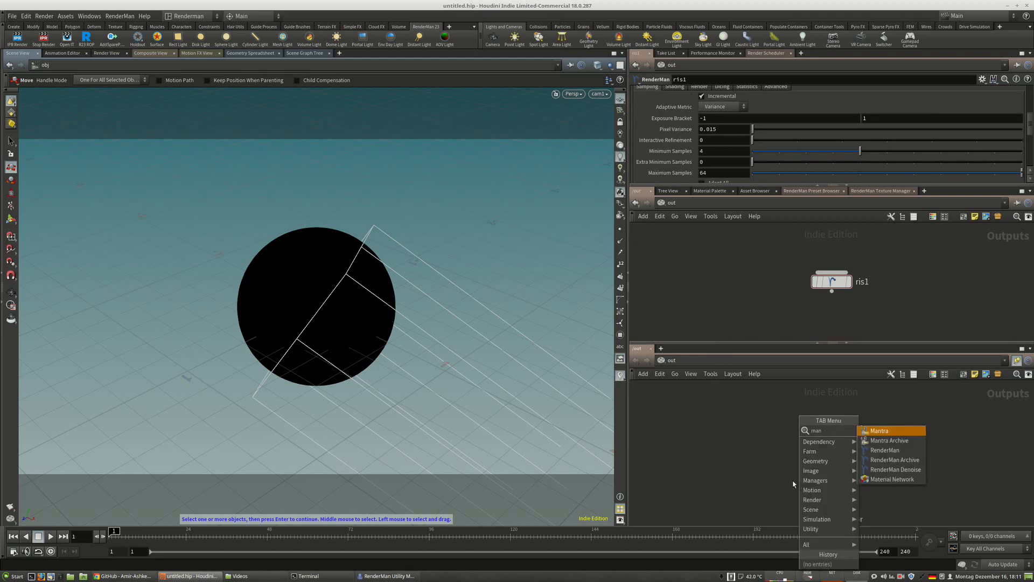
left_click(896, 469)
left_click(802, 501)
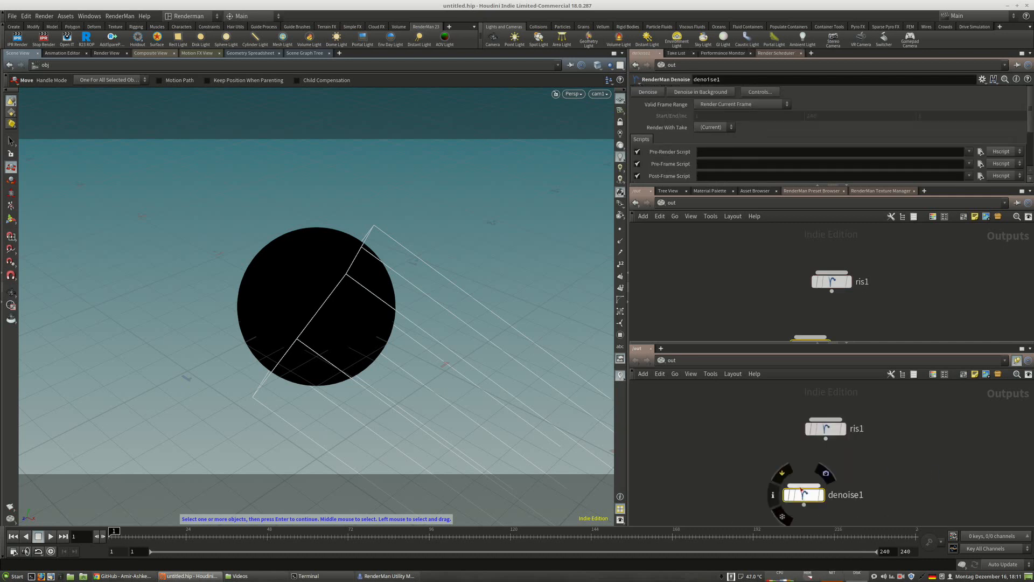
left_click_drag(802, 504, 832, 482)
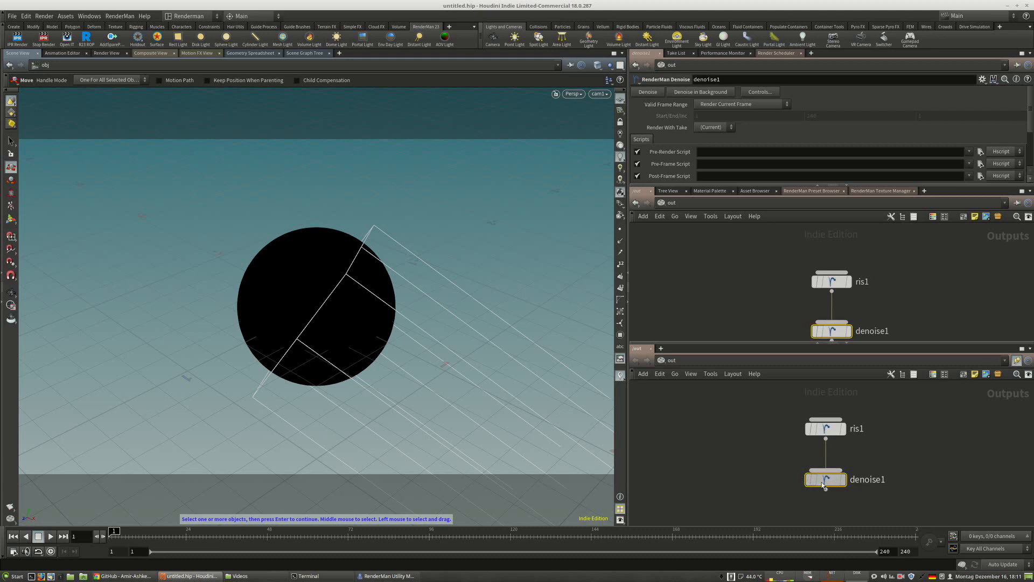
Enlarge the parameter pane and set ris1's valid frame range to Render Frame Range.
left_click_drag(714, 185, 714, 235)
left_click(836, 320)
scroll(694, 121, "up", 5)
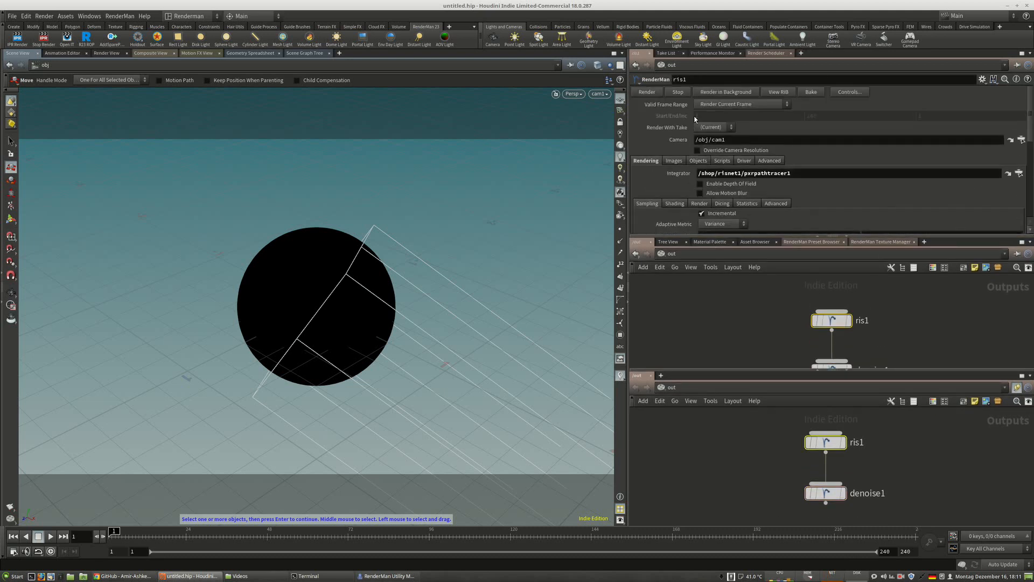
left_click(743, 104)
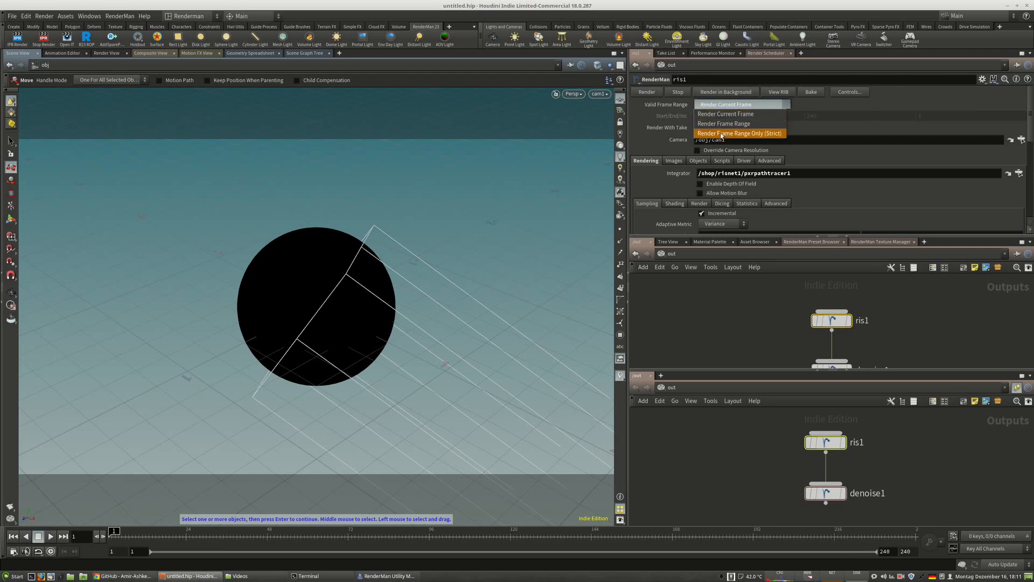
left_click(737, 125)
Enable Denoise for the display in ris1's image output settings.
scroll(687, 198, "down", 1)
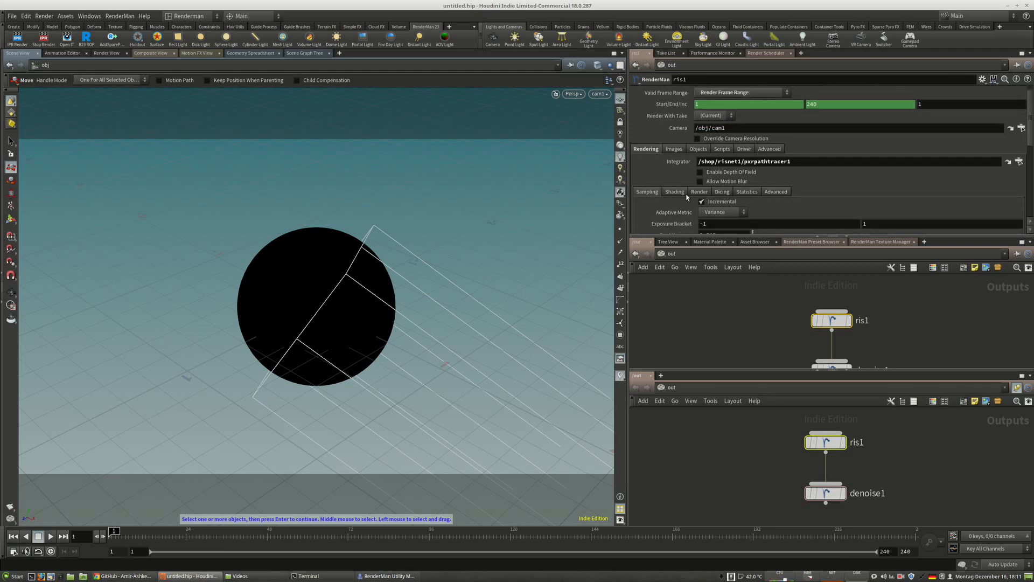
left_click(674, 149)
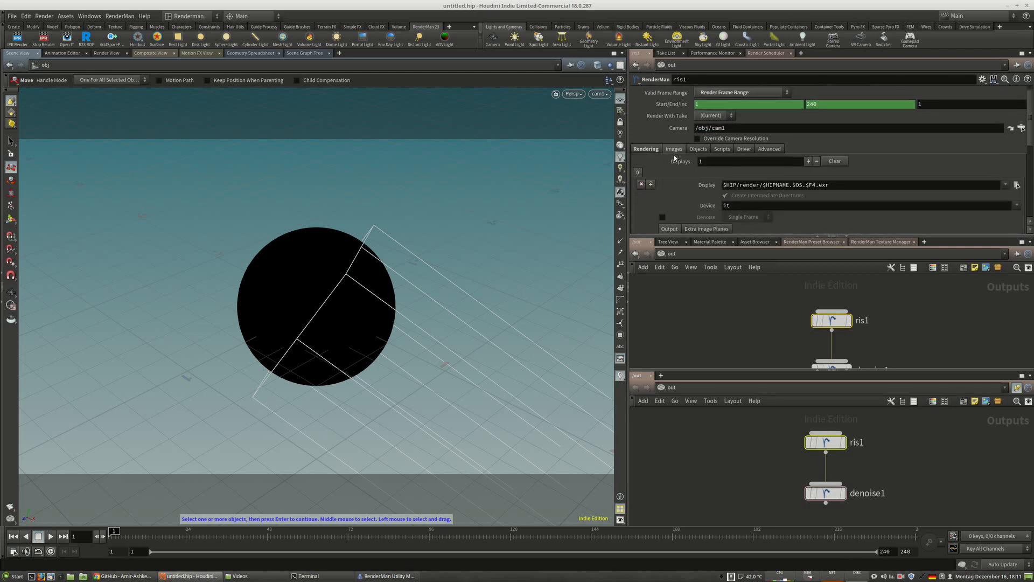
scroll(675, 158, "down", 2)
left_click(662, 193)
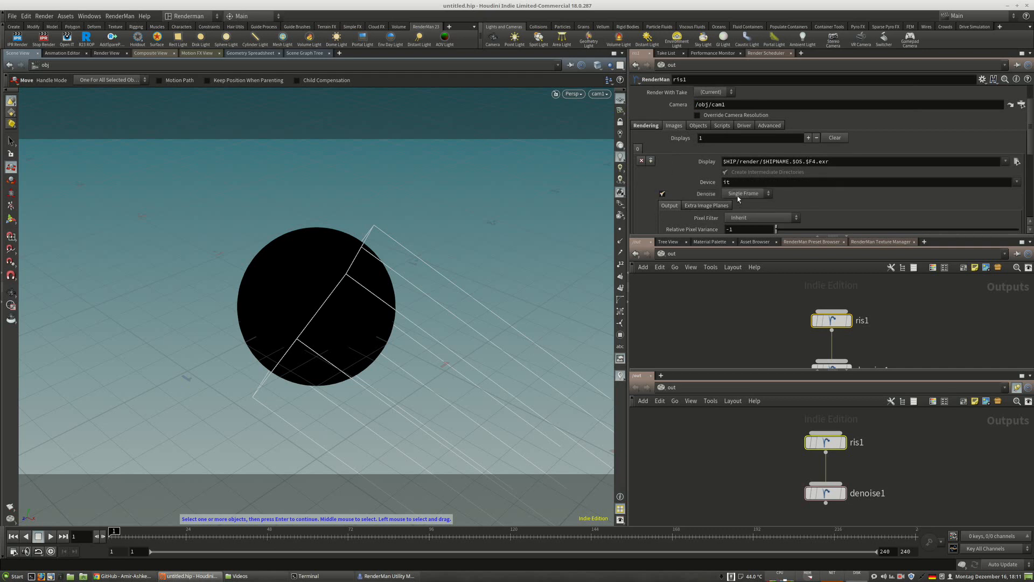
Set ris1's display denoise mode to Cross Frame and denoise1's valid frame range to Render Frame Range.
left_click(746, 193)
left_click(742, 213)
left_click(827, 495)
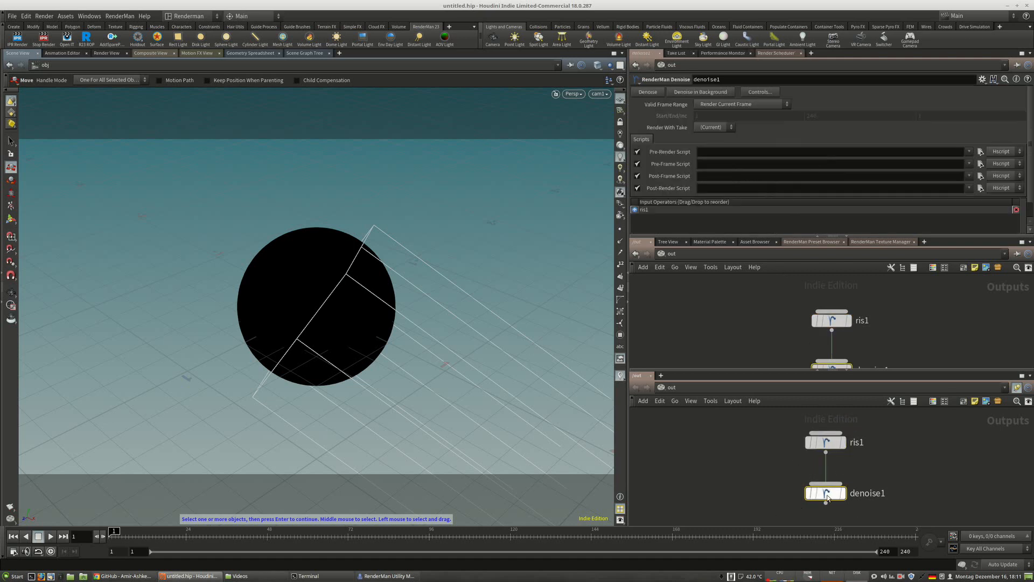
left_click(763, 103)
left_click(719, 123)
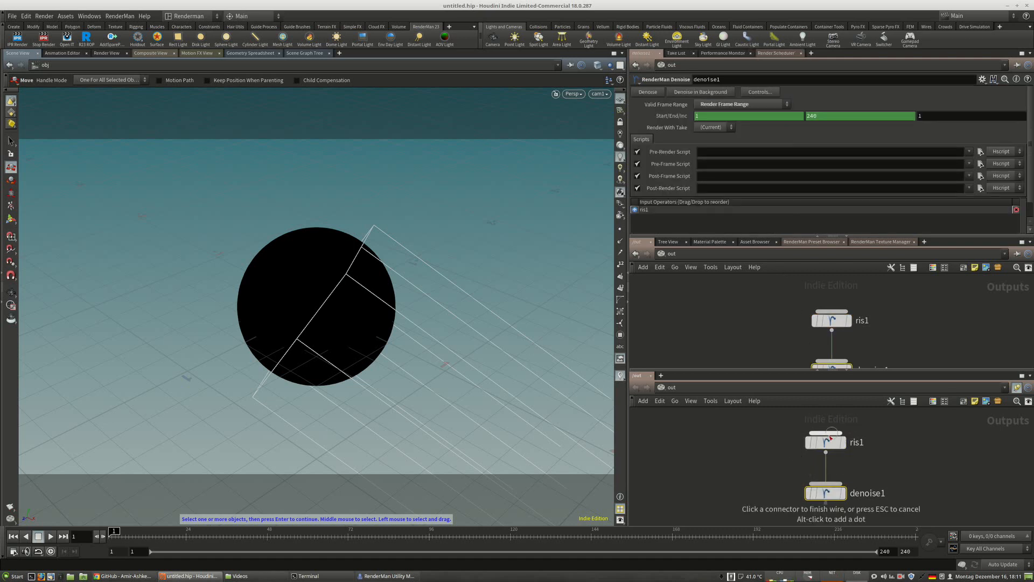
Copy ris1's Start/End/Inc parameter and paste it into denoise1's frame range as relative references.
left_click(826, 441)
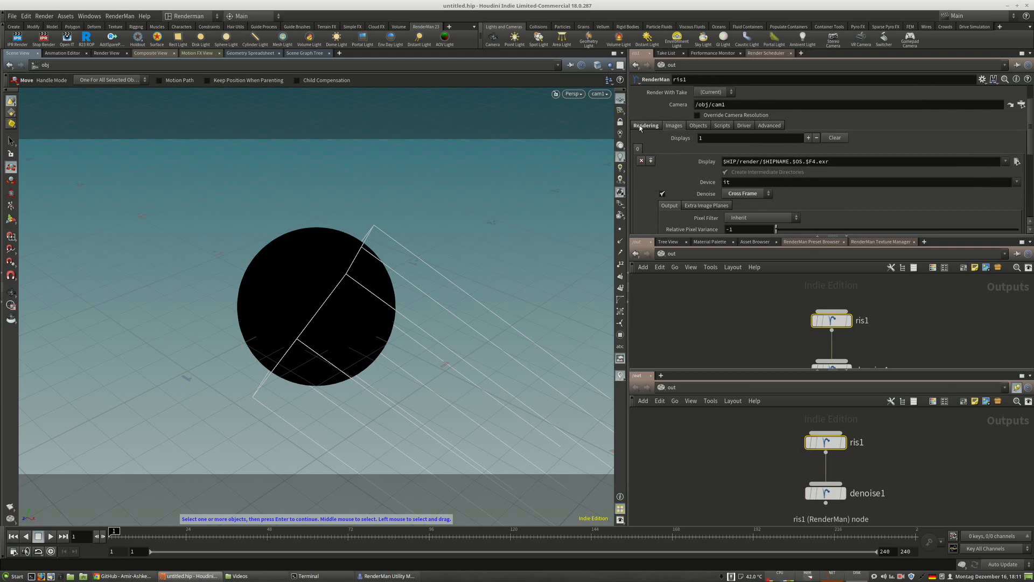
left_click(641, 127)
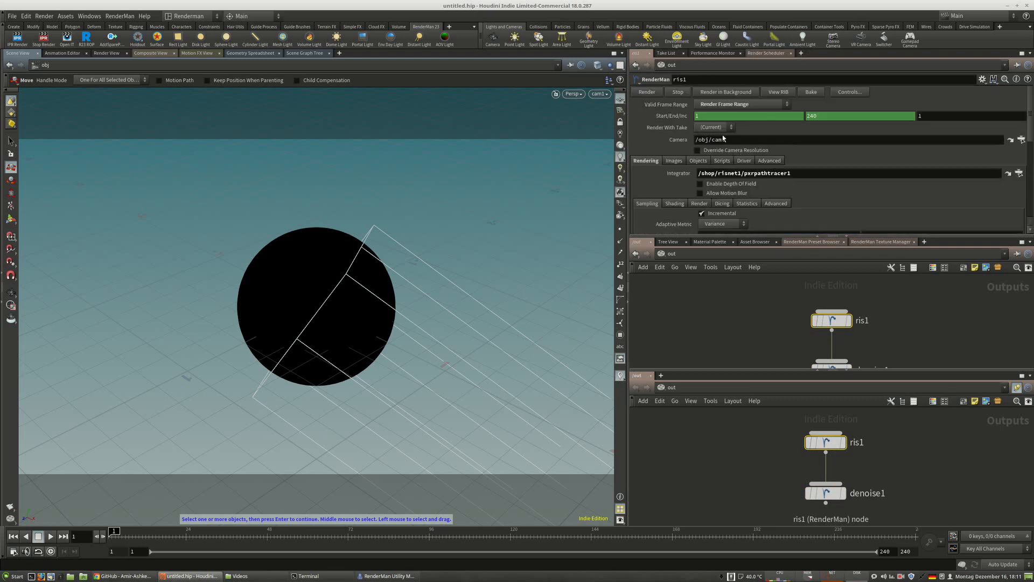
right_click(673, 117)
left_click(694, 182)
left_click(826, 493)
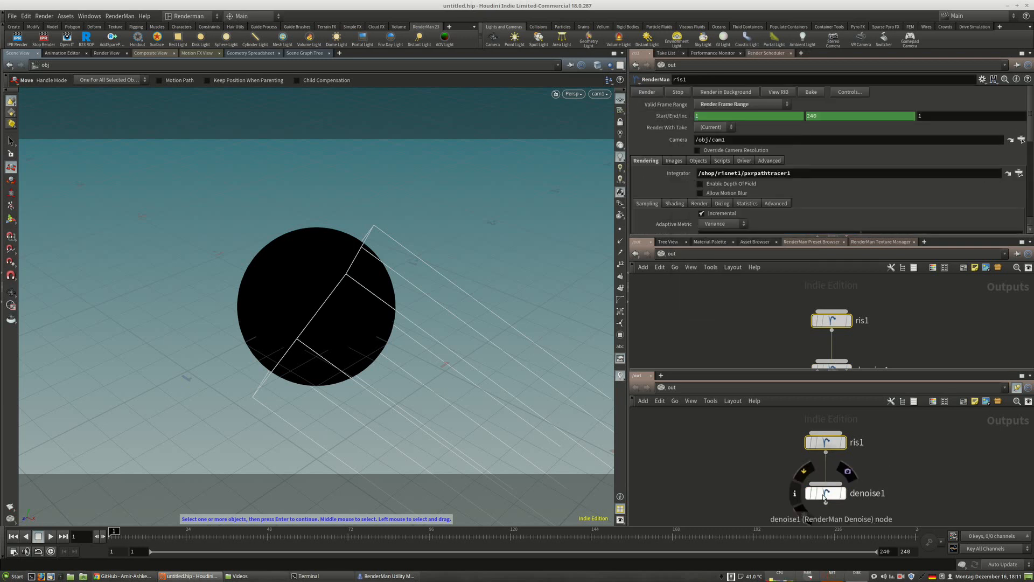
right_click(679, 118)
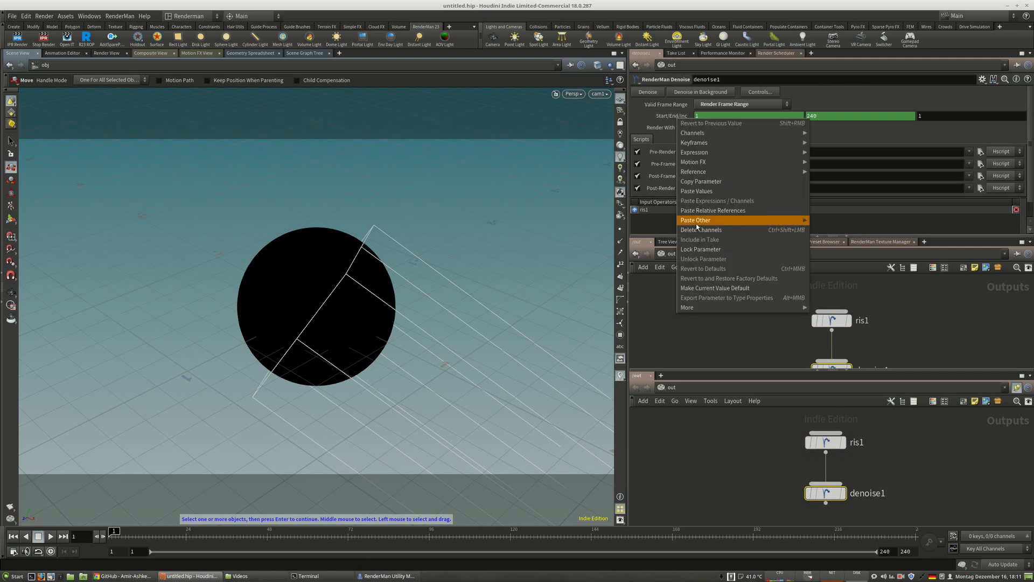
left_click(701, 210)
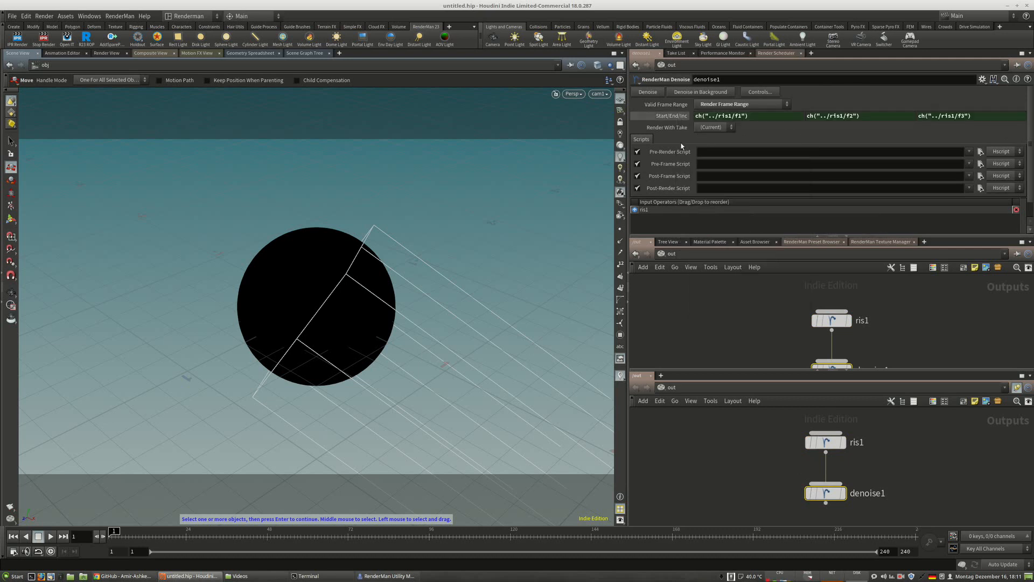
left_click(826, 442)
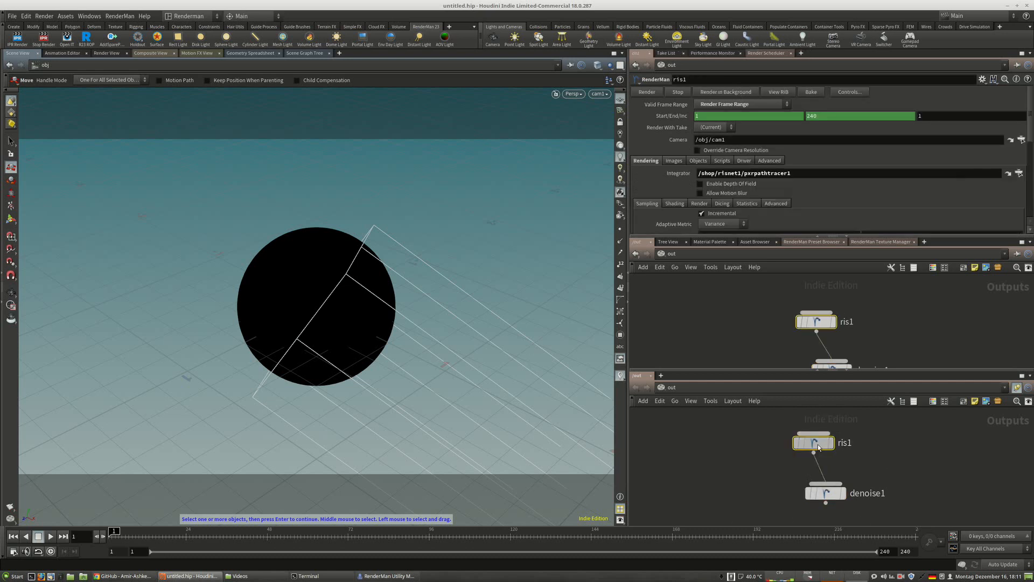
left_click(829, 492)
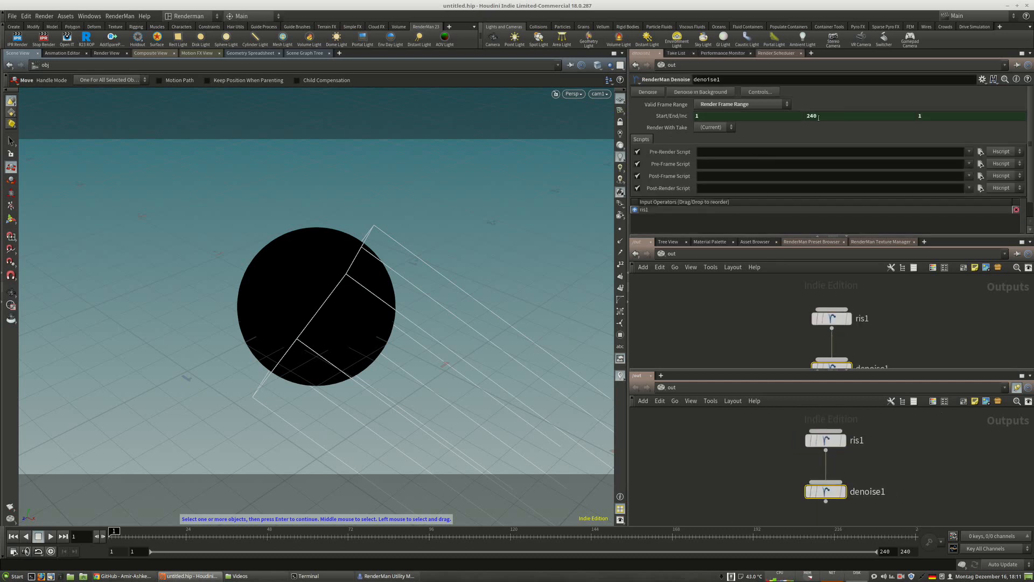
Set the display device in ris1's image output settings to Open EXR.
left_click(825, 440)
scroll(779, 177, "down", 1)
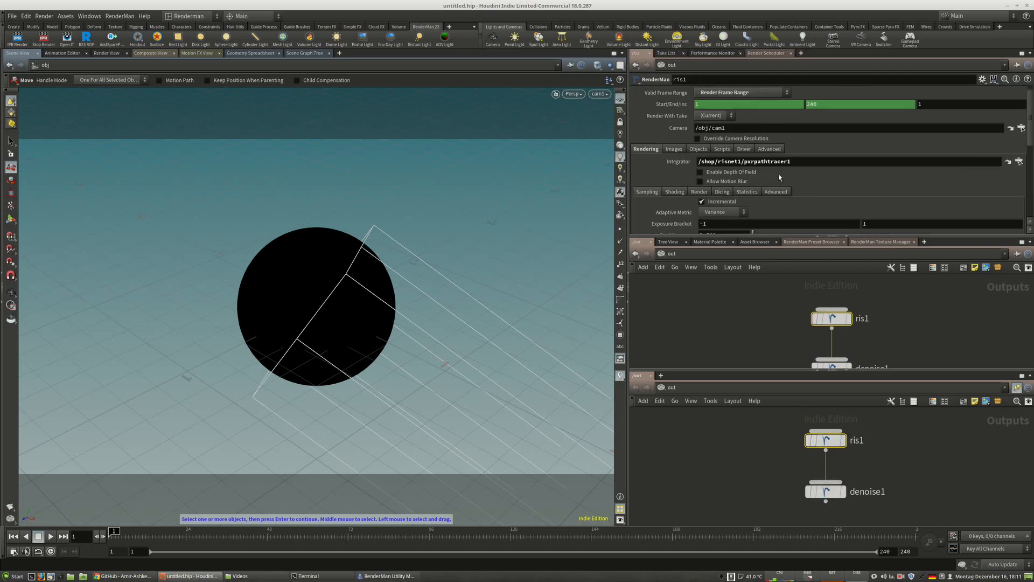
scroll(779, 178, "down", 1)
left_click(674, 126)
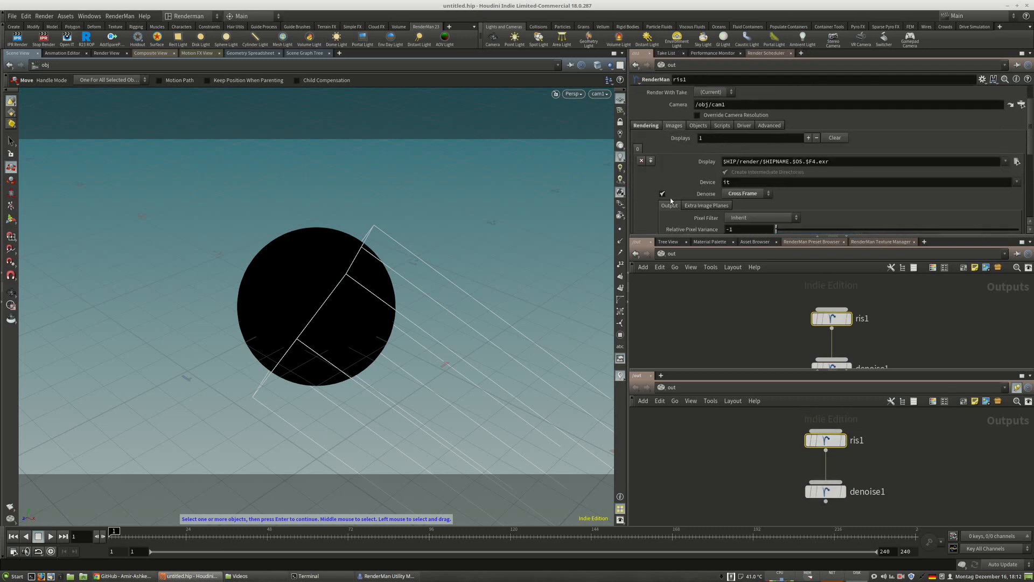
scroll(704, 184, "down", 1)
left_click(1017, 158)
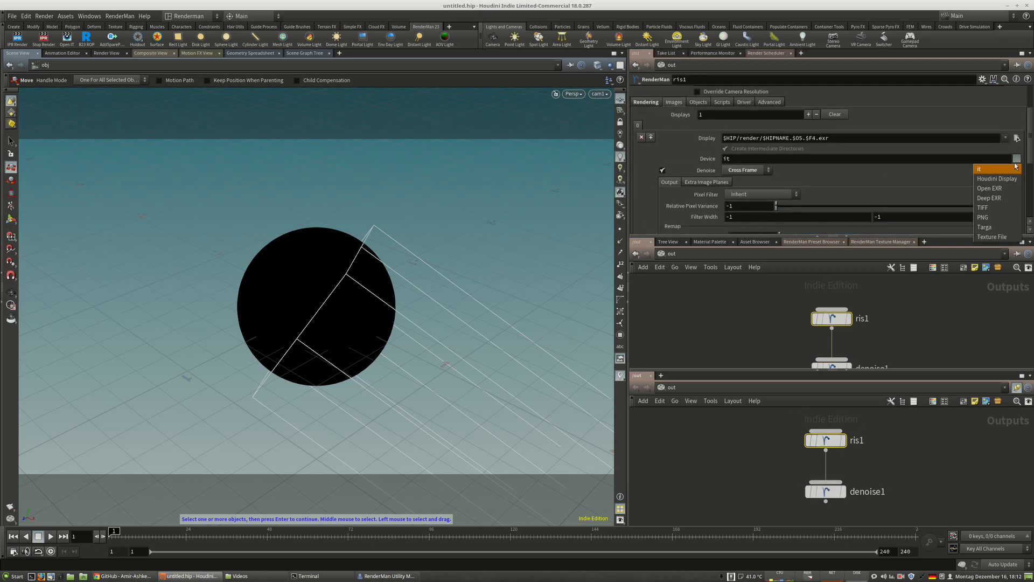
left_click(990, 184)
Expand the display device options of ris1 and set the EXR compression to pixar.
left_click(663, 169)
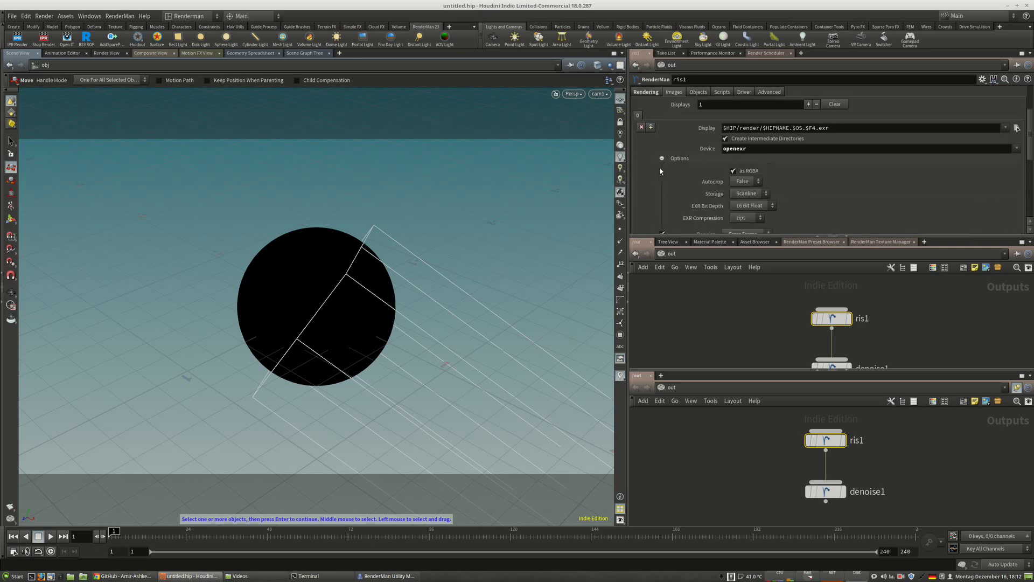
scroll(778, 180, "down", 2)
left_click(748, 183)
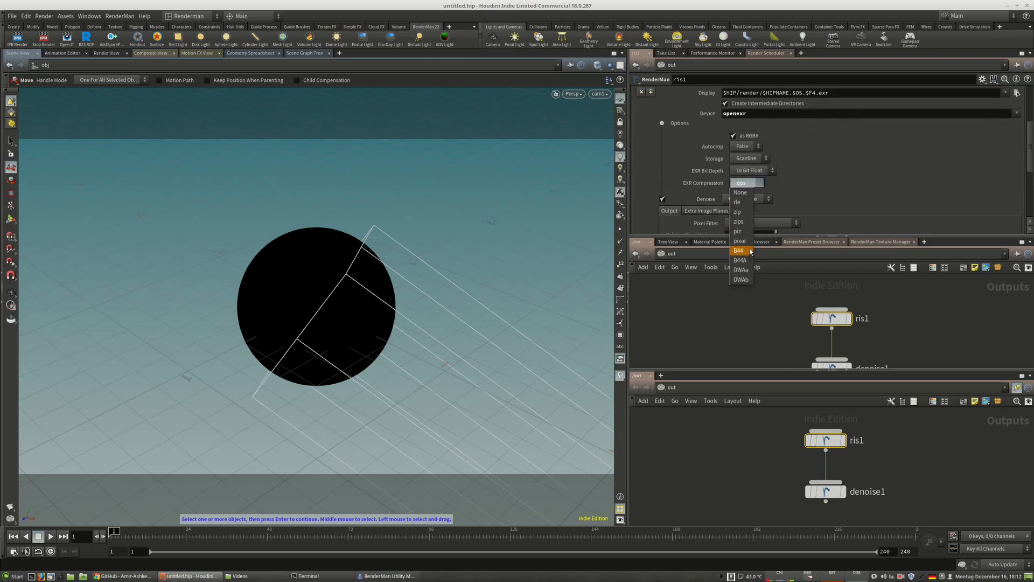
left_click(742, 280)
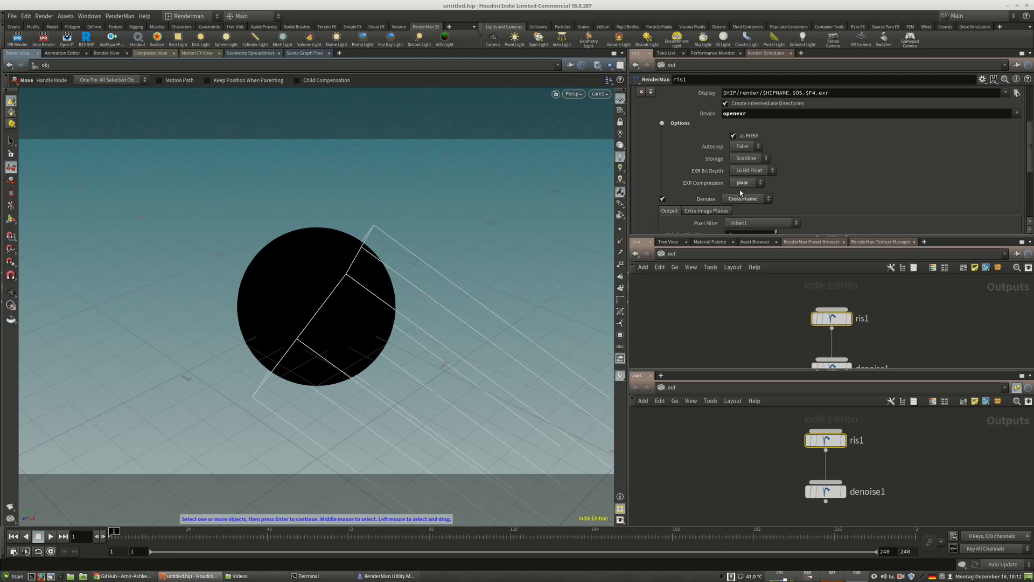
scroll(825, 143, "up", 1)
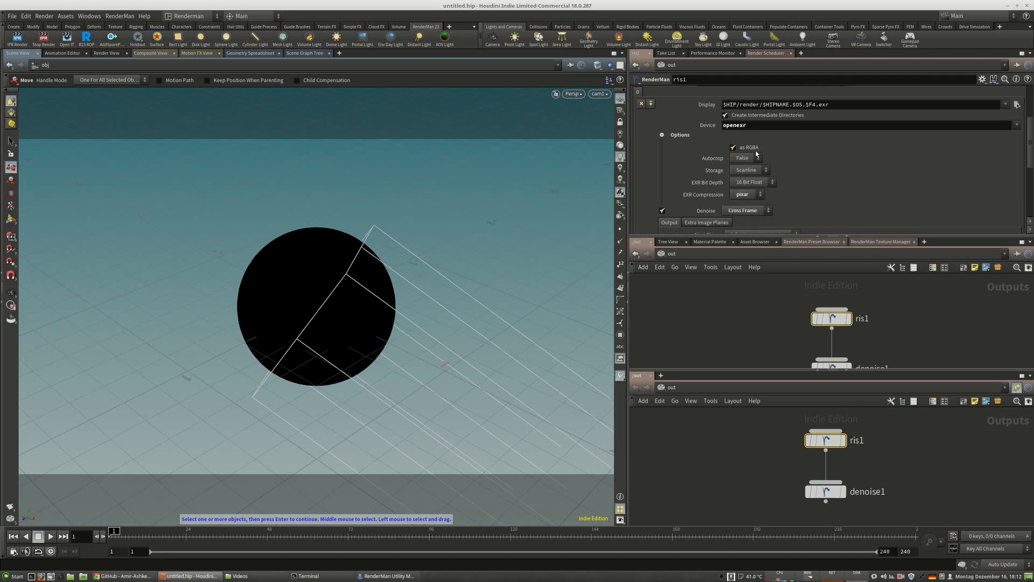
scroll(757, 153, "up", 2)
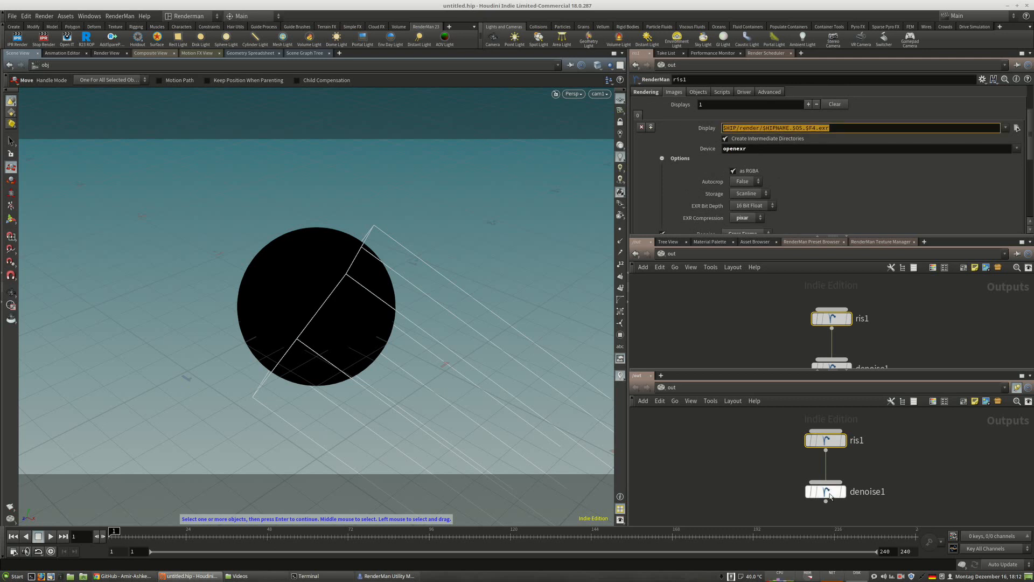
Open the render controls dialog of denoise1 and move it over the viewport's edge.
left_click(829, 495)
mouse_move(836, 491)
left_mouse_down()
mouse_move(824, 474)
mouse_move(796, 485)
mouse_move(822, 491)
mouse_move(822, 475)
mouse_move(814, 487)
mouse_move(826, 490)
left_mouse_up()
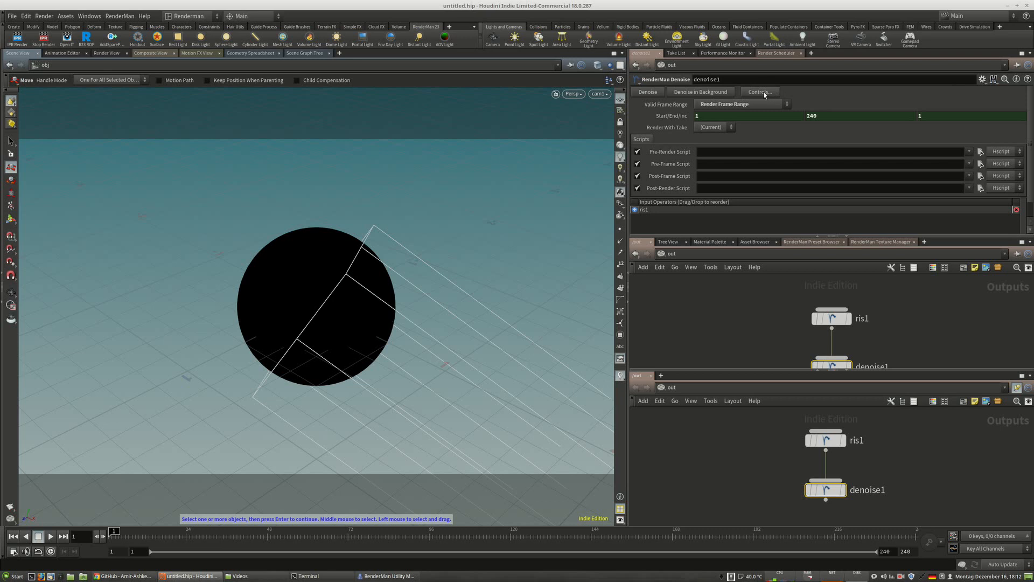
left_click(764, 95)
left_click_drag(741, 7, 610, 112)
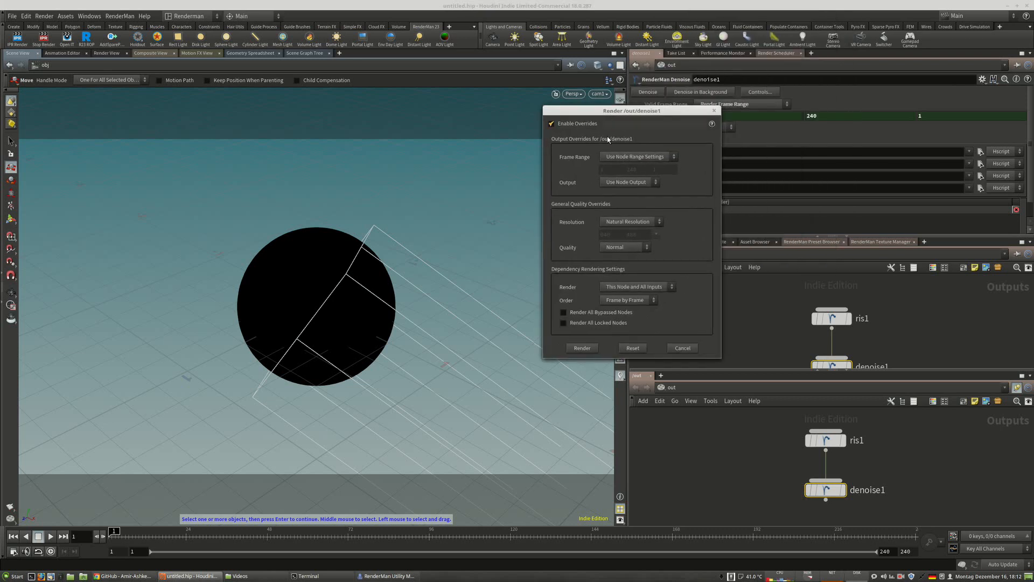
Try Specify Frame Range as denoise1's frame range override and return it to Use Node Range Settings.
left_click(633, 157)
left_click(638, 164)
left_click(637, 157)
left_click(635, 166)
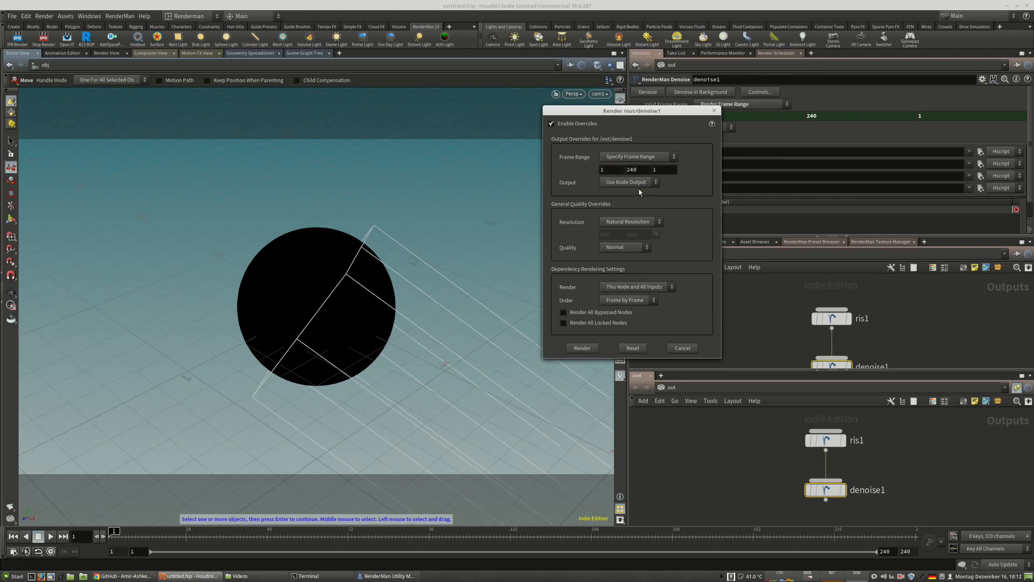
left_click(641, 161)
left_click(634, 166)
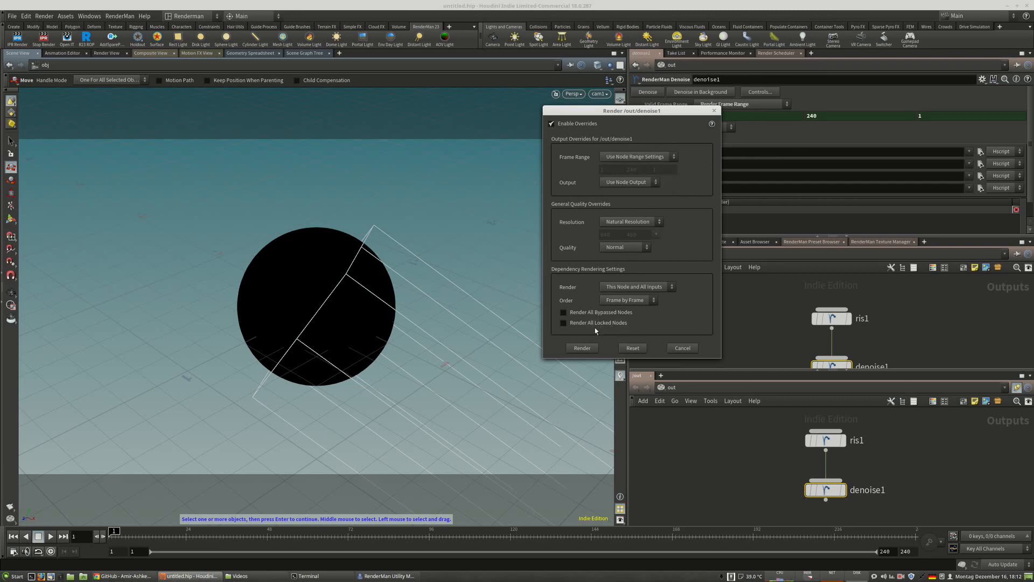
Set the dependency rendering order for denoise1 to Node by Node and close the dialog without rendering.
left_click(624, 300)
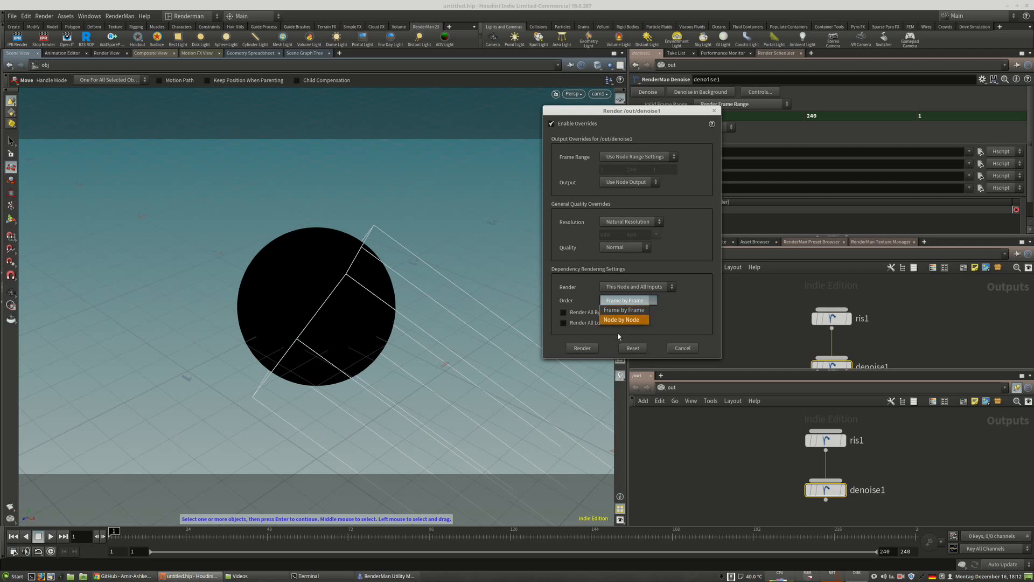
left_click(616, 320)
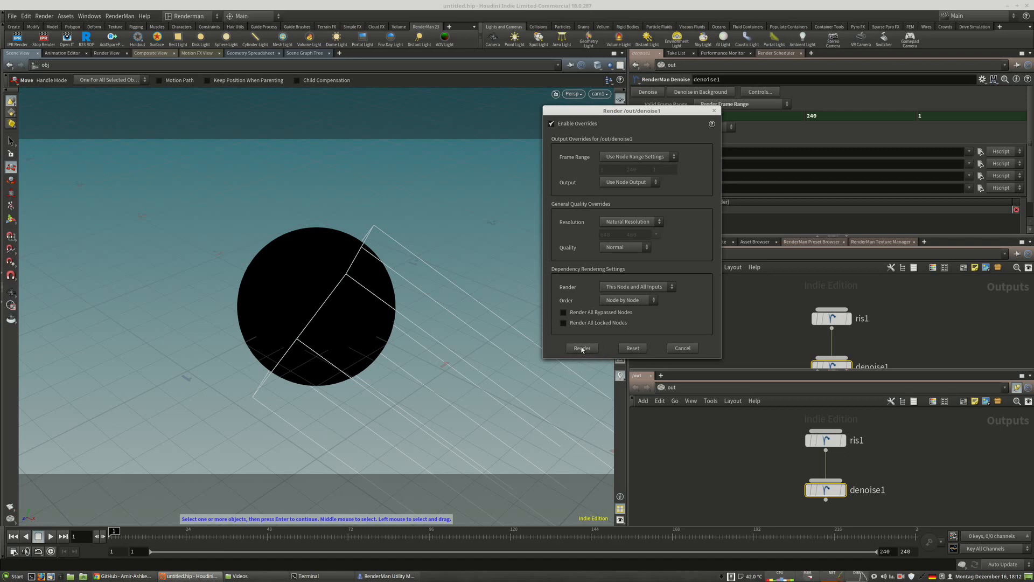
left_click_drag(620, 113, 447, 158)
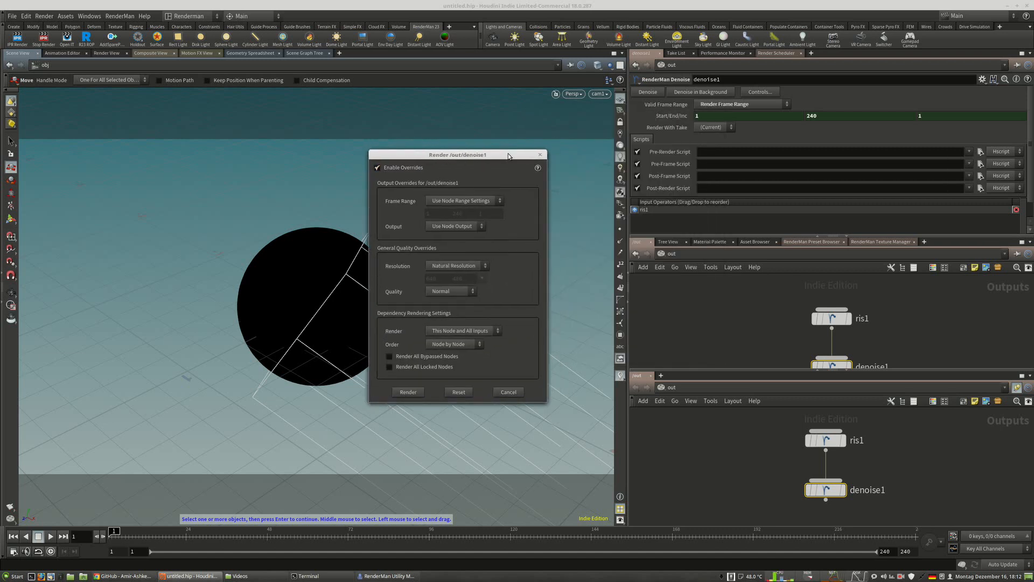
left_click(541, 155)
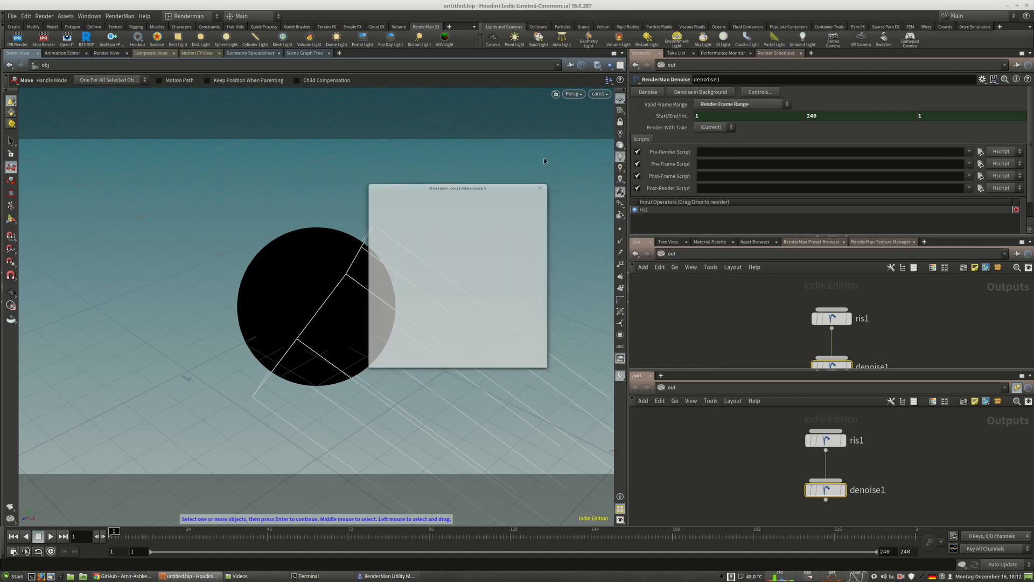
Align ris1 directly above denoise1 in the output network.
left_click(809, 441)
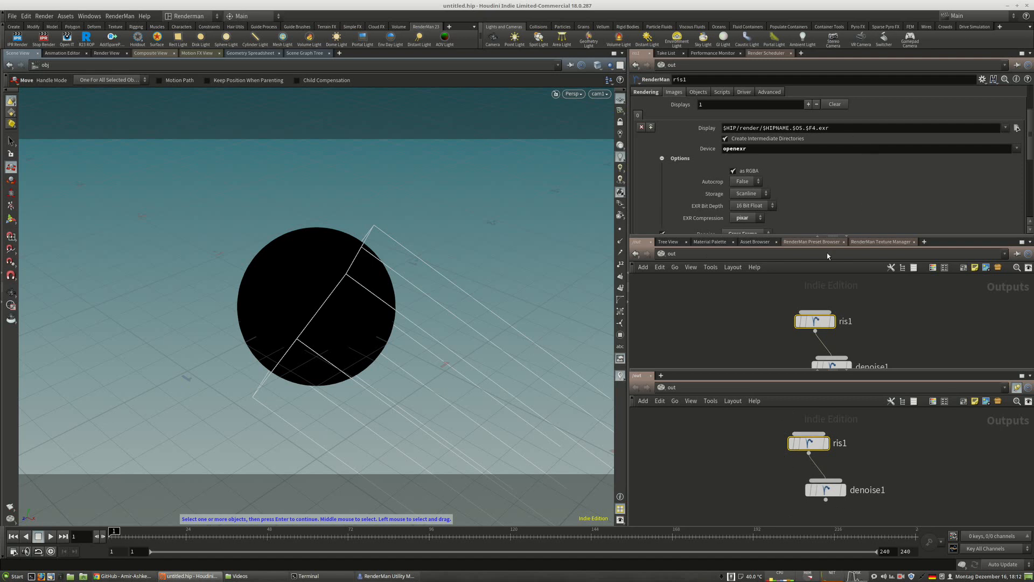
left_click(825, 490)
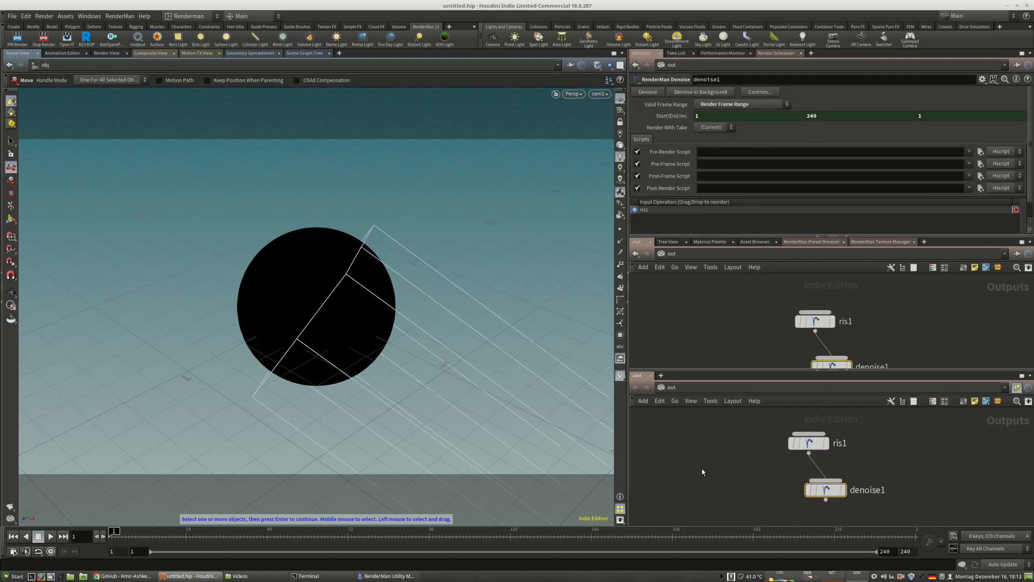
left_click_drag(802, 446, 824, 449)
left_click(921, 468)
mouse_move(832, 493)
left_mouse_down()
mouse_move(823, 490)
mouse_move(832, 492)
left_mouse_up()
left_click(827, 443)
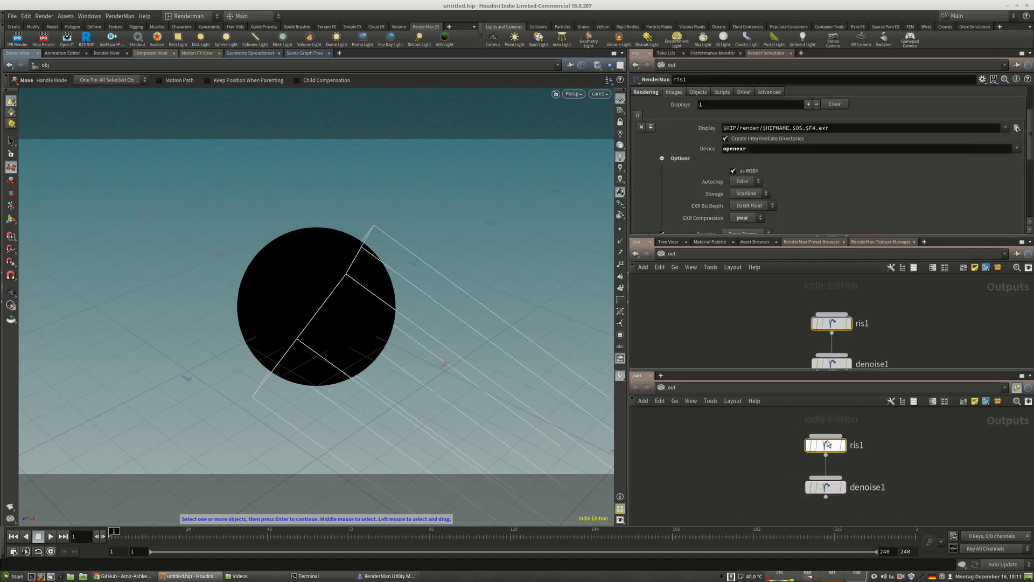
left_click(829, 485)
left_click(829, 445)
left_click(828, 483)
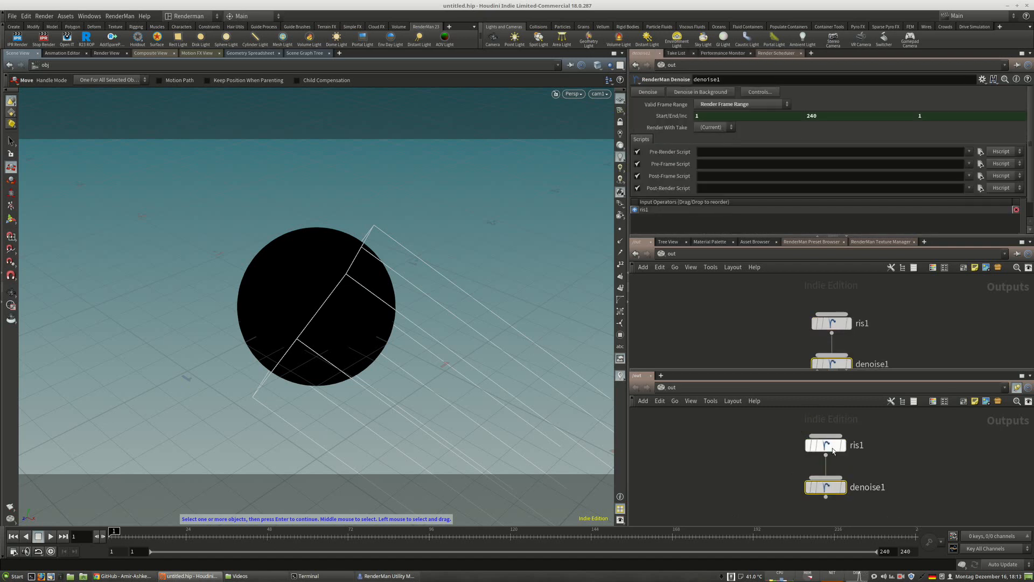
left_click(833, 450)
left_click(826, 484)
Switch to RenderMan Utility Manager and set the source directory to the UH60/render/2019_defaultMaterial folder.
left_click(396, 576)
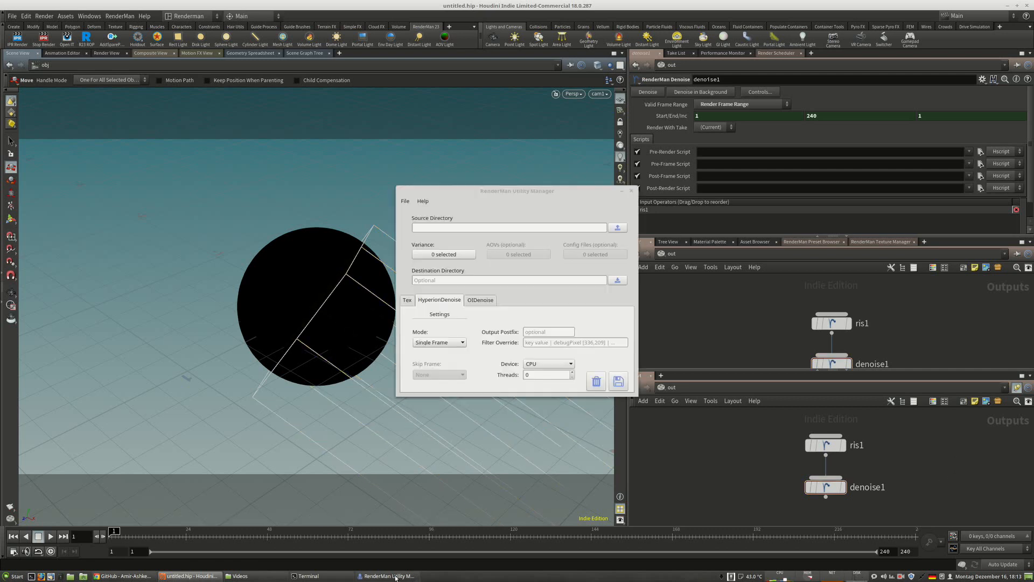
left_click_drag(452, 195, 439, 216)
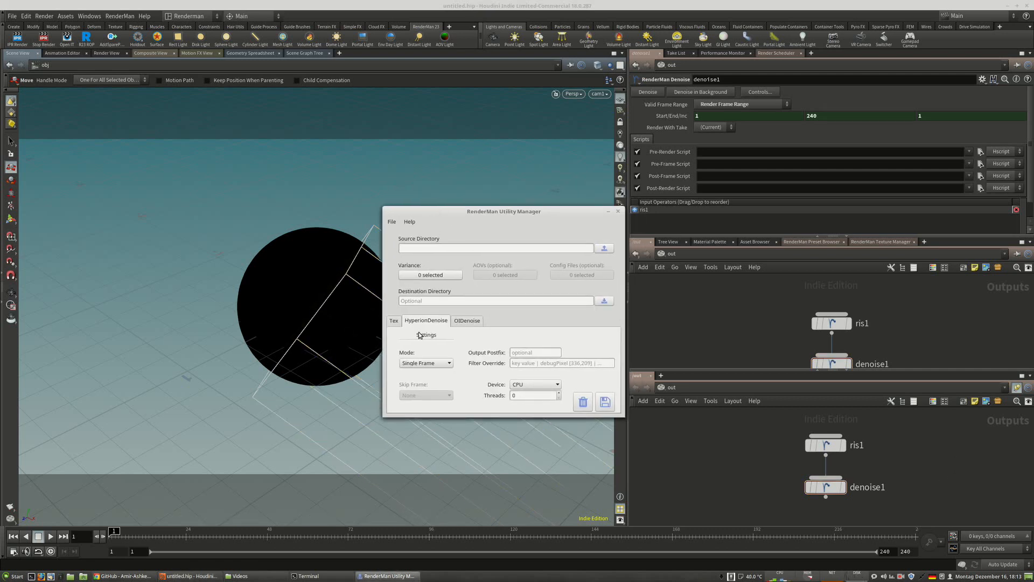
left_click(605, 249)
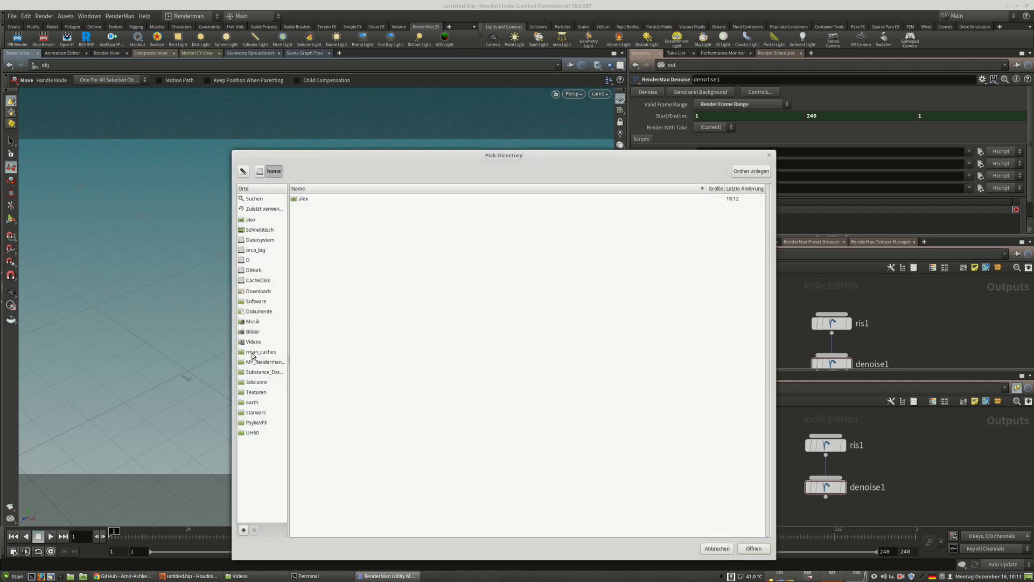
left_click(256, 413)
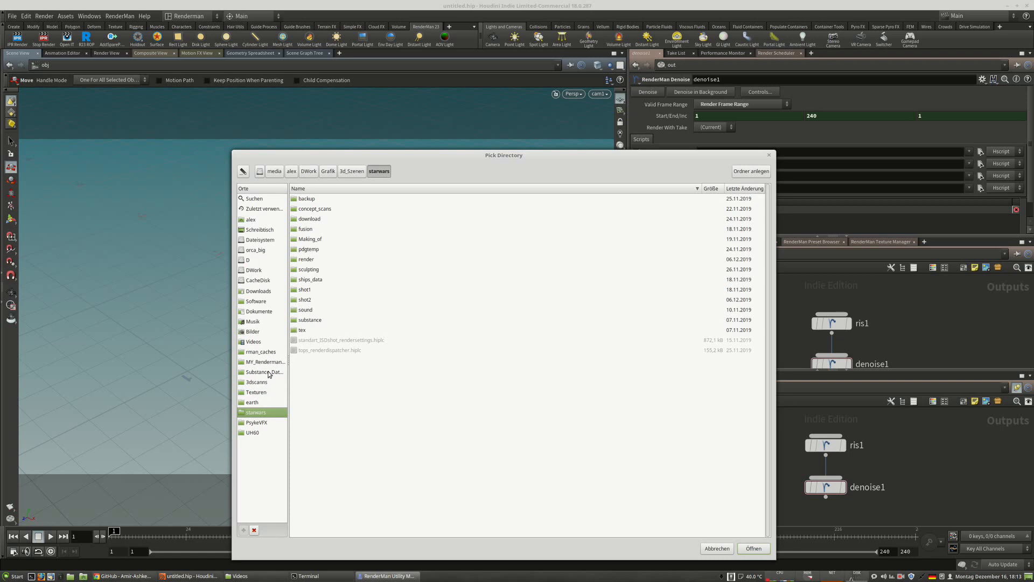
left_click(252, 432)
double_click(302, 261)
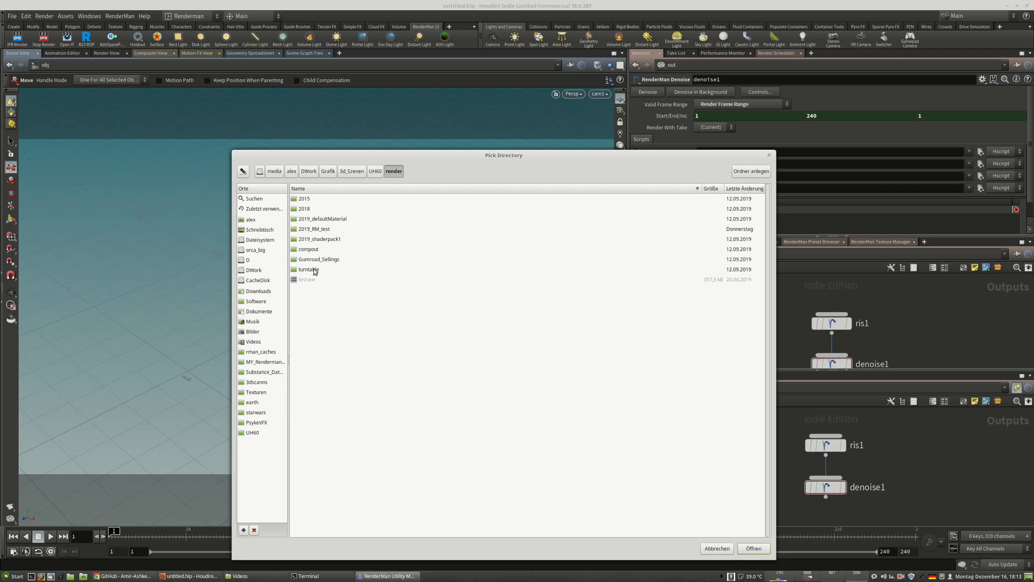
double_click(320, 230)
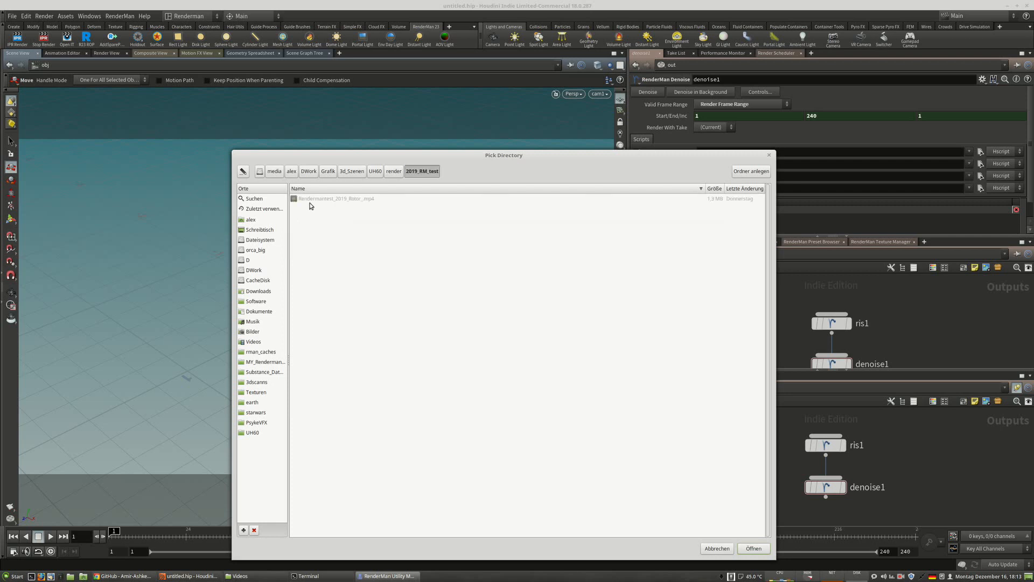
left_click(393, 171)
double_click(323, 224)
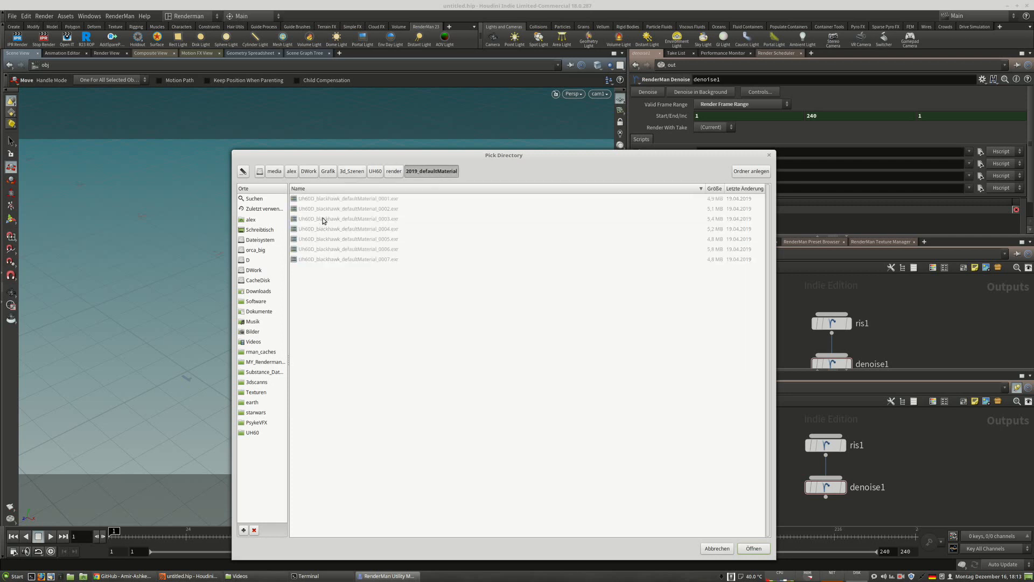
left_click(395, 171)
double_click(325, 221)
left_click(752, 549)
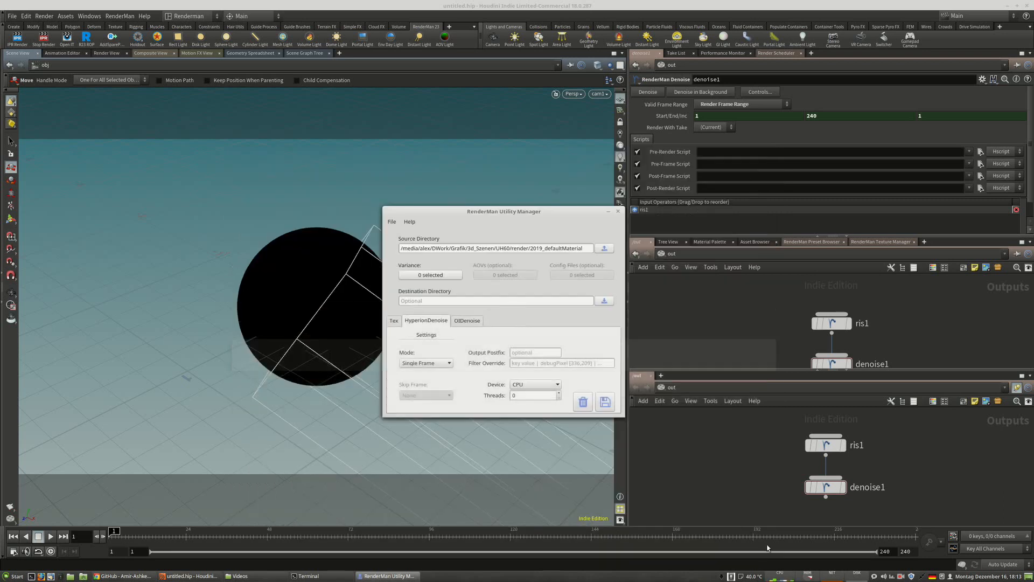
Set the HyperionDenoise mode to Cross-Frame.
left_click(443, 365)
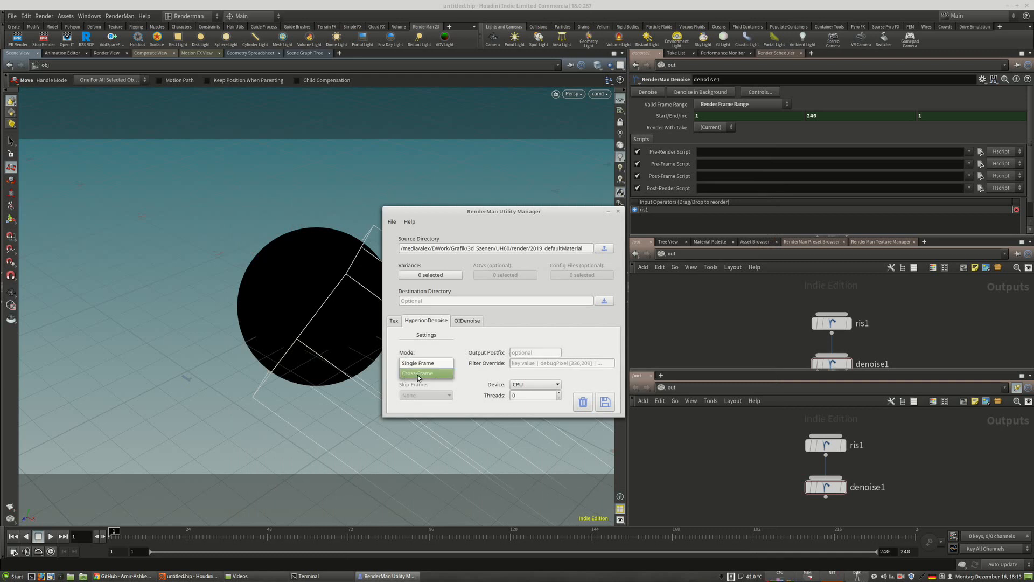
left_click(426, 374)
left_click(418, 364)
left_click(417, 364)
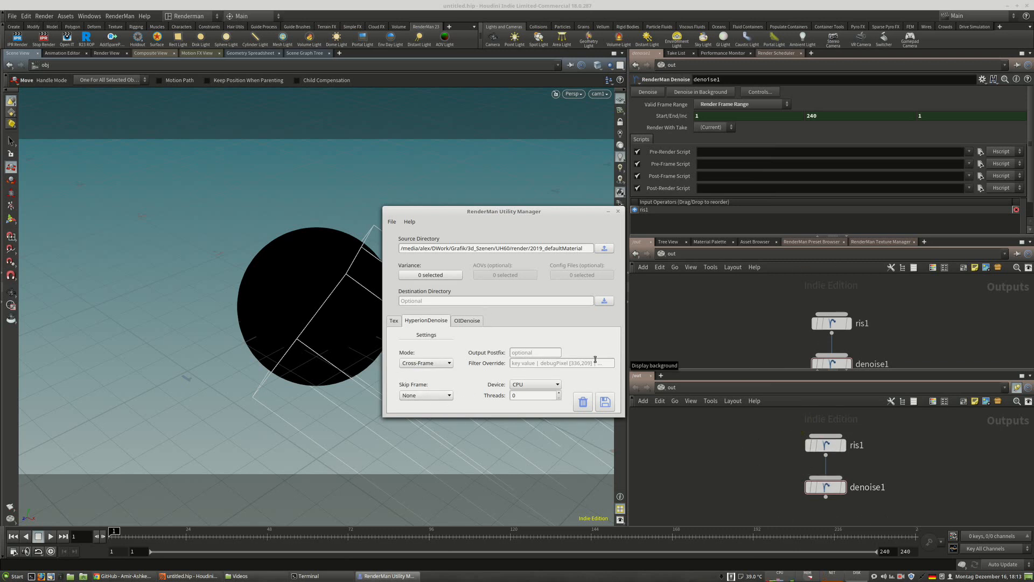
Choose all UH60D_blackhawk_defaultMaterial EXR frames as variance files and close the utility without starting the denoise.
left_click(429, 276)
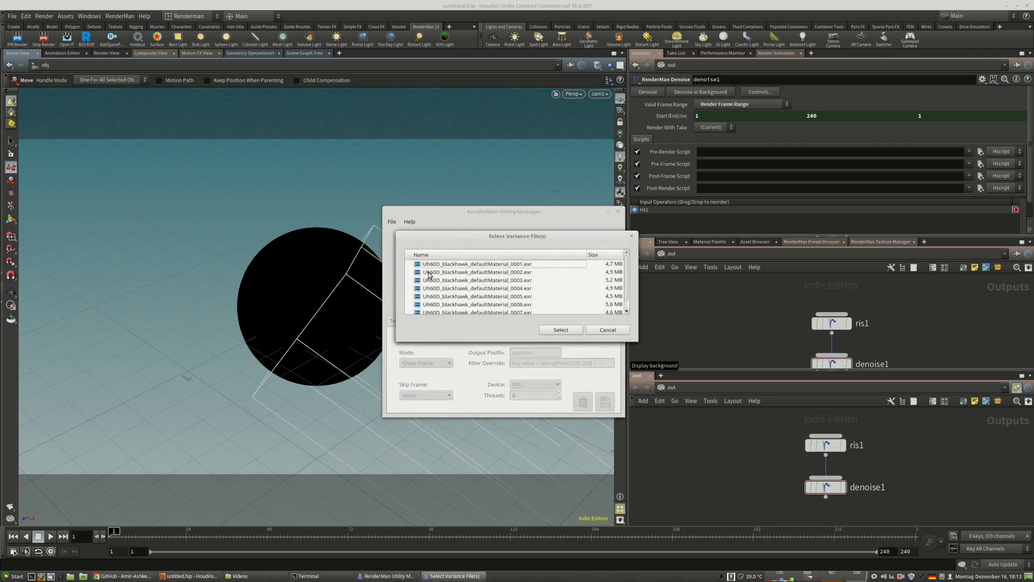
key("ctrl+a")
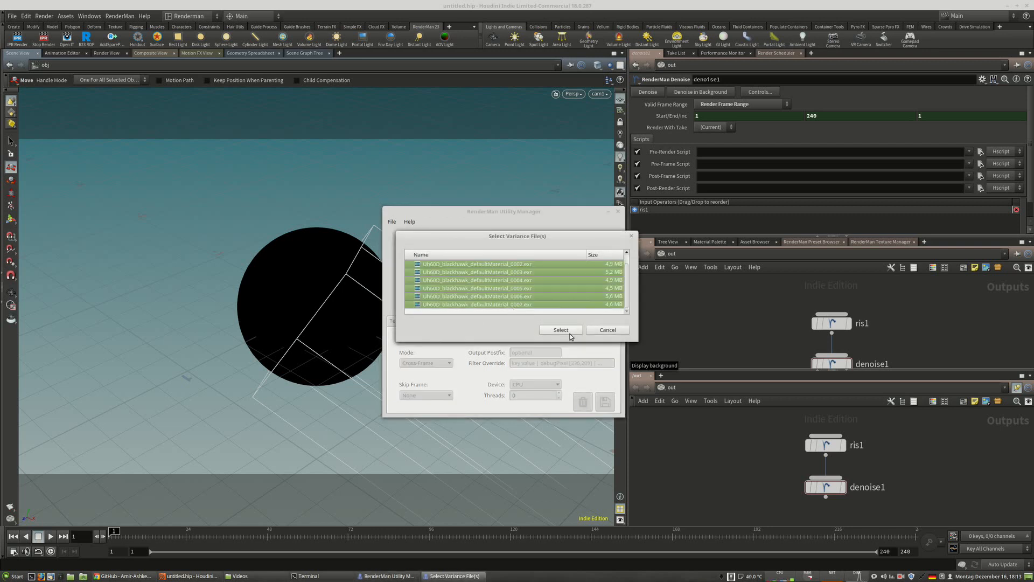
left_click(560, 329)
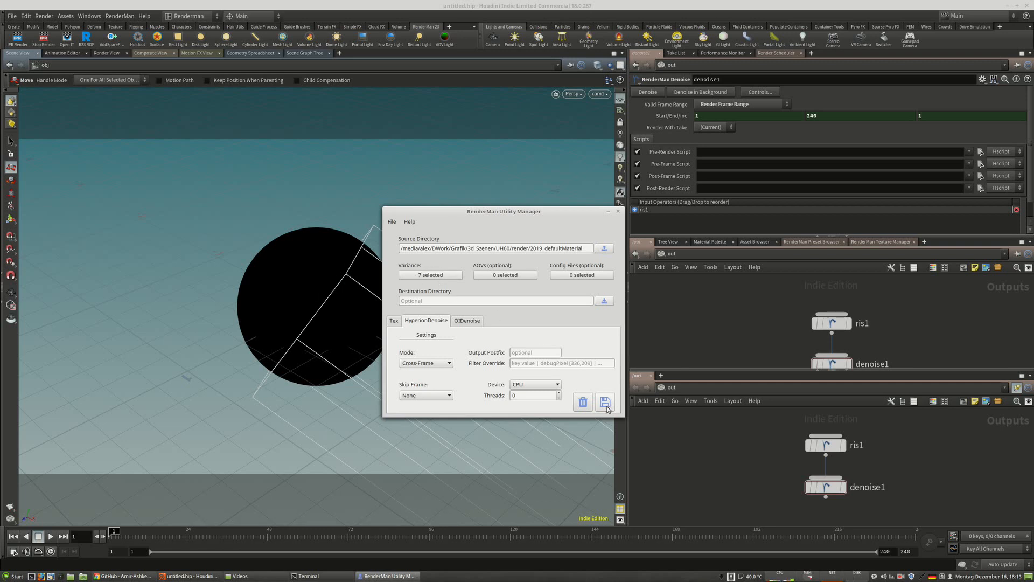
left_click_drag(552, 240, 497, 255)
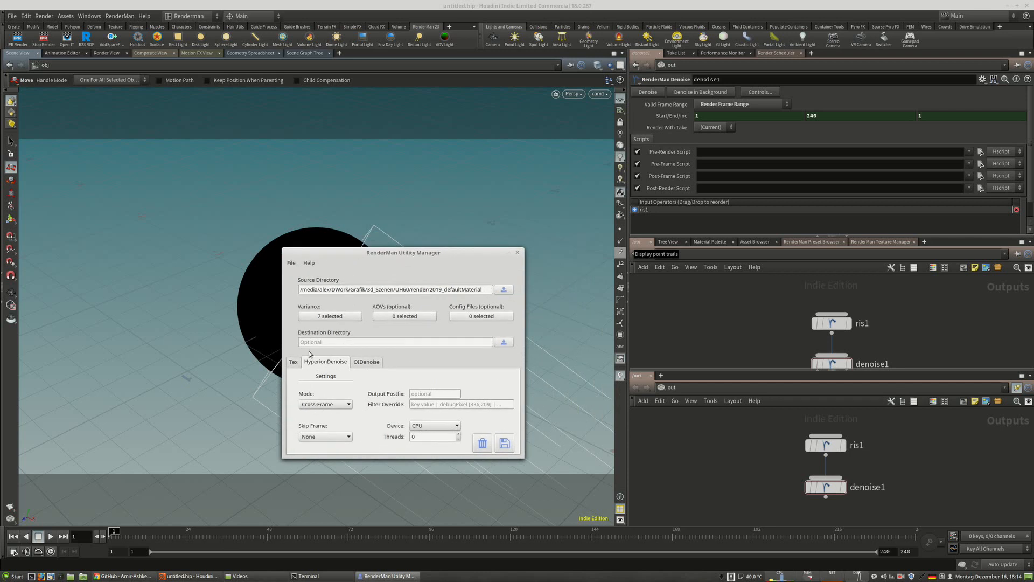
left_click(516, 252)
Review ris1's display output options, including the Cross Frame denoise setting, and its rendering parameters.
scroll(809, 349, "down", 3)
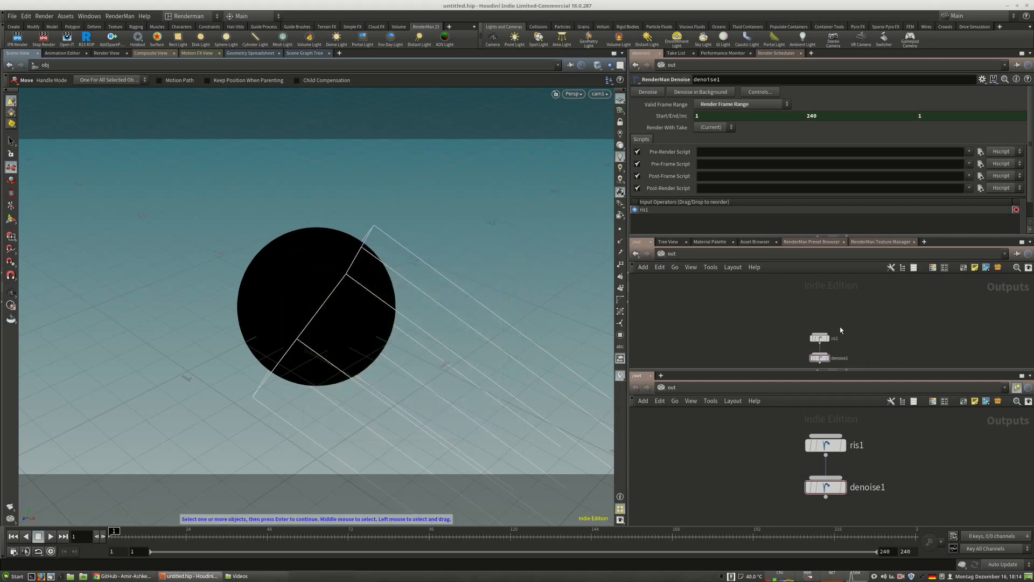
left_click(819, 337)
scroll(754, 200, "down", 2)
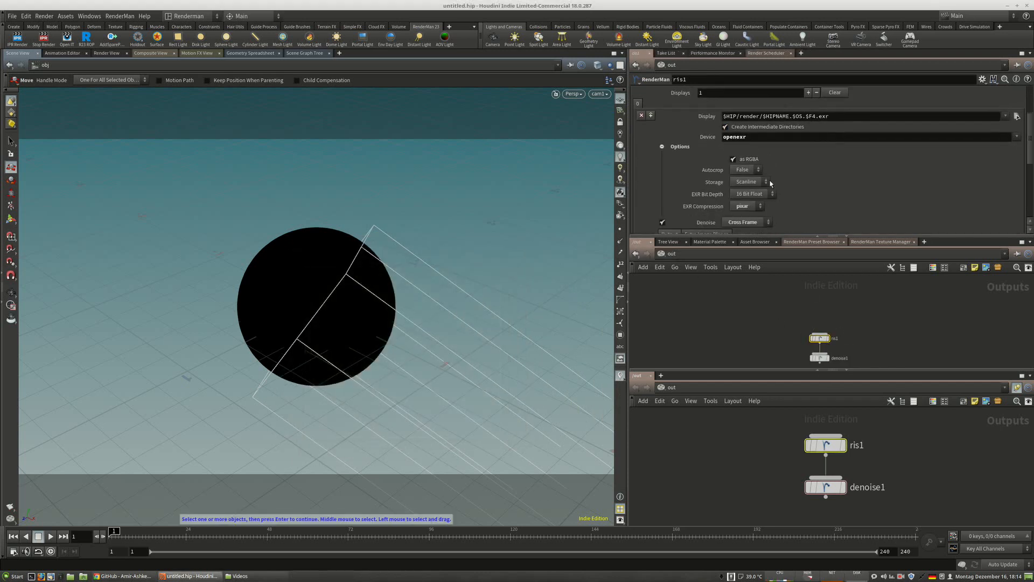
scroll(727, 212, "down", 1)
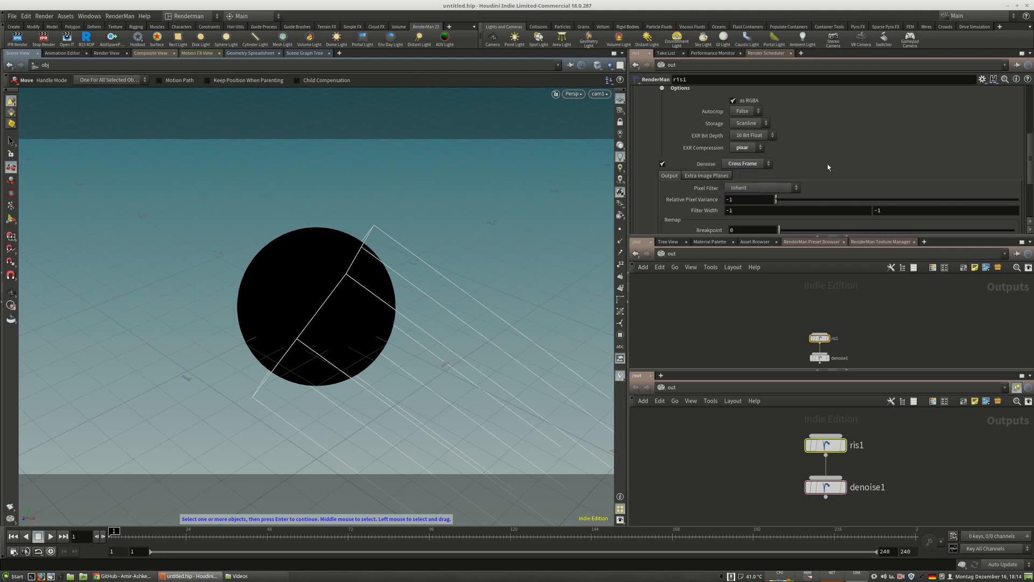
scroll(827, 163, "up", 10)
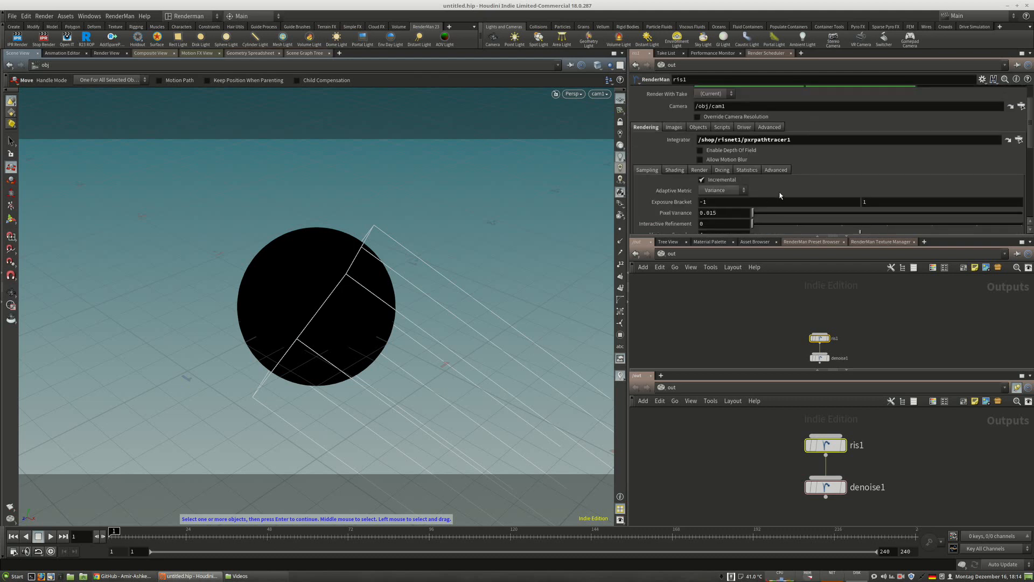
Toggle Allow Motion Blur on and off in ris1's rendering settings.
left_click(699, 159)
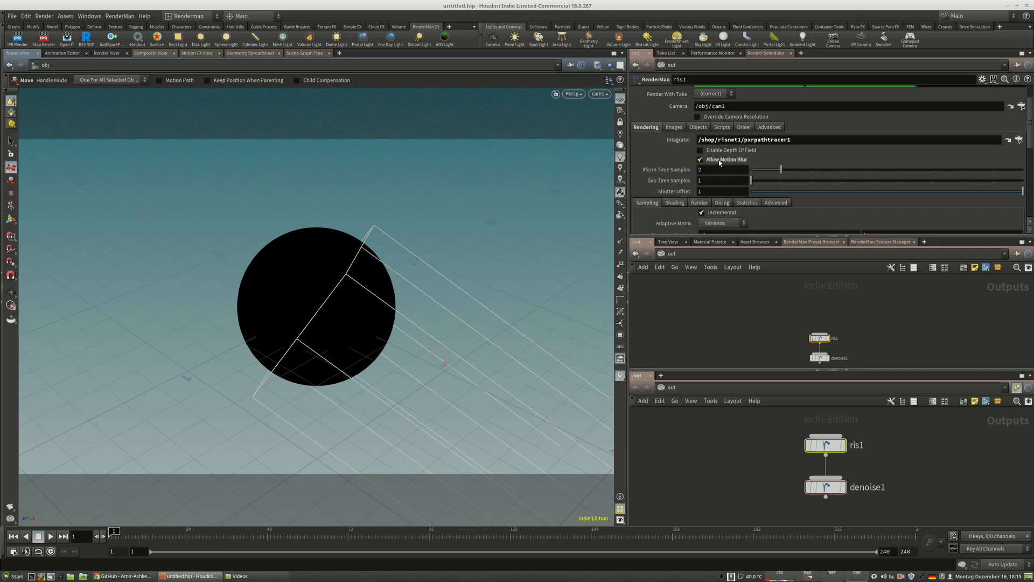
mouse_move(834, 492)
left_click(700, 160)
left_click(700, 160)
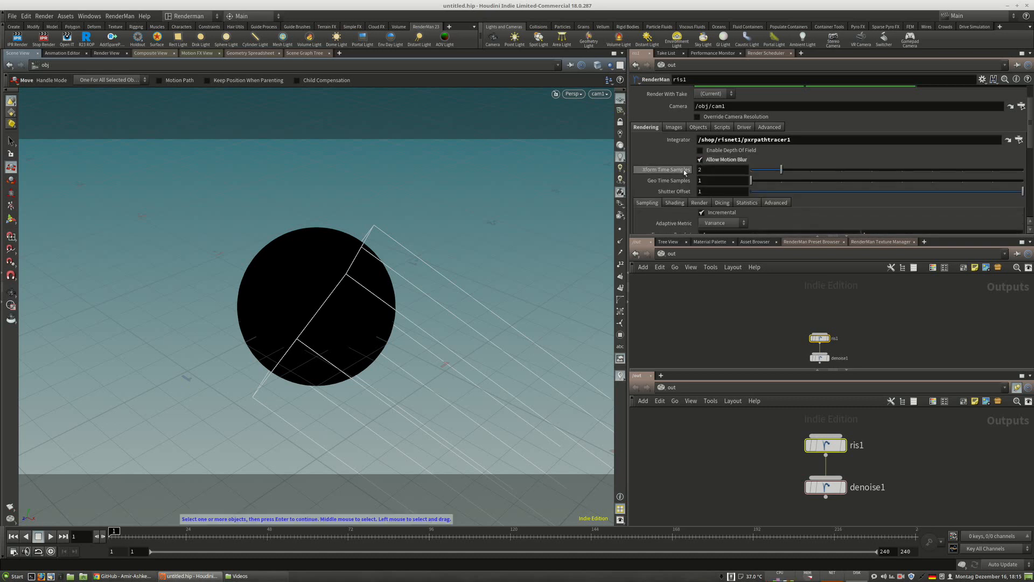
left_click(731, 160)
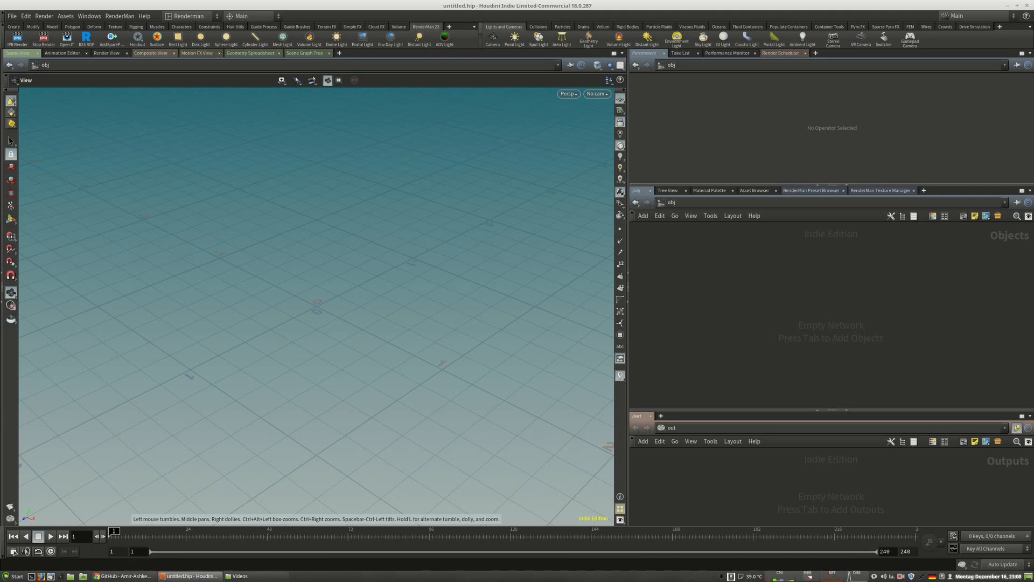
Launch RenderMan Utility Manager from the desktop and arrange its window below the Terminal window.
left_click(1028, 576)
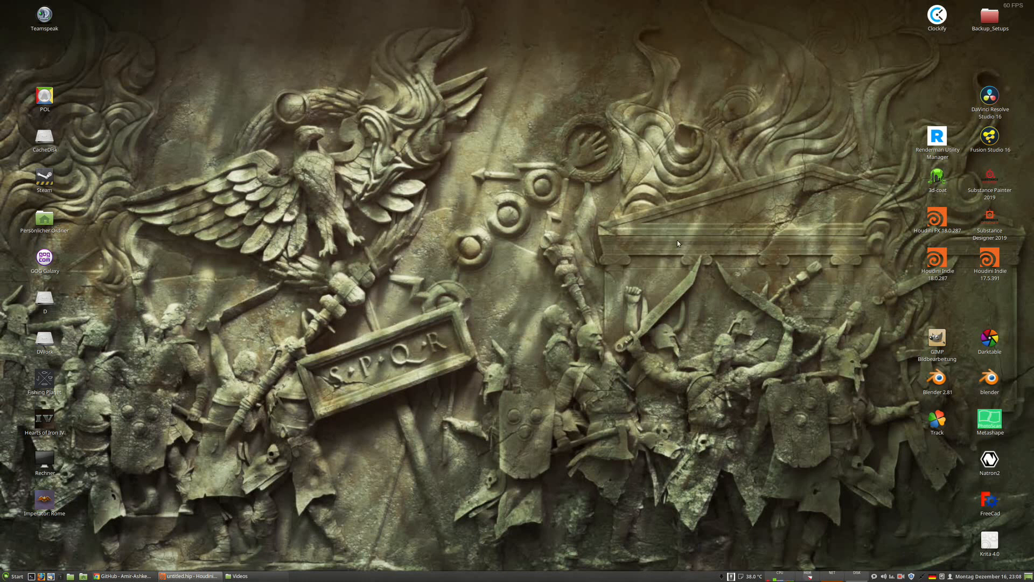
double_click(937, 132)
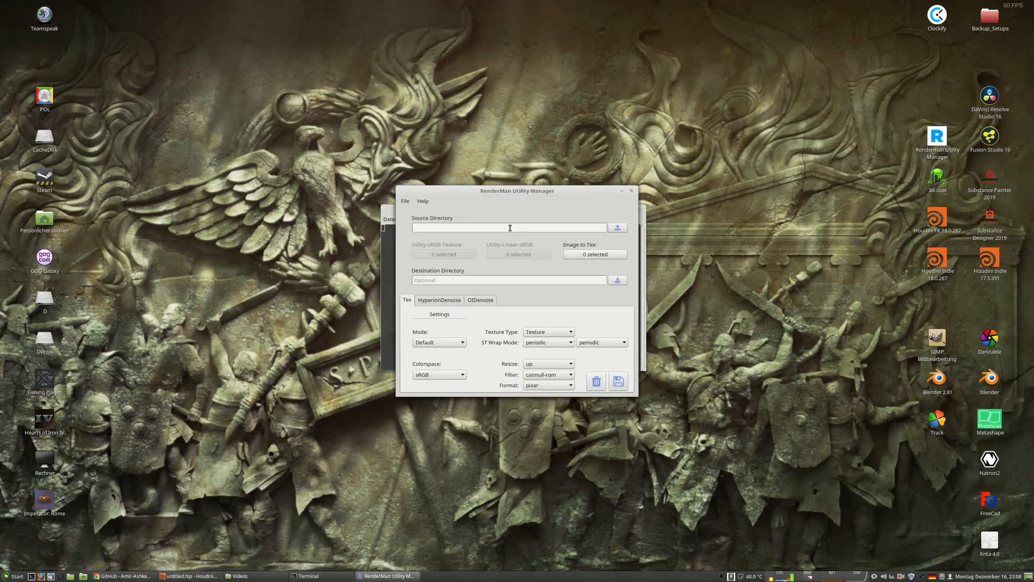
left_click_drag(463, 191, 423, 190)
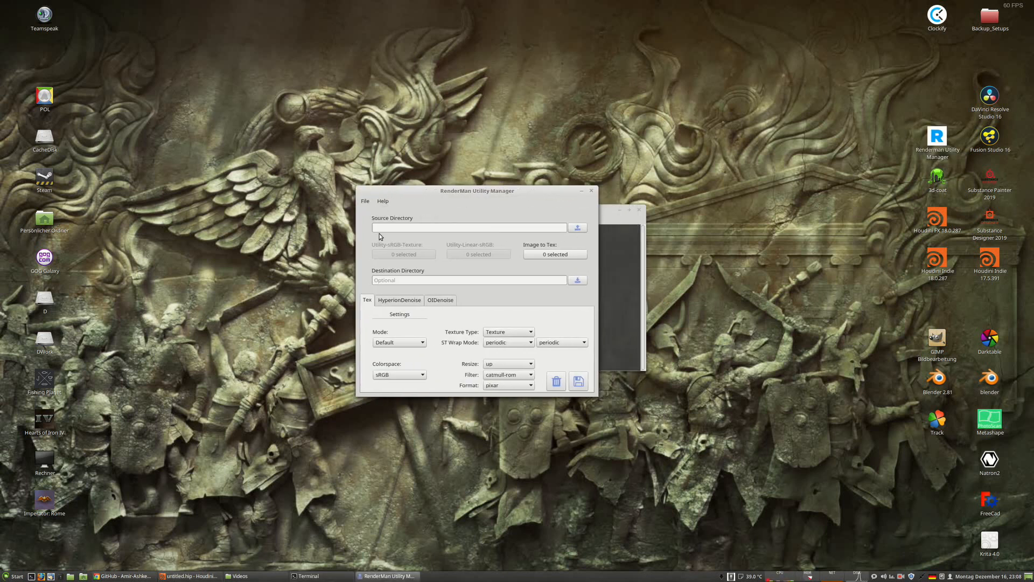
left_click(383, 201)
left_click_drag(399, 189, 396, 50)
left_click_drag(433, 233, 432, 238)
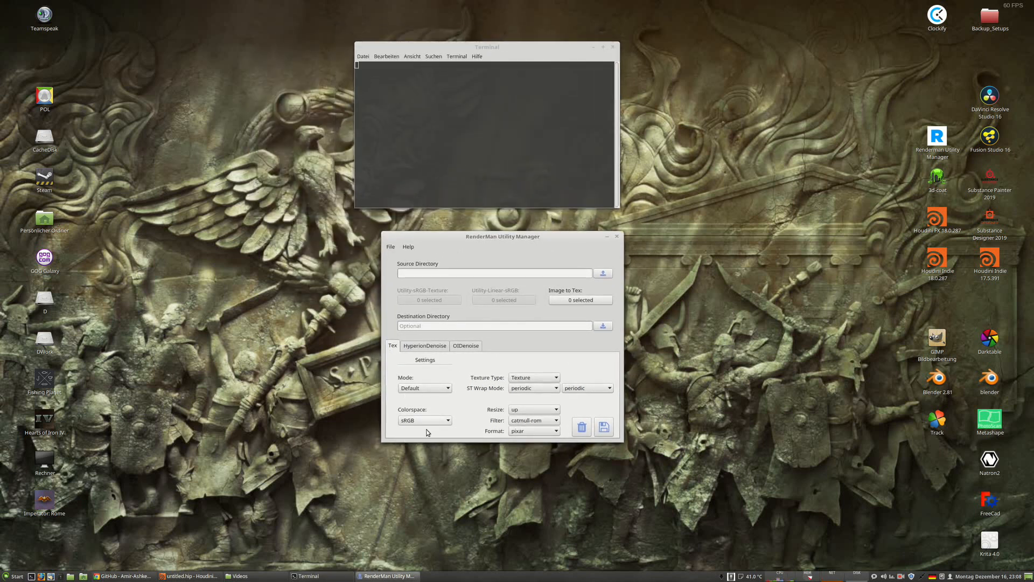
Try the PBR M/R texture mode and return the mode to Default.
left_click(425, 388)
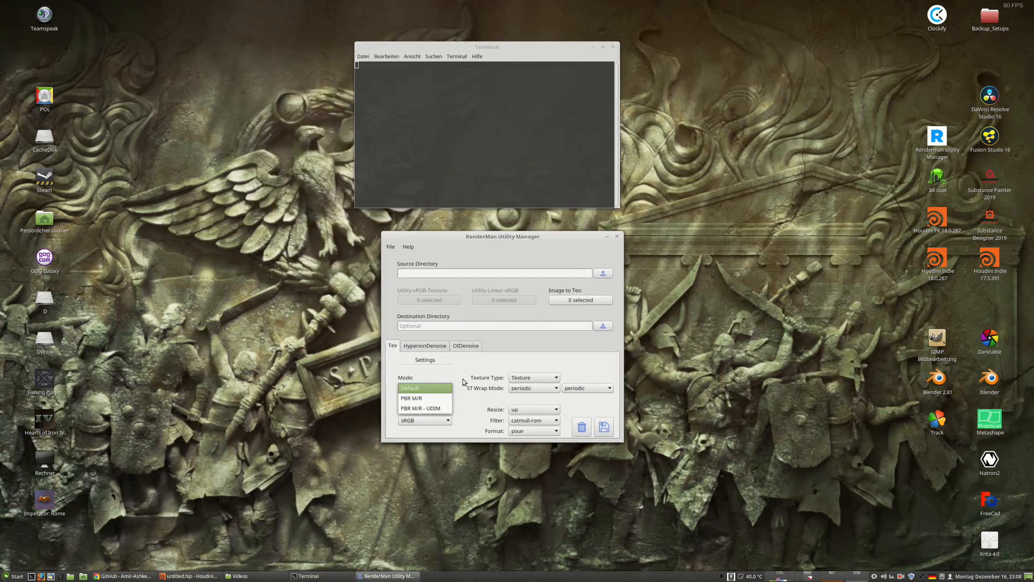
left_click(415, 399)
left_click(430, 388)
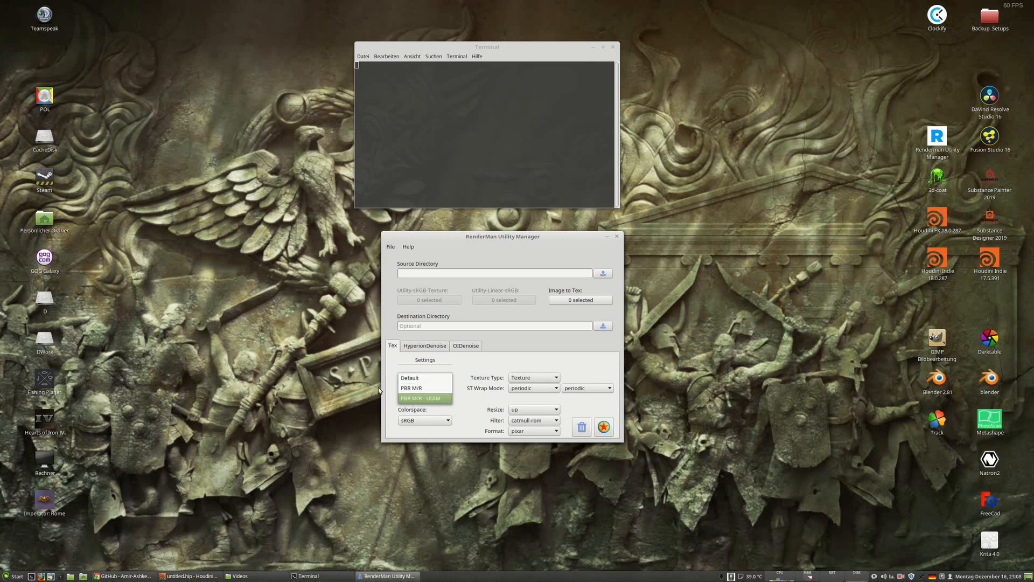
left_click(420, 378)
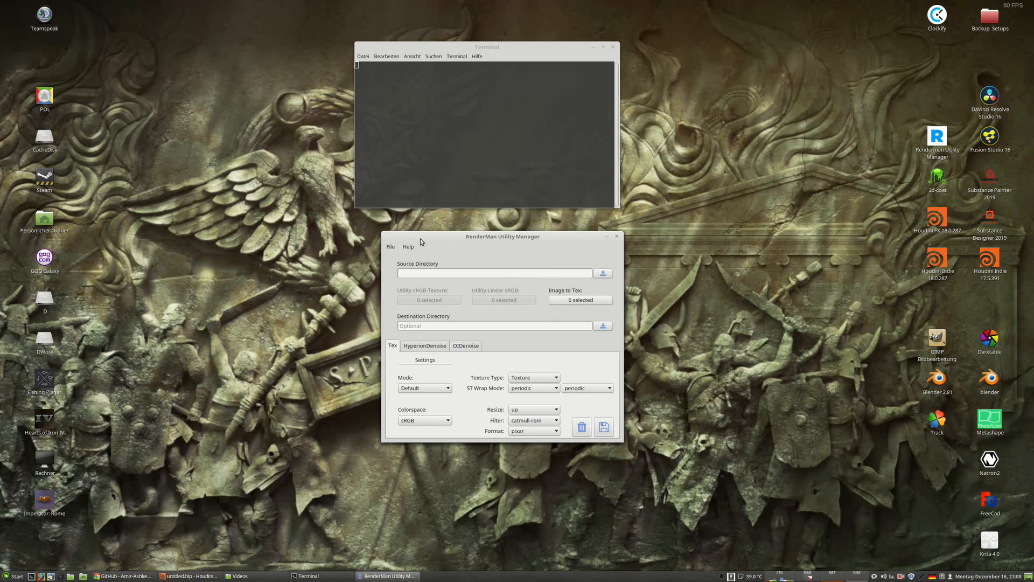
Look at the HyperionDenoise settings and return to the Tex settings, repositioning the utility window.
left_click_drag(421, 238, 394, 221)
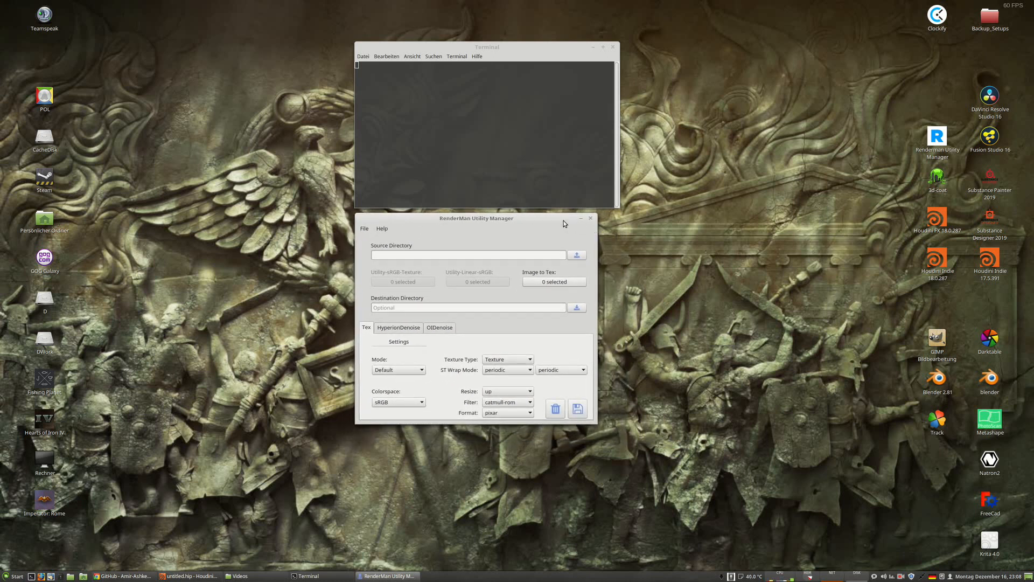
left_click_drag(403, 218, 422, 228)
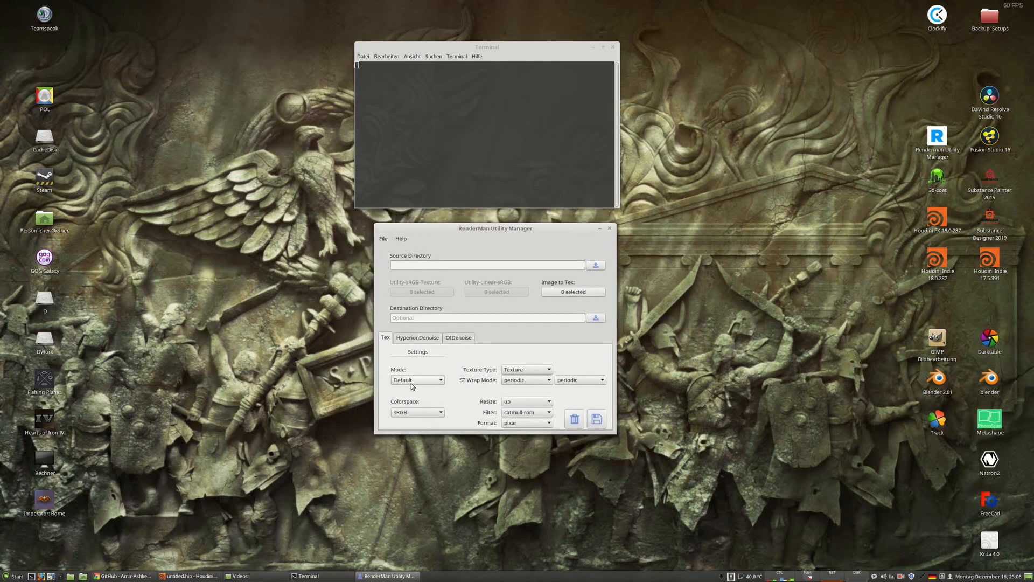
left_click(422, 340)
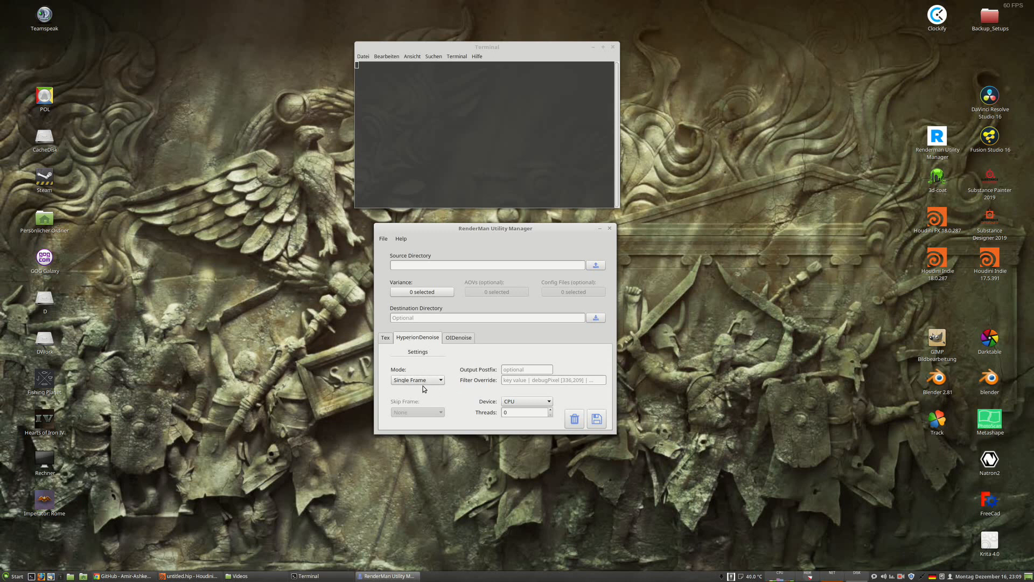
left_click(386, 338)
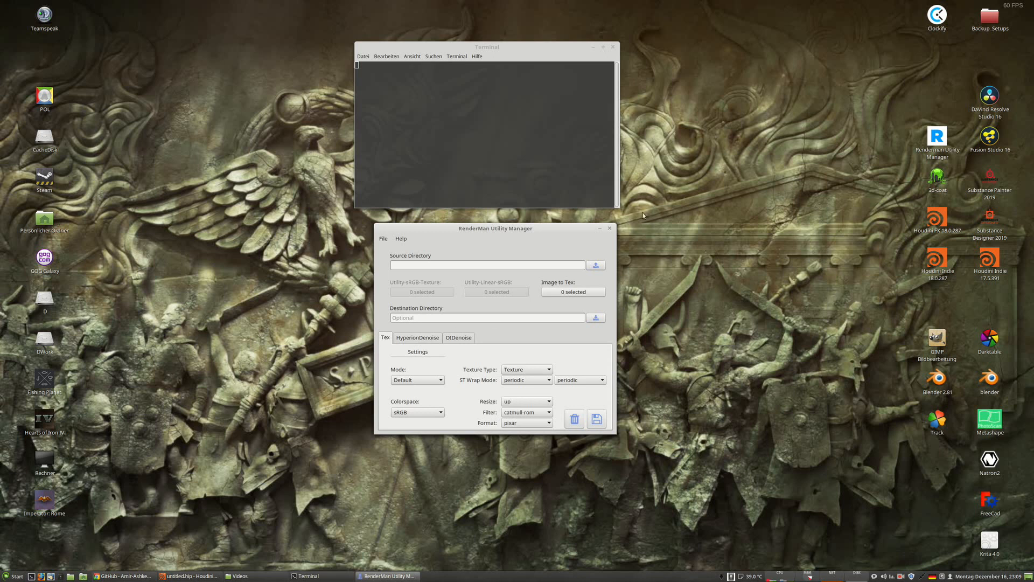
mouse_move(475, 235)
left_mouse_down()
mouse_move(435, 231)
mouse_move(457, 228)
left_mouse_up()
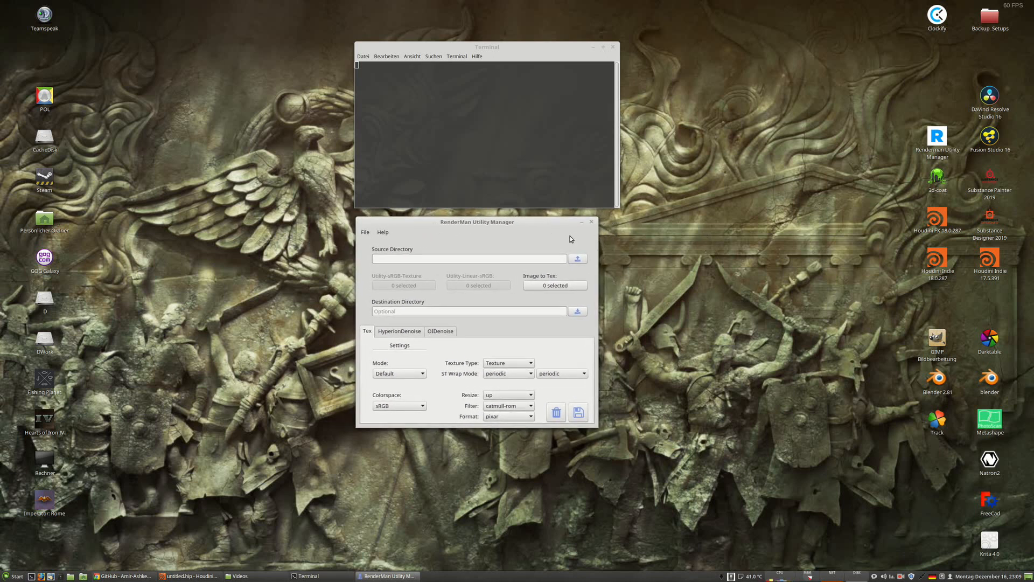
Switch to the file manager and open the /etc folder of the file system.
key("alt+Tab")
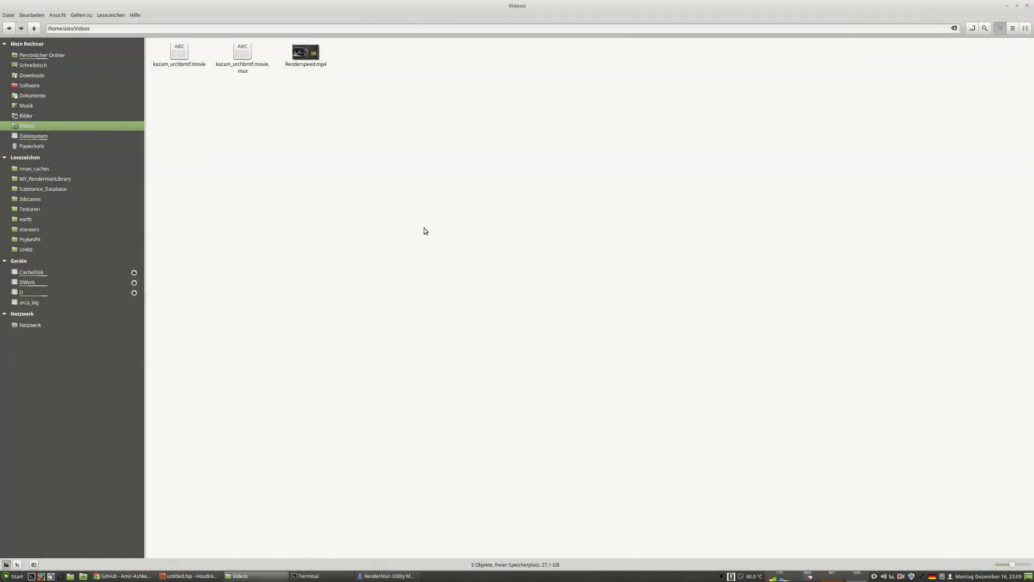
left_click(31, 136)
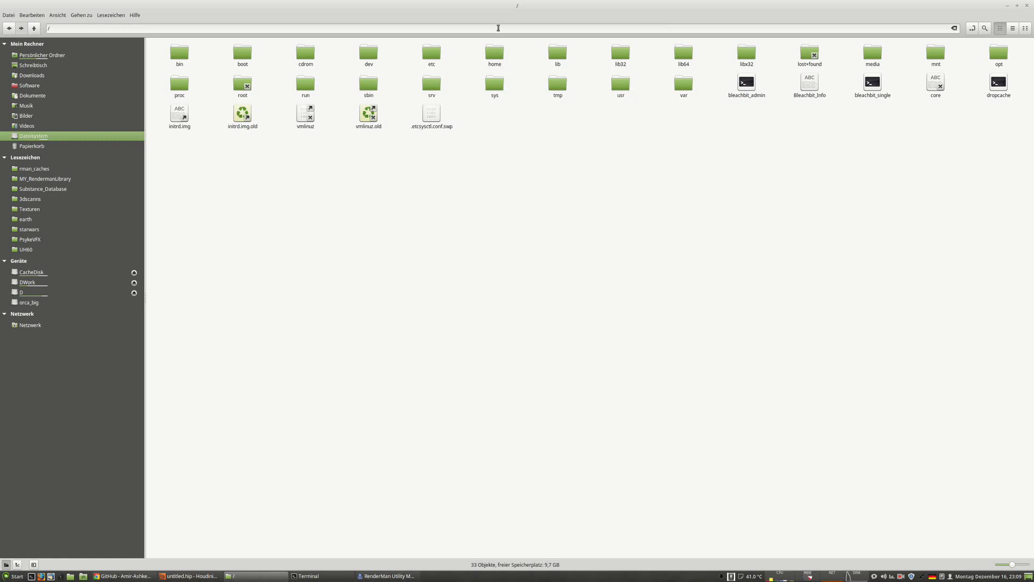
double_click(431, 54)
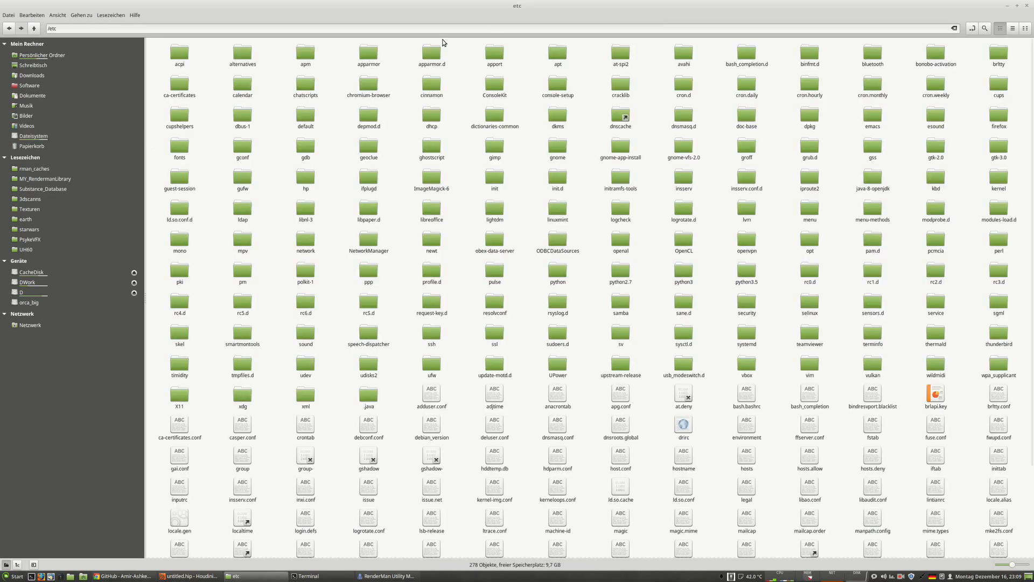
scroll(551, 417, "down", 3)
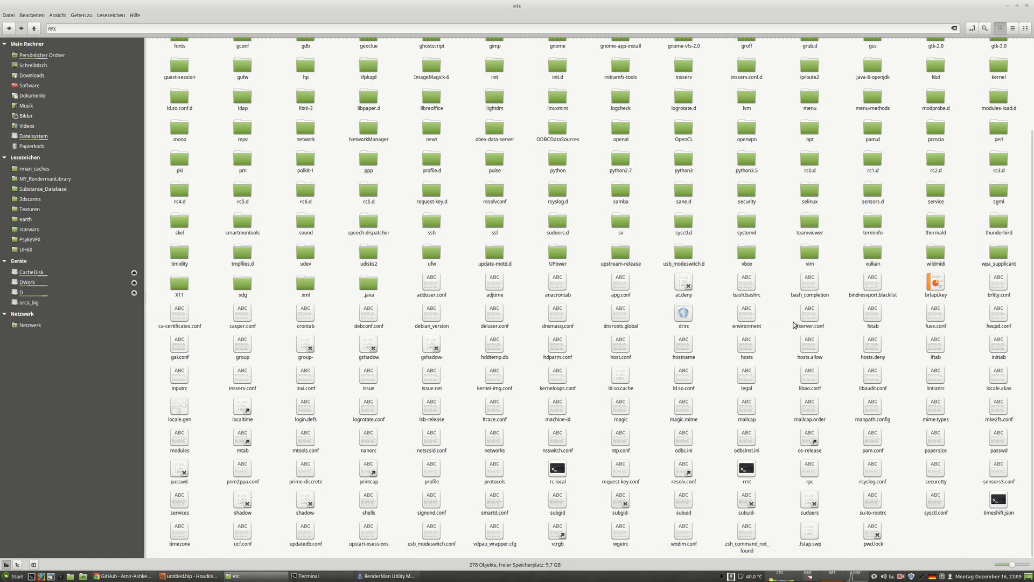
Open the /etc folder with administrator rights, entering the account password.
right_click(774, 312)
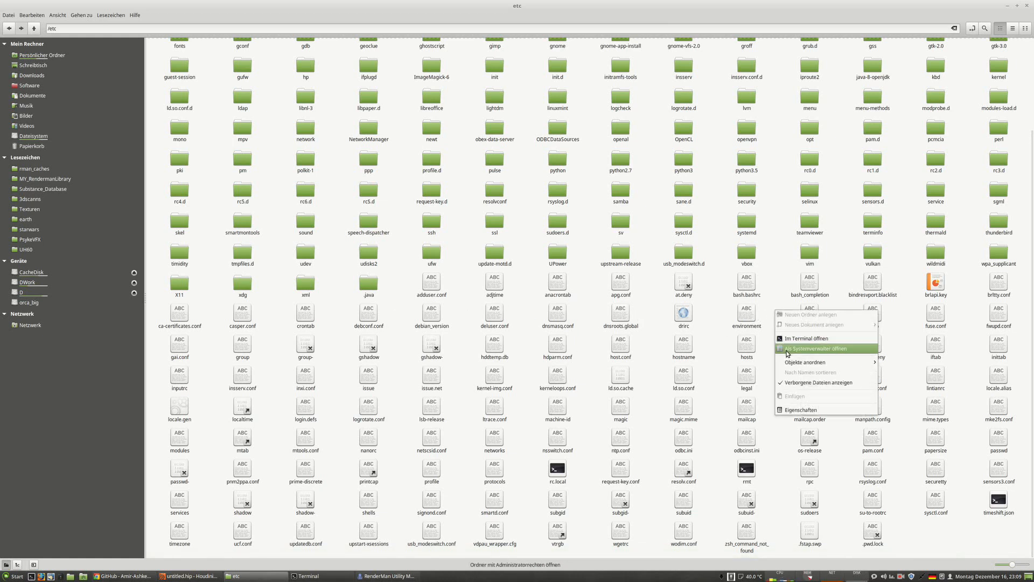
left_click(796, 350)
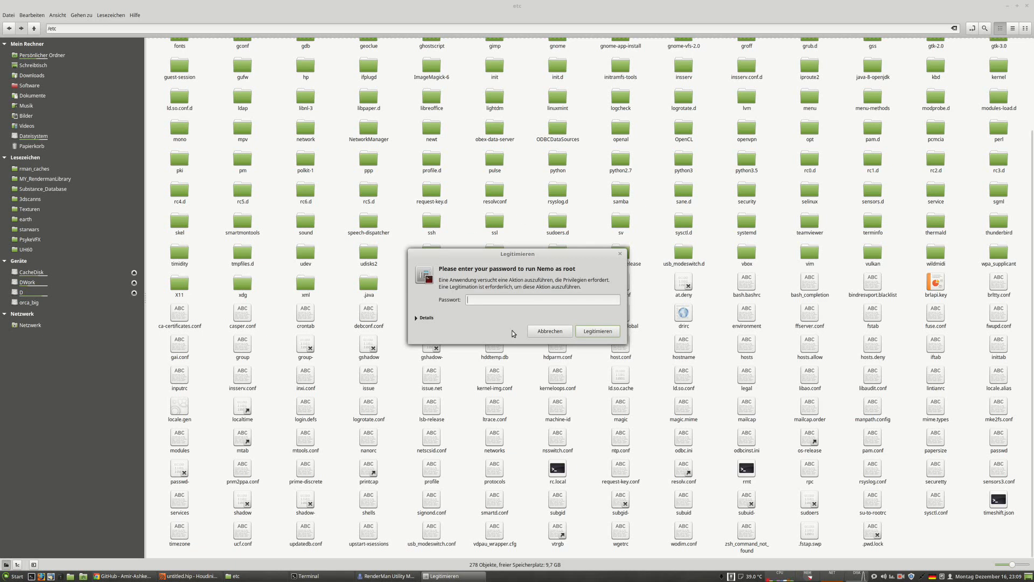
type("********")
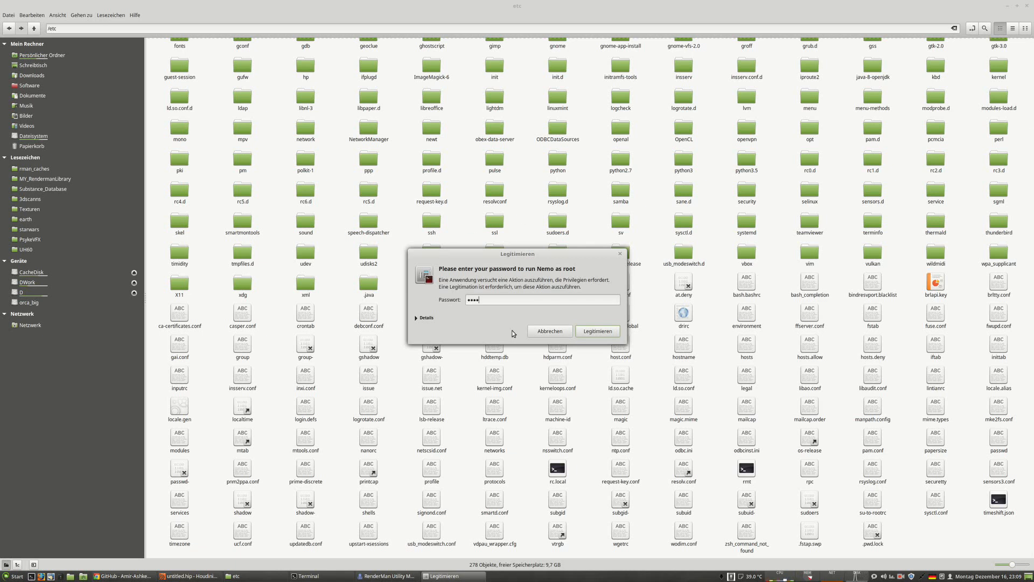
key("Return")
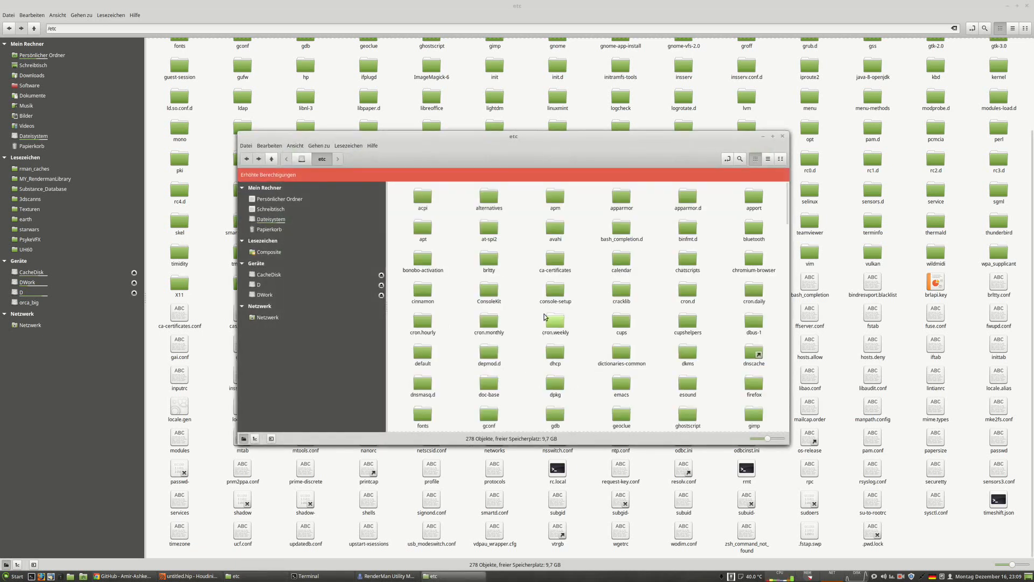
Move and enlarge the administrator file window, and open the environment file in the text editor.
left_click_drag(422, 147, 348, 96)
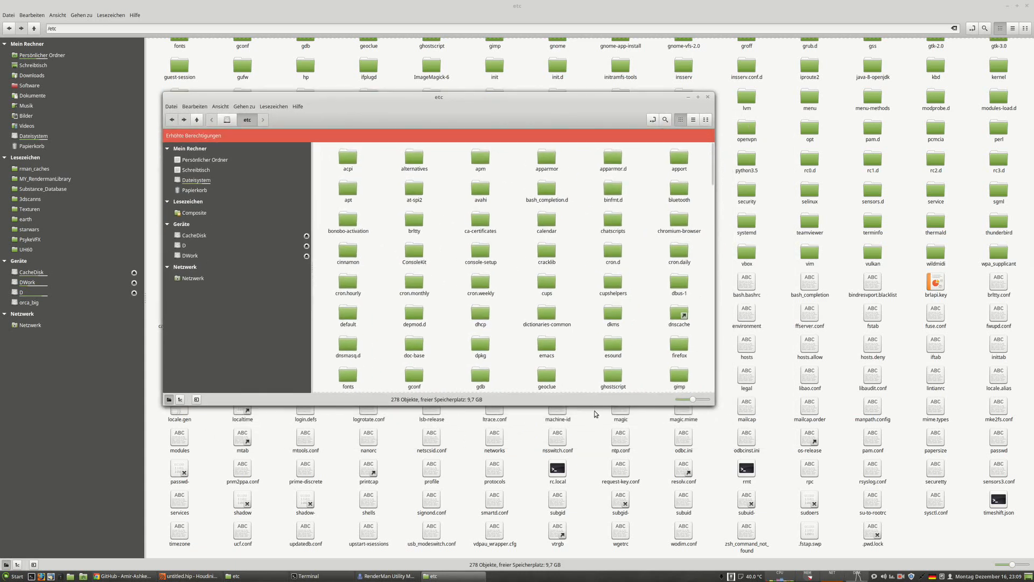
left_click_drag(723, 415, 852, 547)
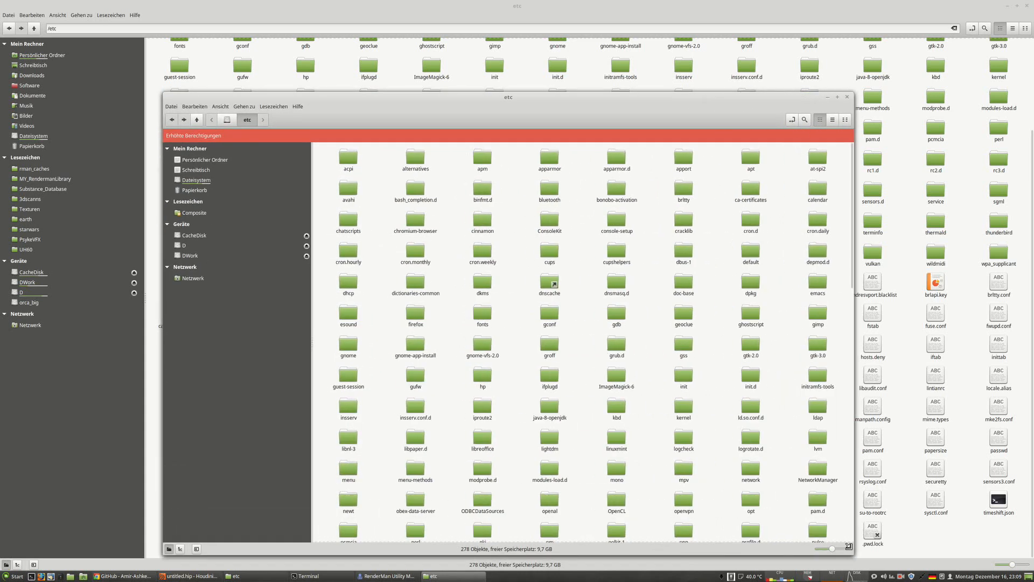
scroll(554, 352, "down", 10)
scroll(552, 345, "up", 5)
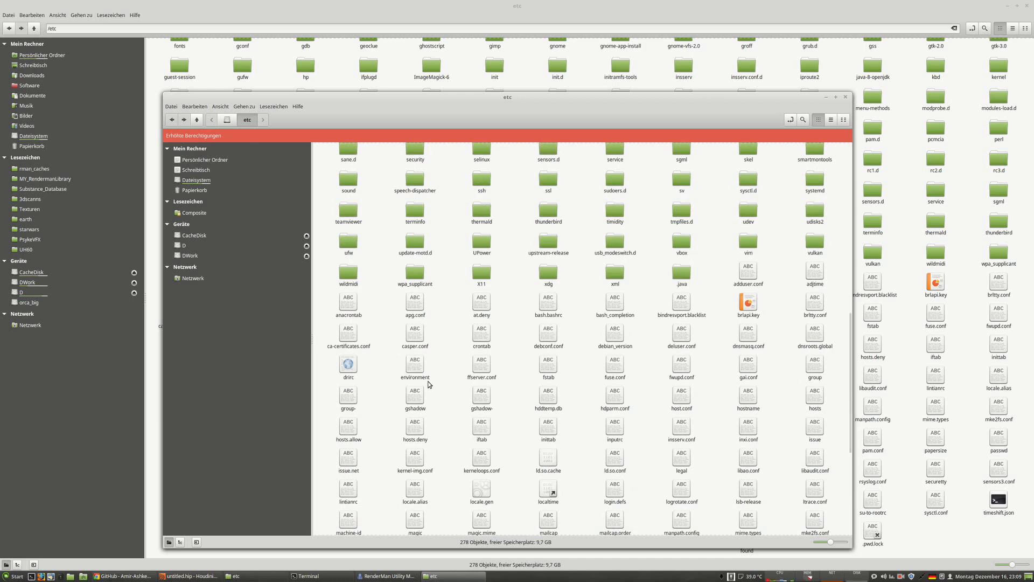
left_click(415, 365)
double_click(416, 364)
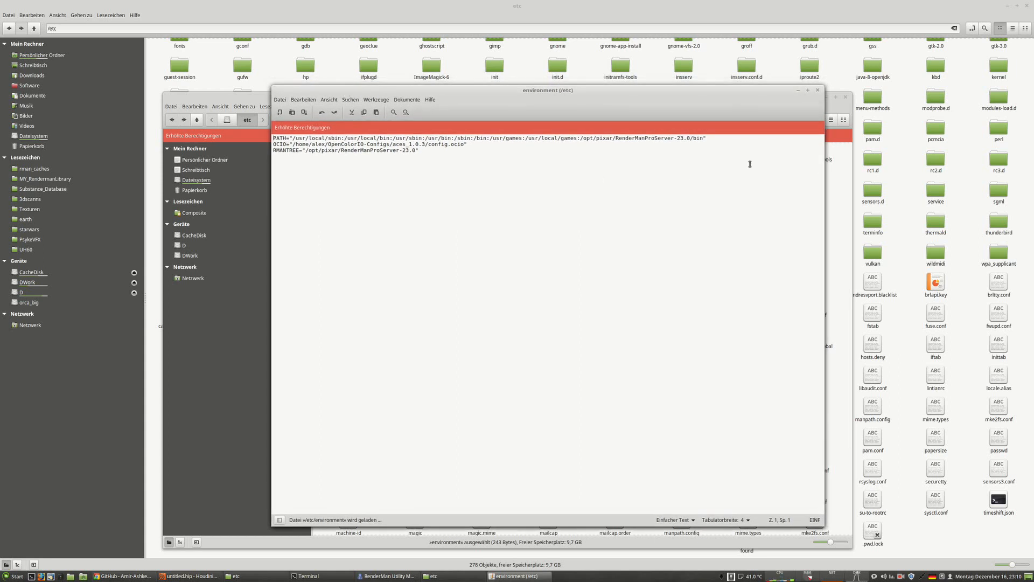
Insert a blank line below the PATH line and highlight the /usr/local/games entry in PATH.
left_click(723, 140)
key("Return")
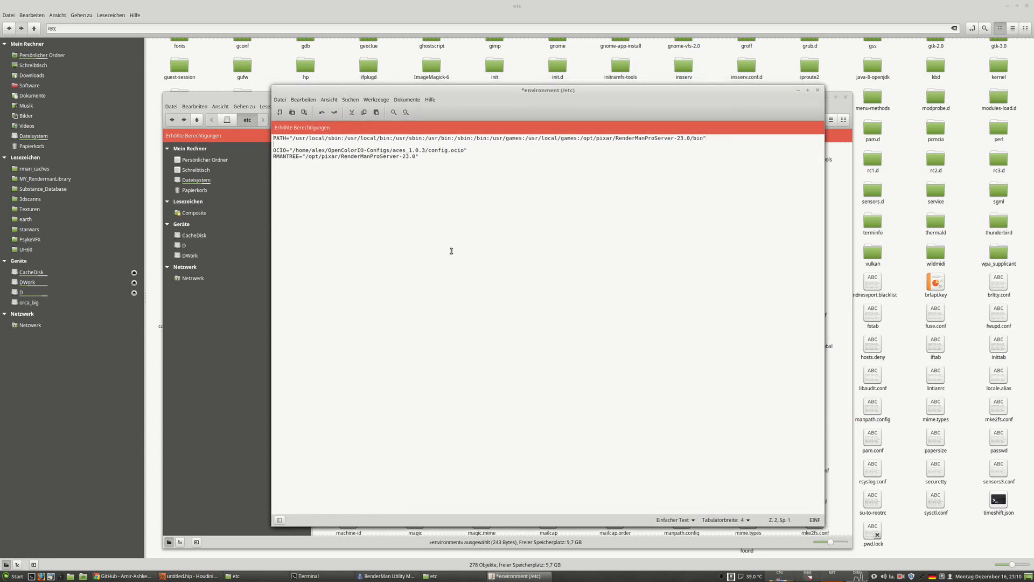
left_click(487, 216)
mouse_move(580, 139)
left_mouse_down()
mouse_move(293, 139)
mouse_move(562, 139)
left_mouse_up()
left_click(583, 152)
left_click_drag(580, 139, 533, 138)
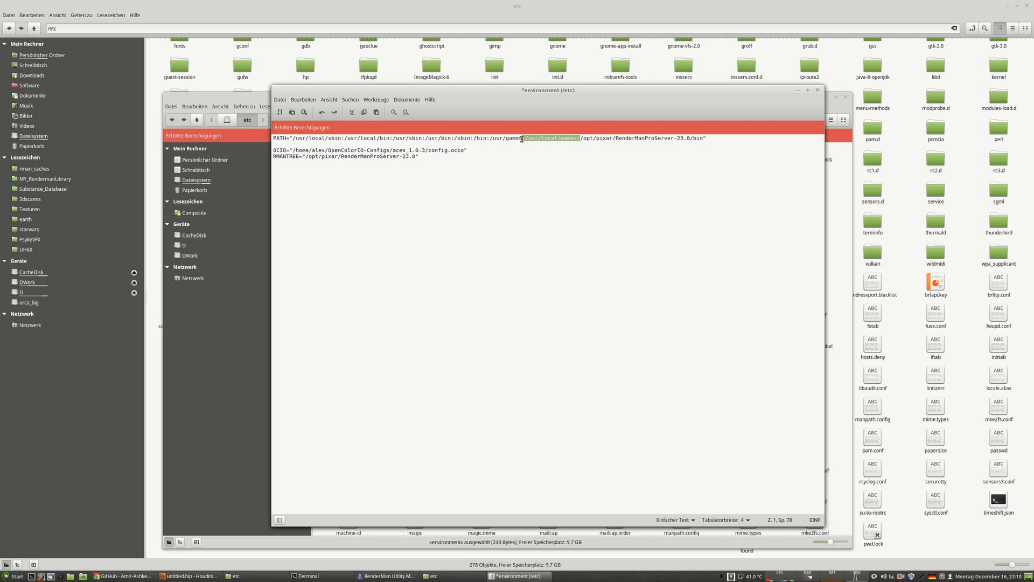
left_click(590, 161)
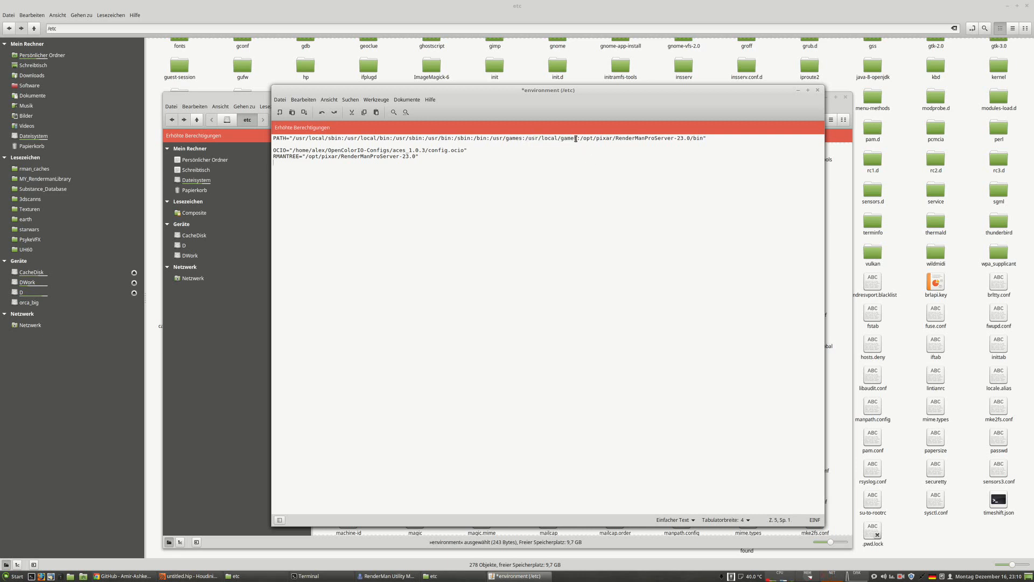
Try a closing quotation mark after the /usr/local/games entry in the PATH line and remove it.
left_click(575, 138)
type("\"")
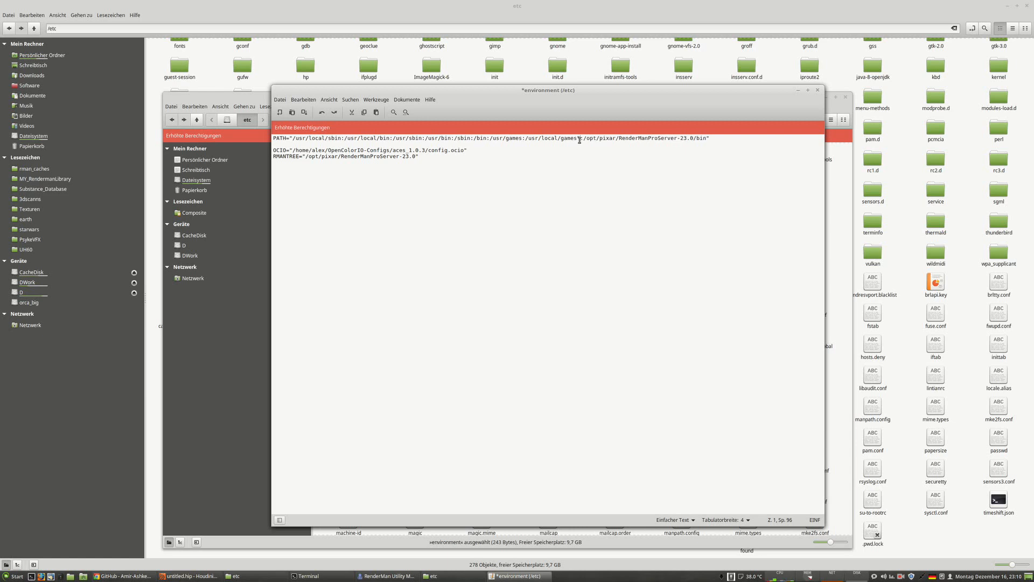
key("BackSpace")
Highlight the /opt/pixar/RenderManProServer-23.0/bin entry in PATH and remove the blank line below it.
left_click_drag(580, 139, 691, 139)
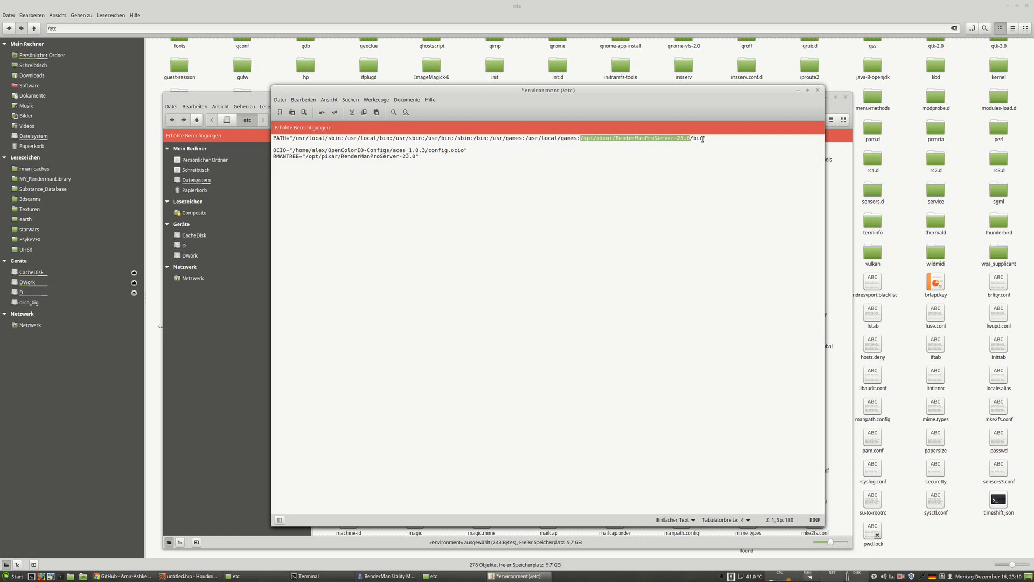
left_click(705, 139)
left_click_drag(705, 139, 701, 139)
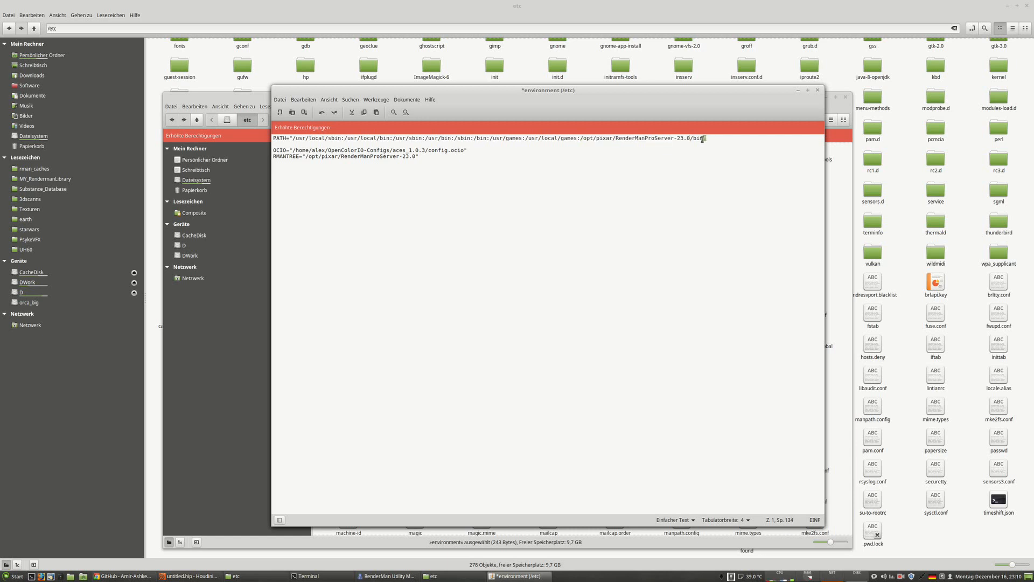
left_click(710, 161)
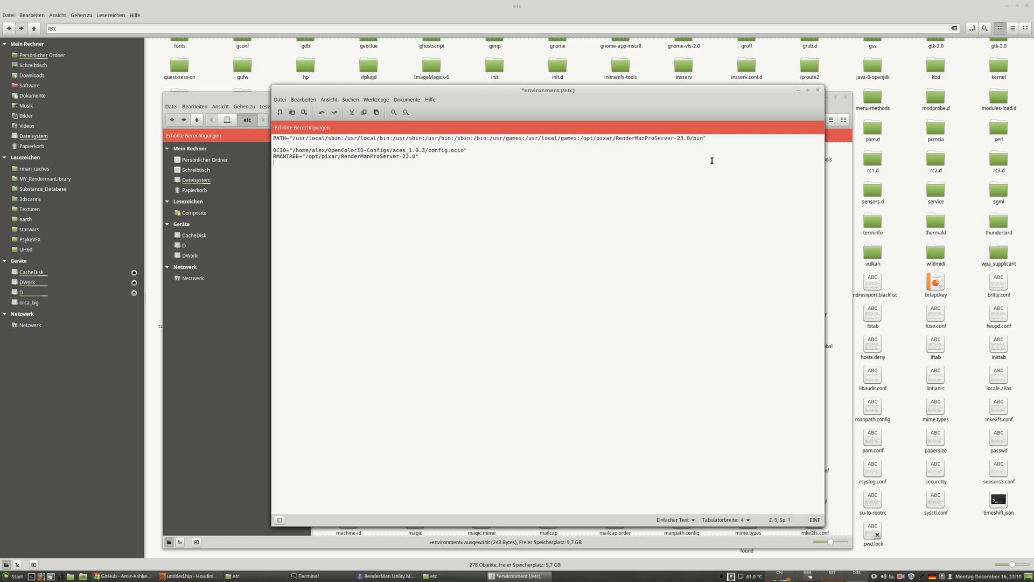
left_click(274, 143)
key("Delete")
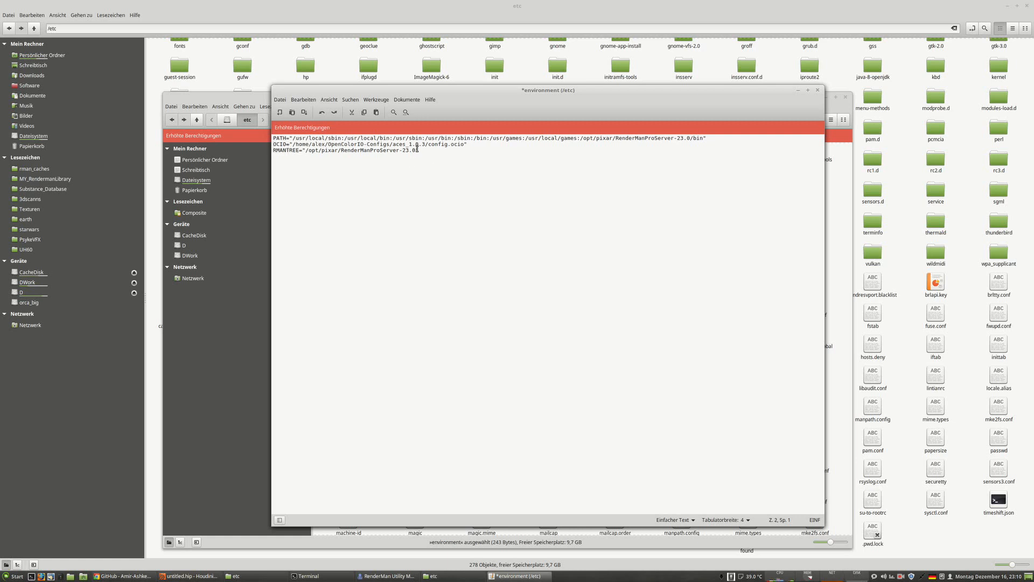
Copy and delete the OCIO and RMANTREE lines, highlight the RenderMan entry in PATH, and paste the two lines back below it.
left_click_drag(417, 147, 266, 144)
key("ctrl+c")
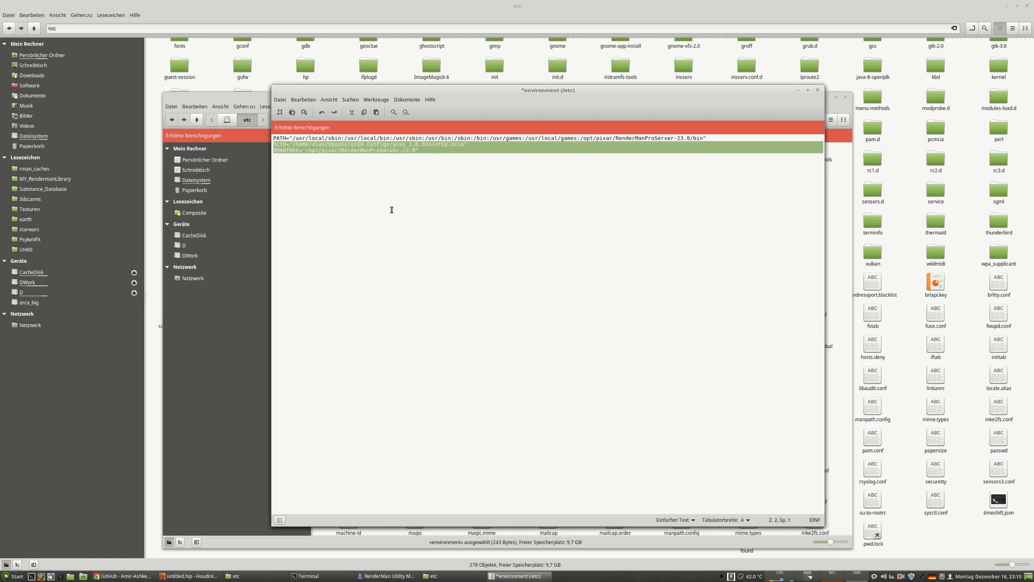
key("Delete")
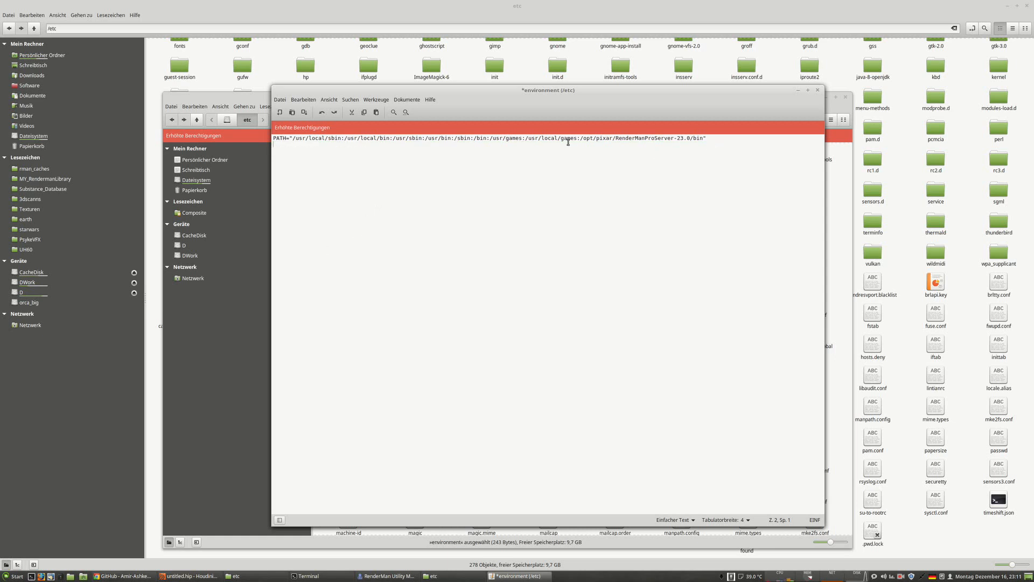
left_click_drag(574, 139, 702, 137)
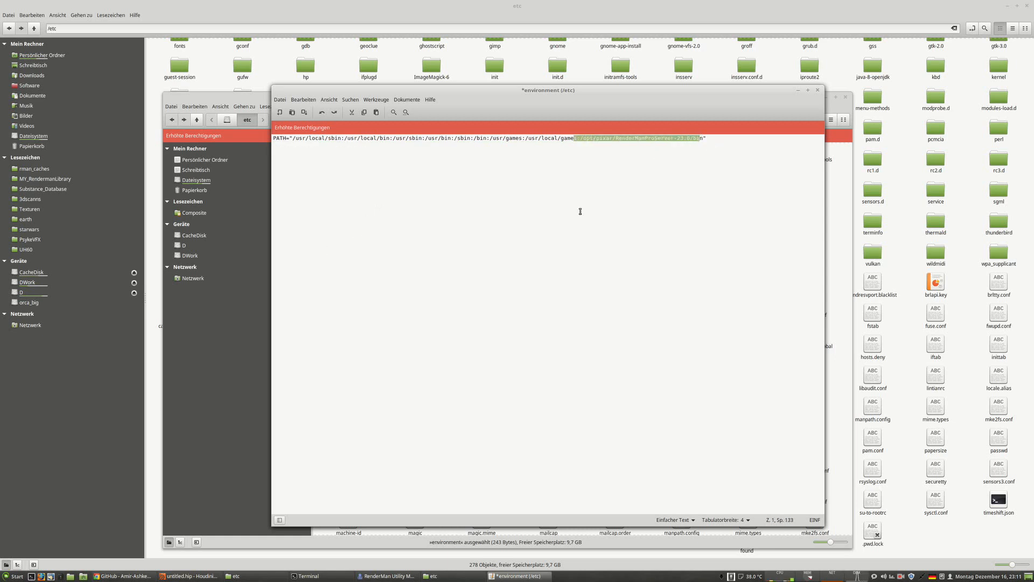
left_click(544, 212)
key("ctrl+v")
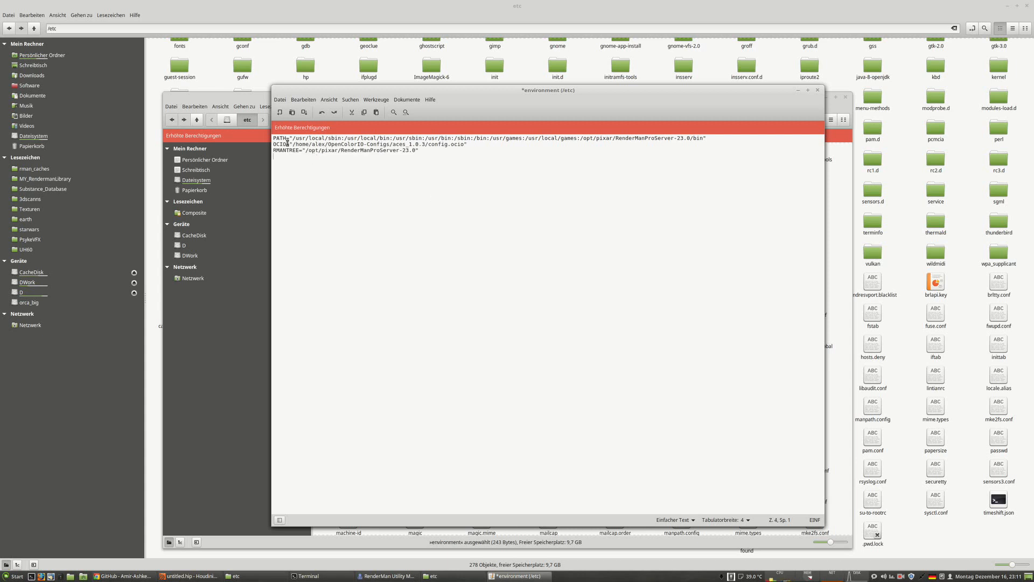
Highlight the OCIO variable name and its full path value in the environment file.
key("Up")
key("Up")
key("ctrl+shift+Right")
left_click(349, 196)
double_click(284, 144)
left_click_drag(290, 144, 463, 145)
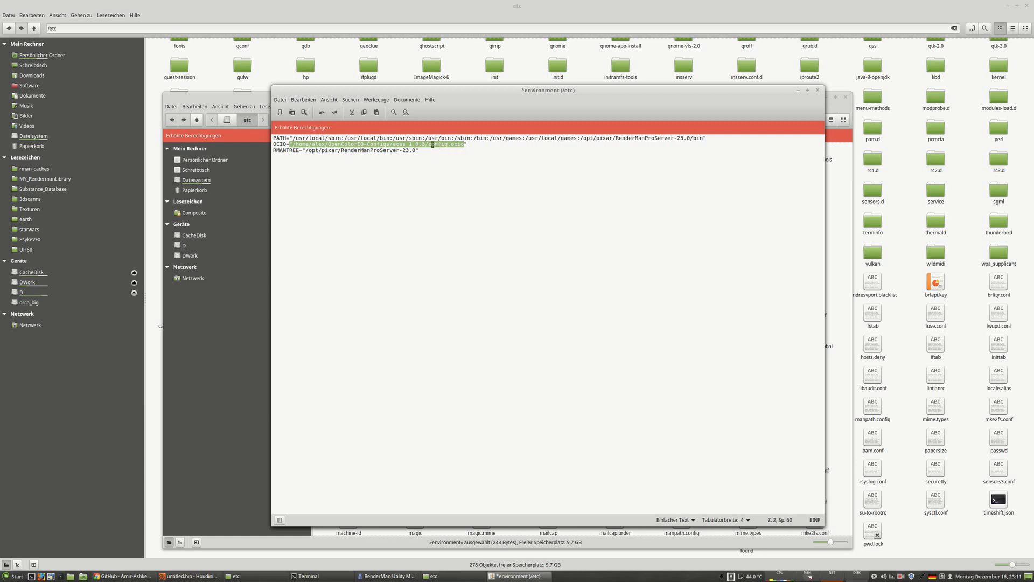
left_click(394, 165)
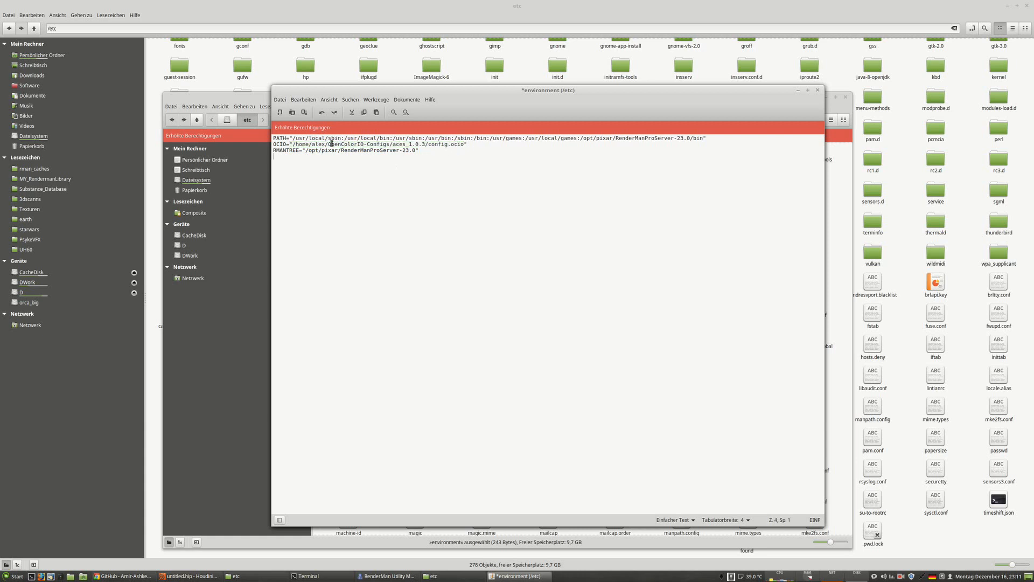
Highlight the OpenColorIO-Configs/aces_1.0.3 folder and the config.ocio file name within the OCIO path.
left_click_drag(327, 145, 427, 144)
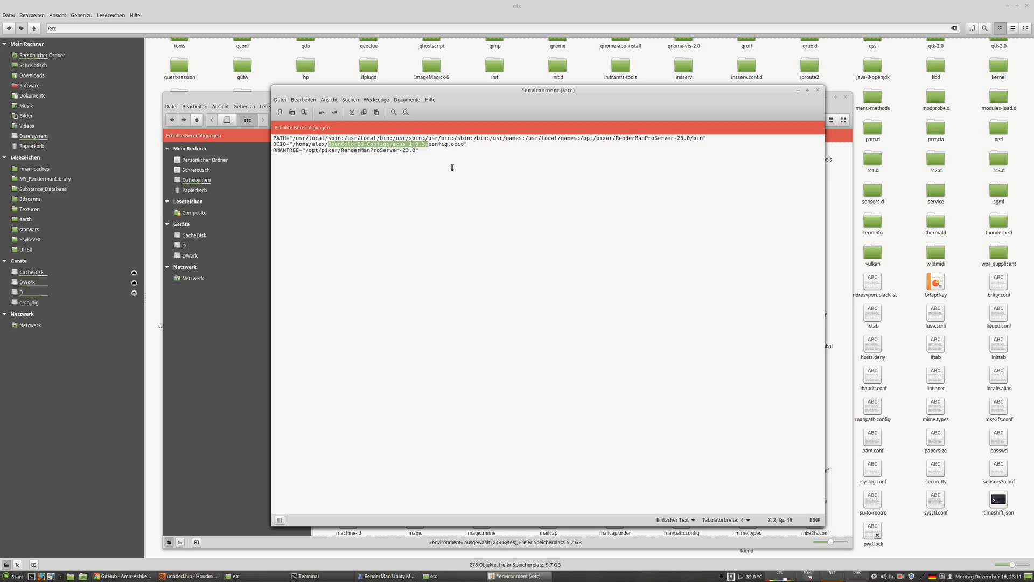
left_click(491, 191)
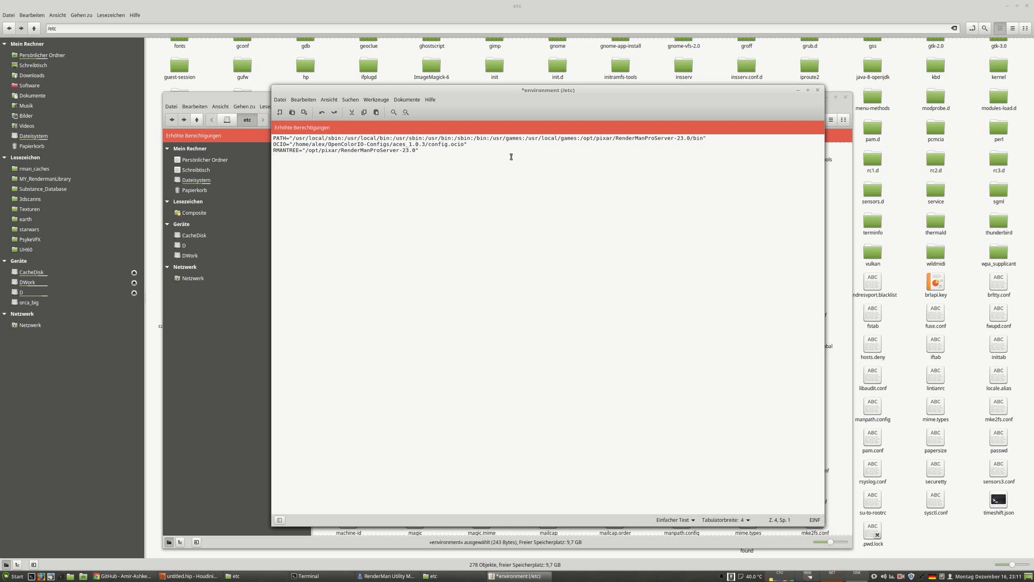
left_click_drag(429, 145, 465, 144)
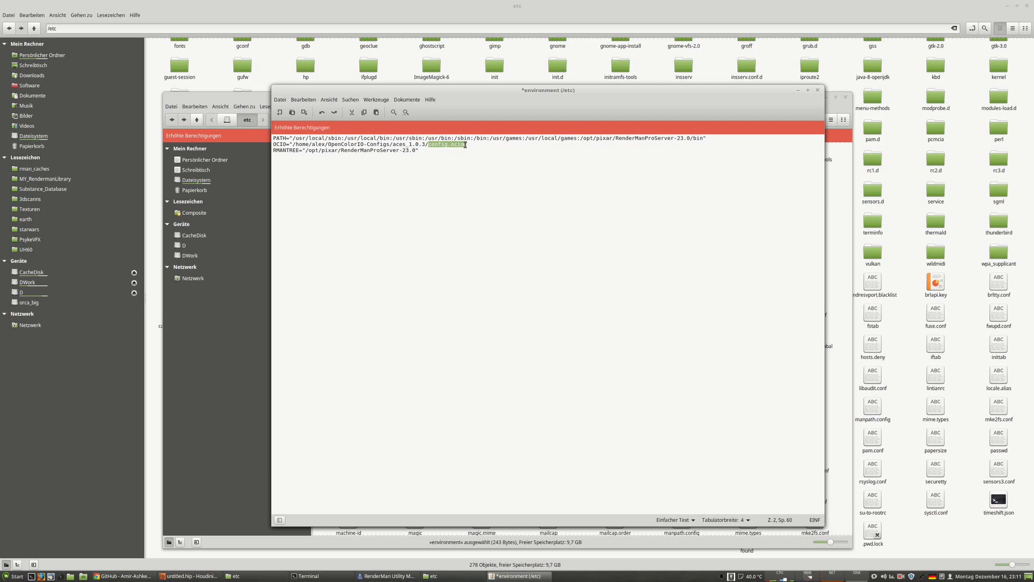
left_click(506, 175)
Highlight the RMANTREE path /opt/pixar/RenderManProServer-23.0 and save the environment file.
left_click_drag(299, 151, 415, 150)
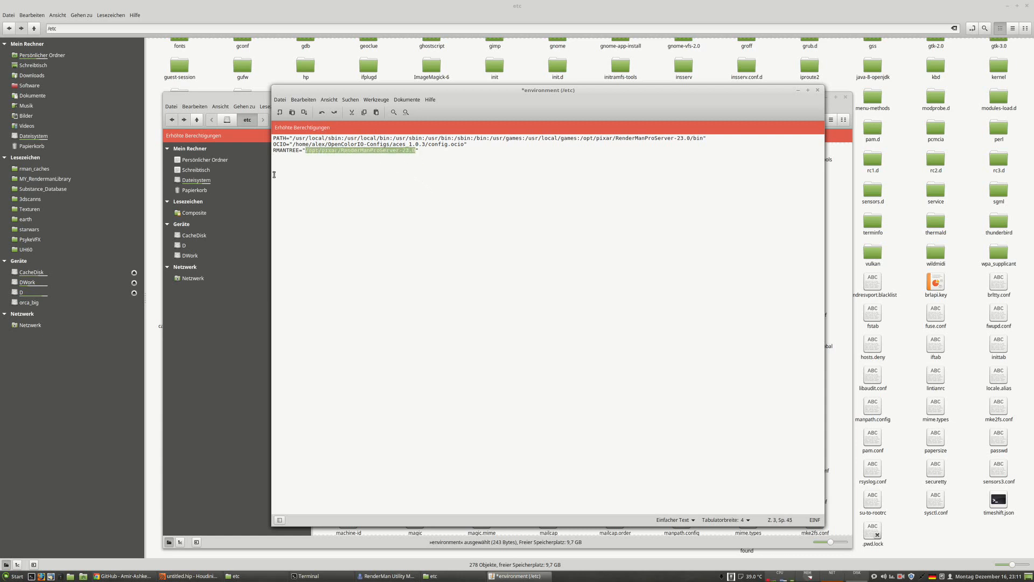
left_click(328, 159)
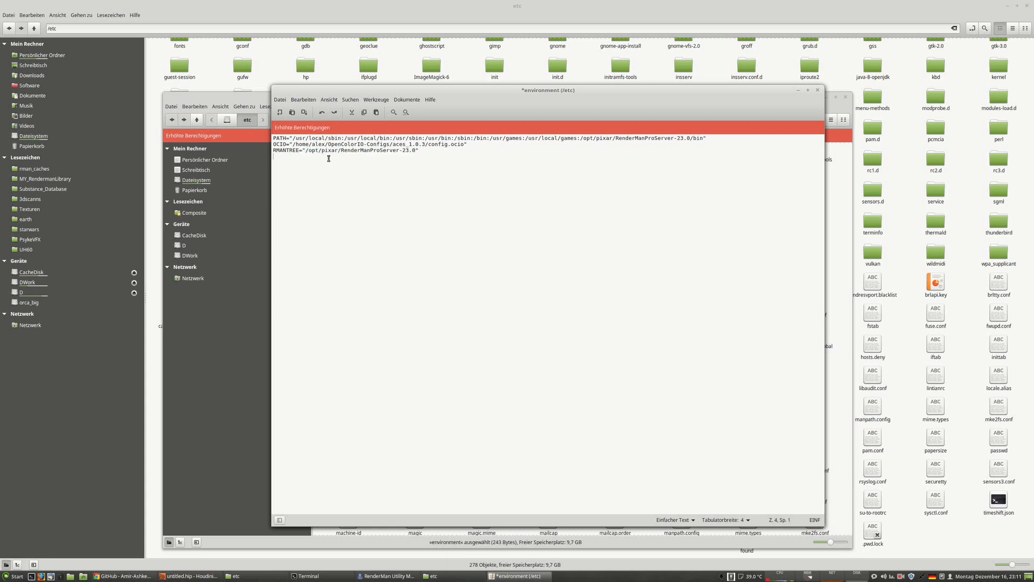
left_click(304, 113)
Review the RenderManProServer-23.0/bin entry at the end of the saved PATH line by highlighting it.
left_click_drag(555, 138, 696, 138)
left_click(578, 139)
left_click(703, 138)
left_click_drag(583, 138, 691, 135)
left_click(667, 171)
Highlight the OCIO and RMANTREE lines and the PATH line, and close the environment file.
left_click_drag(458, 150, 269, 145)
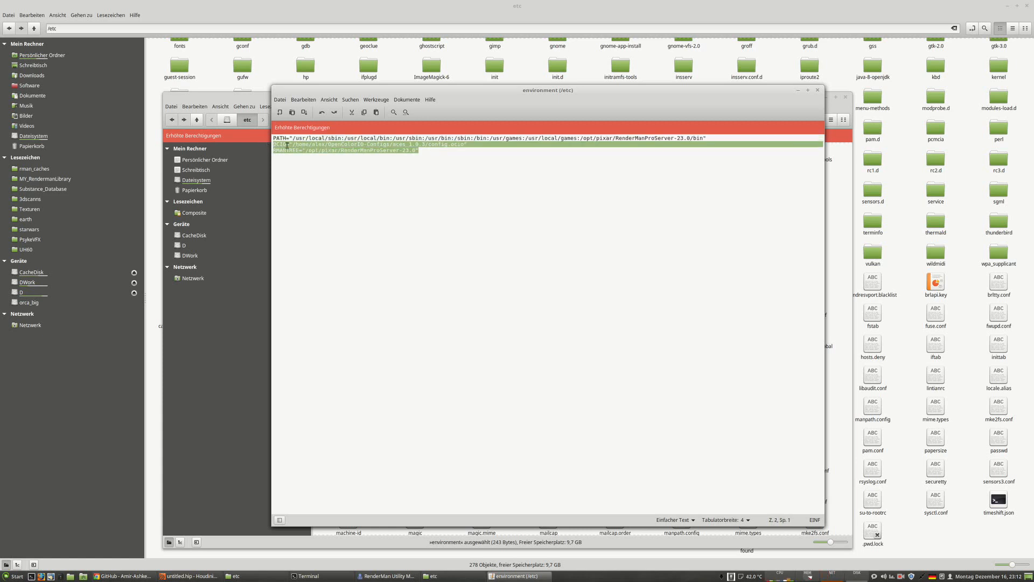
left_click(391, 187)
left_click_drag(425, 150, 274, 146)
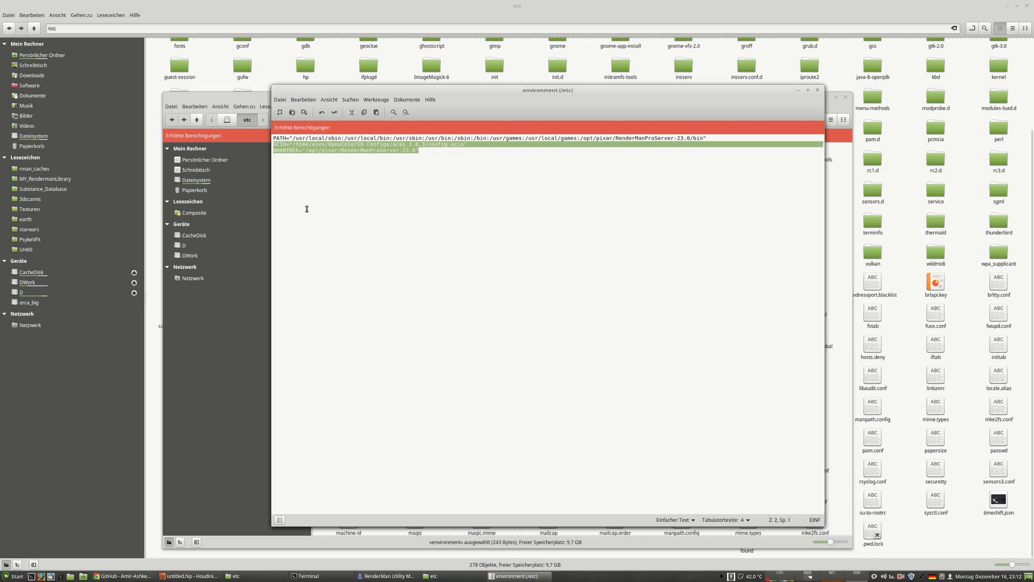
left_click_drag(778, 139, 263, 133)
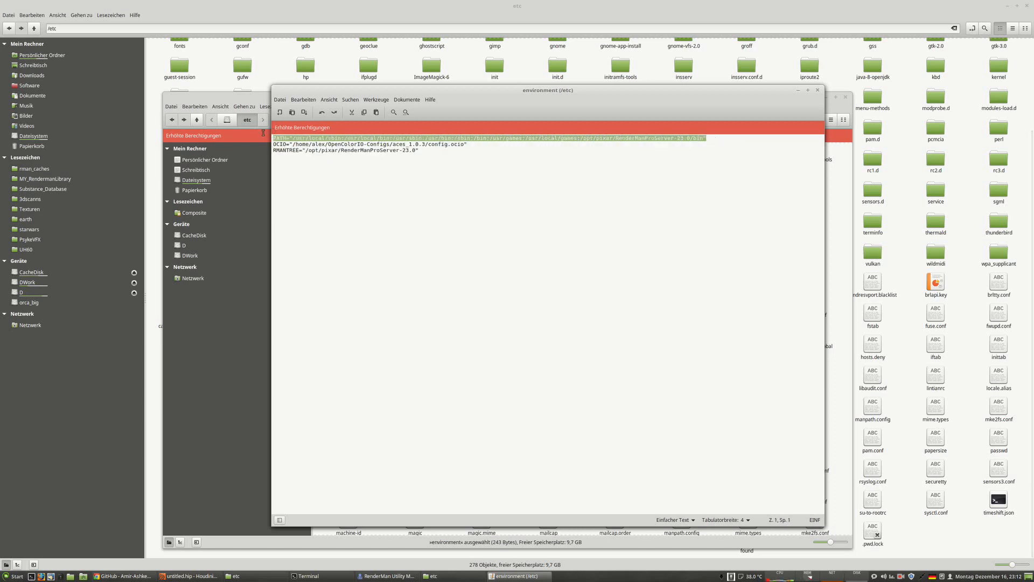
left_click(817, 90)
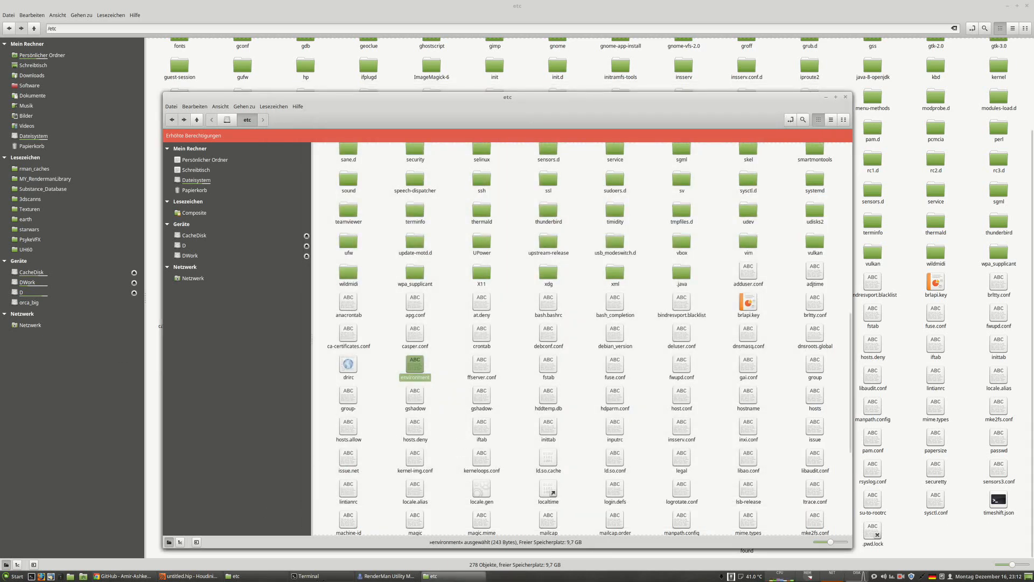
Bring up the terminal running the RenderMan Utility Manager, move it lower over the file manager and close it.
mouse_move(311, 574)
left_click(317, 576)
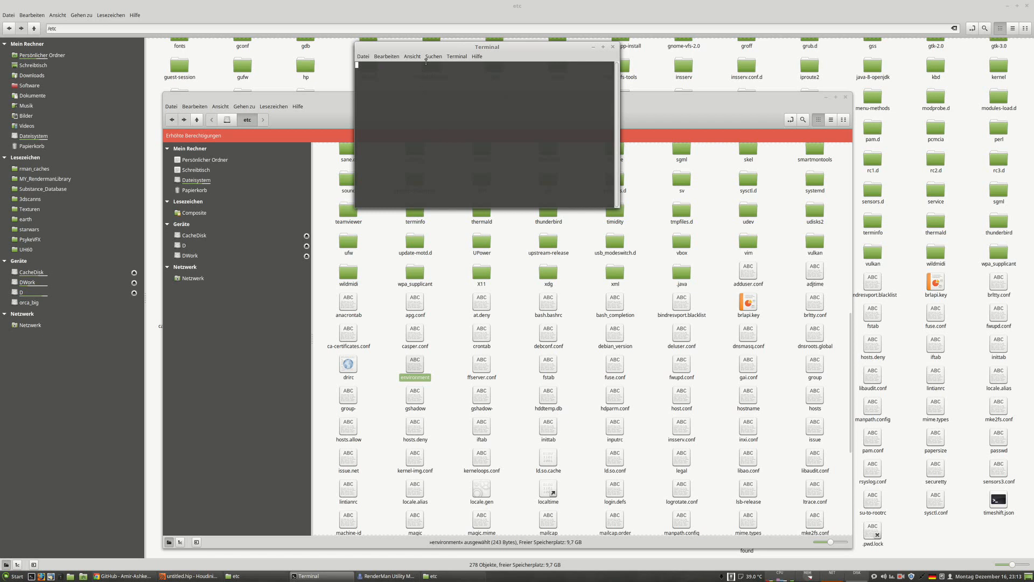
left_click_drag(411, 161, 447, 378, "alt")
key("Up")
key("Up")
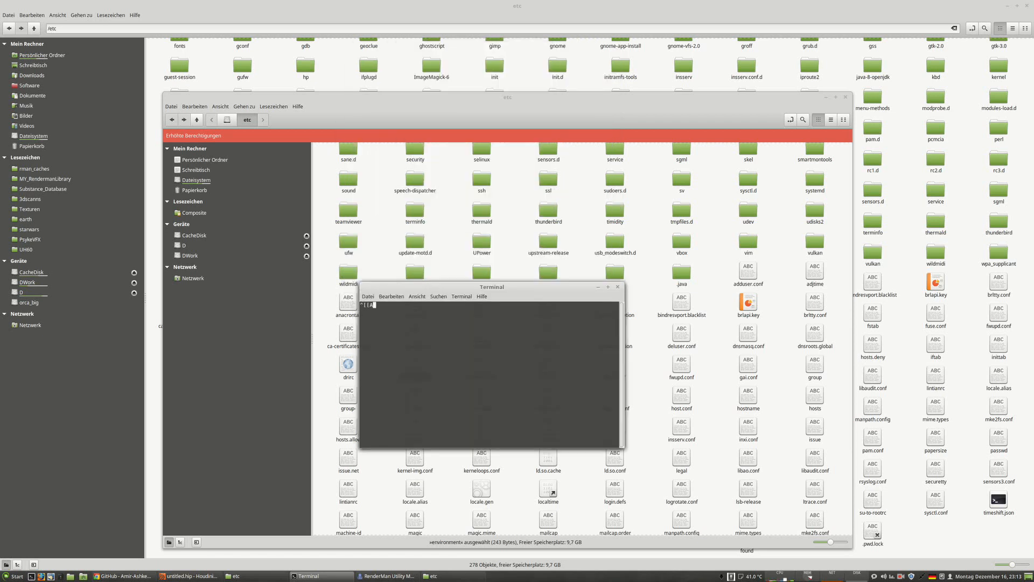
left_click(617, 287)
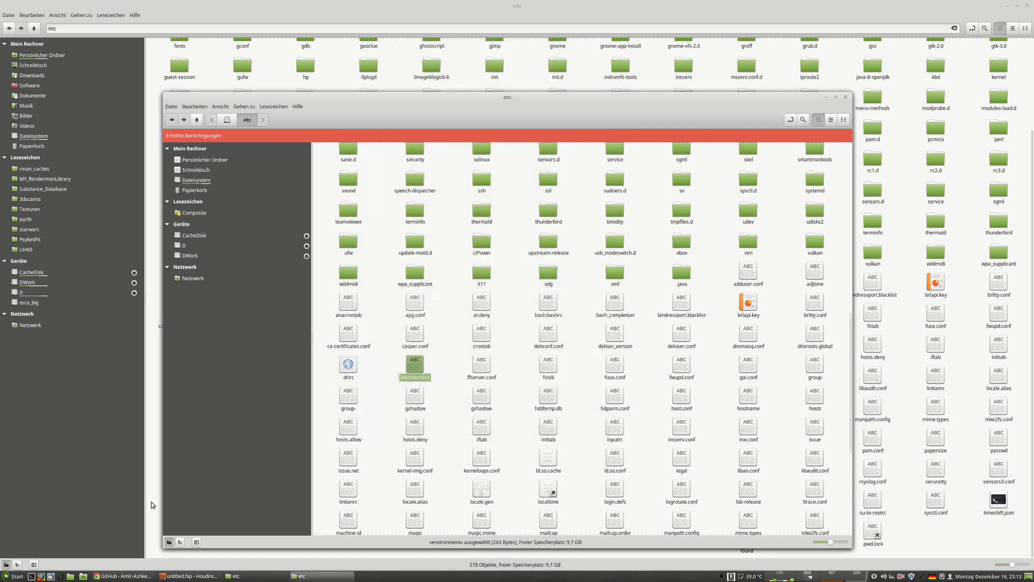
Open a new terminal, run printenv, and enlarge the window to show more of the environment variables.
left_click(31, 577)
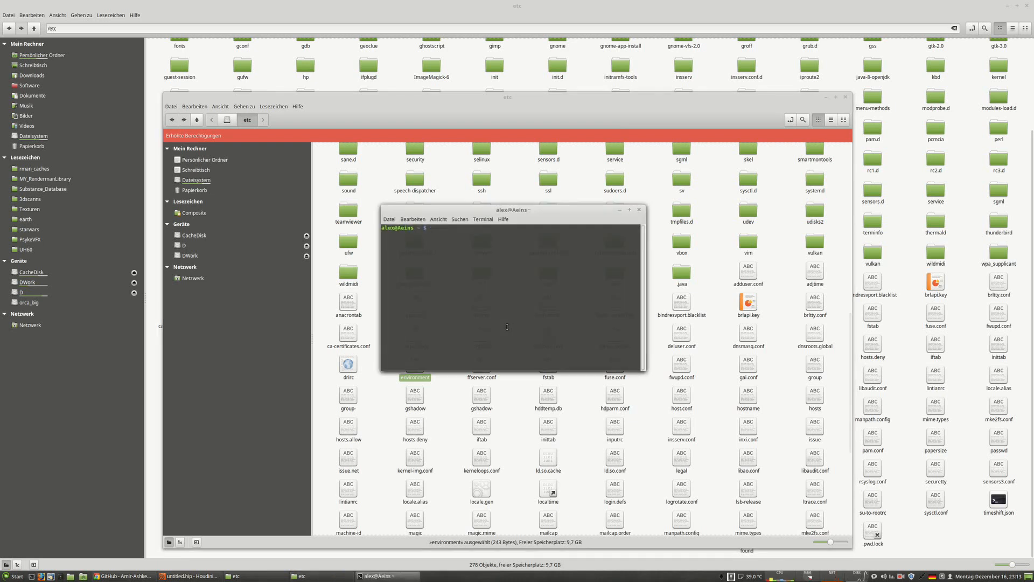
type("printenv")
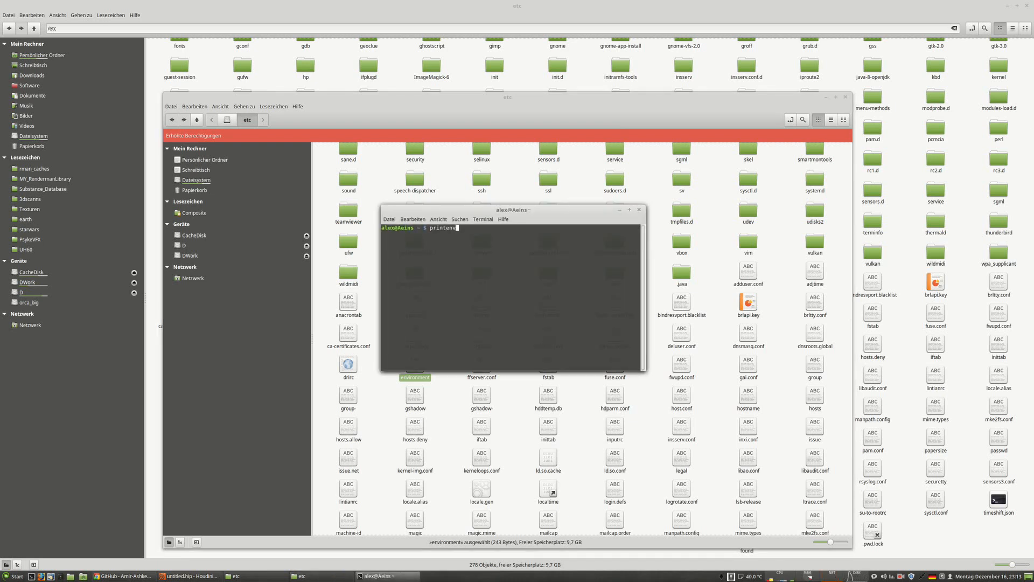
key("Return")
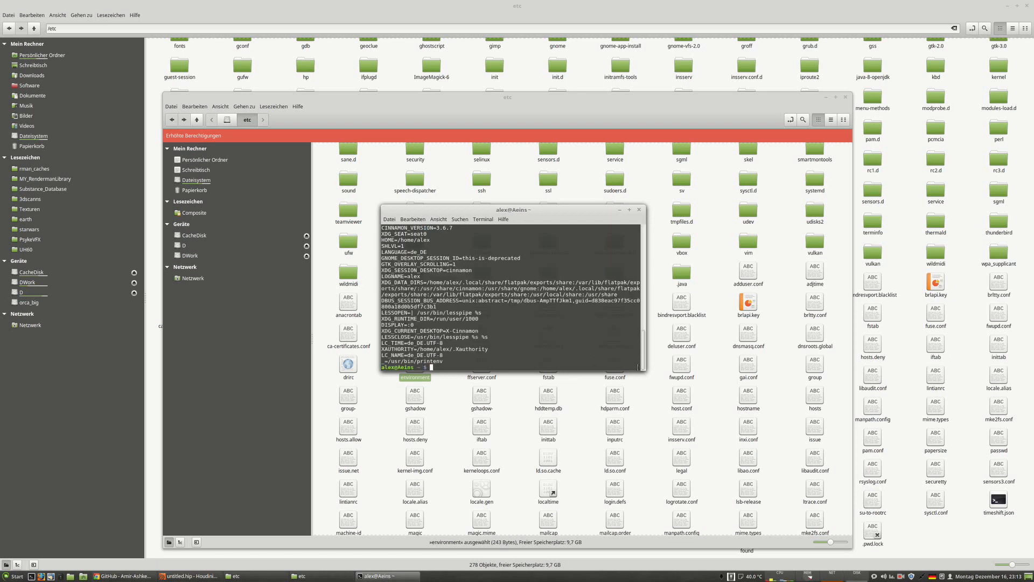
left_click_drag(637, 367, 975, 534)
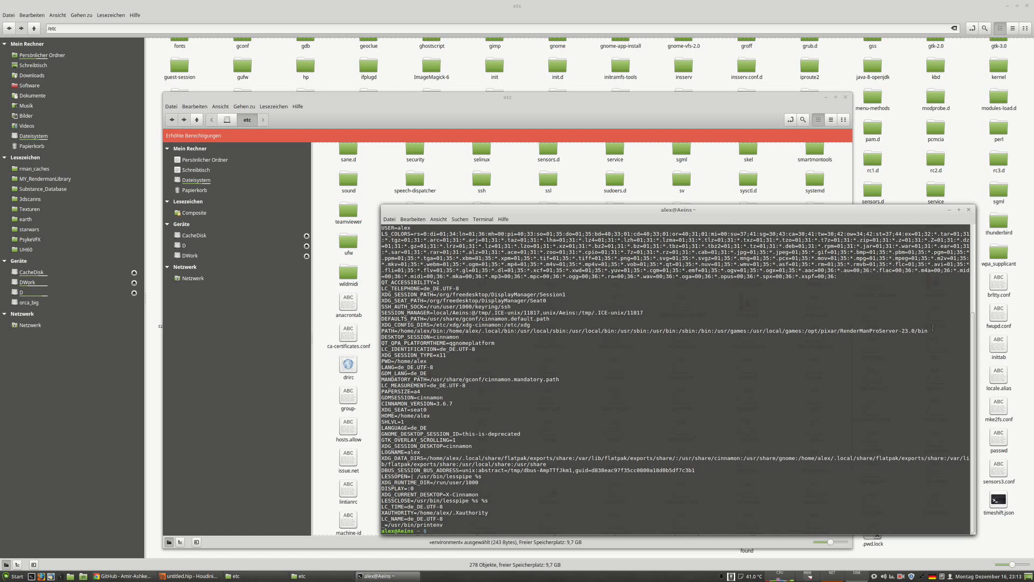
Highlight the /opt/pixar/RenderManProServer-23.0/bin entry in the printed PATH and the OCIO line in the output.
left_click_drag(932, 331, 791, 330)
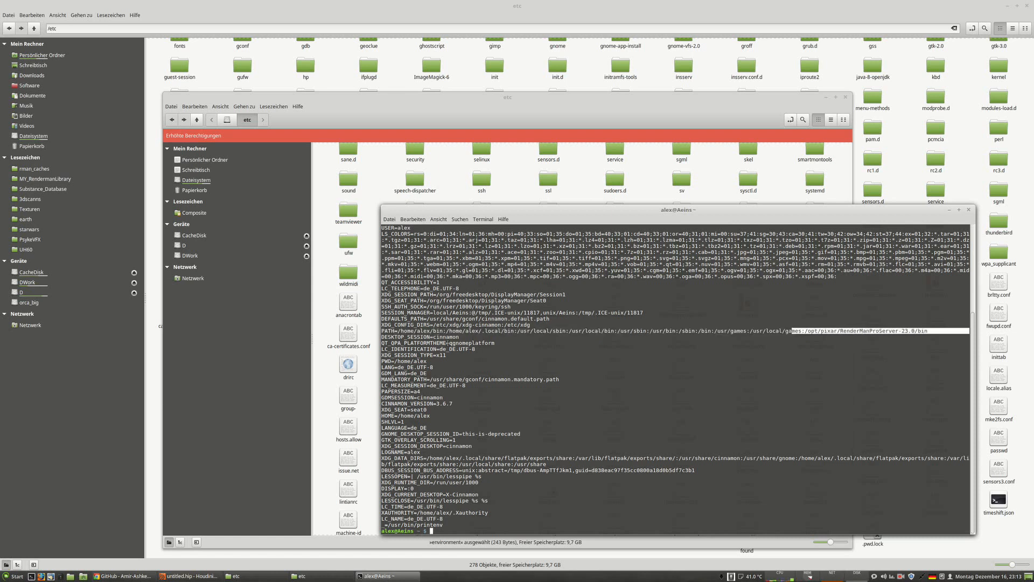
scroll(409, 306, "up", 5)
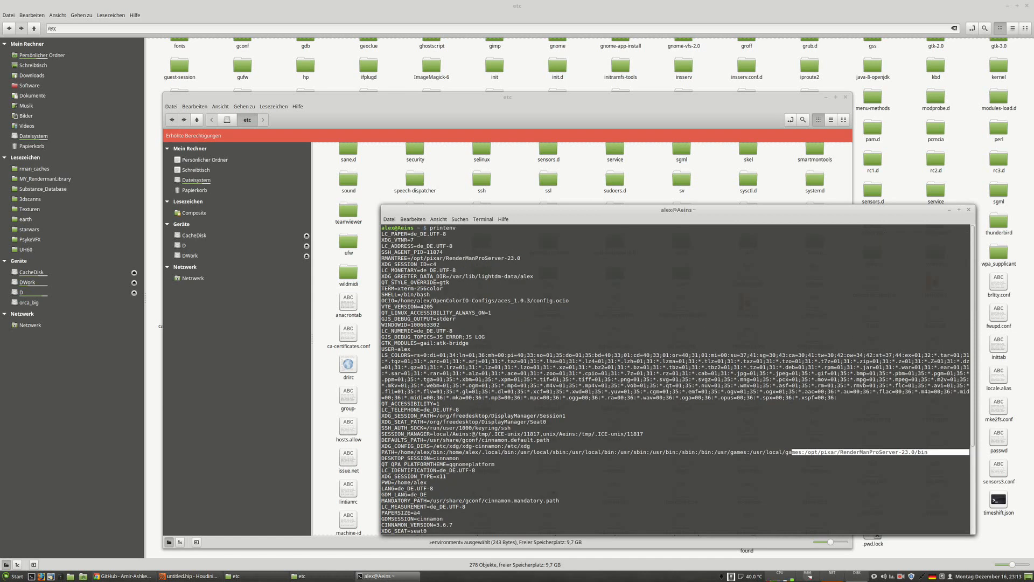
triple_click(538, 300)
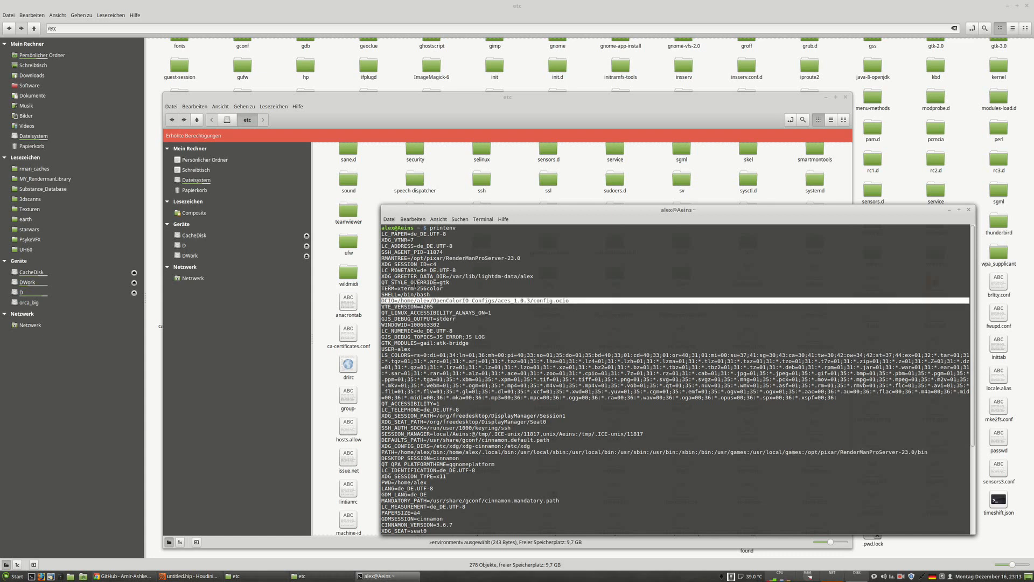
scroll(405, 532, "down", 5)
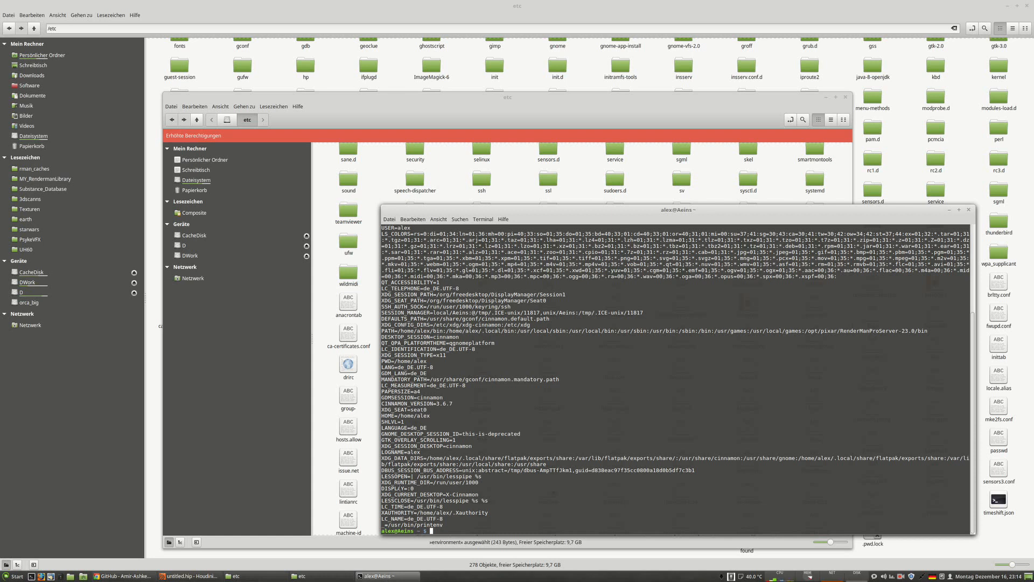
Highlight the RMANTREE line in the printenv output, review the rest of the list, and close the terminal.
scroll(389, 299, "up", 6)
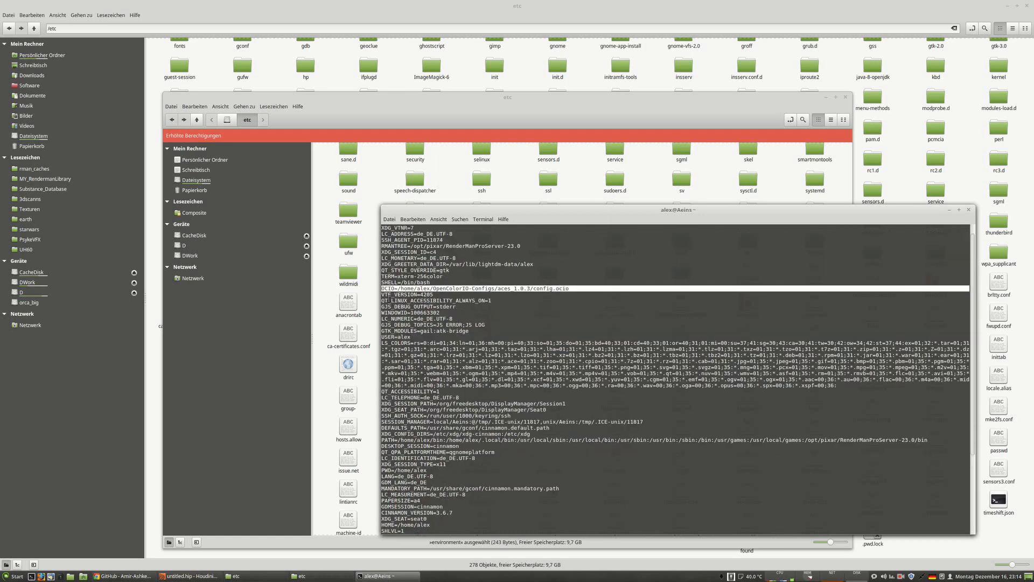
left_click_drag(382, 245, 539, 245)
triple_click(536, 245)
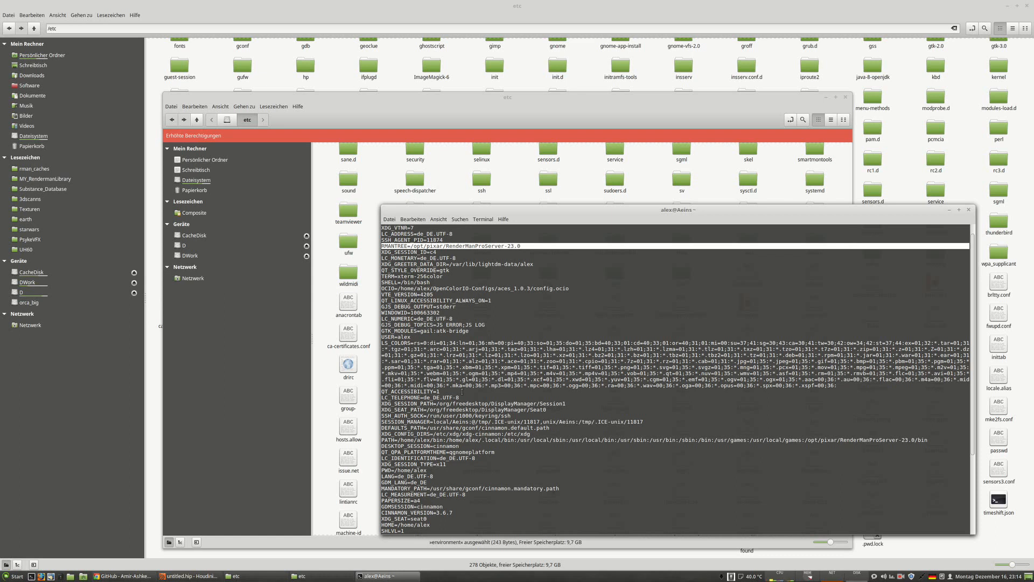
scroll(458, 392, "down", 6)
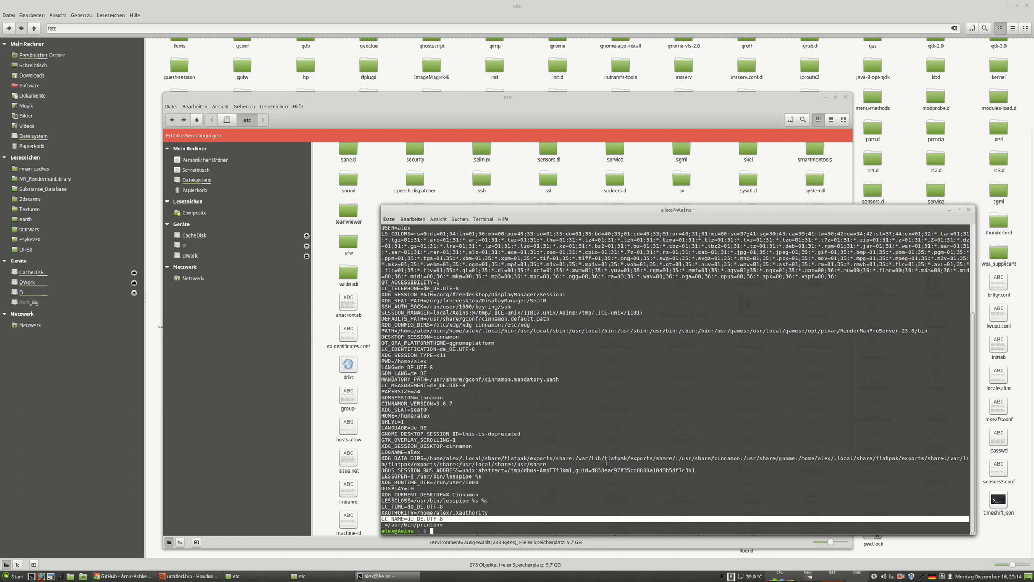
left_click_drag(442, 506, 361, 502)
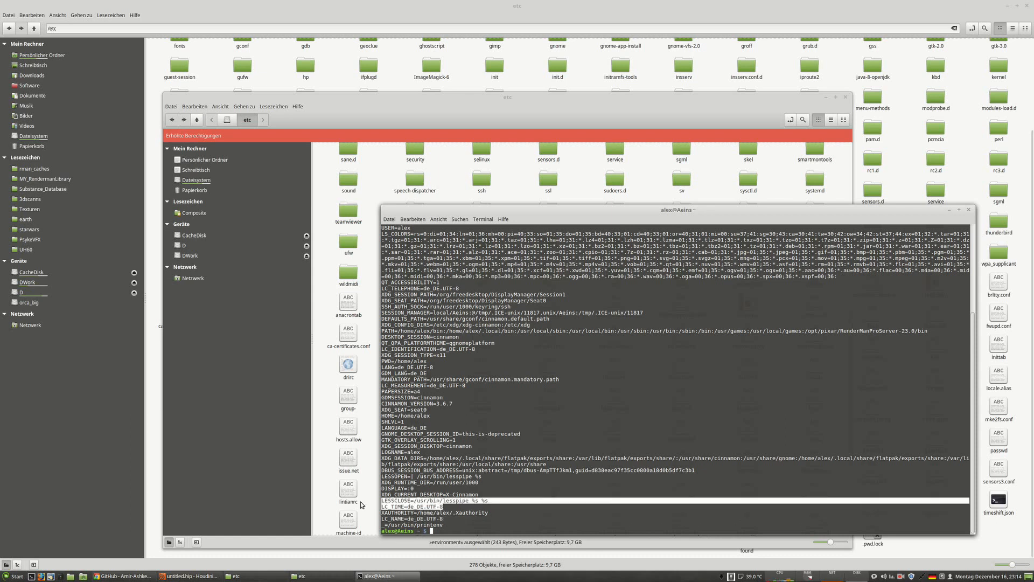
left_click(968, 210)
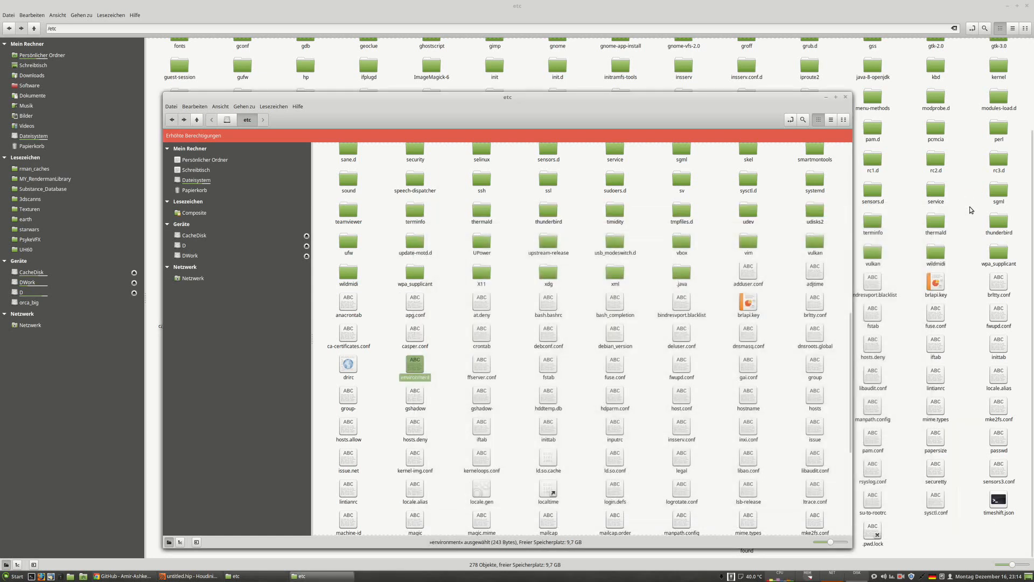
Switch to Houdini, select the ris1 output node, and create a new camera from the current view.
left_click(213, 576)
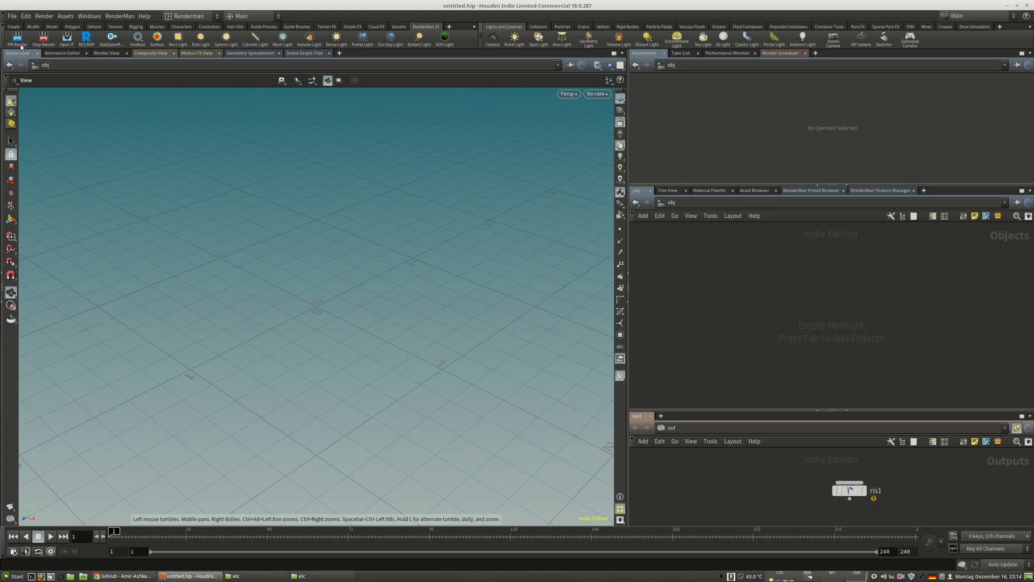
left_click_drag(849, 490, 832, 486)
left_click_drag(828, 313, 812, 313)
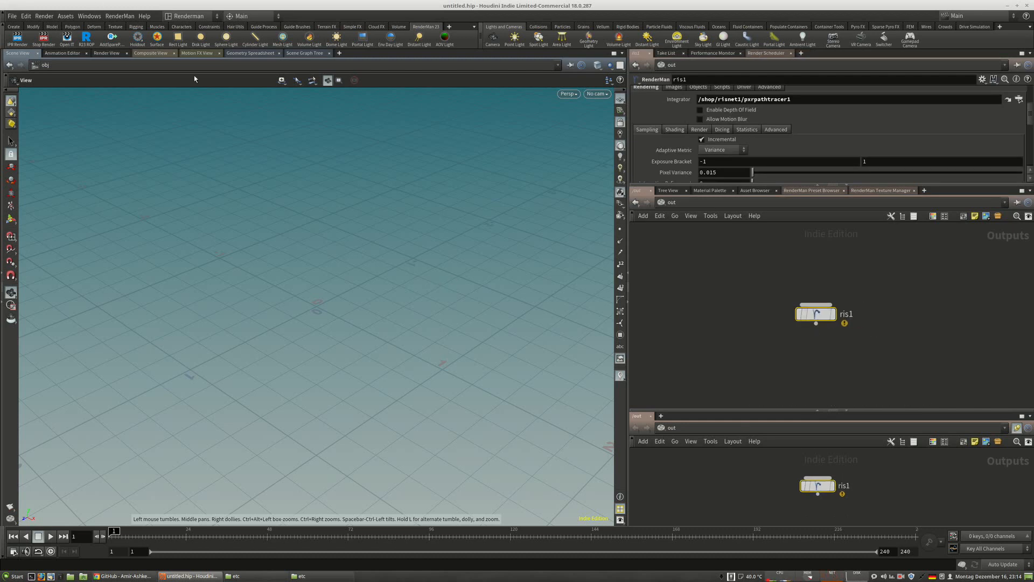
left_click(596, 94)
left_click(604, 122)
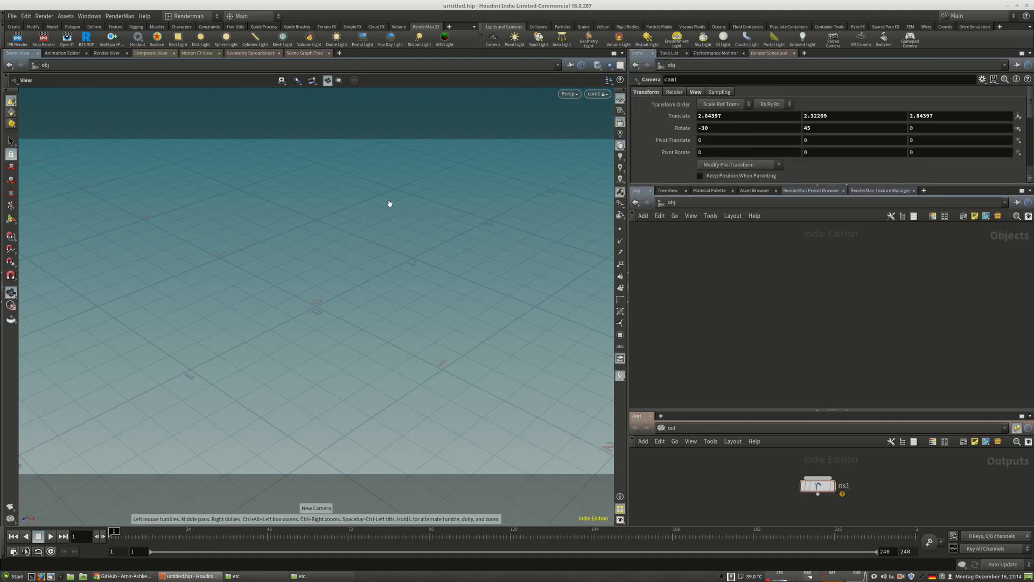
Go to the out network, render ris1 through cam1, and reposition the render viewer window.
left_click(672, 206)
left_click(700, 275)
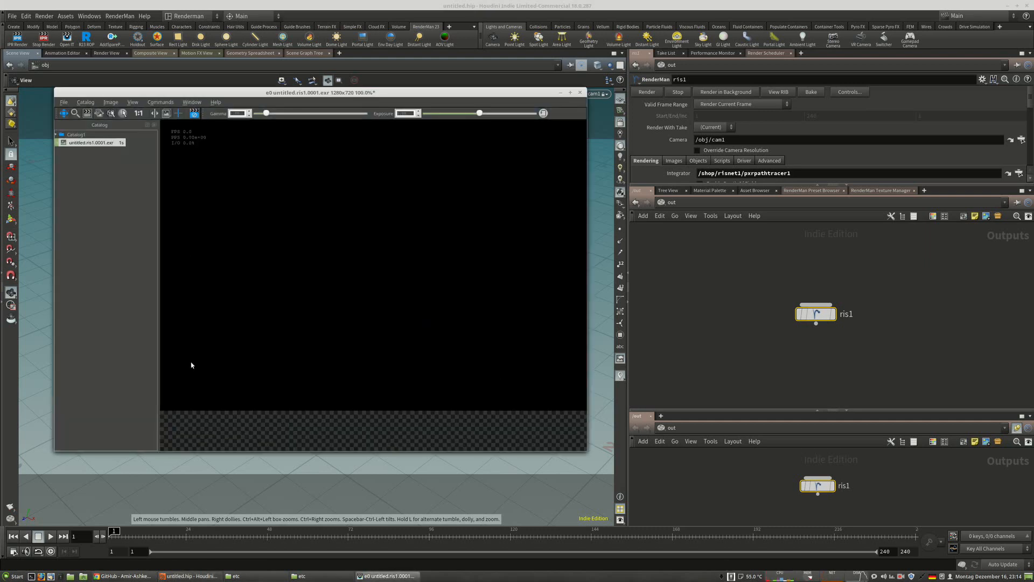
left_click_drag(133, 95, 112, 100)
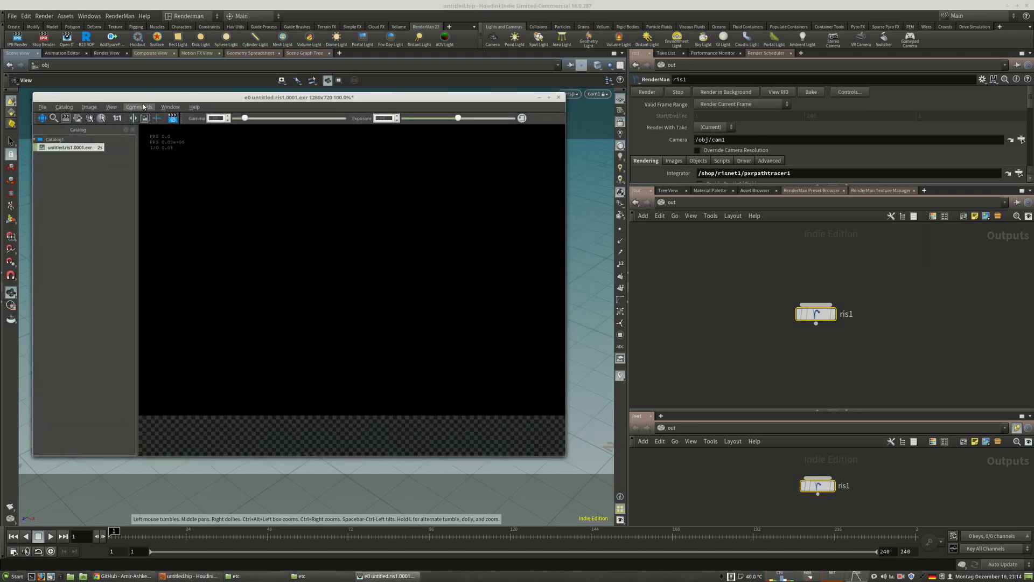
Look through the render viewer's command and view options, and close the viewer without saving its session.
left_click(138, 107)
mouse_move(114, 109)
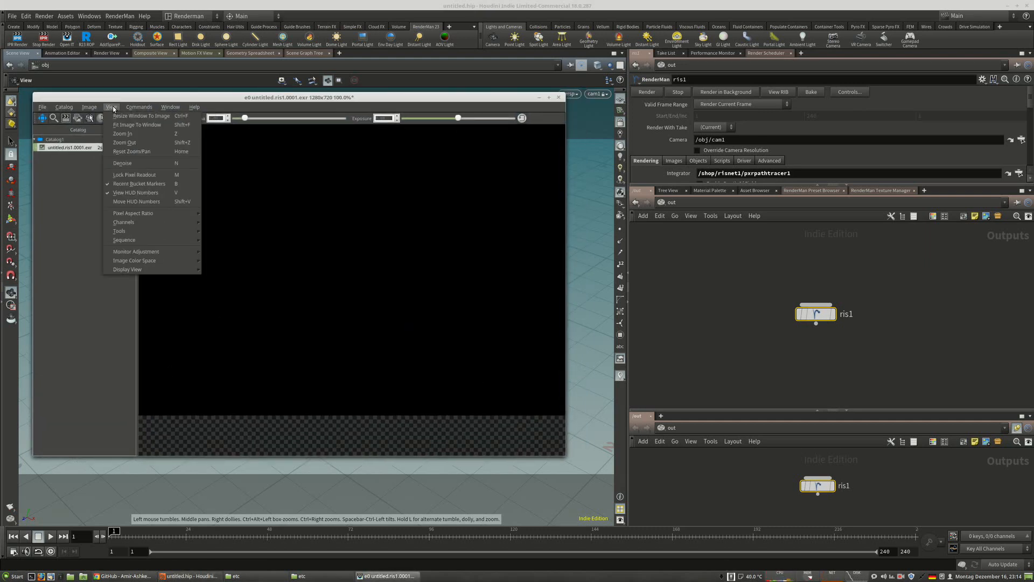
mouse_move(171, 110)
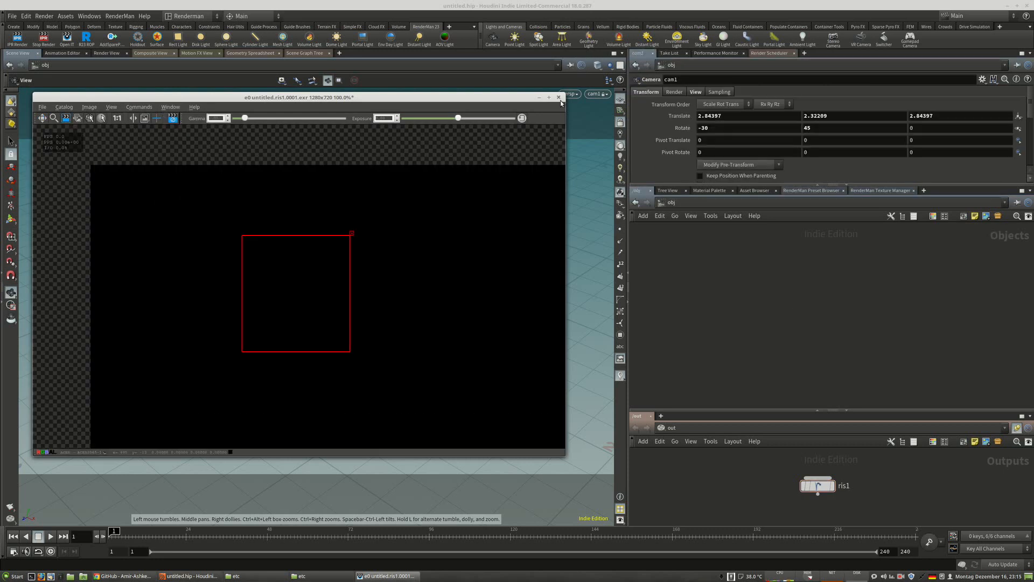
left_click(559, 98)
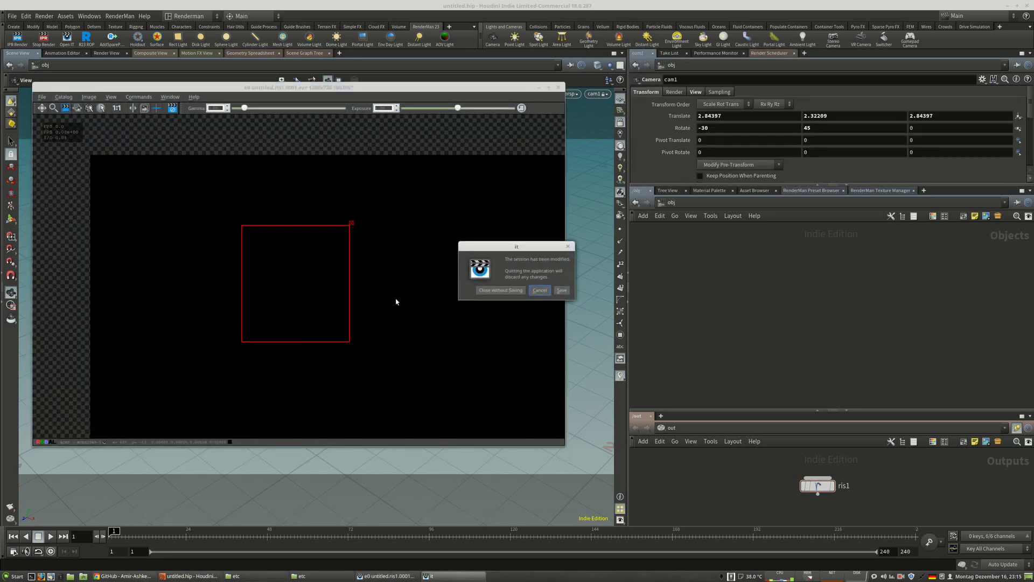
left_click(523, 291)
Open the recent scene Sanfrancisco9_prm.hiplc, discarding the untitled scene's changes.
left_click(12, 17)
mouse_move(37, 51)
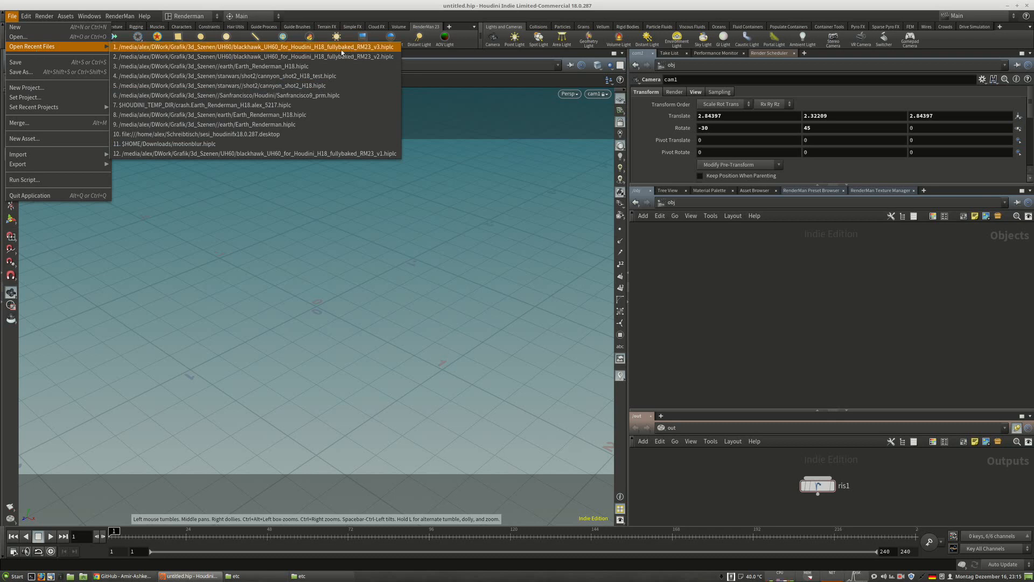
left_click(328, 97)
left_click(348, 119)
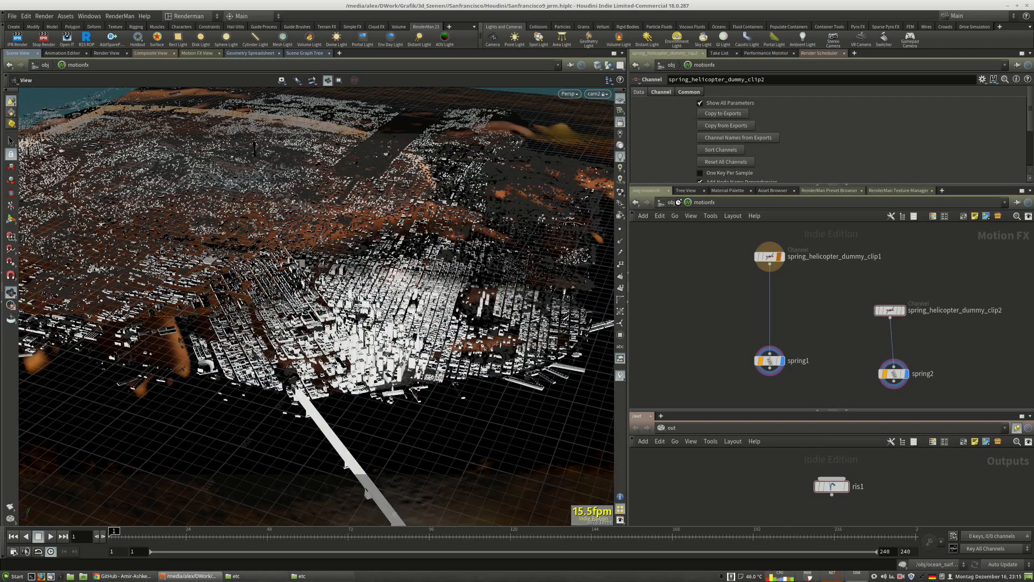
Go up to the object level and examine the scene's buildings, terrain, trees, camera and light nodes.
left_click(666, 203)
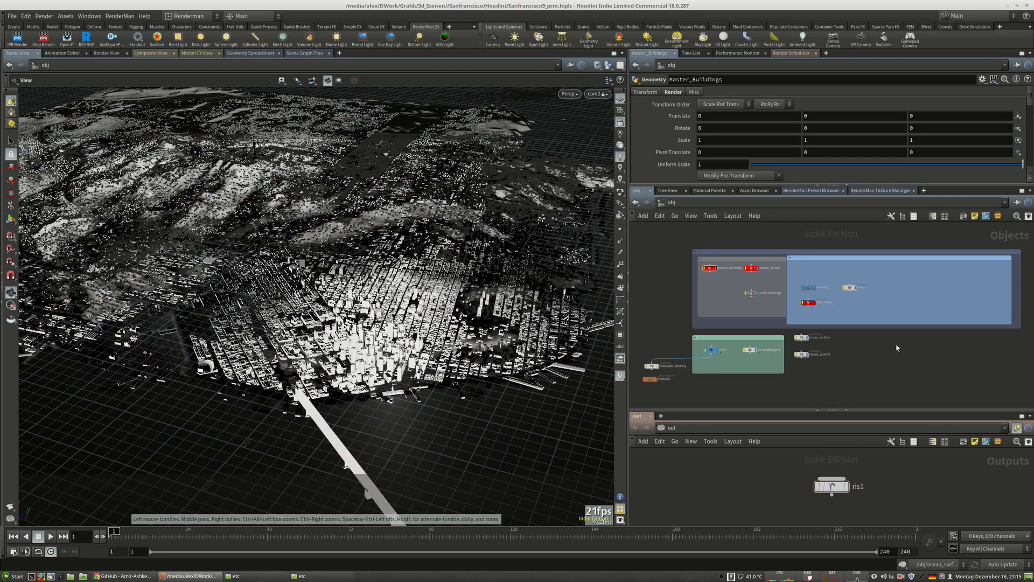
scroll(816, 319, "up", 5)
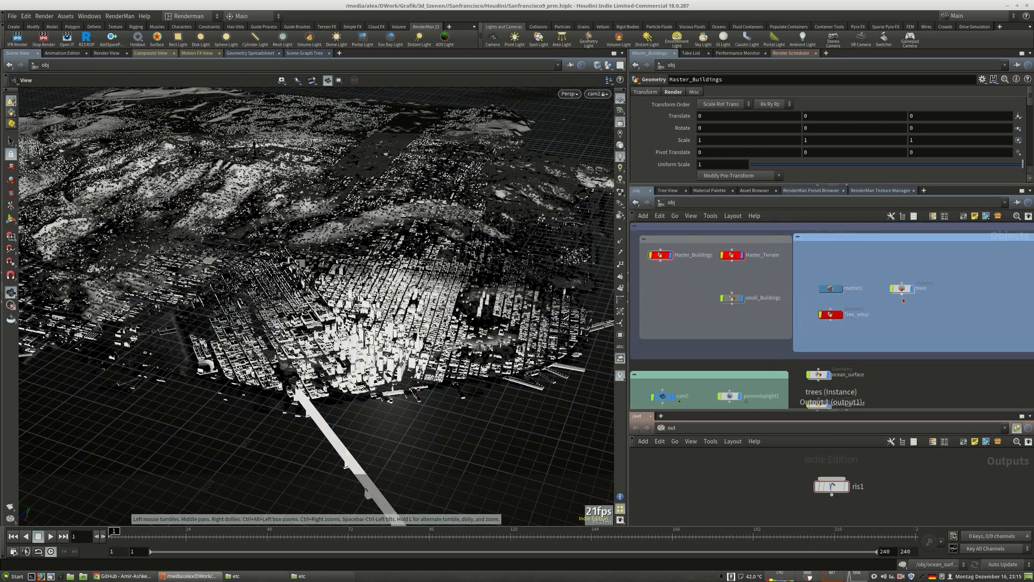
middle_click_drag(903, 300, 927, 265)
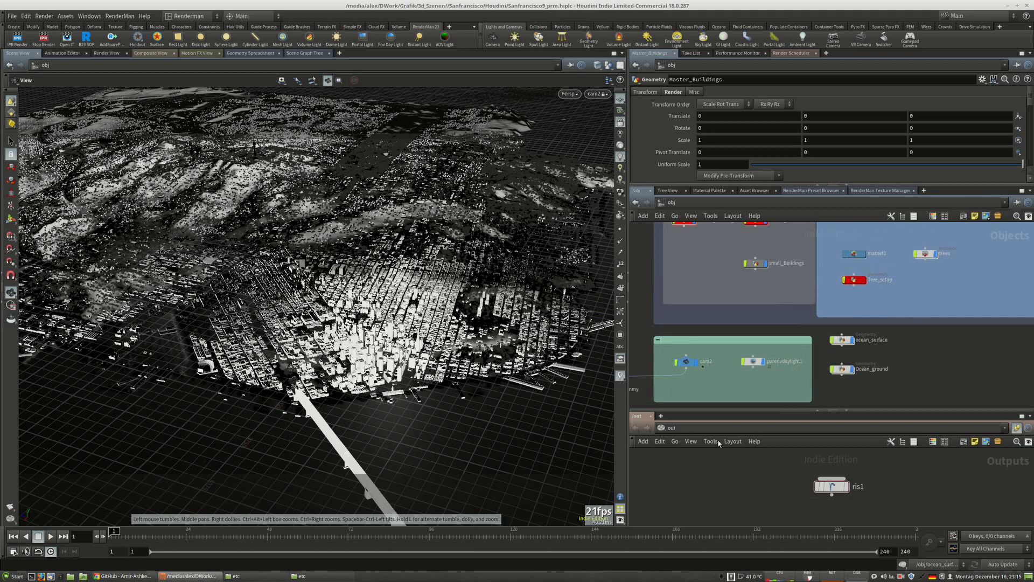
Save the scene and render the ris1 output node through cam2 in the background.
left_click(830, 485)
scroll(761, 162, "down", 3)
scroll(734, 153, "up", 4)
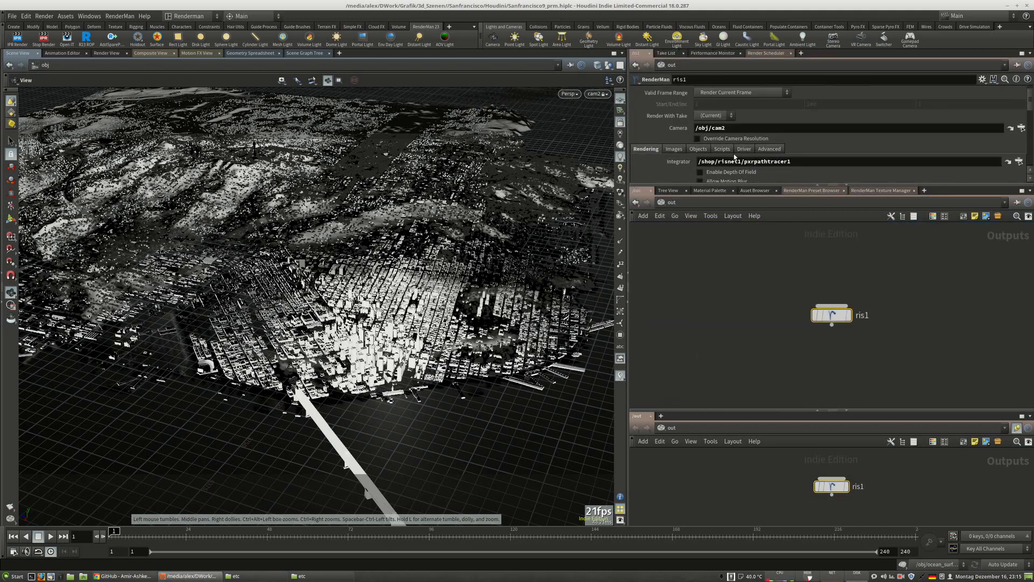
left_click(702, 94)
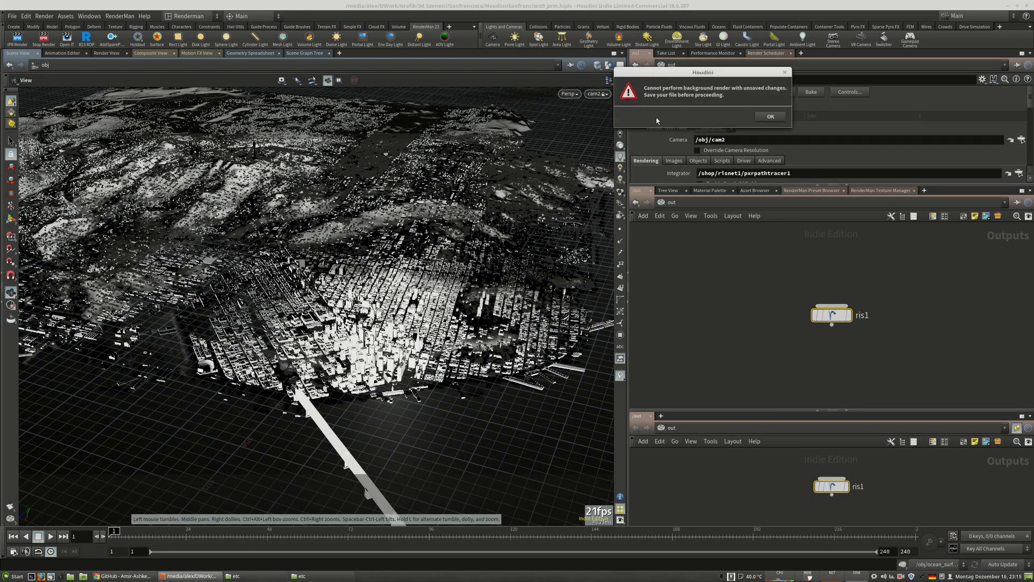
left_click(775, 118)
key("alt+f")
key("s")
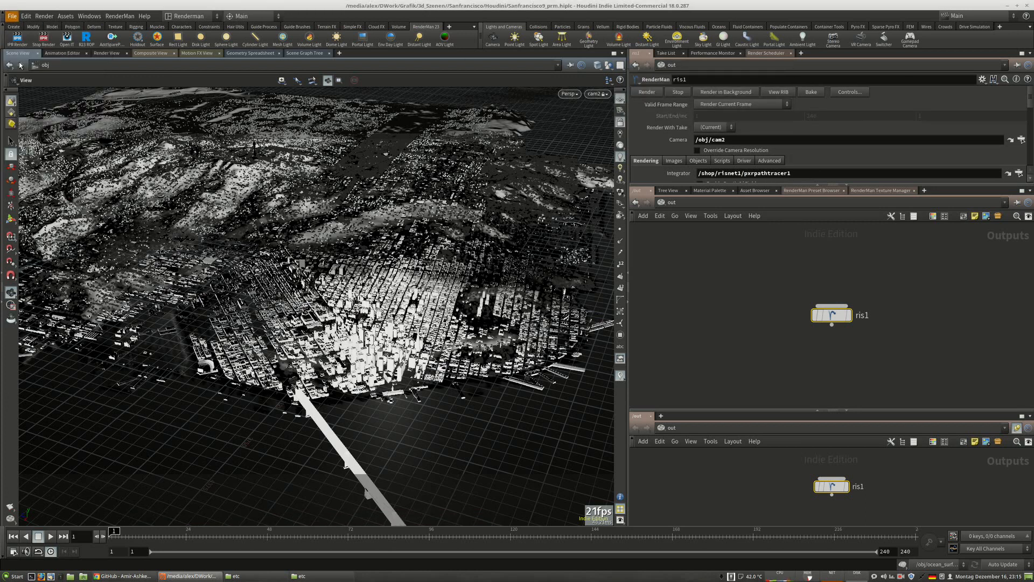
left_click(713, 93)
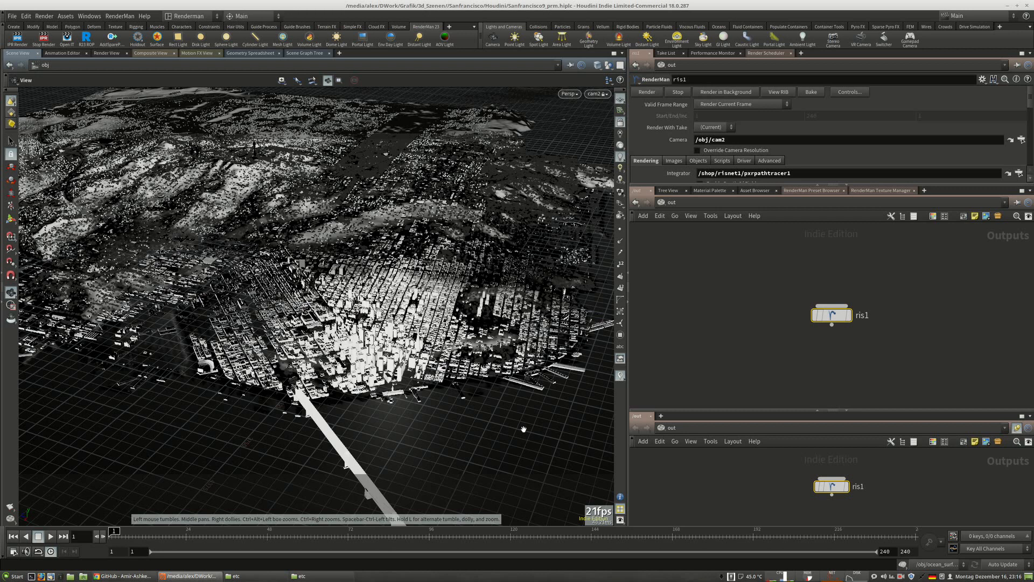
Close the leftover etc file manager window and enlarge the render viewer window.
right_click(315, 575)
left_click(312, 564)
mouse_move(787, 578)
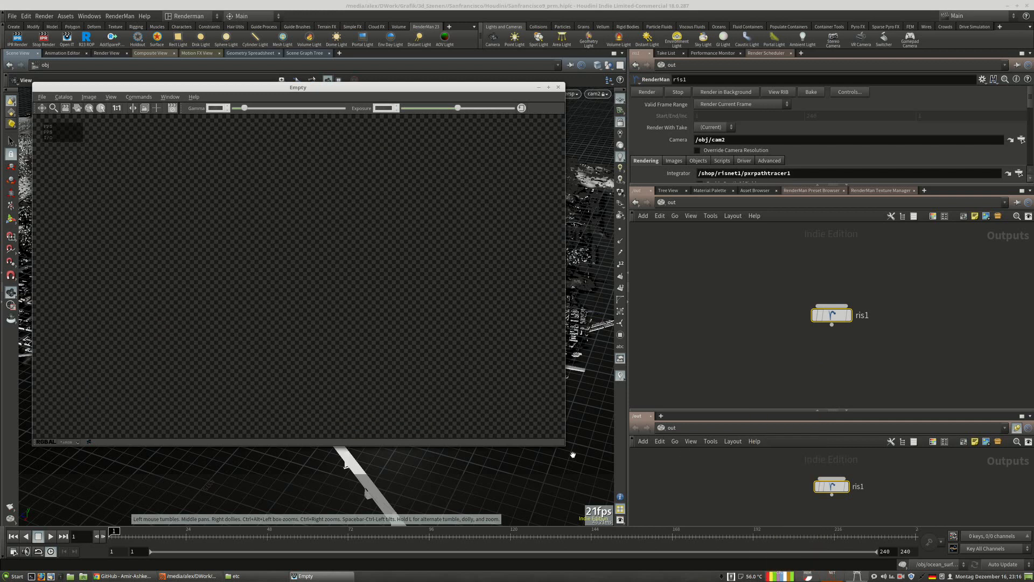
left_click_drag(562, 444, 857, 502)
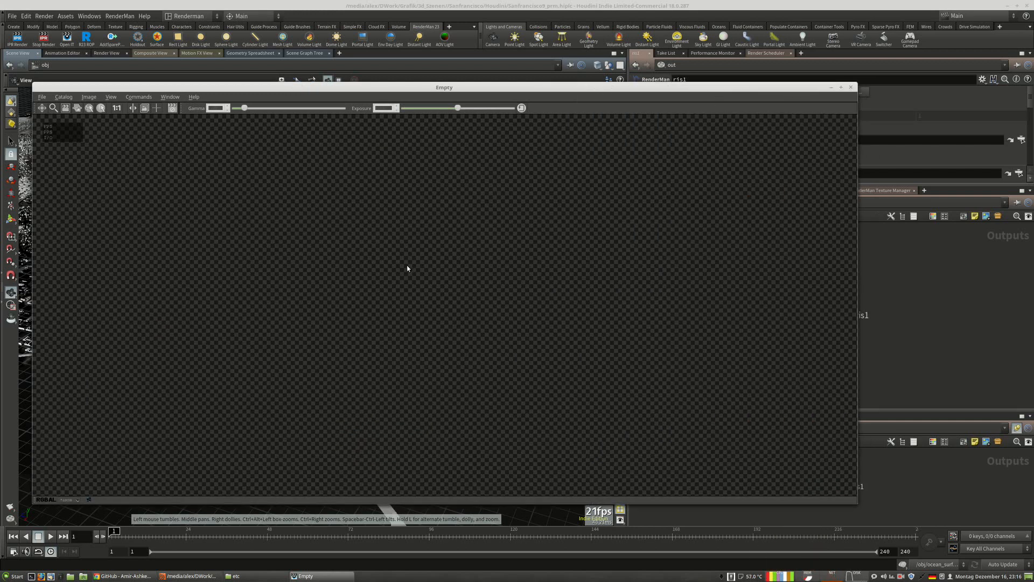
Show the Catalog and Inspector panels in the render viewer.
left_click(170, 97)
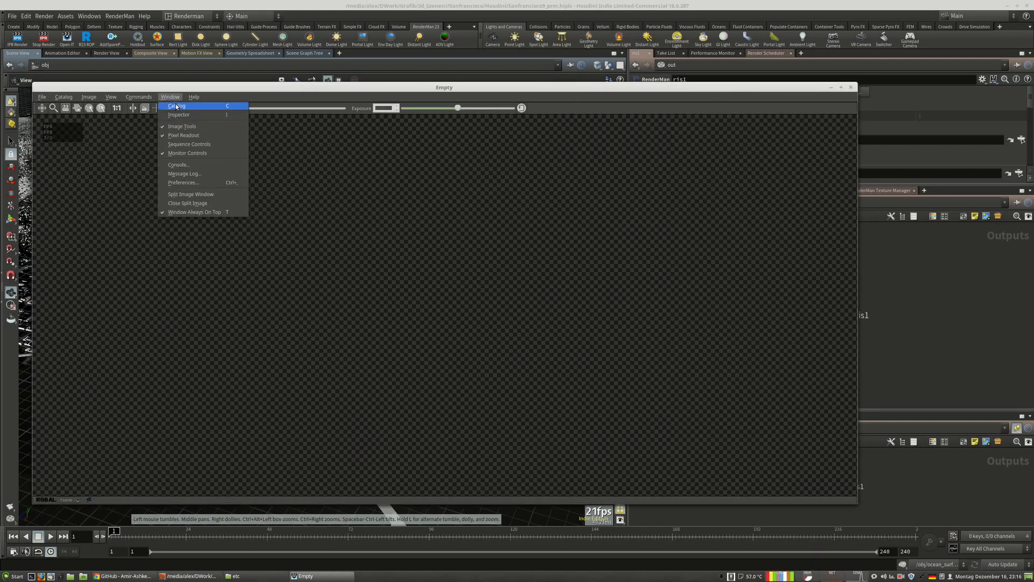
left_click(176, 106)
left_click(170, 97)
left_click(178, 115)
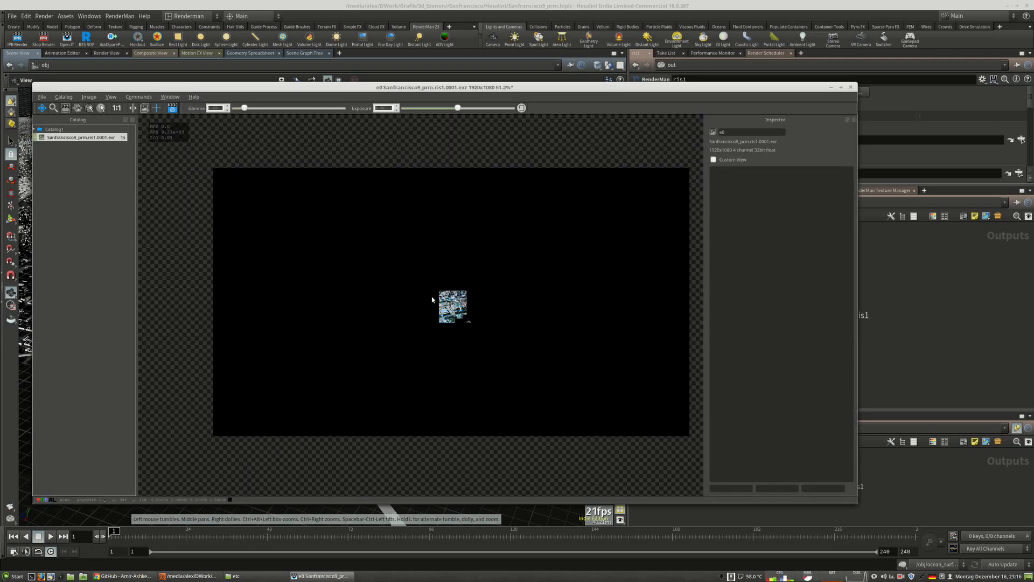
Examine the rendering city image in the viewer, both close up and as a whole frame.
scroll(386, 265, "up", 3)
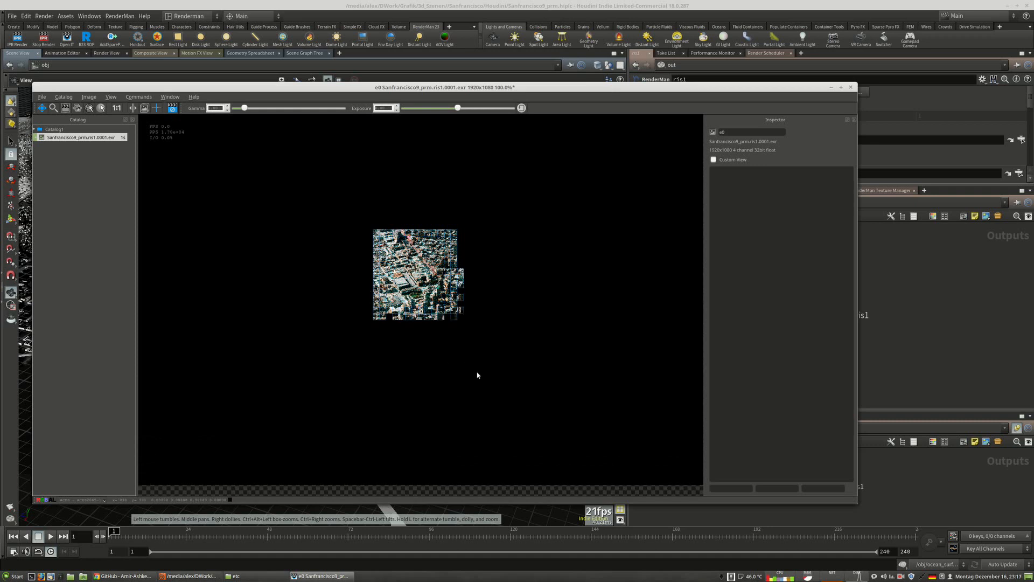
scroll(476, 376, "down", 1)
scroll(426, 293, "up", 1)
scroll(487, 360, "down", 1)
scroll(423, 295, "up", 1)
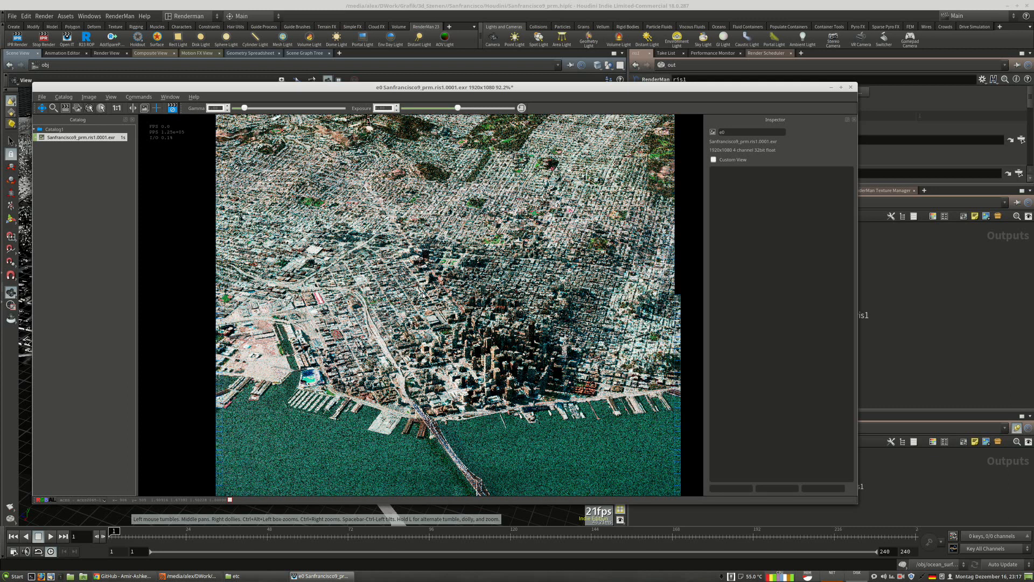
scroll(354, 296, "down", 1)
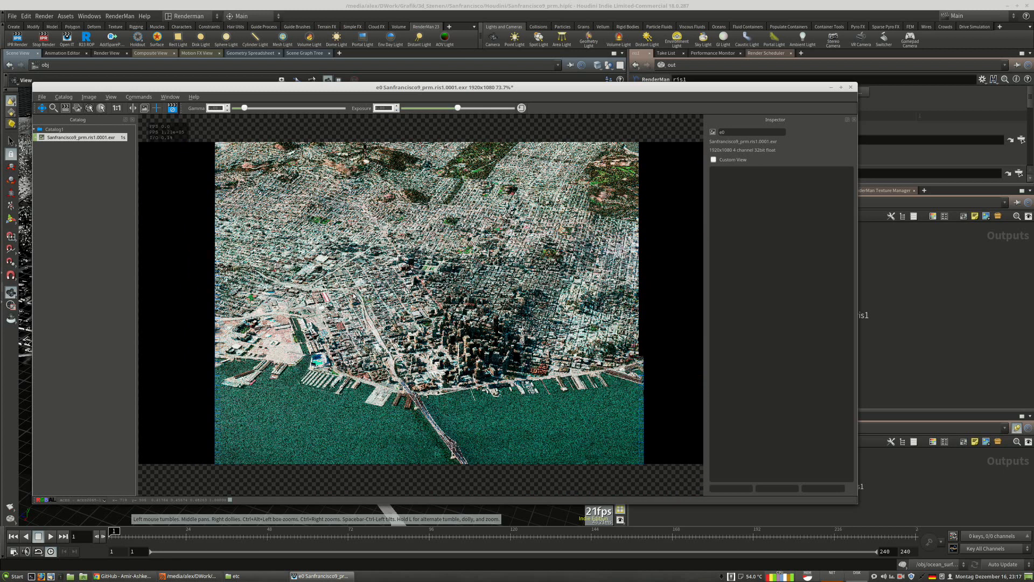
scroll(354, 296, "up", 1)
left_click_drag(153, 87, 164, 77)
scroll(368, 204, "down", 1)
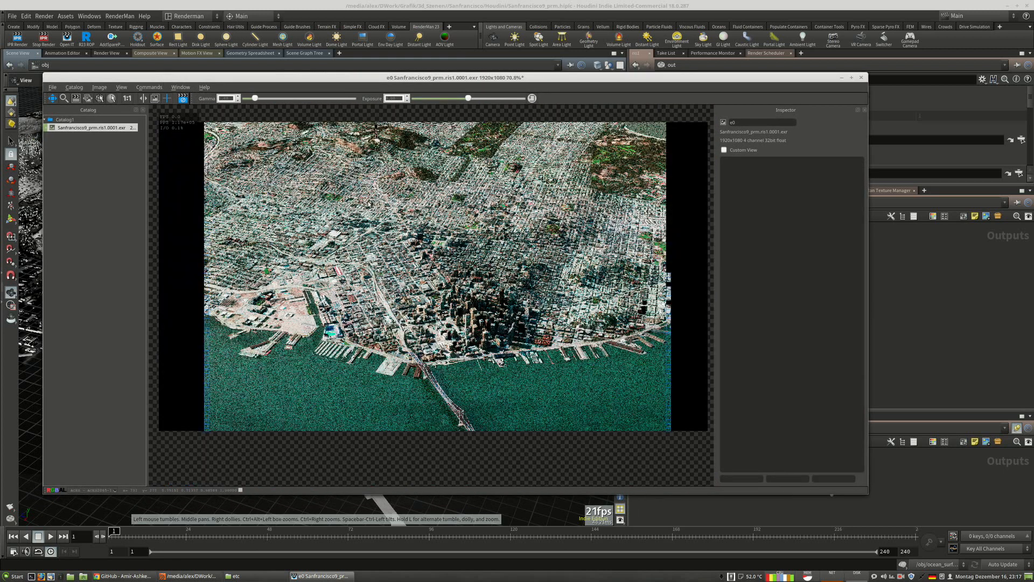
Try the ACES - ACEScg, ARRI V3 LogC (EI400) Wide Gamut and lin_alexawide colour spaces on the rendered image.
left_click(100, 490)
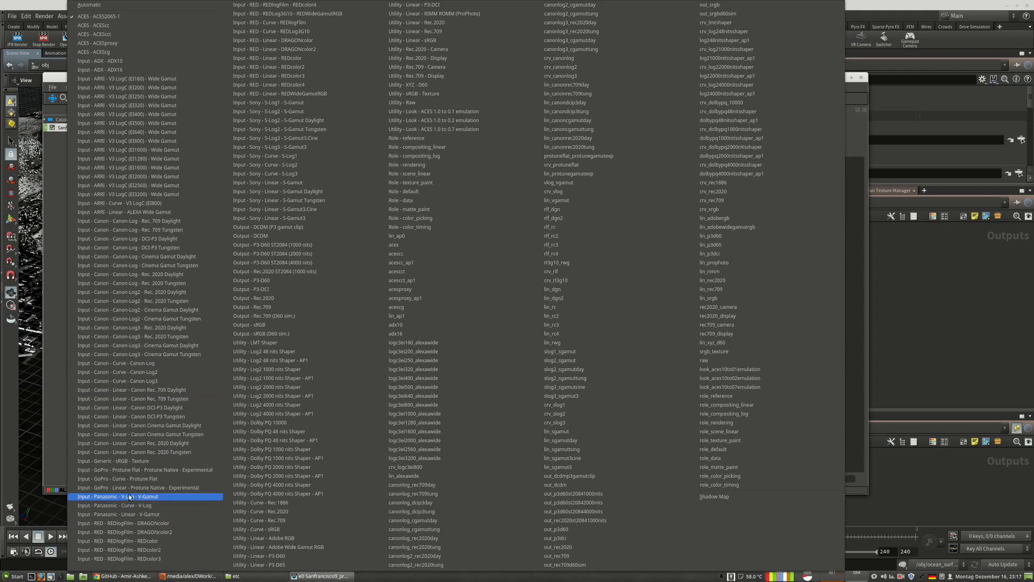
left_click(108, 52)
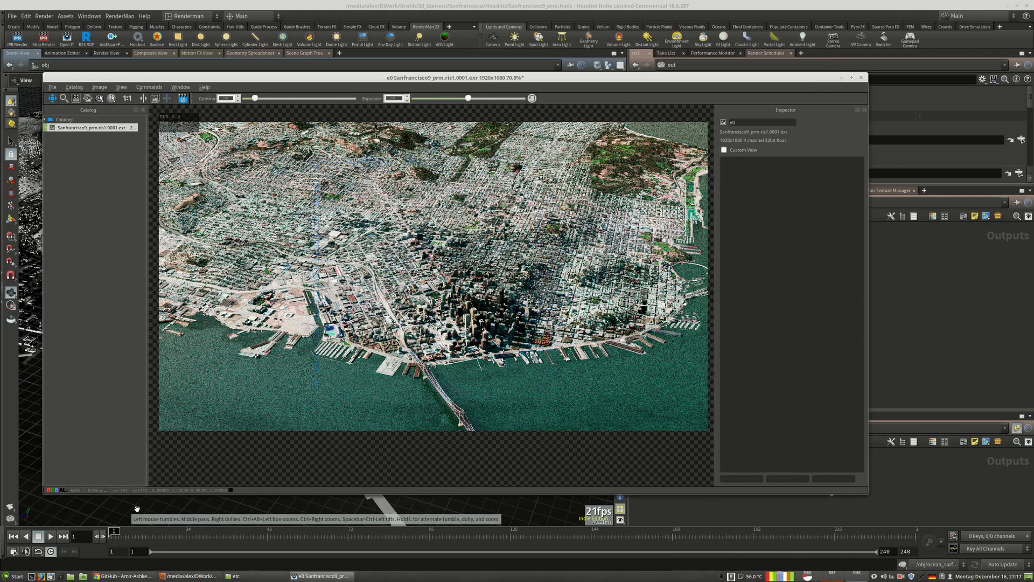
left_click(71, 488)
left_click(130, 96)
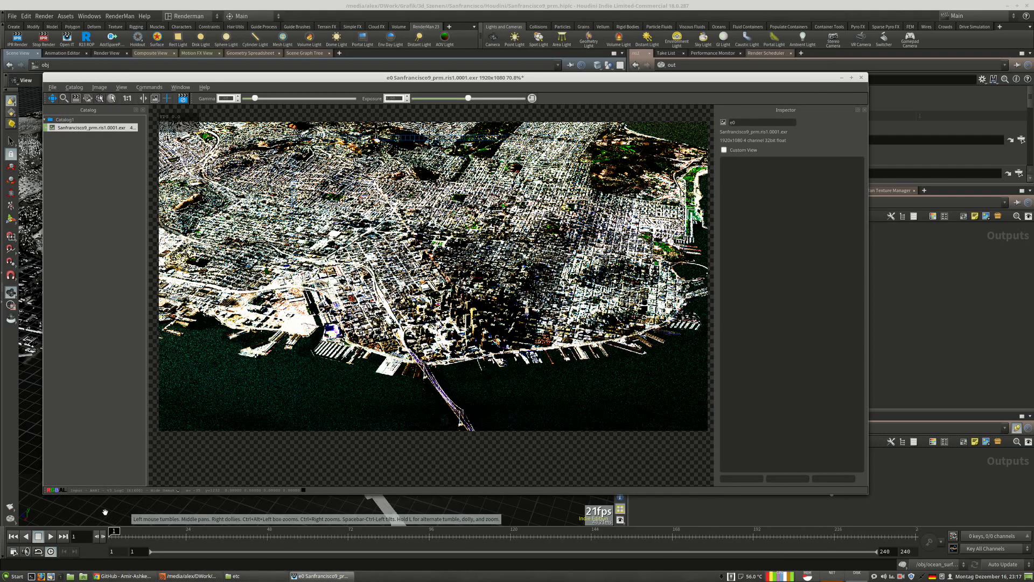
left_click(97, 489)
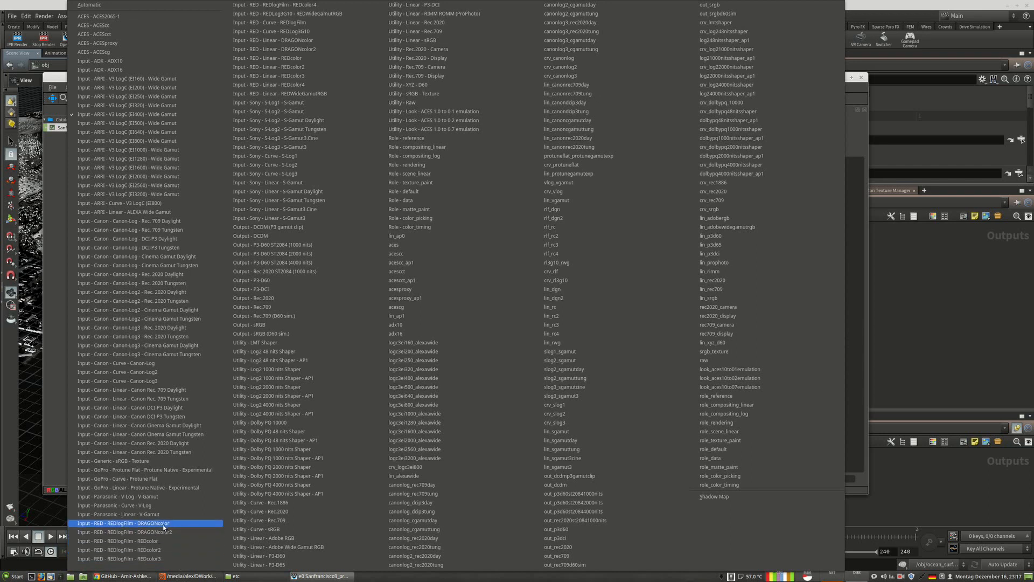
left_click(429, 475)
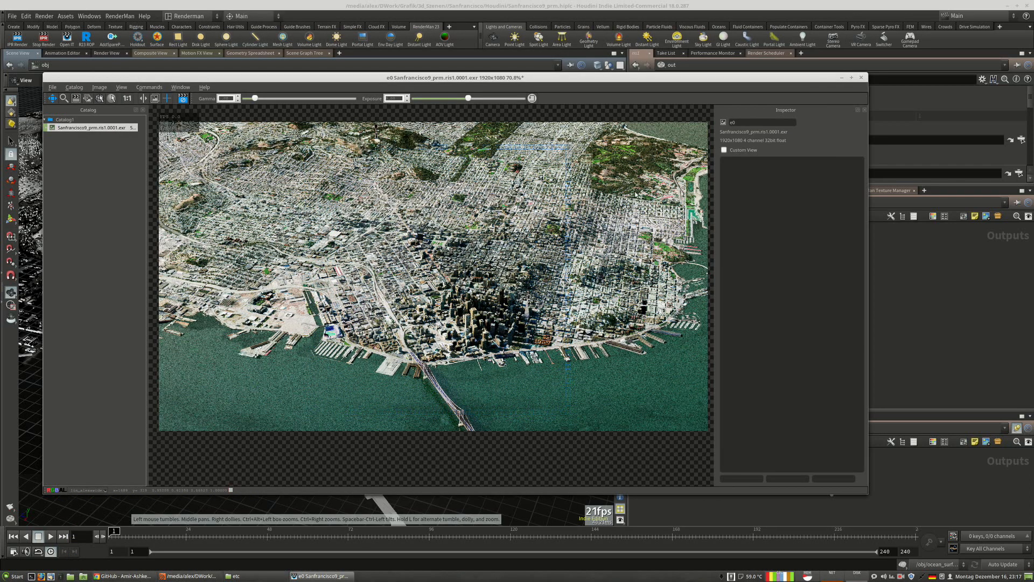
Examine the render's buildings, parks and shoreline in detail and in full frame.
scroll(634, 156, "up", 3)
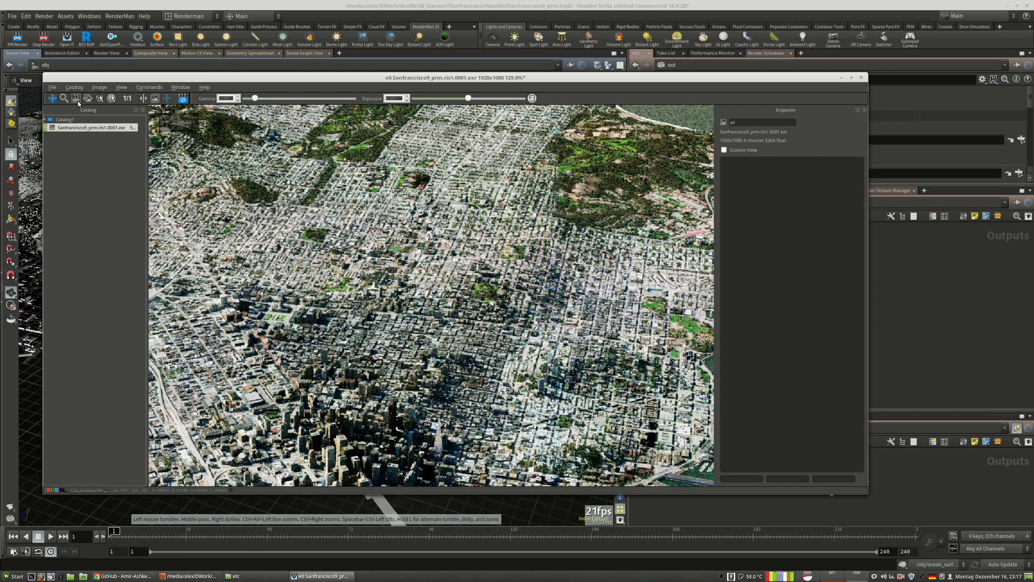
left_click(77, 100)
left_click(11, 141)
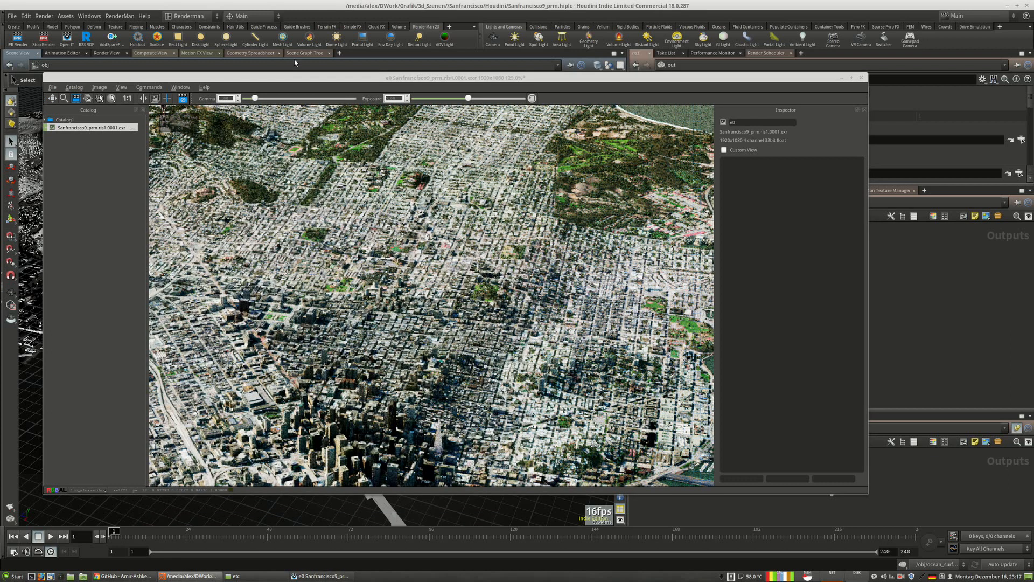
left_click_drag(368, 80, 329, 95)
scroll(376, 260, "down", 5)
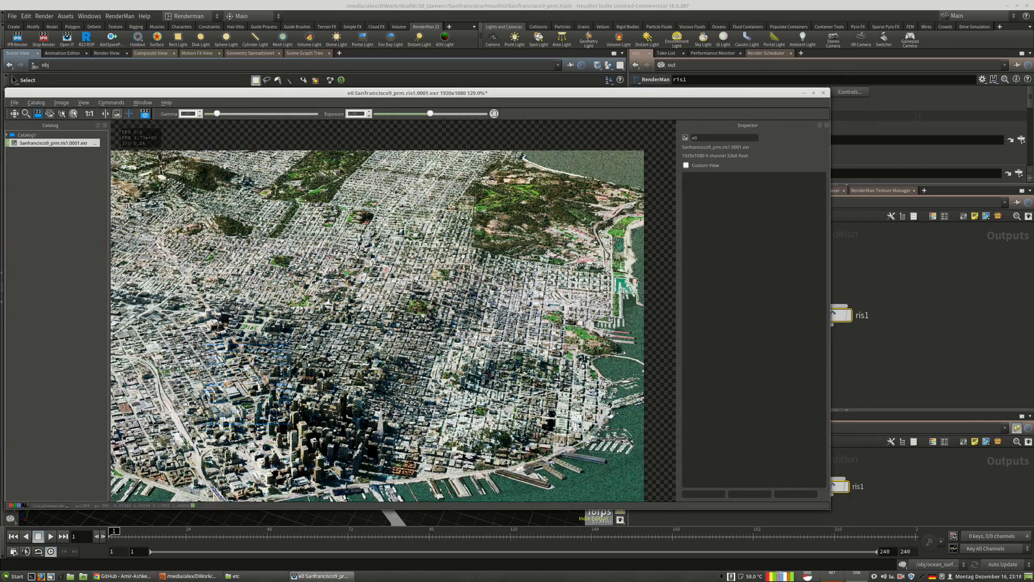
scroll(343, 429, "up", 4)
scroll(461, 312, "down", 2)
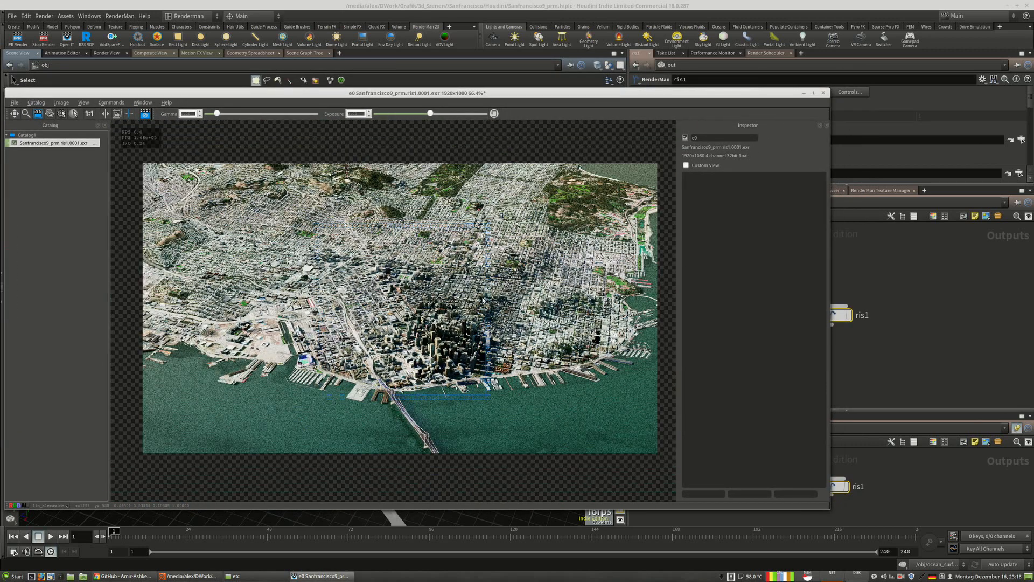
Kill the running /out/ris1 background render in the Render Scheduler.
left_click_drag(689, 98, 685, 184)
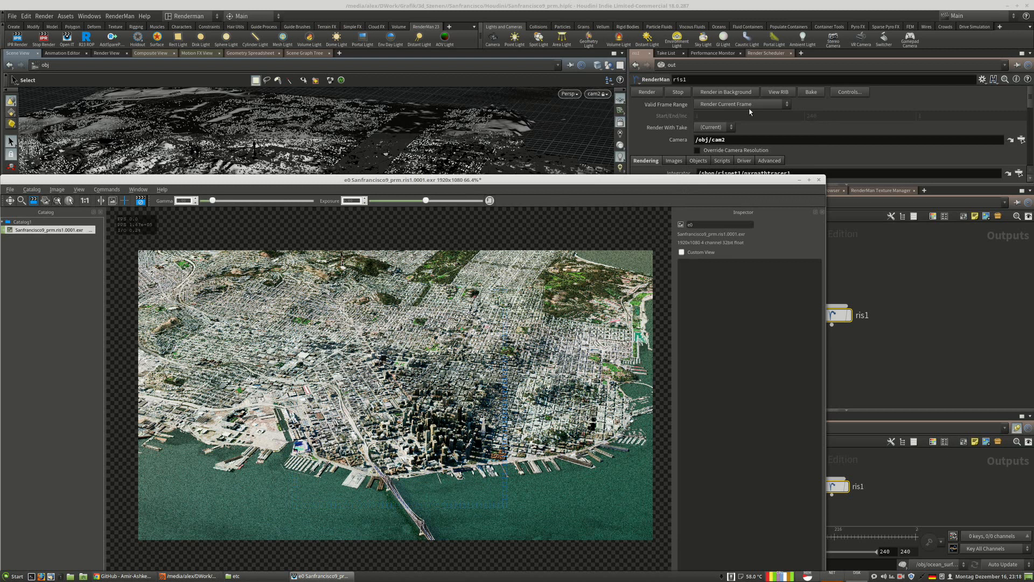
left_click(760, 54)
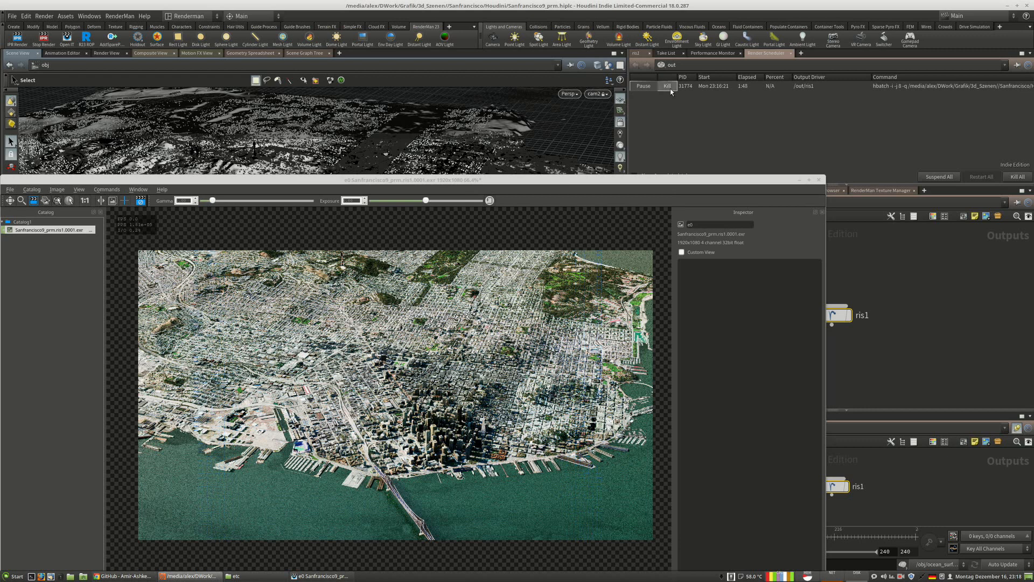
left_click(670, 88)
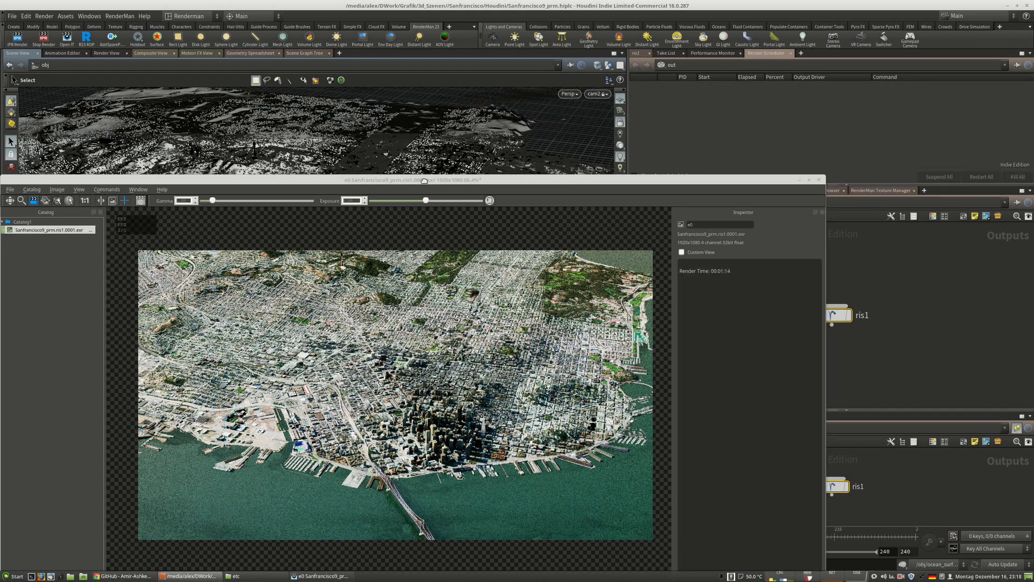
Inspect the stopped city render up close and in full frame.
left_click_drag(424, 181, 443, 109)
scroll(426, 308, "up", 5)
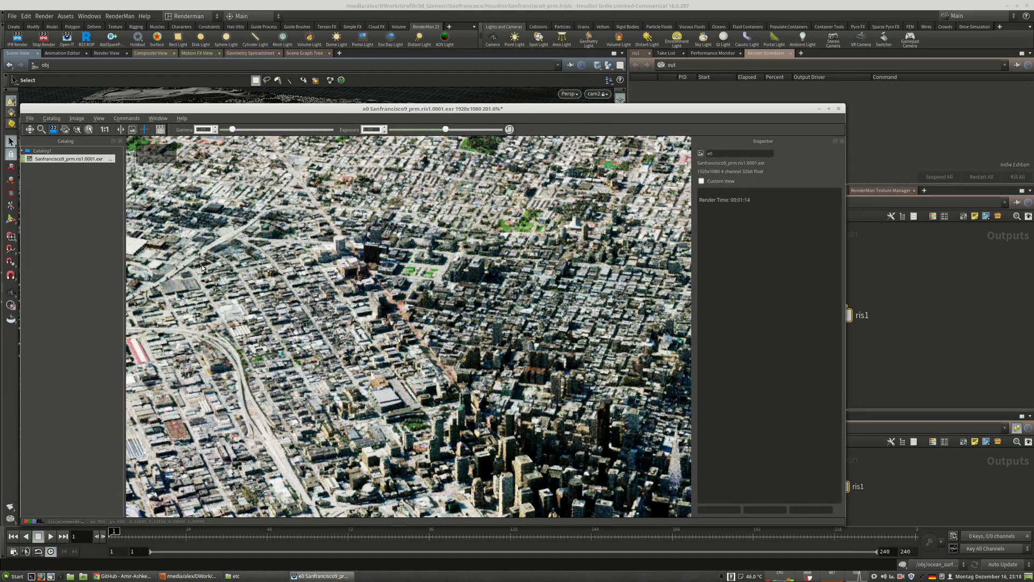
scroll(202, 267, "down", 3)
scroll(477, 404, "up", 2)
scroll(545, 336, "down", 3)
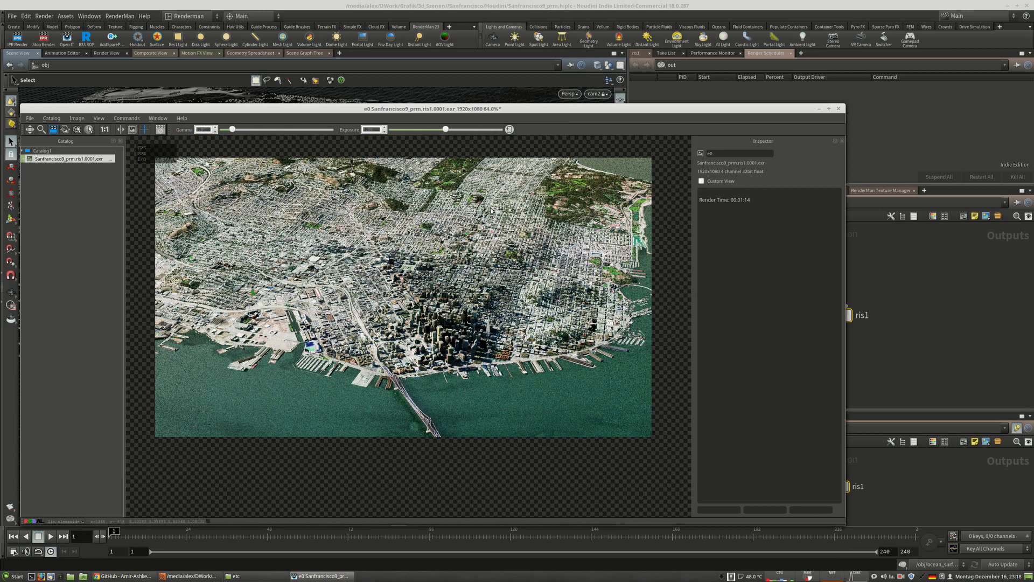
scroll(385, 206, "up", 1)
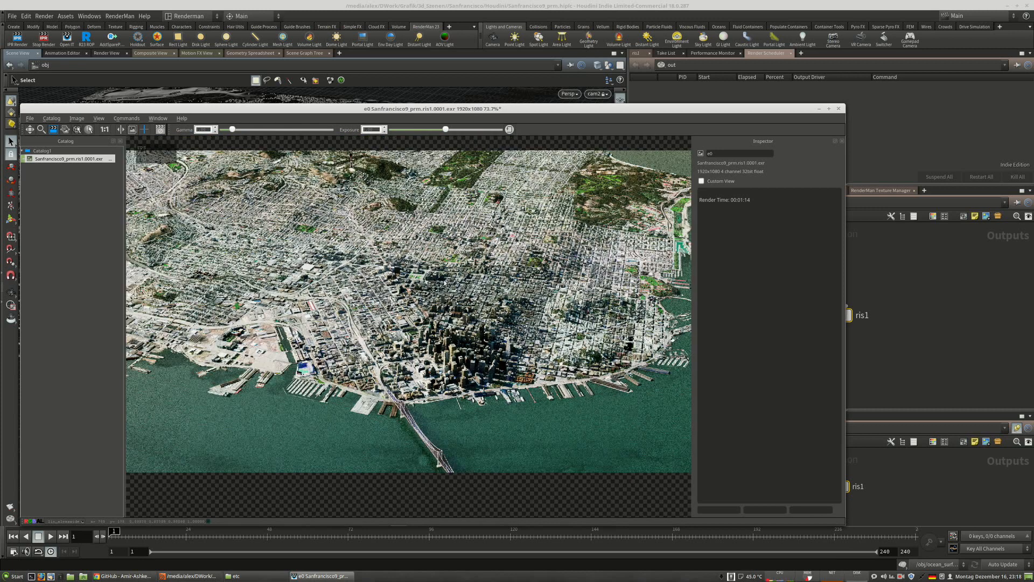
scroll(542, 318, "down", 2)
scroll(448, 279, "up", 1)
Set the rendered image's colour space to ACES - ACEScg and reposition the viewer window.
left_click(63, 521)
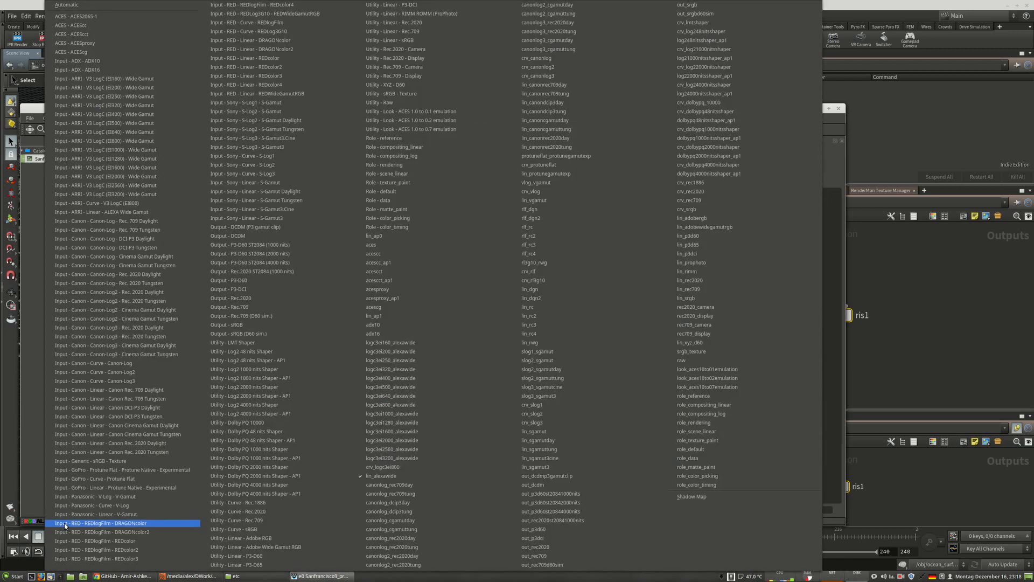
left_click(76, 55)
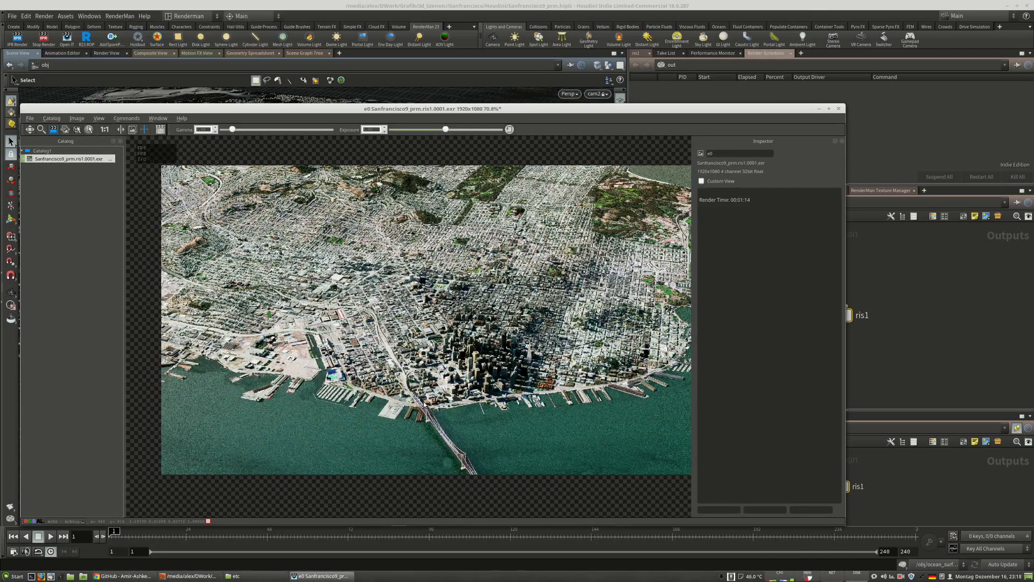
left_click_drag(151, 111, 179, 97)
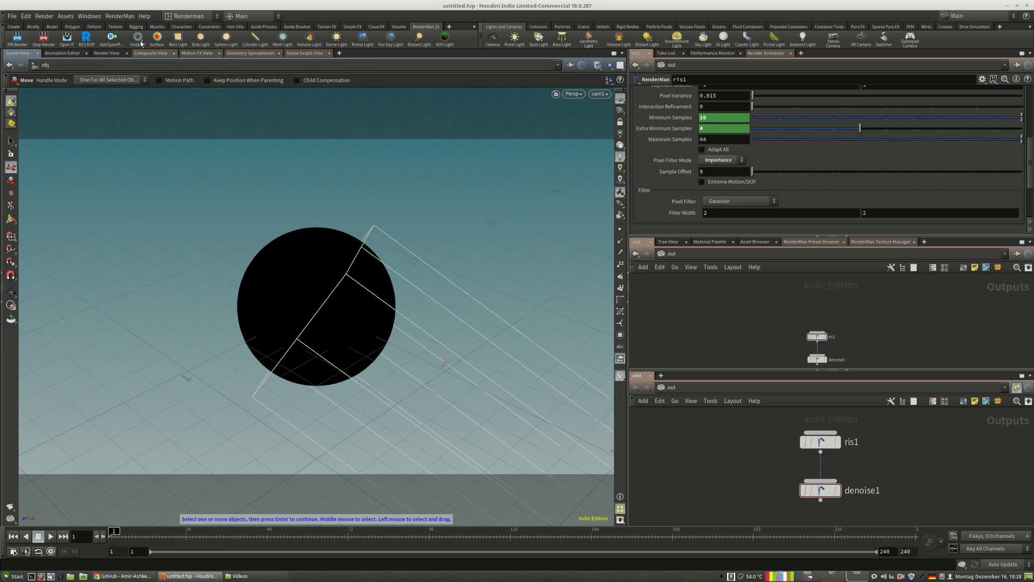
Switch to the file manager and open the caches/rman_caches folder on CacheDisk.
left_click(44, 47)
mouse_move(266, 579)
left_click(258, 576)
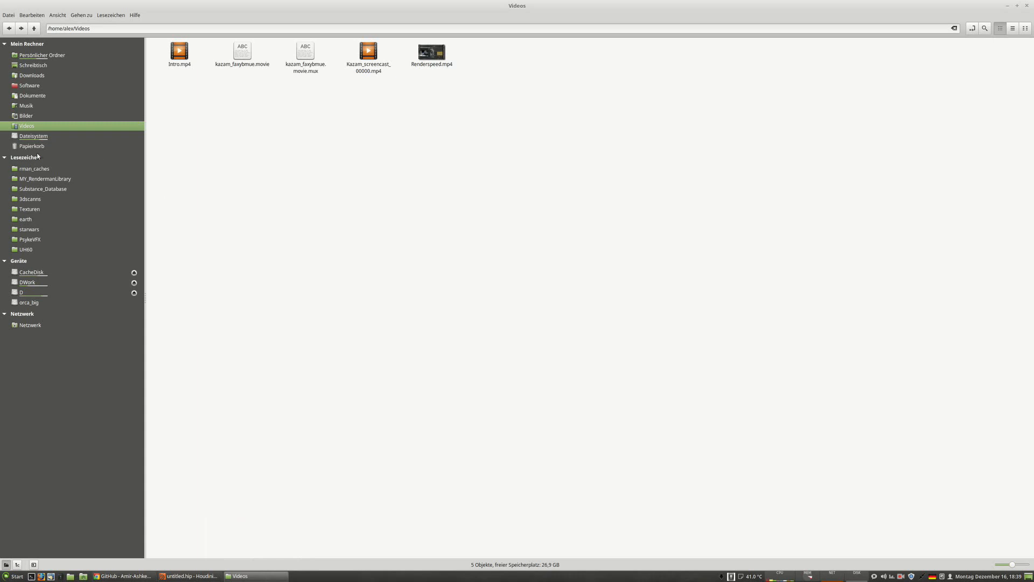
left_click(32, 274)
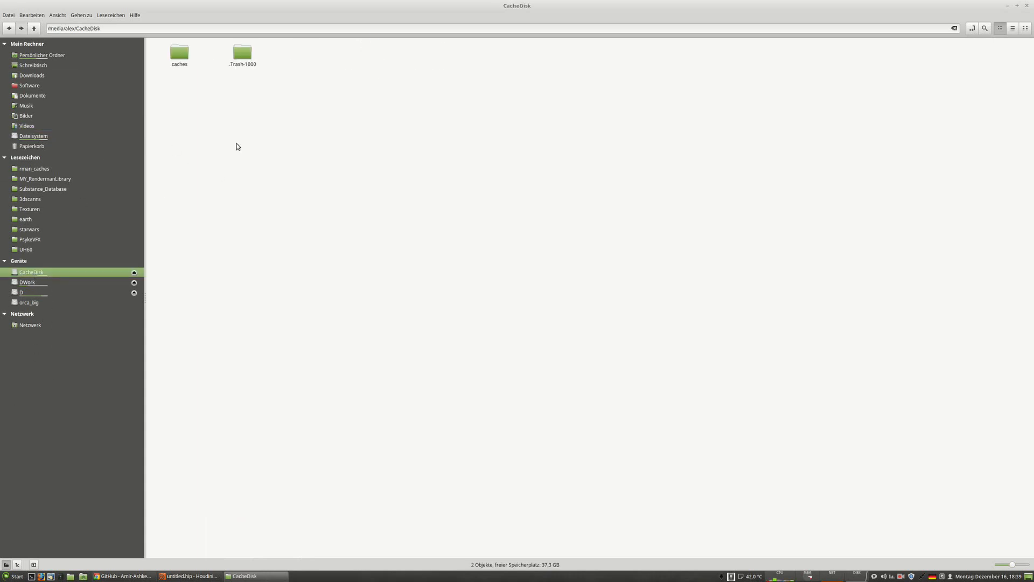
double_click(178, 57)
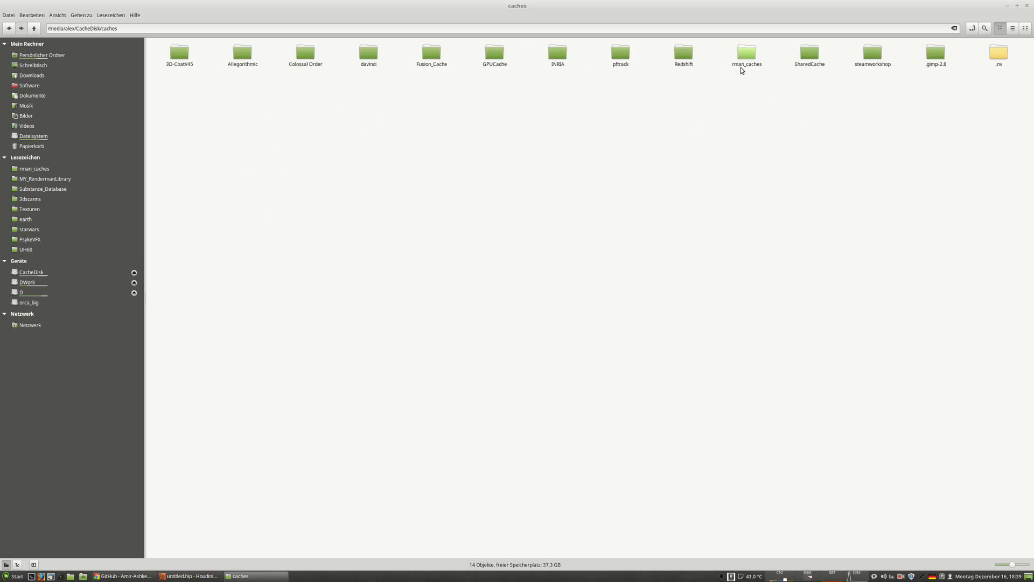
double_click(744, 59)
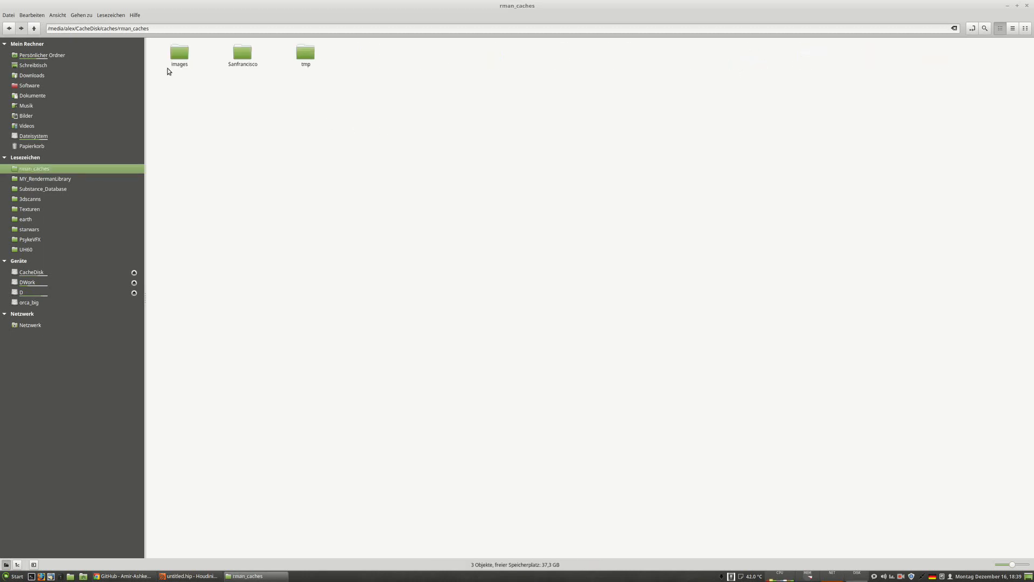
Examine the images and tmp folders inside rman_caches.
left_click(180, 53)
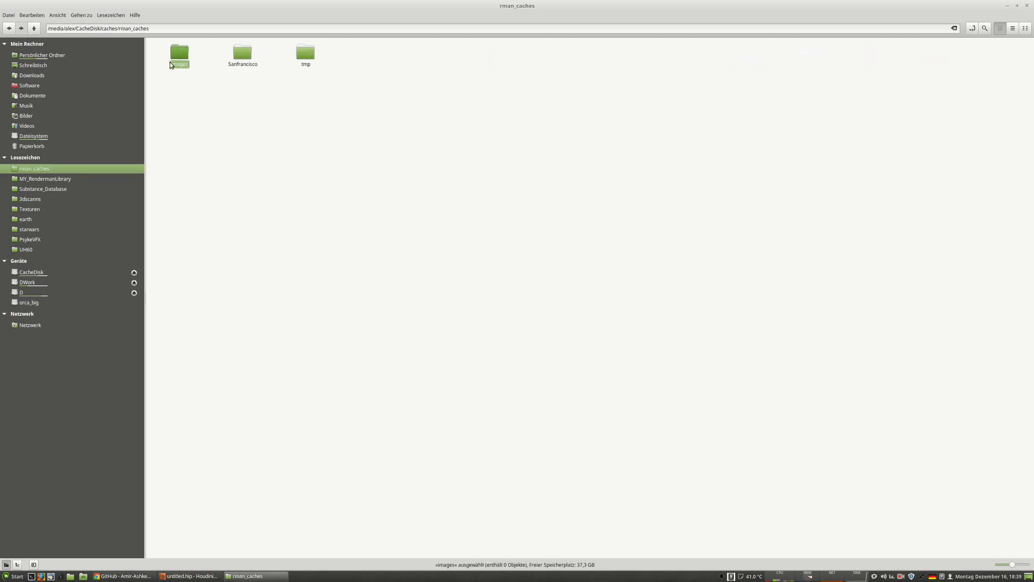
left_click(302, 53)
left_click(184, 51)
left_click(309, 51)
left_click(183, 54)
left_click(305, 53)
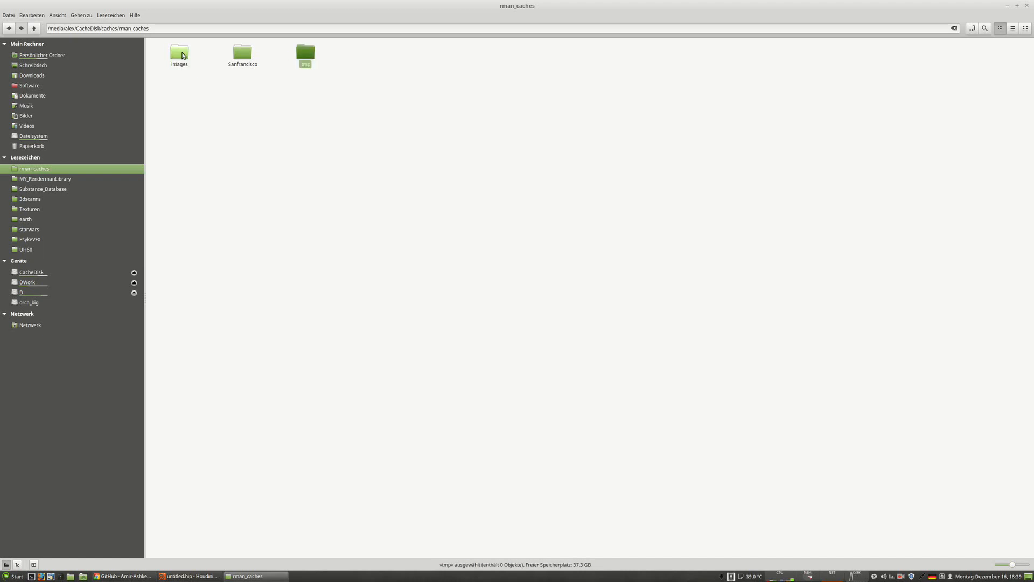
left_click(183, 53)
left_click(307, 55)
left_click(181, 53)
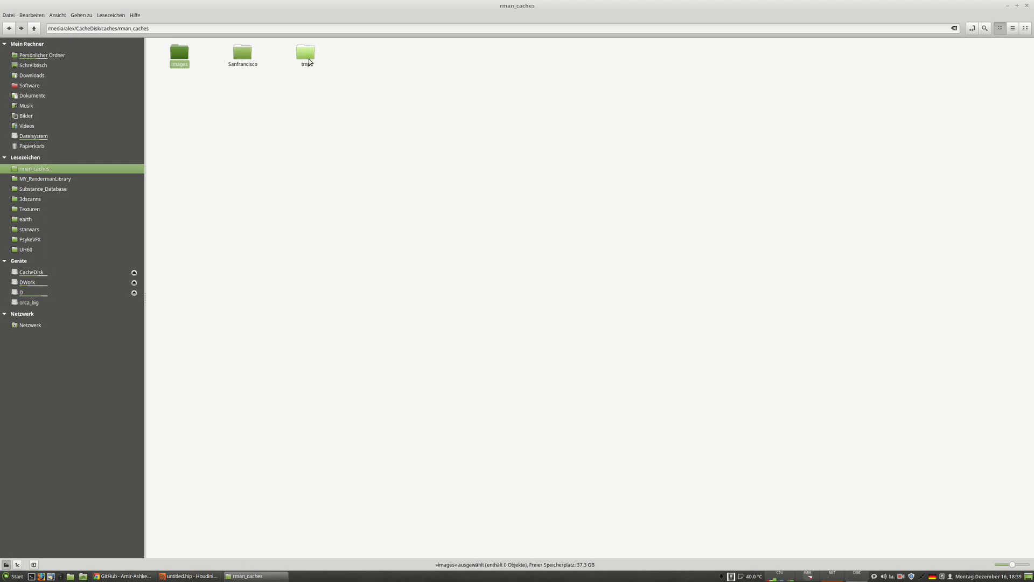
left_click(303, 57)
left_click(187, 76)
left_click(183, 51)
left_click(261, 152)
left_click(180, 52)
left_click(252, 213)
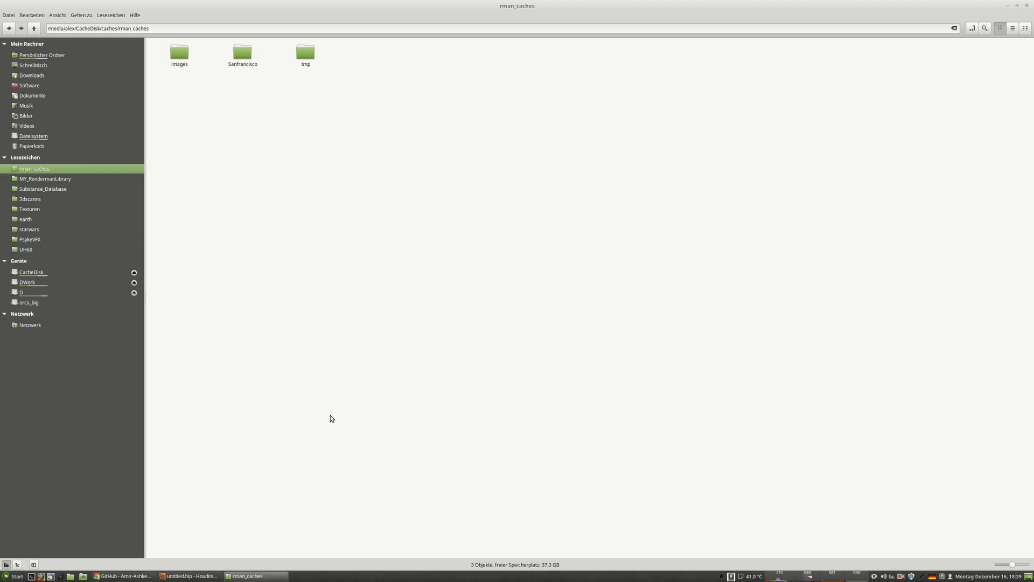
Examine the contents of the system's /tmp folder and return to the file system root.
left_click(34, 136)
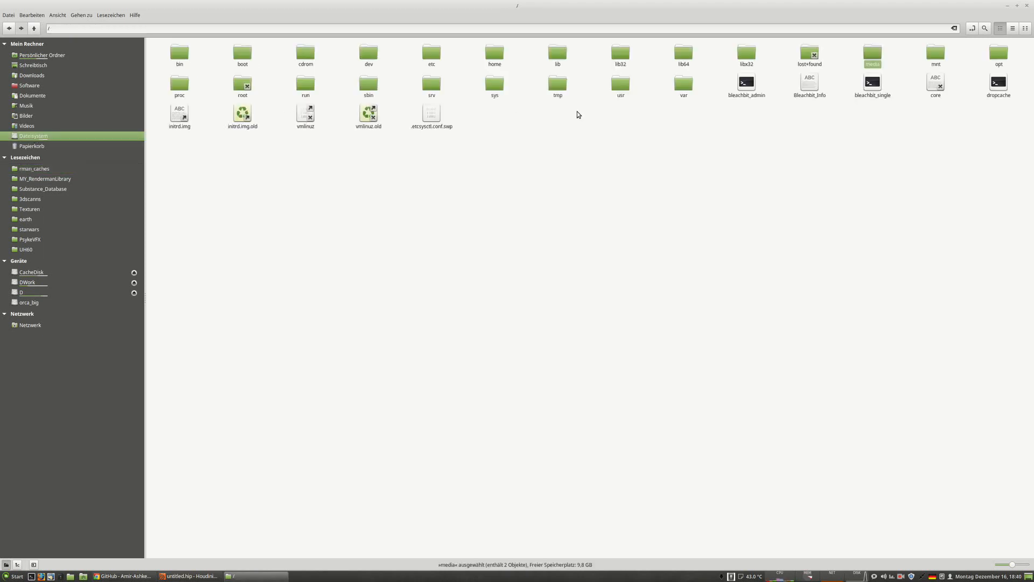
double_click(558, 81)
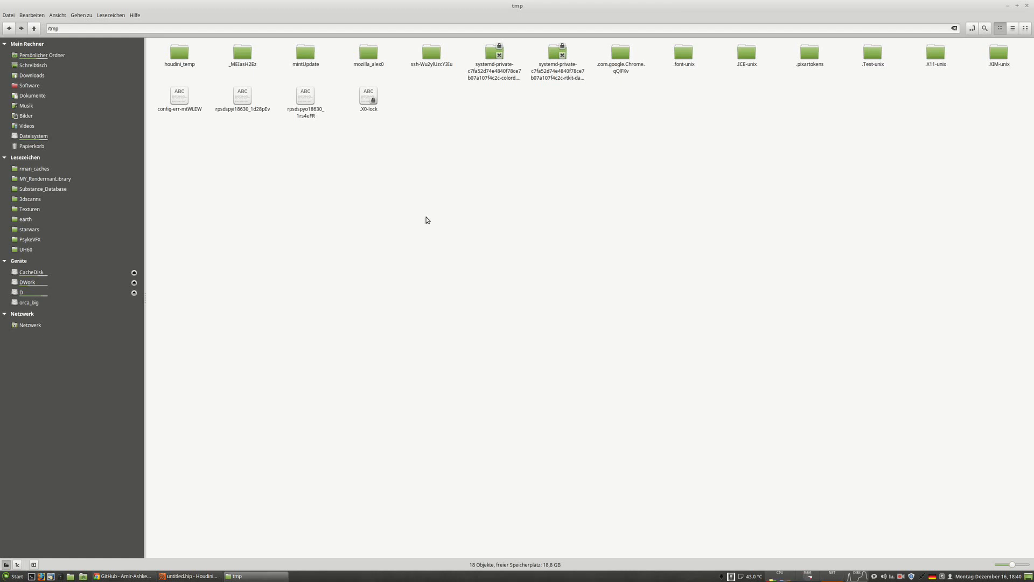
mouse_move(963, 127)
left_mouse_down()
mouse_move(350, 30)
mouse_move(172, 39)
mouse_move(835, 92)
mouse_move(963, 127)
left_mouse_up()
left_click_drag(1015, 100, 550, 222)
left_click_drag(163, 153, 608, 269)
left_click(39, 137)
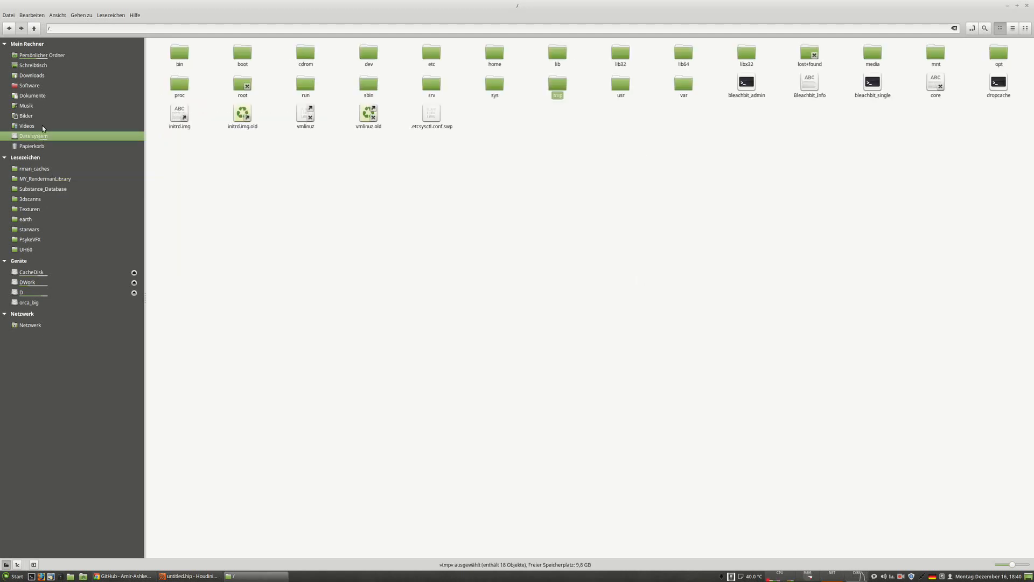
Open the opt/pixar/RenderManProServer-23.0 folder from the file system root and examine its lib subfolder.
left_click(467, 201)
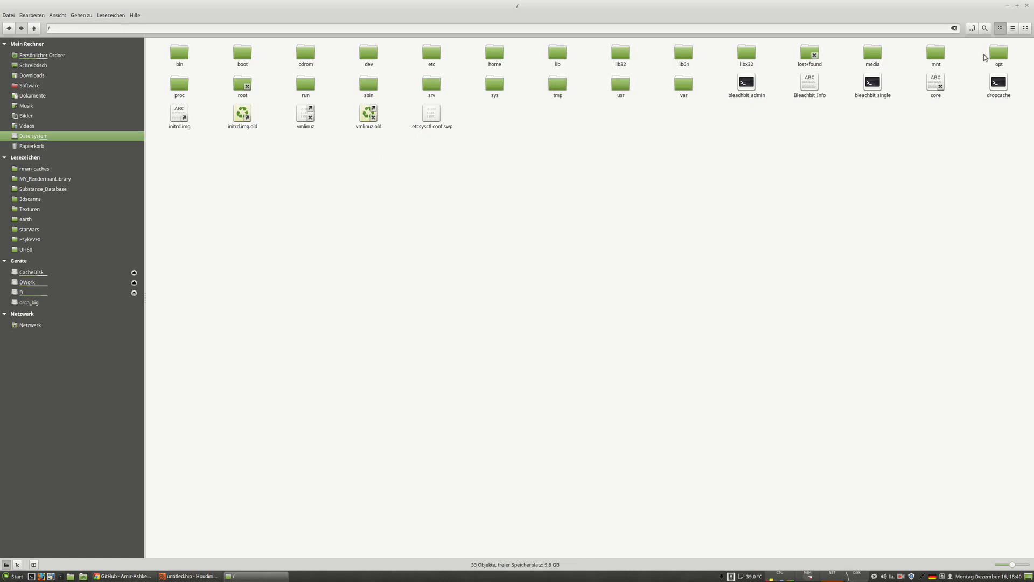
double_click(998, 53)
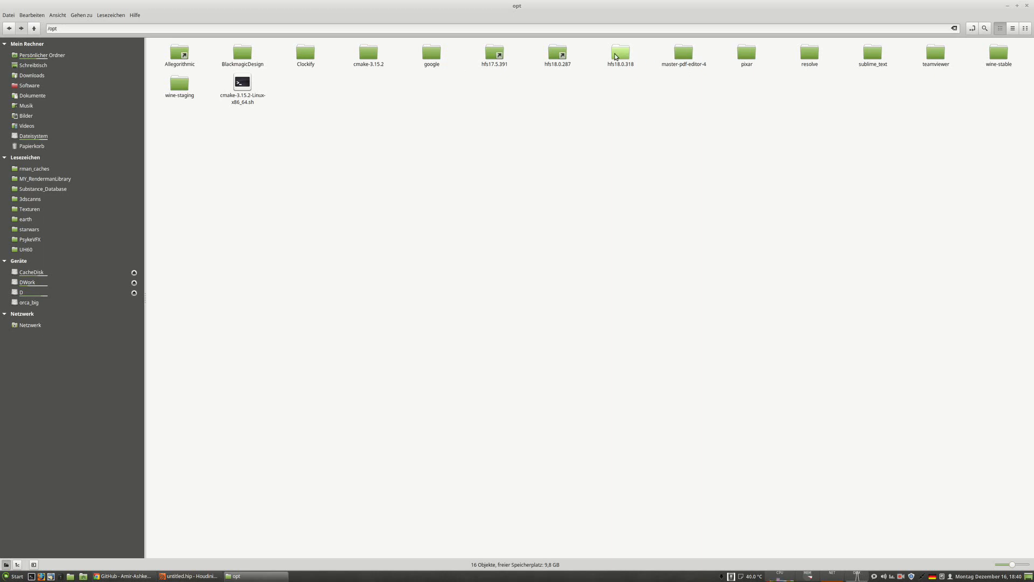
left_click(752, 56)
double_click(752, 56)
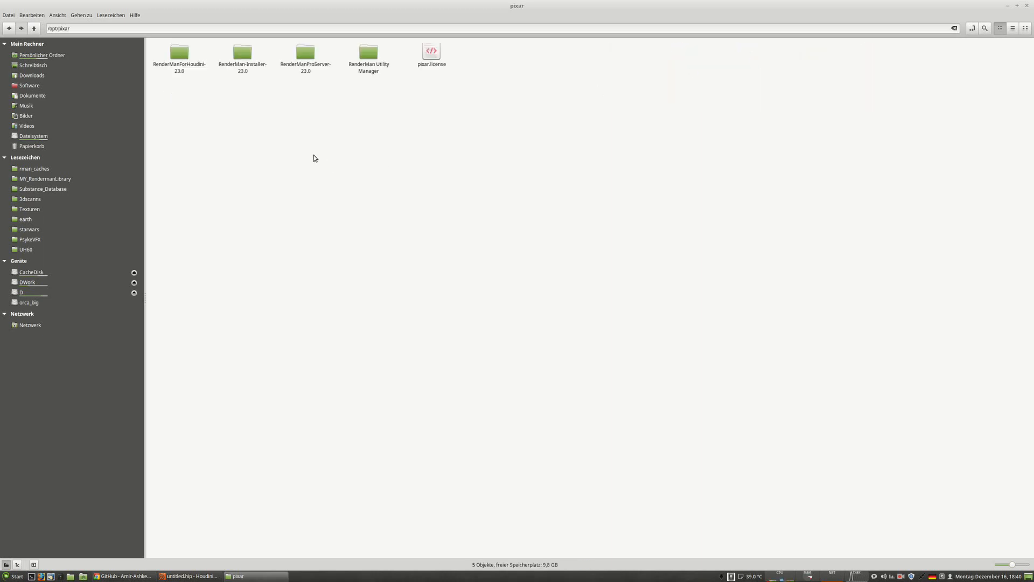
double_click(305, 52)
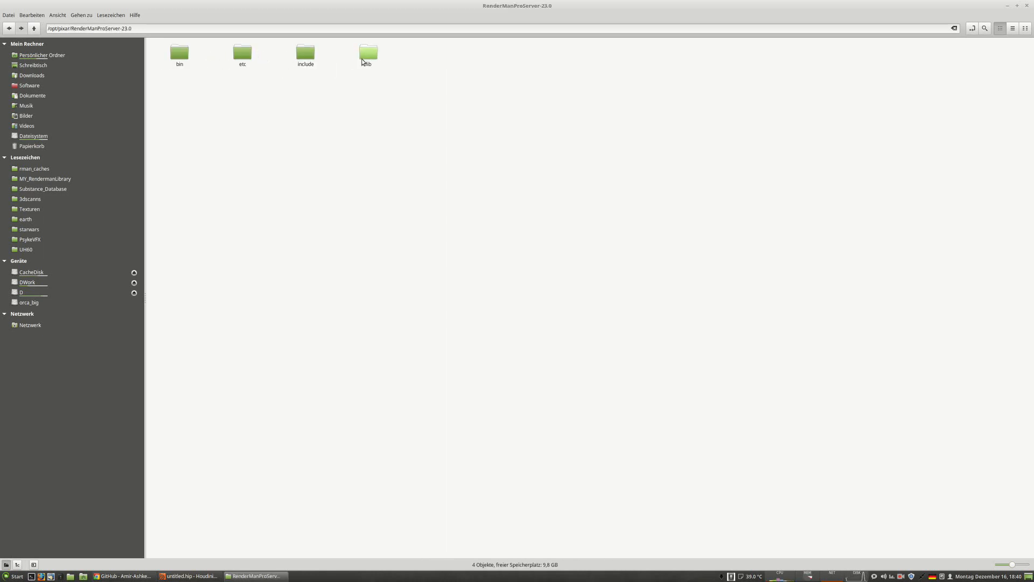
double_click(367, 56)
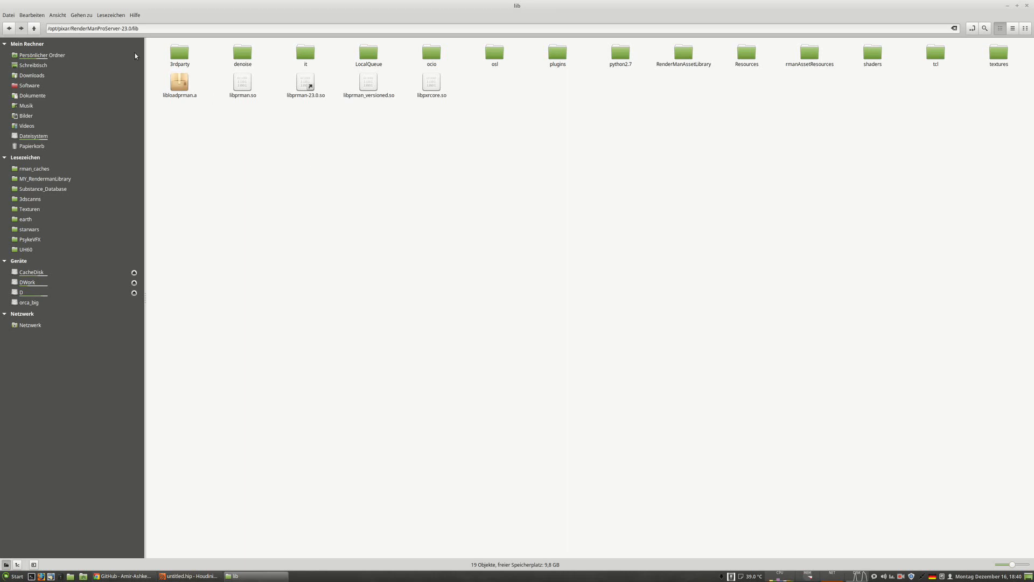
Open it.ini from the RenderManProServer-23.0 etc folder in Sublime Text and close the other open file.
left_click(34, 28)
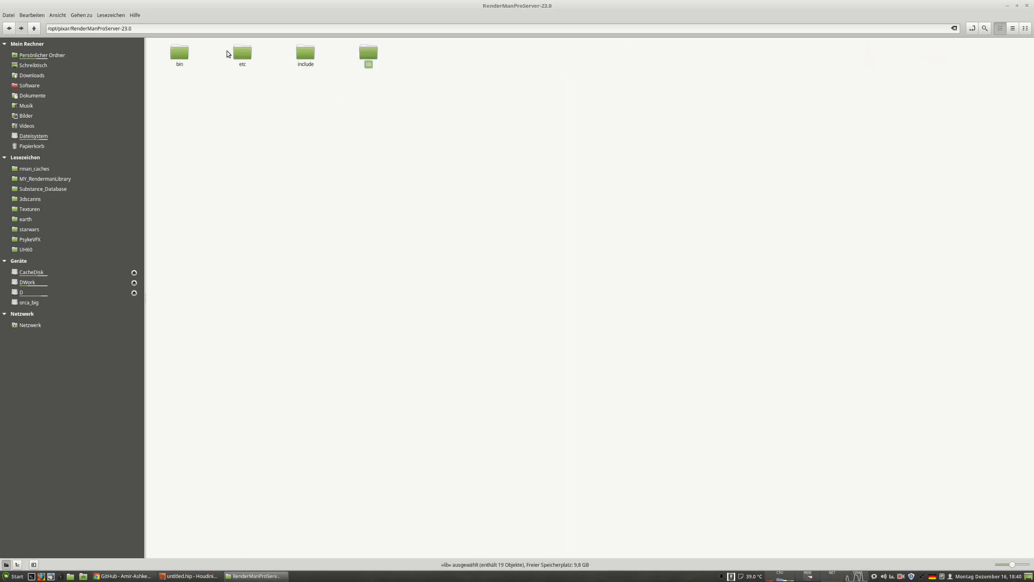
double_click(240, 51)
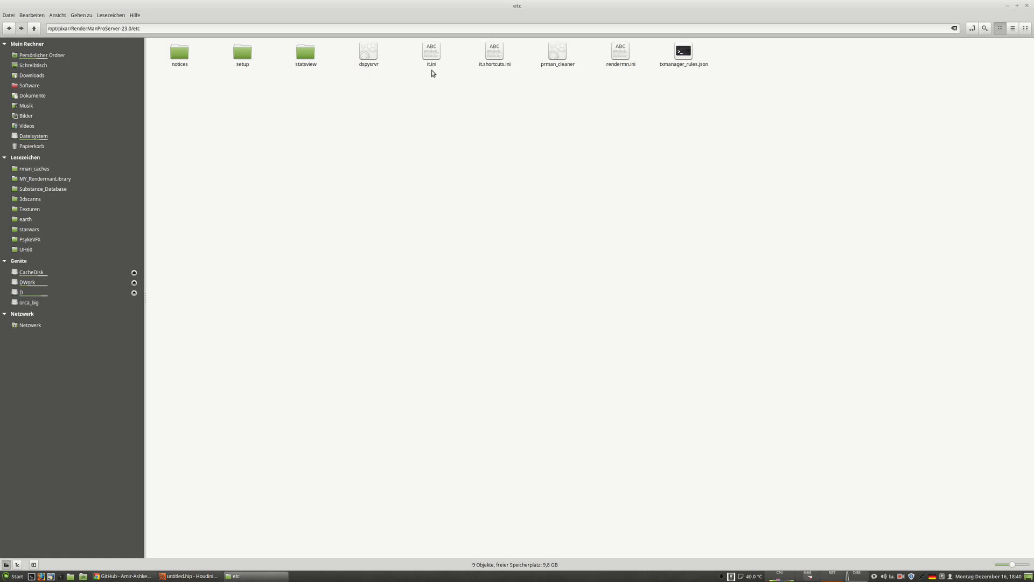
double_click(431, 54)
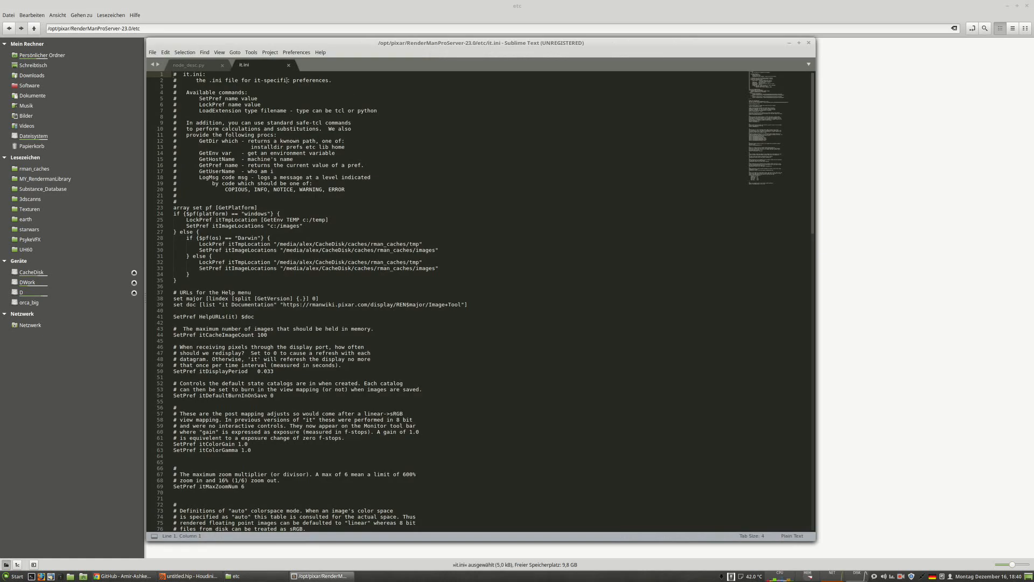
left_click(223, 66)
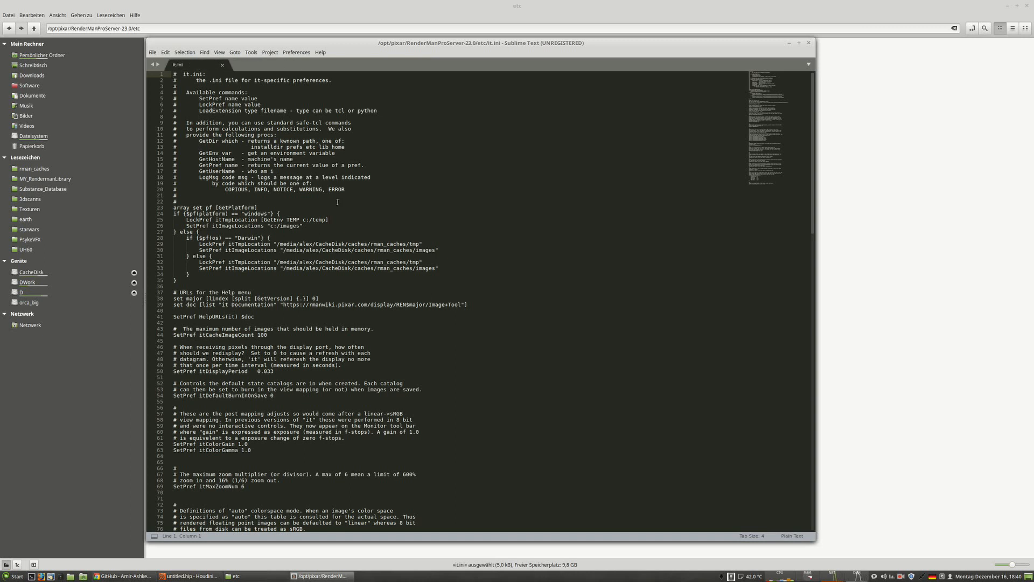
Examine the Windows branch of it.ini, highlighting its itTmpLocation and itImageLocations lines.
left_click_drag(176, 280, 202, 281)
left_click_drag(194, 231, 206, 233)
left_click_drag(303, 226, 186, 219)
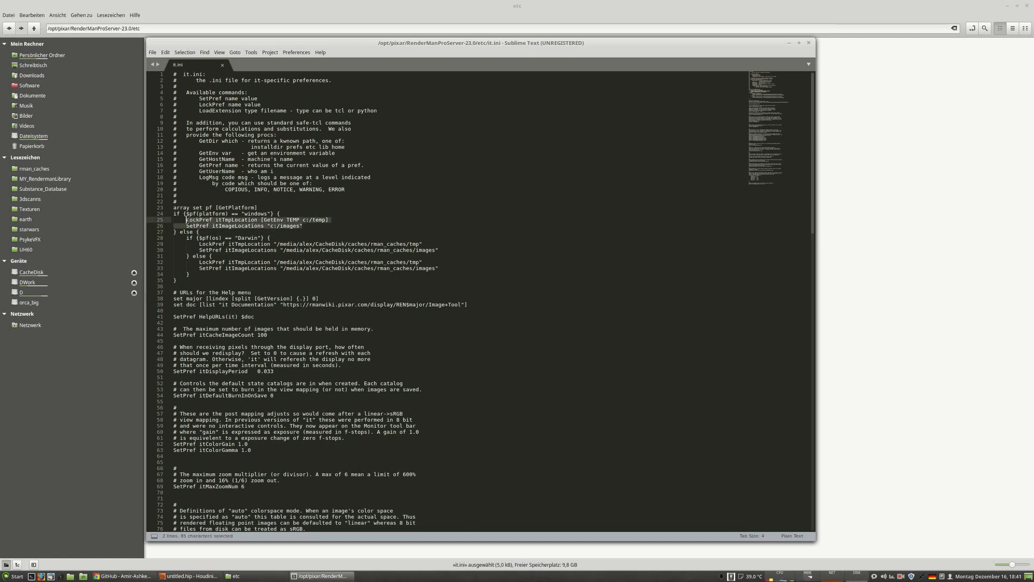
double_click(247, 214)
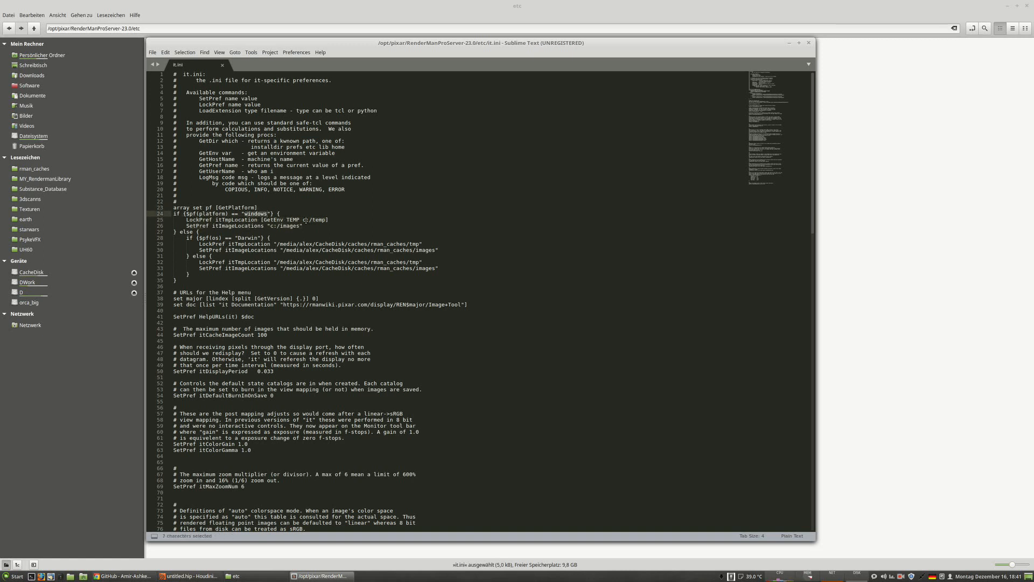
mouse_move(303, 220)
left_mouse_down()
mouse_move(322, 220)
mouse_move(270, 226)
mouse_move(302, 227)
left_mouse_up()
Examine the Darwin branch of it.ini, highlighting the itTmpLocation path that points to rman_caches/tmp.
left_click(320, 231)
left_click_drag(274, 243, 278, 243)
left_click_drag(420, 242, 424, 244)
left_click_drag(279, 250, 284, 250)
left_click(358, 239)
left_click_drag(280, 243, 419, 244)
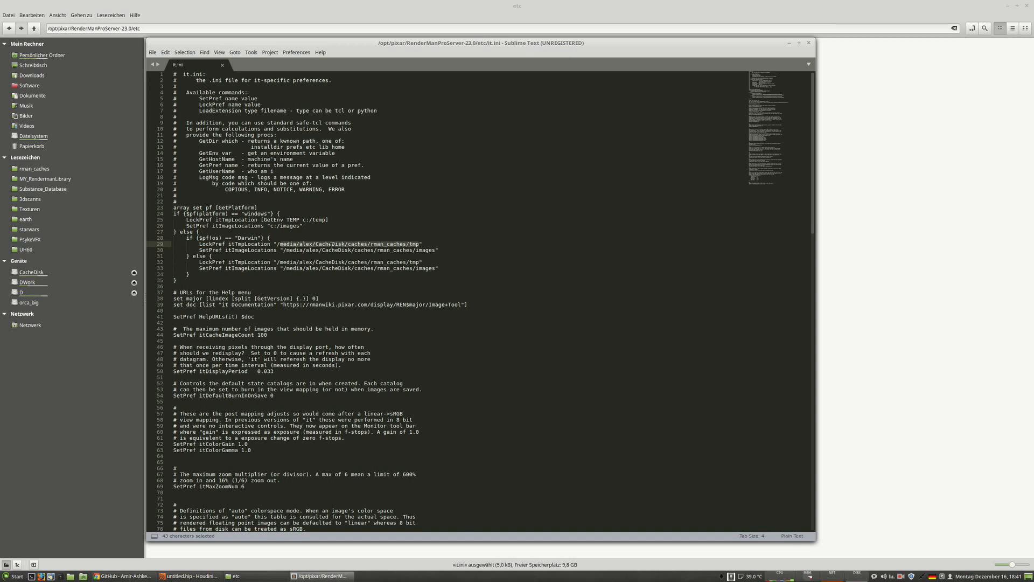
left_click(411, 243)
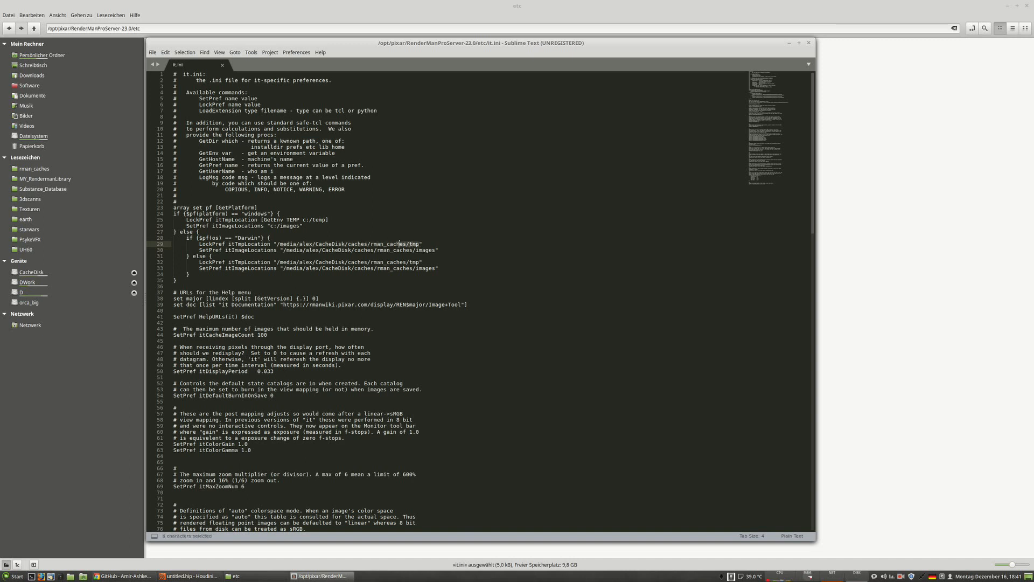
Switch to the file manager and permanently delete the .Trash-1000 folder from CacheDisk.
left_click(39, 272)
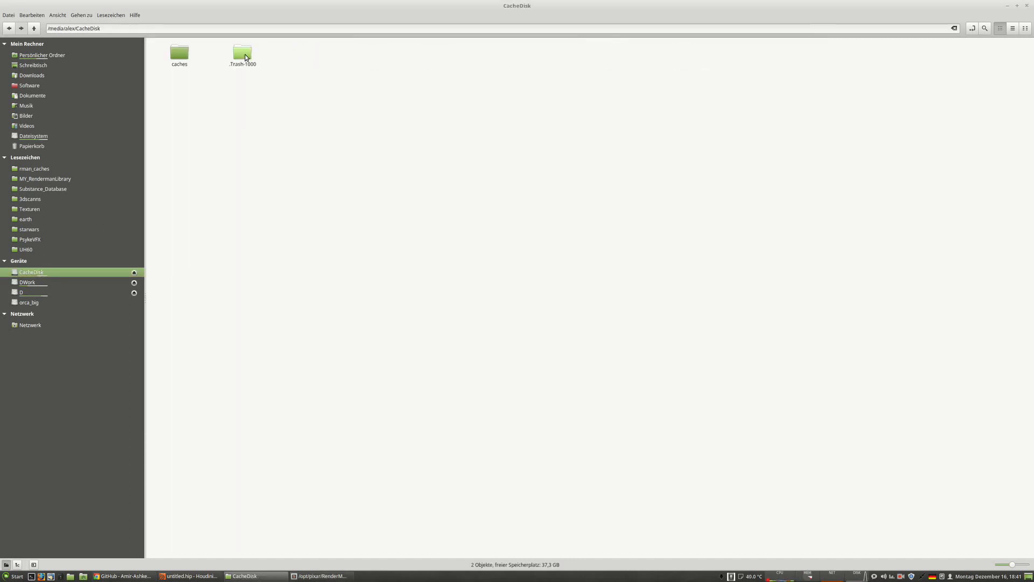
left_click(242, 53)
key("Delete")
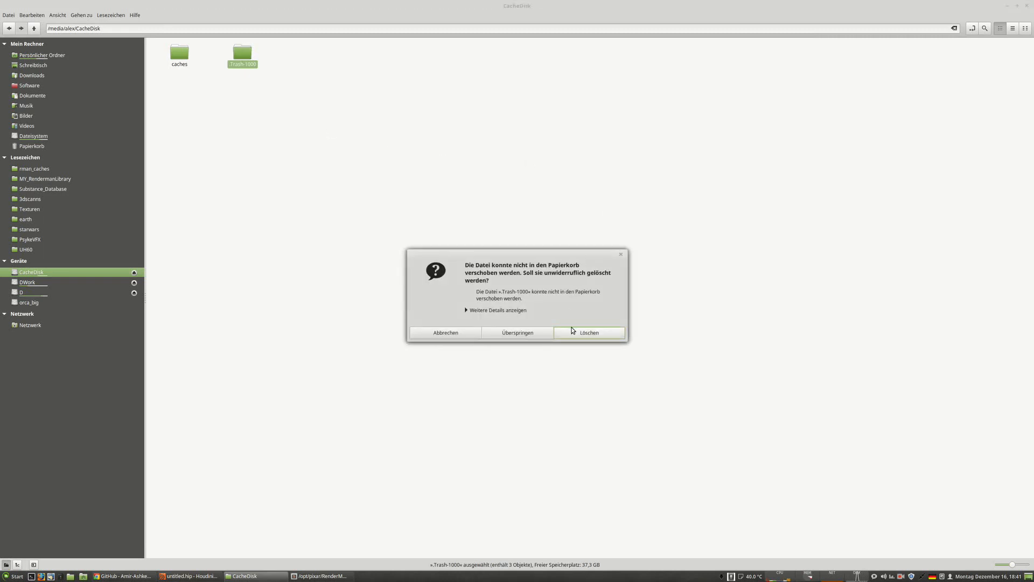
left_click(589, 332)
Inspect the tmp folder inside caches/rman_caches on CacheDisk and return to rman_caches.
double_click(178, 52)
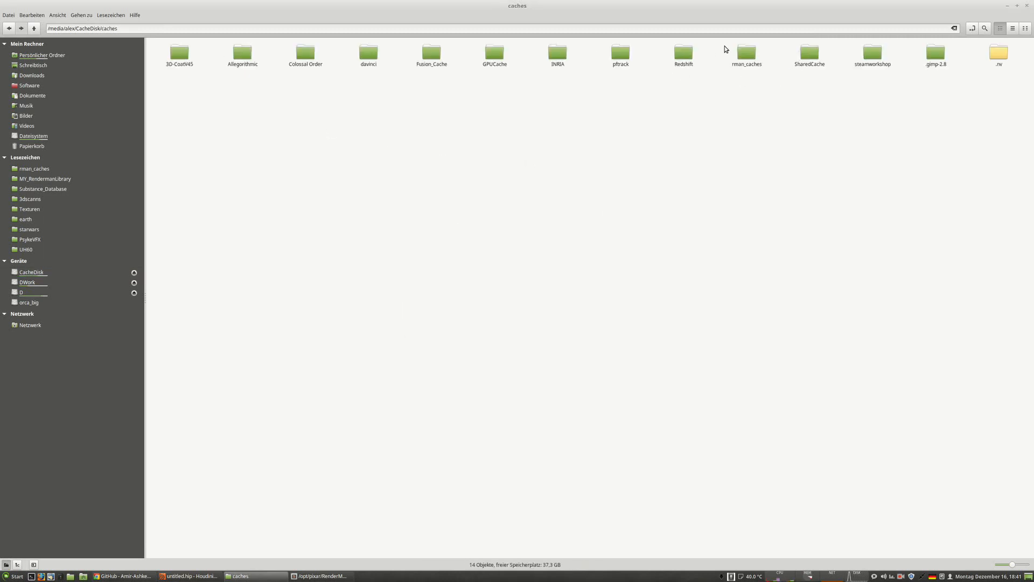
double_click(743, 49)
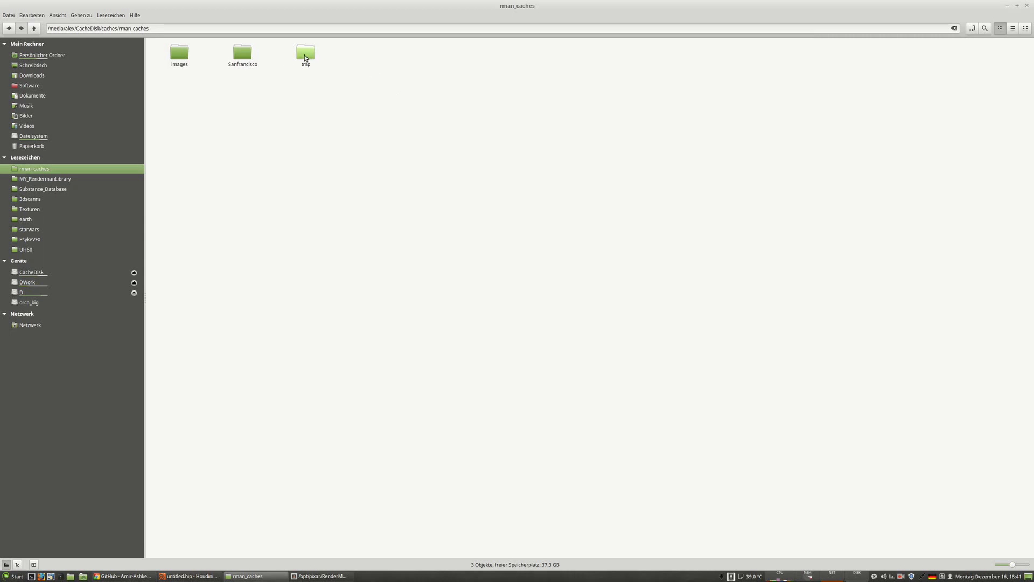
double_click(309, 52)
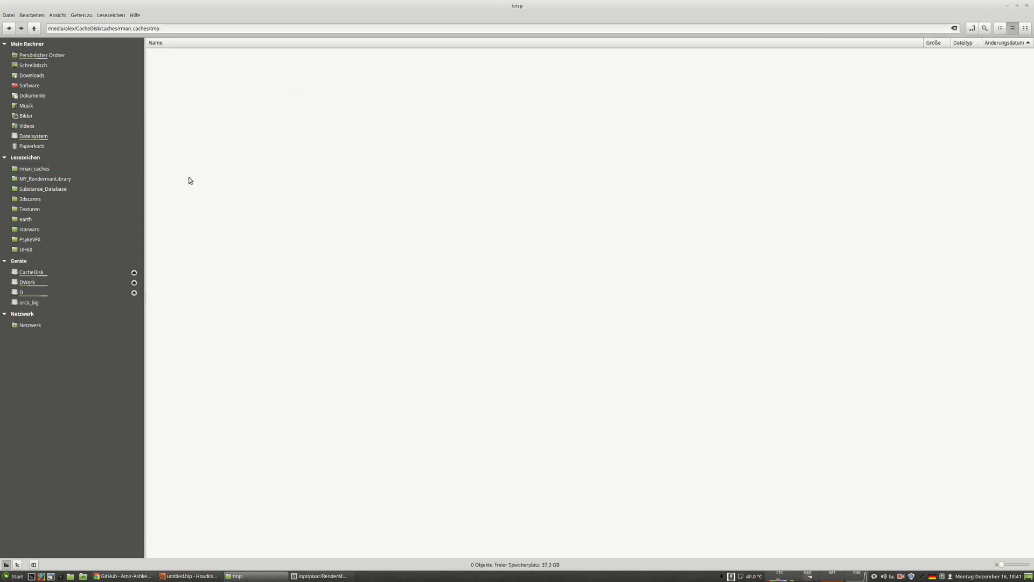
left_click(32, 26)
Compare the itImageLocations path in it.ini with the images folder in rman_caches, and return to the caches folder.
left_click(321, 575)
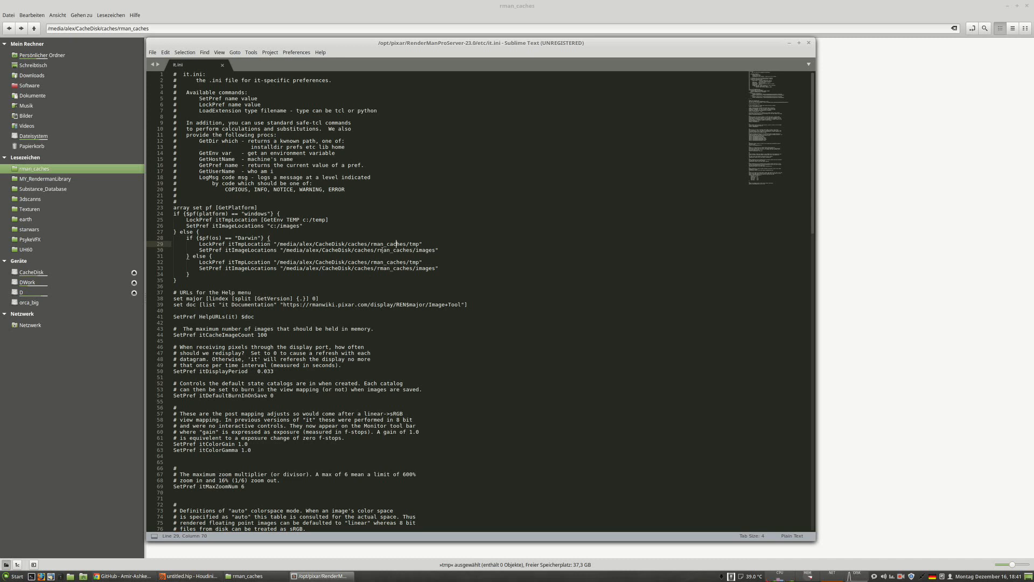
left_click_drag(377, 250, 435, 250)
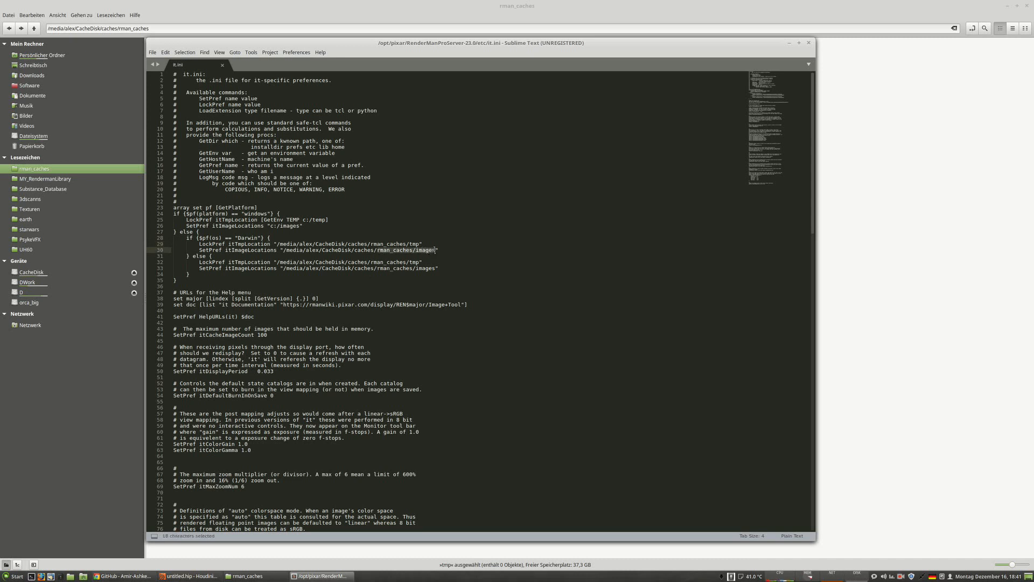
left_click(789, 42)
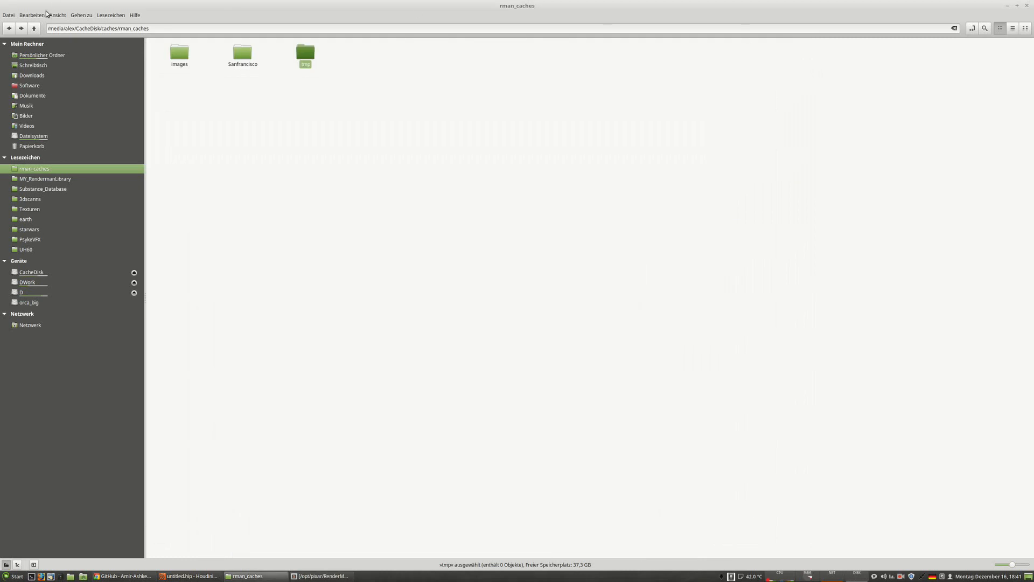
double_click(183, 53)
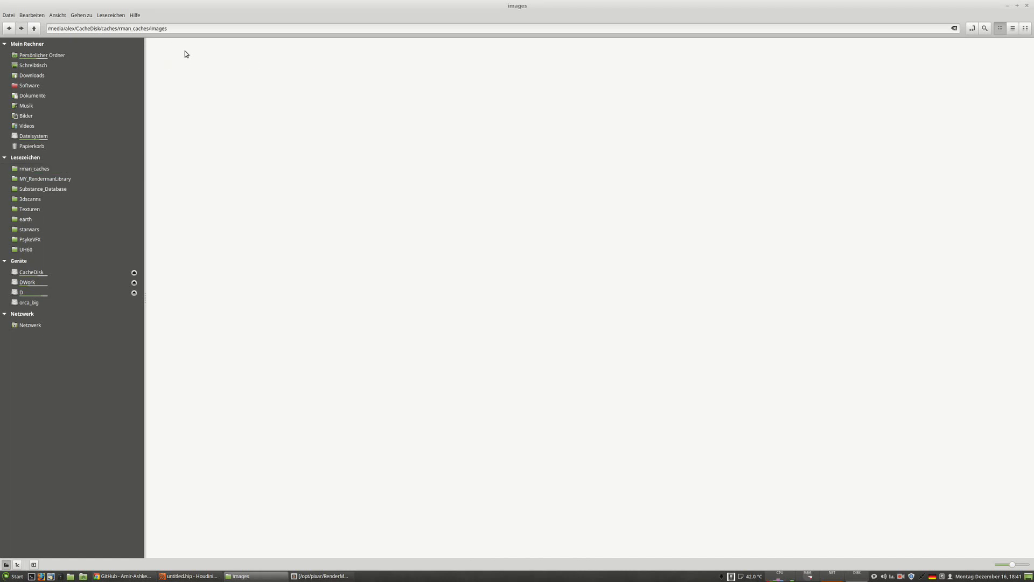
left_click(7, 31)
left_click(8, 31)
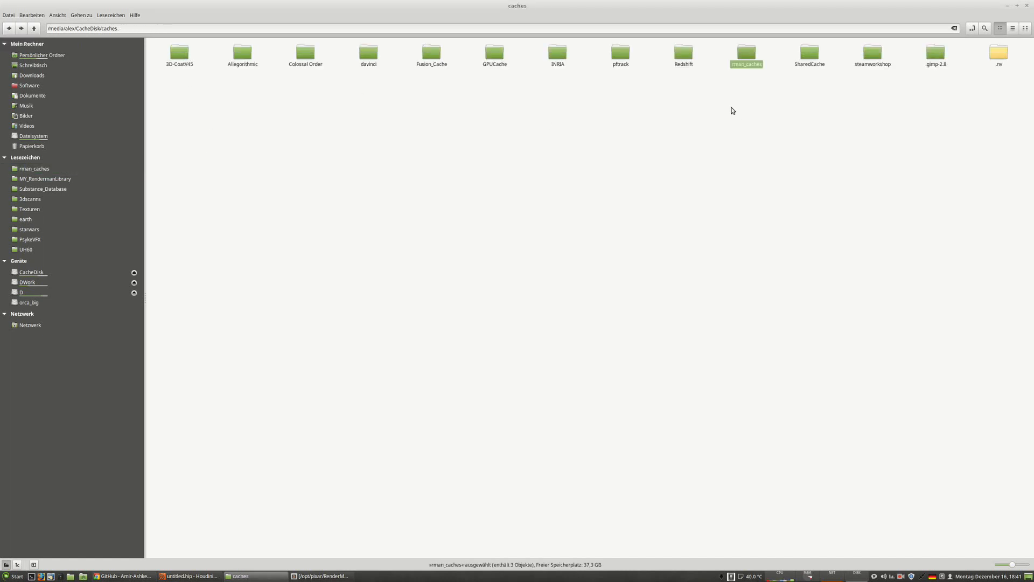
Bring the it.ini text editor window back up and close it.
left_click(696, 68)
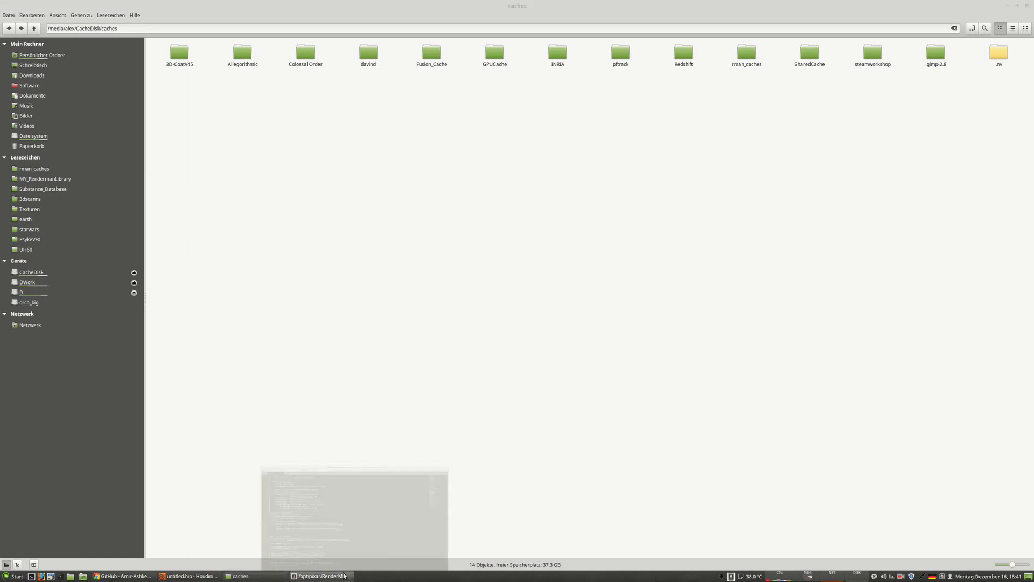
left_click(297, 576)
left_click(808, 43)
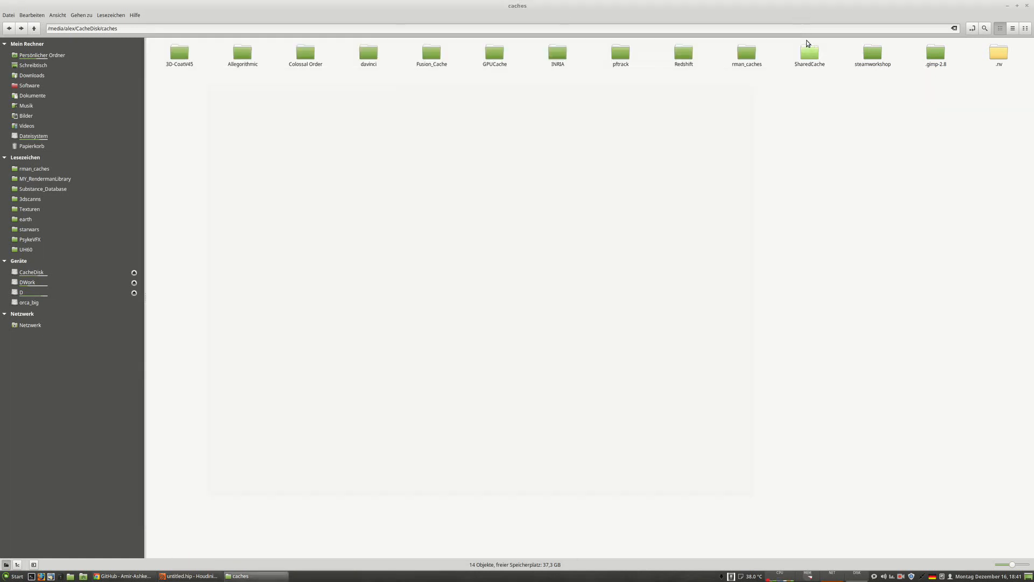
Switch to Houdini, reposition the empty image viewer window and shrink it to uncover the parameter and network panes.
left_click(214, 576)
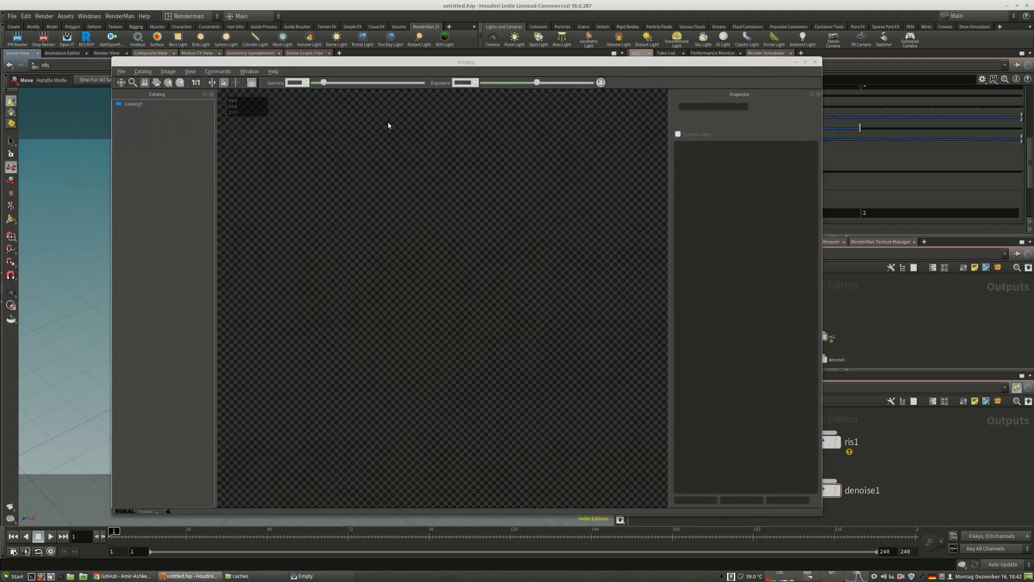
left_click_drag(396, 62, 322, 65)
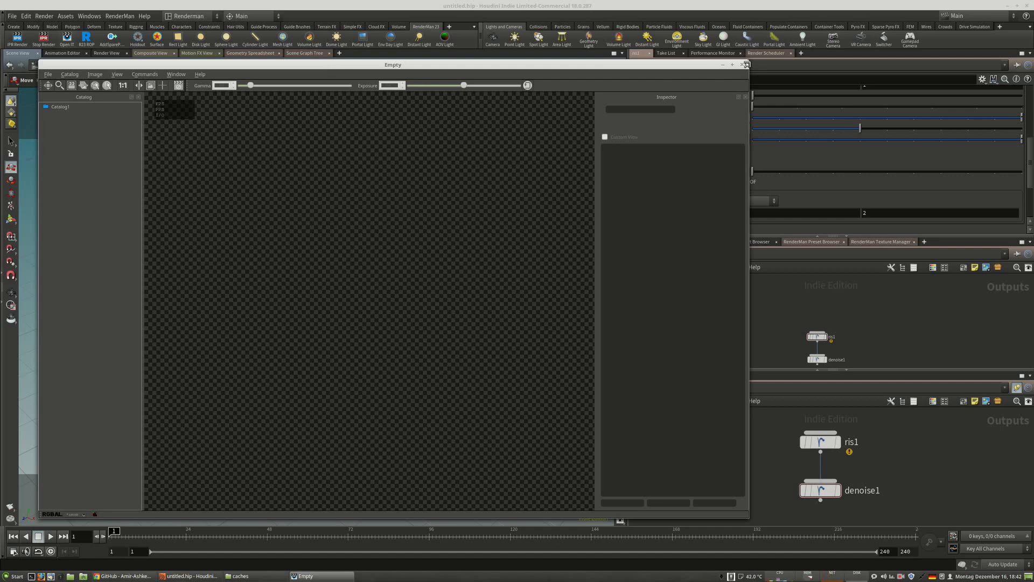
left_click_drag(748, 66, 592, 95)
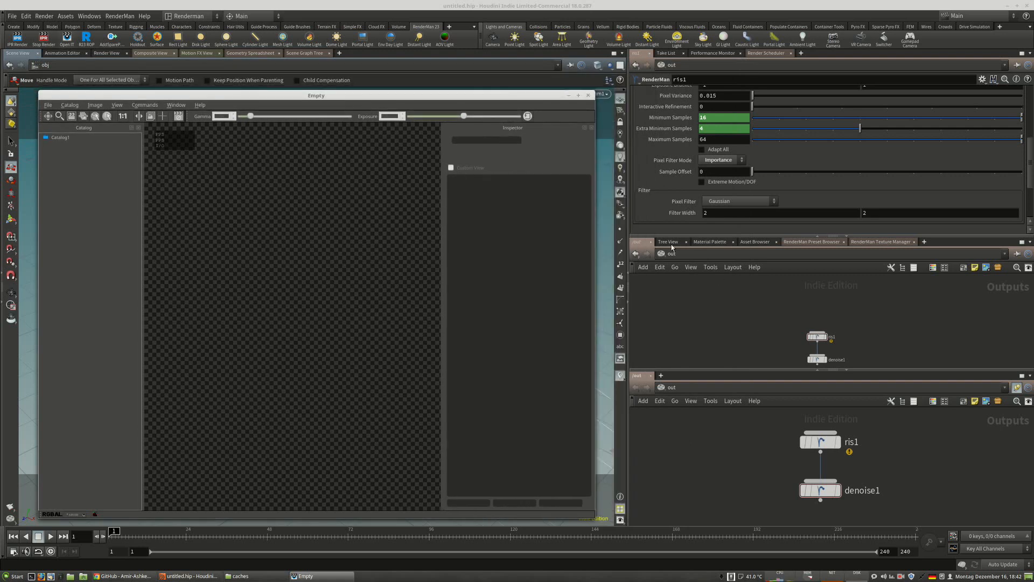
Bring the empty image viewer back to the front and close it.
left_click(688, 260)
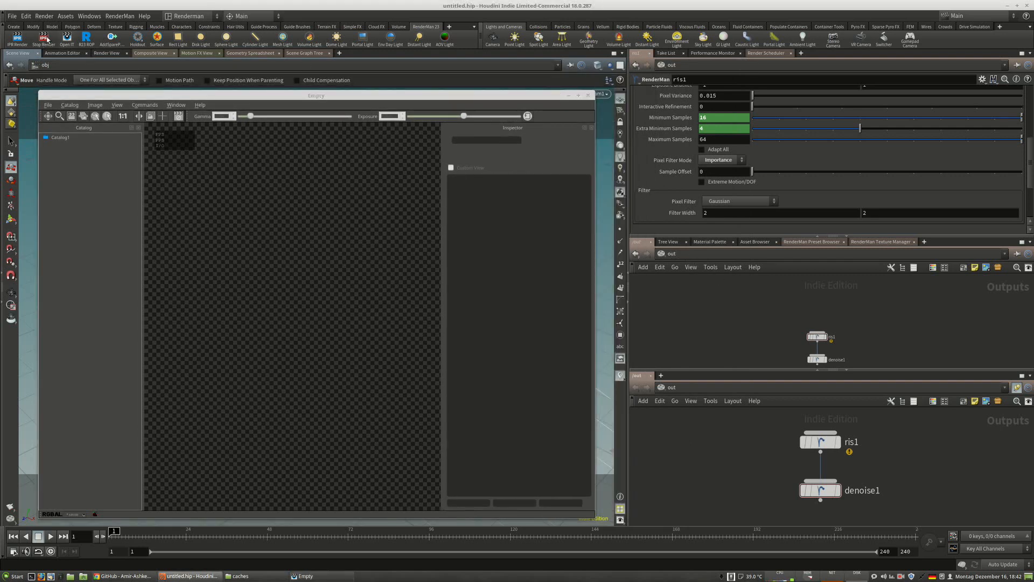
left_click(316, 577)
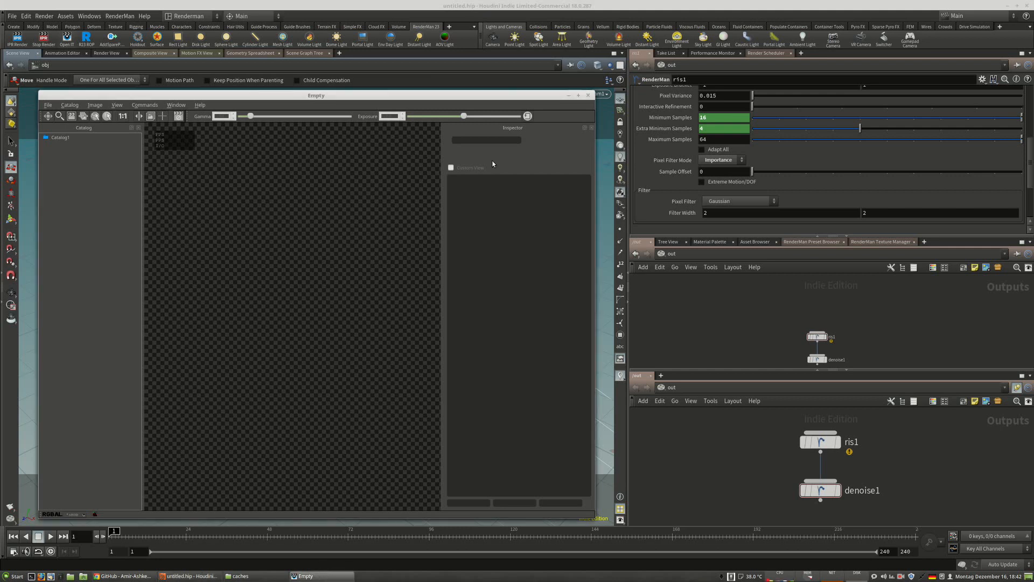
left_click(593, 95)
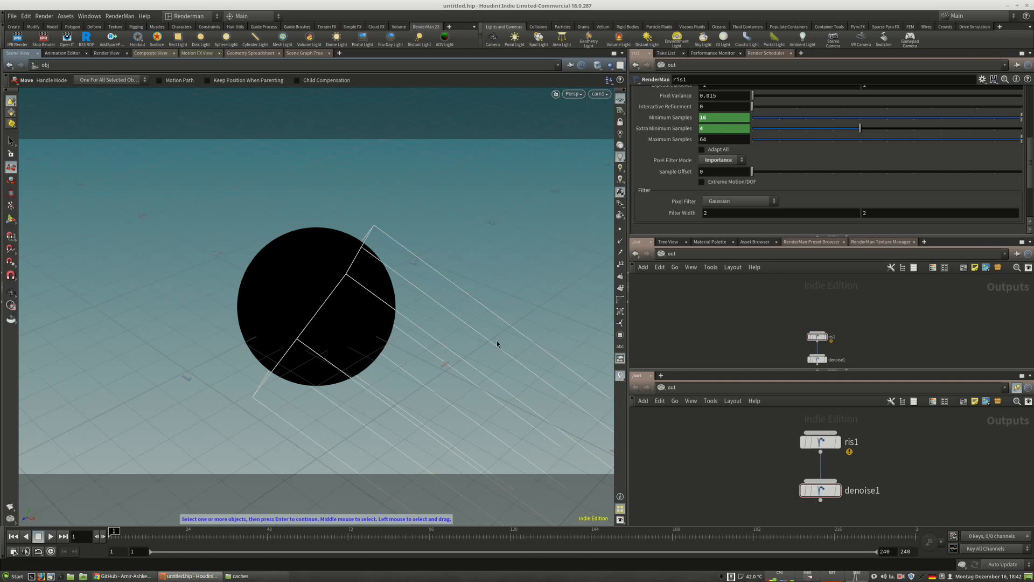
left_click(425, 406)
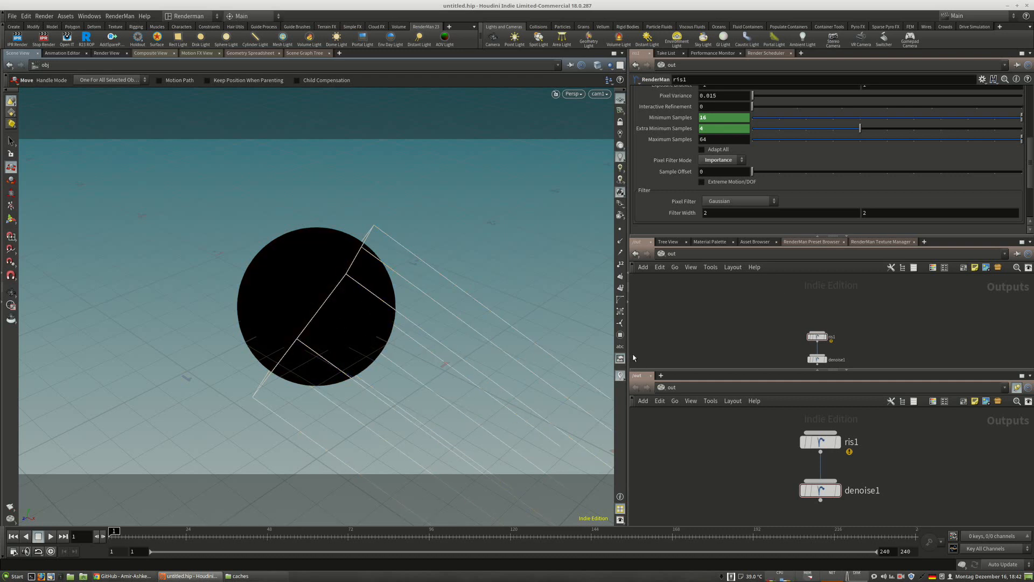
left_click(692, 259)
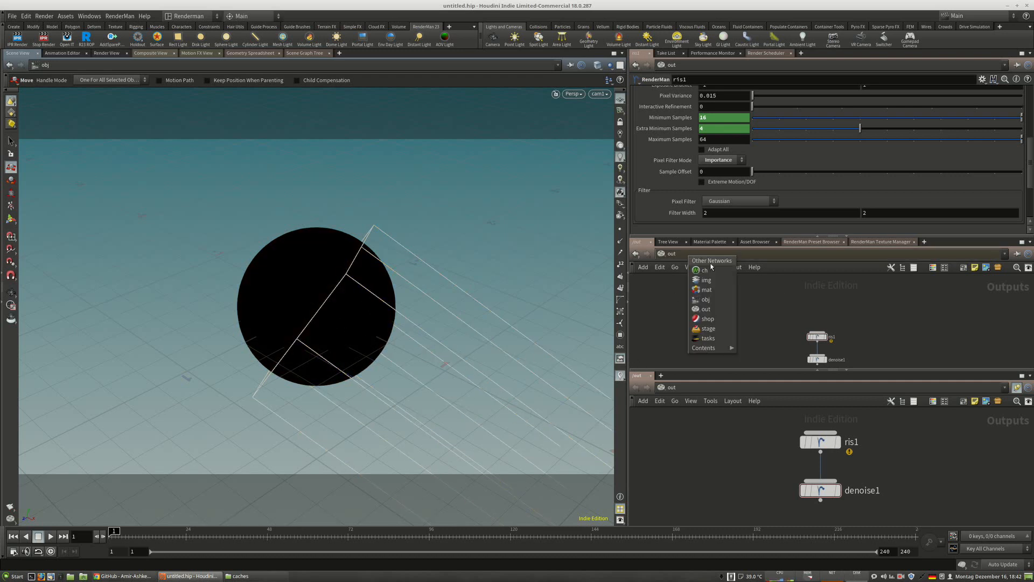
left_click(786, 299)
Move the ris1 and denoise1 nodes higher in the out network, keeping denoise1 below ris1.
left_click_drag(817, 336, 817, 306)
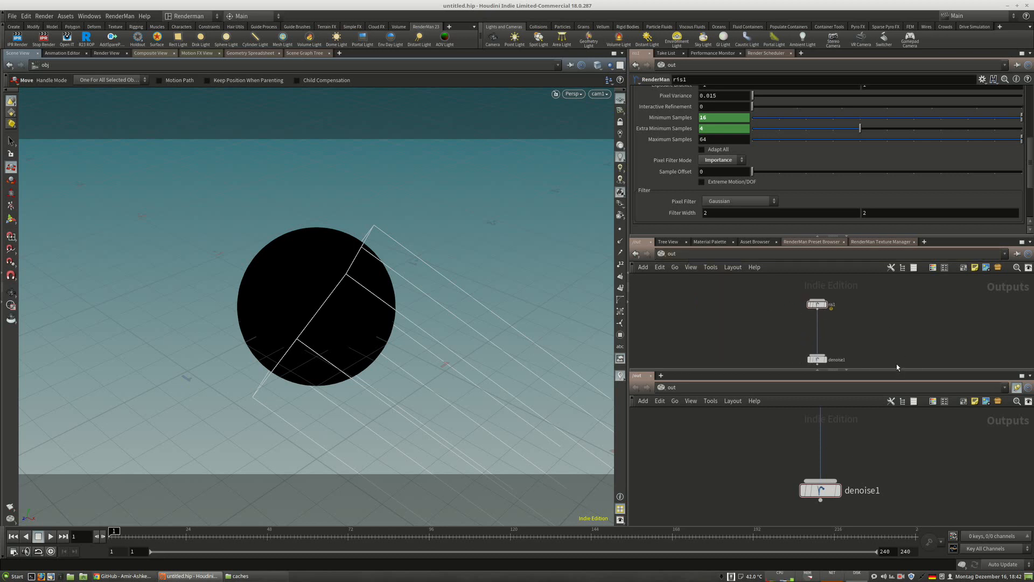
left_click_drag(817, 359, 820, 308)
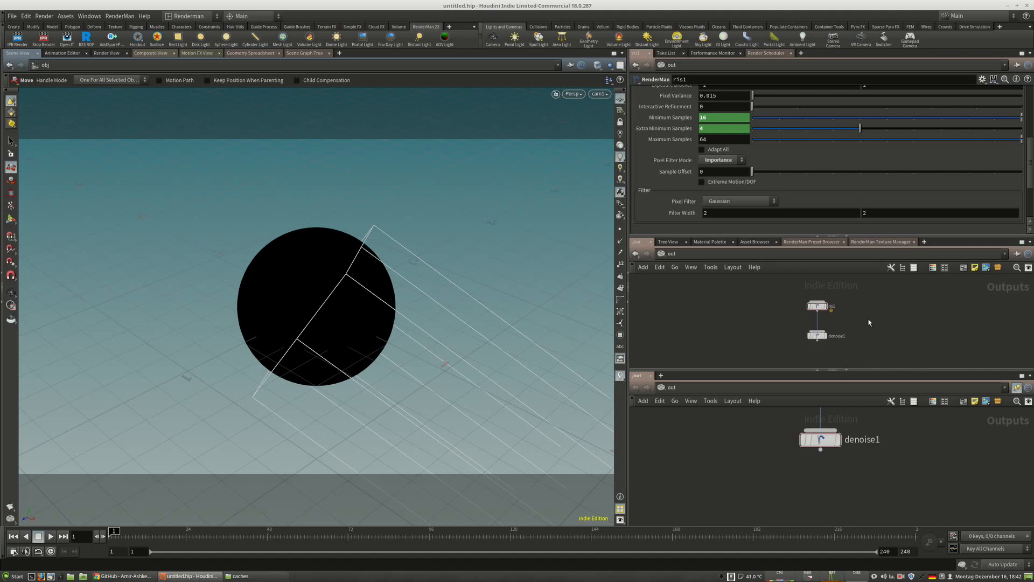
Switch the network view from out to obj and adjust the positions of the sphere_object1 and cam1 nodes.
left_click(667, 253)
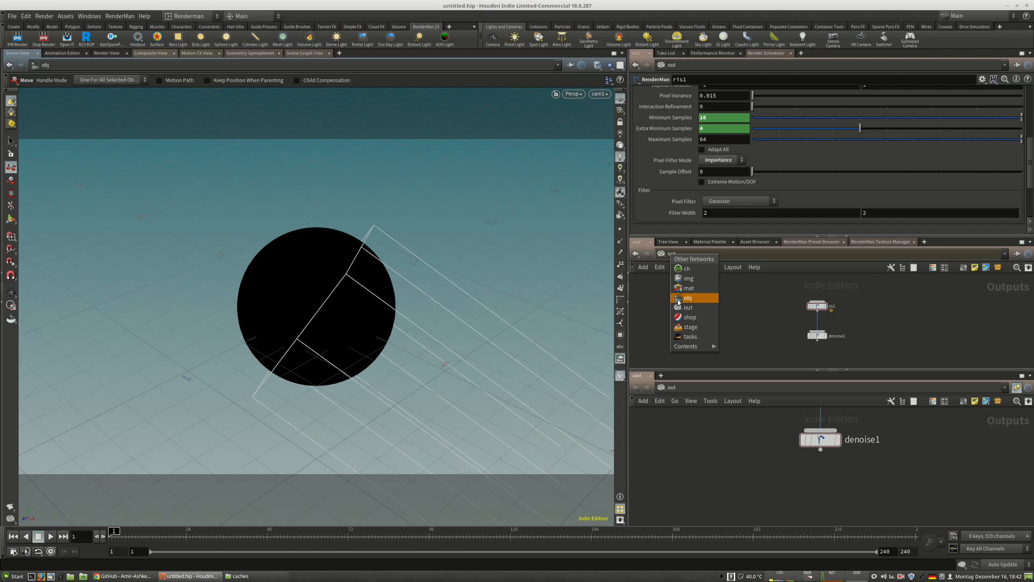
left_click(678, 298)
left_click(706, 303)
left_click_drag(765, 331, 777, 342)
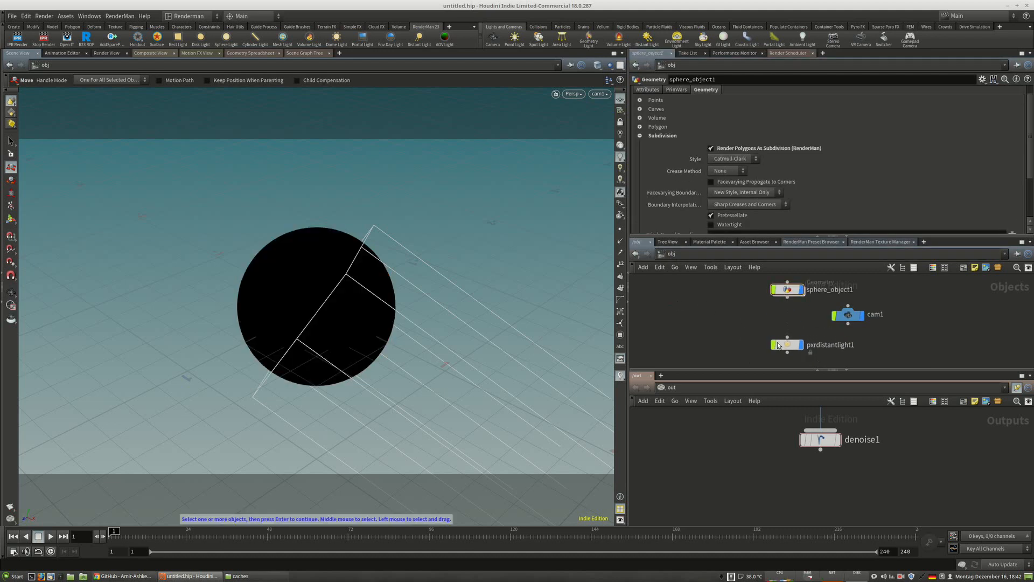
left_click_drag(785, 290, 784, 300)
mouse_move(847, 322)
left_mouse_down()
mouse_move(838, 302)
mouse_move(847, 326)
left_mouse_up()
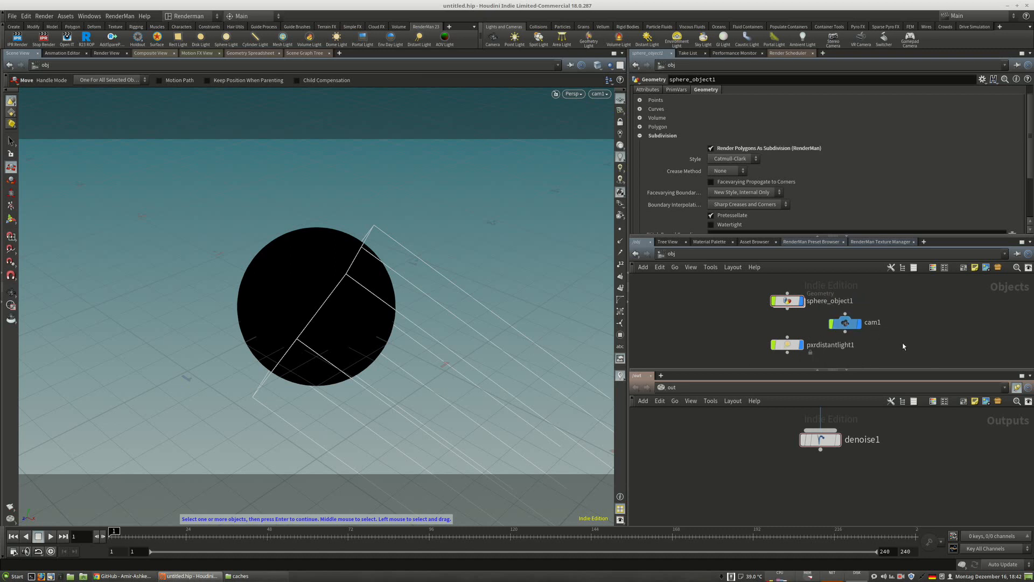
Move cam1 farther from the other two object nodes, and briefly select all three nodes before clearing the selection.
mouse_move(904, 347)
left_mouse_down()
mouse_move(767, 296)
mouse_move(731, 299)
left_mouse_up()
left_click(879, 320)
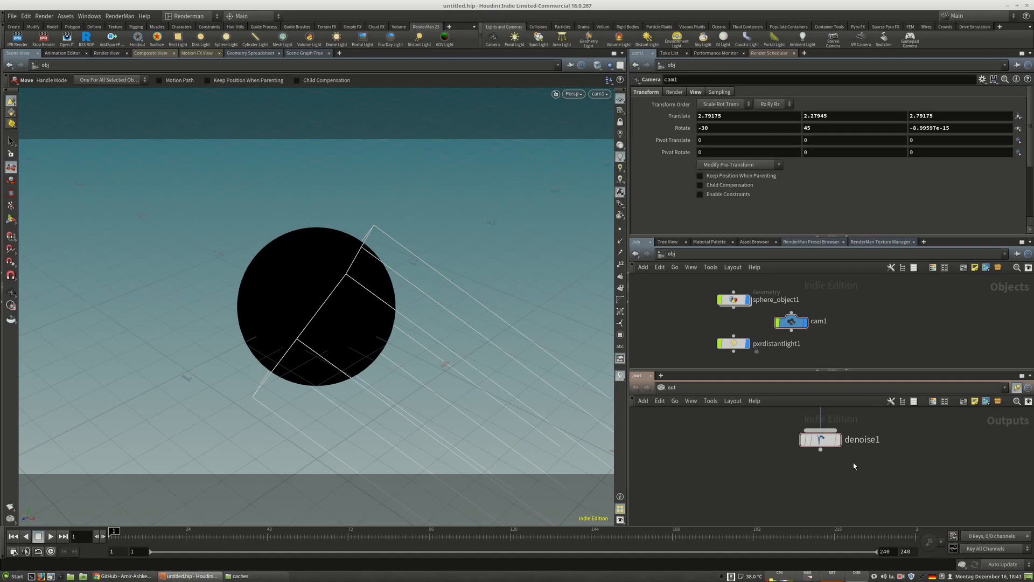
left_click_drag(796, 322, 823, 325)
left_click_drag(883, 292, 693, 343)
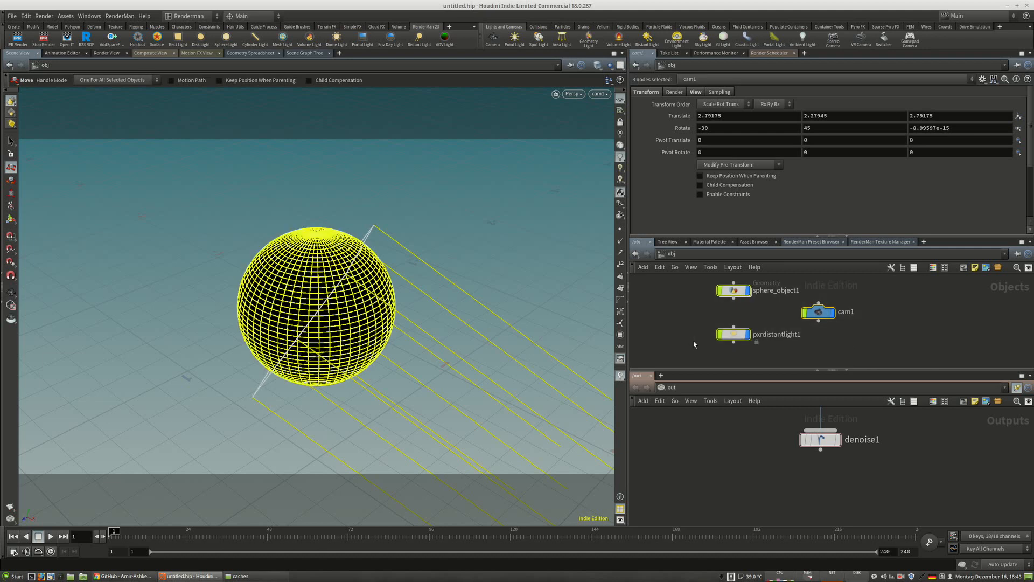
left_click(930, 322)
middle_click_drag(889, 316, 883, 328)
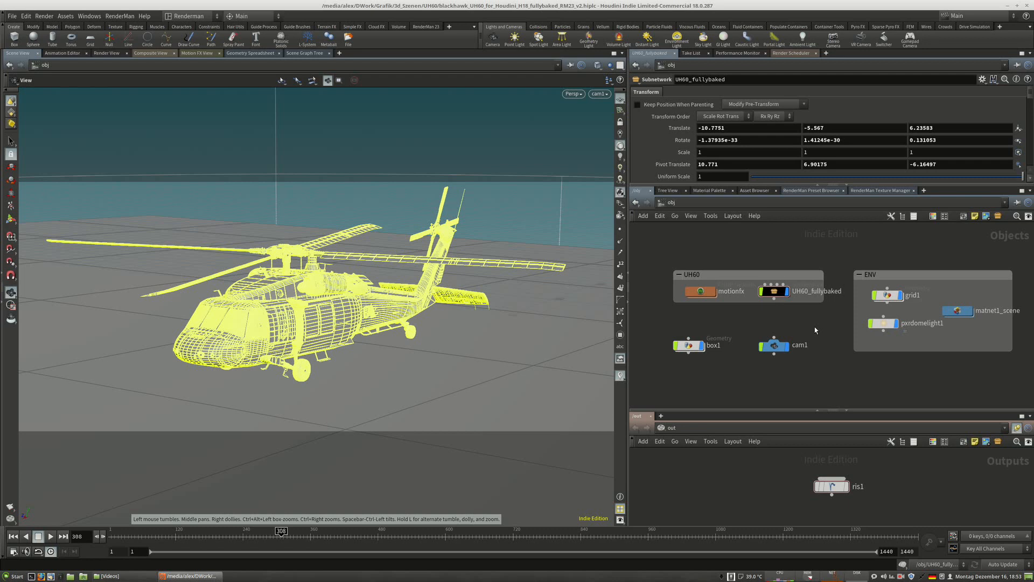
Move the box1 node closer to cam1 and restore the viewport to the cam1 view after tumbling it.
left_click_drag(688, 345, 700, 344)
left_click_drag(774, 350, 771, 348)
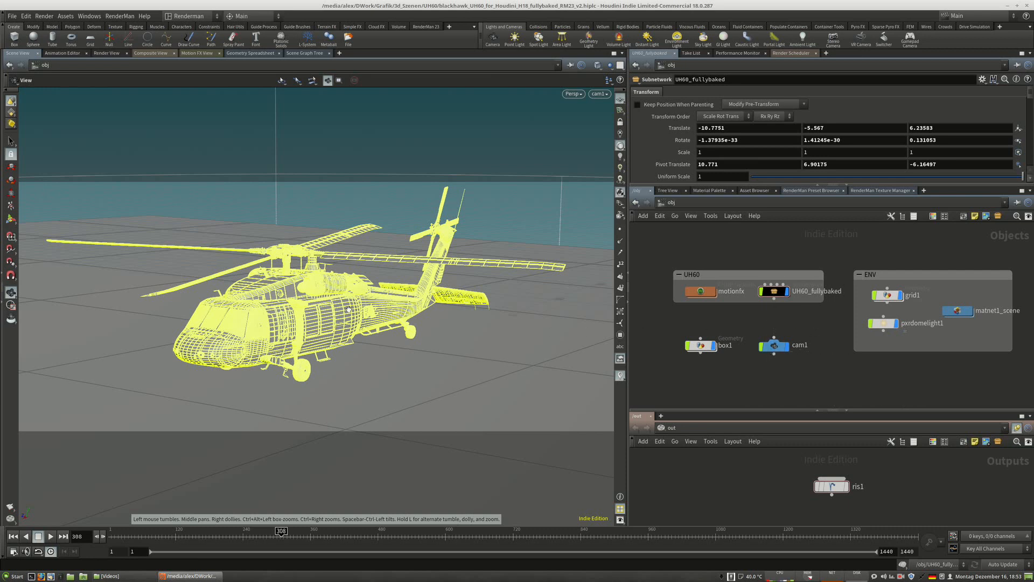
mouse_move(373, 295)
left_mouse_down()
mouse_move(357, 371)
mouse_move(299, 289)
mouse_move(377, 294)
left_mouse_up()
left_click(597, 93)
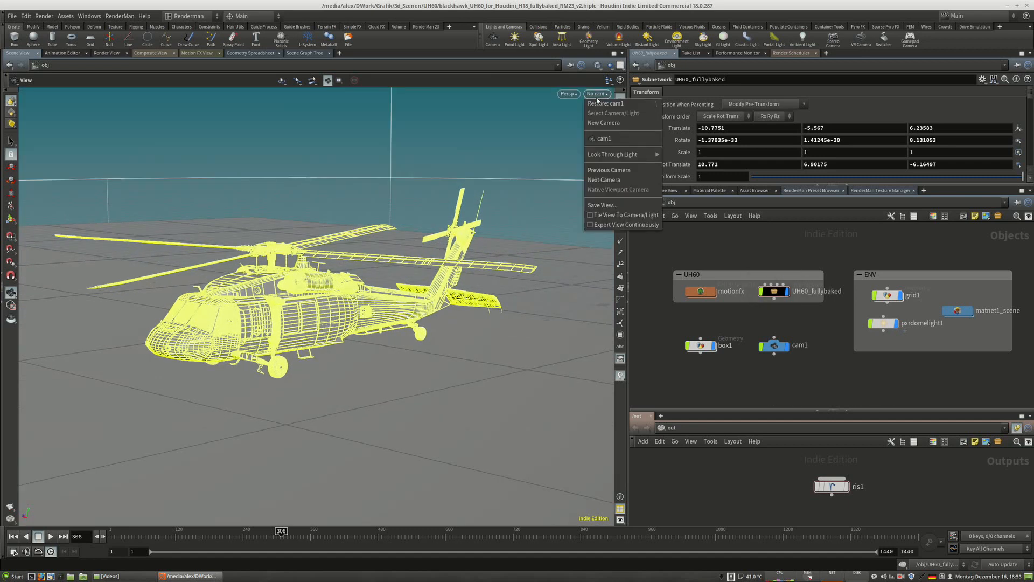
left_click(617, 138)
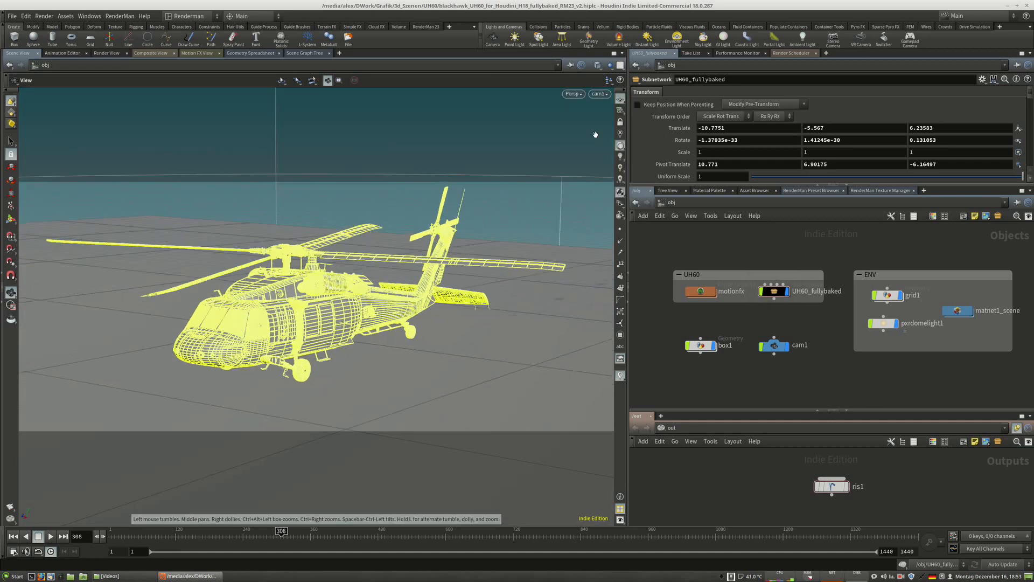
Start a RenderMan IPR render of the UH60 scene and inspect the helicopter's engine area in an enlarged image viewer.
left_click(423, 27)
left_click(23, 43)
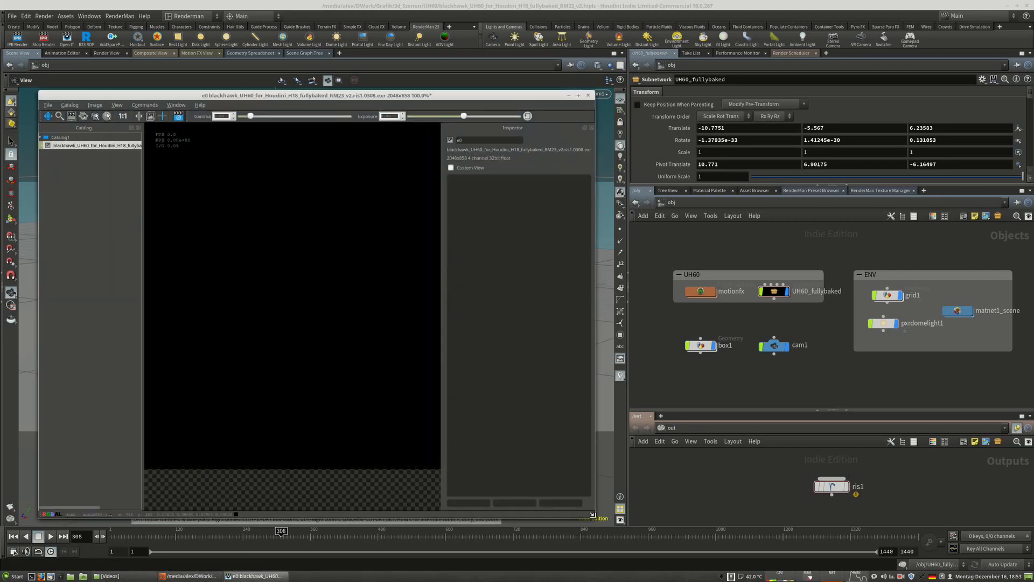
scroll(337, 337, "down", 1)
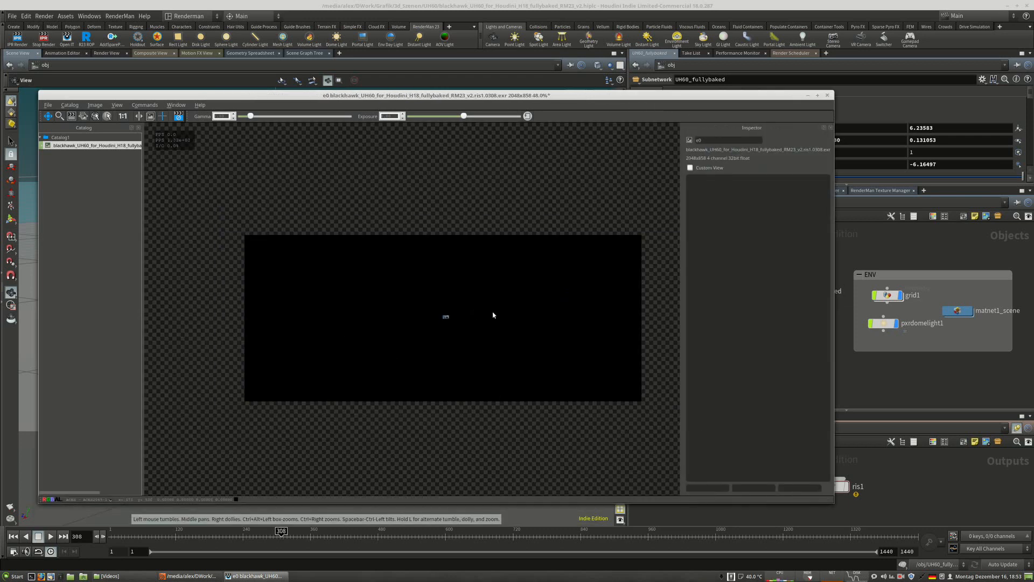
scroll(496, 310, "up", 3)
scroll(399, 296, "down", 1)
scroll(341, 356, "up", 2)
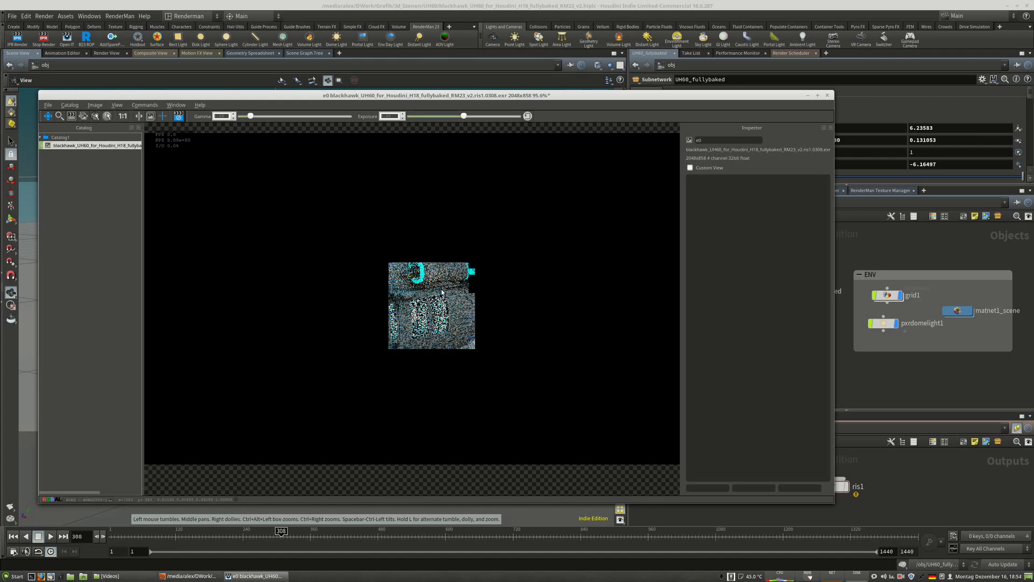
Draw a rectangular crop region in the render just behind the helicopter's engine and shift it over the tail.
left_click(72, 116)
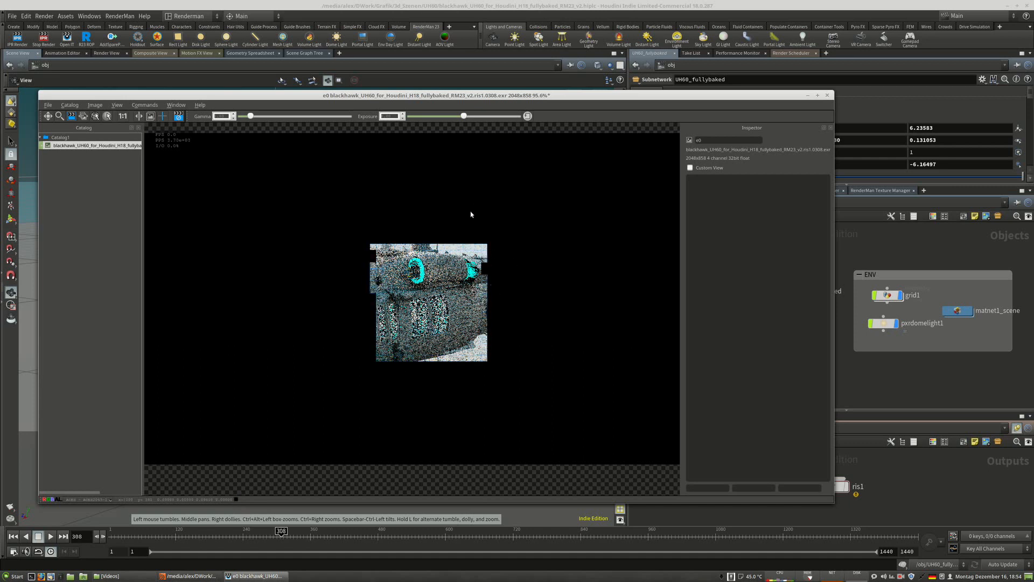
left_click_drag(470, 201, 639, 349)
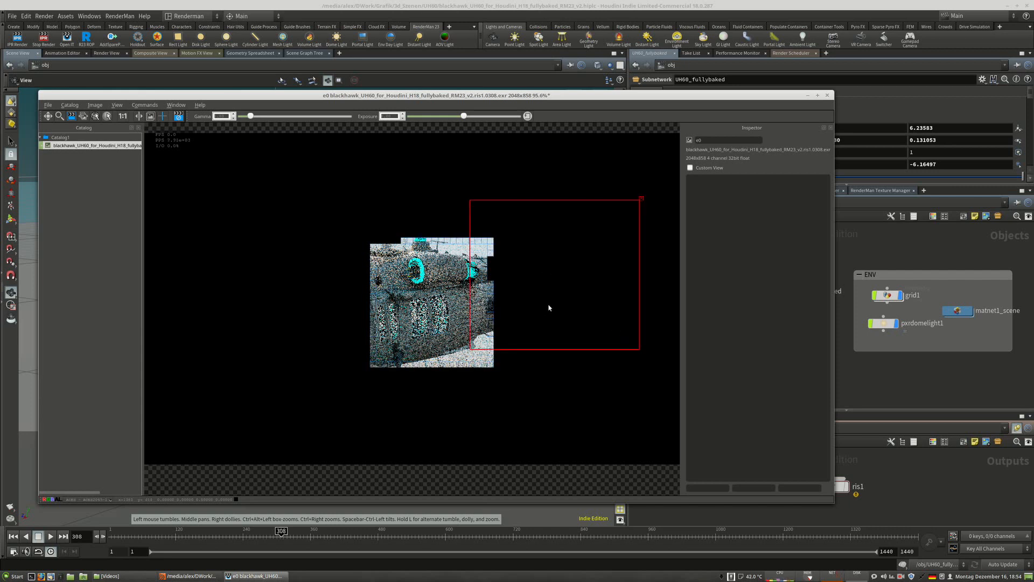
mouse_move(547, 305)
left_mouse_down()
mouse_move(579, 287)
mouse_move(564, 300)
left_mouse_up()
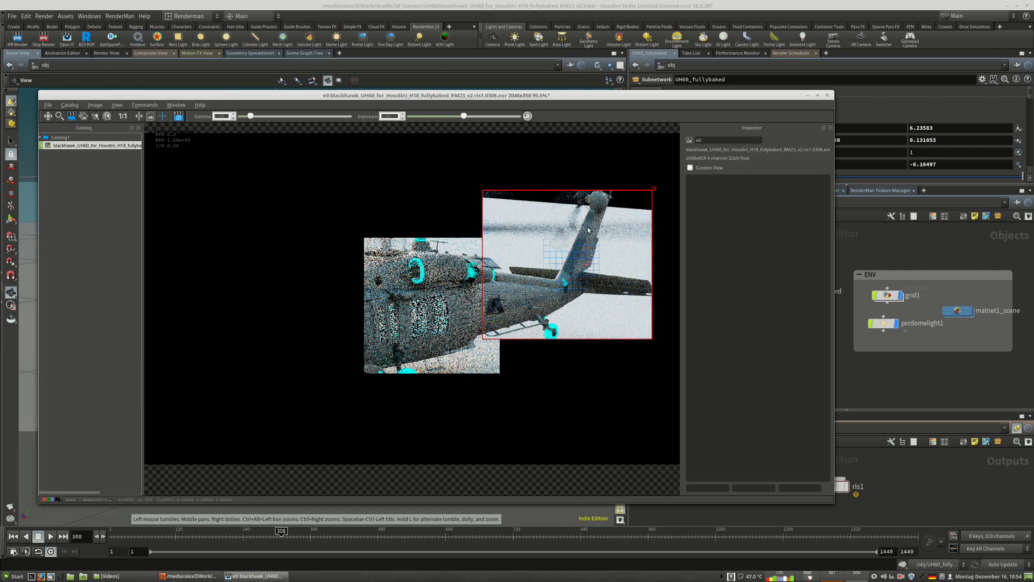
Move the crop region across the cockpit, nose, rotor, tail and rear cabin, and stop the render and minimize the image viewer.
left_click_drag(584, 288, 340, 299)
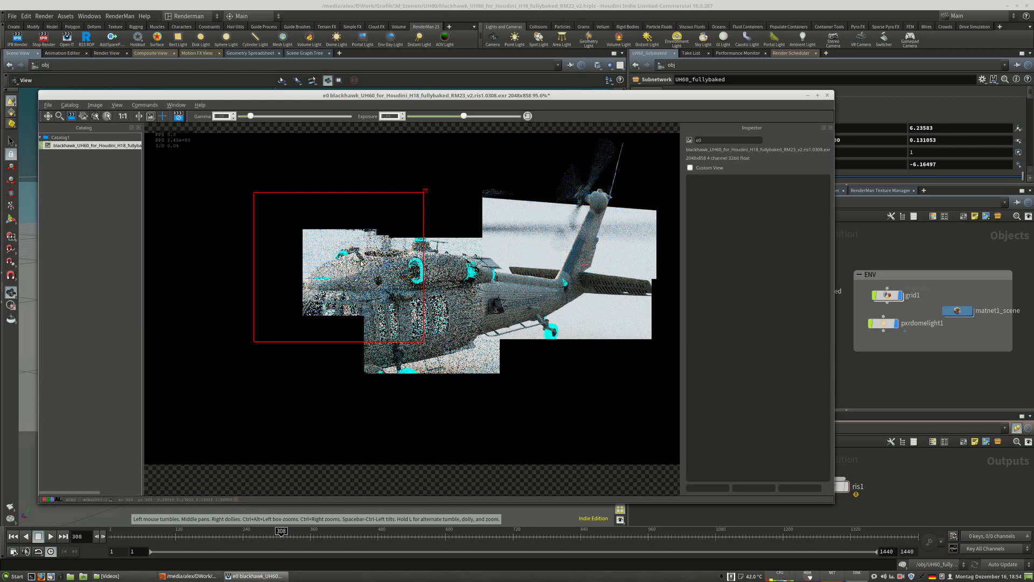
left_click_drag(362, 281, 311, 359)
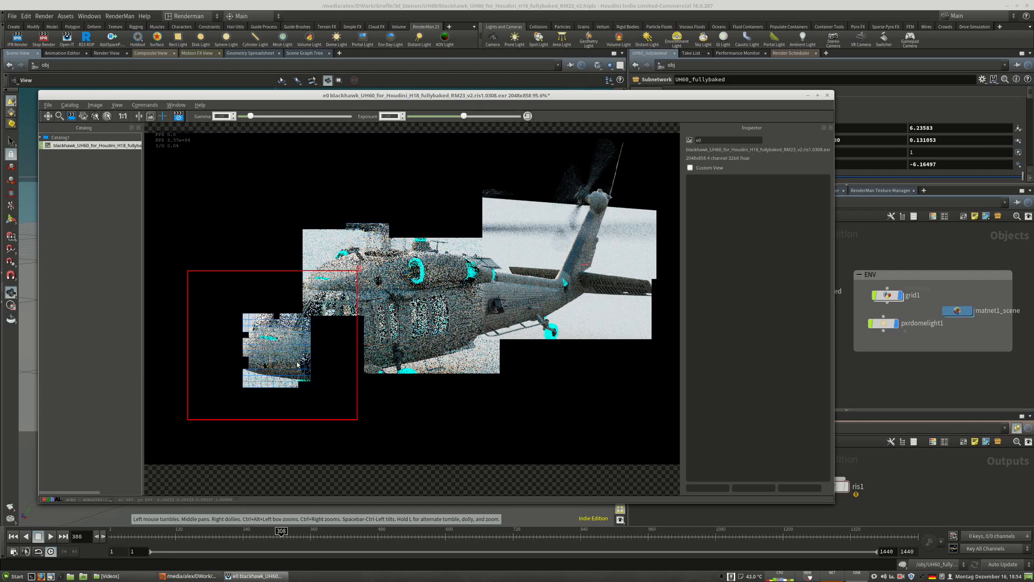
left_click_drag(289, 357, 171, 241)
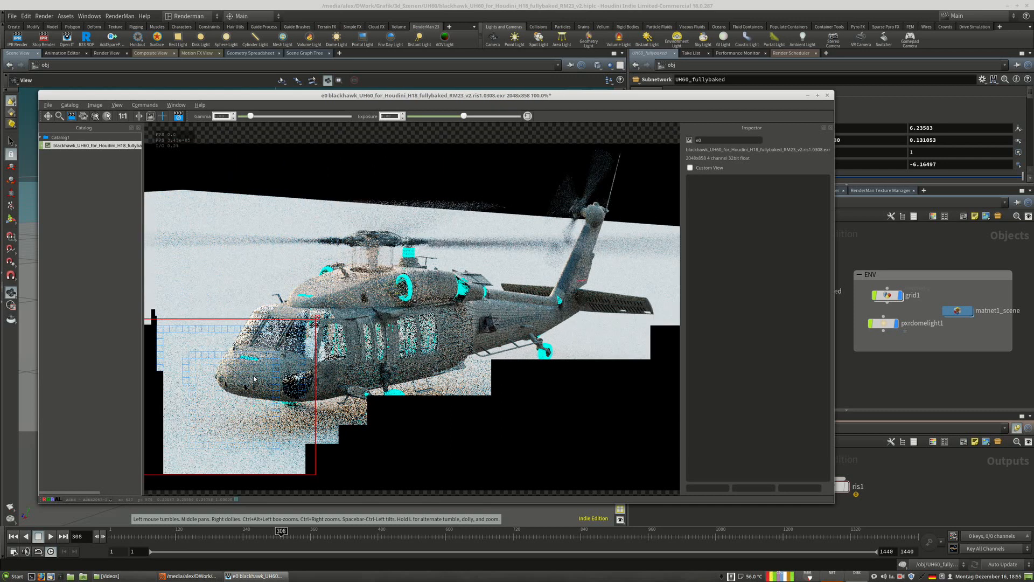
left_click_drag(275, 377, 668, 300)
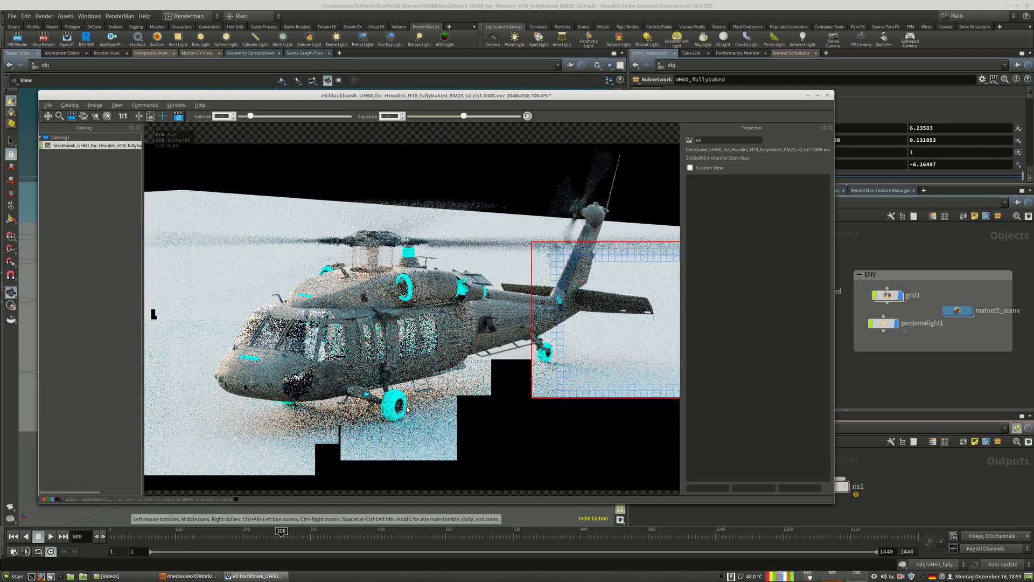
left_click_drag(613, 331, 460, 377)
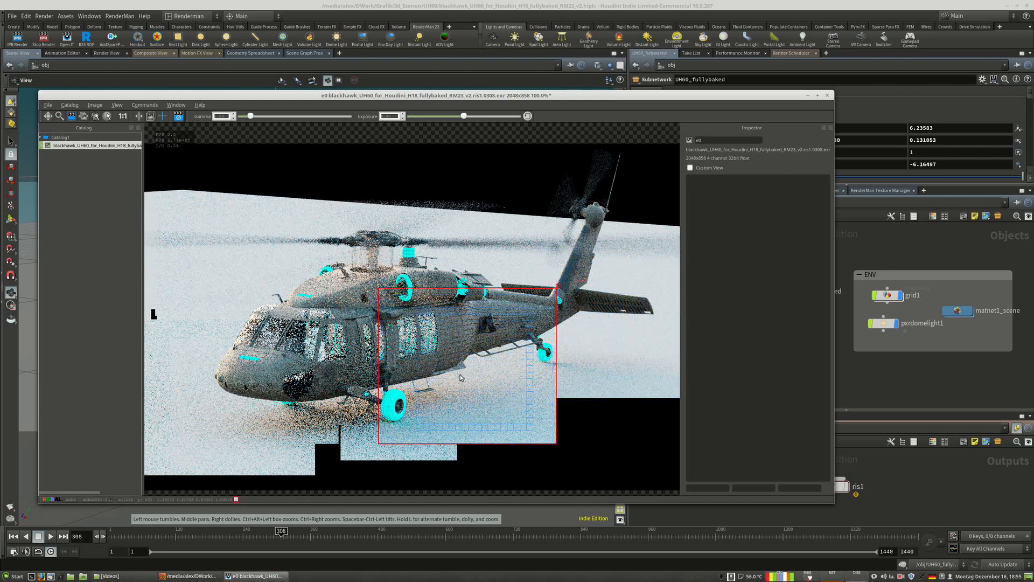
left_click(45, 43)
left_click(807, 95)
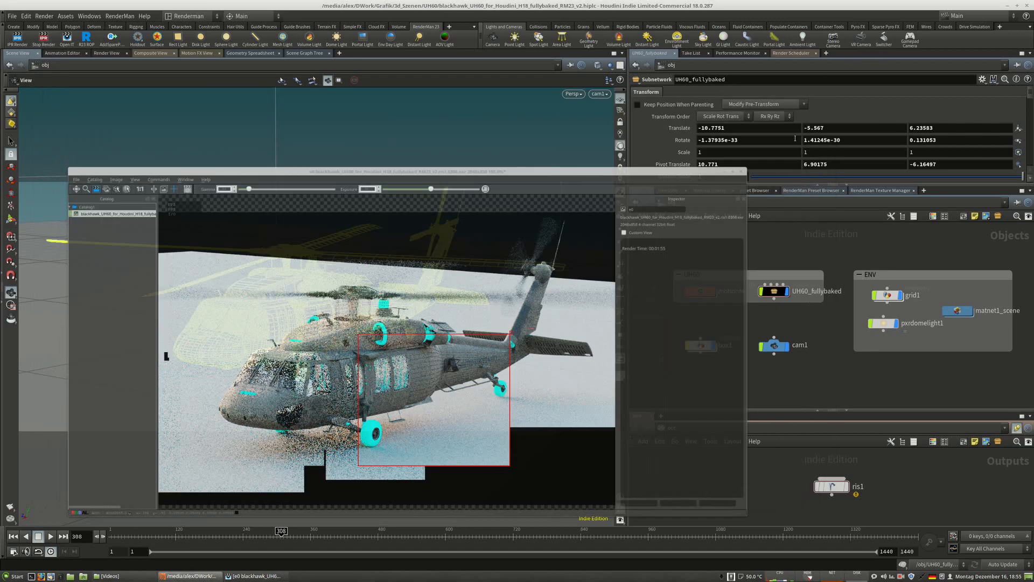
Examine the Mainbody geometry network inside UH60_fullybaked, including its Display, _predivide_for_render and OUT_RENDER nodes, and return to the UH60_fullybaked level.
double_click(775, 293)
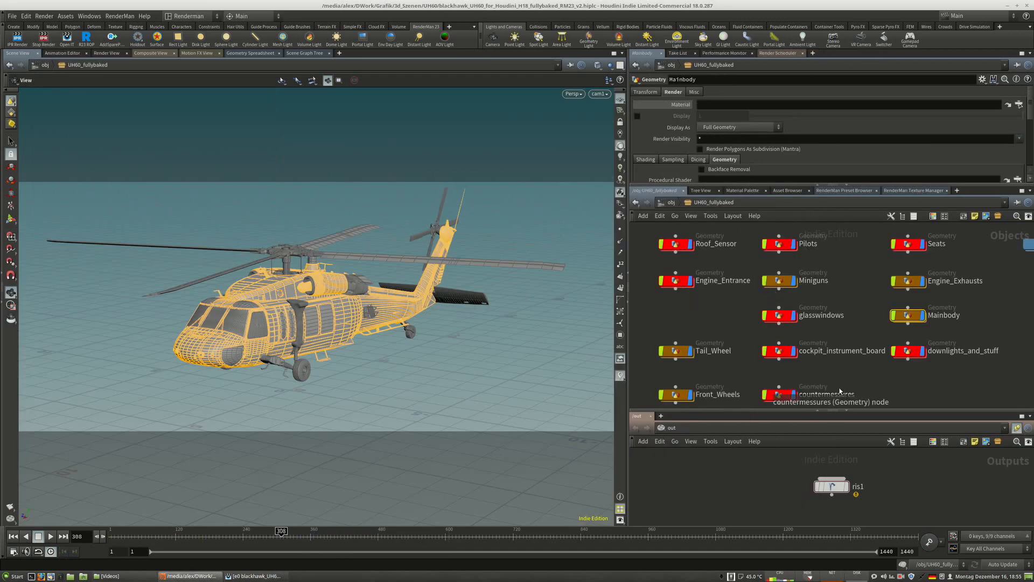
double_click(907, 321)
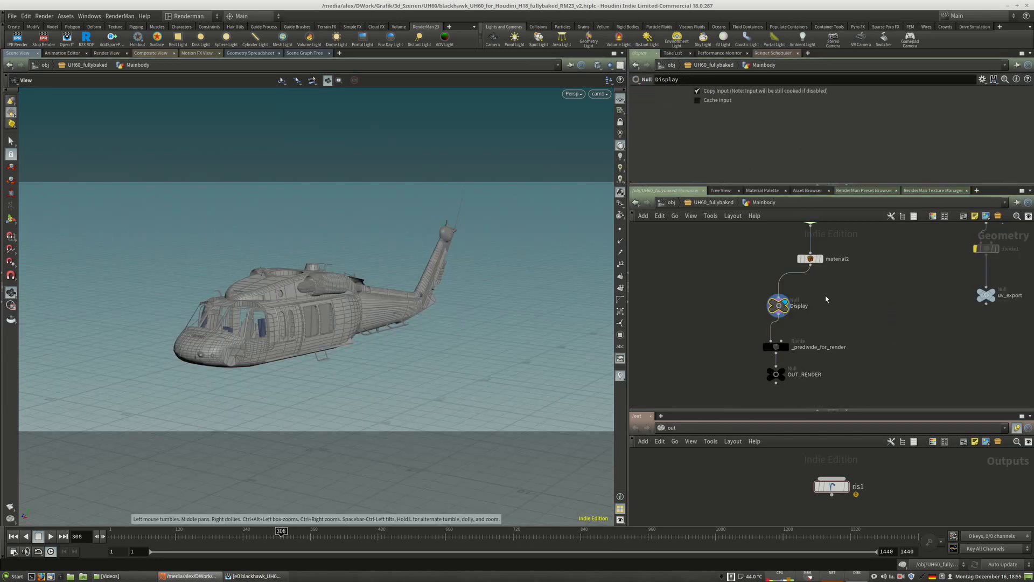
scroll(785, 359, "down", 8)
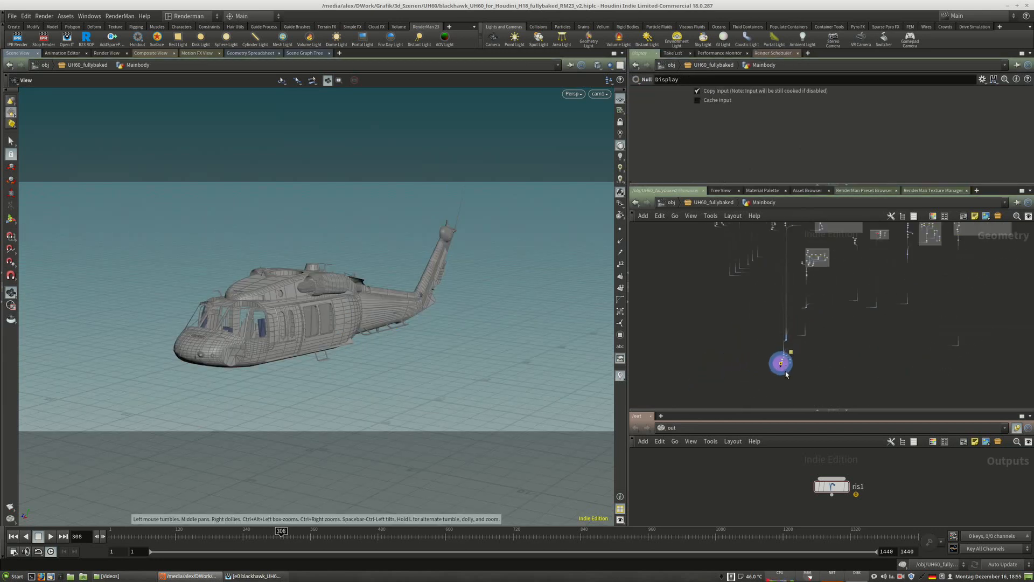
middle_click_drag(974, 320, 869, 308)
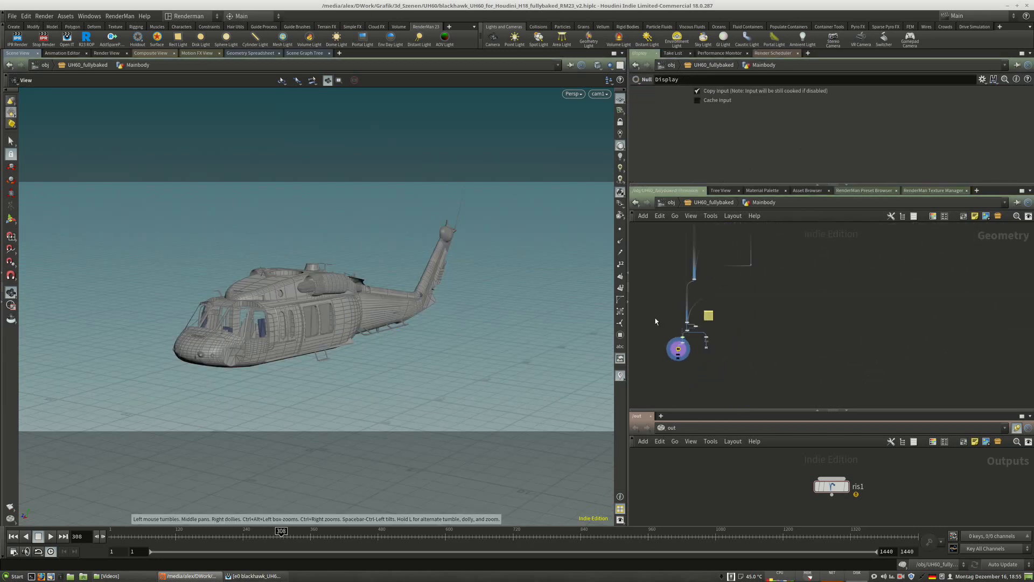
scroll(877, 361, "up", 6)
middle_click_drag(818, 368, 844, 323)
middle_click_drag(741, 383, 805, 297)
middle_click_drag(821, 388, 851, 273)
mouse_move(774, 309)
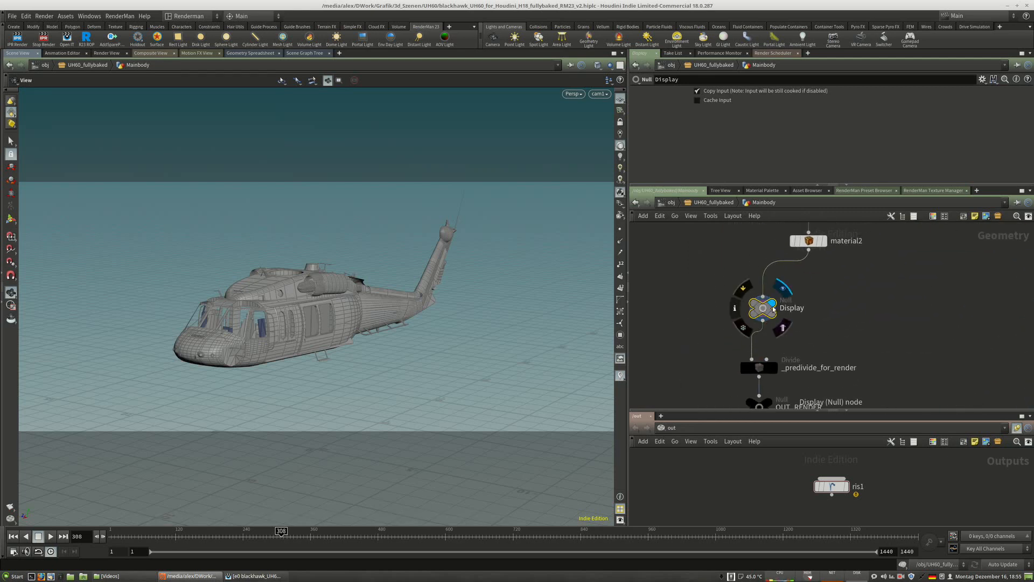
left_click(709, 203)
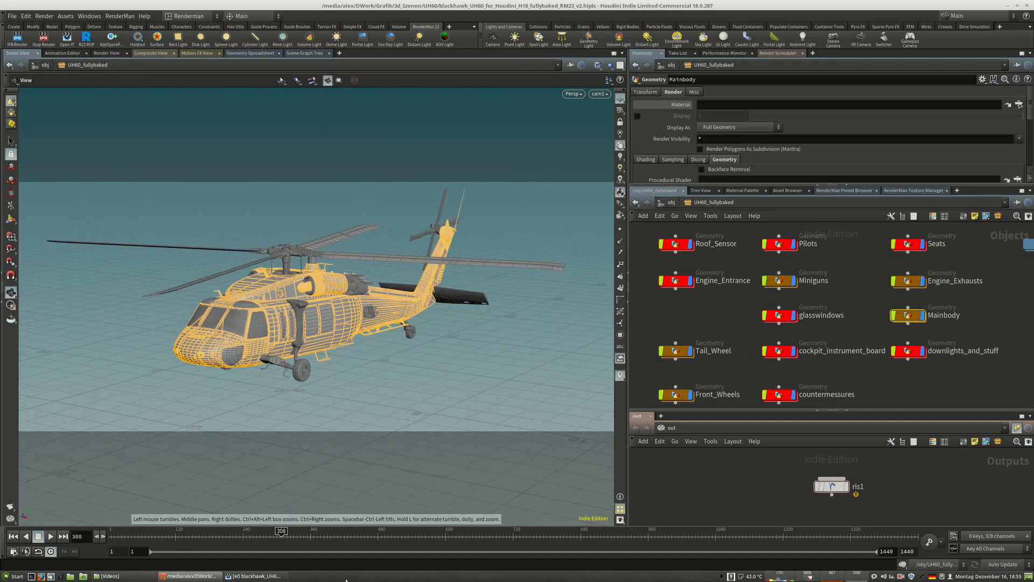
Restore the image viewer, move it aside to uncover the network nodes, and shift the crop region toward the ground behind the helicopter.
left_click(254, 576)
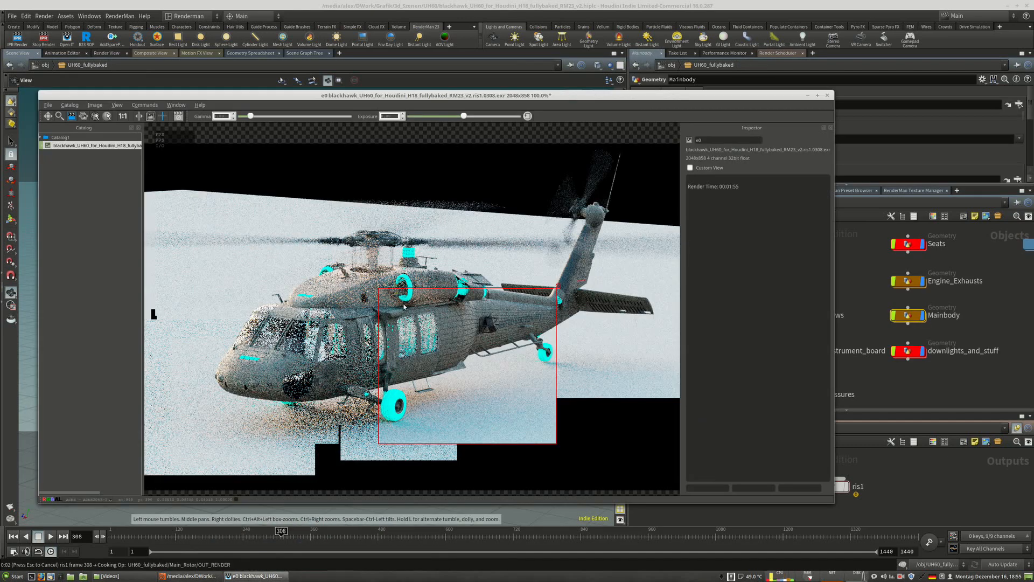
scroll(404, 305, "down", 1)
scroll(431, 346, "down", 1)
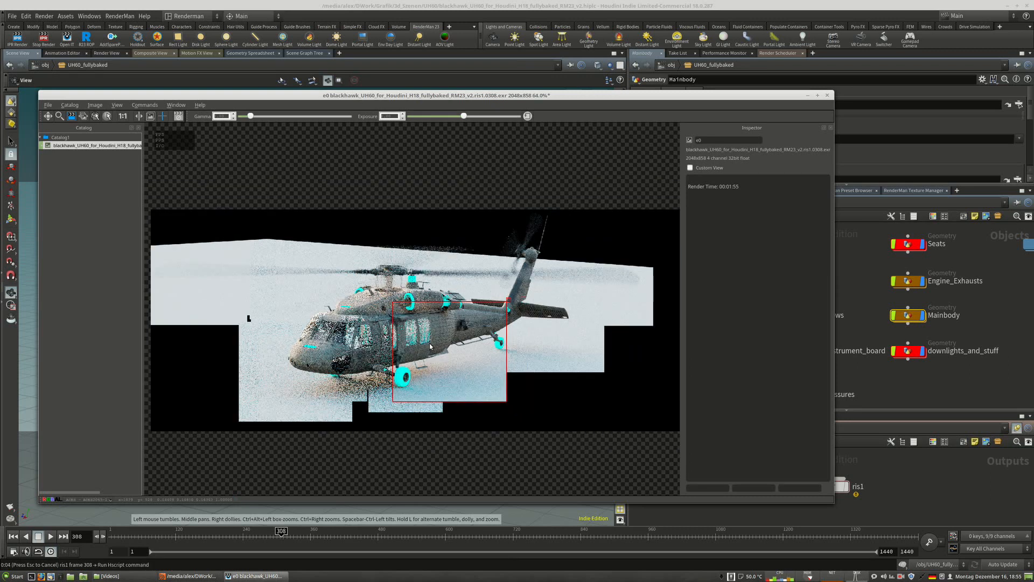
left_click_drag(602, 103, 465, 91)
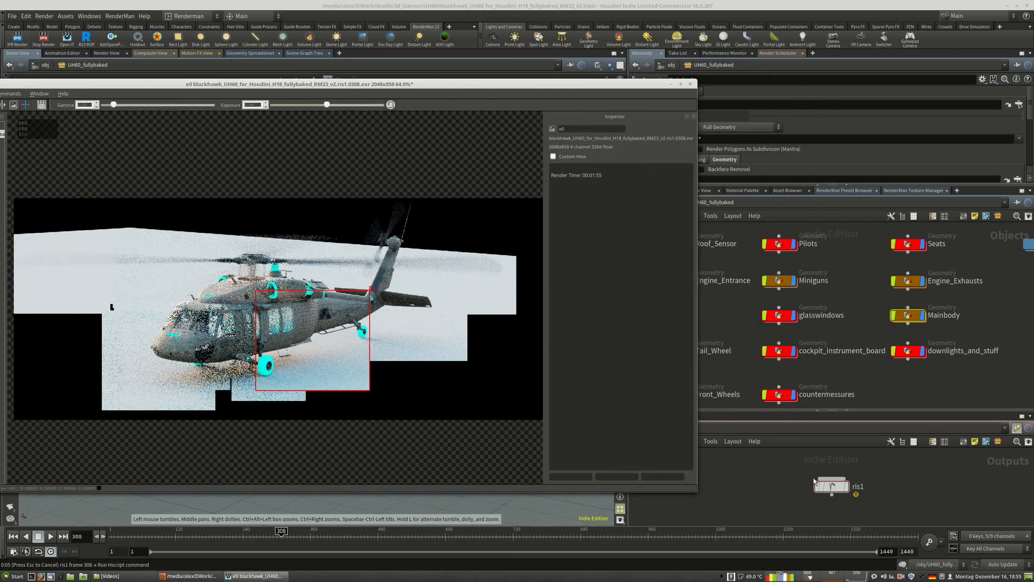
left_click_drag(311, 81, 311, 86)
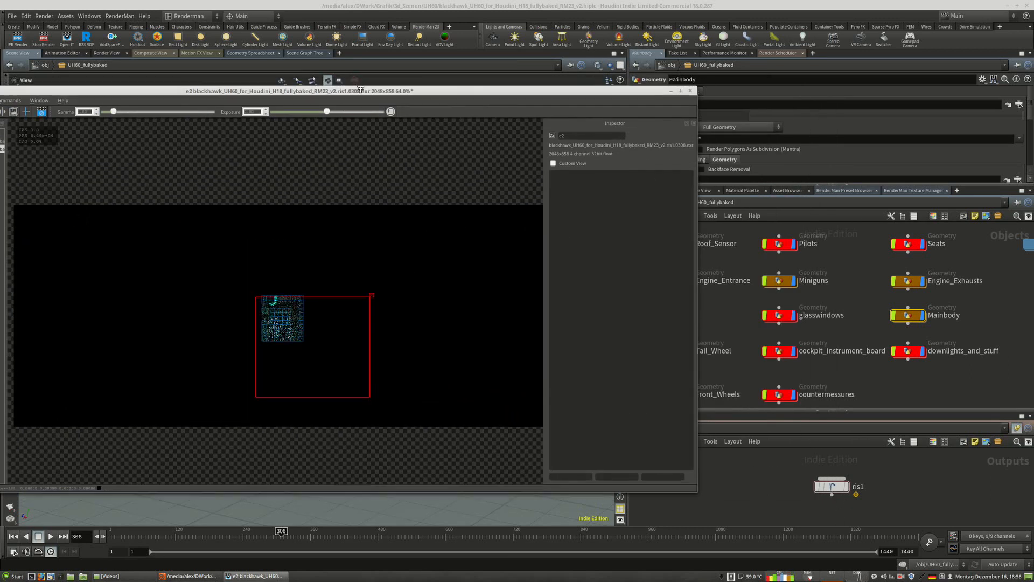
left_click_drag(326, 284, 463, 399)
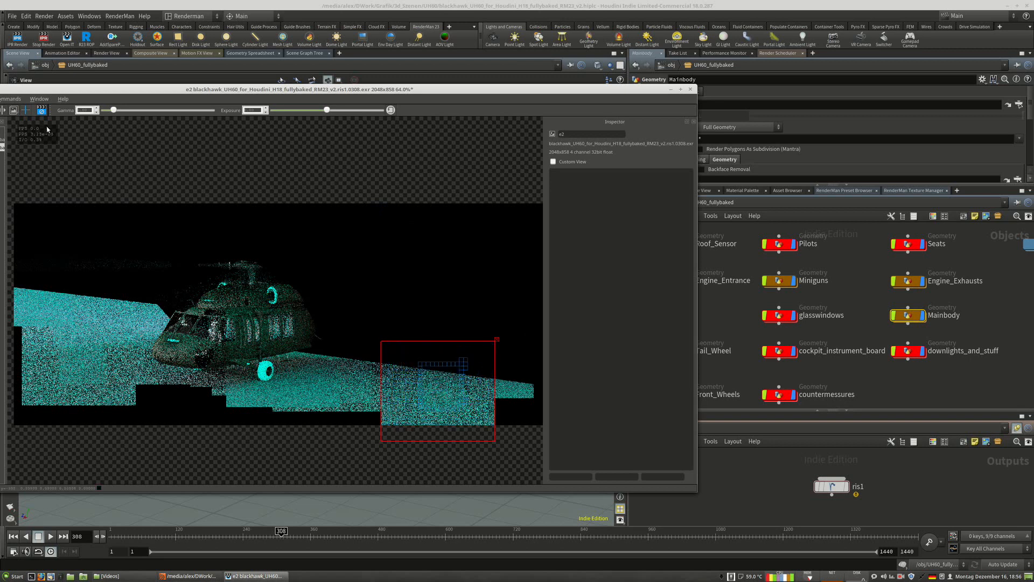
Close the render preview, enter the Mainbody object's network and line up the Display and _predivide_for_render nodes.
left_click(690, 90)
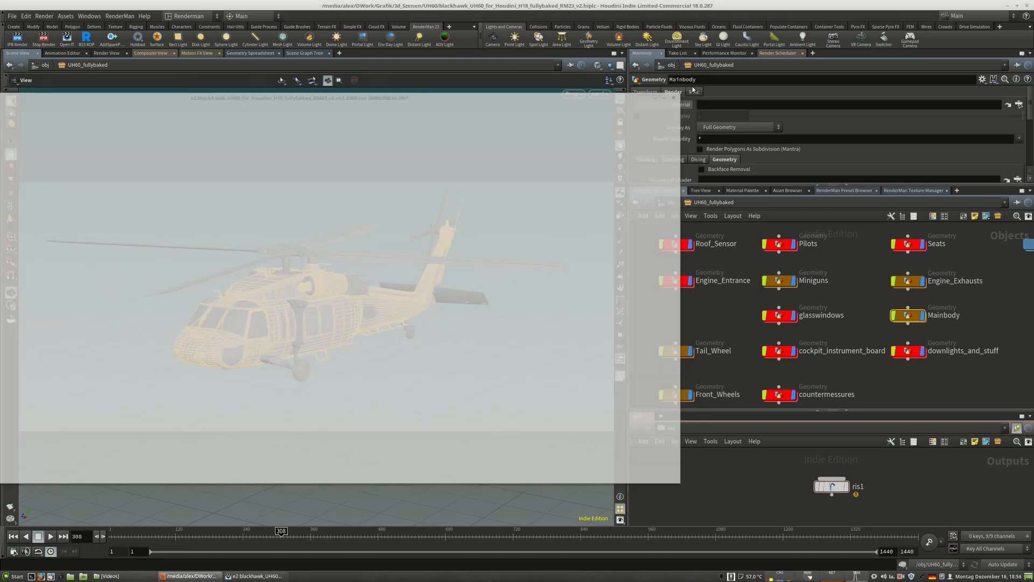
left_click(508, 286)
double_click(909, 319)
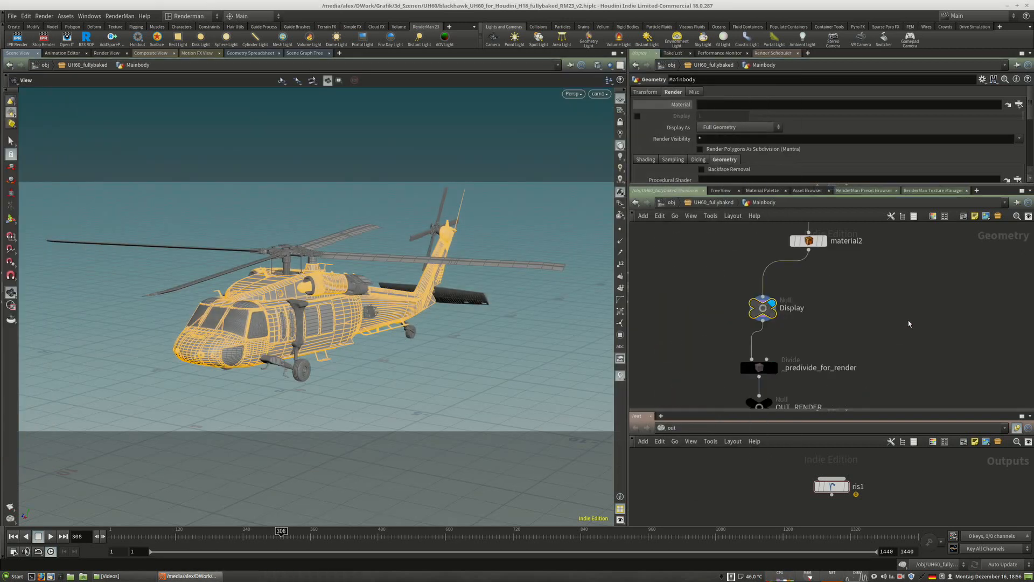
left_click_drag(753, 278, 749, 277)
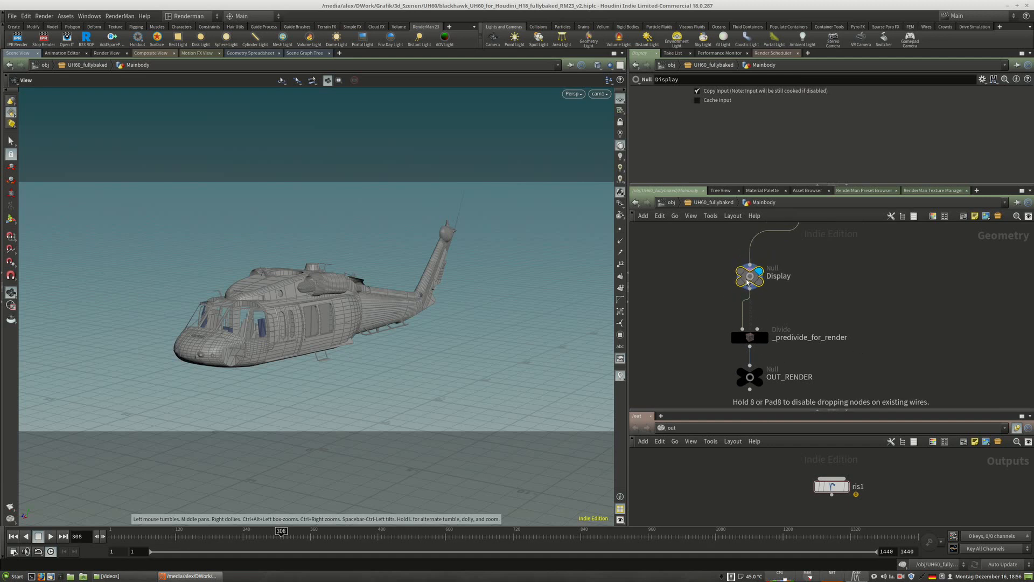
left_click_drag(751, 338, 750, 328)
Add a Divide node beside _predivide_for_render in the Mainbody network.
key("Tab")
type("divi")
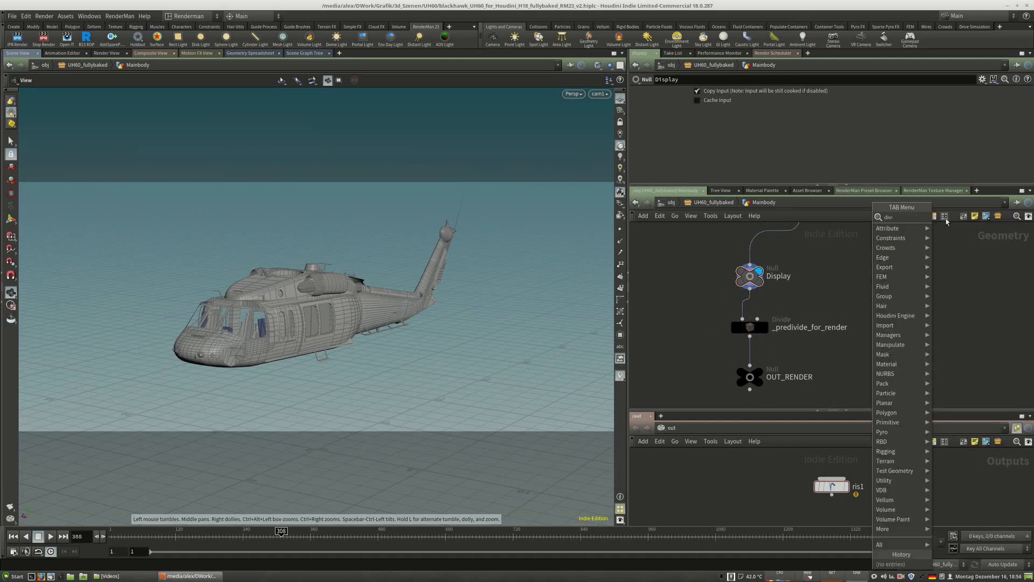
left_click(951, 217)
left_click(877, 327)
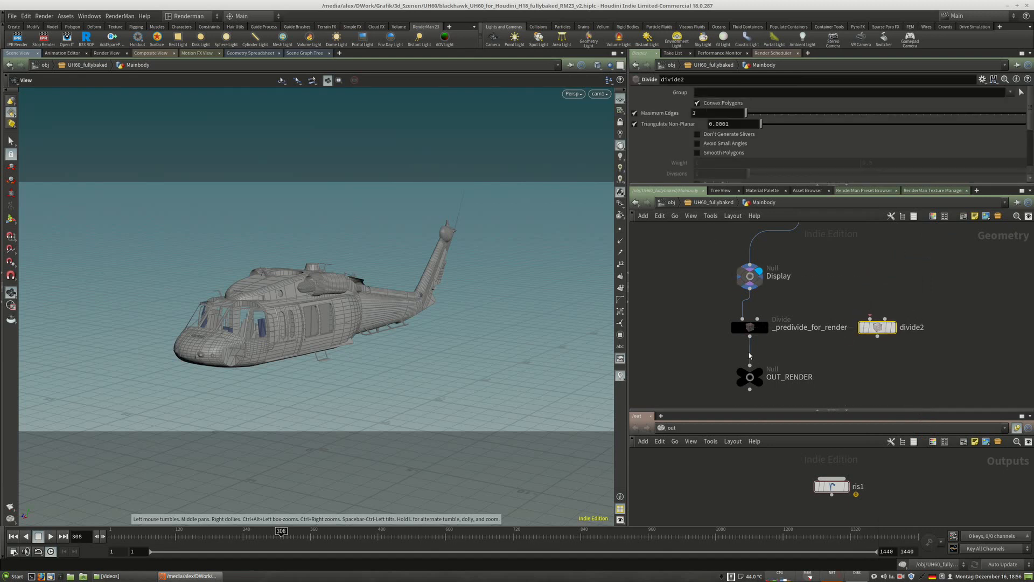
Wire the new Divide node between the Display null and the OUT_RENDER null in place of _predivide_for_render.
mouse_move(750, 329)
left_mouse_down()
mouse_move(734, 329)
mouse_move(746, 329)
left_mouse_up()
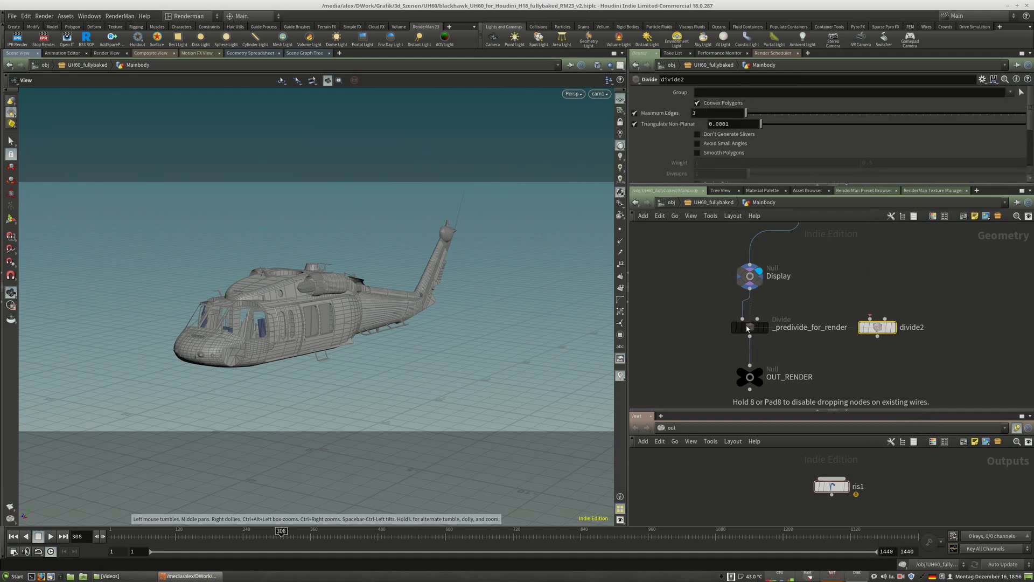
left_click(749, 326)
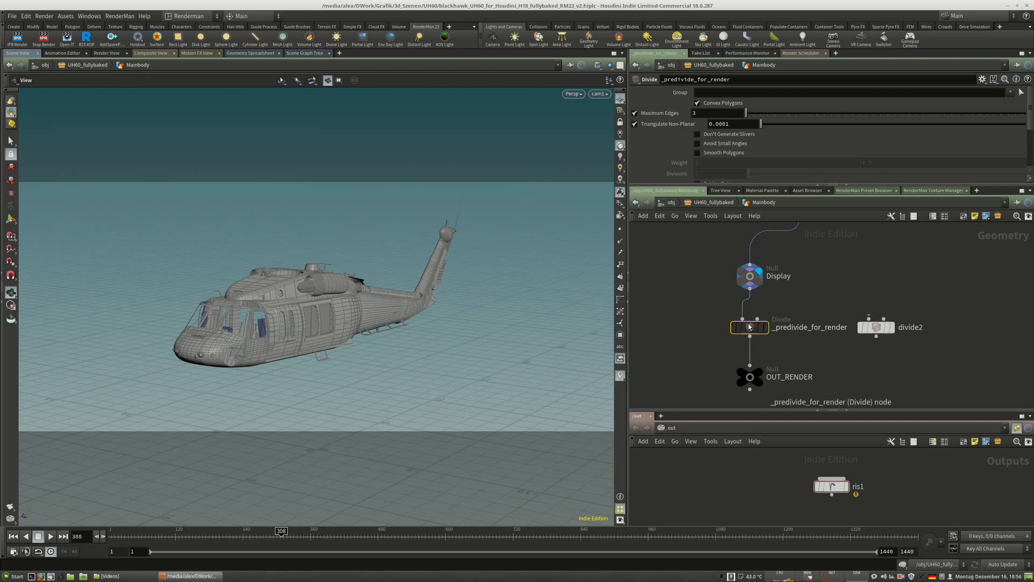
left_click(876, 327)
left_click(869, 319)
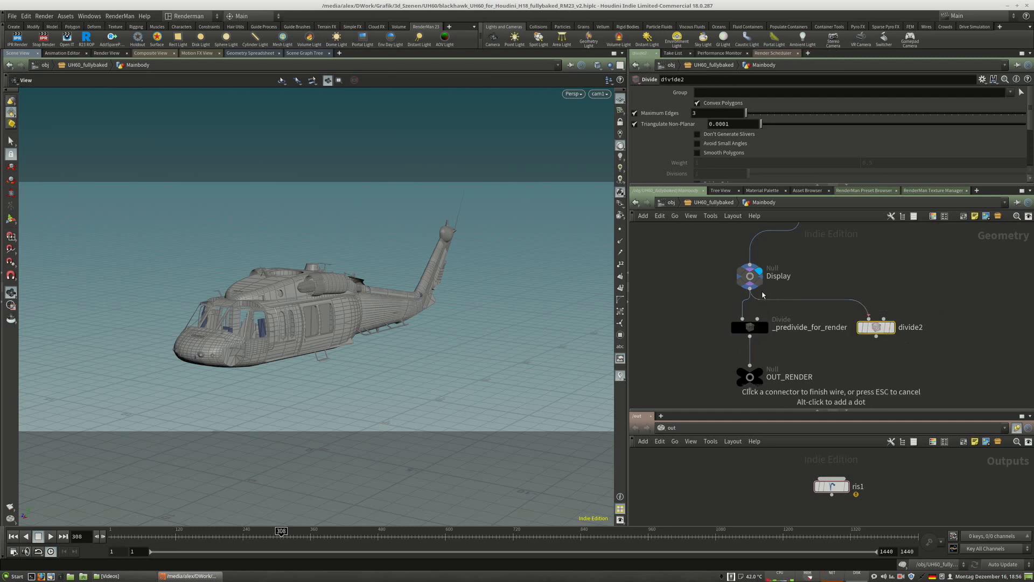
left_click(759, 276)
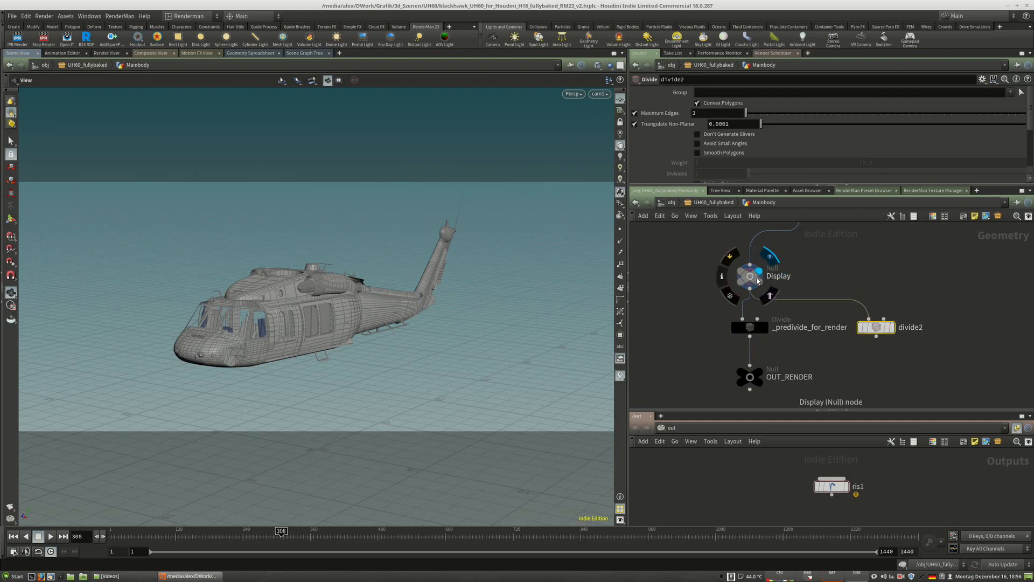
mouse_move(758, 275)
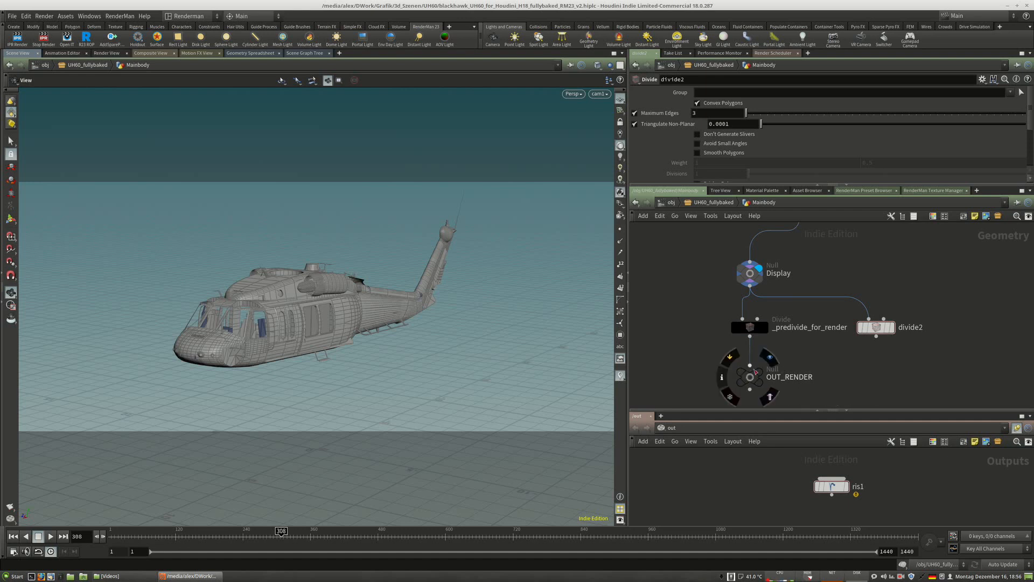
left_click_drag(876, 338, 753, 371)
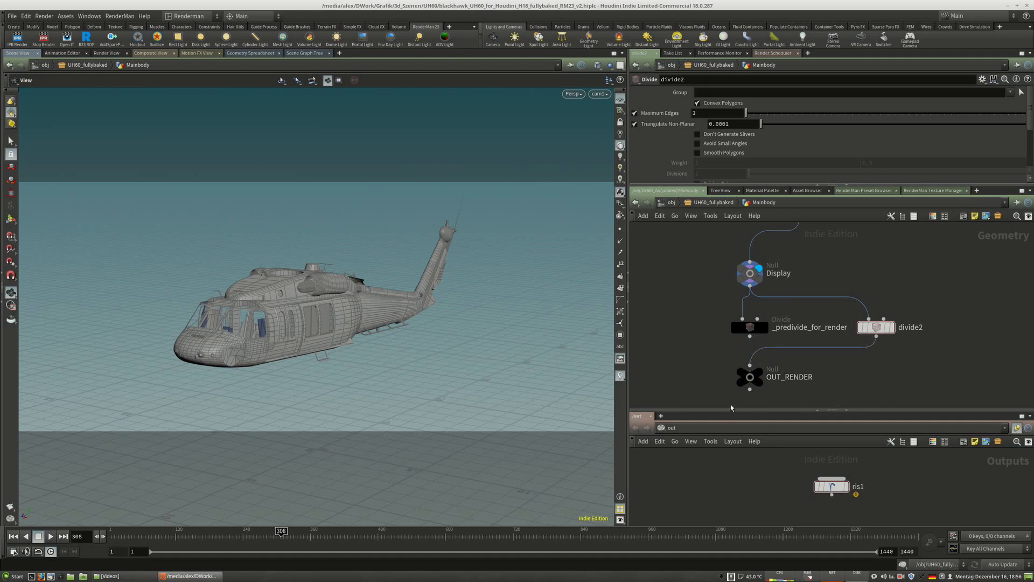
Set the render flag on the OUT_RENDER null and tidy the positions of the surrounding nodes.
left_click(761, 375)
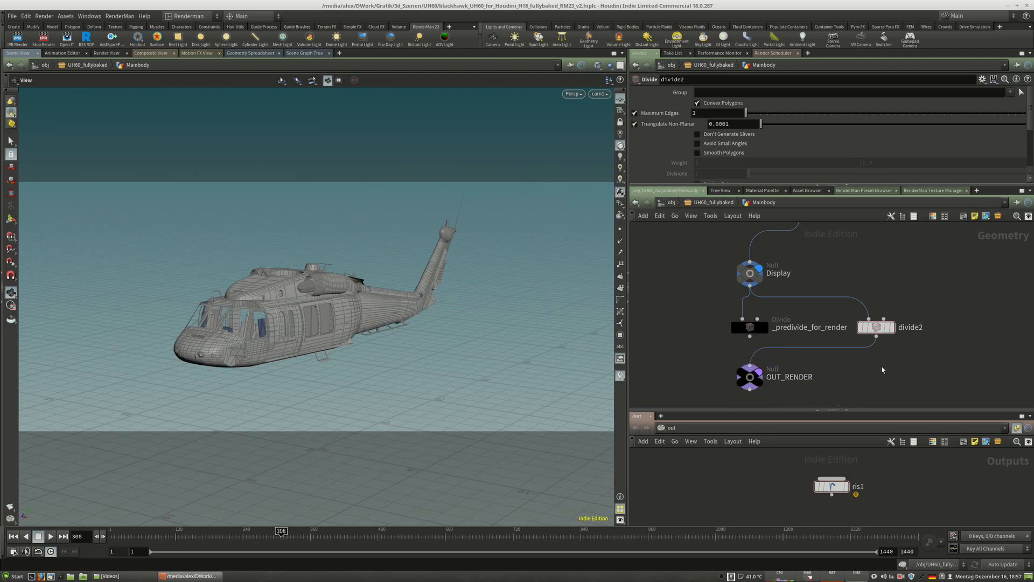
mouse_move(751, 381)
left_mouse_down()
mouse_move(911, 375)
mouse_move(750, 377)
left_mouse_up()
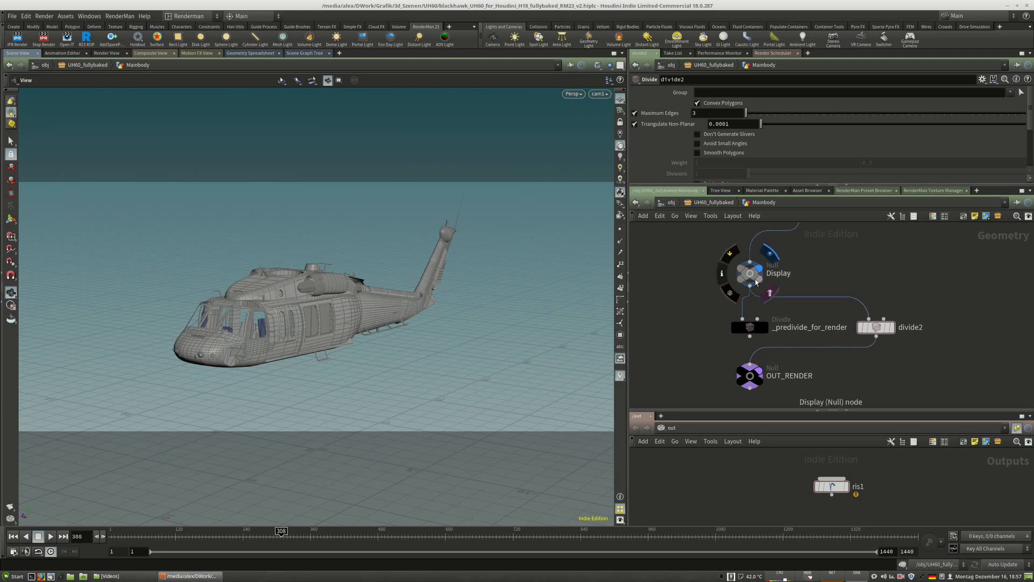
mouse_move(750, 267)
left_mouse_down()
mouse_move(750, 250)
mouse_move(750, 262)
left_mouse_up()
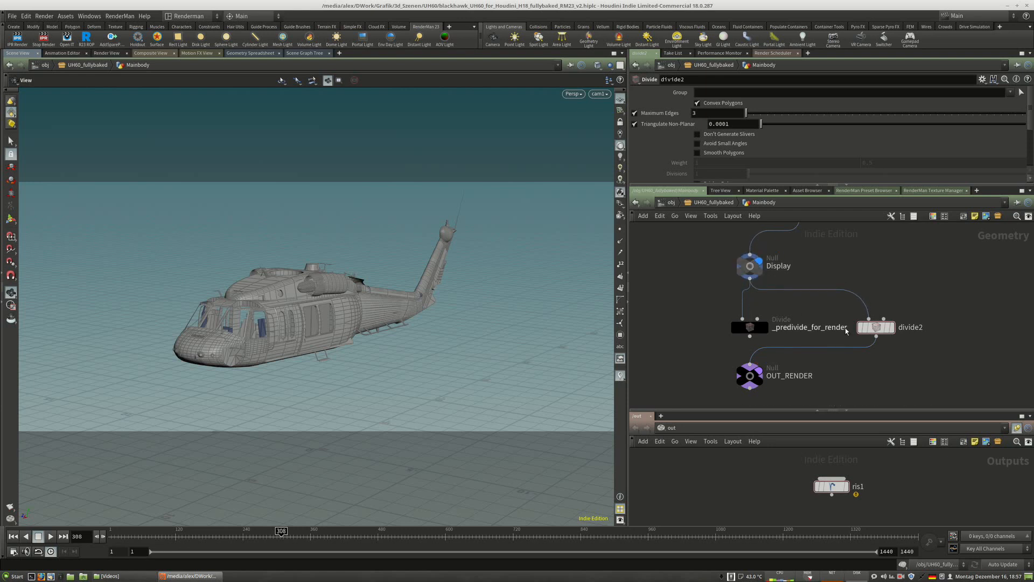
mouse_move(877, 329)
left_mouse_down()
mouse_move(974, 319)
mouse_move(881, 330)
left_mouse_up()
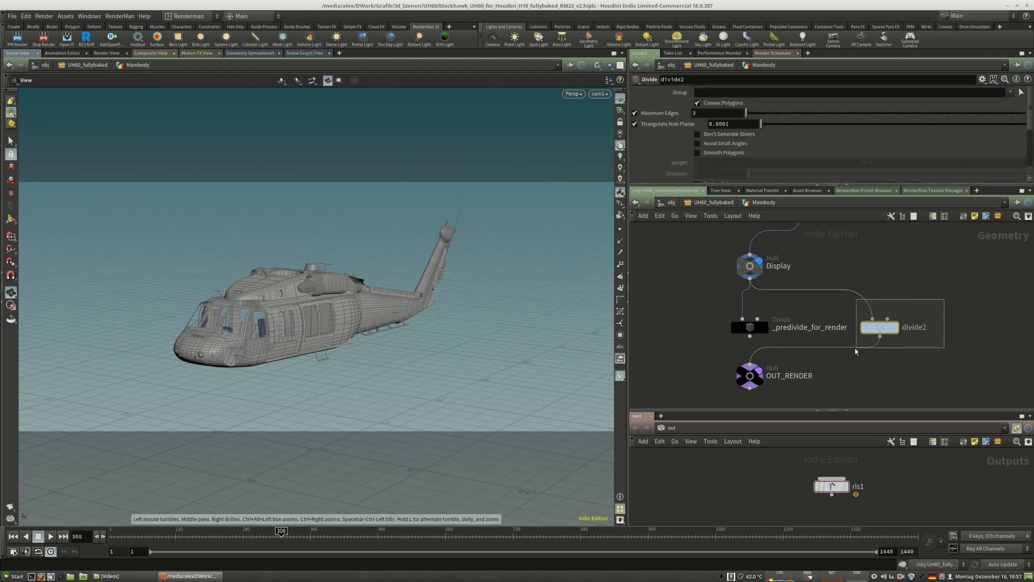
left_click_drag(856, 351, 885, 347)
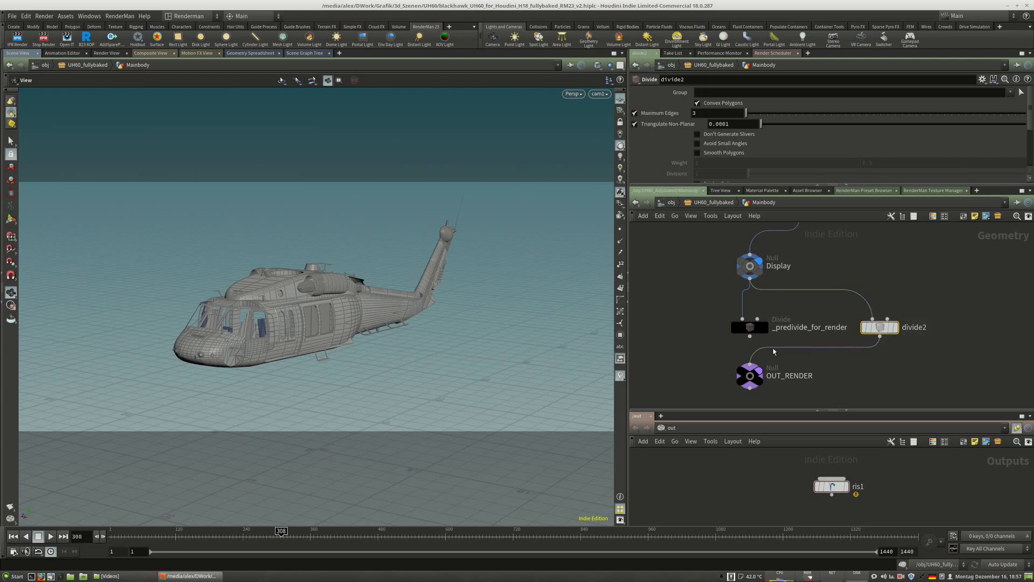
key("Escape")
Leave the Mainbody network, look over the UH60_fullybaked parts and return to the obj level.
left_click(711, 203)
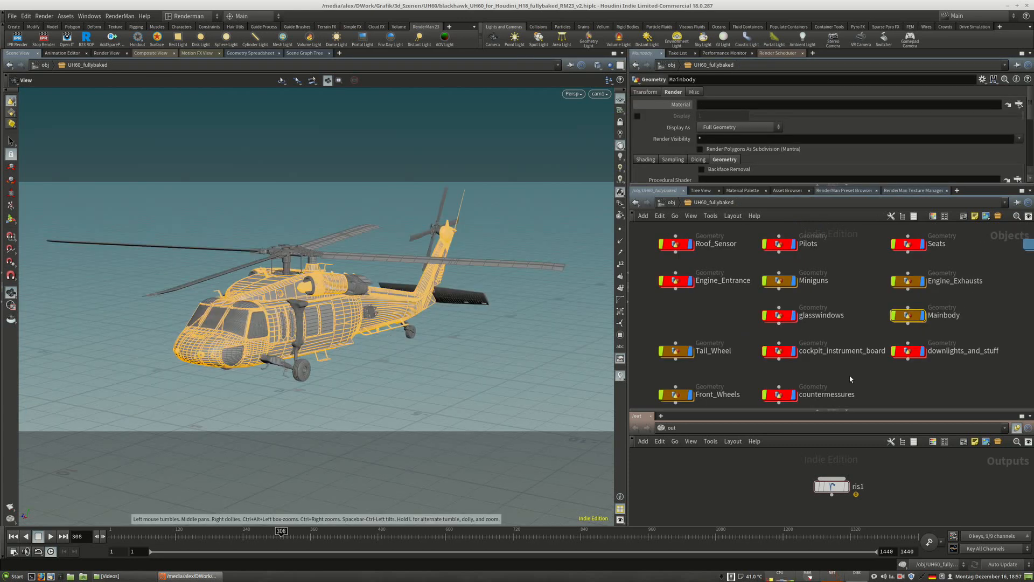
left_click(906, 379)
scroll(907, 379, "down", 5)
middle_click_drag(934, 385, 951, 328)
scroll(940, 328, "up", 1)
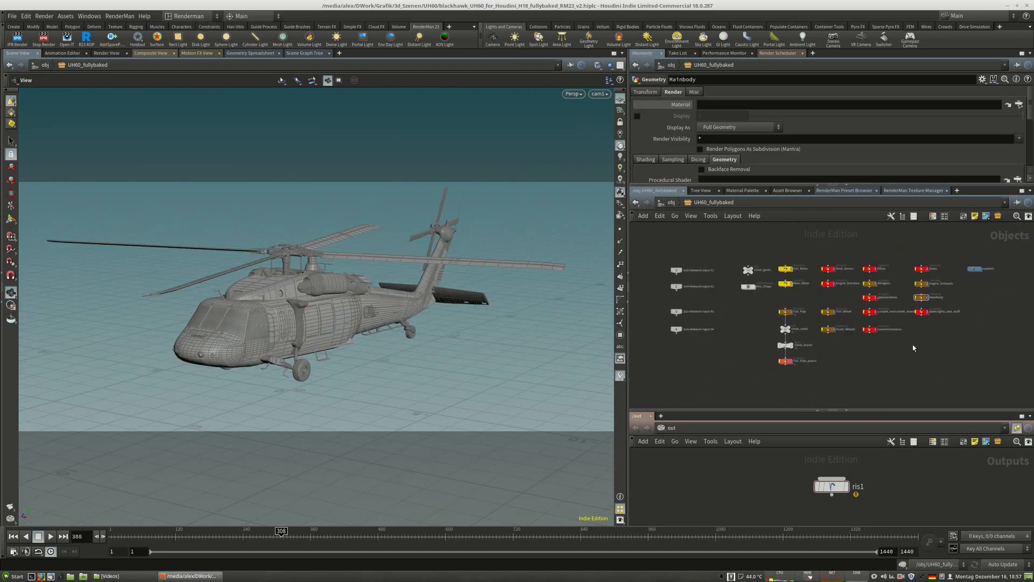
scroll(906, 349, "up", 1)
middle_click_drag(876, 355, 902, 358)
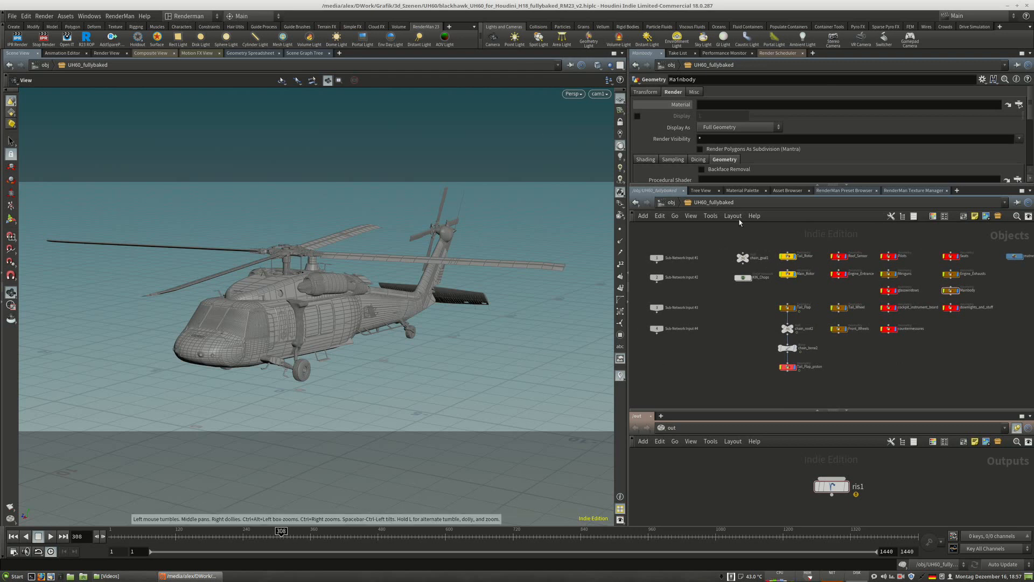
left_click(669, 202)
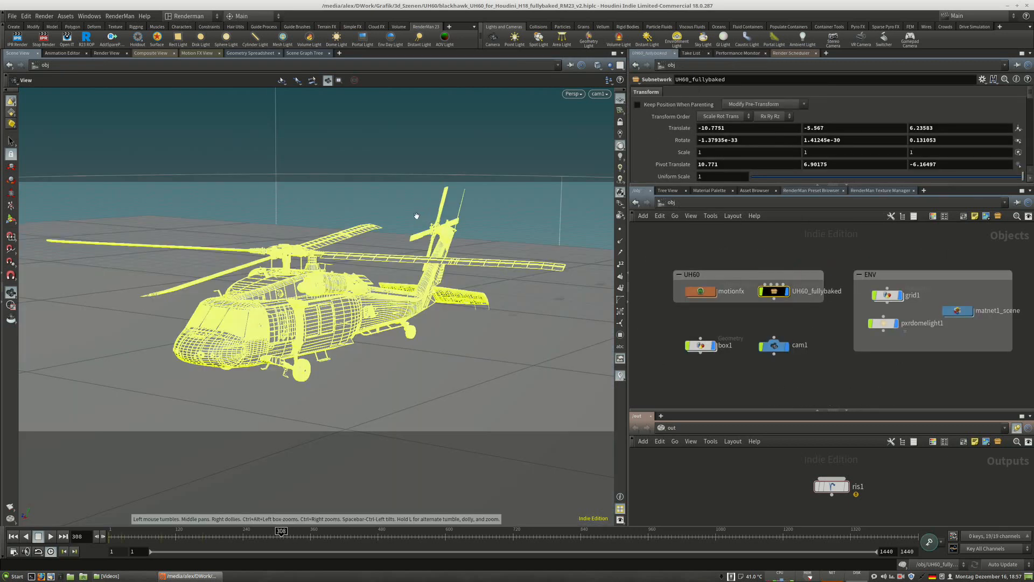
Look through cam1 with the camera locked to the view and frame the whole UH60_fullybaked helicopter from above.
left_click_drag(417, 215, 371, 253)
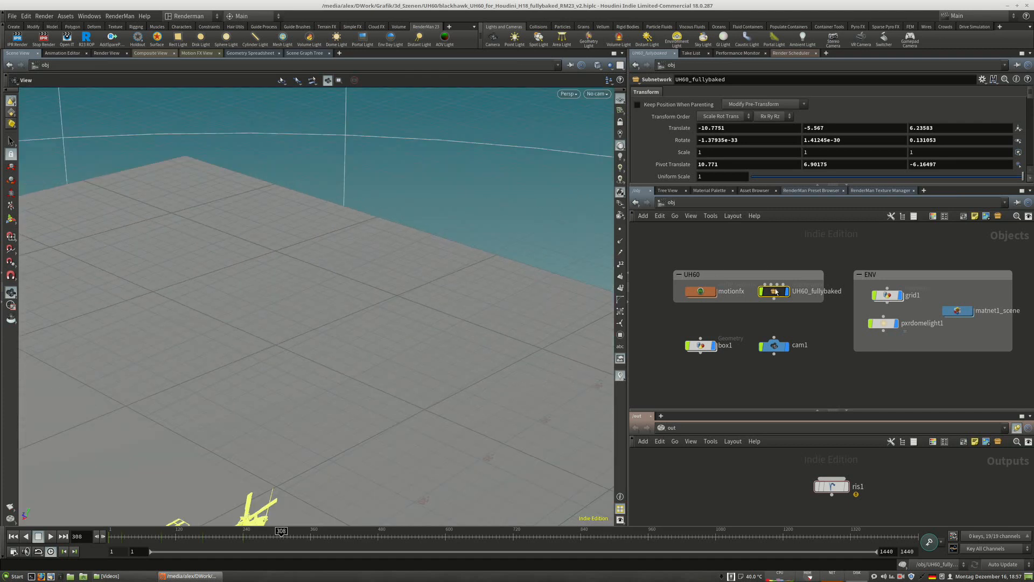
left_click(596, 94)
left_click(600, 140)
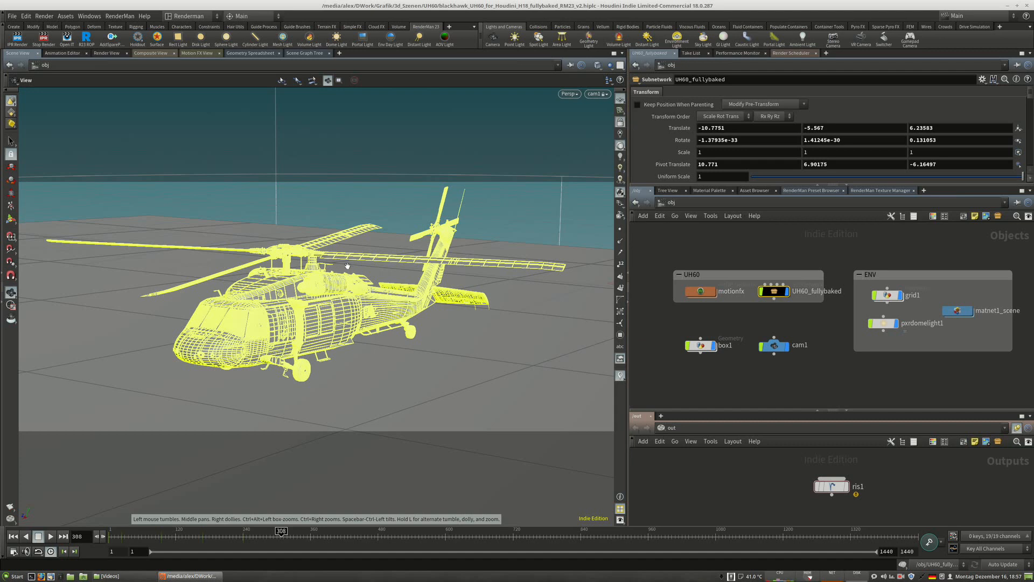
left_click_drag(348, 265, 323, 306)
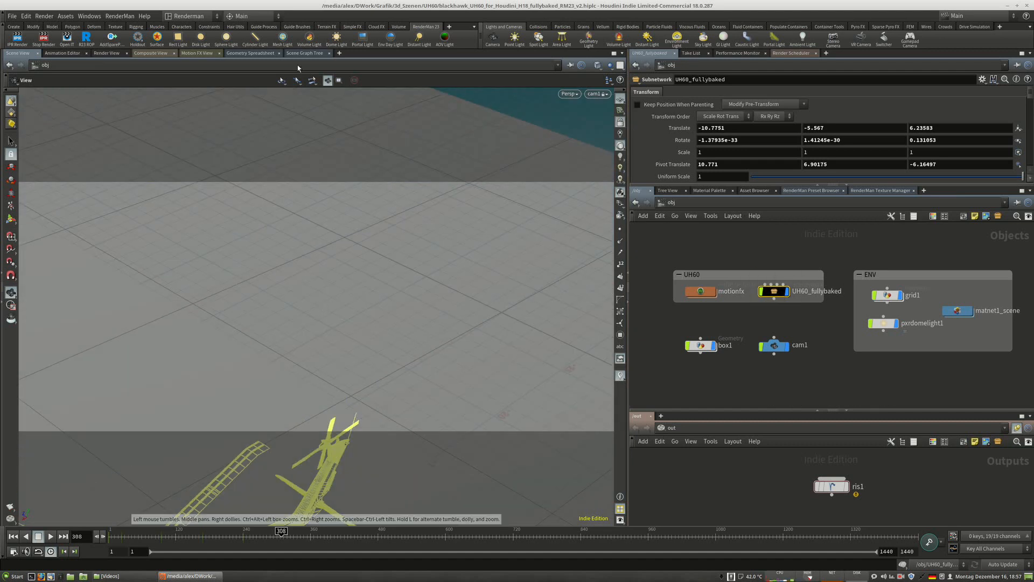
key("g")
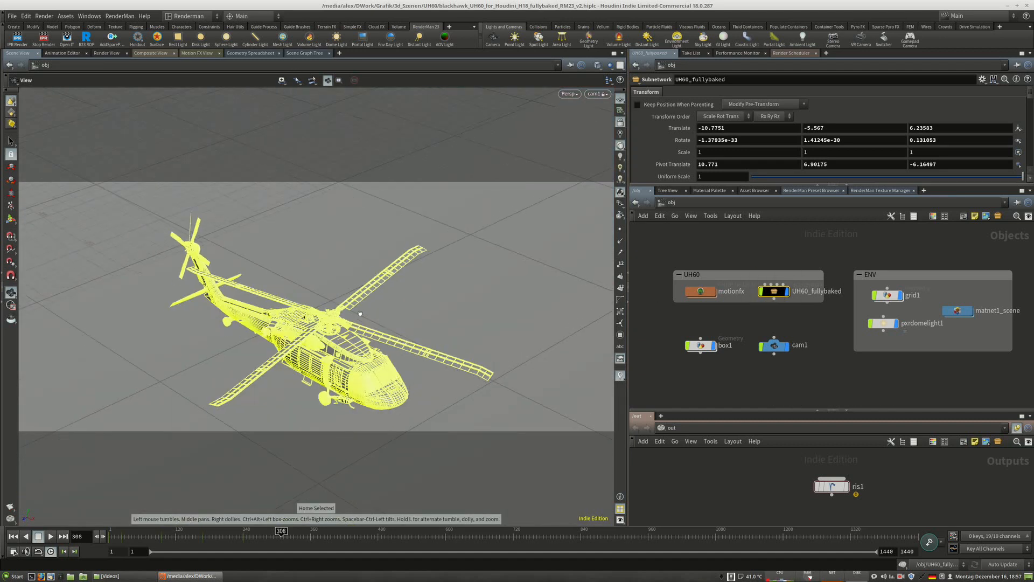
left_click_drag(360, 313, 441, 112)
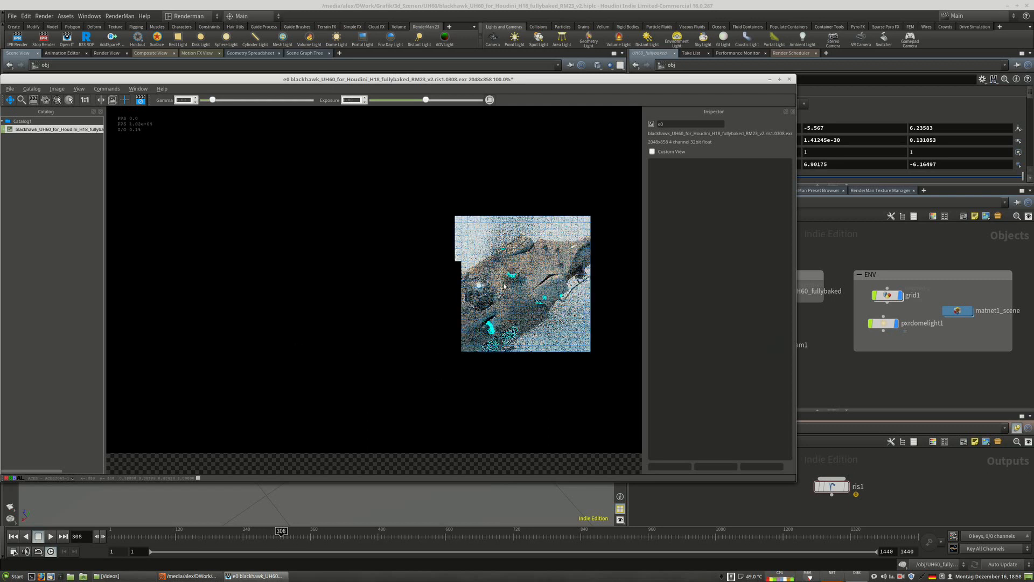
Draw a crop region over the rotor in the RenderMan preview and shift it onto the helicopter's fuselage.
scroll(173, 294, "down", 2)
scroll(304, 272, "up", 2)
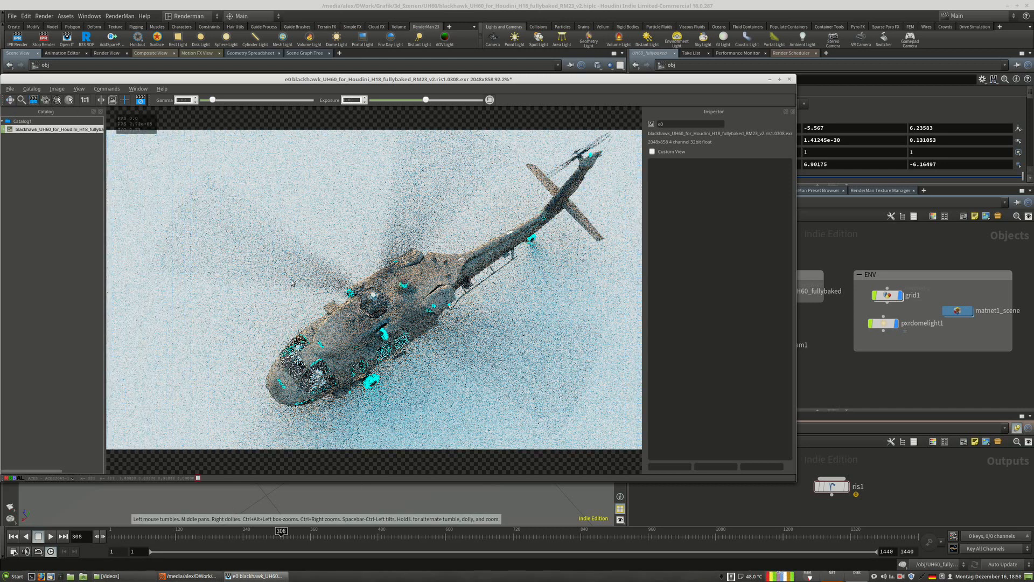
left_click_drag(141, 173, 357, 312)
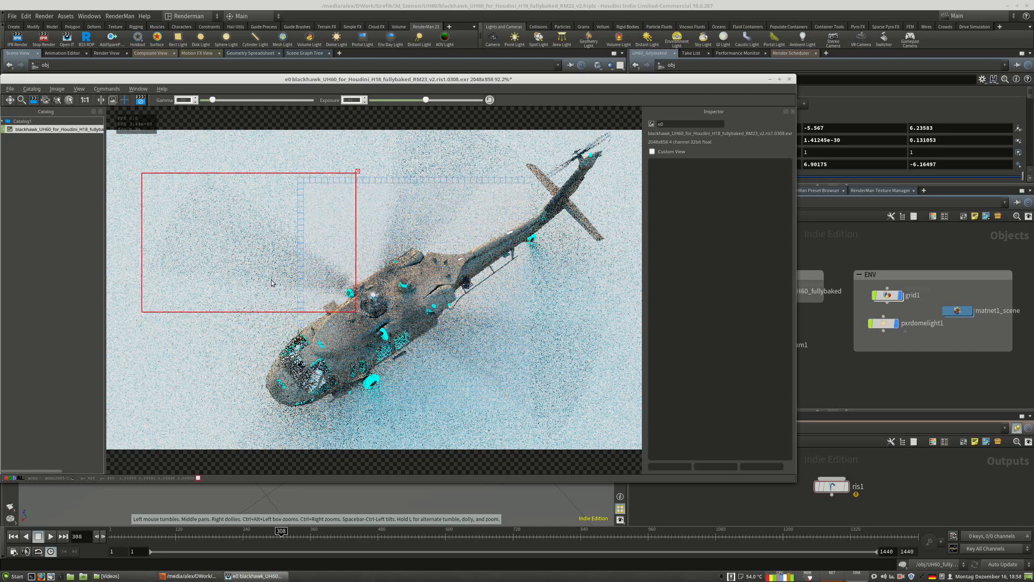
left_click_drag(272, 282, 276, 281)
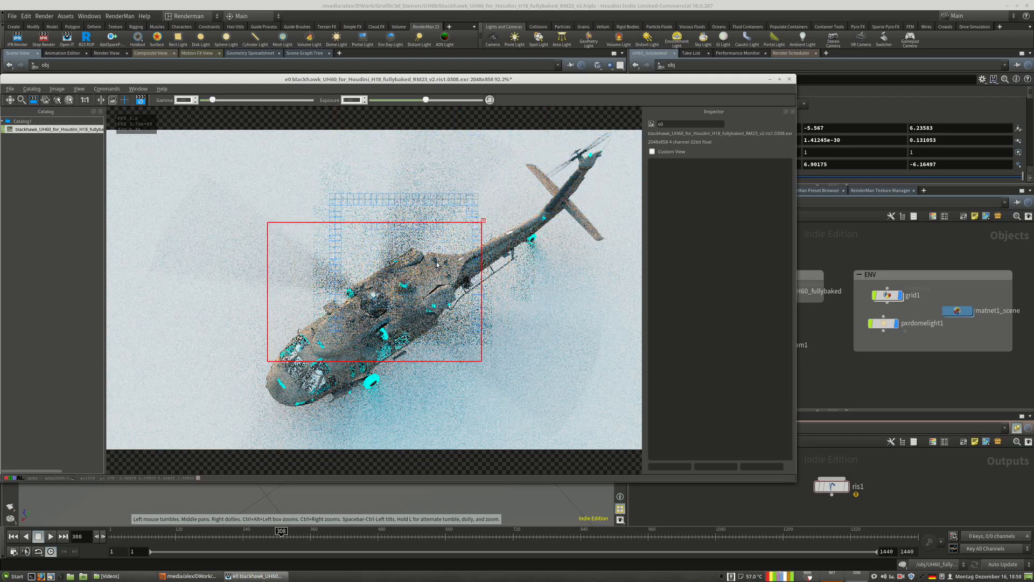
Switch back to Houdini, orbit cam1 to a side view of the helicopter and bring up the updating render preview.
left_click(124, 576)
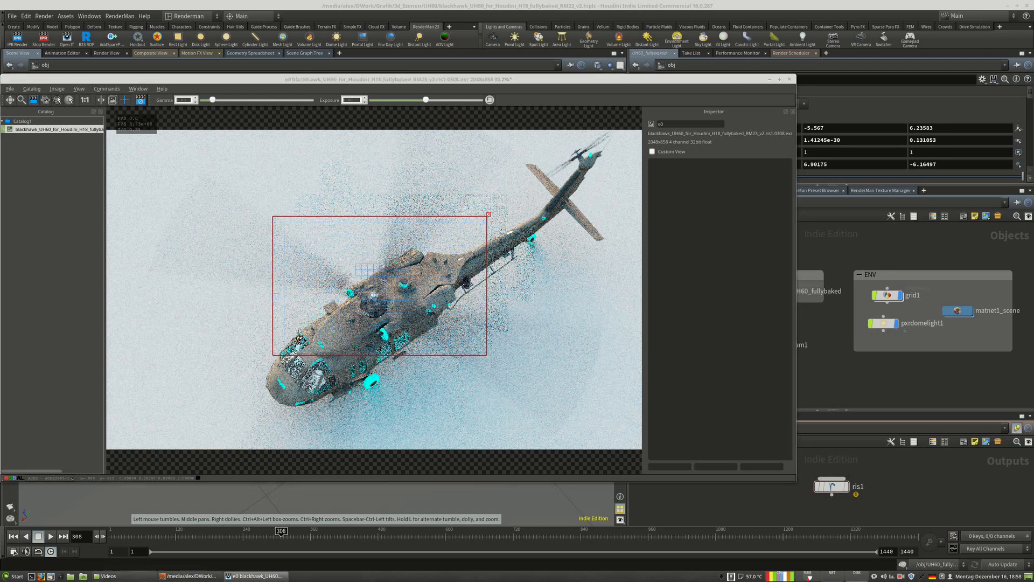
left_click(767, 81)
left_click(769, 80)
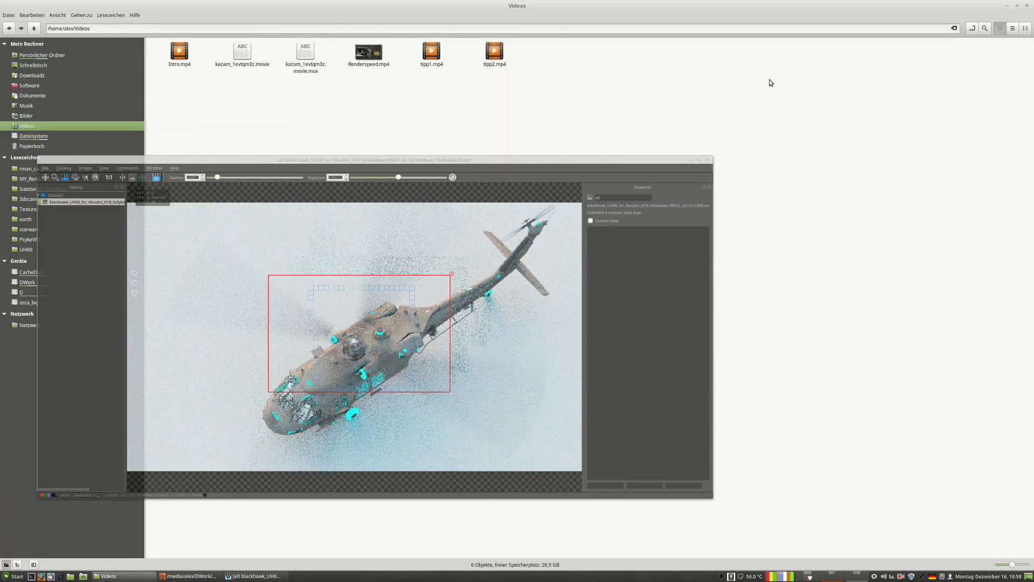
left_click(219, 578)
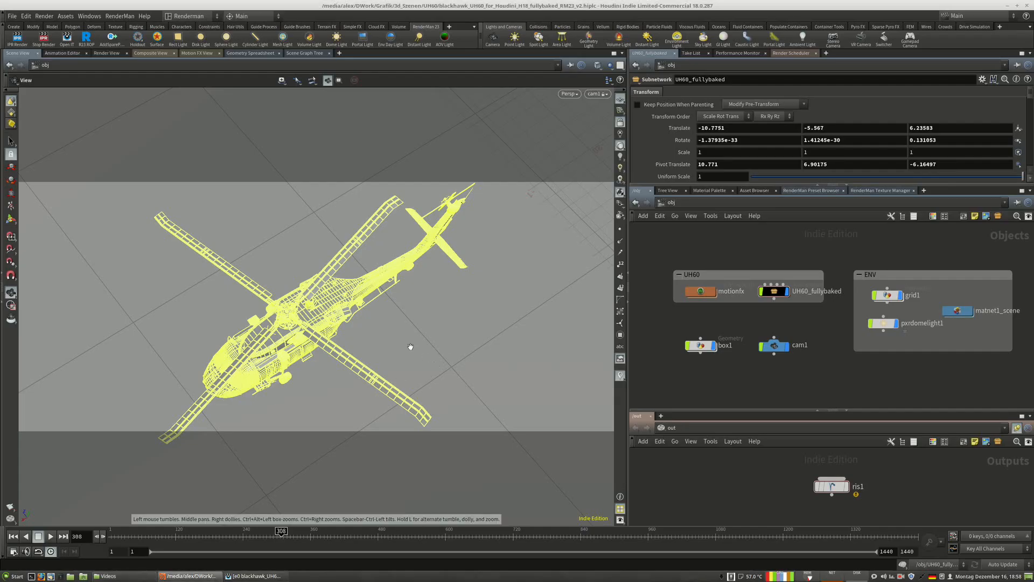
left_click_drag(410, 346, 386, 245)
left_click(253, 576)
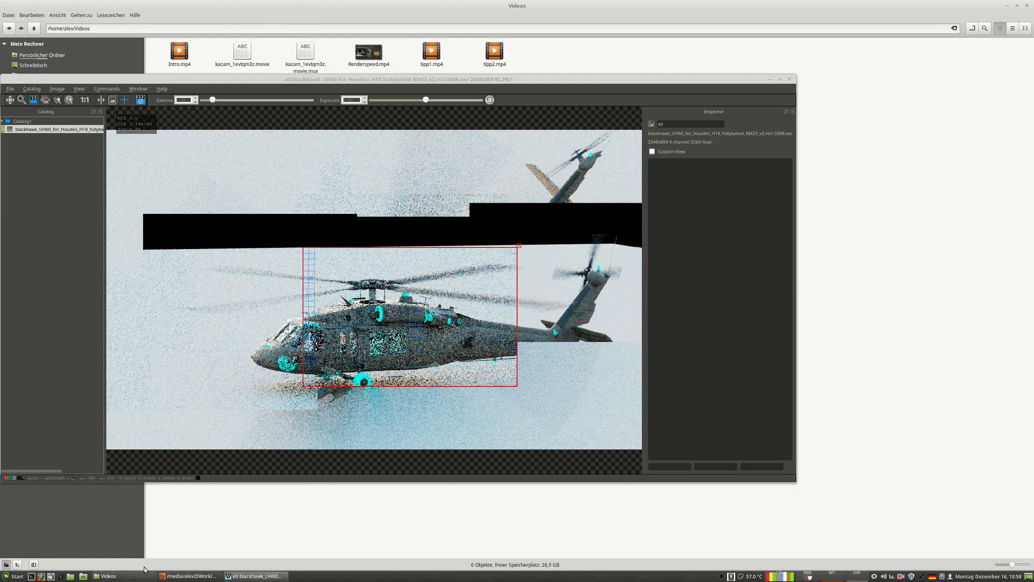
Hide the render preview and open the Footage folder inside the UH60 bookmark in the file manager.
left_click(1007, 6)
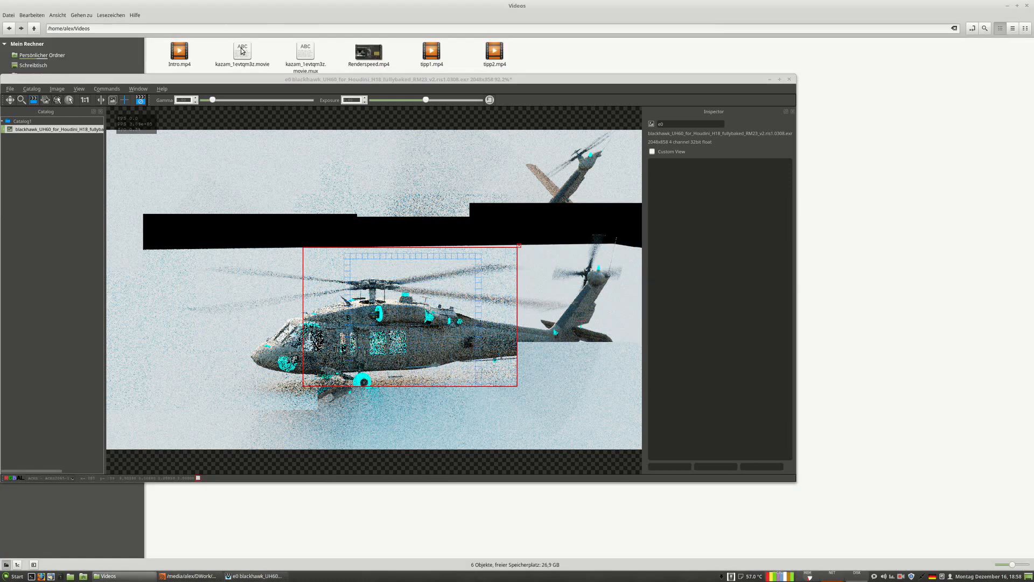
left_click(770, 79)
left_click(27, 248)
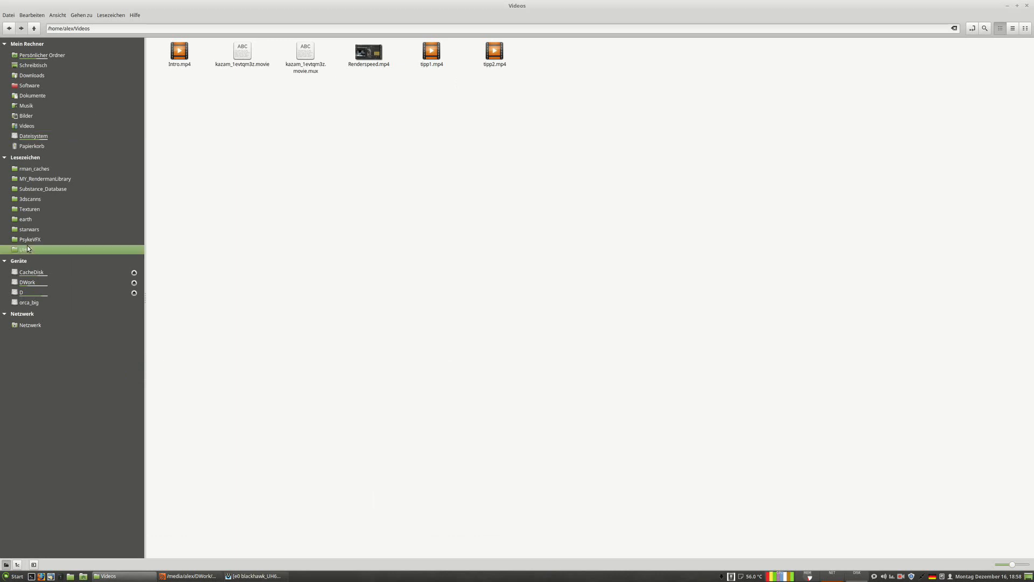
double_click(361, 54)
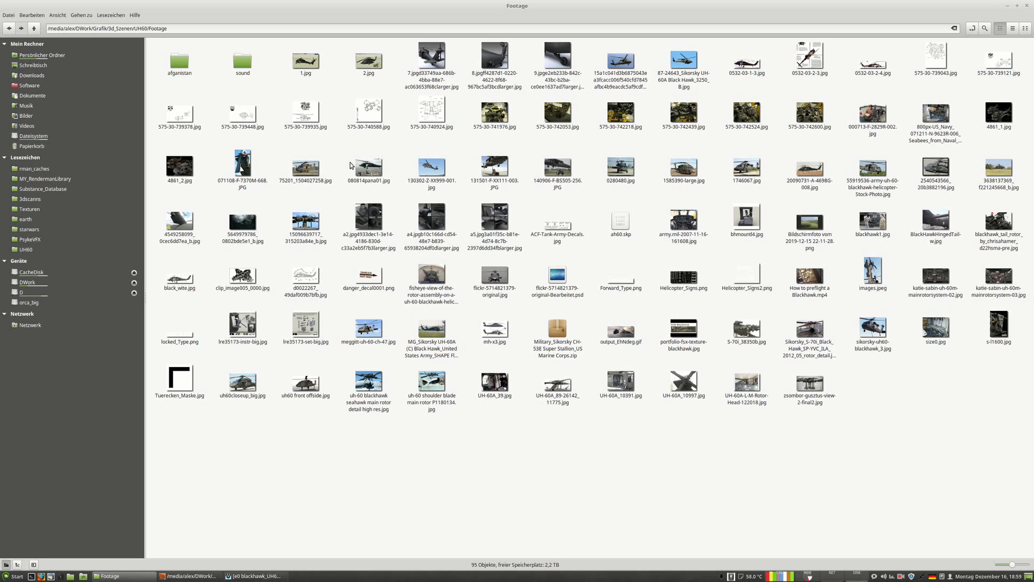
Look through the Black Hawk reference photos in the Footage folder, starting with 130302-Z-XX999-001.jpg, and stop at the helicopter hovering over the field.
double_click(432, 166)
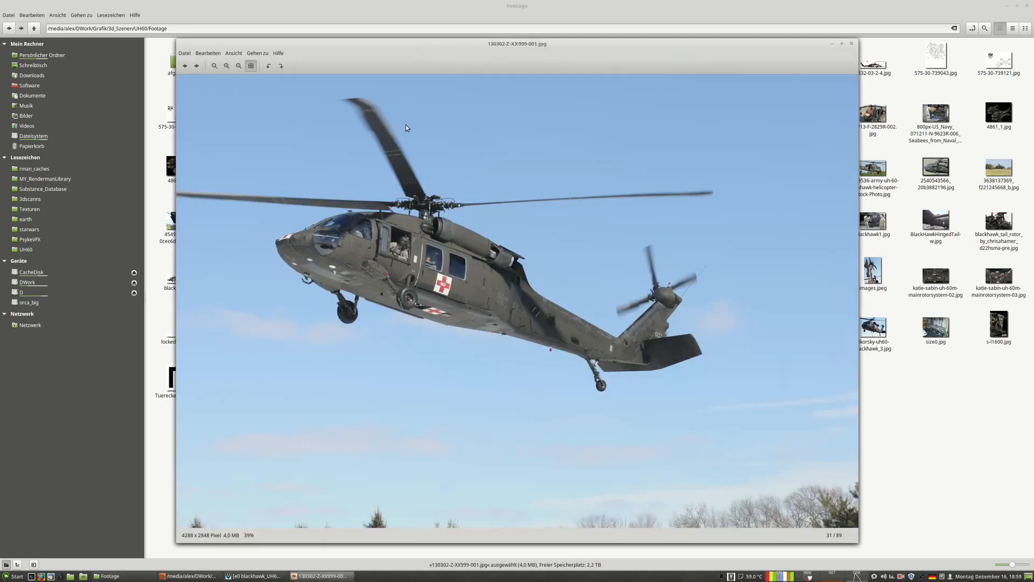
key("Right")
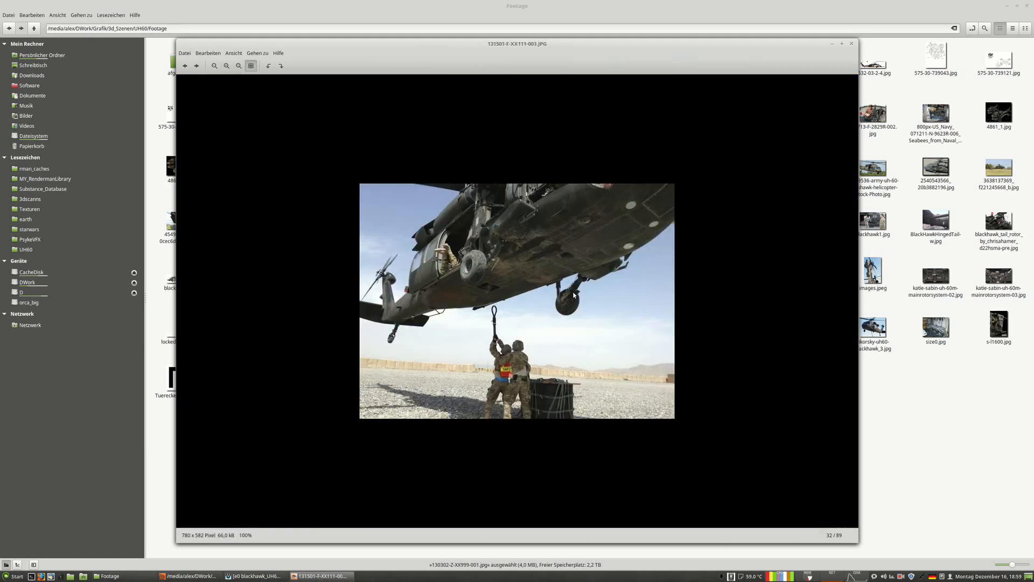
key("Right")
key("Right")
key("Right")
key("Right")
key("Right")
key("Right")
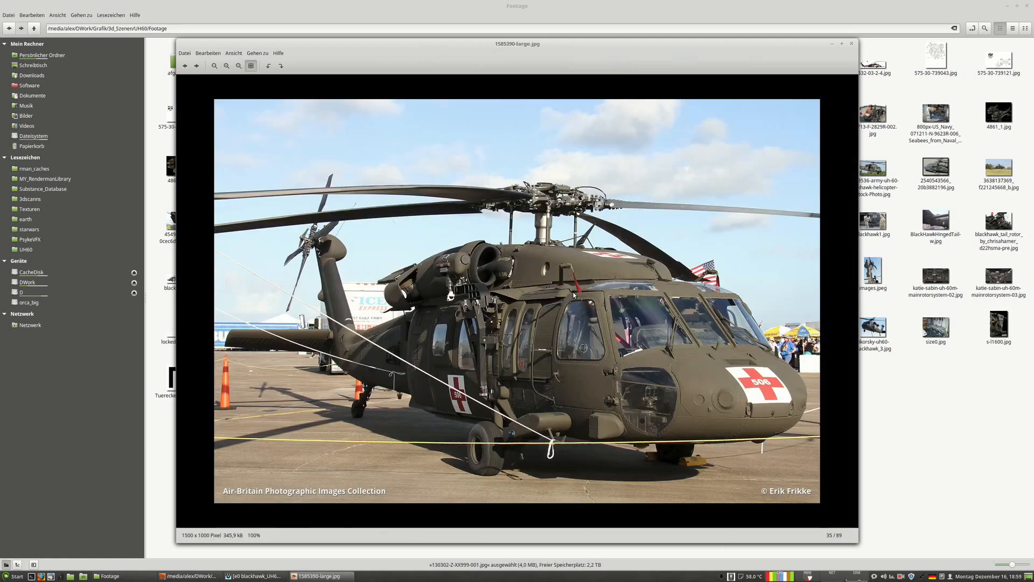
key("Right")
key("Right")
key("Right")
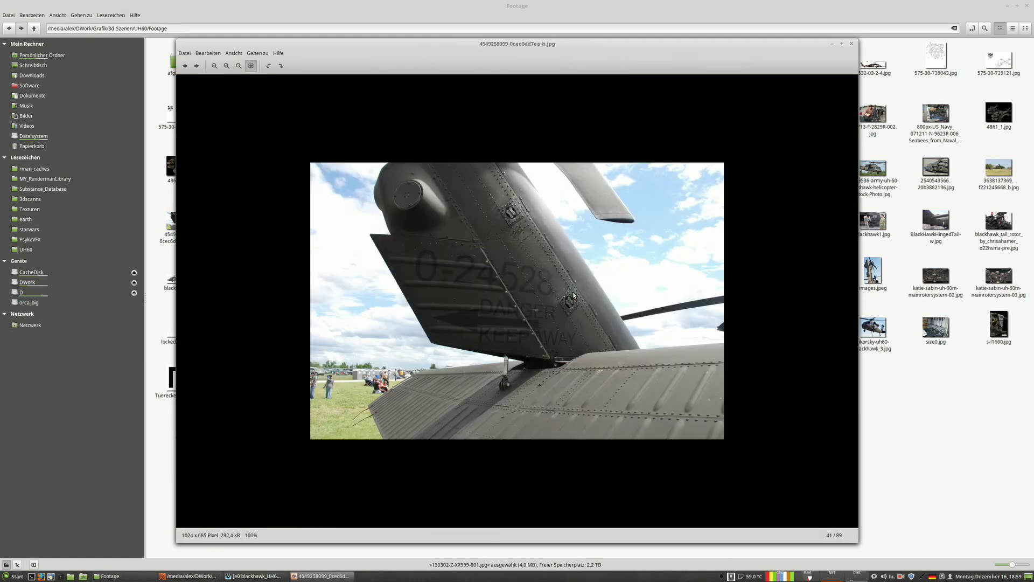
key("Left")
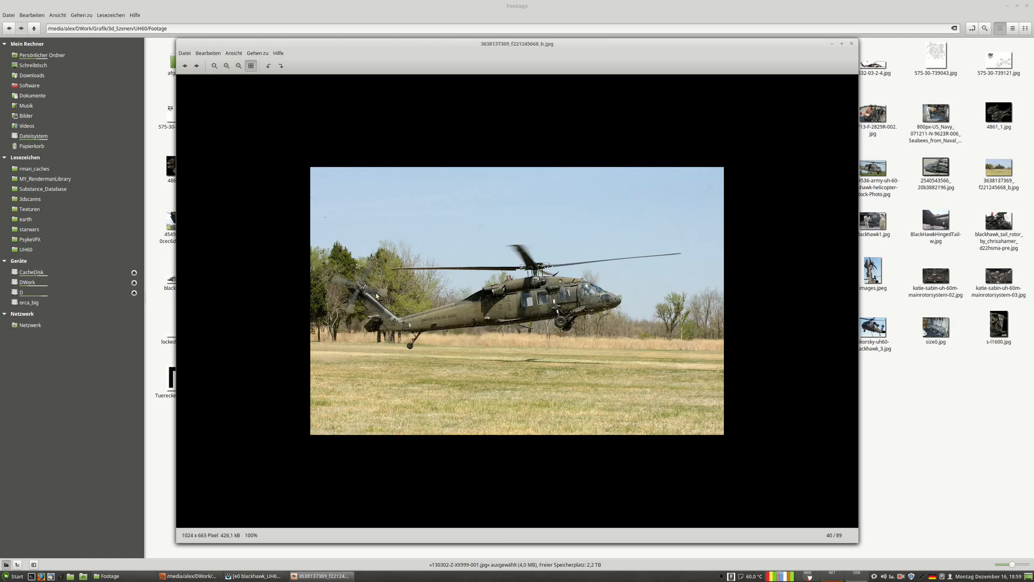
Switch back to the RenderMan preview and move the crop region onto the tail, then over the middle of the fuselage.
left_click(197, 577)
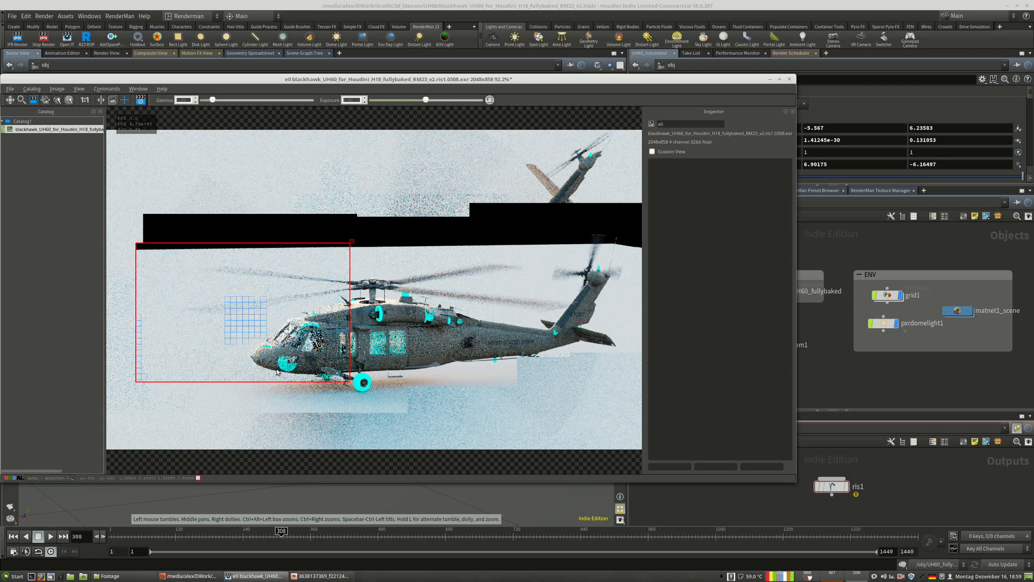
left_click_drag(289, 352, 567, 332)
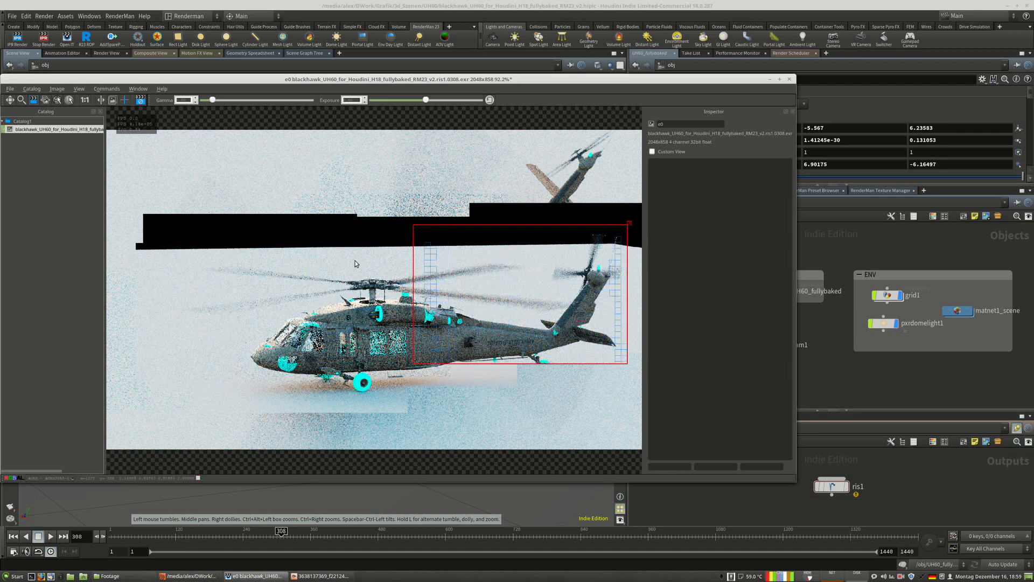
left_click_drag(484, 307, 355, 345)
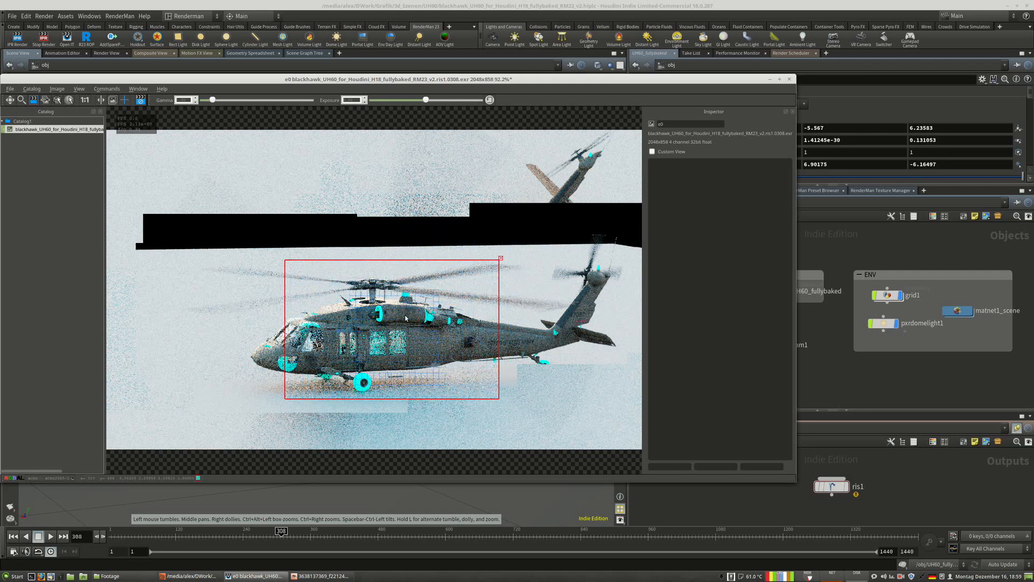
left_click(46, 39)
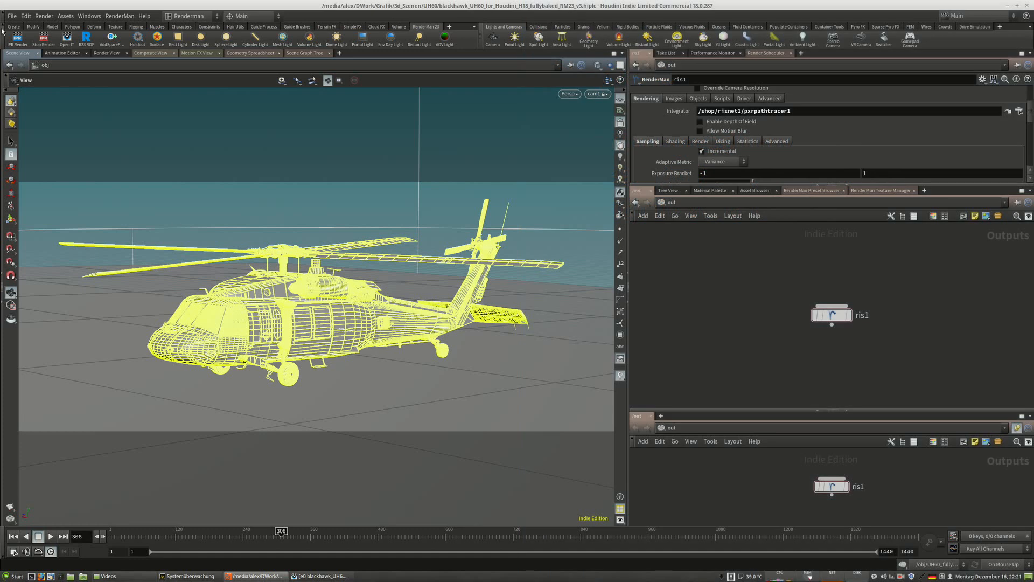
left_click(38, 17)
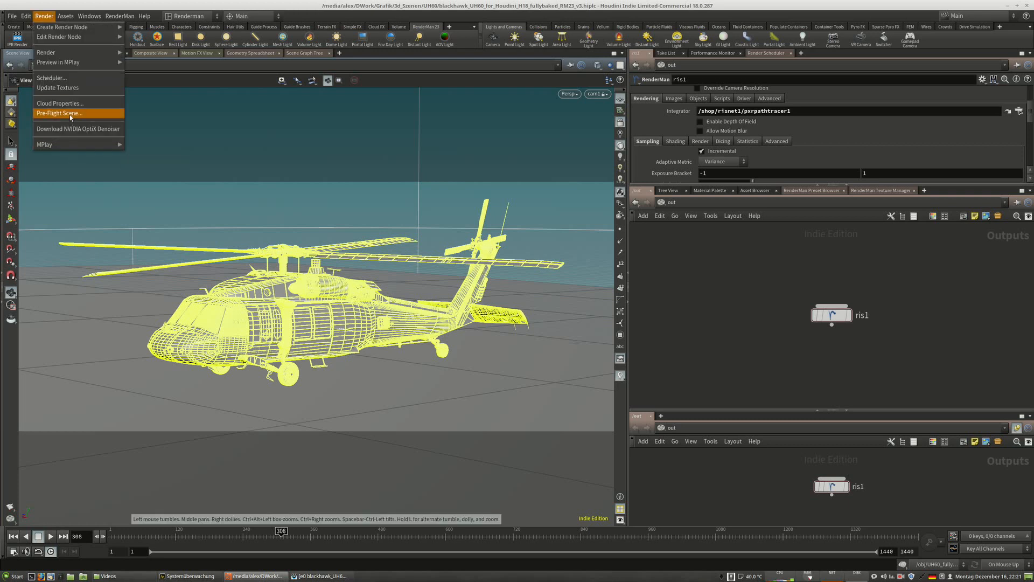
left_click(42, 17)
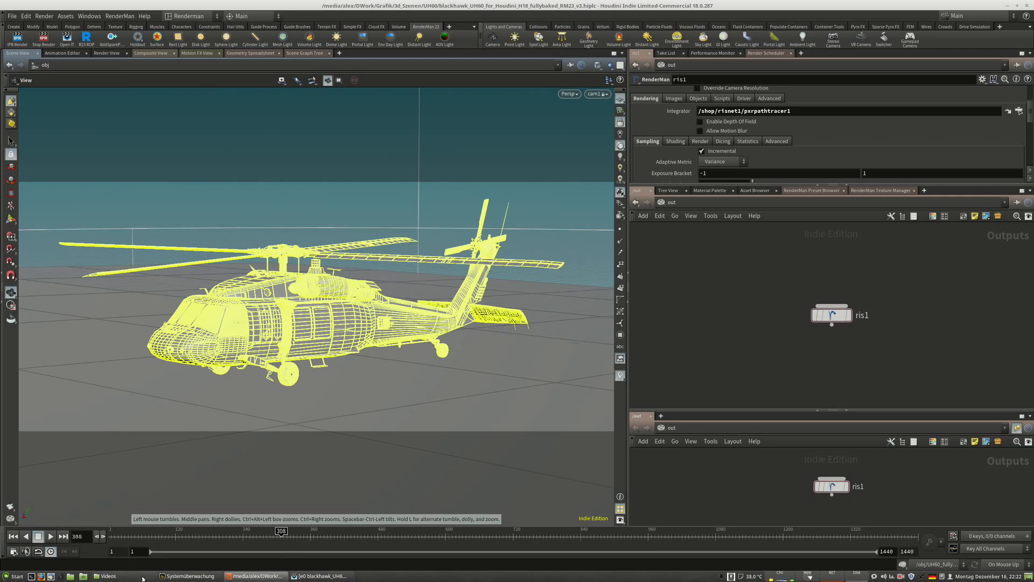
Switch to the file manager and permanently delete the .Trash-1000 folder from CacheDisk.
key("alt+Tab")
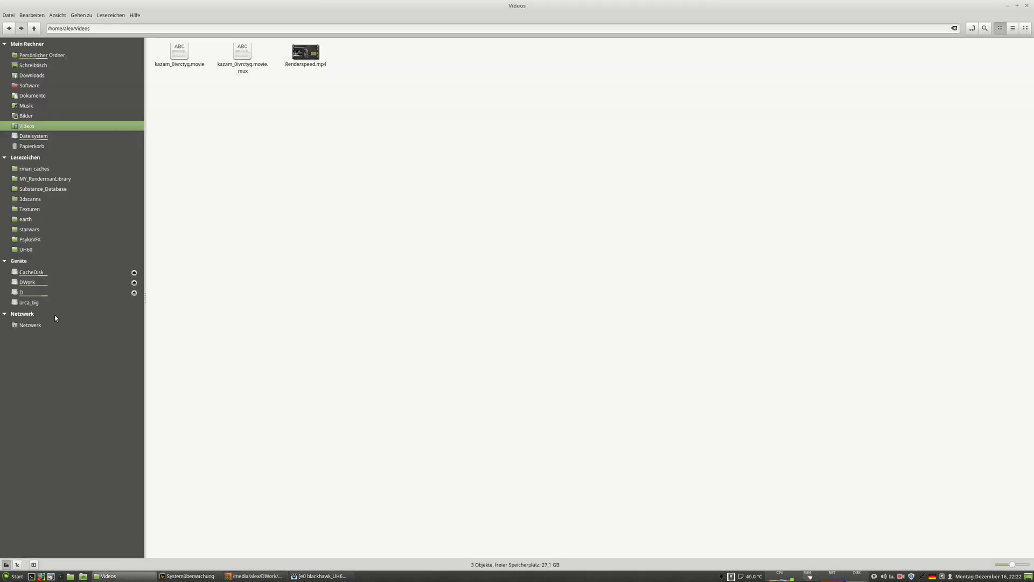
left_click(27, 272)
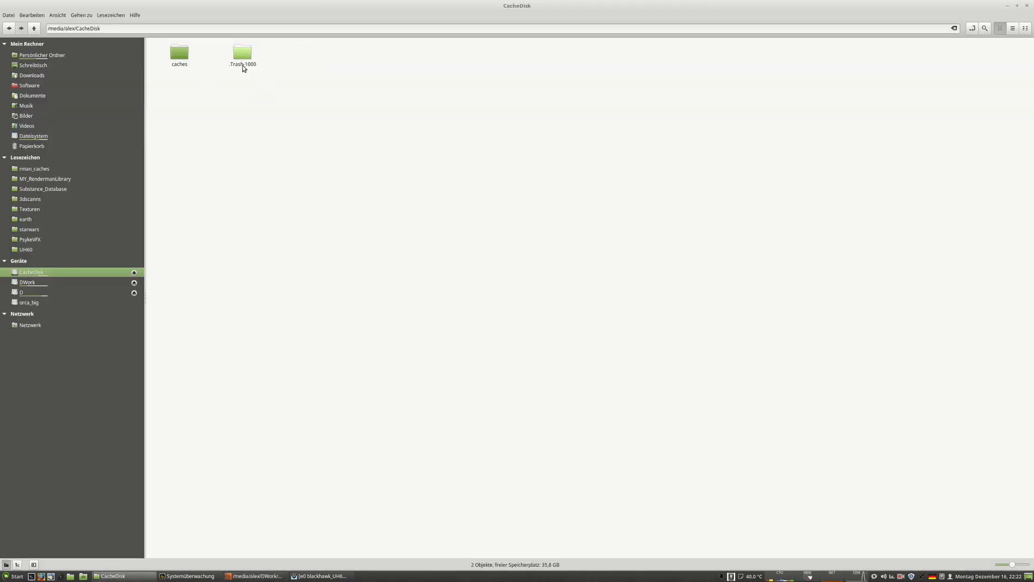
left_click(243, 66)
key("Delete")
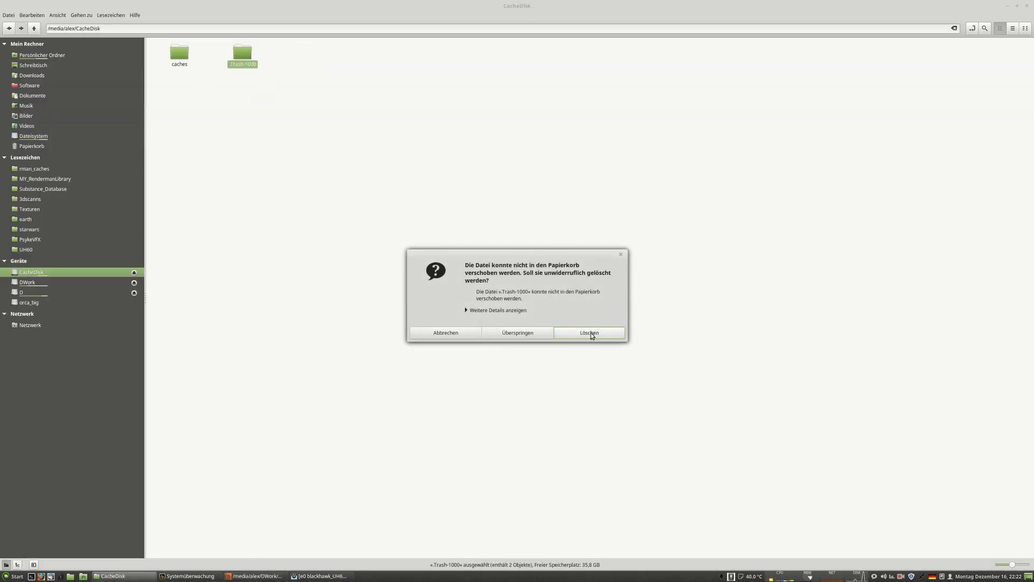
left_click(571, 333)
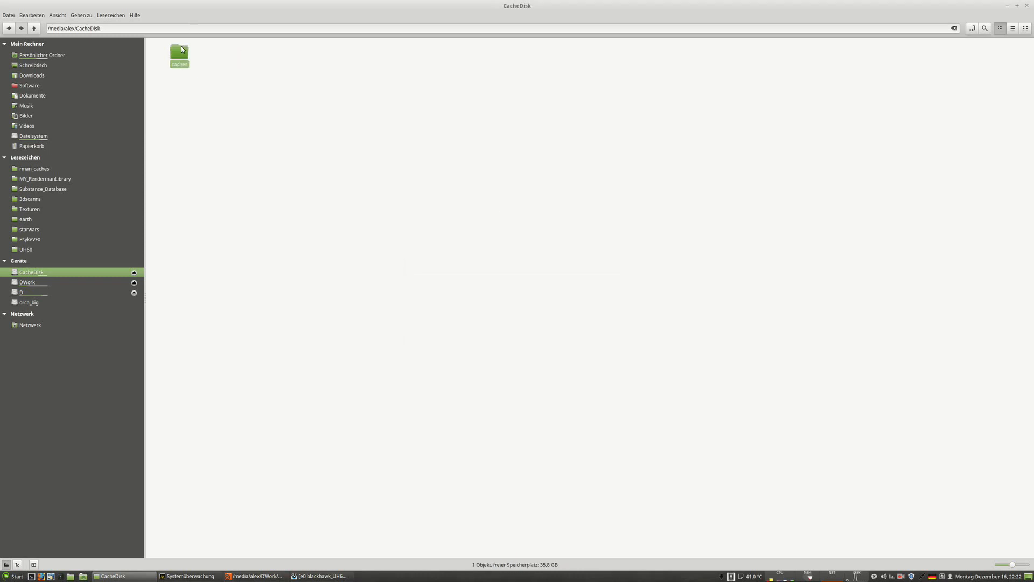
Examine the EXR and TEX texture files in caches/rman_caches/UH60/tex2, and return to the UH60 folder.
left_click(180, 50)
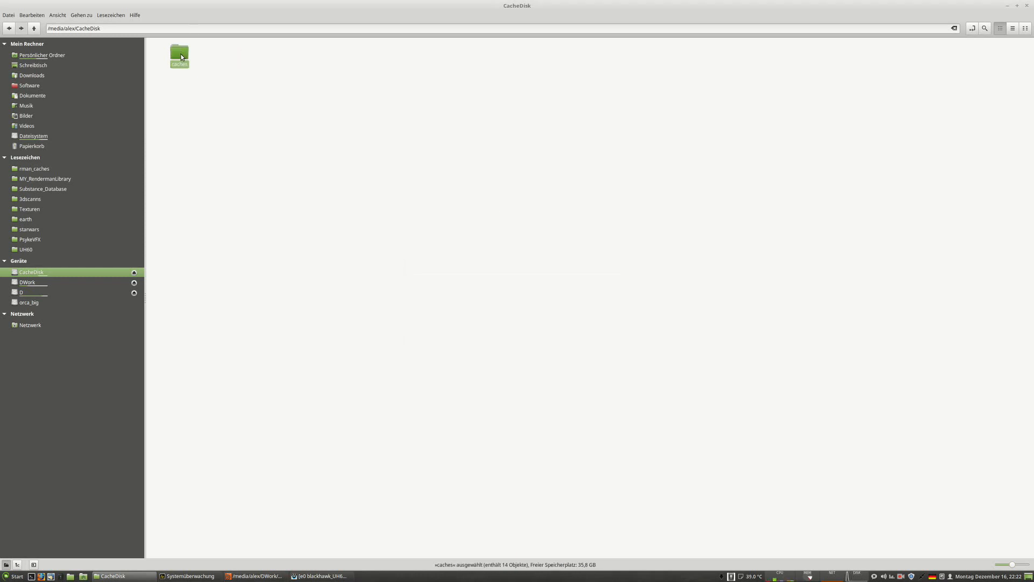
double_click(181, 54)
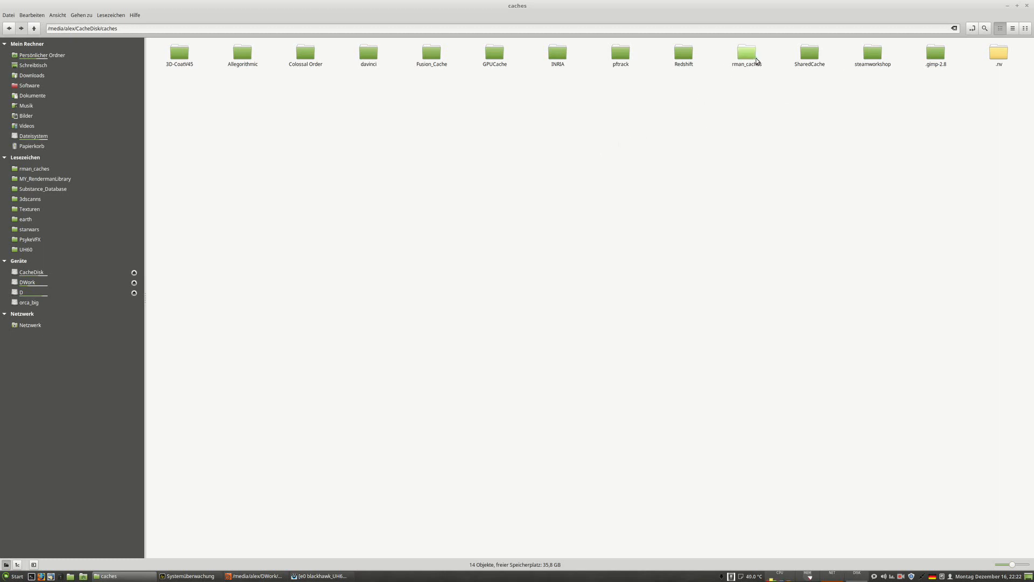
double_click(747, 53)
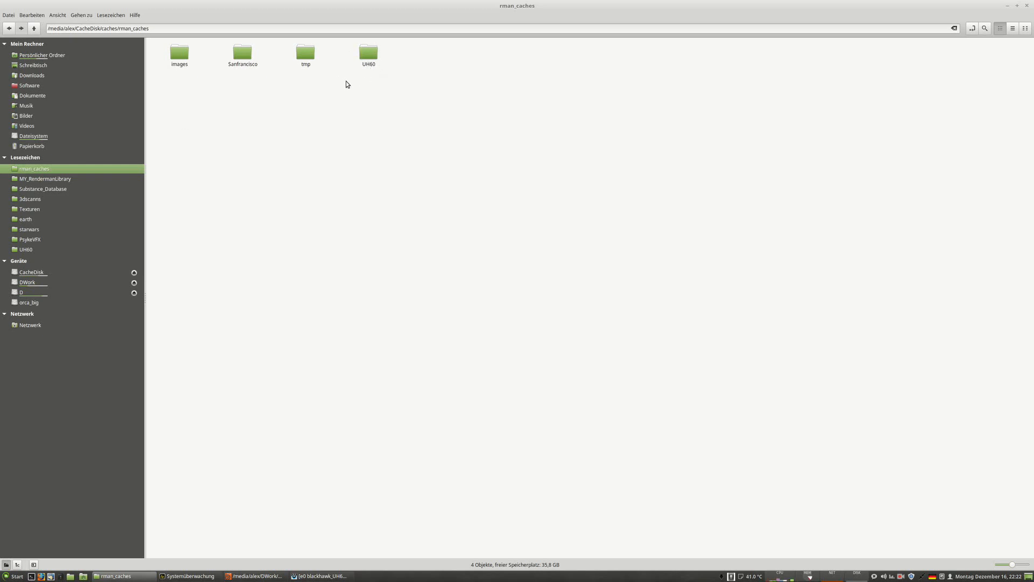
double_click(373, 54)
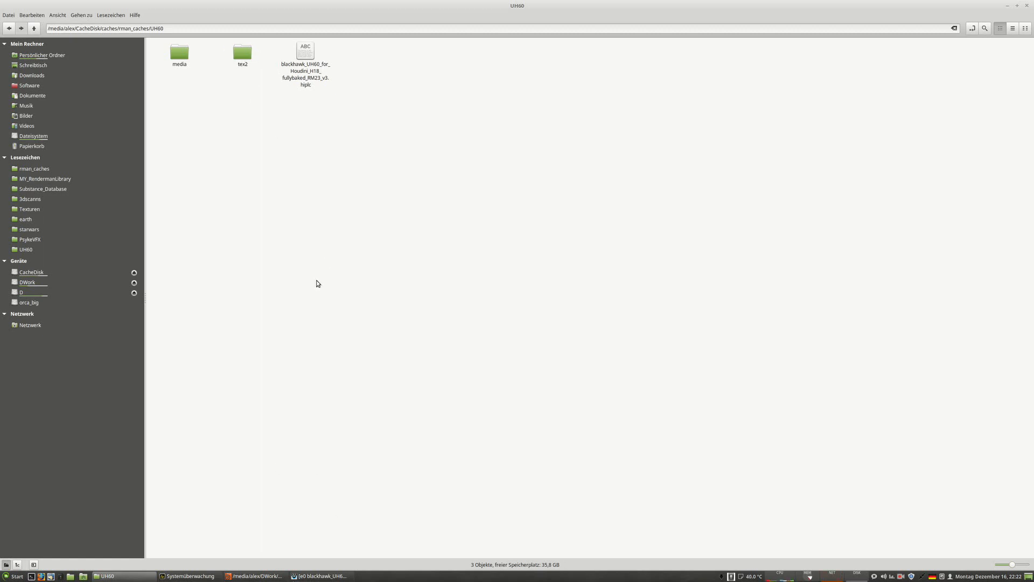
double_click(244, 50)
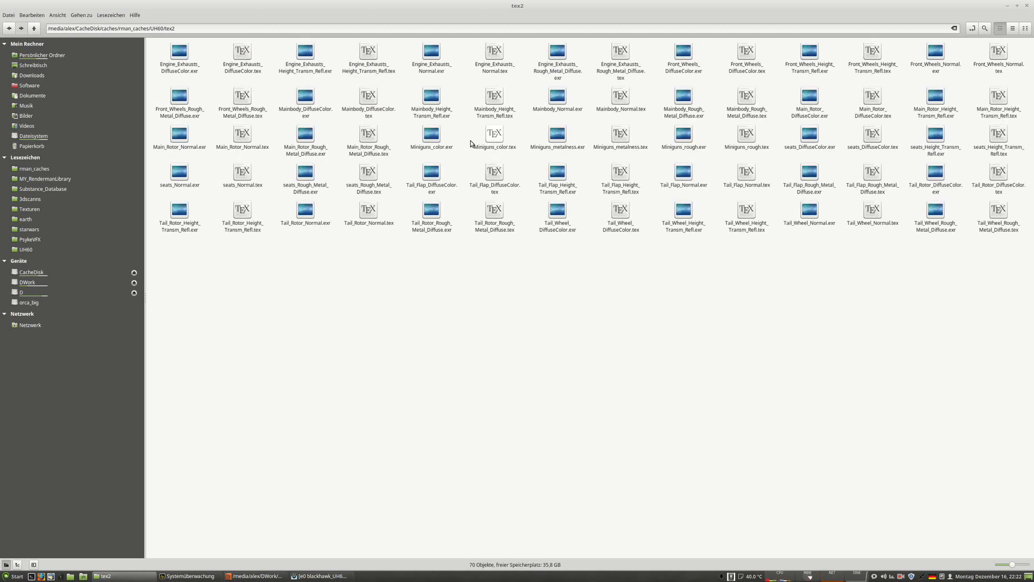
left_click(240, 215)
key("Right")
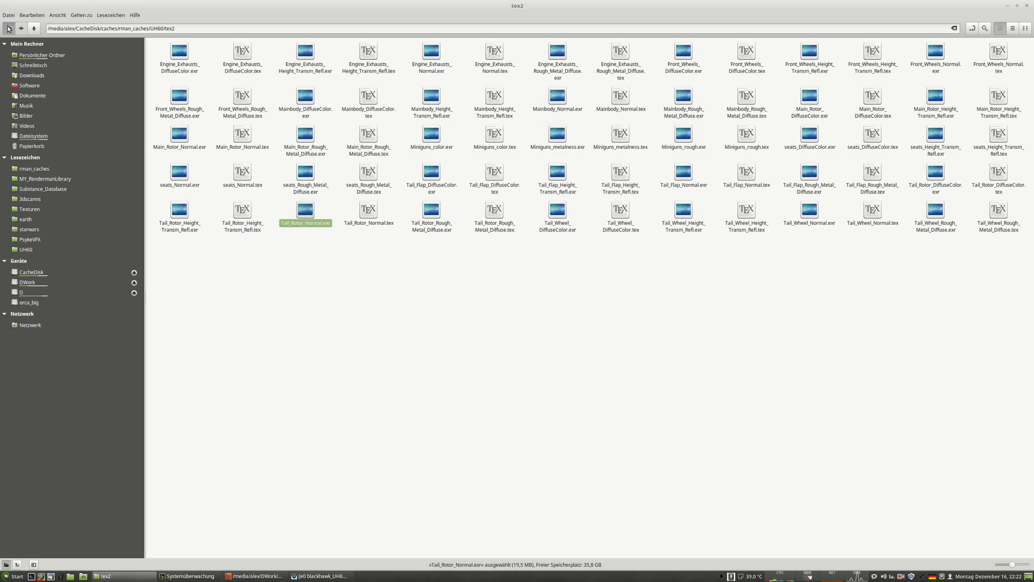
key("BackSpace")
Glance at the Houdini scene, return to the file manager and highlight UH60 at the end of the folder path.
left_click(253, 576)
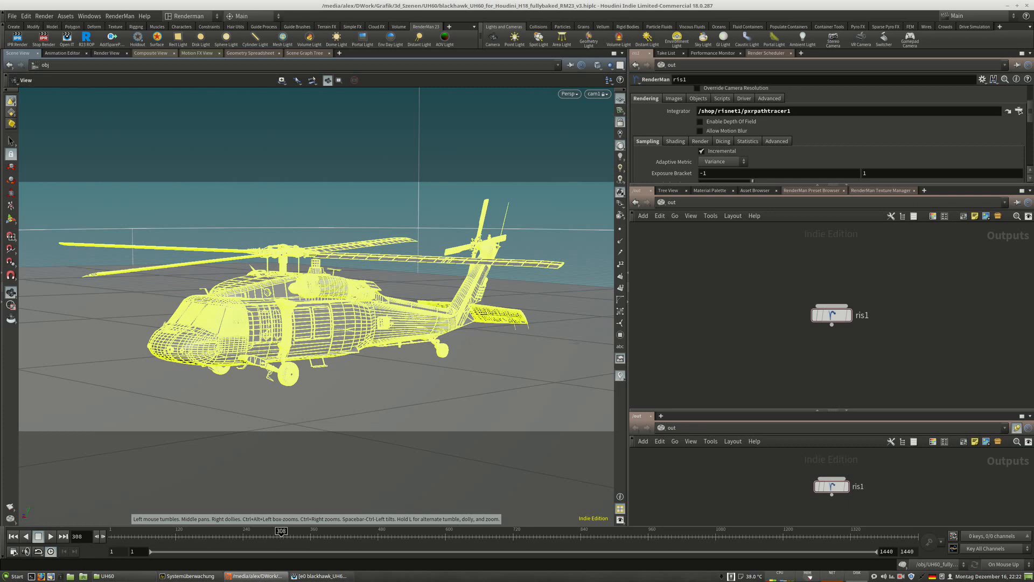
left_click(119, 578)
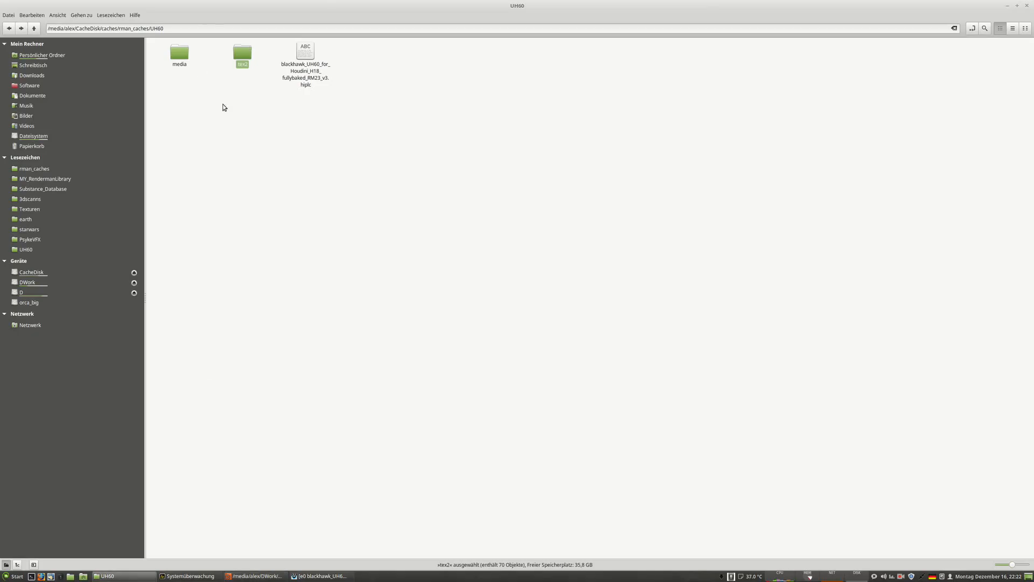
left_click_drag(145, 28, 169, 27)
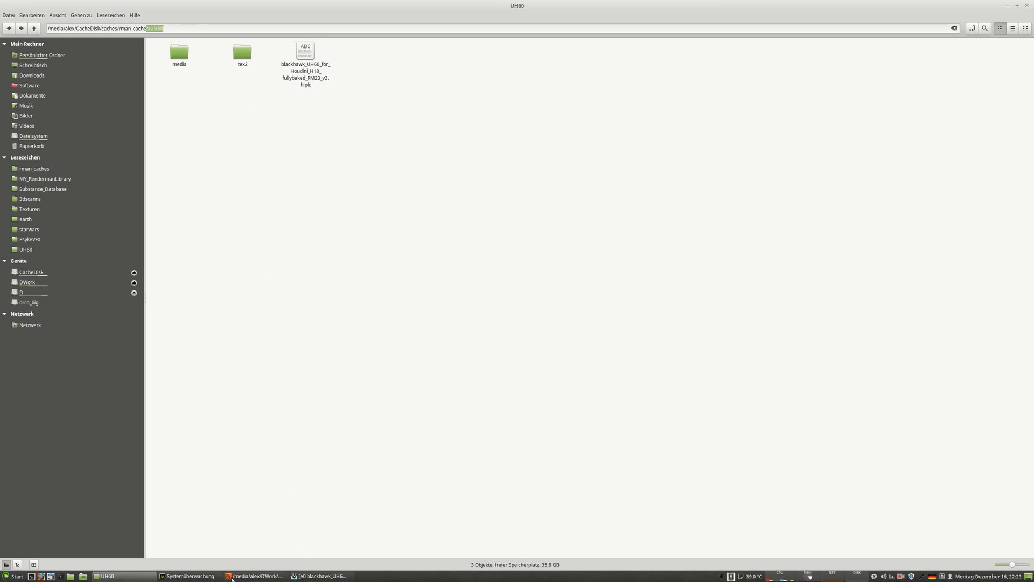
Switch to Houdini and run Pre-Flight Scene using $JOB, set to CacheDisk/caches/rman_caches/UH60/, as the project variable.
left_click(303, 577)
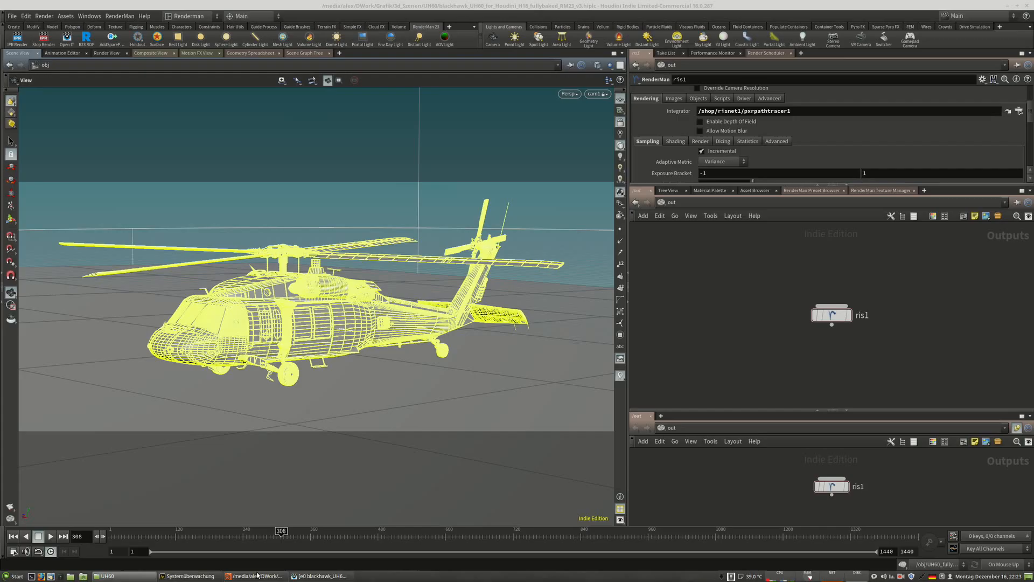
left_click(39, 16)
left_click(70, 113)
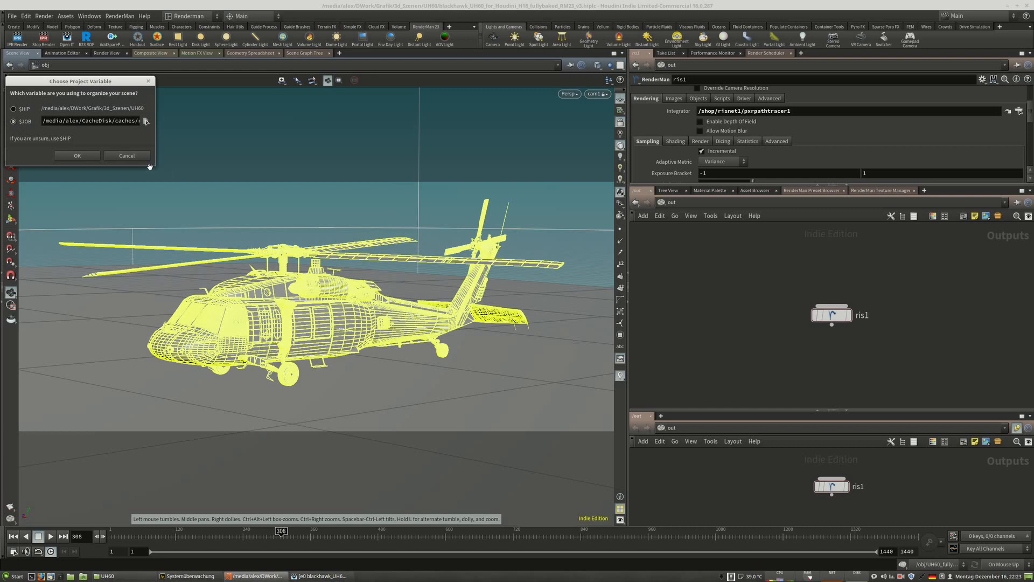
left_click_drag(152, 163, 464, 165)
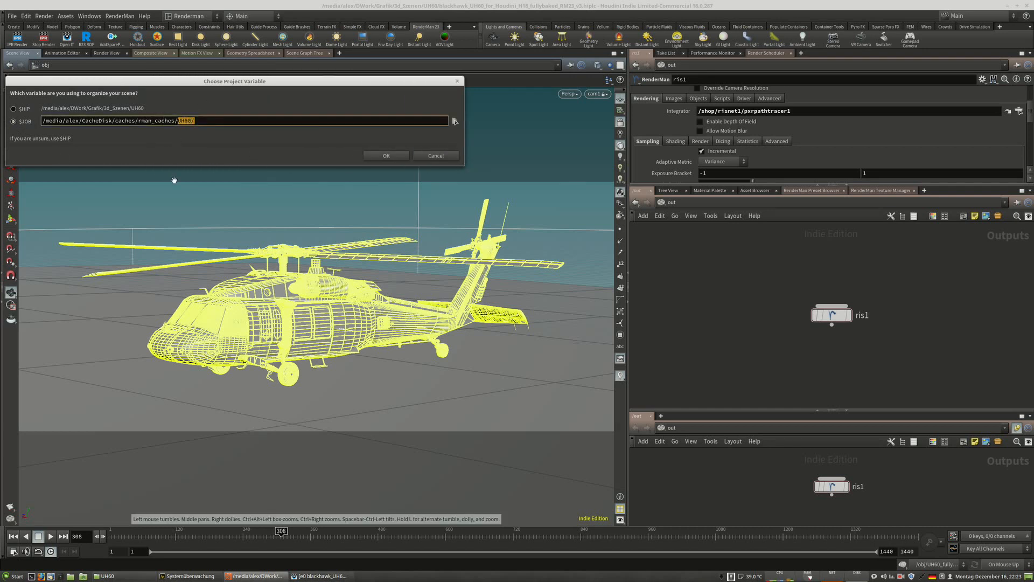
left_click(196, 123)
left_click_drag(180, 123, 178, 123)
left_click_drag(278, 79, 354, 120)
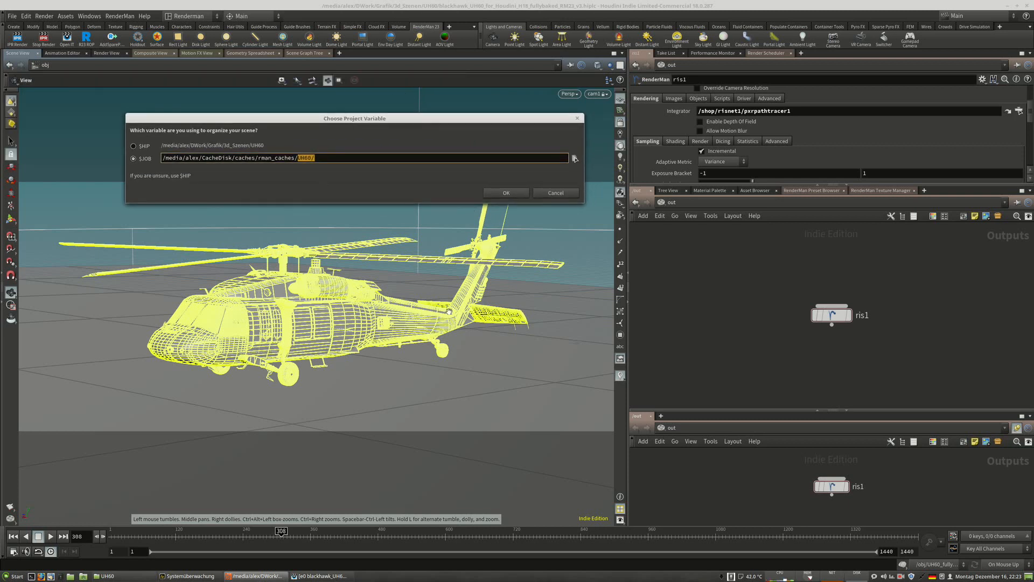
left_click(509, 194)
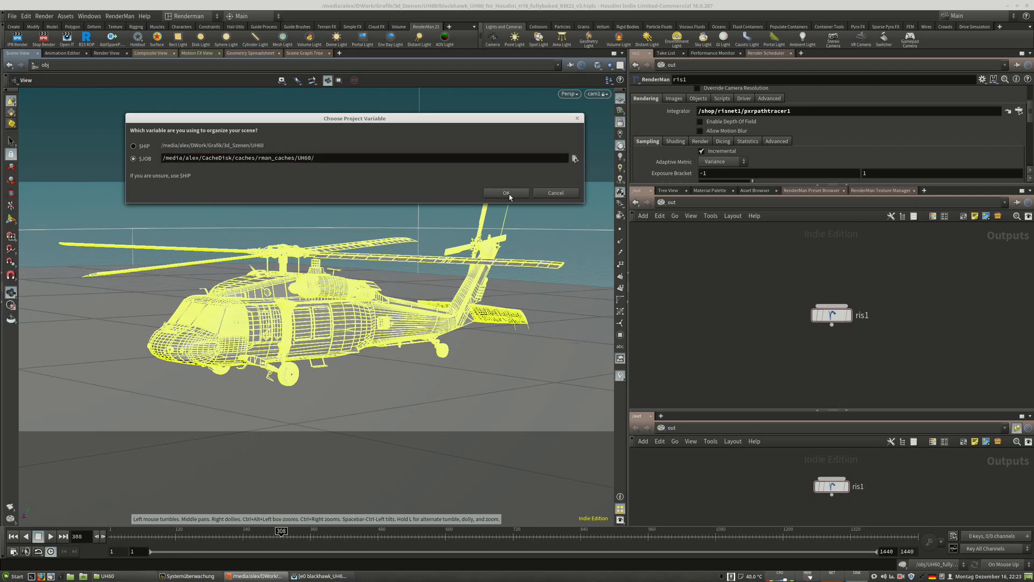
Enlarge and reposition the Choose File Dependencies window to review the $JOB texture files, and close it.
left_click_drag(302, 44, 96, 53)
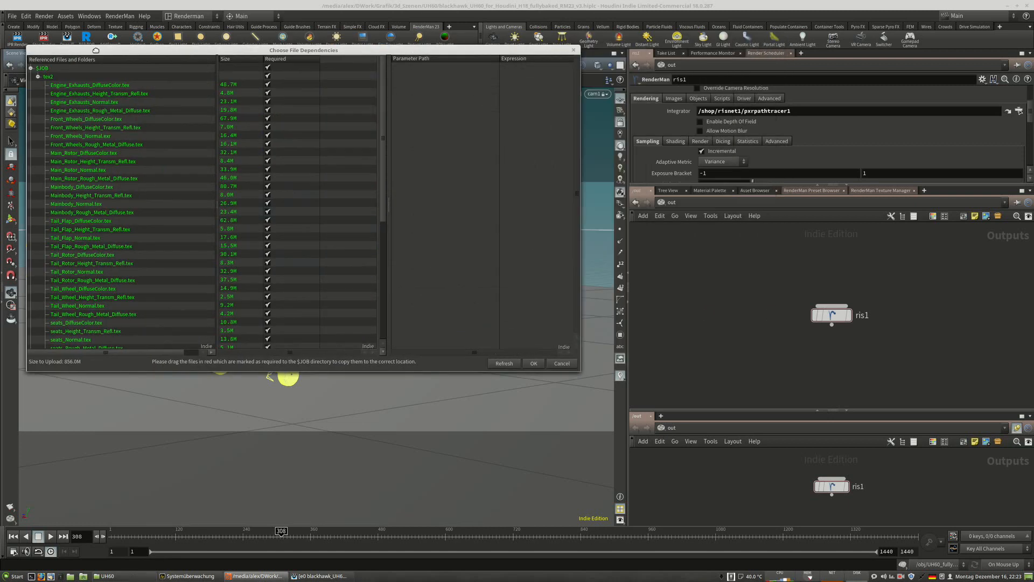
left_click_drag(576, 371, 836, 517)
left_click_drag(152, 50, 343, 45)
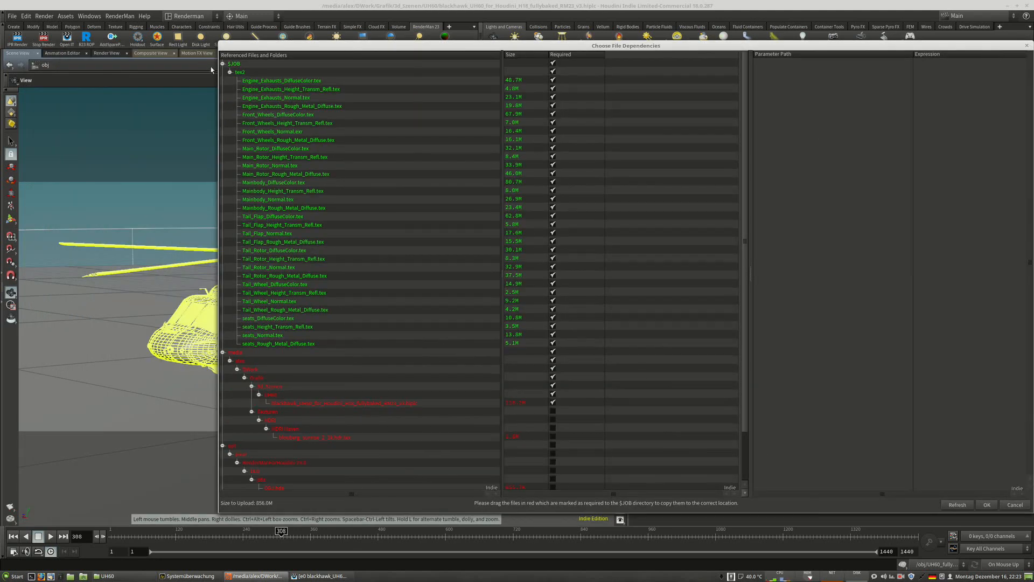
left_click_drag(256, 48, 172, 38)
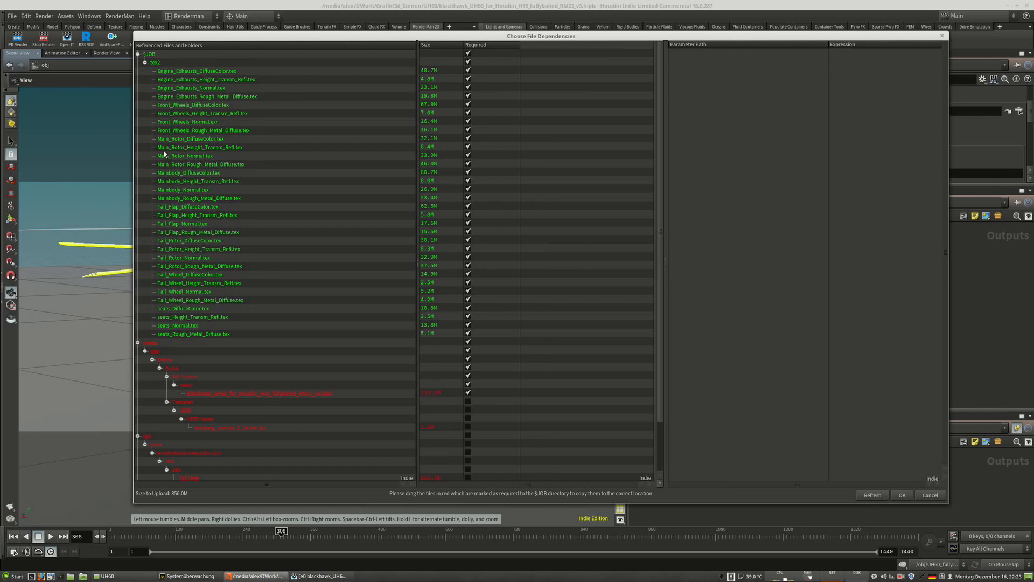
left_click(939, 36)
Run Pre-Flight Scene again with $HIP as the project variable to list the scene's file dependencies.
left_click(45, 16)
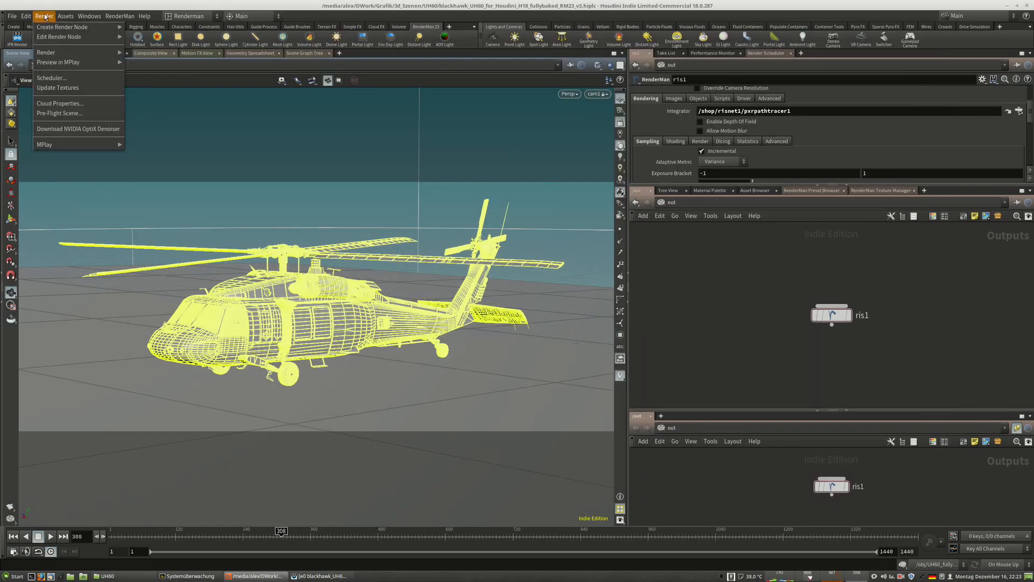
left_click(55, 113)
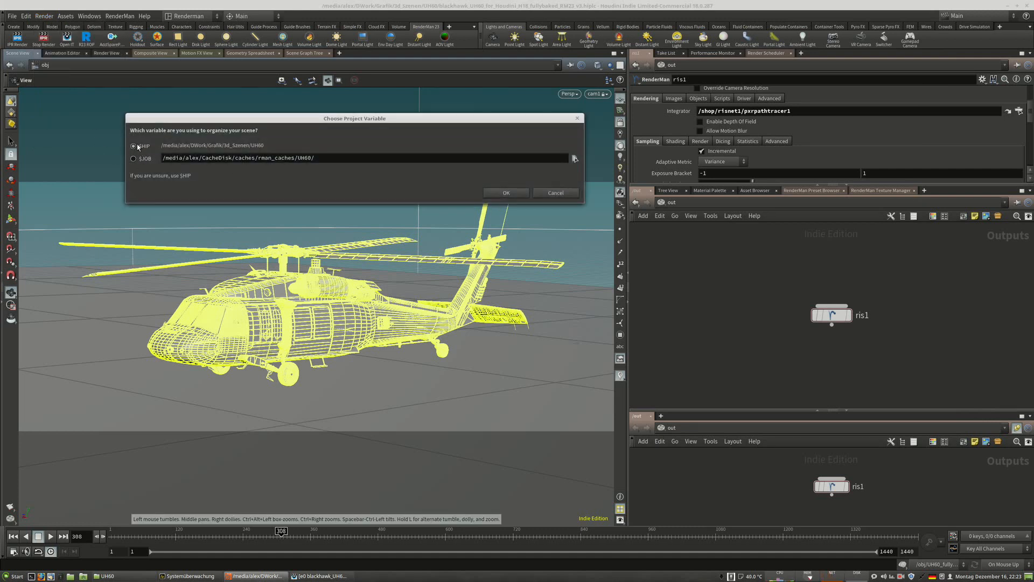
left_click(506, 193)
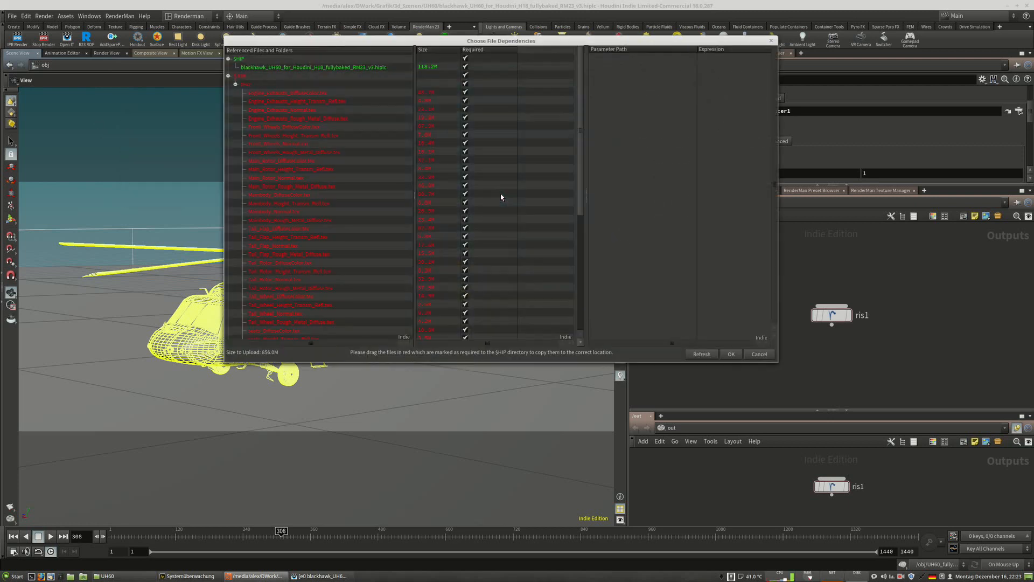
Move the collapsed tex2 folder under $HIP in the file dependencies, decline overwriting any existing files, and accept the changes.
left_click(235, 85)
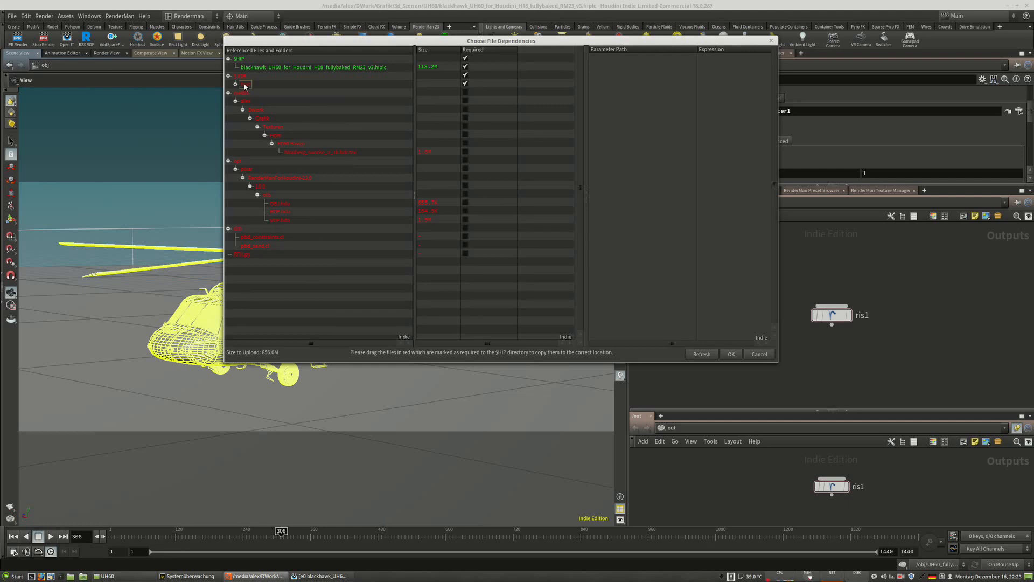
left_click_drag(240, 58, 240, 60)
left_click_drag(127, 37, 135, 117)
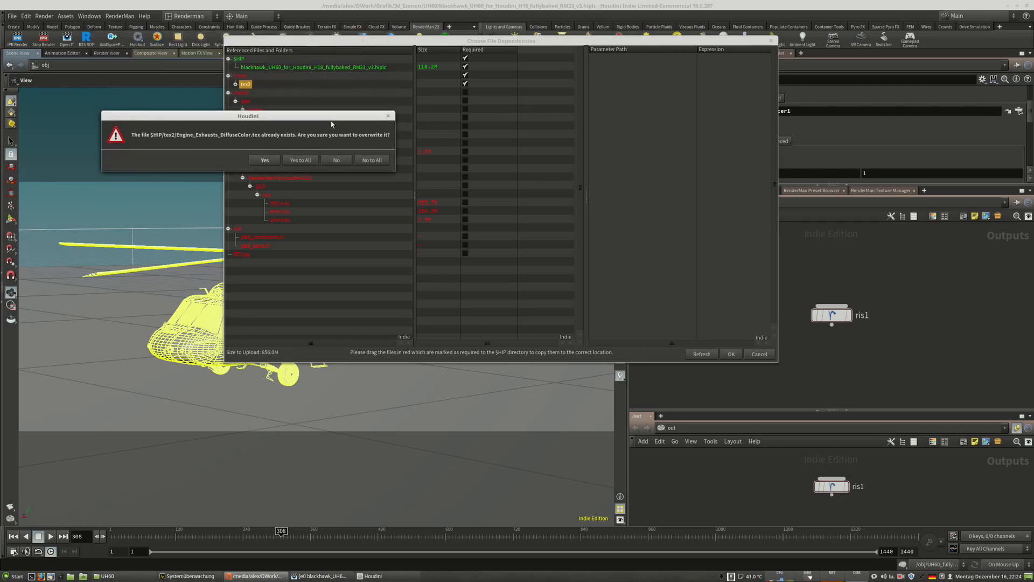
left_click_drag(331, 117, 451, 294)
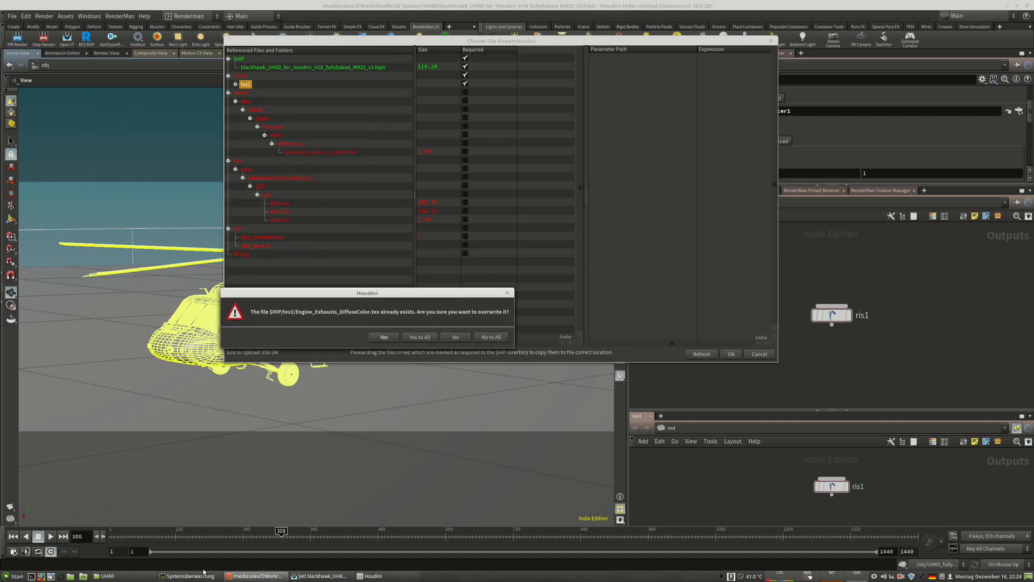
mouse_move(113, 578)
left_click_drag(448, 293, 386, 270)
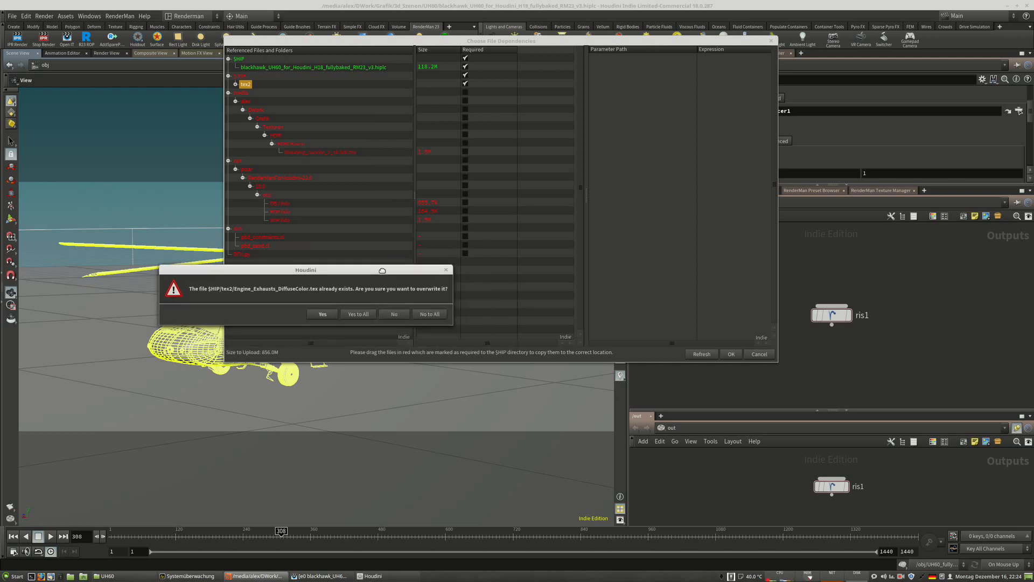
left_click(434, 316)
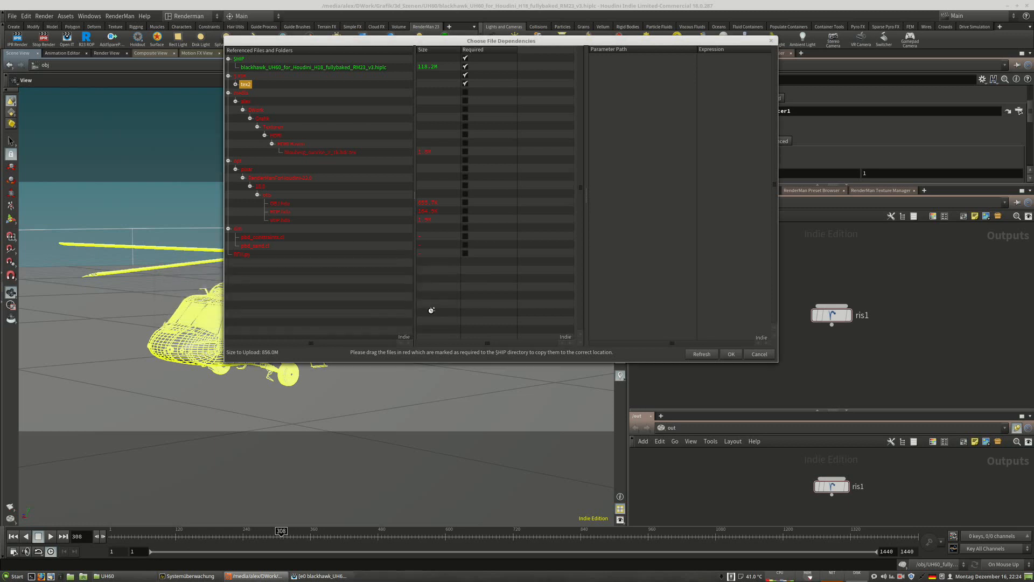
left_click(235, 68)
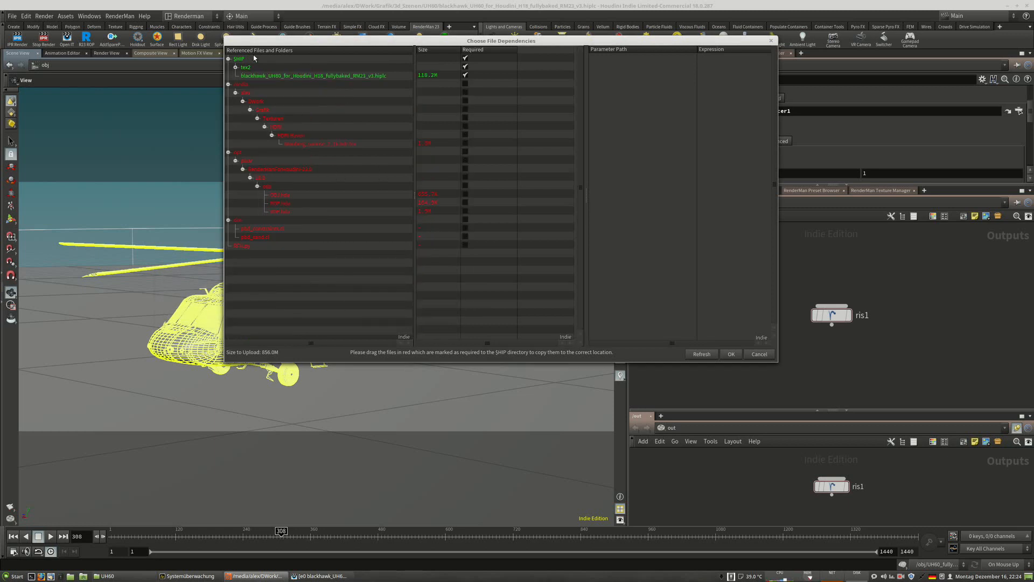
left_click(730, 354)
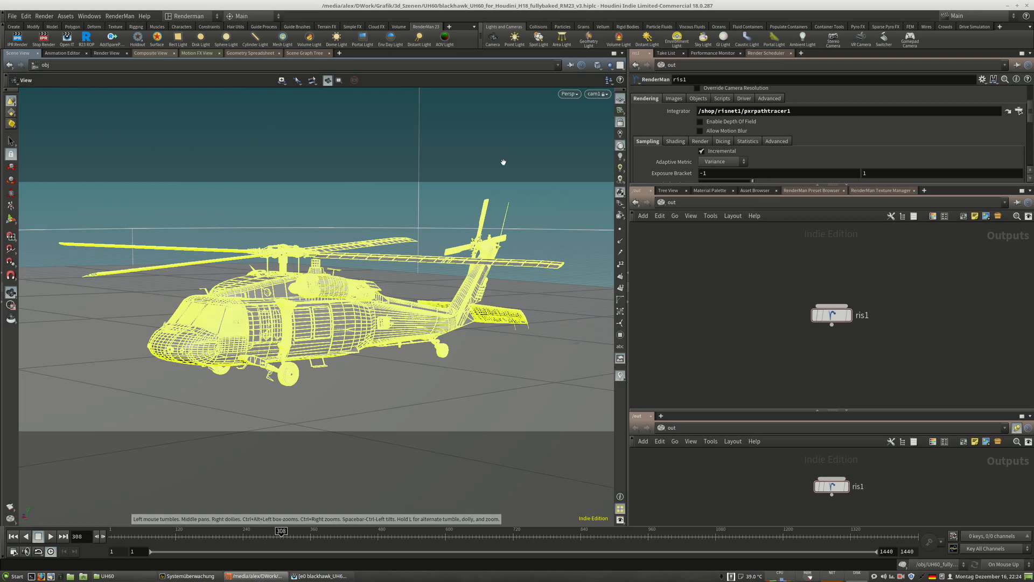
Start an interactive RenderMan preview of the helicopter and minimize the render window.
left_click(21, 45)
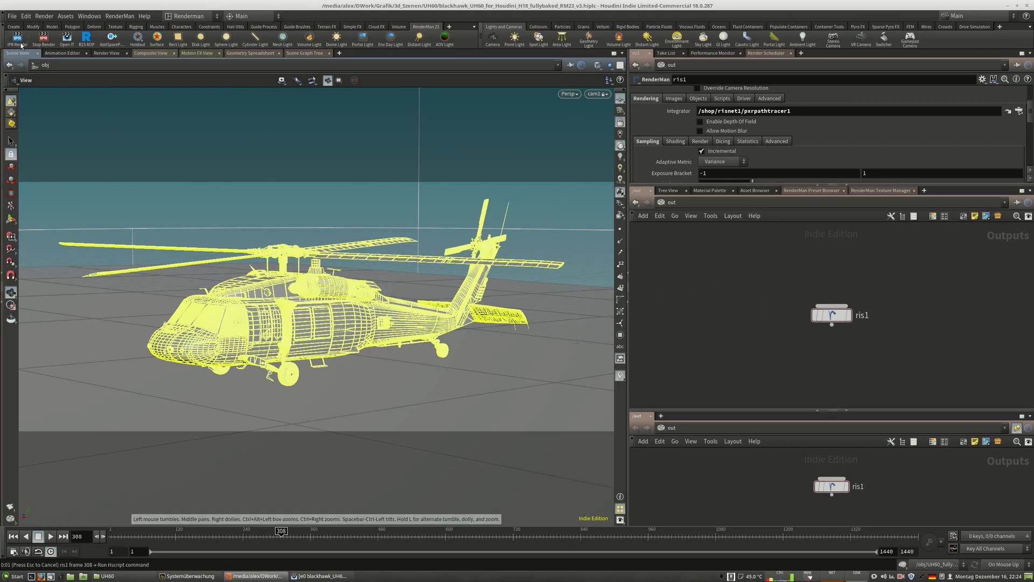
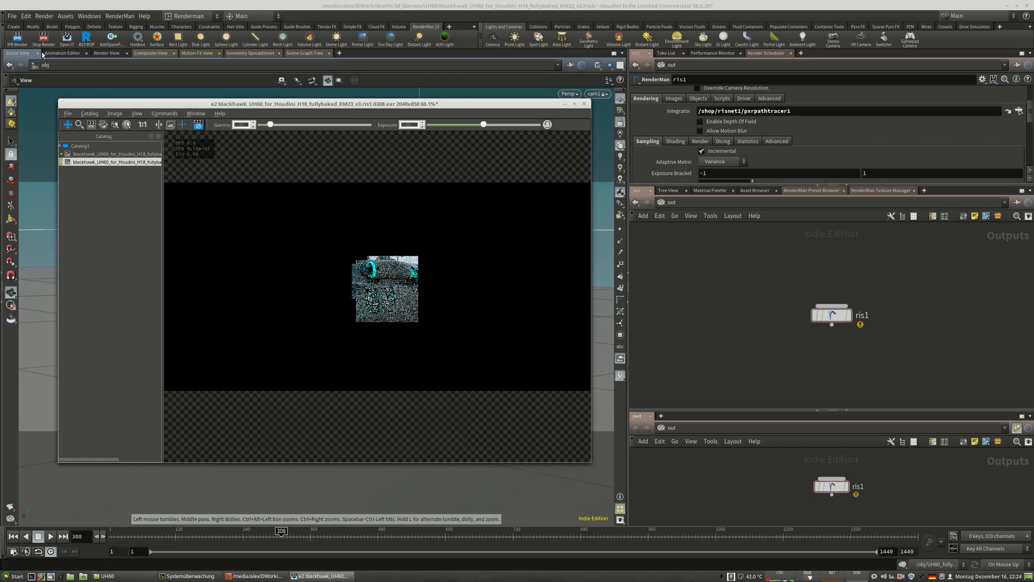
left_click(564, 105)
Run Pre-Flight Scene with $JOB, set to CacheDisk/caches/rman_caches/UH60/, as the project variable.
left_click(68, 17)
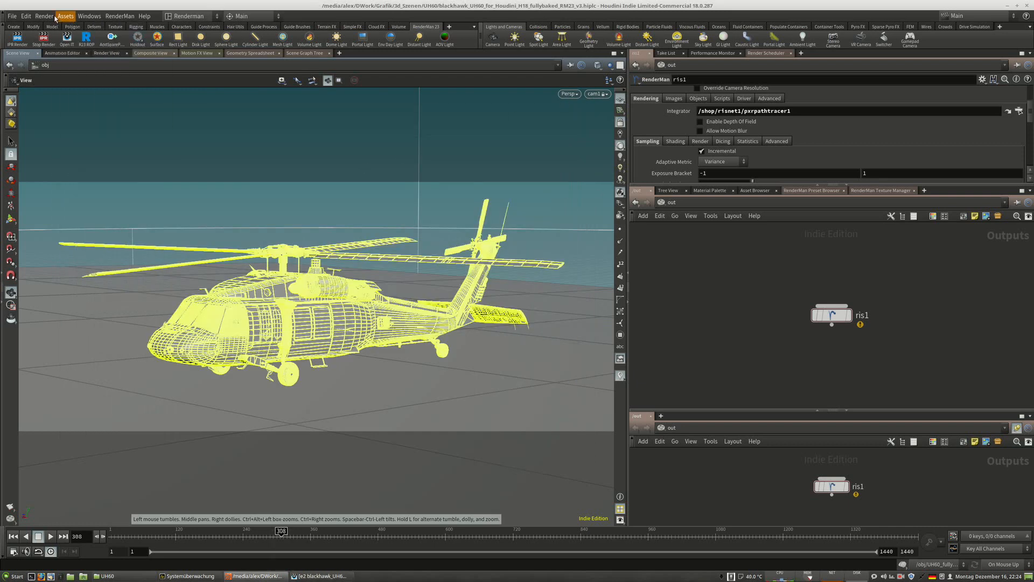
mouse_move(47, 17)
left_click(58, 114)
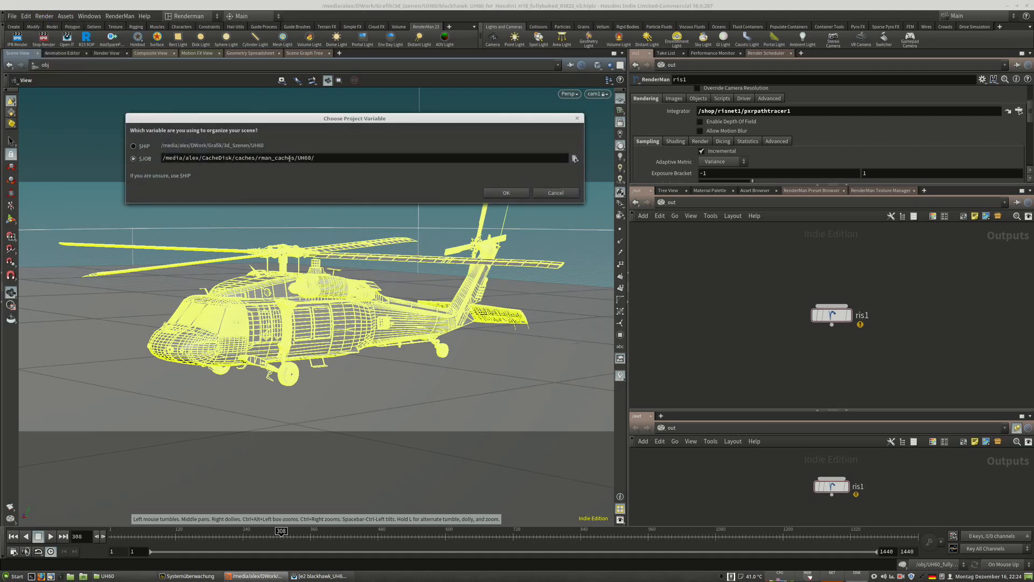
left_click_drag(291, 158, 335, 158)
left_click(502, 193)
Move the tex2 folder under $JOB in the file dependencies, decline overwriting all existing files, and accept the changes.
left_click(238, 77)
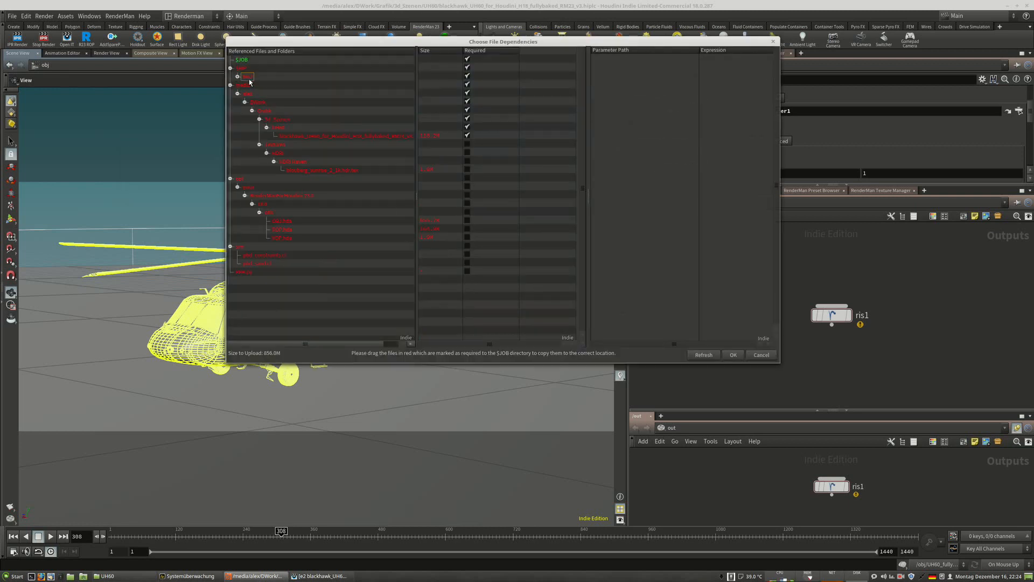
left_click_drag(247, 60, 245, 61)
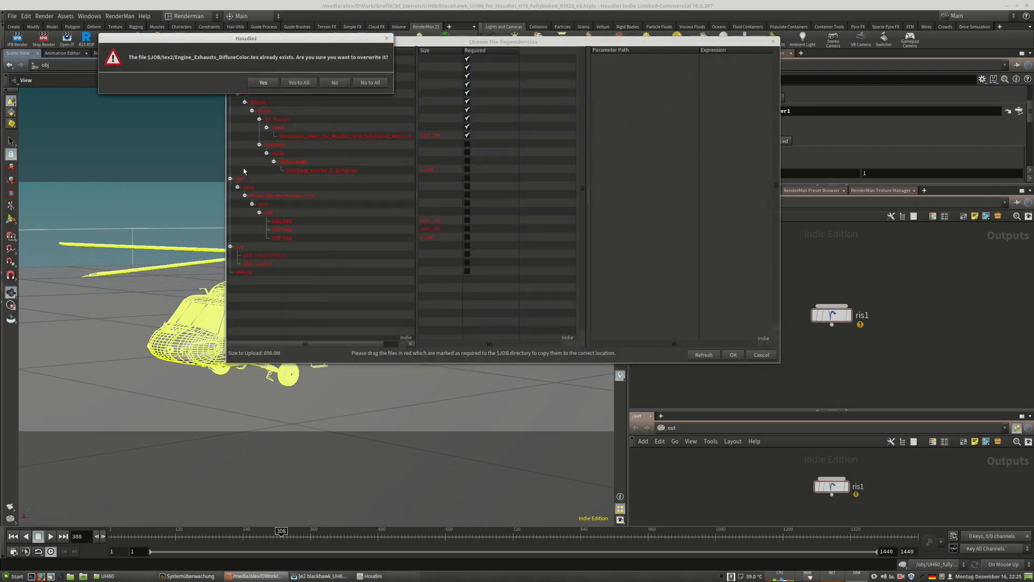
left_click(383, 85)
left_click(238, 68)
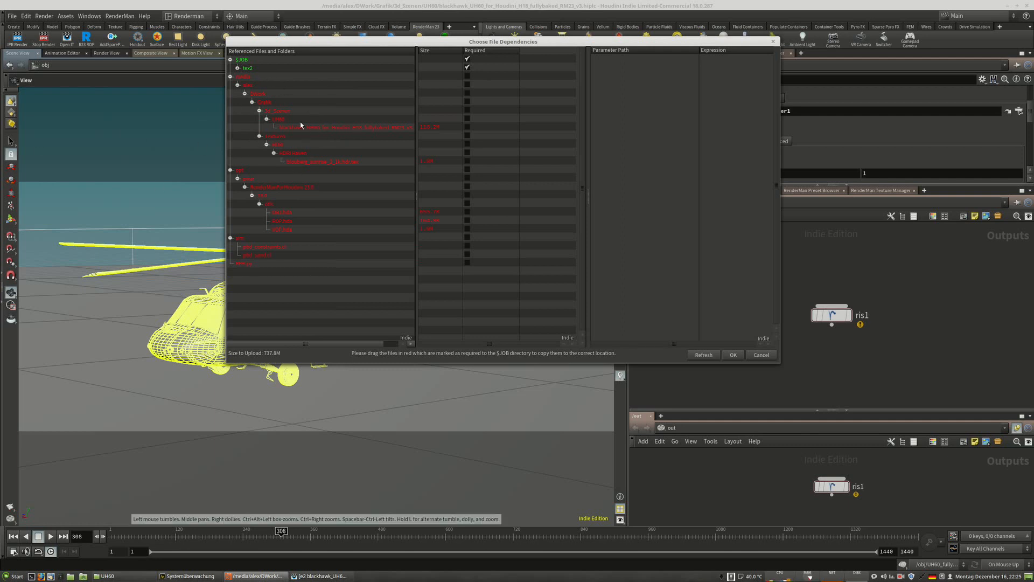
left_click(735, 358)
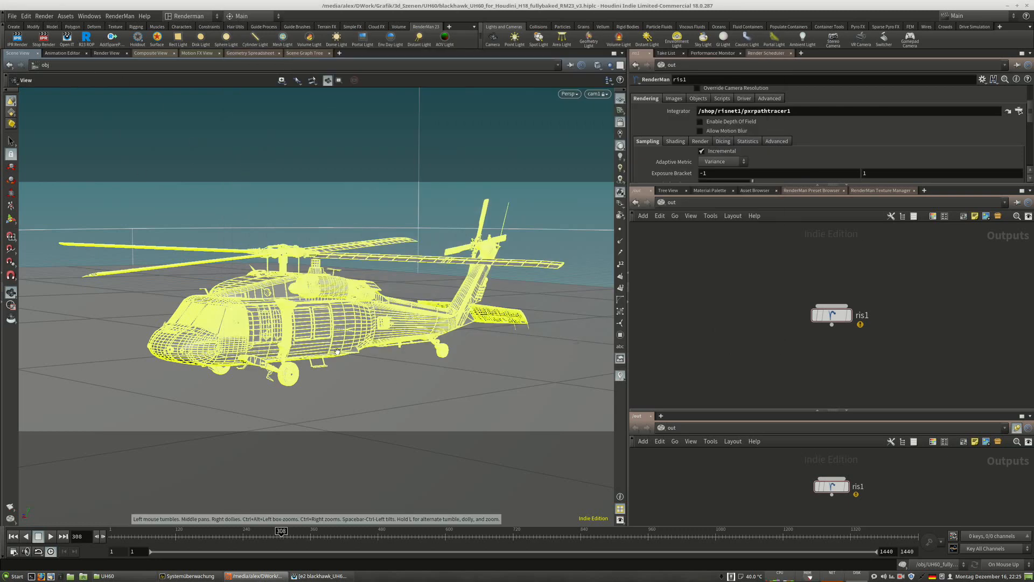
Inspect the texture filename of Mainbody_DiffuseColor in the Tail_Flap_Grey material of UH60_fullybaked and highlight its $JOB prefix.
left_click(680, 204)
left_click(692, 233)
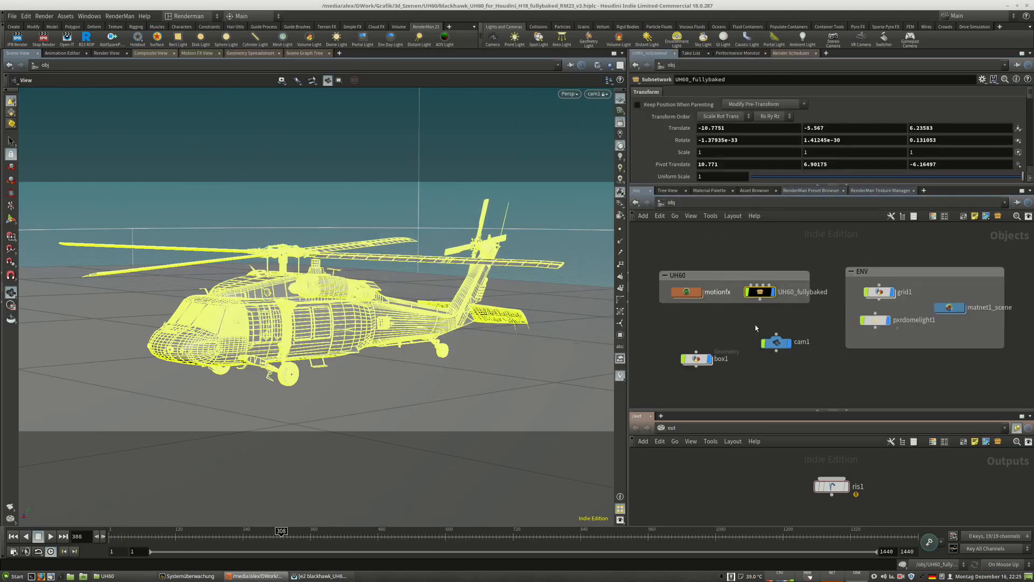
double_click(758, 293)
double_click(1012, 261)
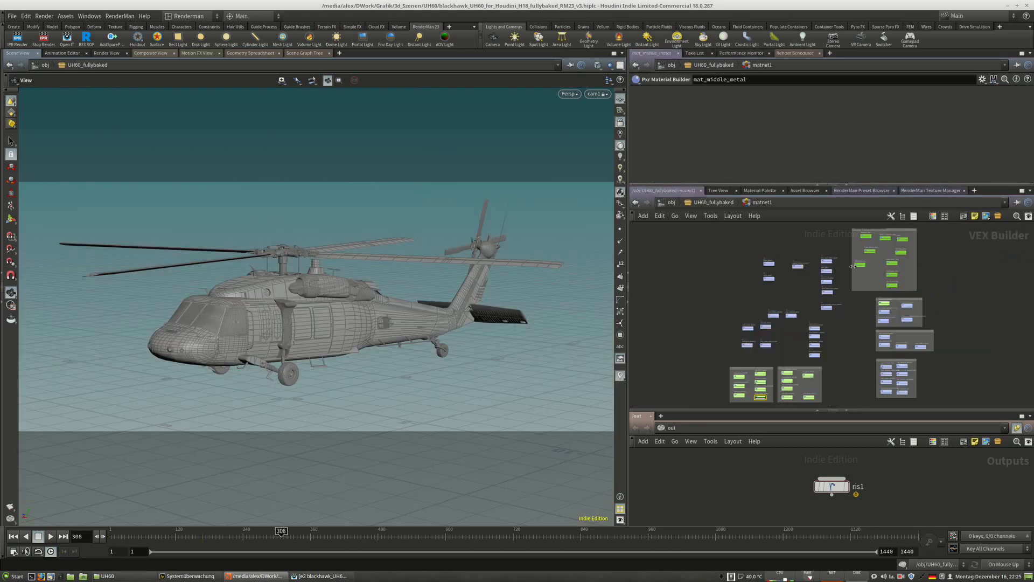
scroll(913, 266, "up", 3)
double_click(914, 266)
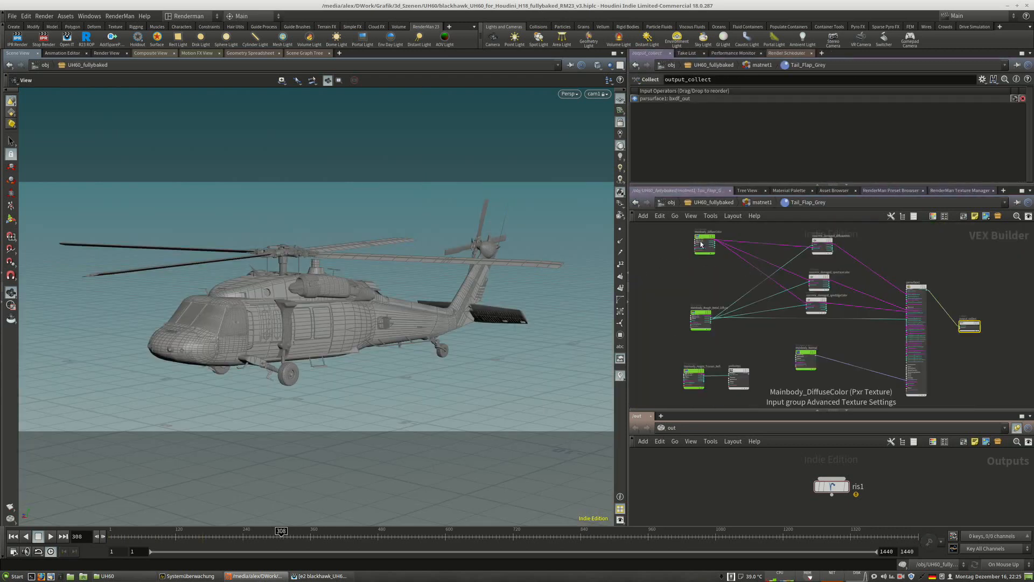
left_click(710, 255)
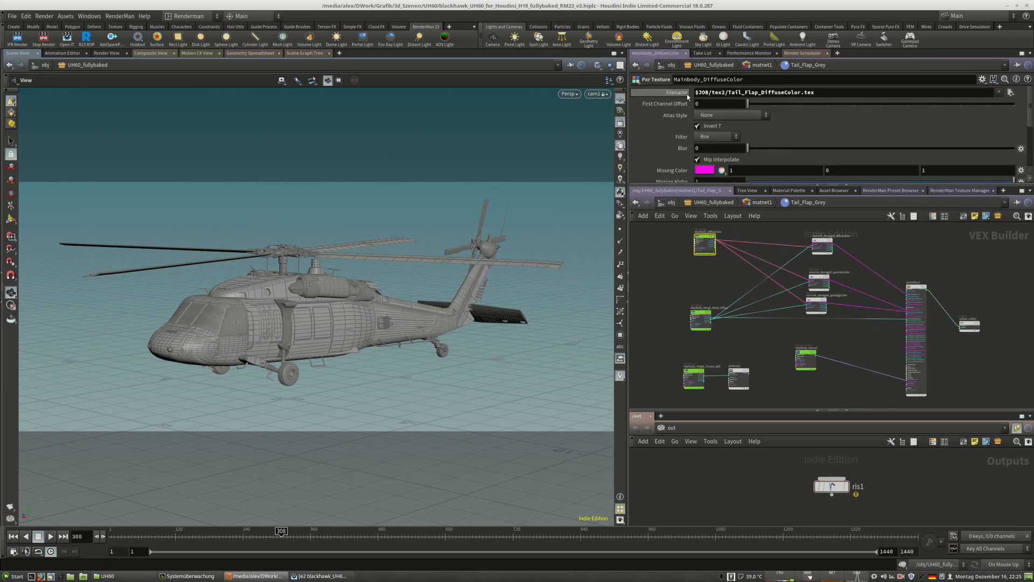
left_click_drag(695, 93, 716, 98)
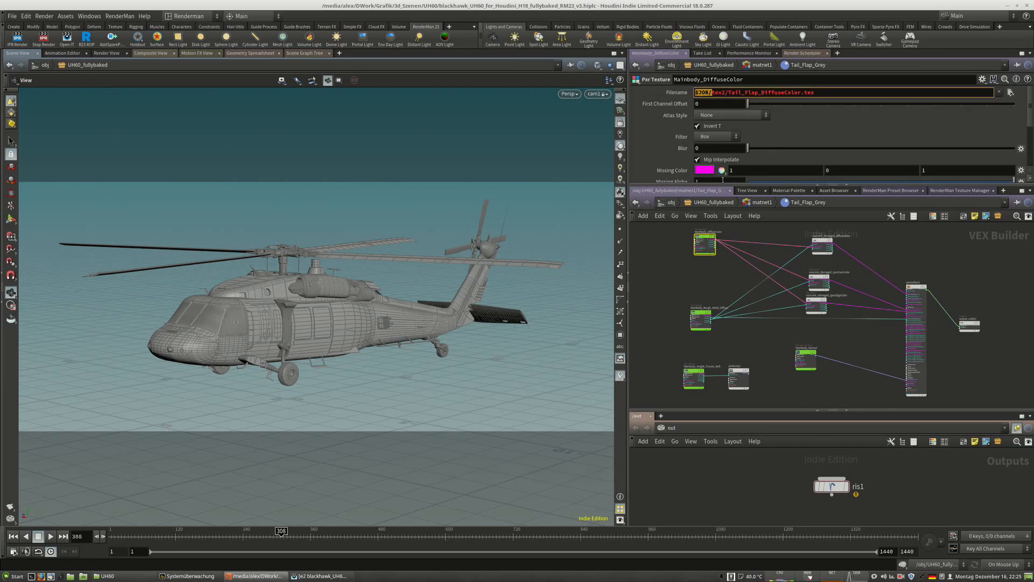
Return to the object level and bring up the current RenderMan preview of the helicopter.
left_click(713, 202)
left_click(670, 202)
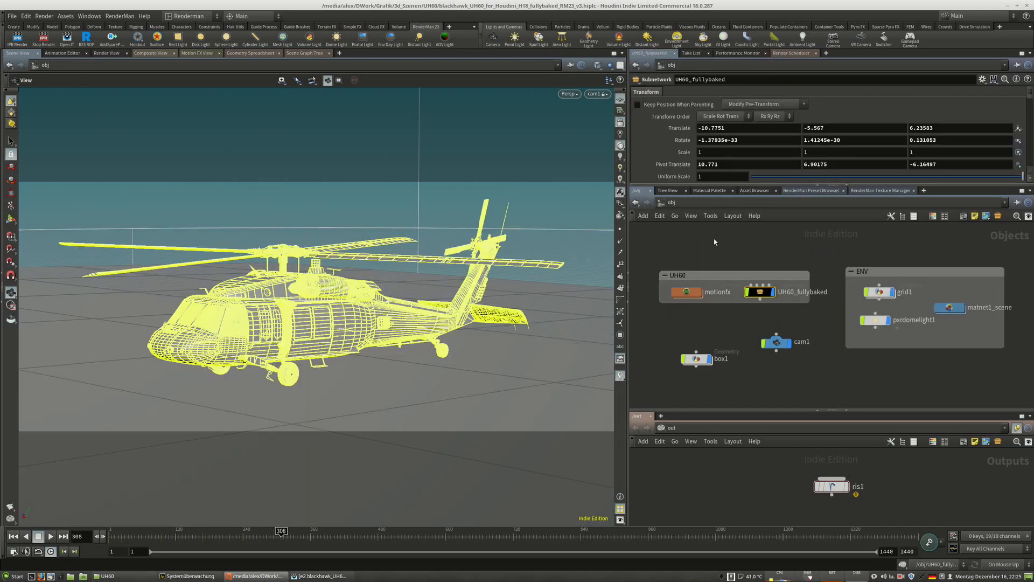
left_click(319, 576)
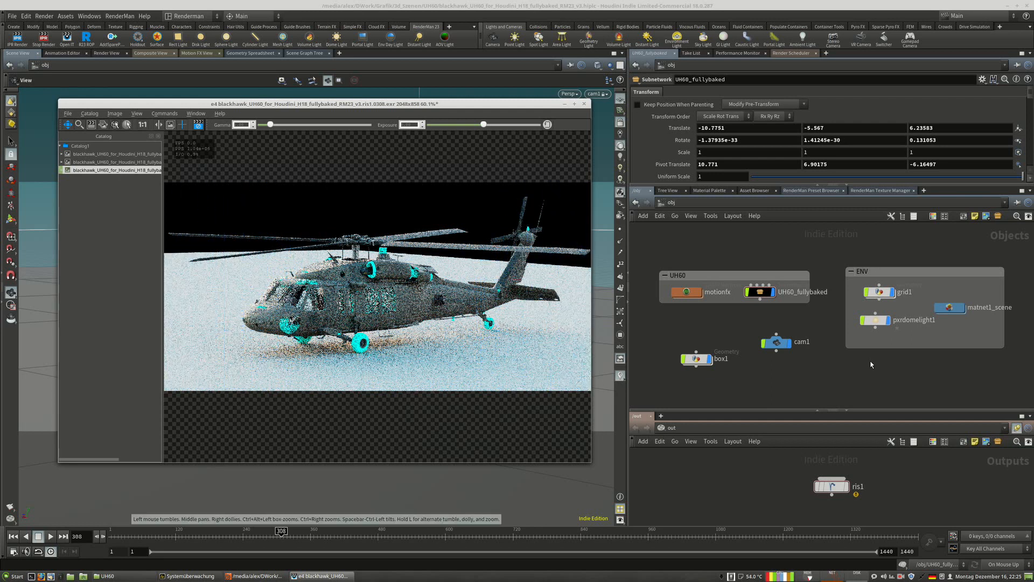
Compare the live preview with Allow Motion Blur on and off on the ris1 node, leaving motion blur enabled.
left_click(831, 486)
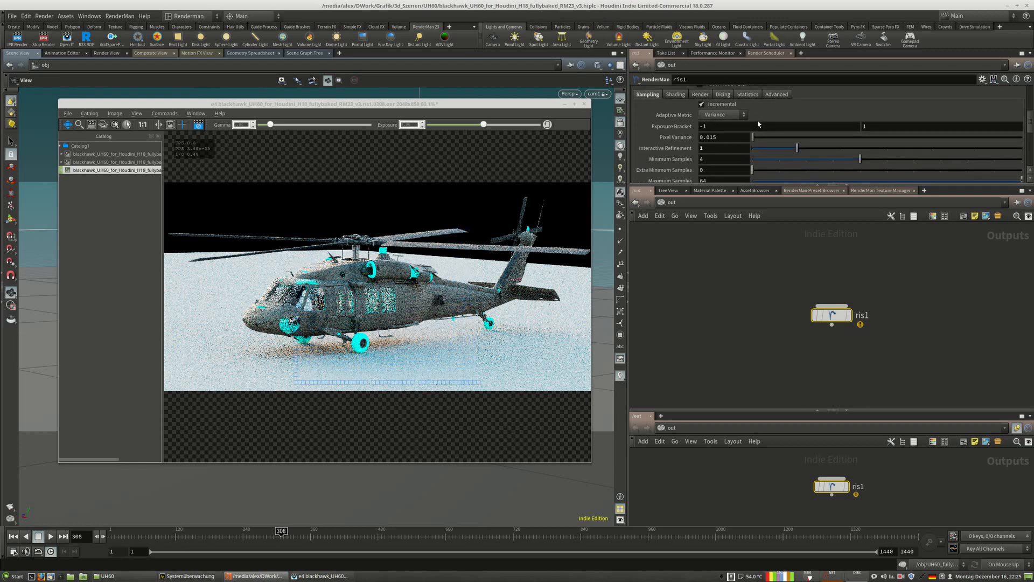
scroll(758, 124, "up", 2)
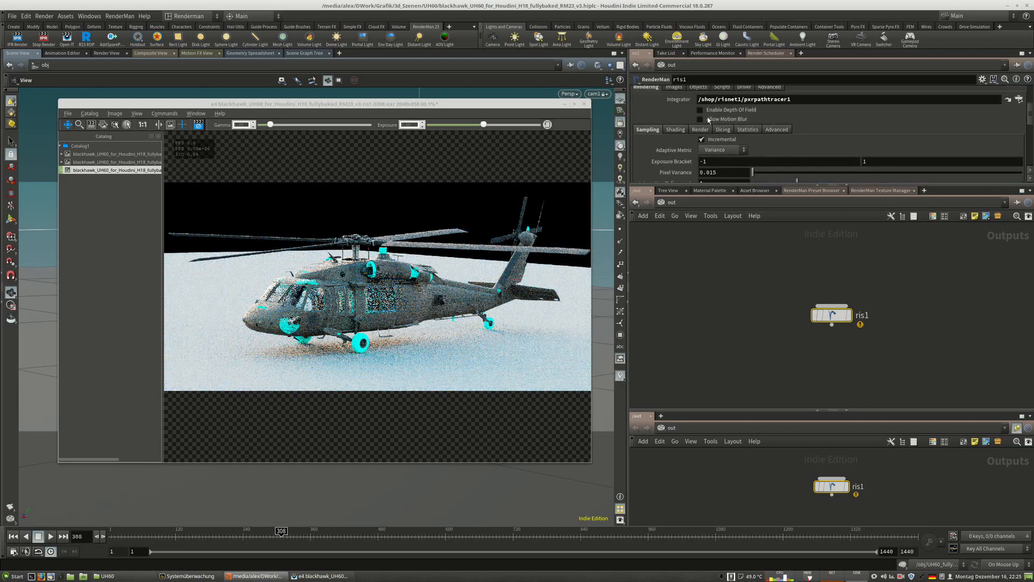
left_click(709, 119)
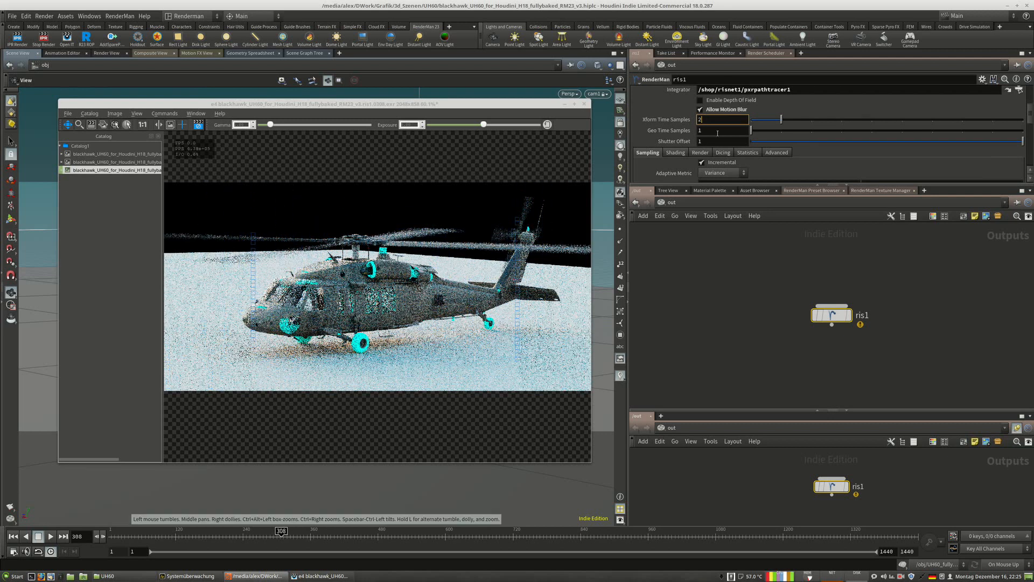
left_click(708, 109)
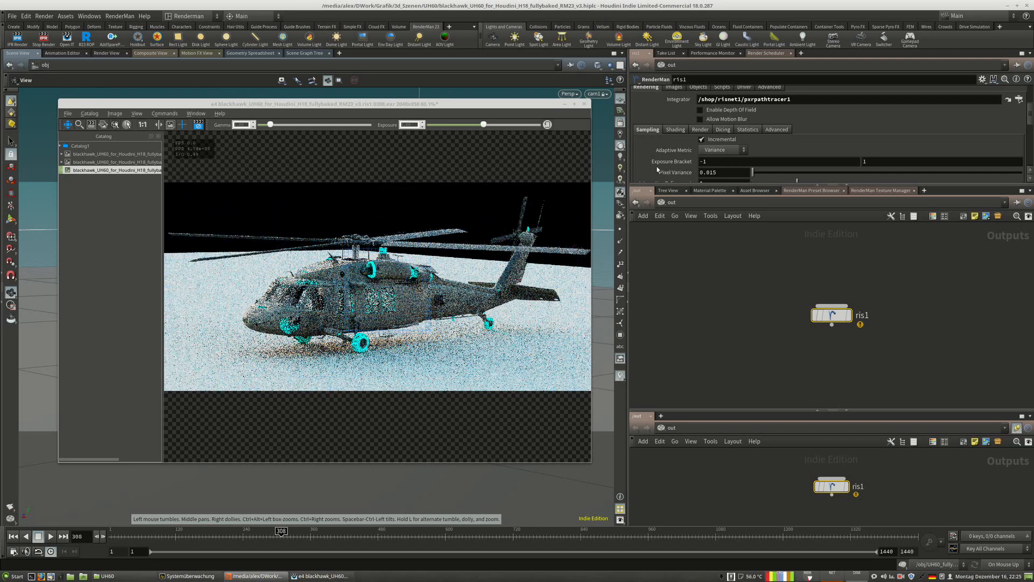
key("ctrl+z")
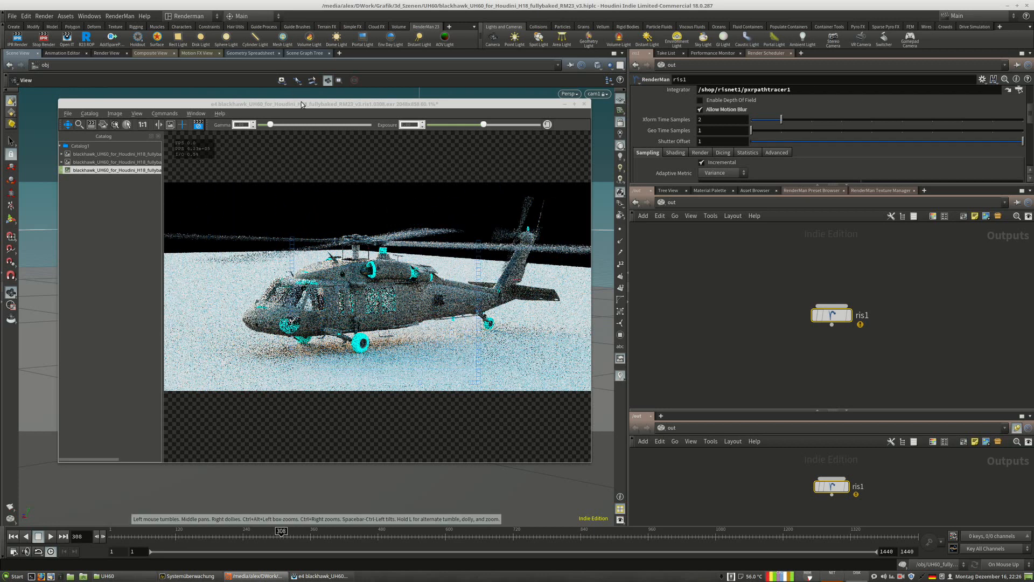
Place the render window beside the viewport and examine the motion-blurred helicopter from the side.
left_click_drag(332, 104, 740, 105)
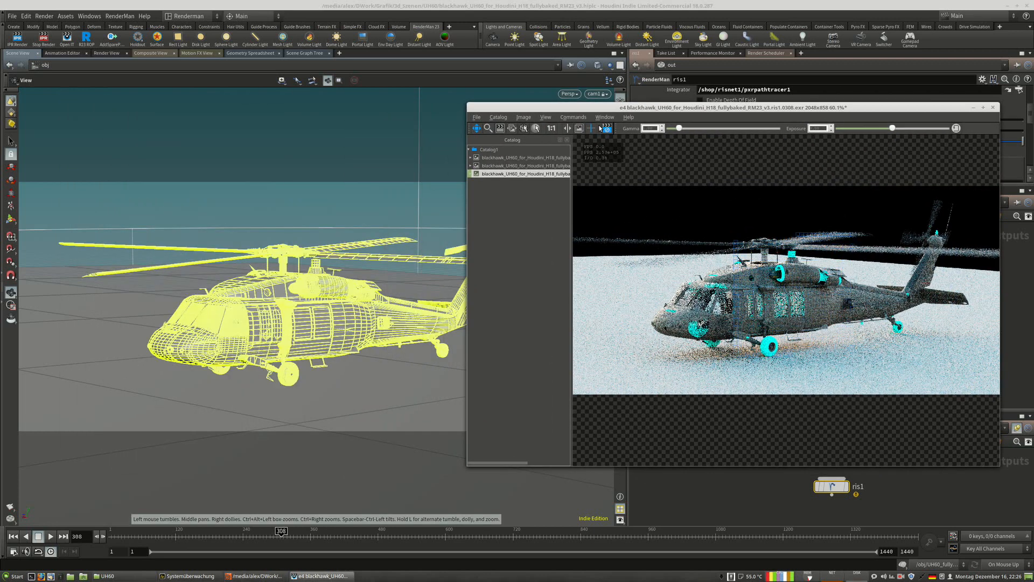
left_click_drag(584, 105, 605, 142)
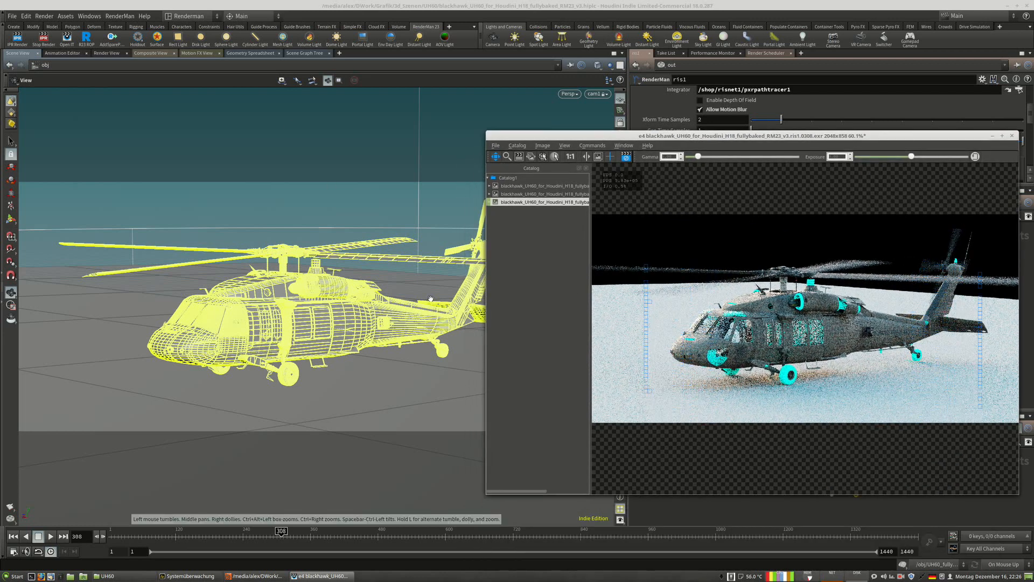
left_click_drag(330, 300, 496, 334)
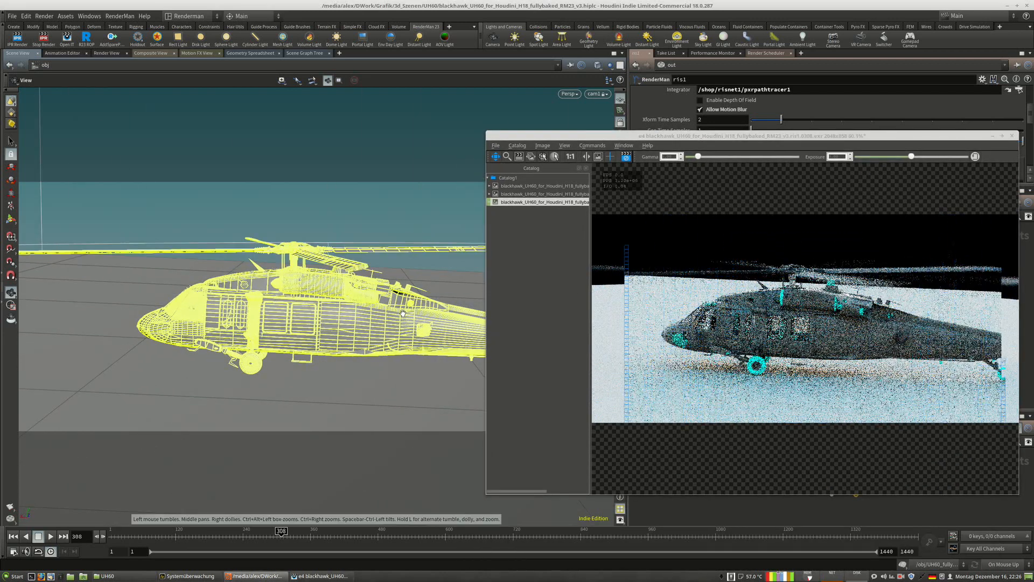
left_click_drag(674, 136, 594, 130)
scroll(308, 298, "down", 2)
scroll(308, 298, "up", 2)
Examine the helicopter's rotor motion blur from above in the live render, repositioning the render window to fit the view.
left_click_drag(254, 237, 436, 337)
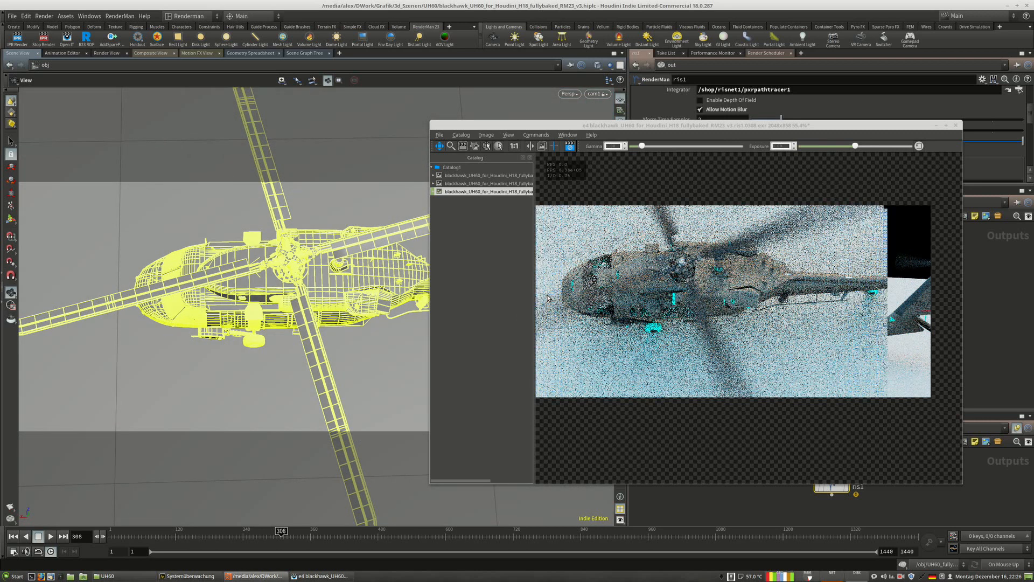
scroll(611, 311, "down", 1)
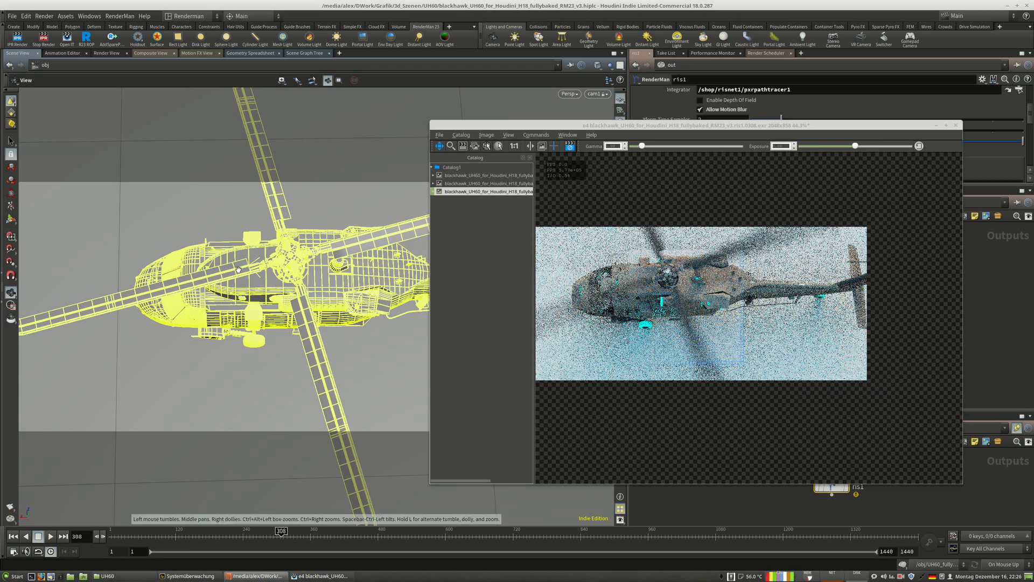
middle_click_drag(311, 269, 298, 271)
left_click_drag(298, 272, 340, 277)
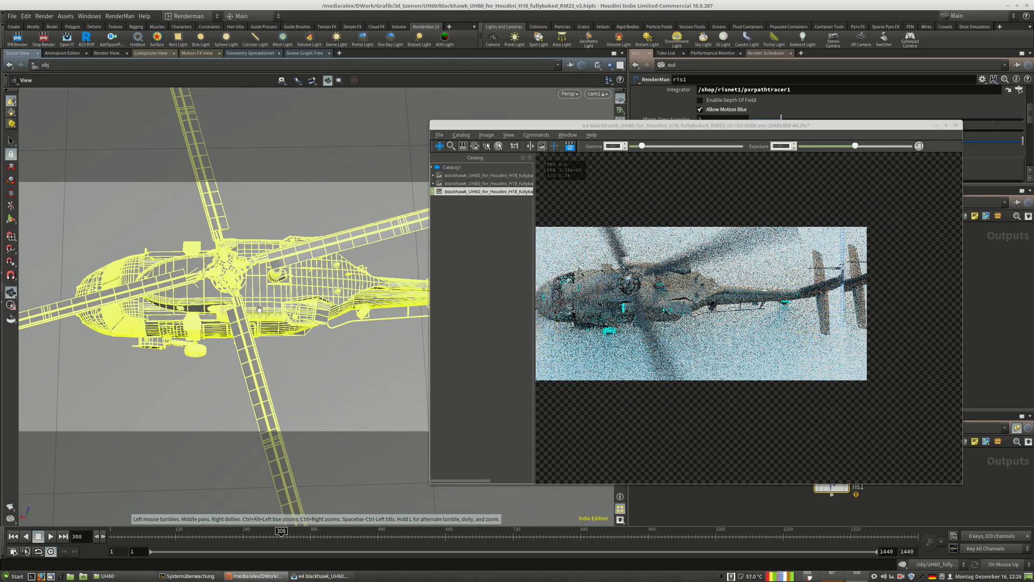
left_click_drag(527, 126, 427, 129)
scroll(556, 291, "down", 1)
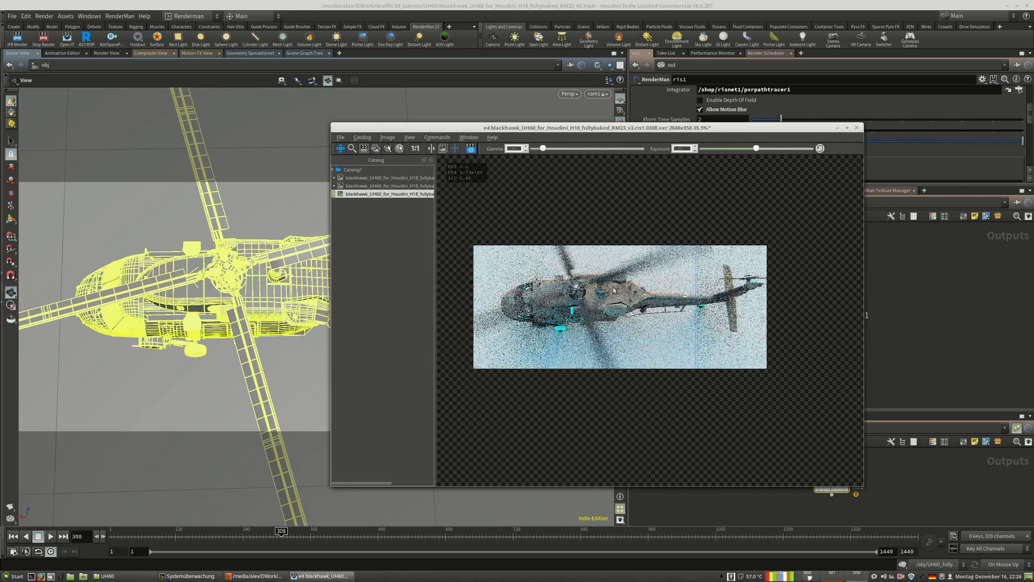
scroll(556, 291, "up", 2)
left_click_drag(232, 323, 191, 312)
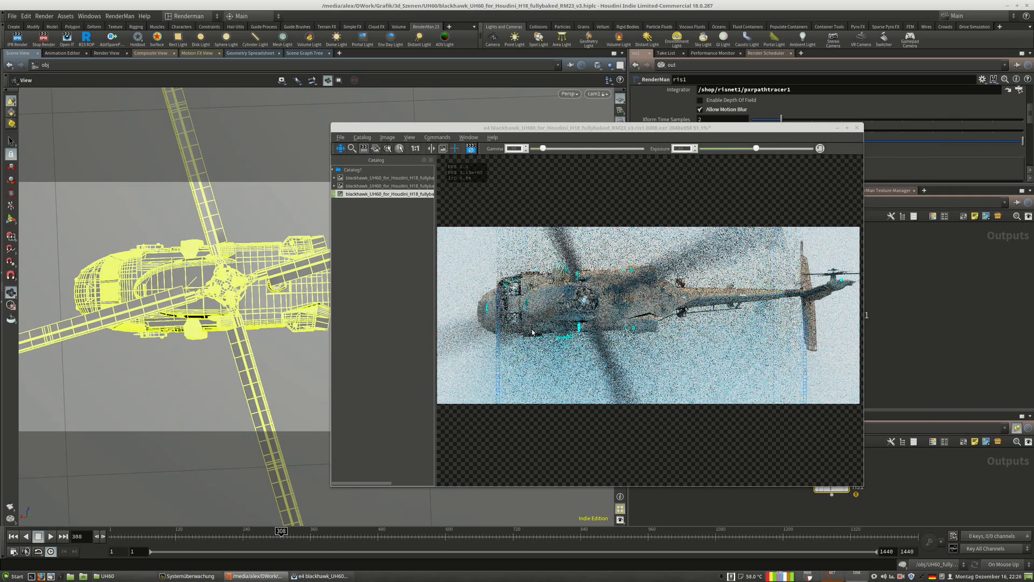
Examine the motion-blurred helicopter from a front three-quarter angle in the live render, and reposition the render window.
left_click_drag(258, 258, 238, 300)
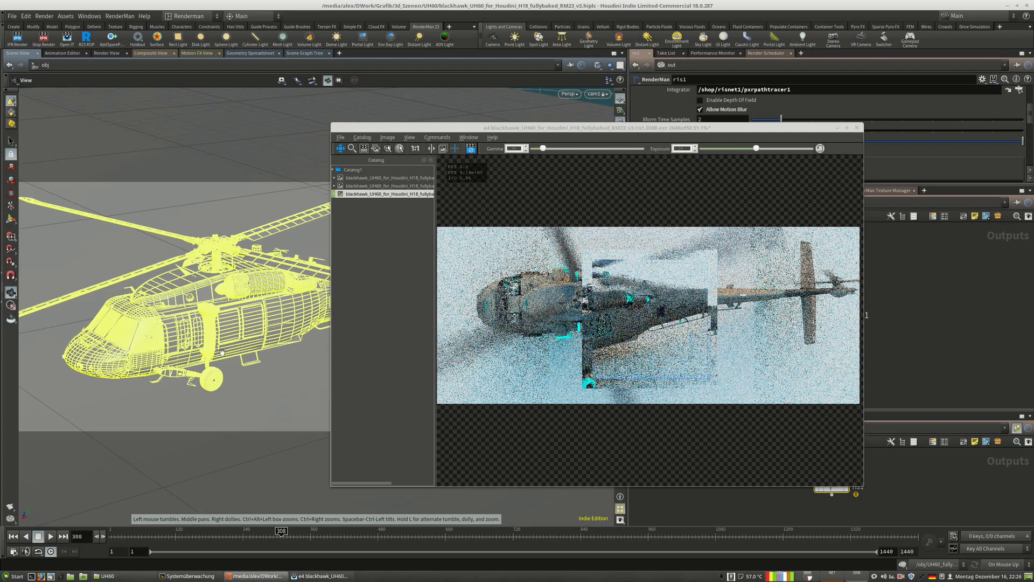
left_click_drag(196, 359, 214, 340)
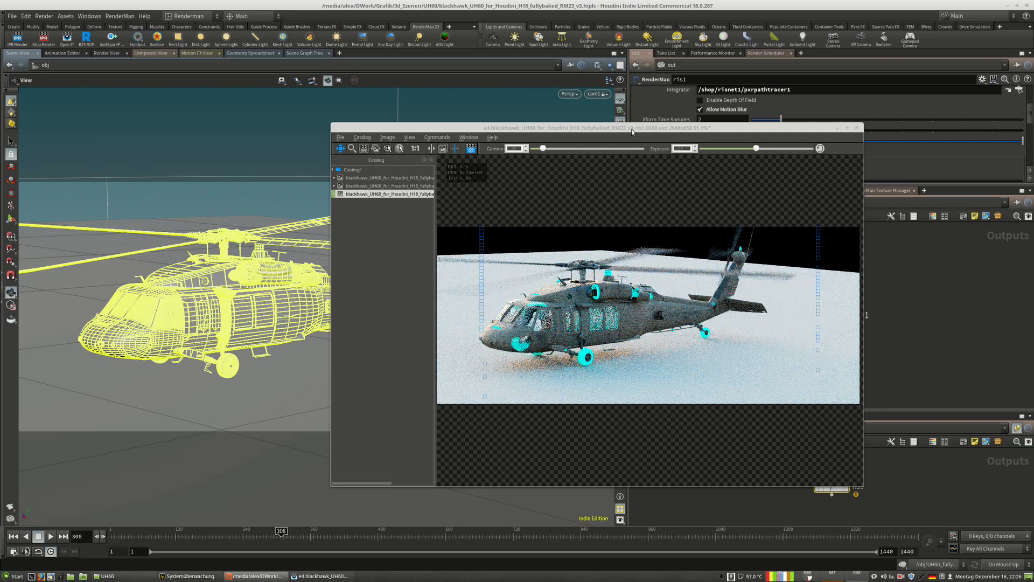
left_click_drag(619, 128, 342, 102)
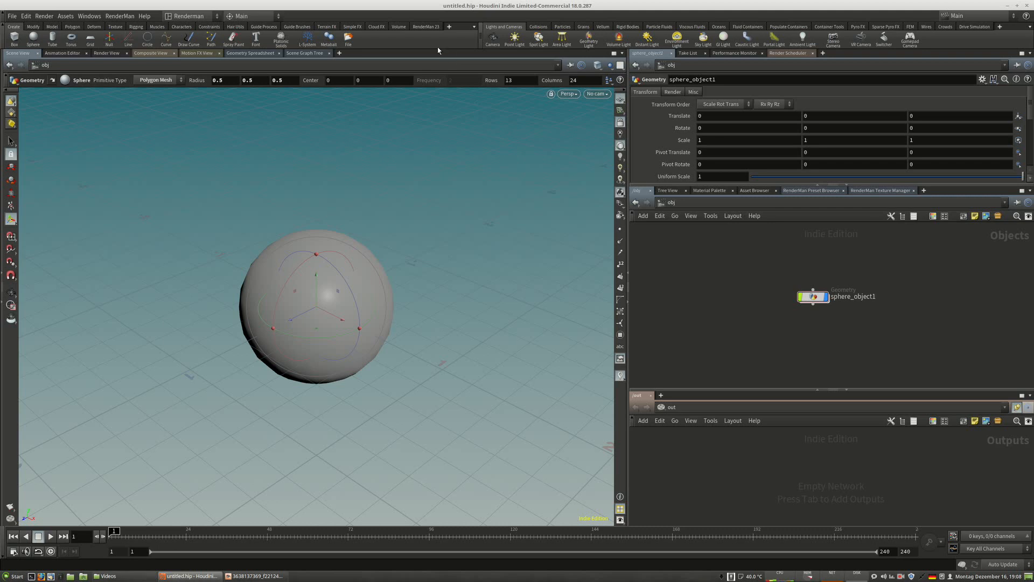
Add a RenderMan RIS render node to the output network and show its settings in an enlarged parameter area.
left_click(425, 27)
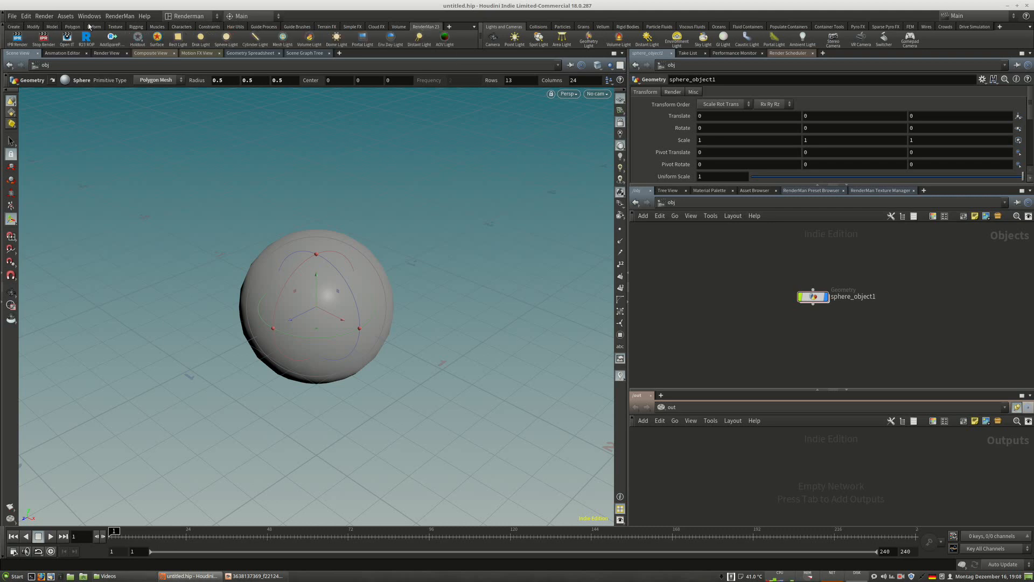
left_click(87, 39)
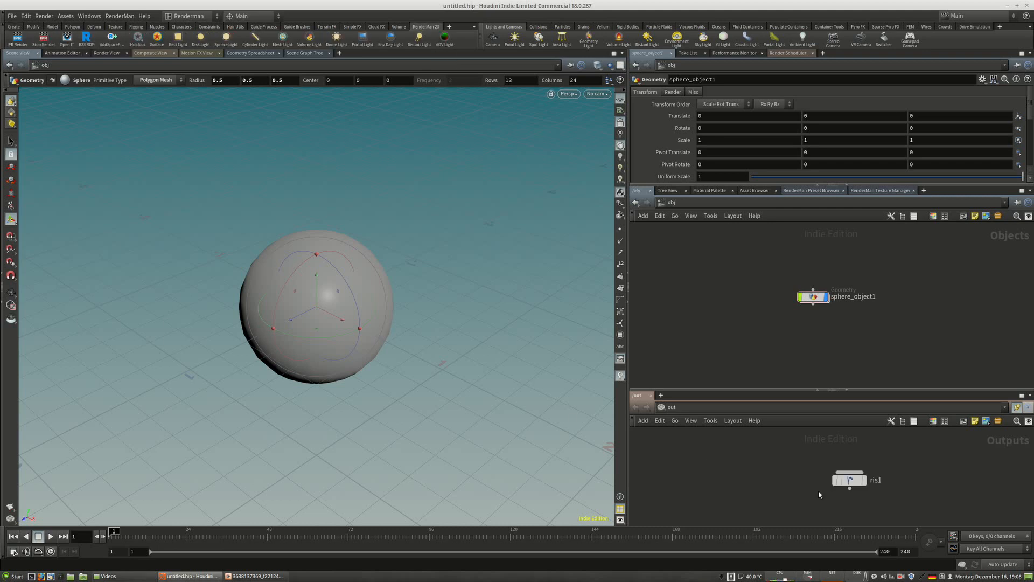
left_click(850, 480)
left_click_drag(750, 185, 750, 232)
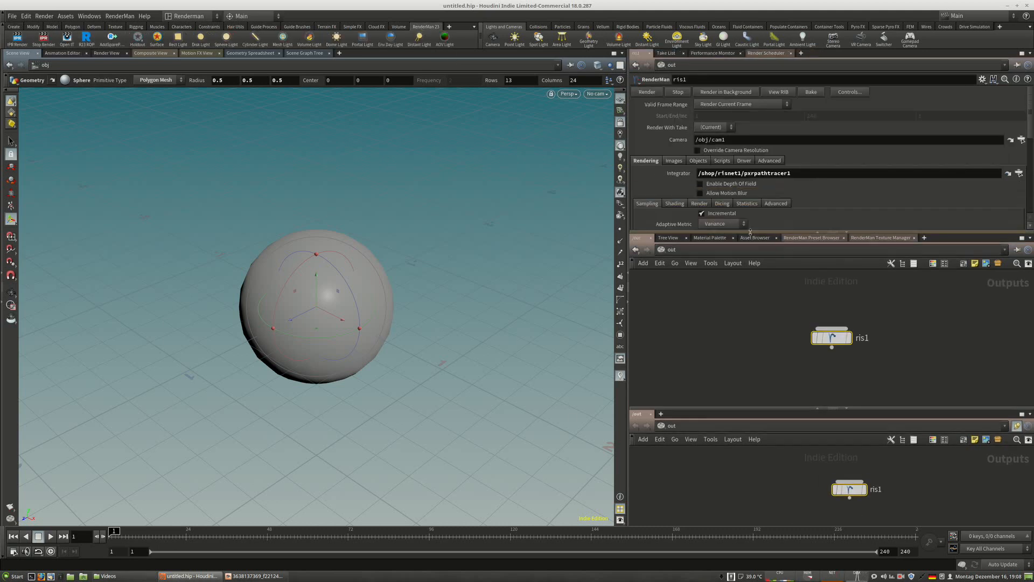
left_click_drag(793, 173, 696, 173)
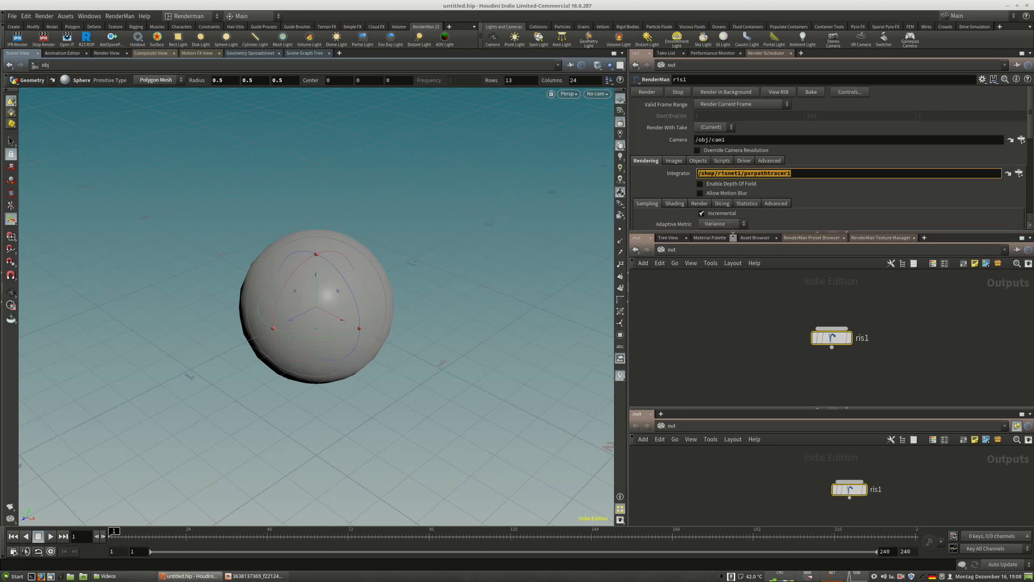
left_click_drag(732, 235, 733, 270)
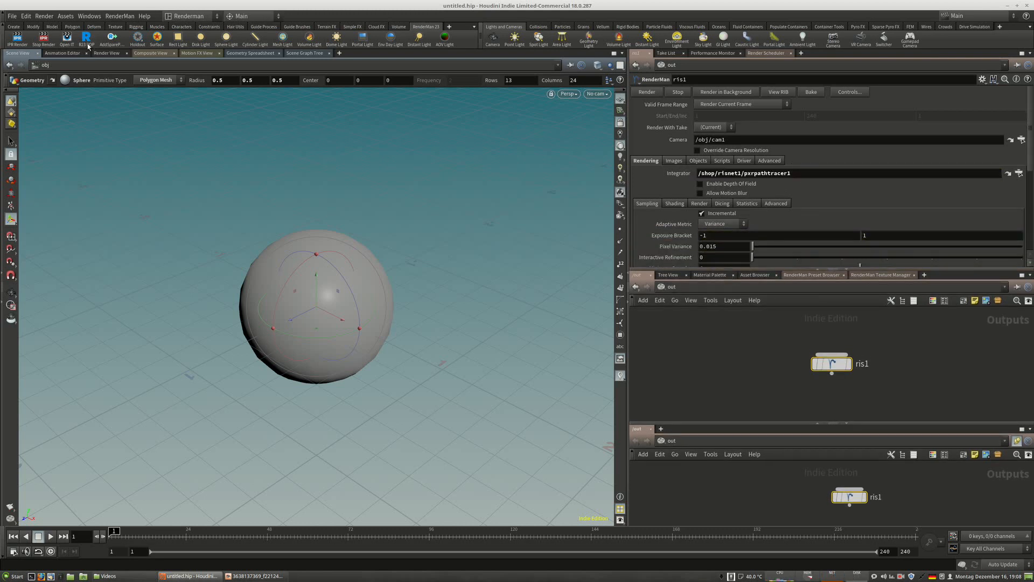
Review the ris1 node's integrator, sampling, filter and camera settings.
left_click_drag(803, 173, 741, 180)
scroll(732, 210, "down", 3)
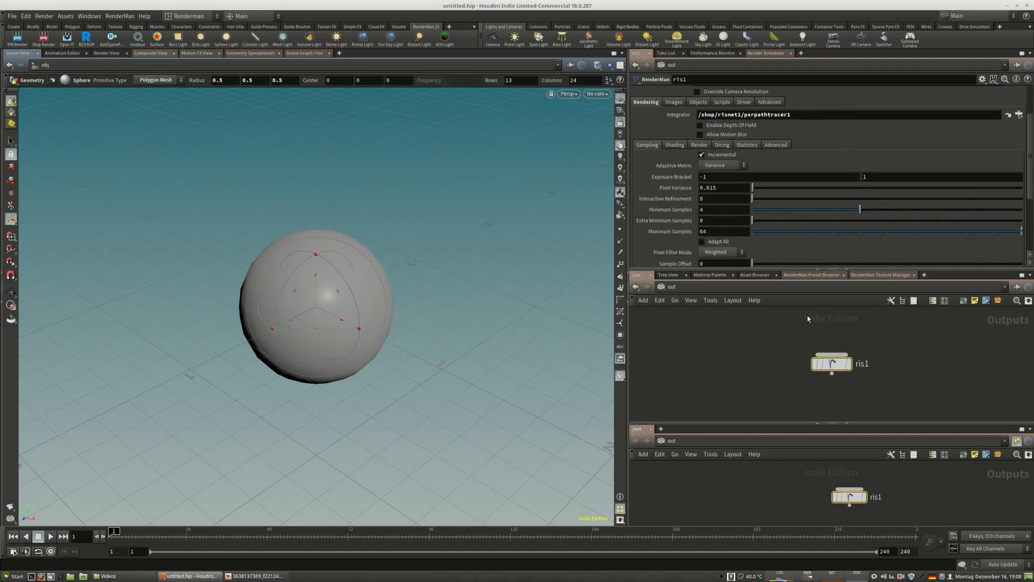
left_click_drag(849, 497, 839, 502)
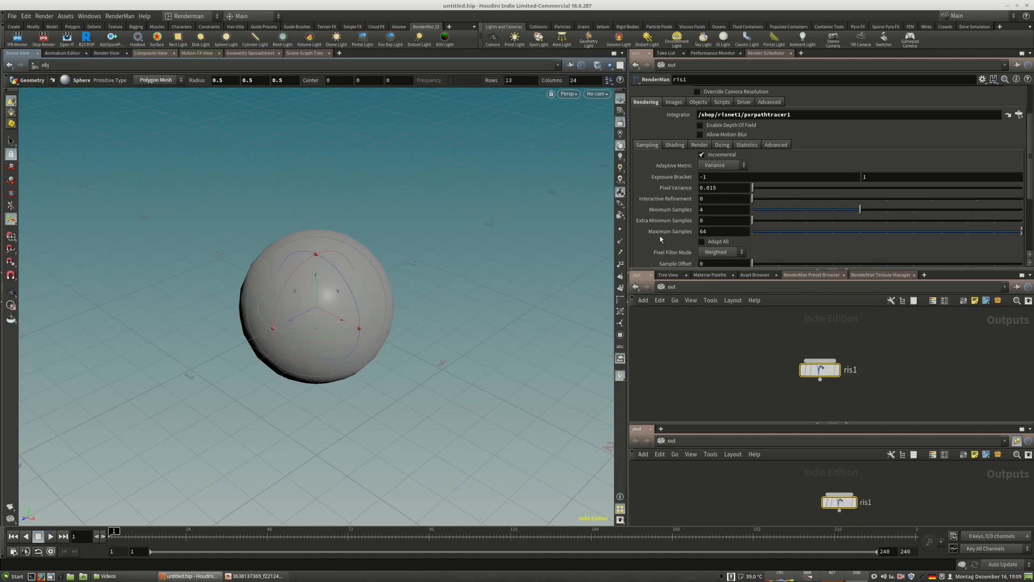
scroll(661, 237, "down", 1)
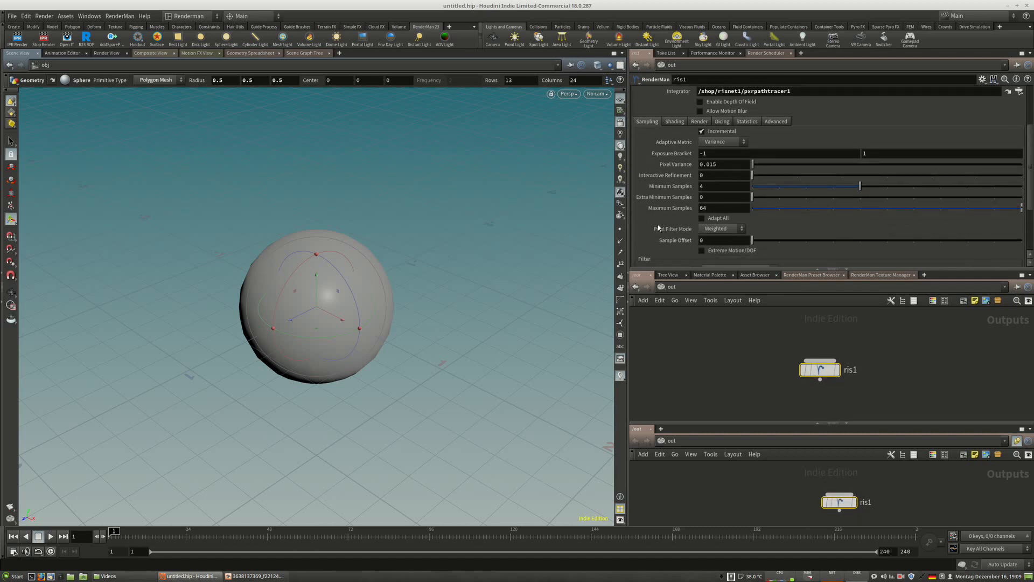
scroll(656, 230, "down", 3)
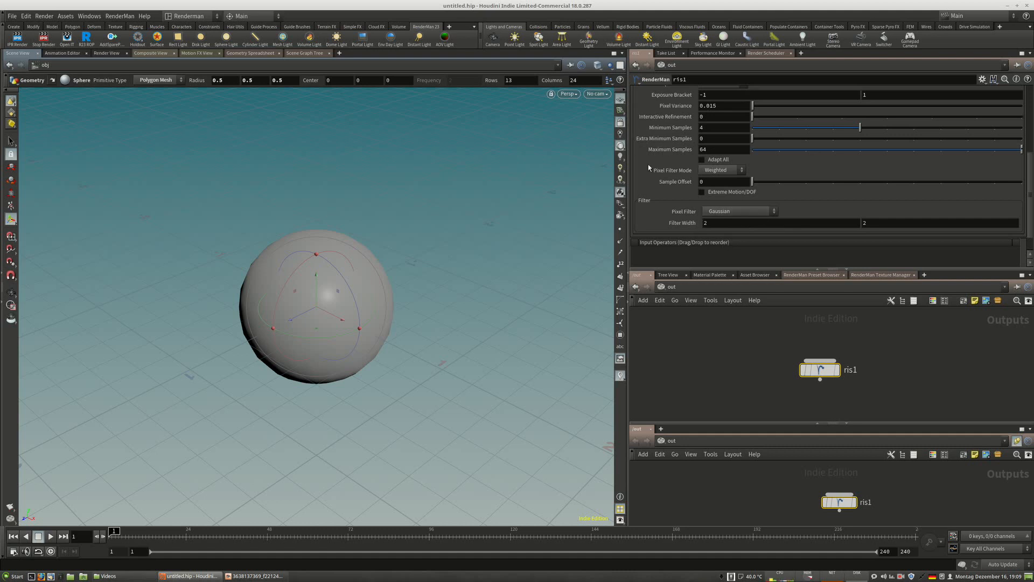
scroll(648, 164, "up", 4)
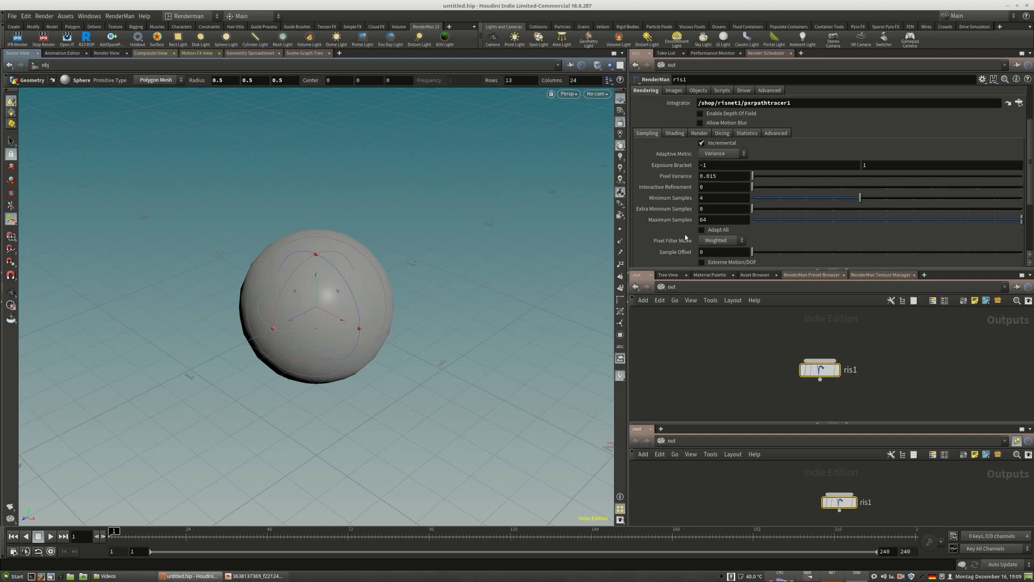
scroll(692, 210, "up", 3)
scroll(679, 171, "up", 1)
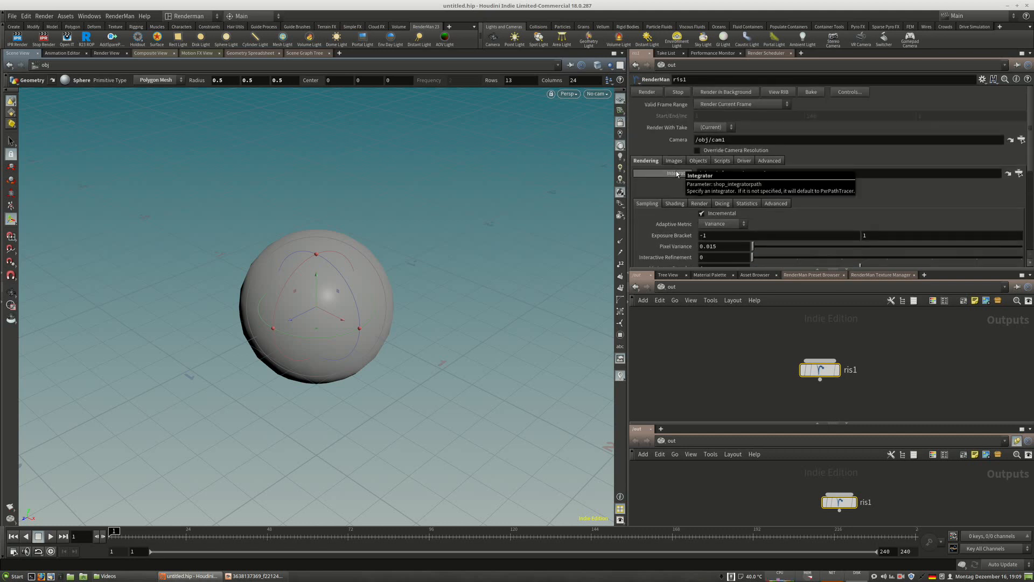
double_click(800, 142)
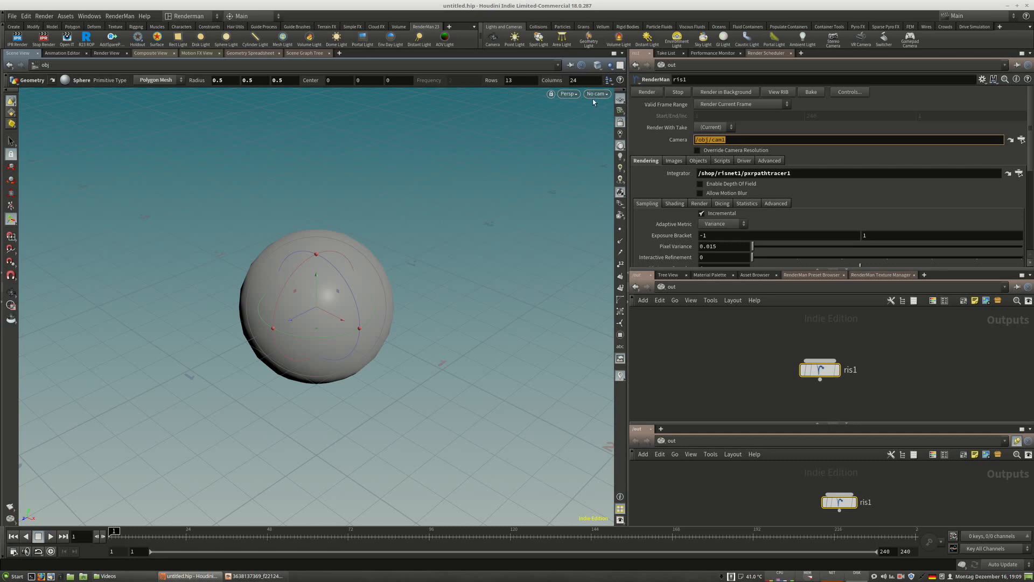
Go to the object network and add a Pxr Distant Light beside the sphere.
left_click(679, 286)
left_click(700, 342)
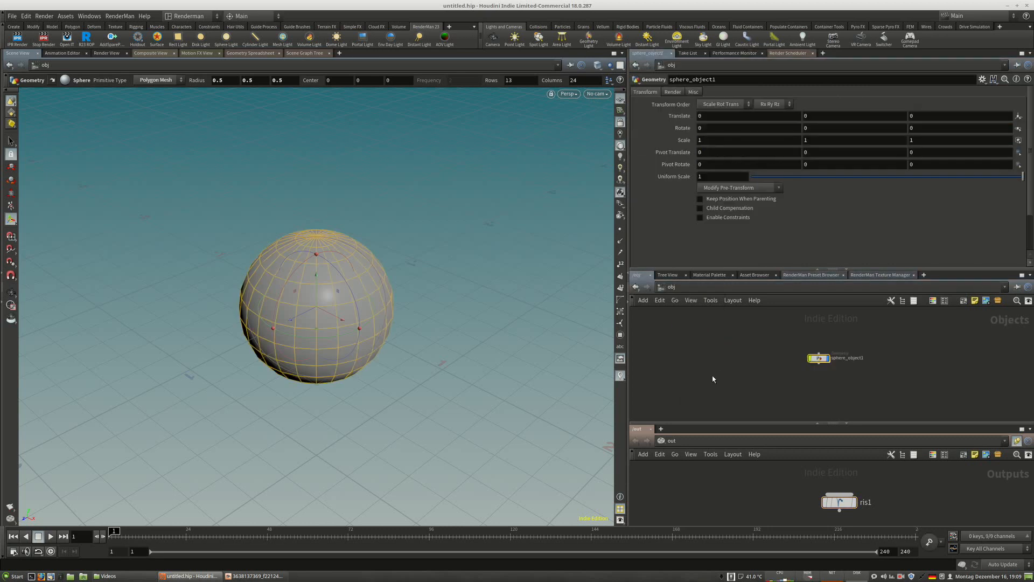
left_click(712, 379)
key("Tab")
type("si")
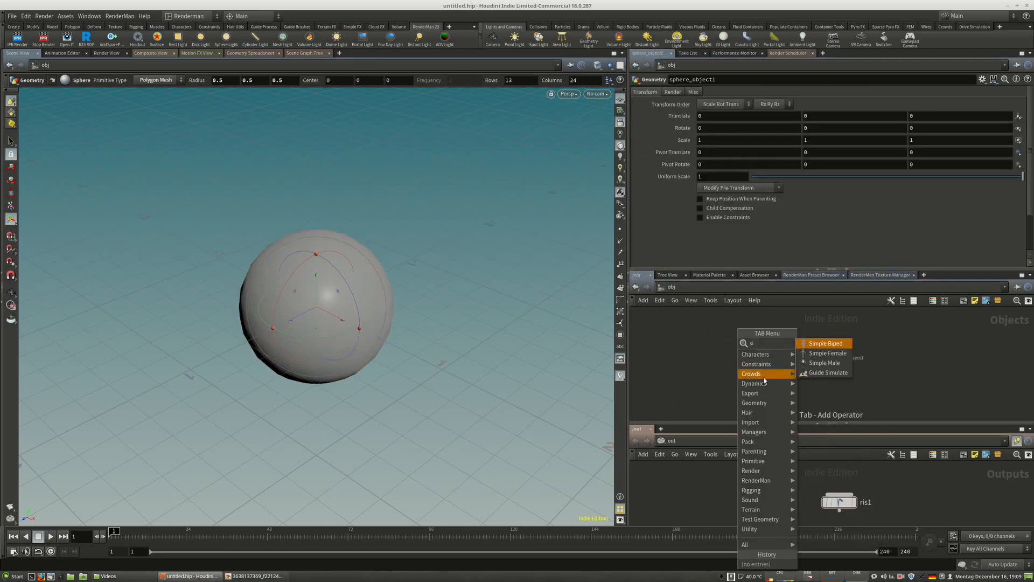
left_click(699, 365)
key("Tab")
type("l")
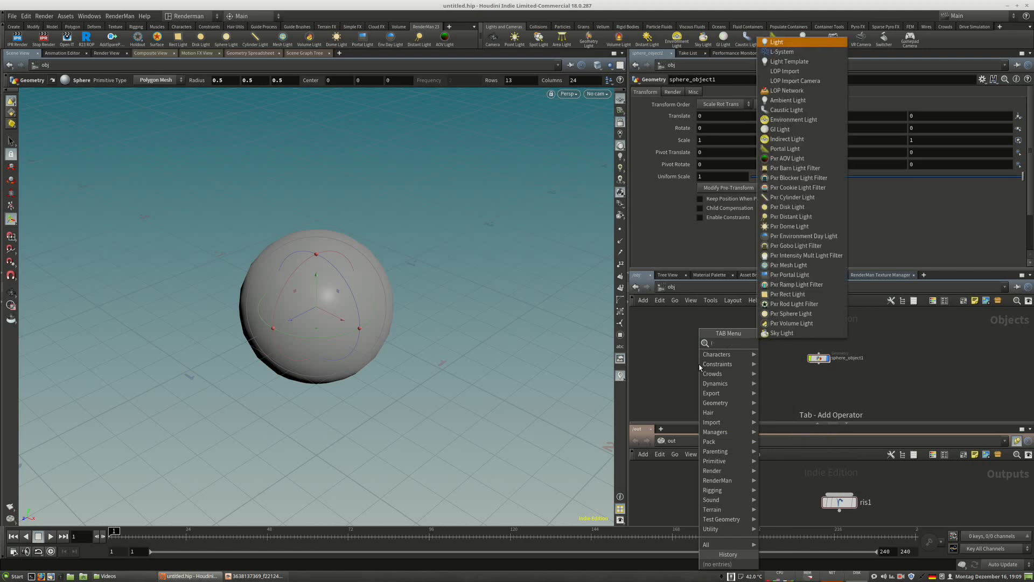
left_click(669, 374)
key("Tab")
type("di")
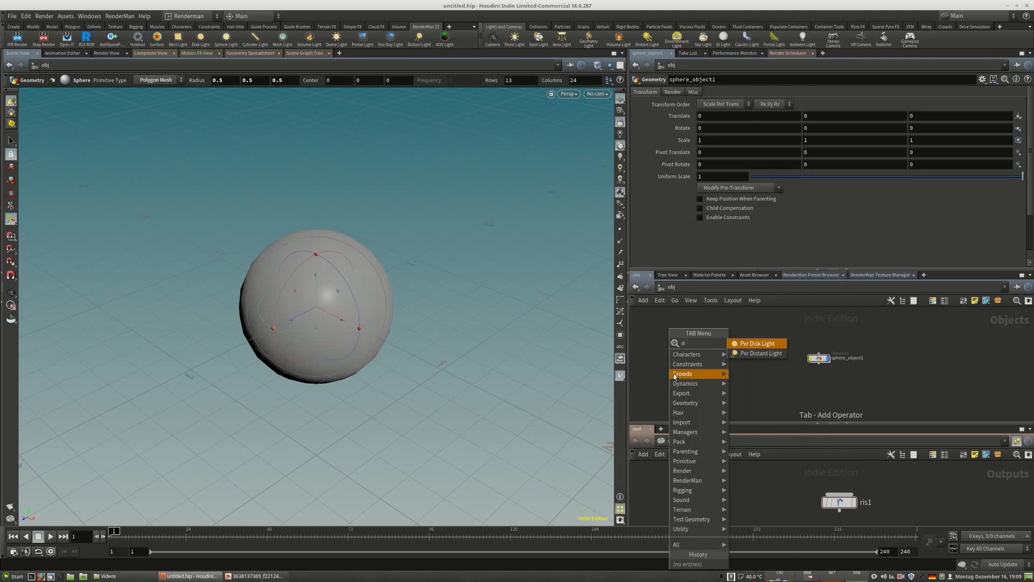
left_click(754, 352)
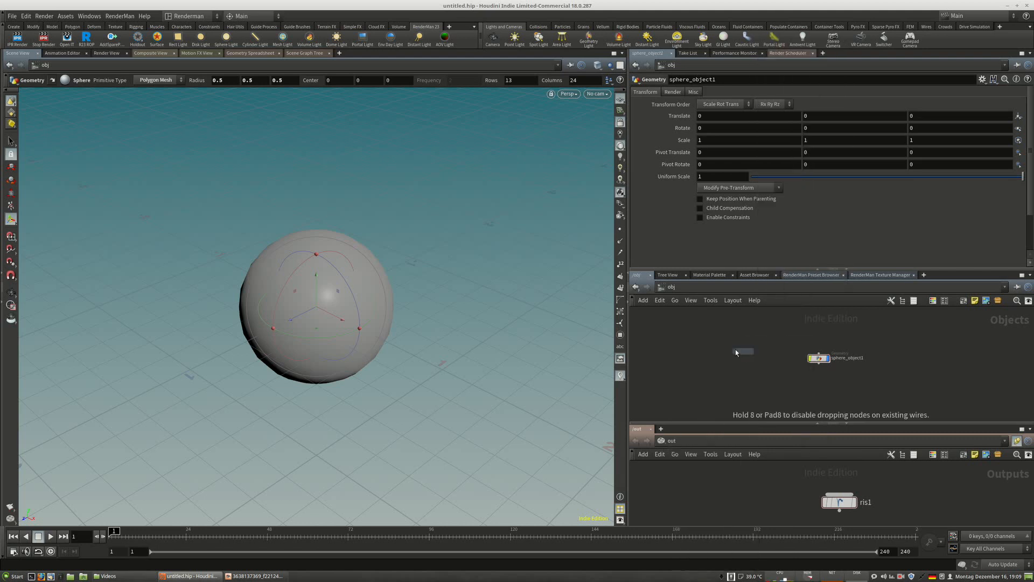
left_click(723, 359)
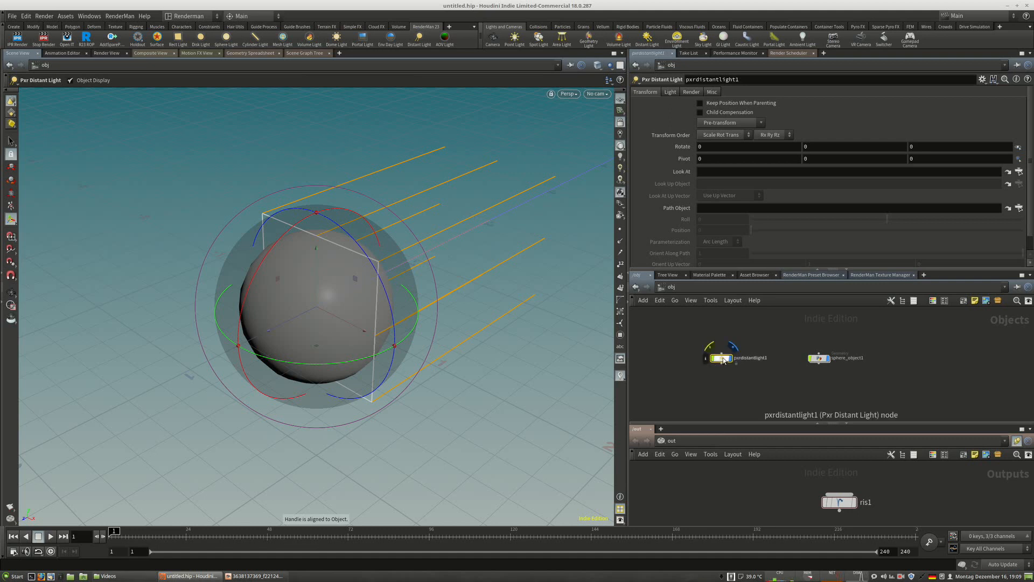
Delete the distant light and look through the Pxr lights offered among the Render nodes.
key("Delete")
key("Tab")
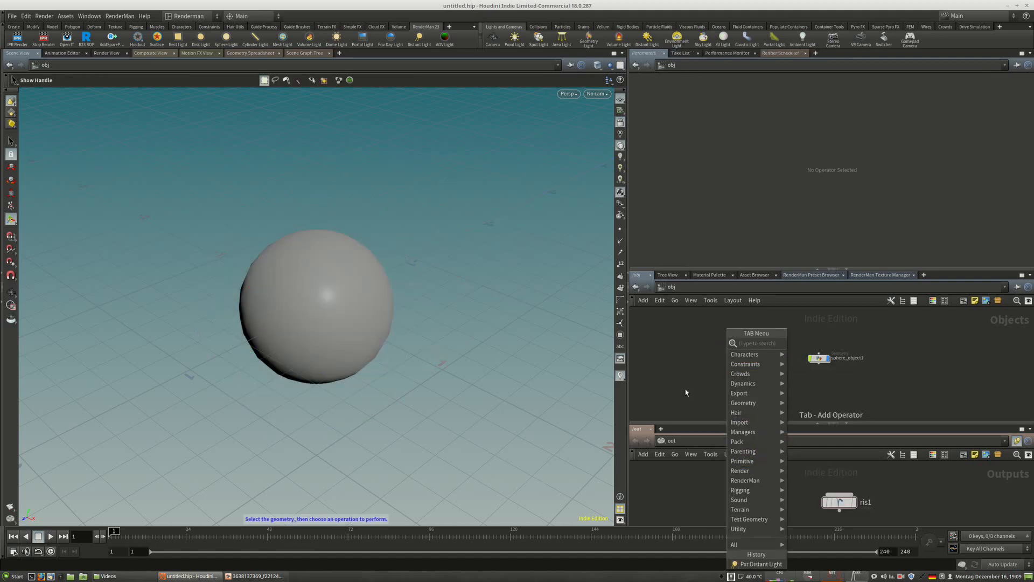
mouse_move(743, 470)
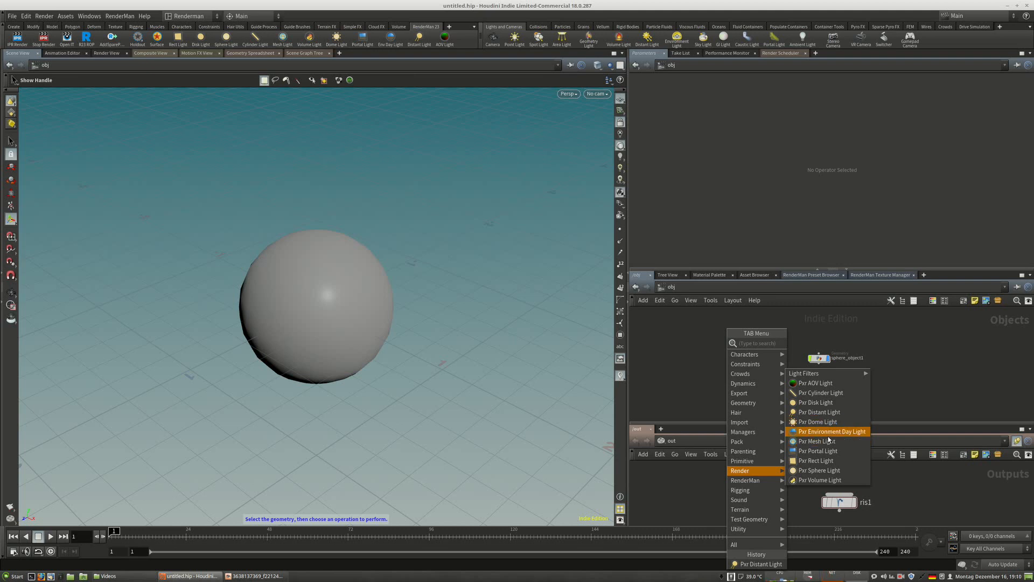
left_click(669, 355)
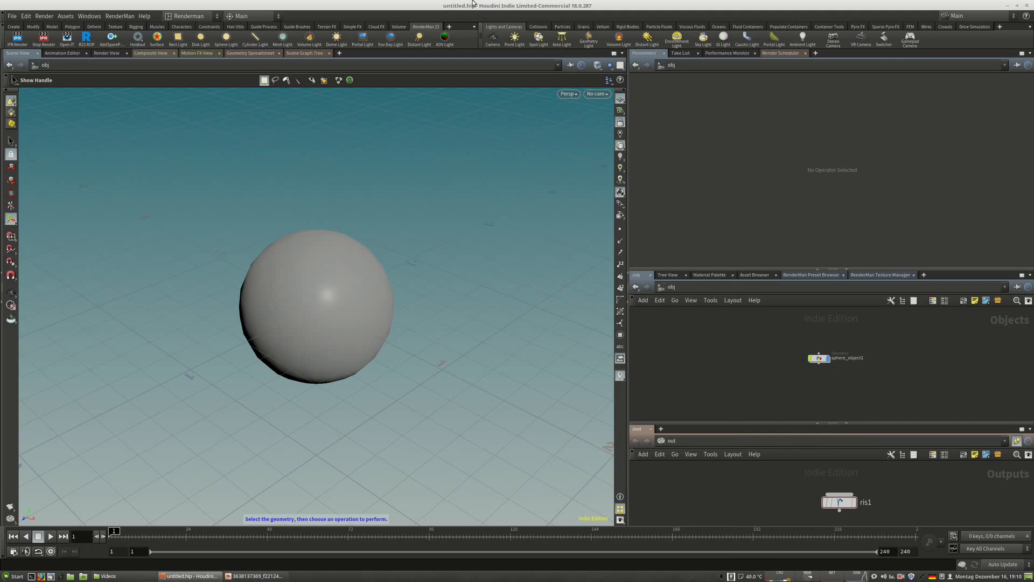
Open the scene cannyon_shot2_H18.hiplc from the $Starwars/shot2 folder.
left_click(15, 16)
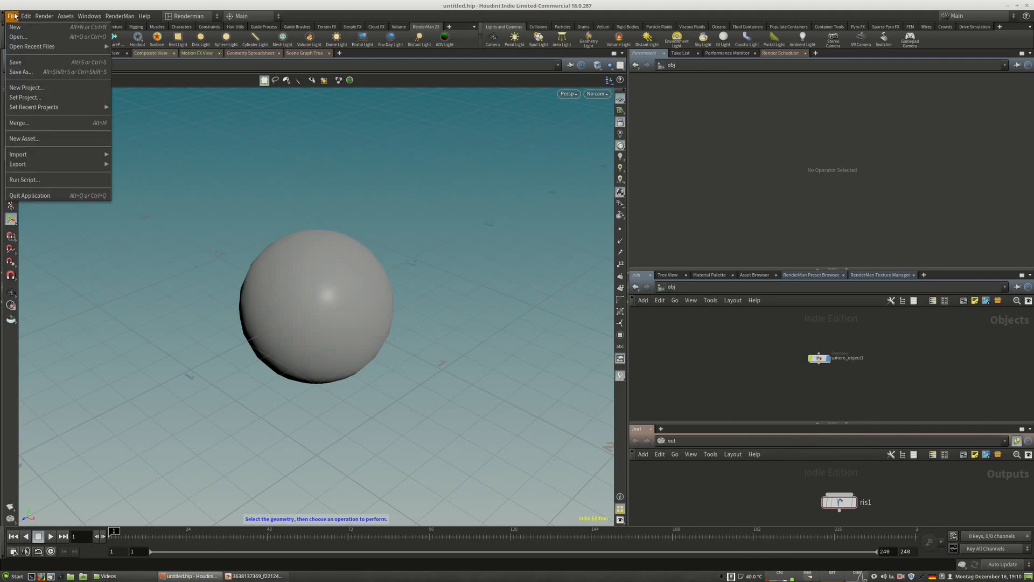
left_click(33, 37)
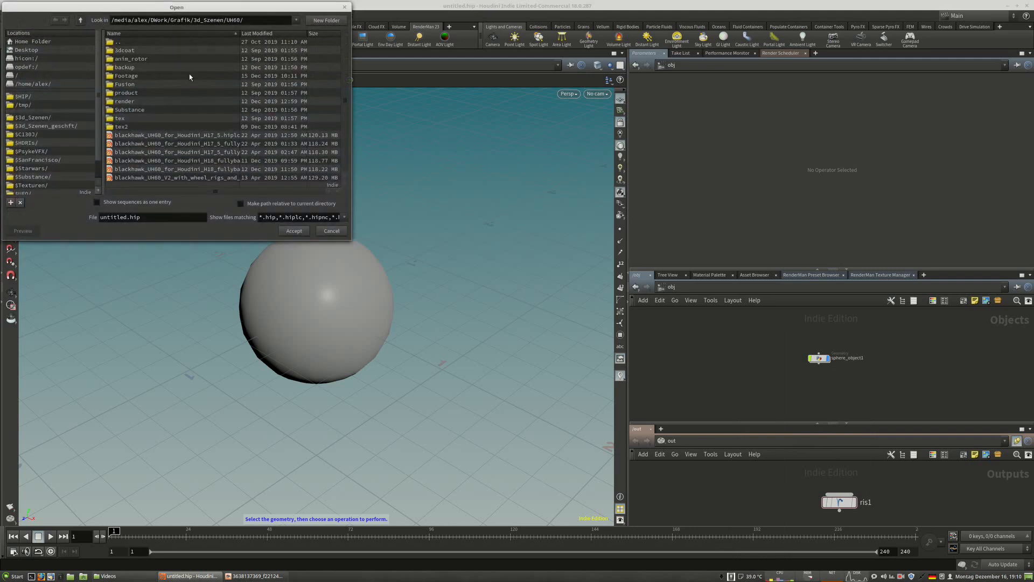
left_click_drag(133, 4, 258, 26)
left_click(156, 190)
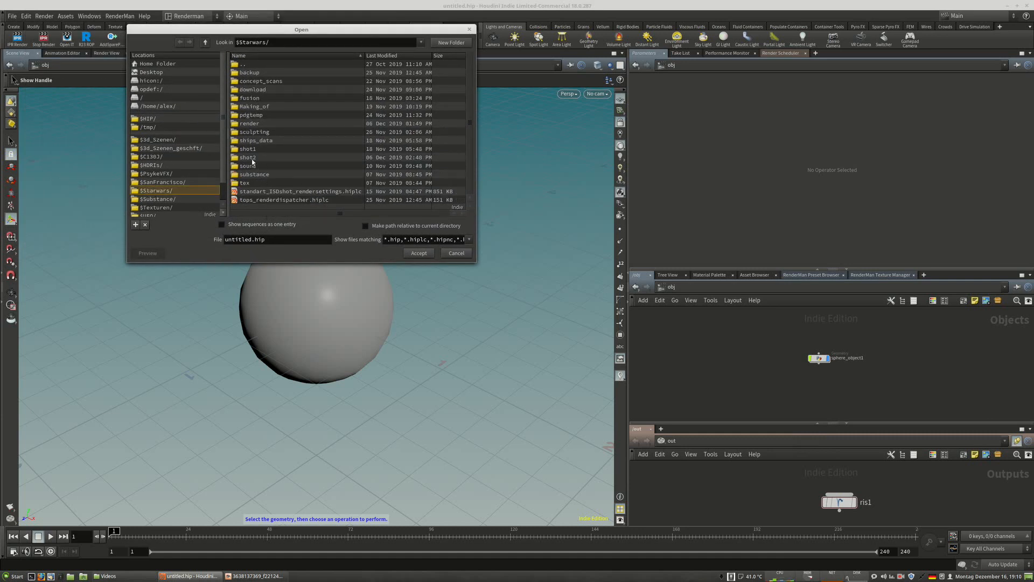
double_click(255, 157)
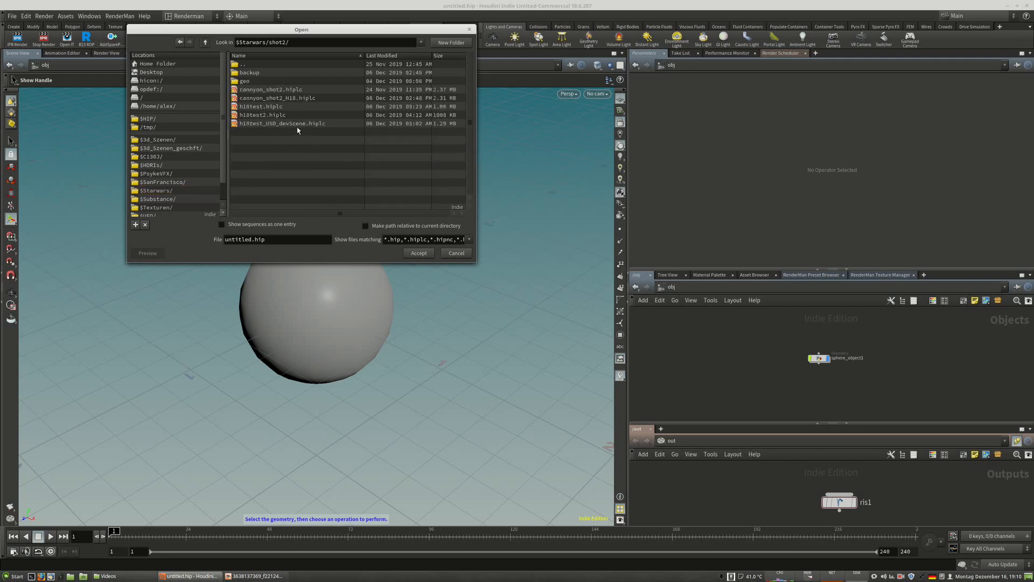
left_click(283, 99)
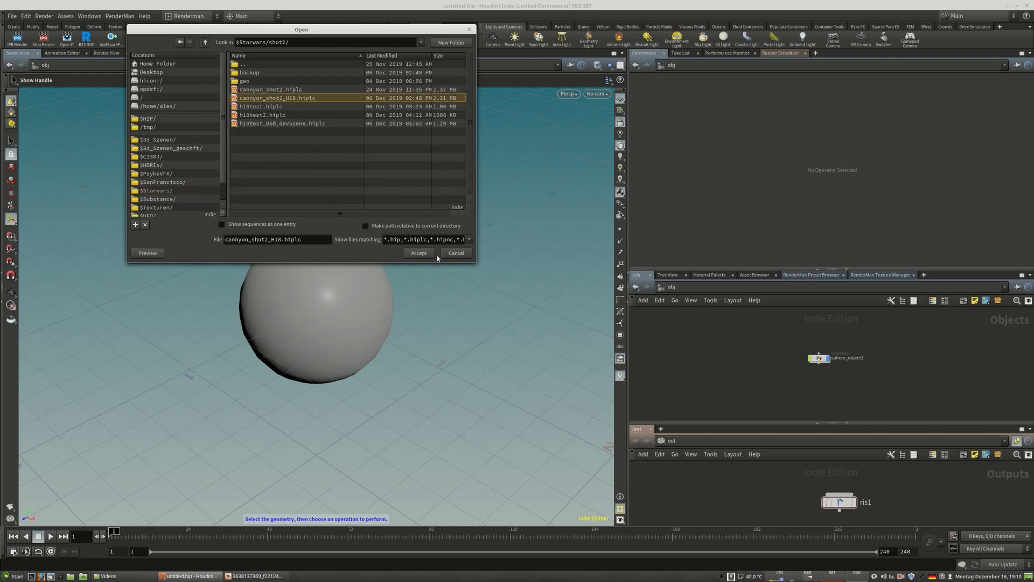
left_click(413, 253)
left_click(411, 272)
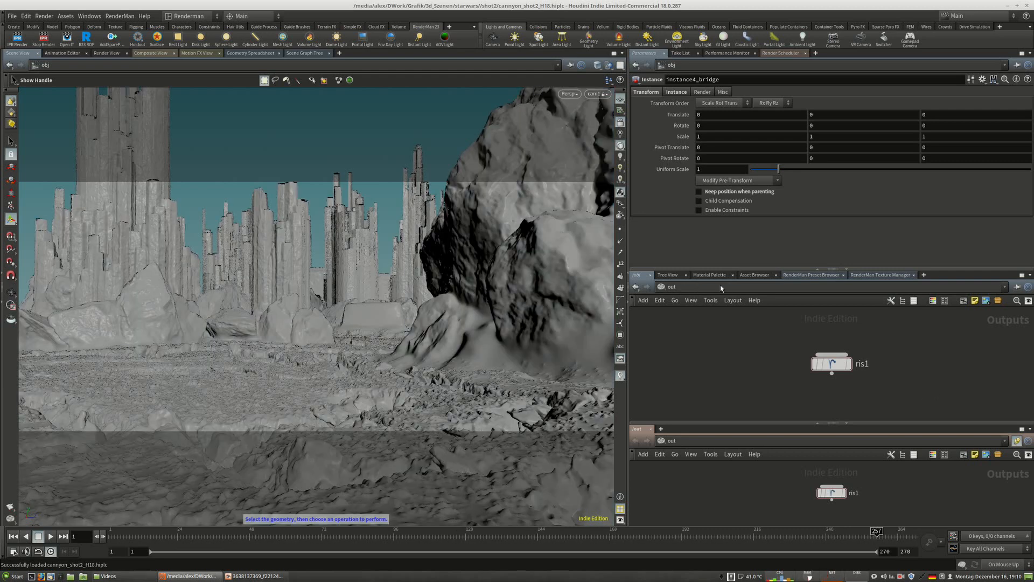
Delete the canyon environment nodes, including the terrain, rock, building and cloud objects, from the object network.
left_click(719, 287)
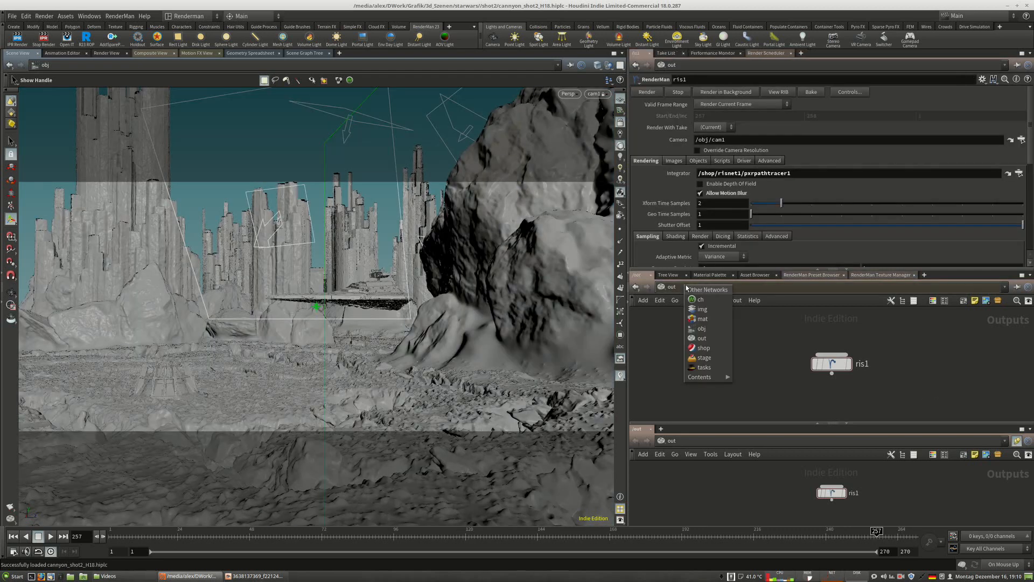
left_click(703, 328)
scroll(831, 345, "up", 4)
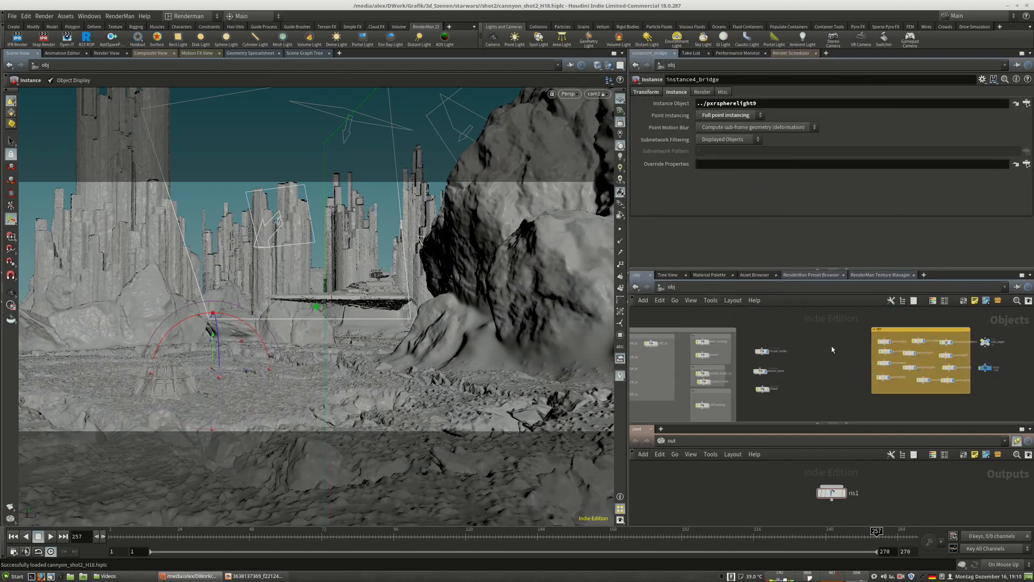
left_click_drag(646, 329, 978, 388)
scroll(802, 377, "up", 3)
scroll(802, 377, "up", 1)
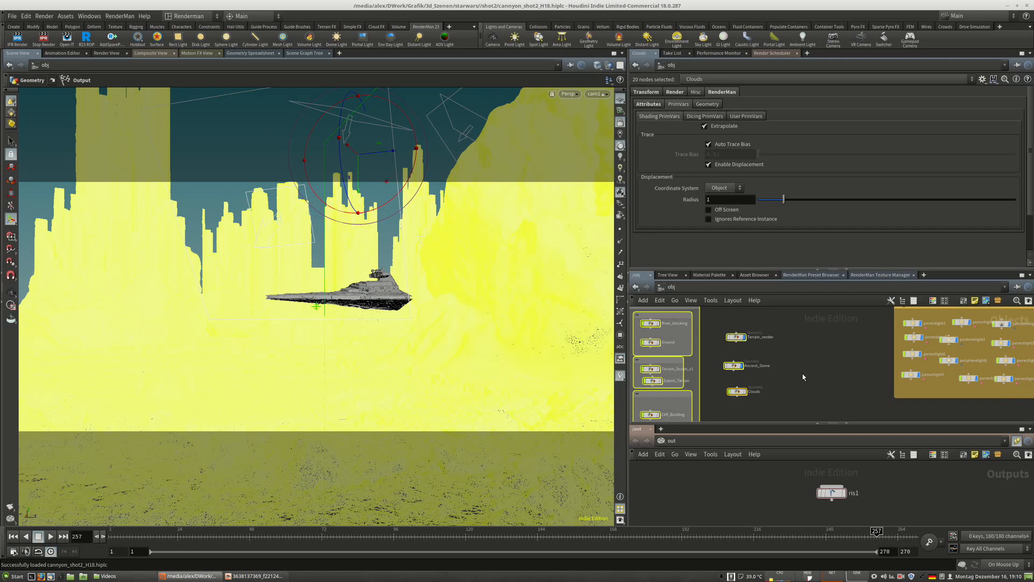
key("Delete")
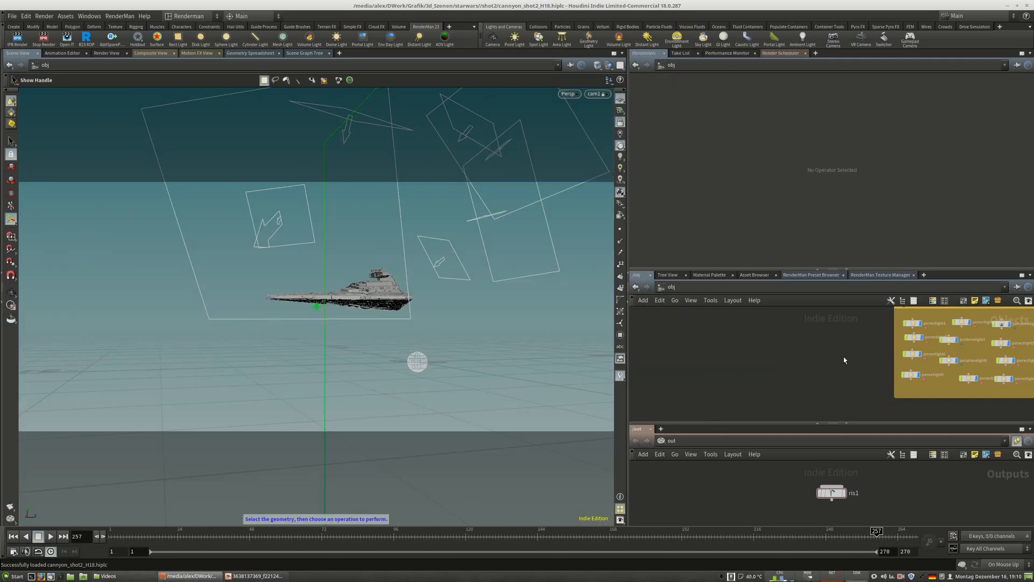
Delete the yellow group of scene lights from the object network, keeping the Star Destroyer.
middle_click_drag(861, 331, 723, 366)
left_click_drag(713, 326, 709, 397)
middle_click_drag(949, 414, 915, 392)
left_click_drag(689, 319, 867, 419)
key("Delete")
middle_click_drag(940, 369, 937, 401)
scroll(935, 404, "down", 3)
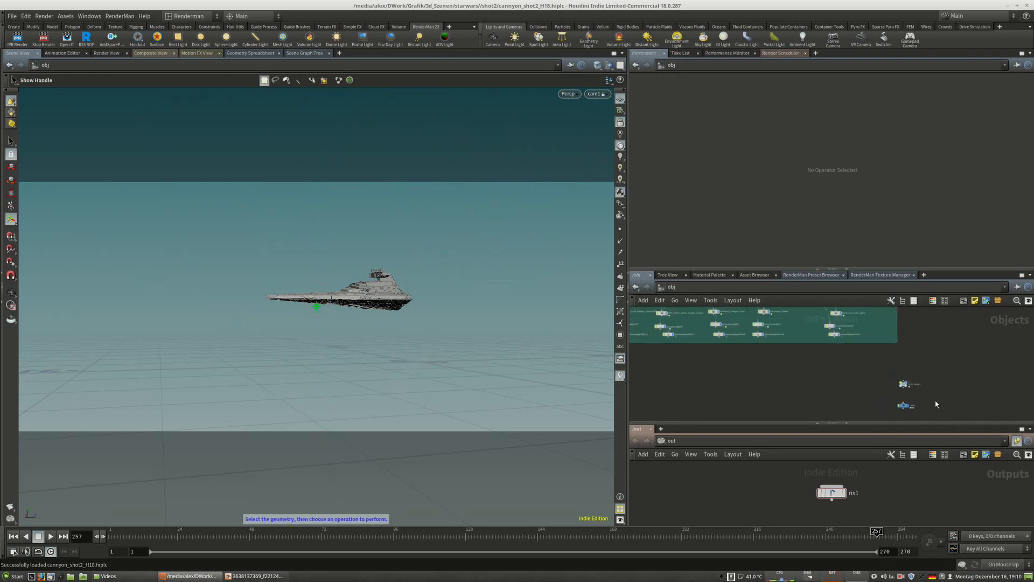
Move the Cam_target null and the camera node closer beneath the green ship network box.
left_click_drag(935, 373, 761, 368)
left_click(827, 364)
middle_click_drag(827, 364, 893, 411)
Save the scene under the new name cannyon_shot2_H18_test.hiplc in the same folder.
left_click(12, 16)
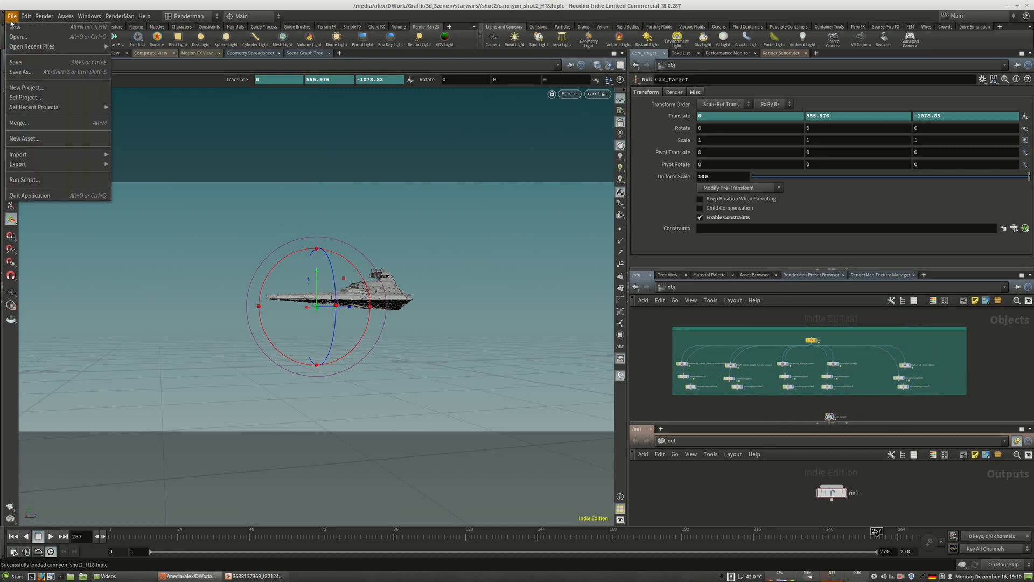
left_click(33, 73)
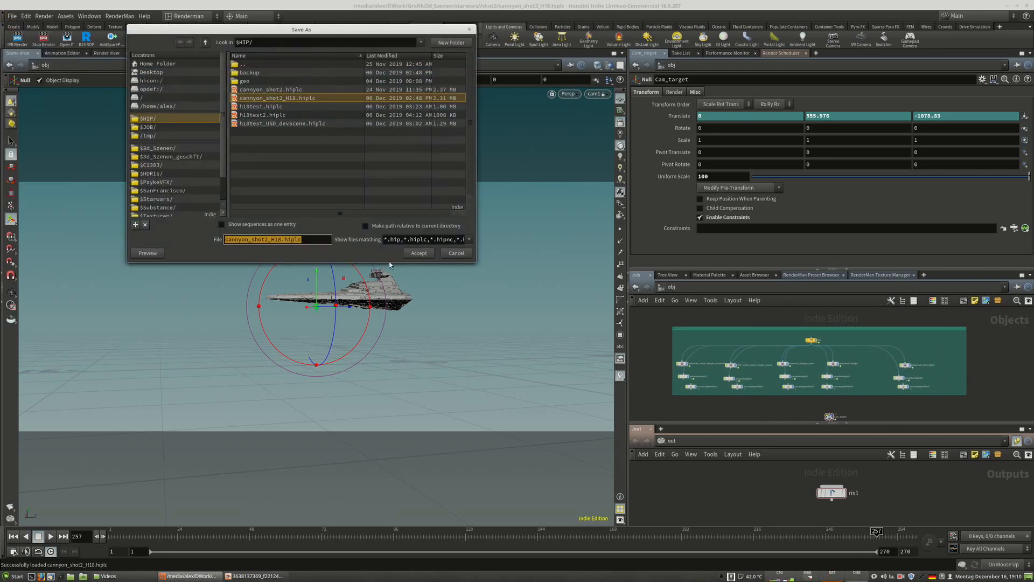
left_click(282, 239)
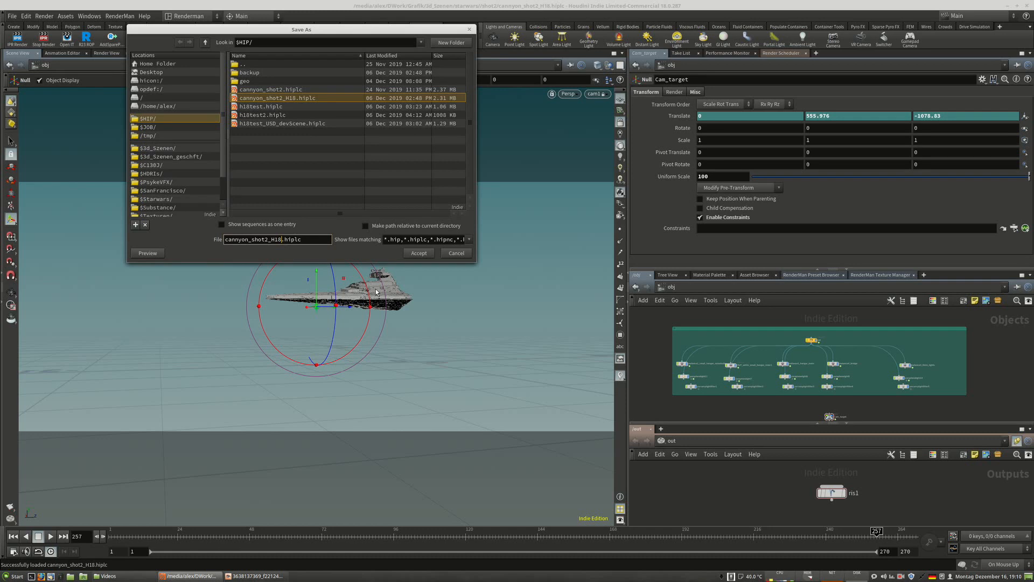
type("_test")
key("Return")
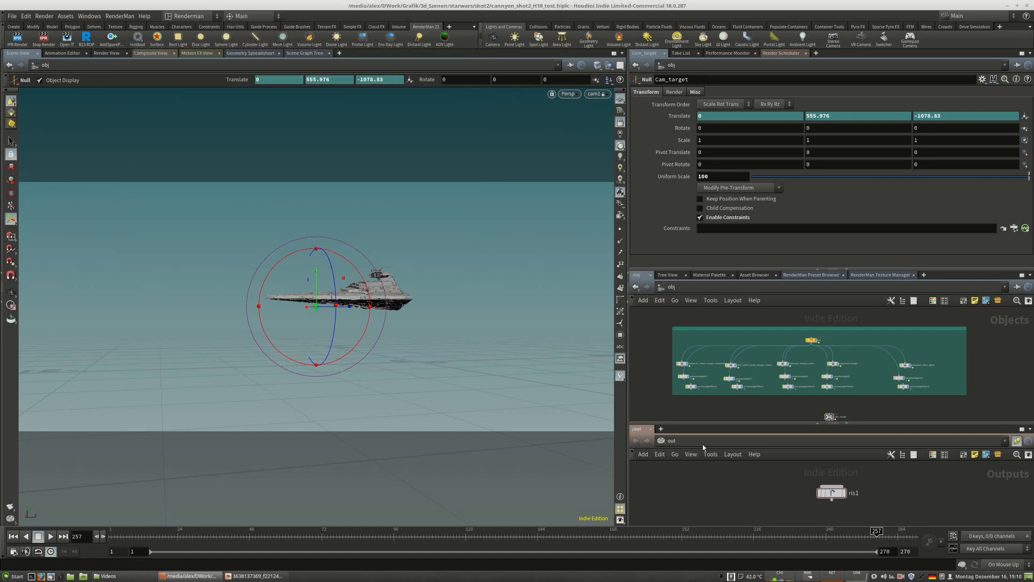
Reposition the Cam_target null just below the green network box and shift the OUT_white_small_hangar_inner1 instance node slightly upward.
left_click_drag(828, 416, 732, 377)
scroll(689, 393, "up", 2)
scroll(731, 369, "up", 2)
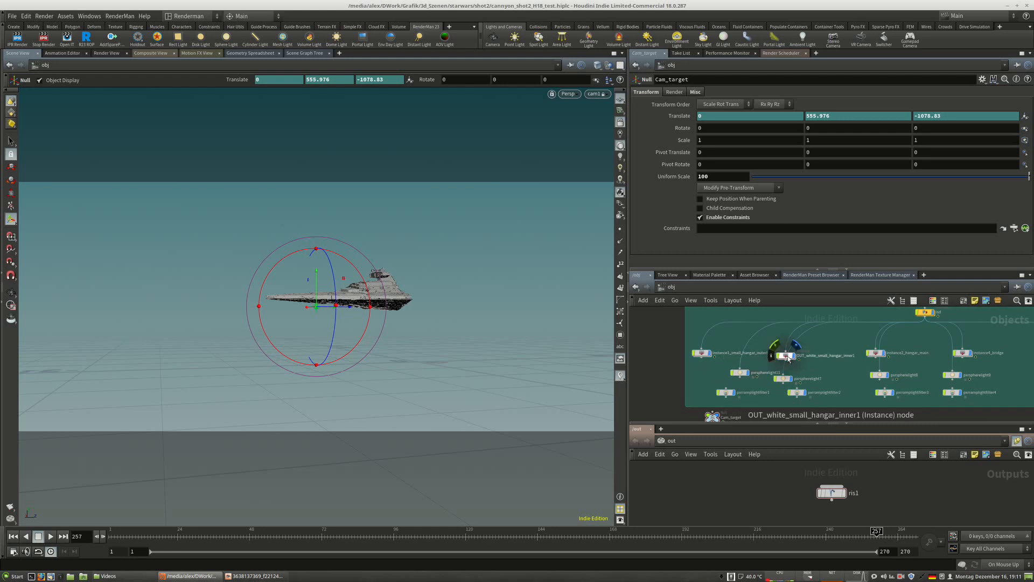
left_click_drag(788, 360, 777, 348)
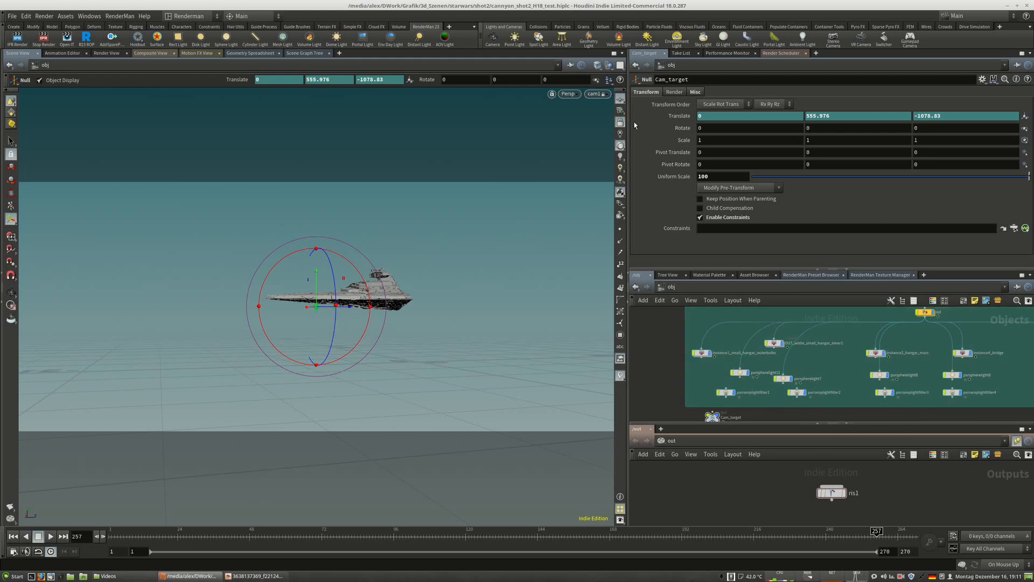
scroll(670, 335, "down", 4)
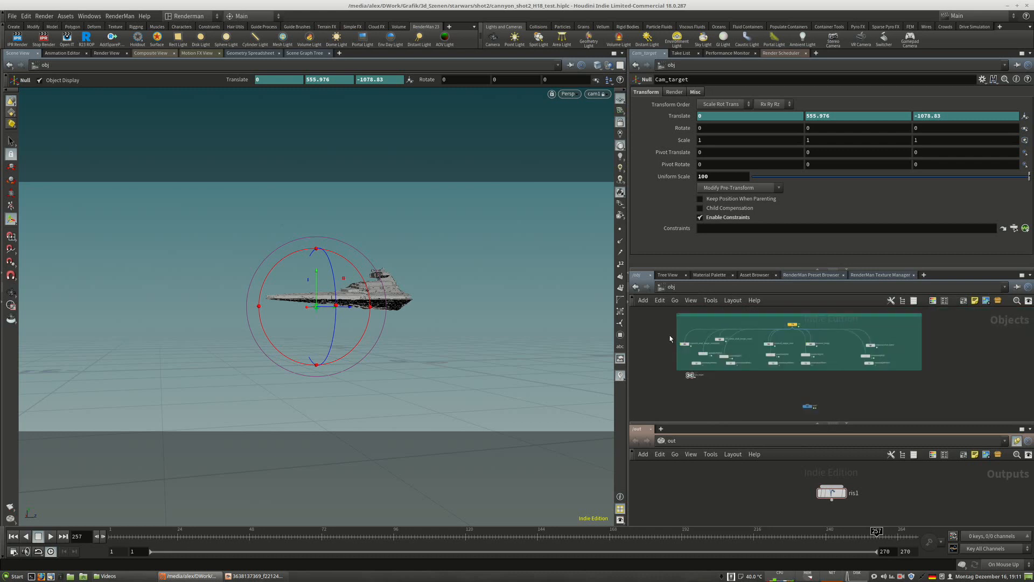
Review the view settings of cam1 and disable its constraints.
scroll(776, 389, "up", 4)
left_click(750, 381)
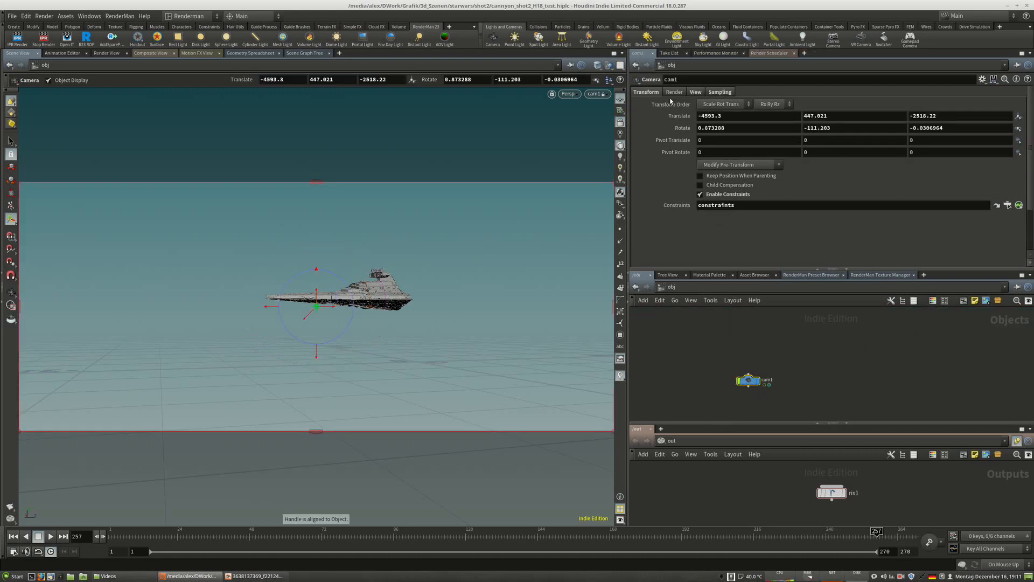
left_click(709, 93)
left_click(695, 92)
left_click(654, 93)
left_click(695, 92)
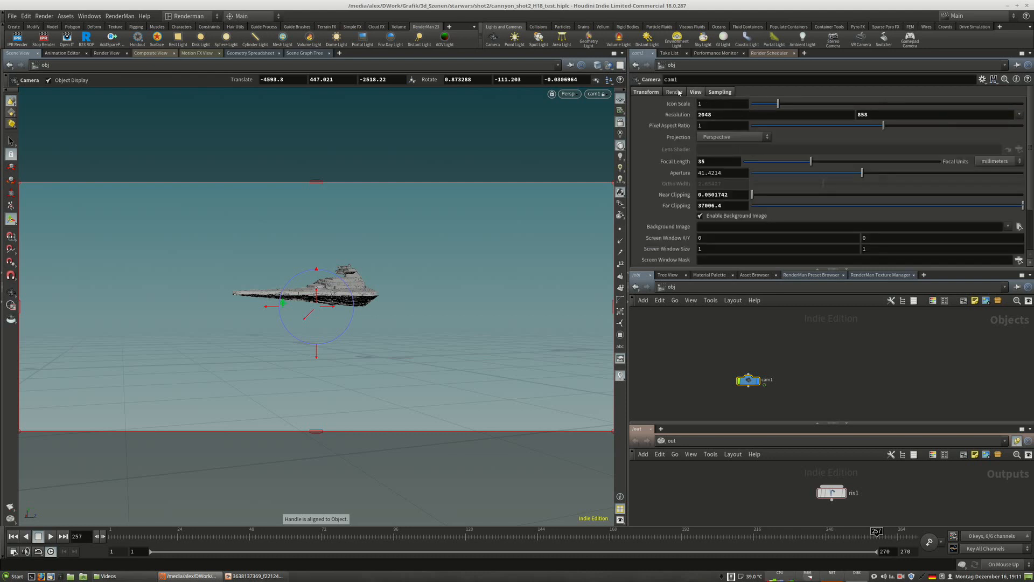
left_click(643, 92)
Move cam1 closer to the Star Destroyer by orbiting around the ship in the locked camera view.
key("Escape")
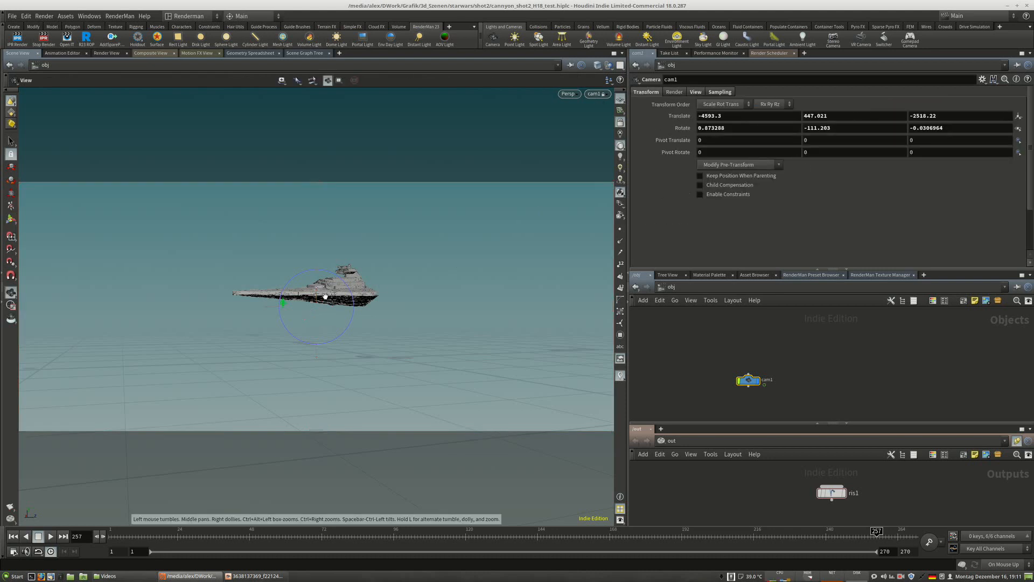
scroll(584, 243, "up", 5)
left_click_drag(584, 242, 401, 303)
key("Return")
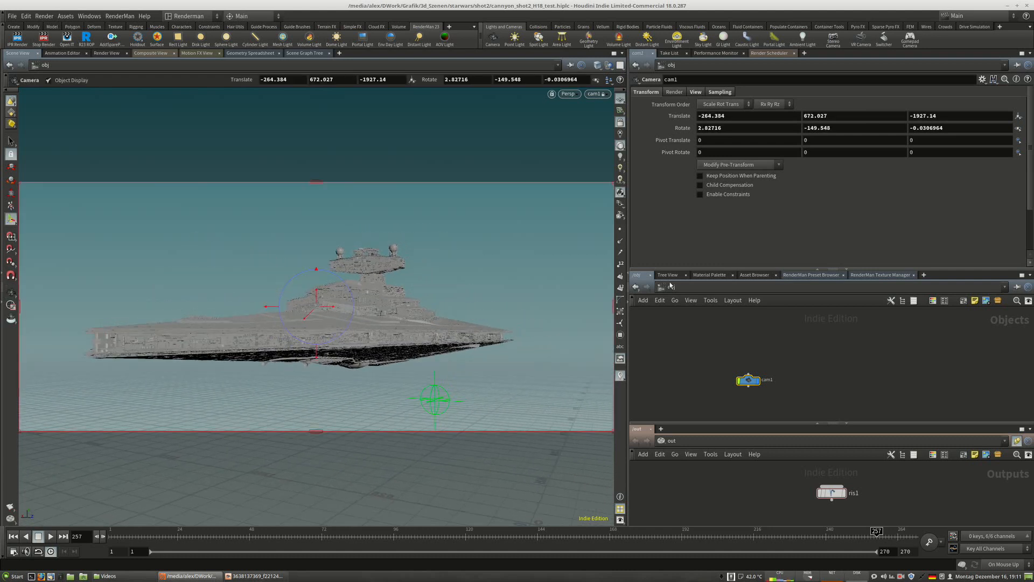
Shift the instance4_bridge and instance3_thick_lights nodes upward inside the green network box.
left_click(681, 289)
left_click(693, 328)
left_click(844, 360)
scroll(806, 355, "down", 5)
middle_click_drag(805, 355, 820, 401)
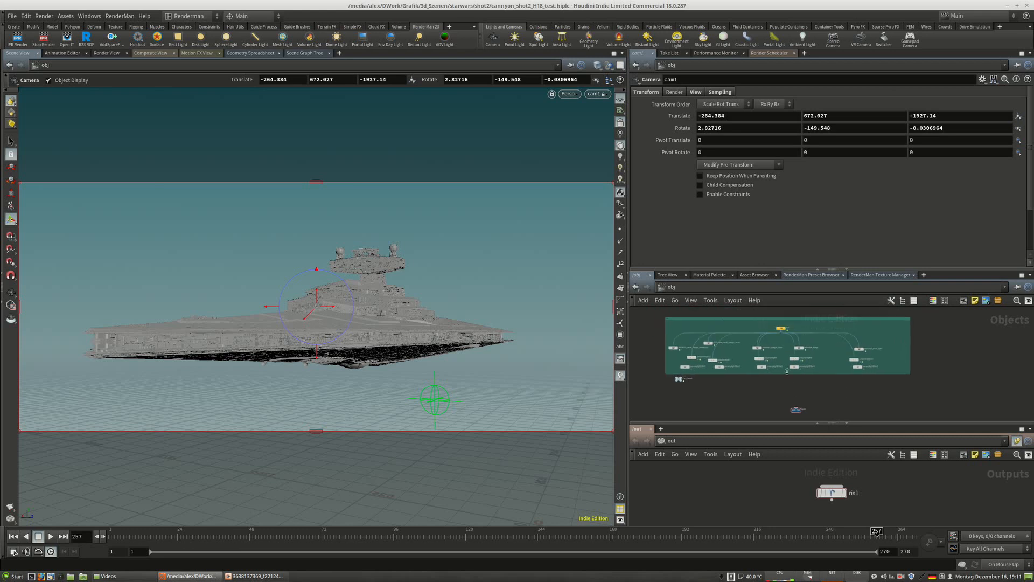
scroll(695, 336, "up", 4)
scroll(916, 355, "up", 2)
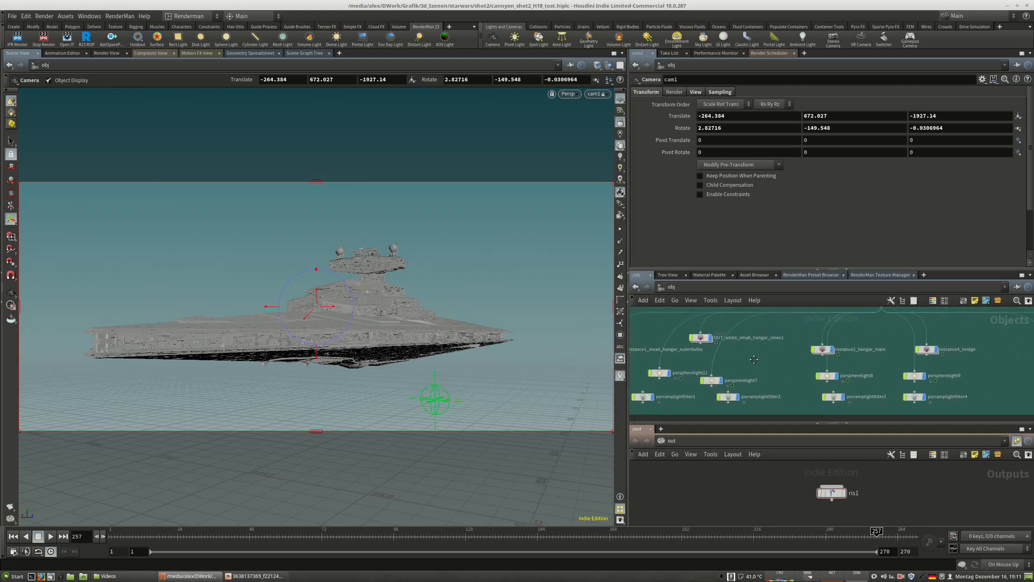
middle_click_drag(937, 355, 877, 352)
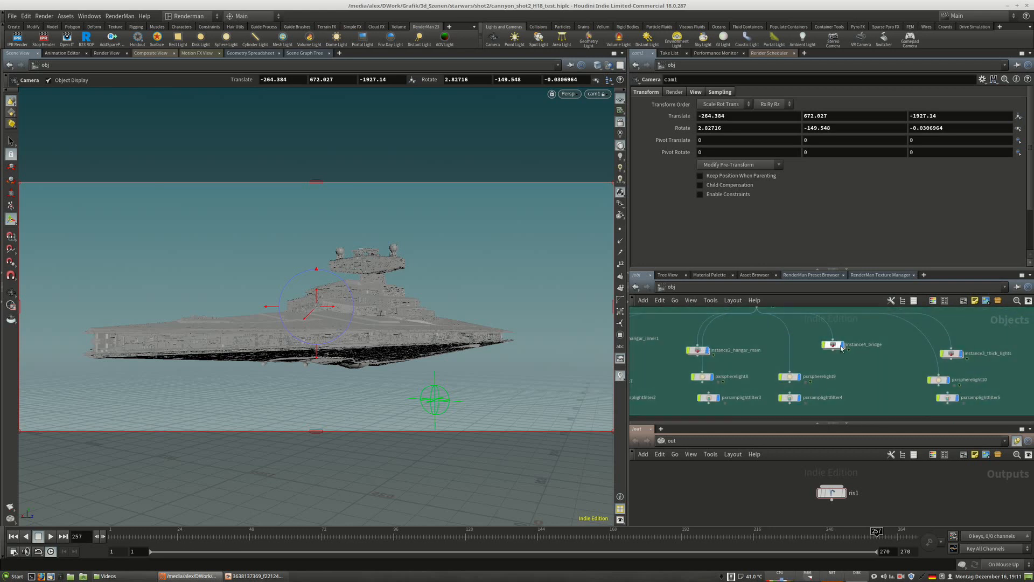
left_click_drag(956, 353, 969, 344)
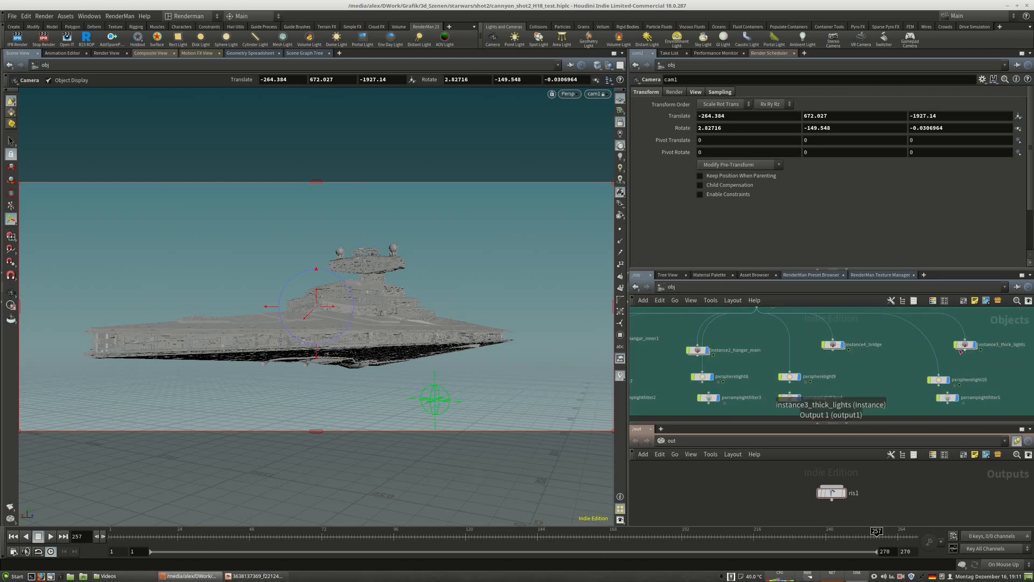
Rearrange the instance2_hangar_main, OUT_white_small_hangar_inner1 and instance1_small_hangar_outerbulbs nodes inside the green network box.
middle_click_drag(805, 359, 885, 364)
left_click_drag(780, 357, 754, 357)
middle_click_drag(709, 377, 831, 377)
left_click_drag(787, 345, 827, 357)
left_click_drag(700, 358, 696, 337)
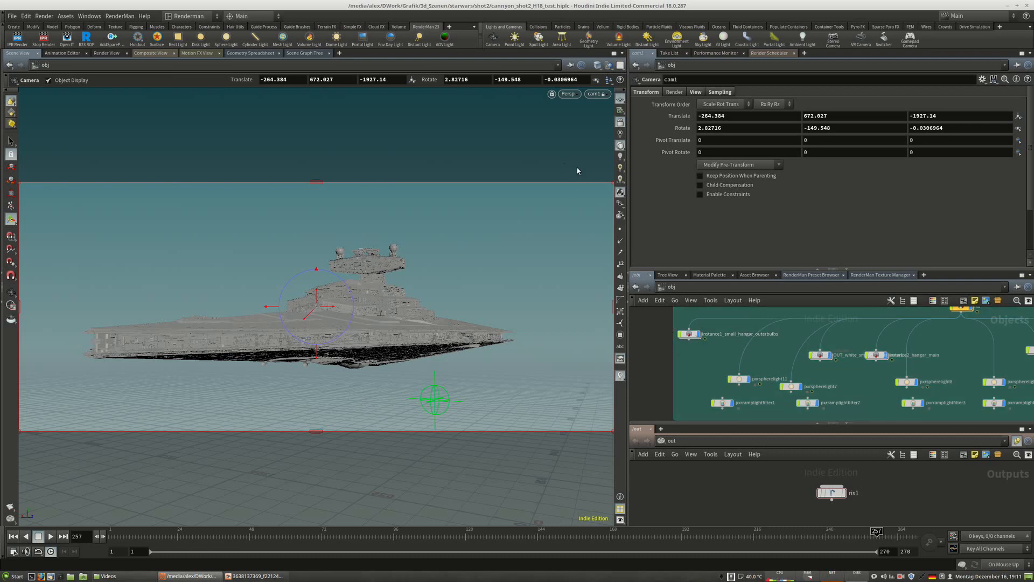
Move cam1 beneath the Star Destroyer for a close view of the hangar bay.
key("Escape")
left_click_drag(406, 300, 423, 256)
right_click_drag(423, 256, 441, 251)
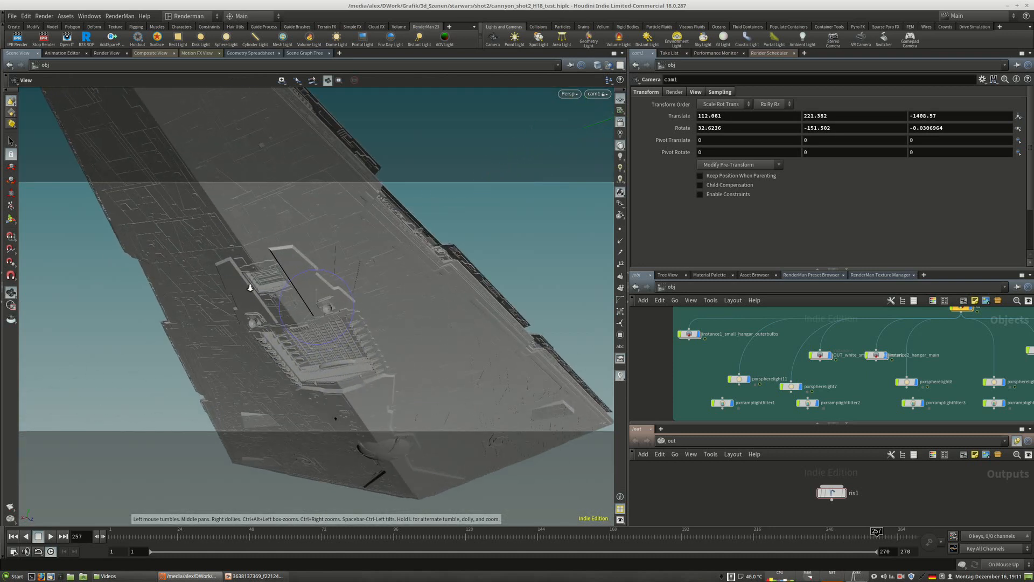
right_click_drag(249, 286, 374, 219)
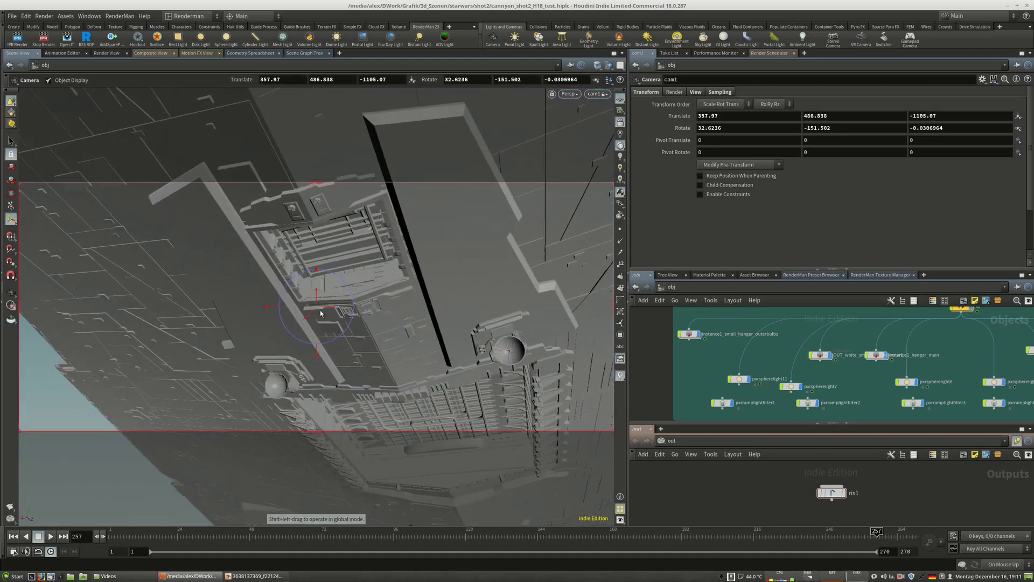
key("Escape")
middle_click_drag(422, 252, 369, 295)
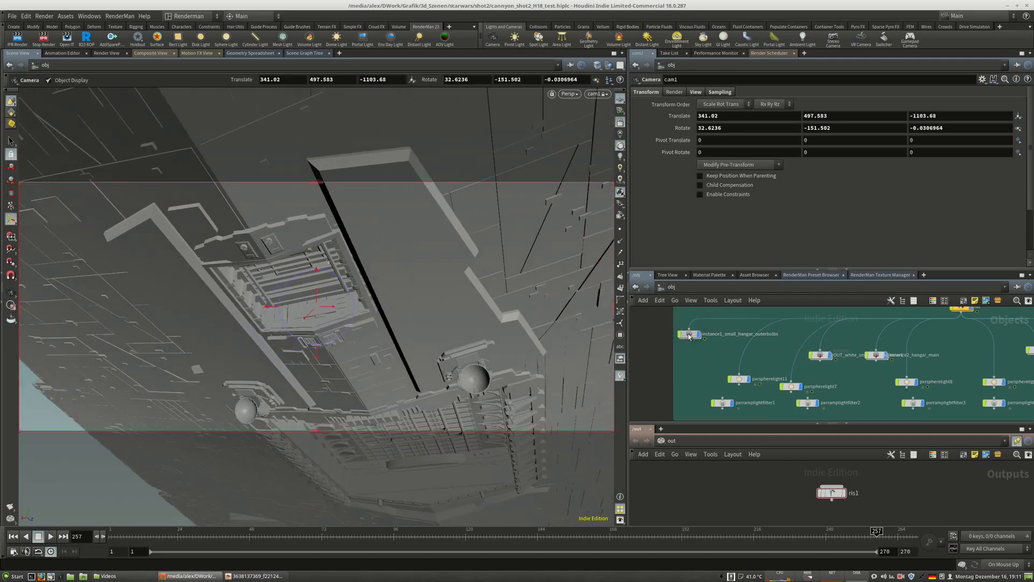
Check the object merge in instance1_small_hangar_outerbulbs and display the OUT_white_Windows and OUT_white_Windows_int_blue blasts inside isd.
double_click(689, 335)
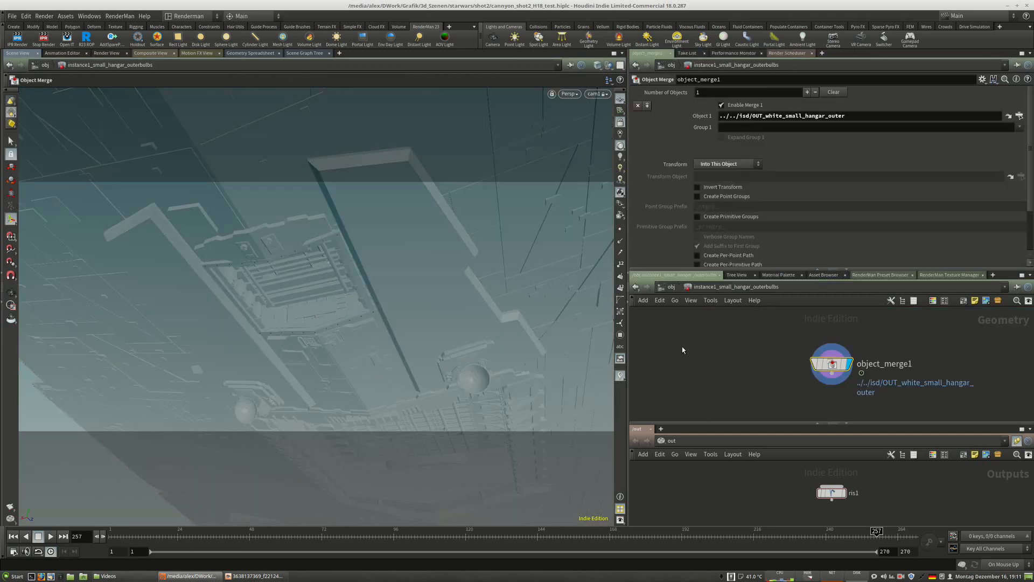
key("u")
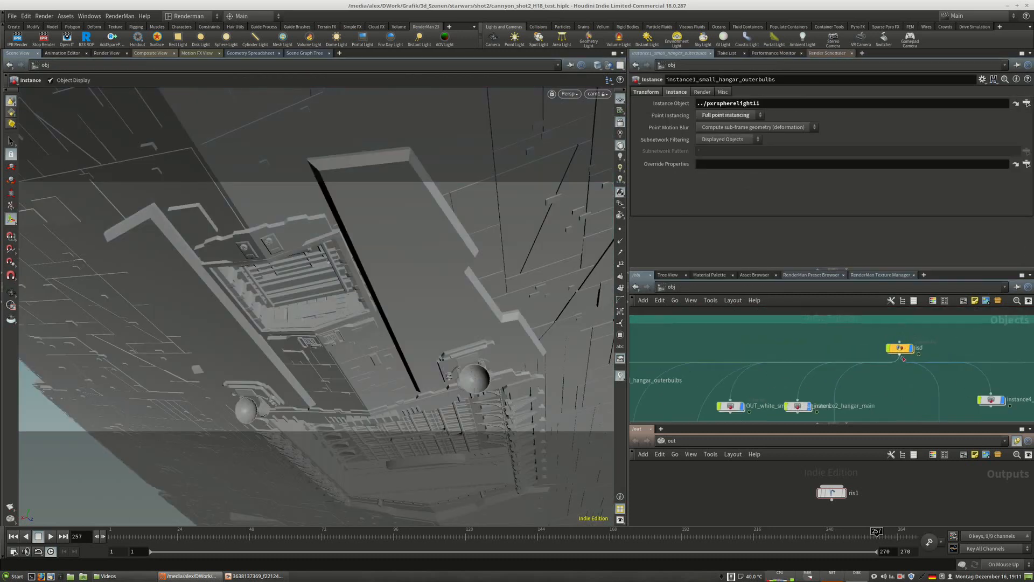
left_click(907, 351)
double_click(907, 351)
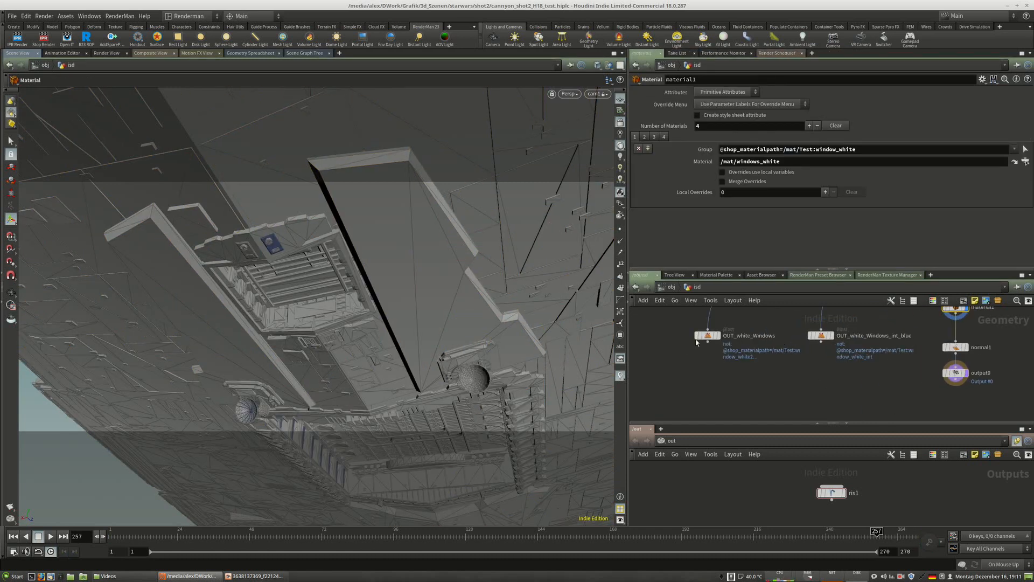
left_click(718, 336)
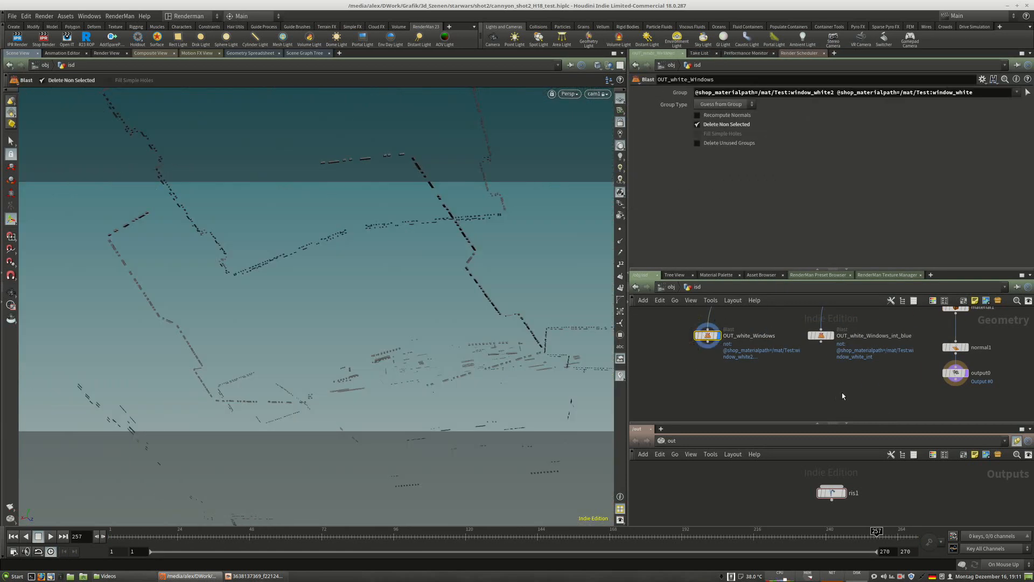
left_click(759, 346)
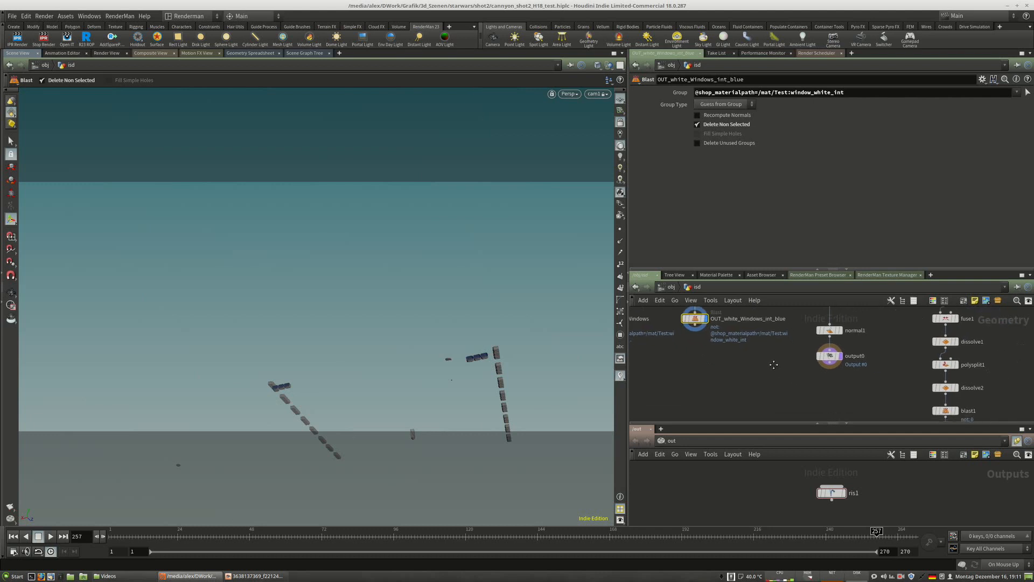
Examine the blast3 node that feeds OUT_white_small_hangar_inner by displaying its geometry.
key("h")
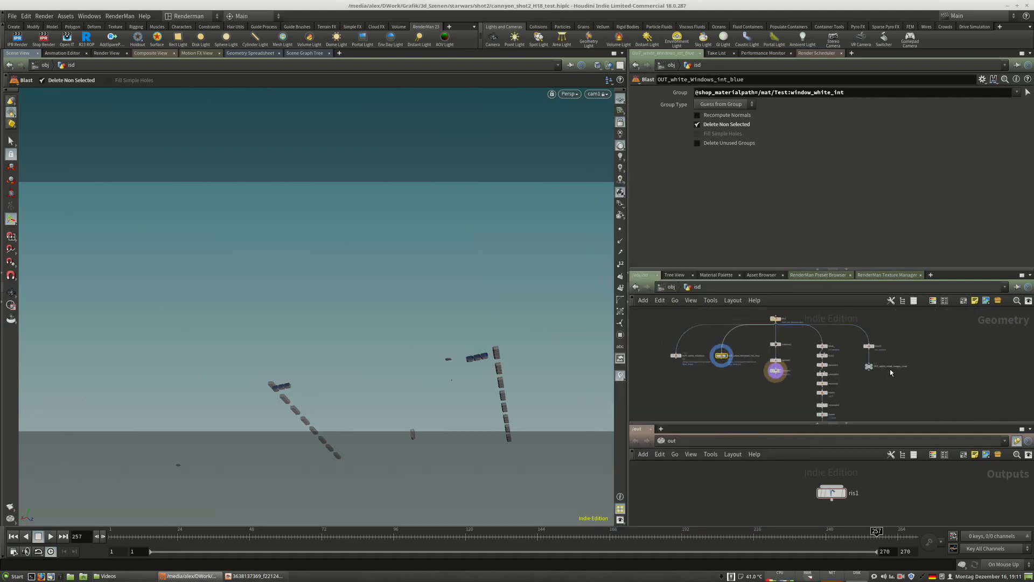
scroll(889, 369, "up", 5)
middle_click_drag(884, 351, 879, 369)
left_click(843, 338)
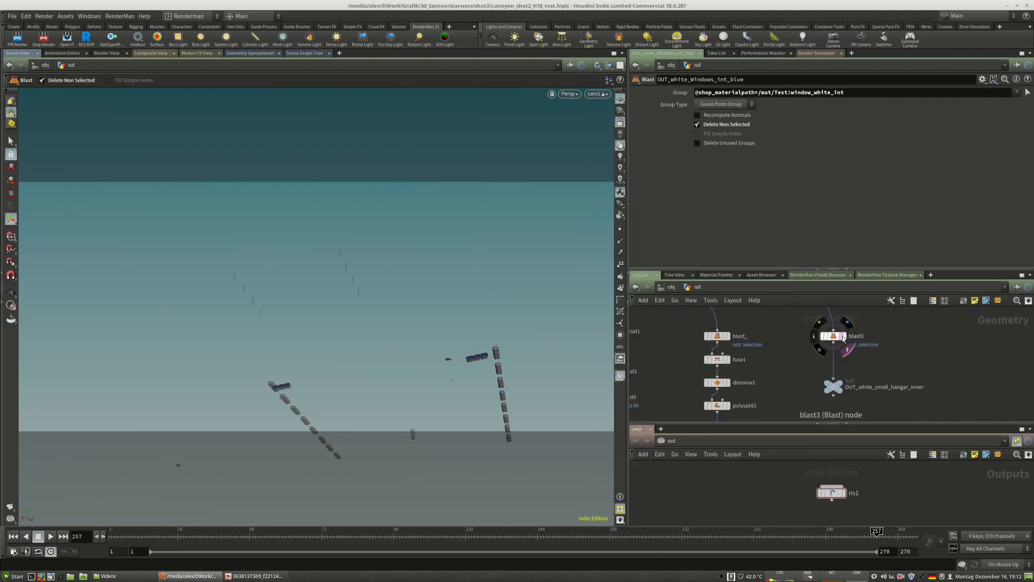
left_click(845, 339)
Display the OUT_white_small_hangar_outer null inside isd with its points shown in the viewport.
middle_click_drag(809, 425, 896, 300)
scroll(858, 380, "down", 4)
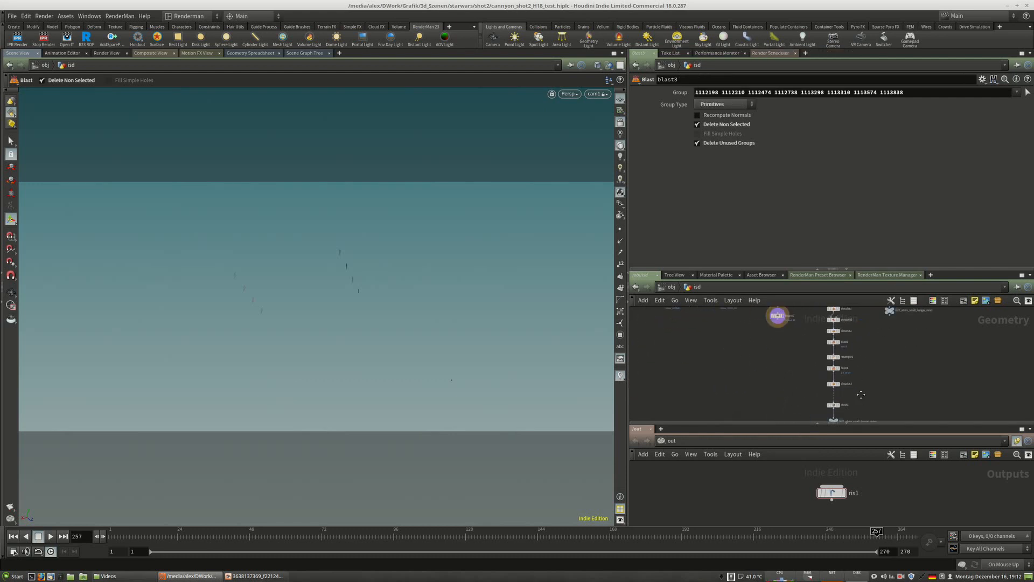
middle_click_drag(859, 395, 866, 346)
scroll(850, 377, "up", 5)
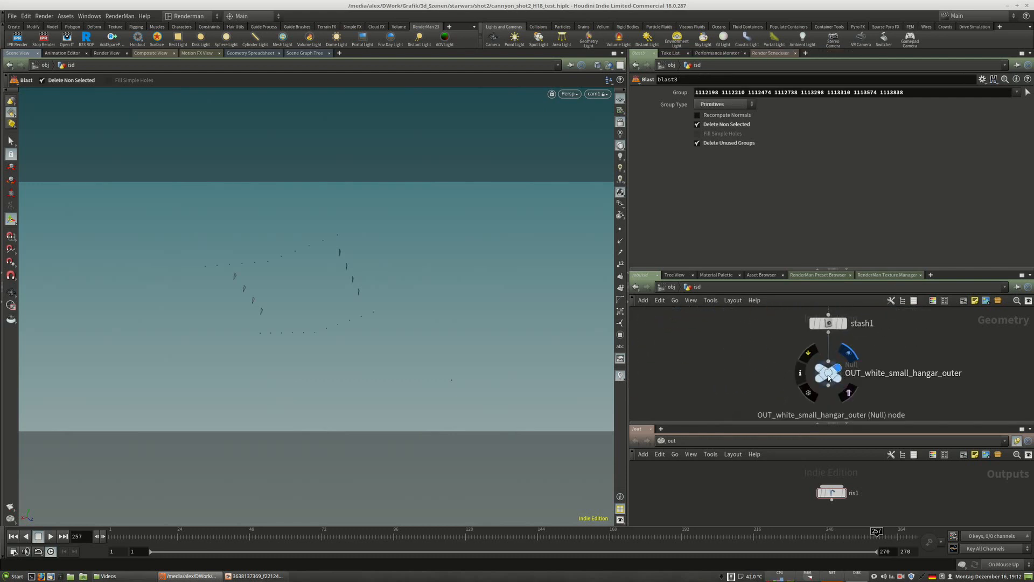
left_click(828, 376)
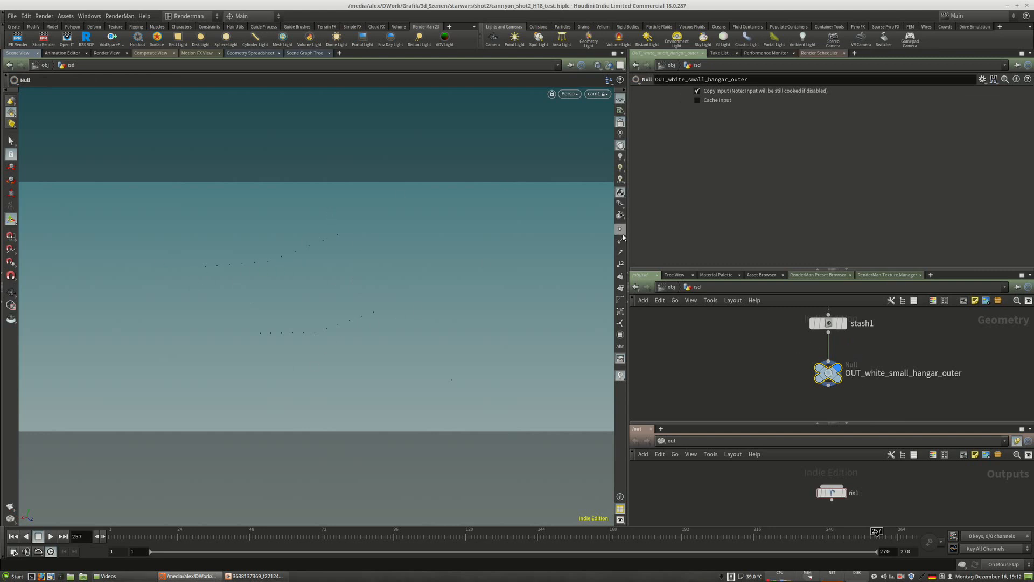
scroll(850, 403, "down", 8)
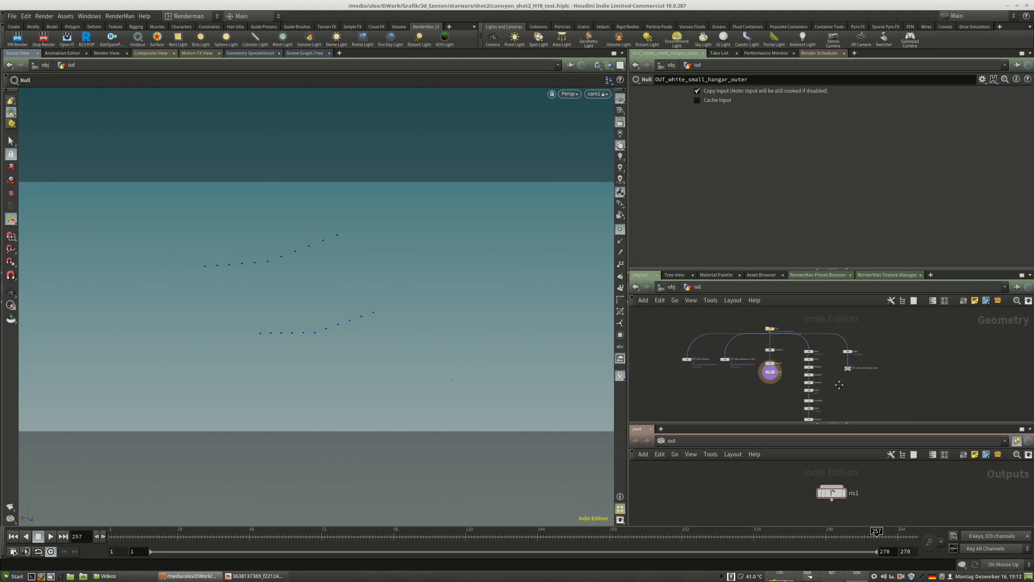
key("f")
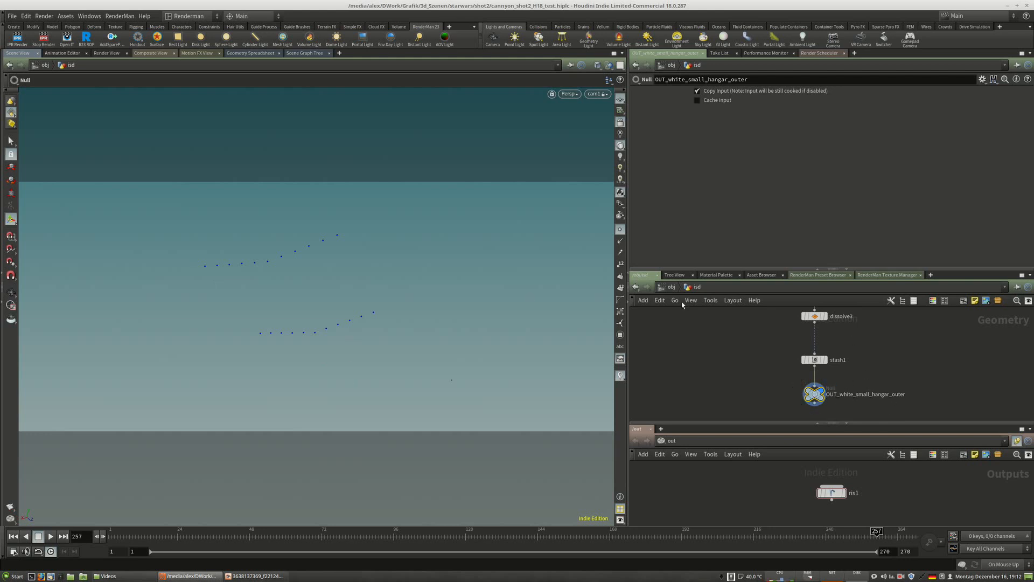
Return to the object level and inspect the Instance settings of instance1_small_hangar_outerbulbs.
left_click(671, 286)
left_click(848, 331)
middle_click_drag(709, 363, 872, 320)
middle_click_drag(767, 360, 796, 383)
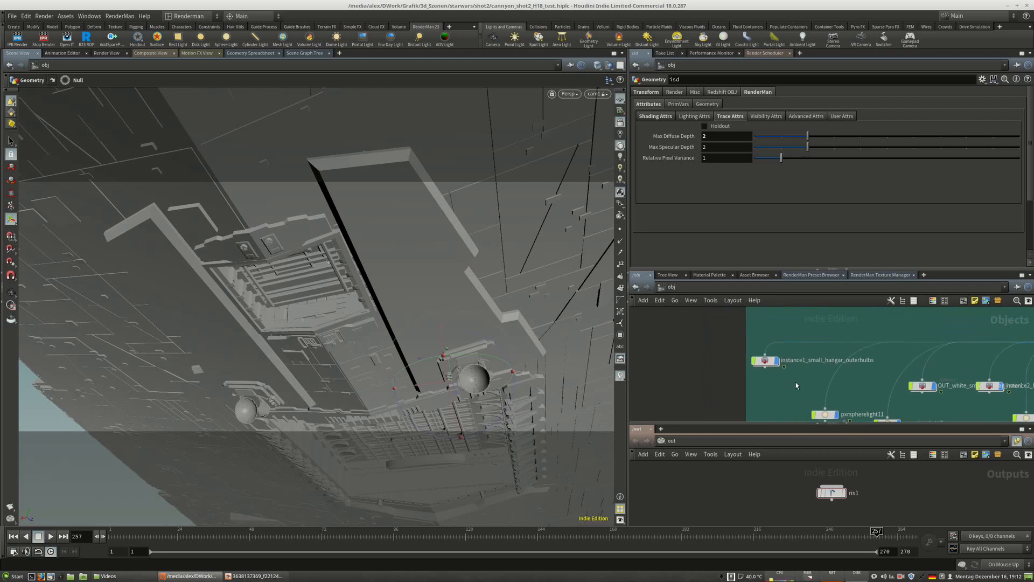
mouse_move(764, 361)
left_mouse_down()
mouse_move(737, 357)
mouse_move(760, 360)
left_mouse_up()
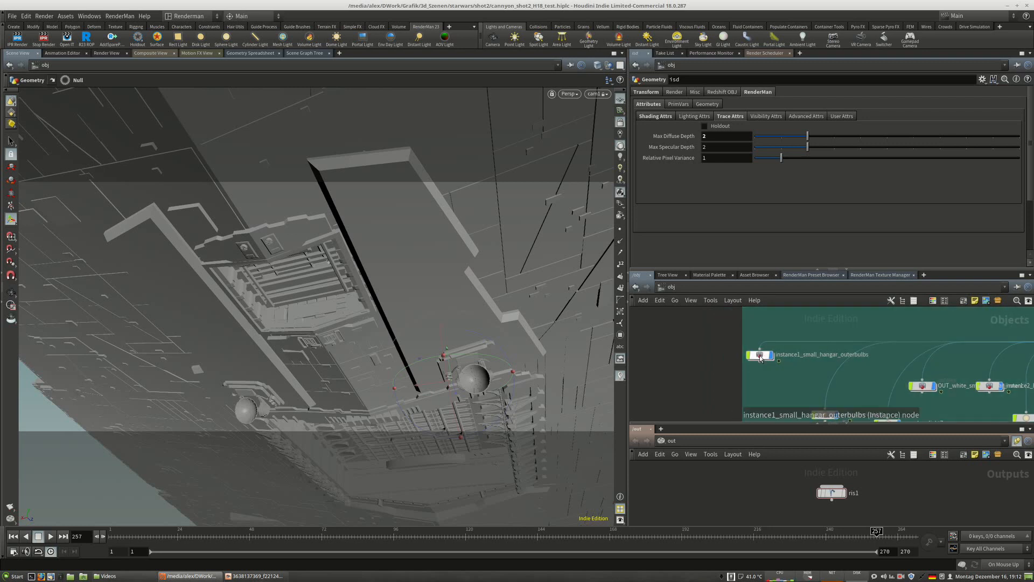
left_click(759, 356)
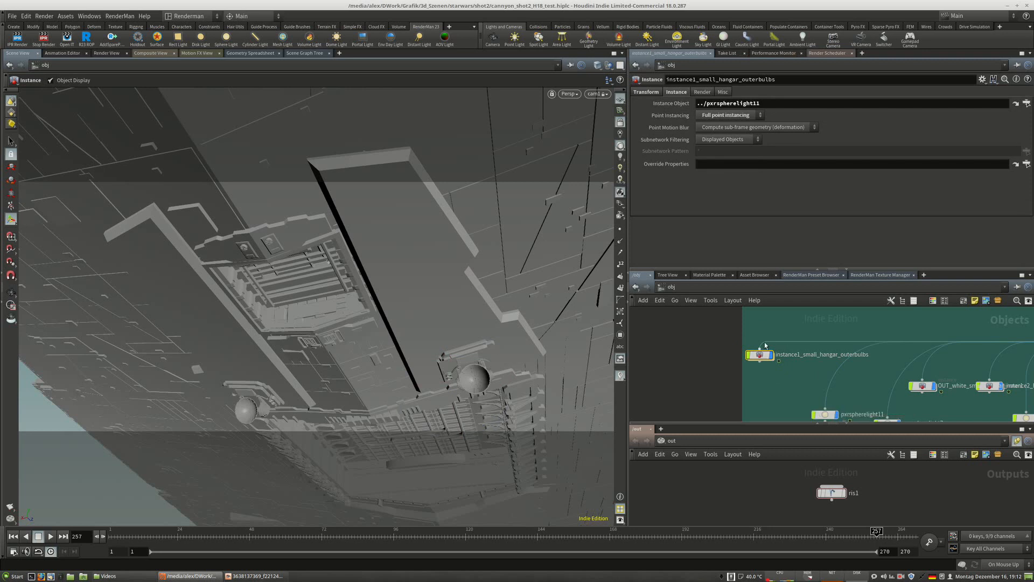
Open the network of instance1_small_hangar_outerbulbs and show only its object_merge1 points in the viewport by hiding the other objects.
double_click(759, 357)
mouse_move(846, 372)
left_mouse_down()
mouse_move(749, 347)
mouse_move(859, 358)
left_mouse_up()
key("Tab")
type("l")
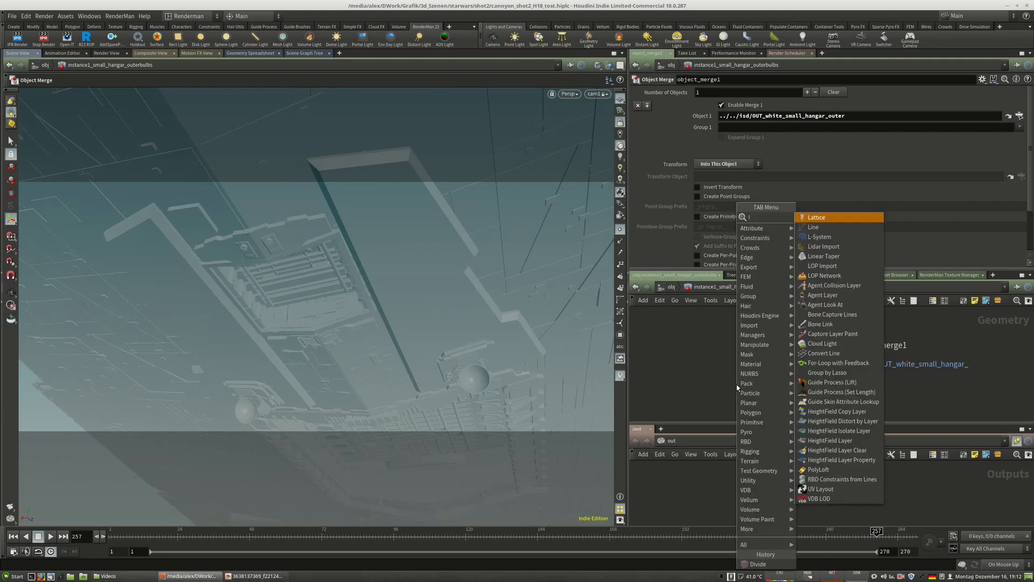
key("Escape")
key("Tab")
key("Escape")
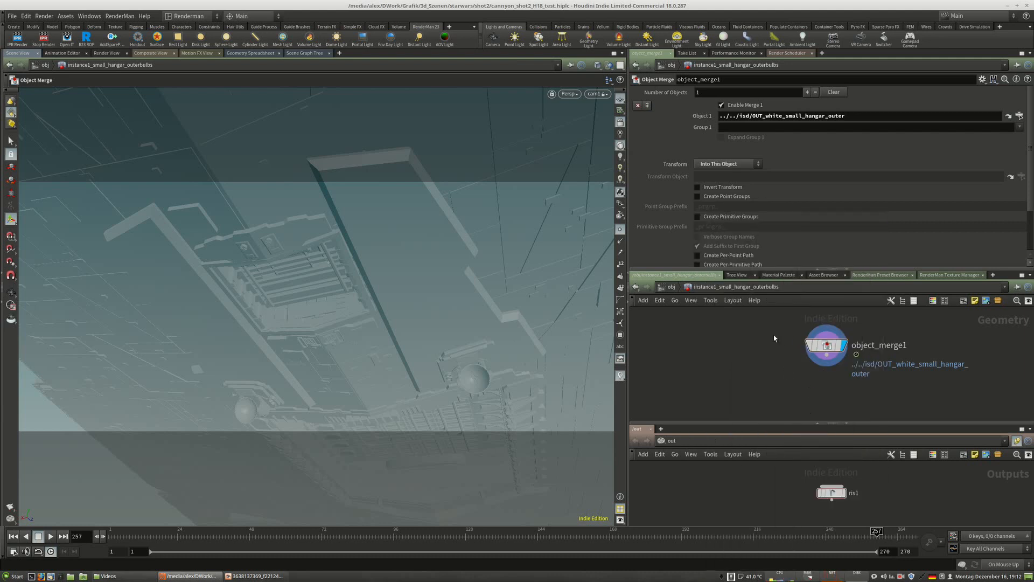
left_click_drag(830, 347, 818, 357)
scroll(716, 361, "down", 1)
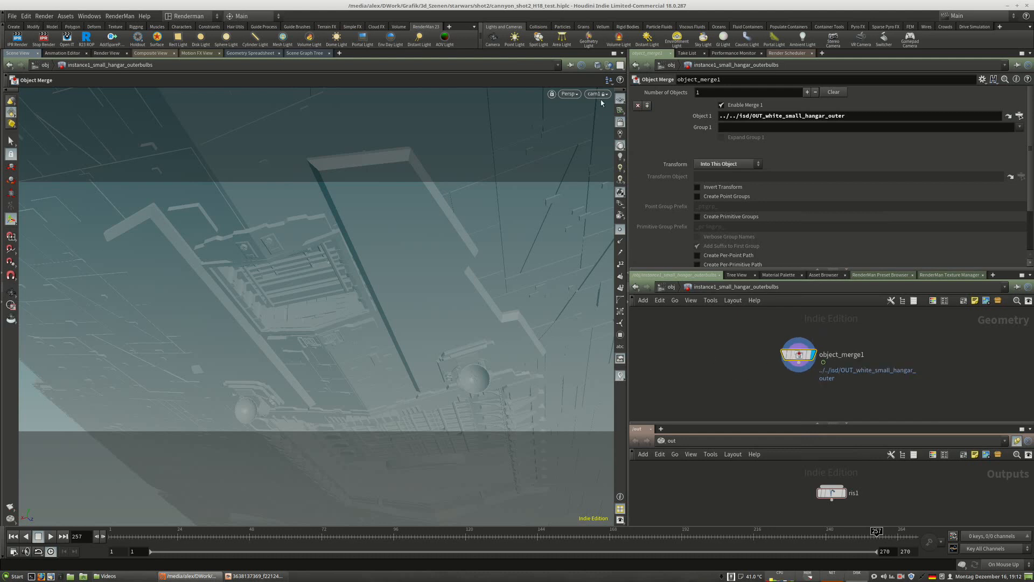
left_click(601, 64)
left_click(610, 65)
left_click(621, 97)
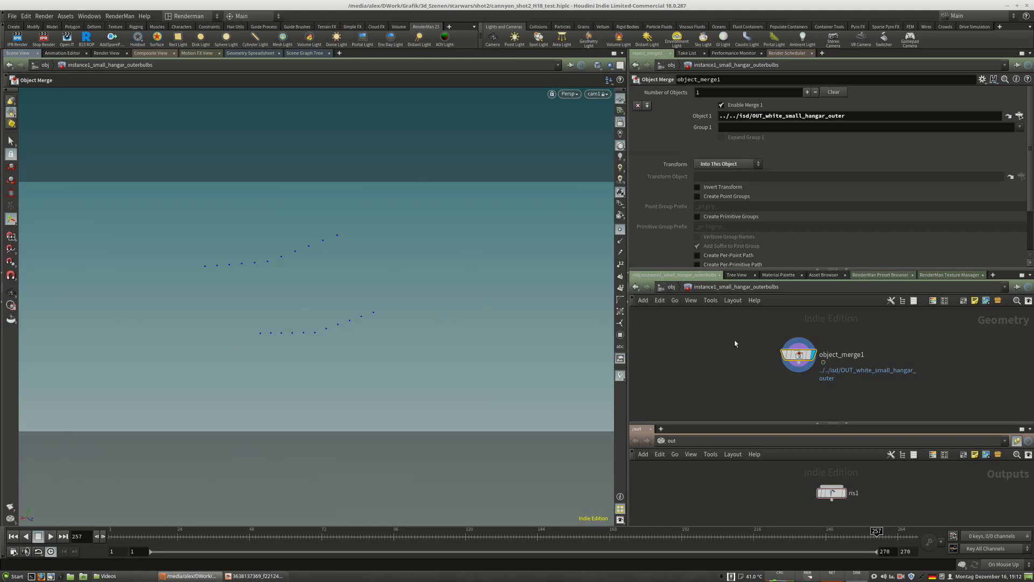
Return to the object level and reposition the pxrspherelight11 node below instance1_small_hangar_outerbulbs.
left_click(668, 288)
middle_click_drag(790, 393, 788, 352)
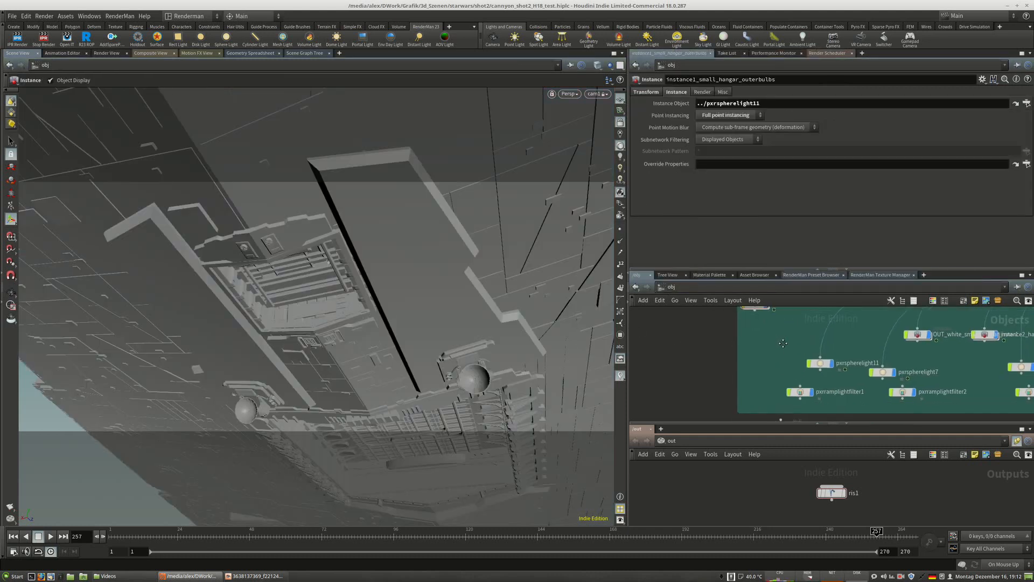
left_click_drag(822, 374, 791, 355)
left_click(791, 354)
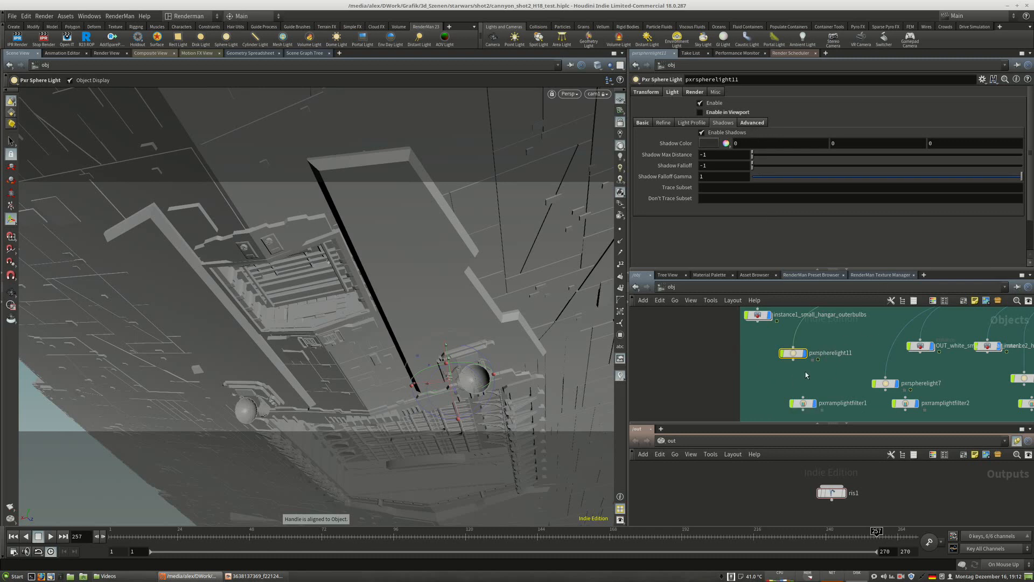
middle_click_drag(805, 371, 808, 393)
left_click_drag(797, 375, 813, 383)
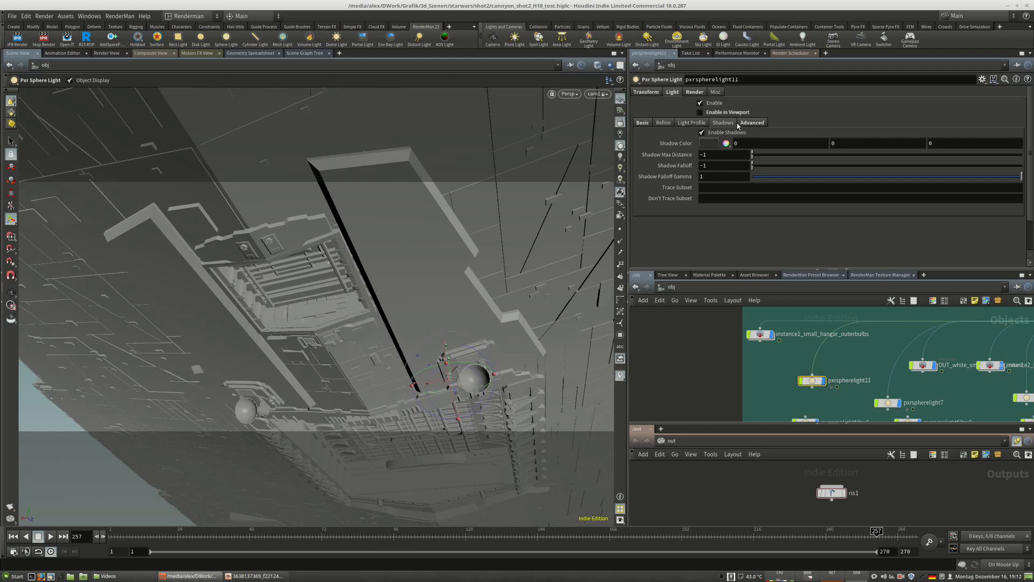
Examine the Basic, Refine, Light Profile, Shadows and Advanced light settings of pxrspherelight11.
left_click(642, 123)
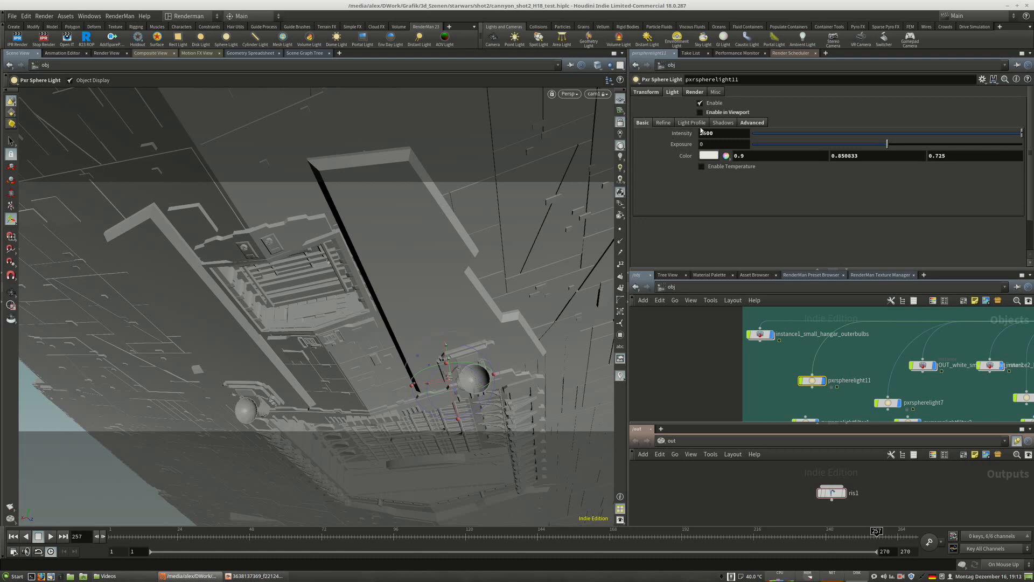
left_click(663, 123)
left_click(693, 122)
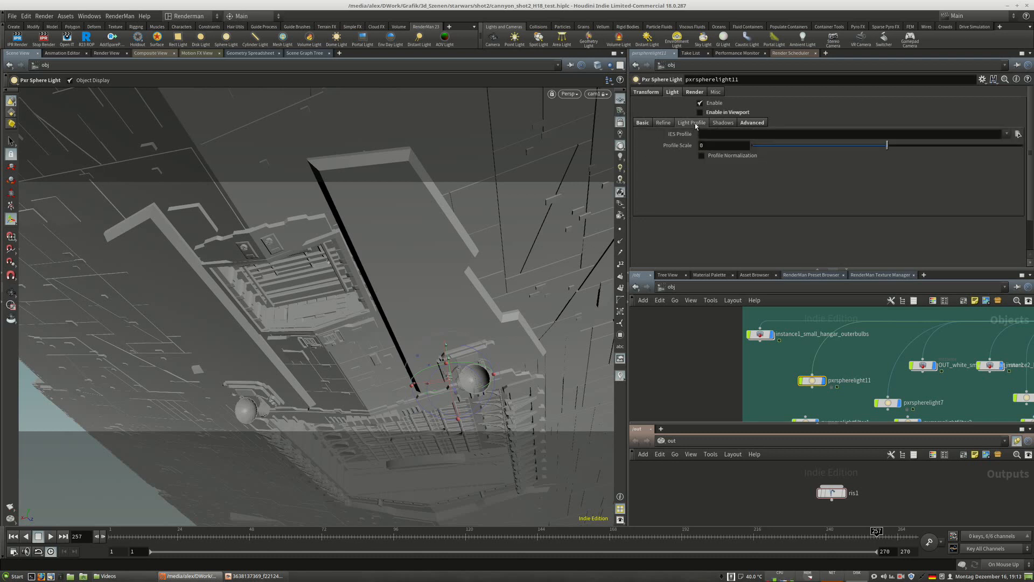
left_click(723, 123)
left_click(642, 123)
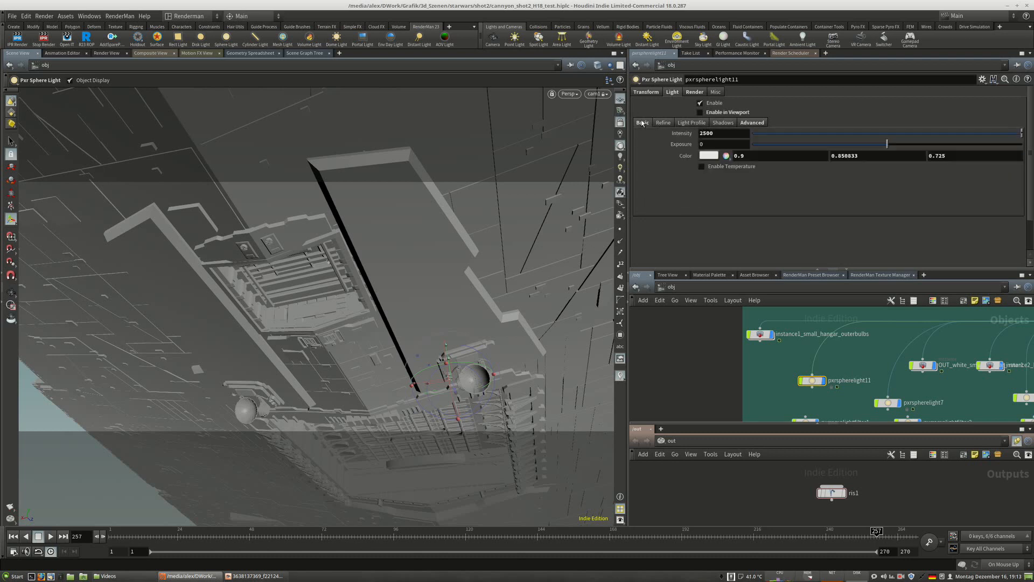
left_click(754, 124)
left_click(642, 123)
Check the light filter shader assigned to pxrspherelight11 and place the pxrramplightfilter1 node beneath the light.
left_click(695, 92)
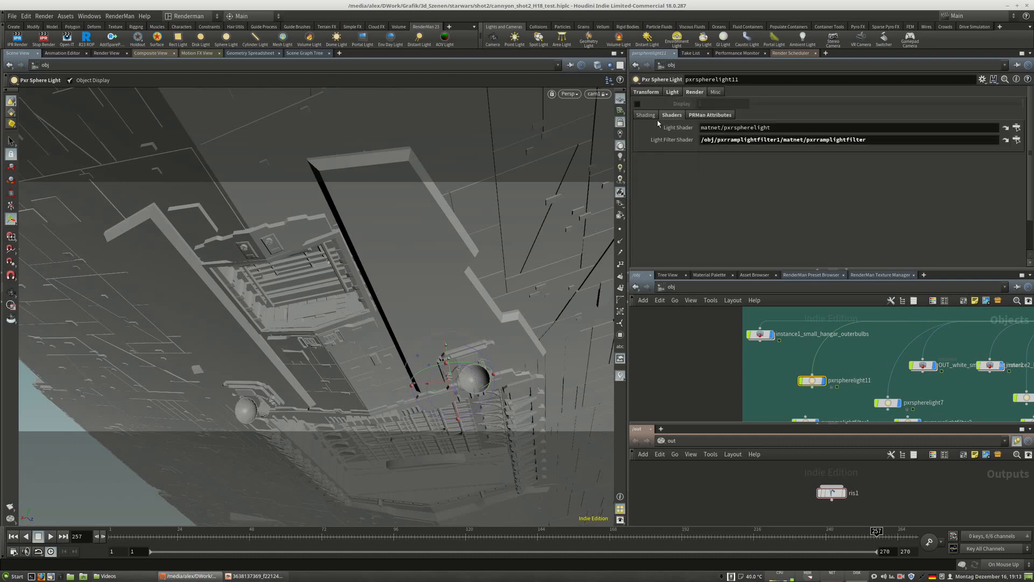
middle_click_drag(844, 418, 818, 385)
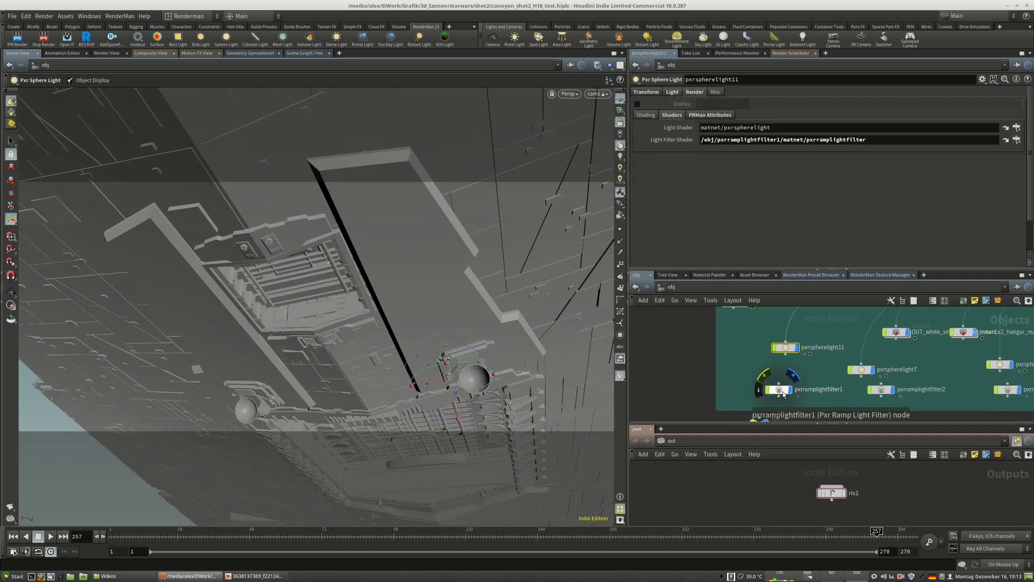
left_click_drag(780, 393, 873, 140)
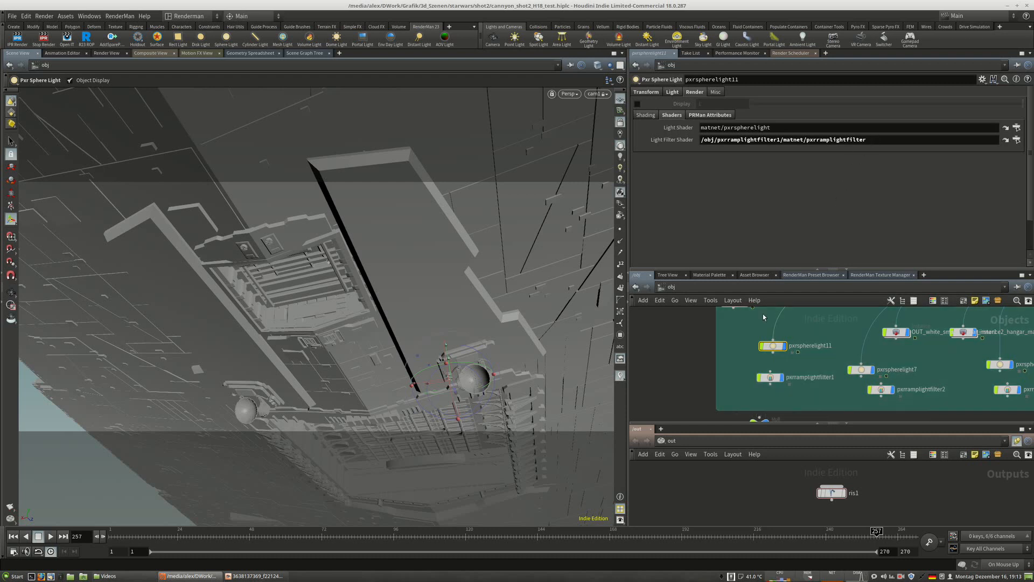
Inspect the ramp curve and the ramp direction distances of pxrramplightfilter1.
left_click(771, 379)
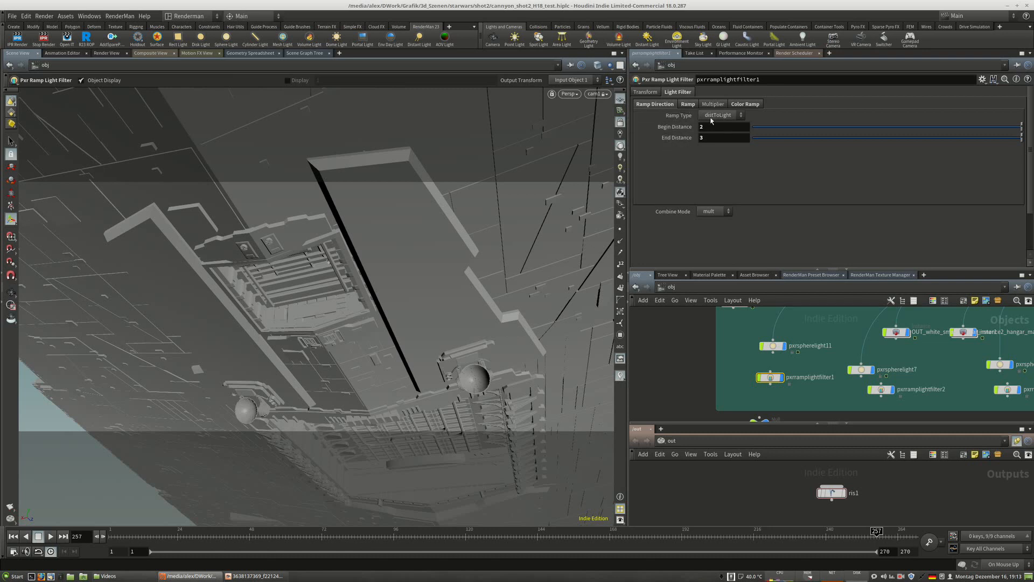
left_click(690, 104)
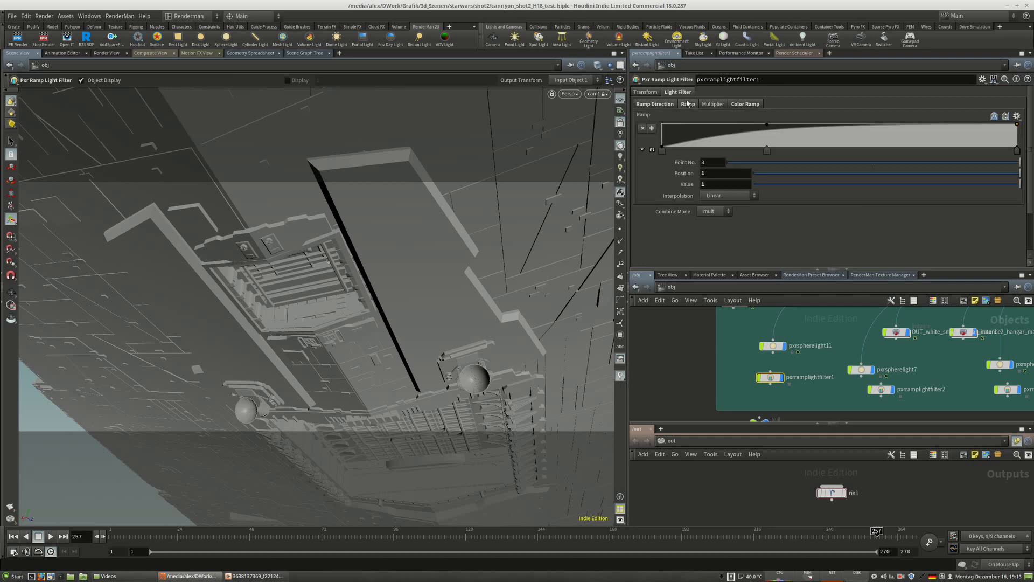
left_click(652, 104)
left_click_drag(769, 378, 771, 375)
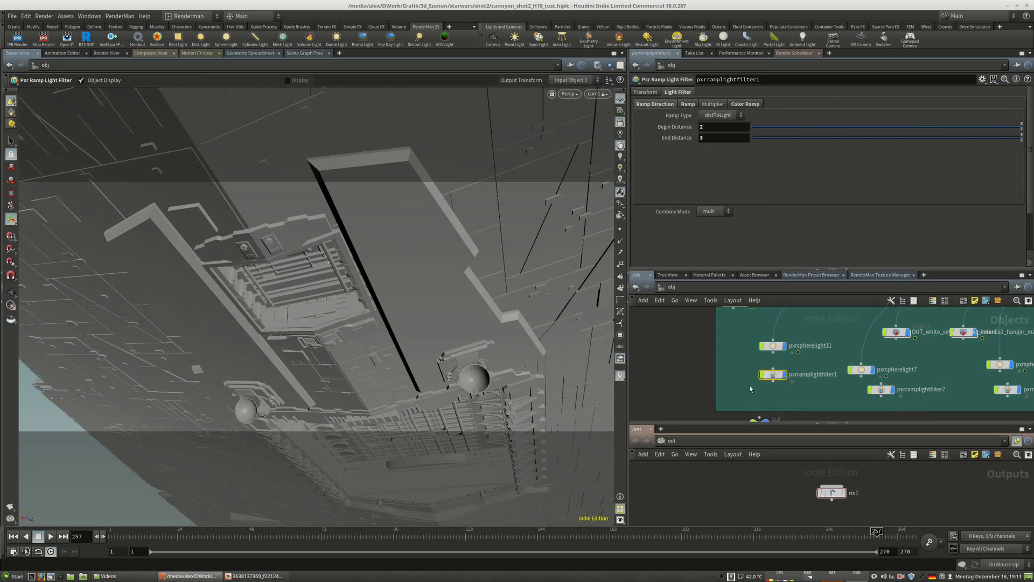
Arrange the nodes instance1_small_hangar_outerbulbs, pxrspherelight11 and pxrramplightfilter1 close together in the object network.
scroll(750, 388, "down", 2)
left_click_drag(733, 411, 658, 398)
middle_click_drag(745, 370, 744, 404)
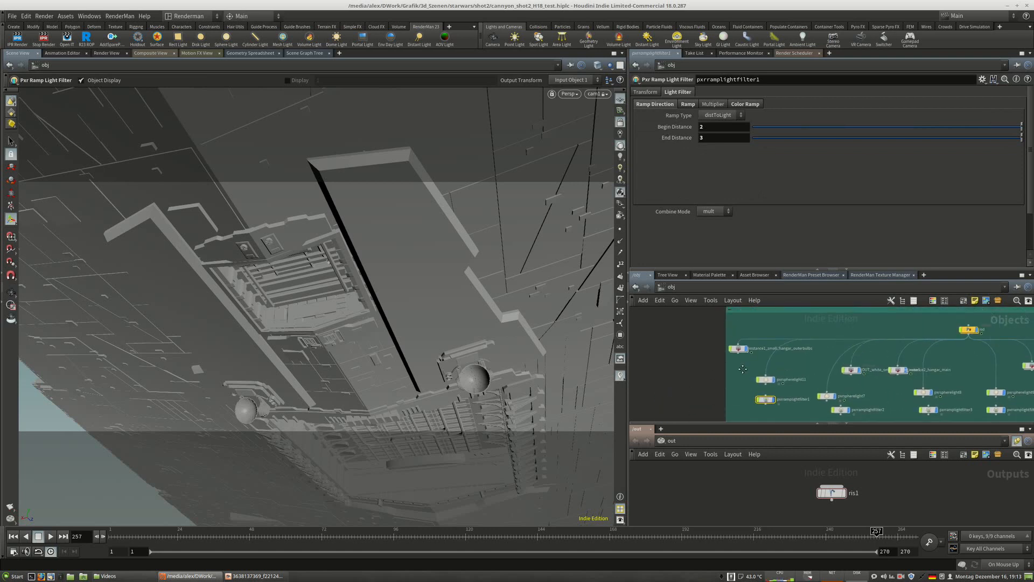
scroll(744, 404, "down", 2)
left_click_drag(764, 401, 762, 392)
left_click_drag(739, 358, 745, 370)
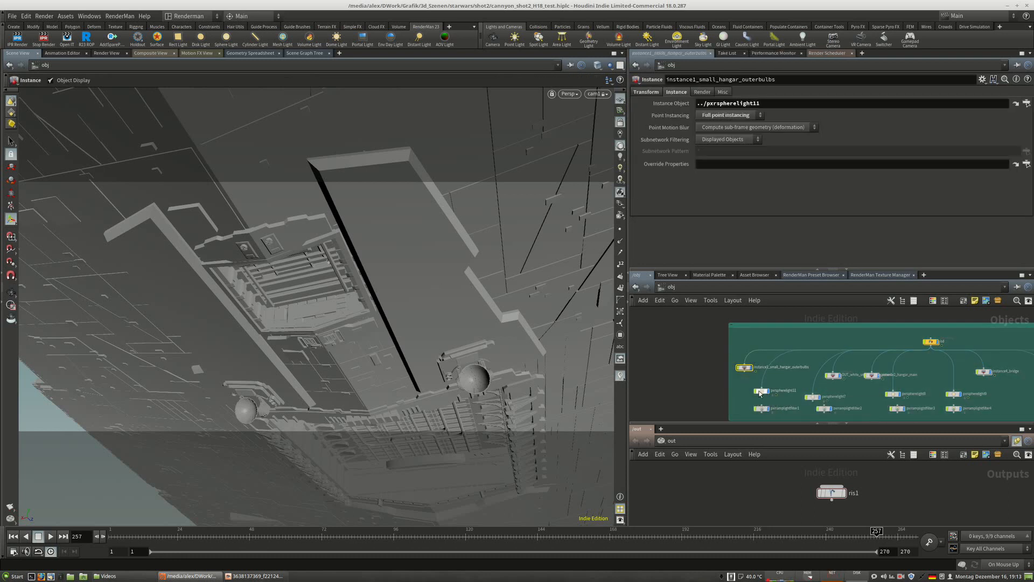
left_click_drag(760, 393, 765, 395)
Bring the whole Star Destroyer into the viewport and render the current frame with the ris1 output node.
right_click_drag(500, 225, 284, 231)
key("Escape")
left_click_drag(283, 231, 346, 245)
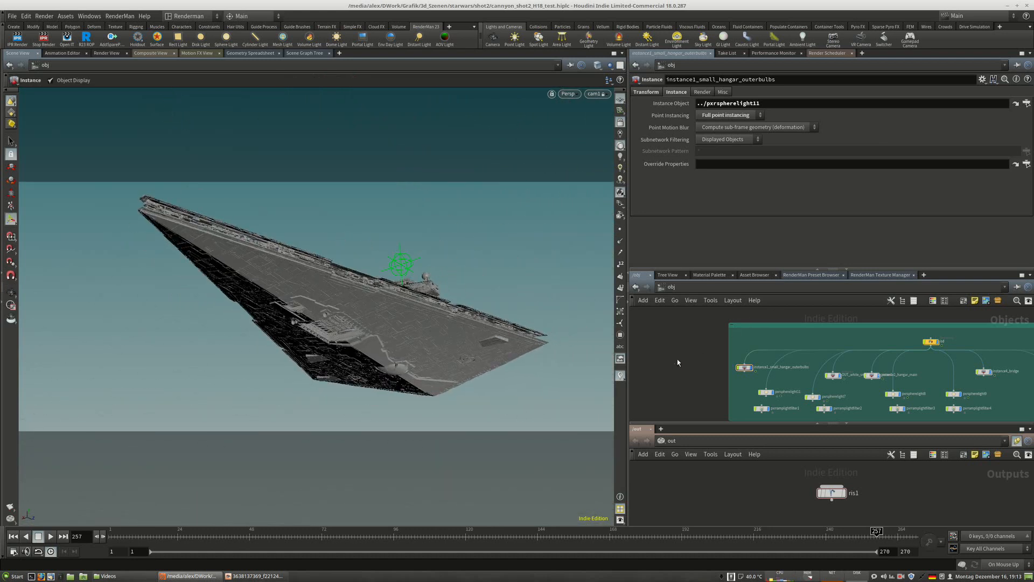
left_click(831, 492)
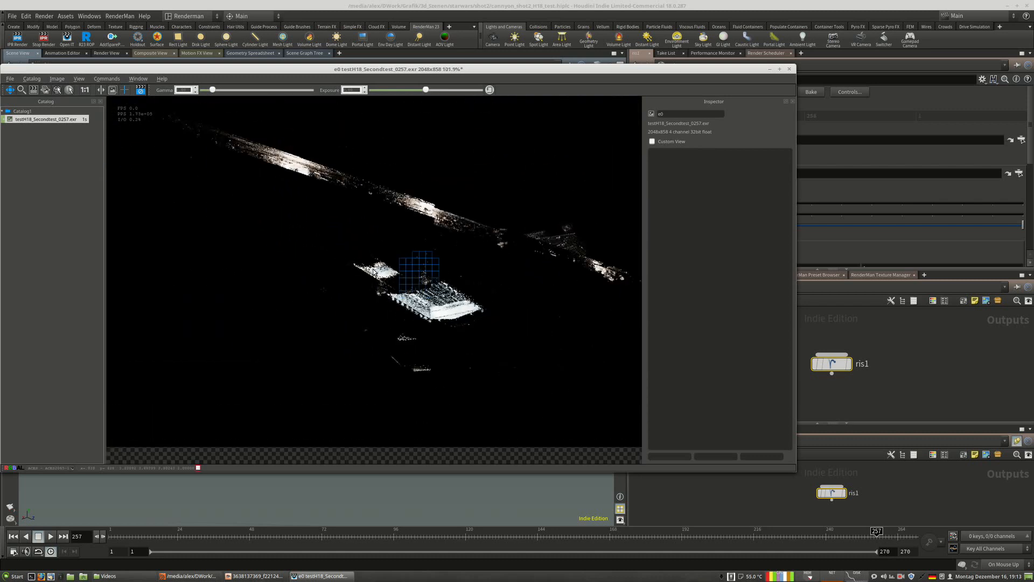
Limit the running render to a crop region around the small hangar and move the render window away from the parameters.
left_click_drag(322, 248, 416, 295)
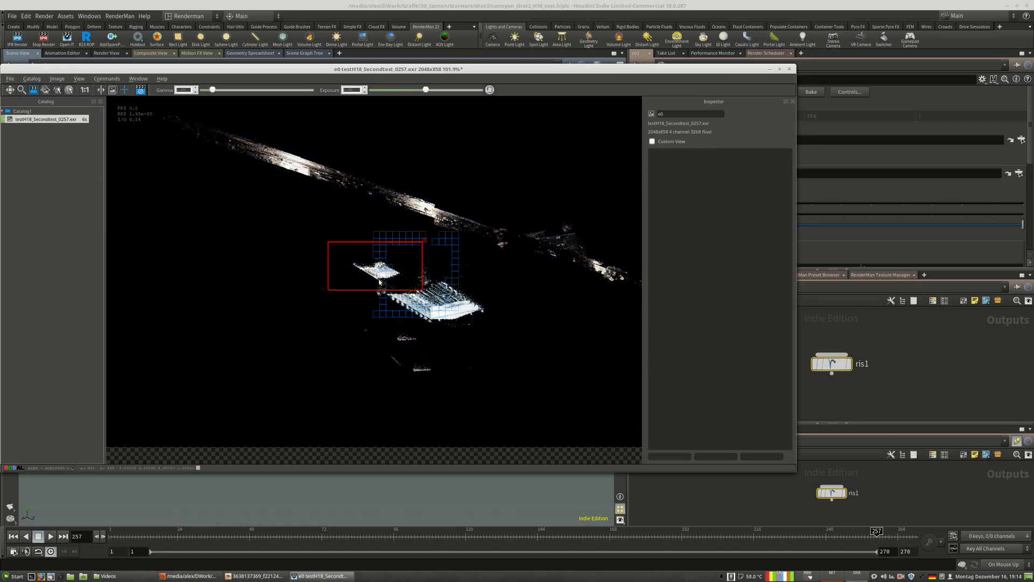
scroll(377, 279, "up", 3)
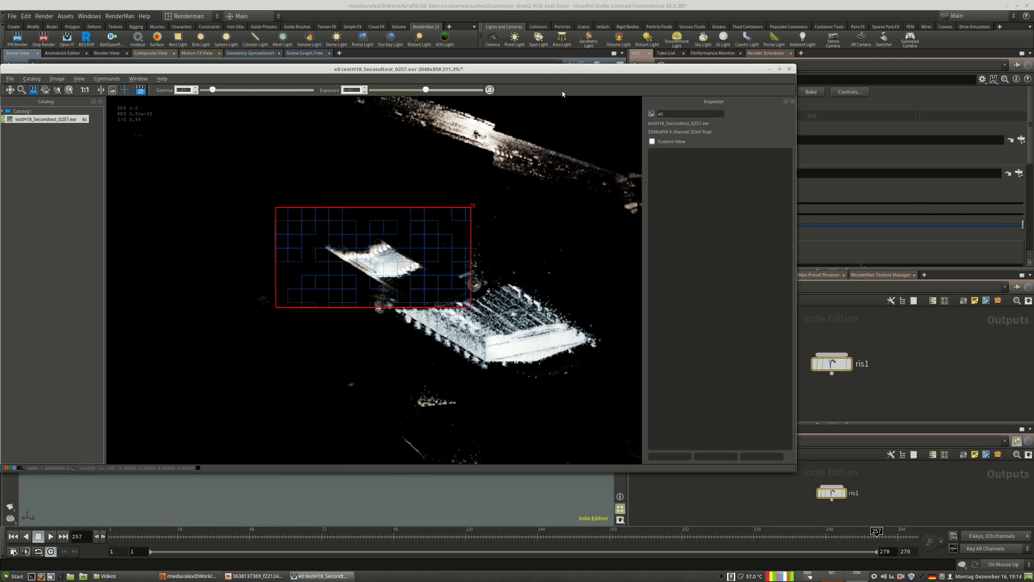
left_click_drag(567, 70, 340, 62)
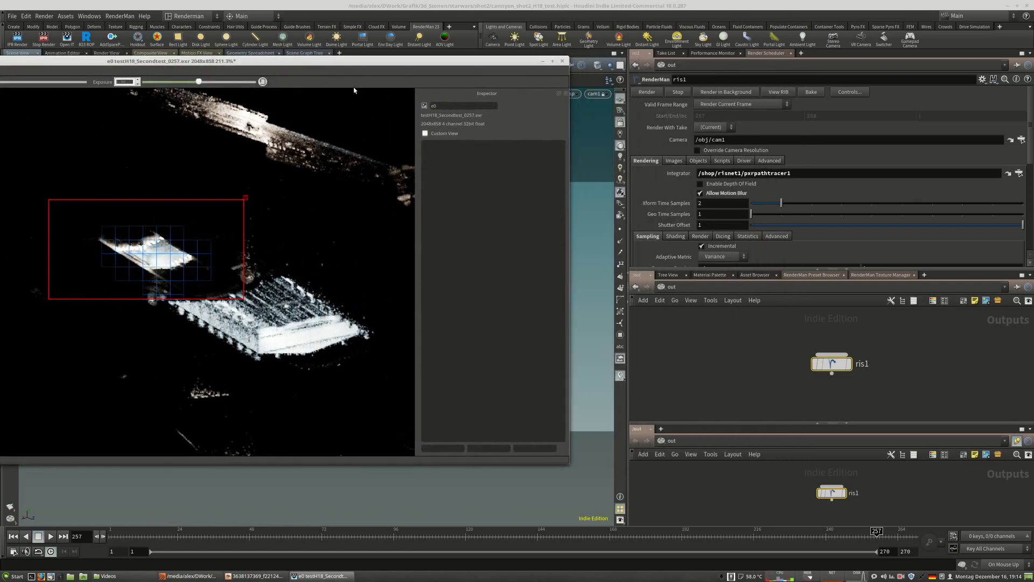
Return to the object network and raise the intensity of pxrspherelight11 to 250000.
left_click(688, 287)
left_click(697, 322)
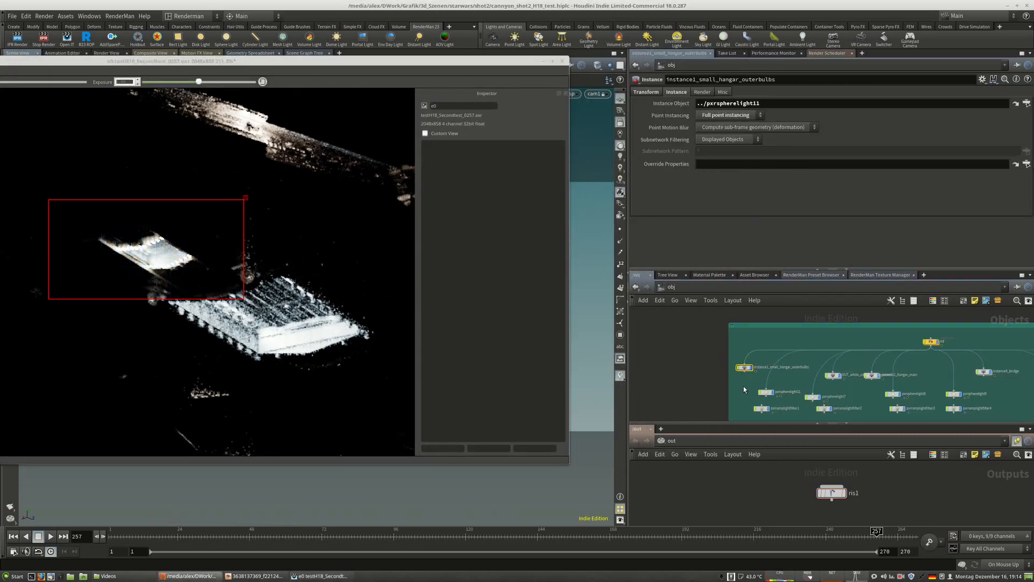
scroll(761, 384, "up", 3)
left_click(780, 399)
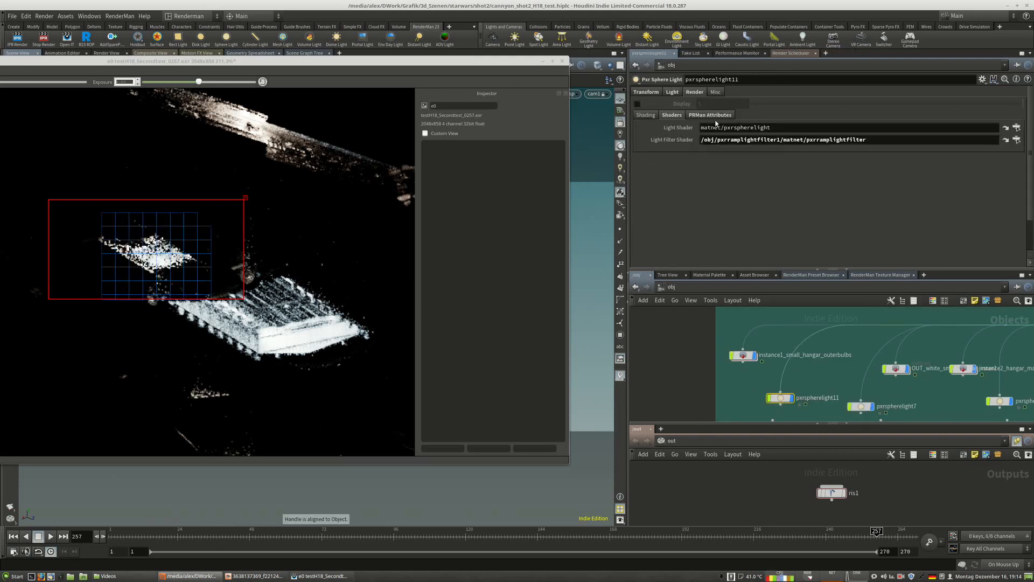
left_click(672, 93)
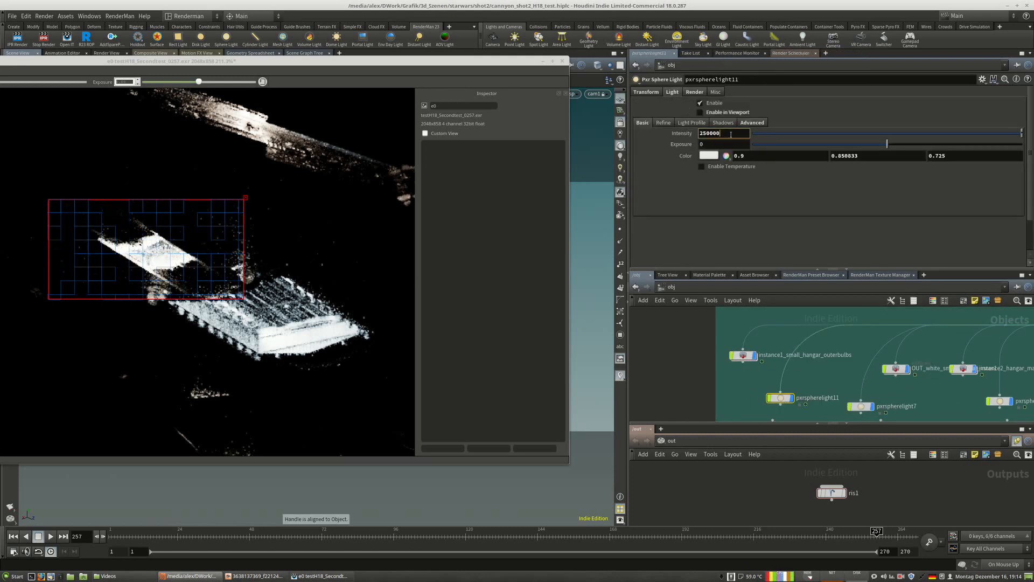
Lower the intensity of pxrspherelight11 to 250.
left_click(729, 134)
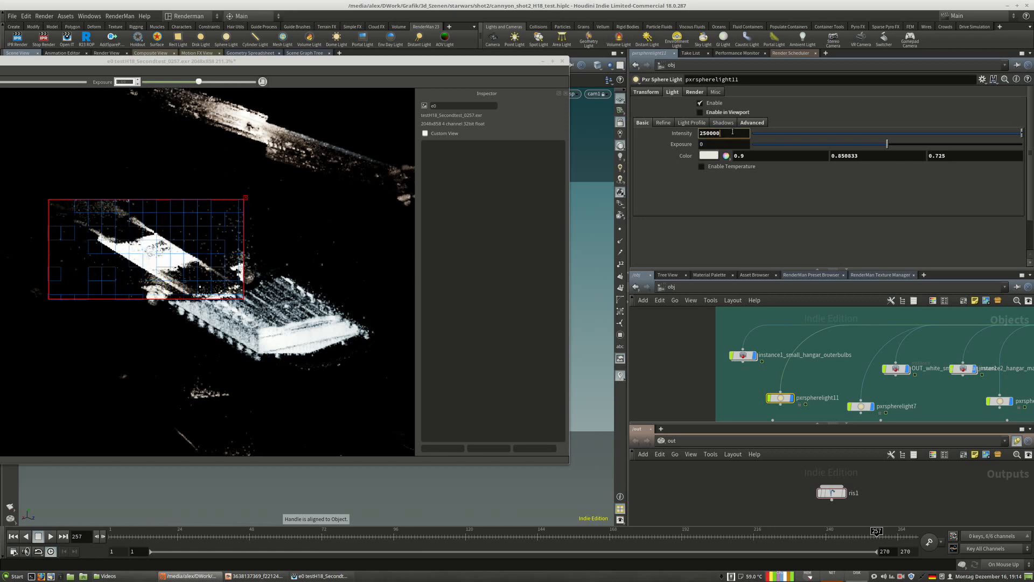
key("BackSpace")
key("BackSpace")
key("BackSpace")
key("Return")
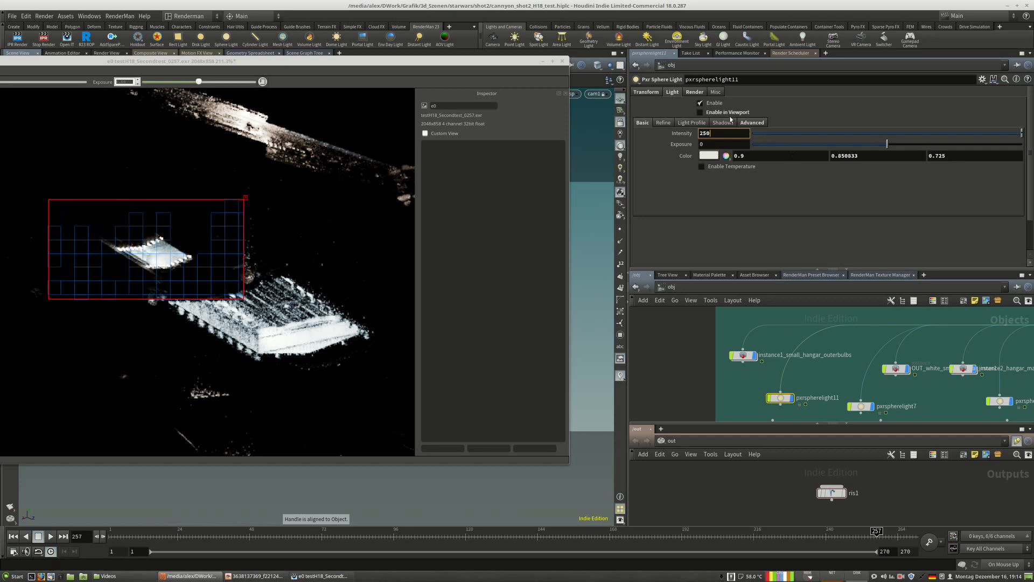
Look through the light settings of pxrspherelight11 and switch its Camera Visibility off and back on to compare the render.
left_click(663, 123)
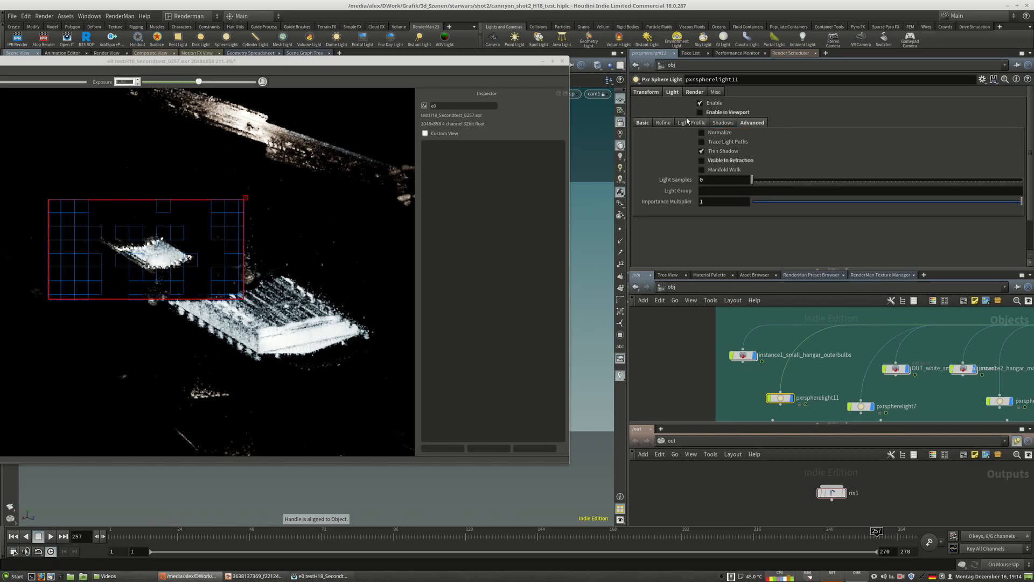
left_click(646, 123)
left_click(691, 122)
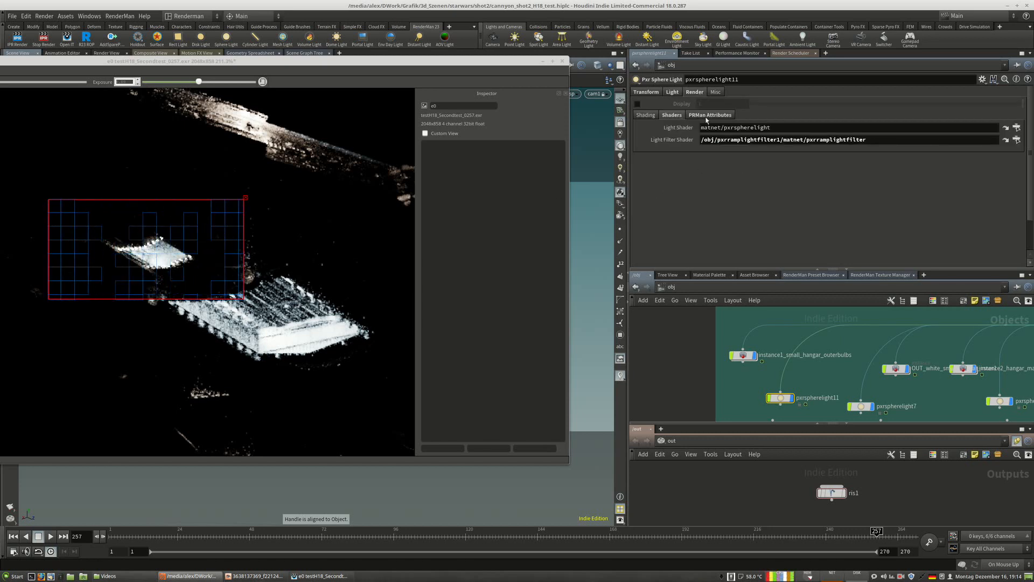
left_click(694, 92)
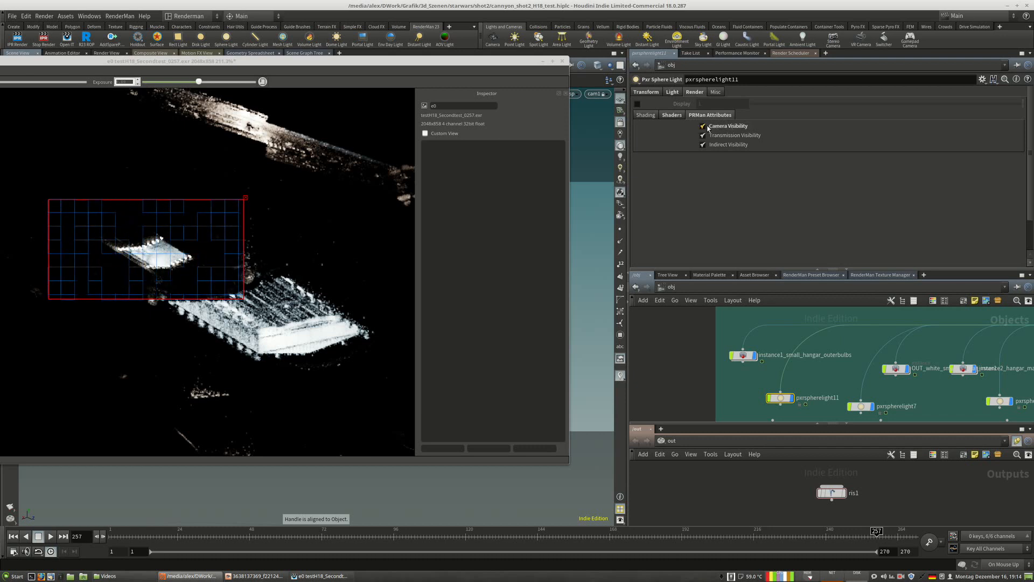
left_click(702, 126)
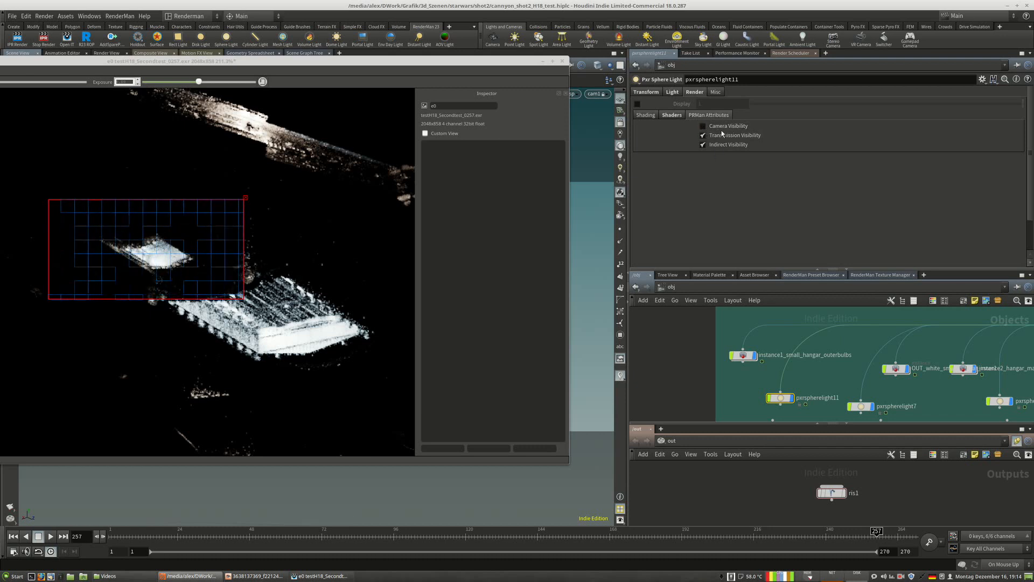
left_click(702, 126)
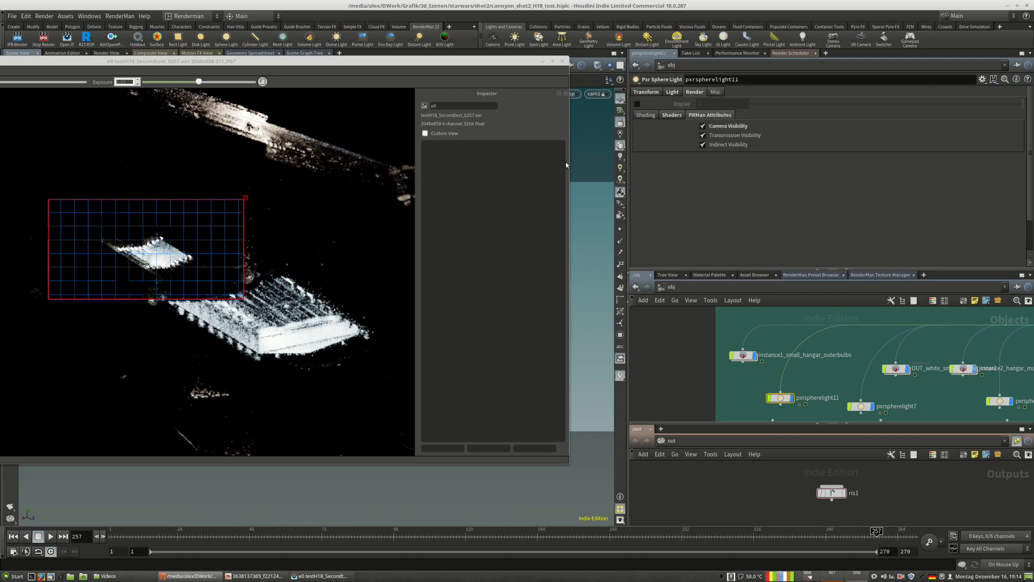
Set the intensity of pxrspherelight11 to 2500 and bring the whole ship back into the render view.
left_click(680, 92)
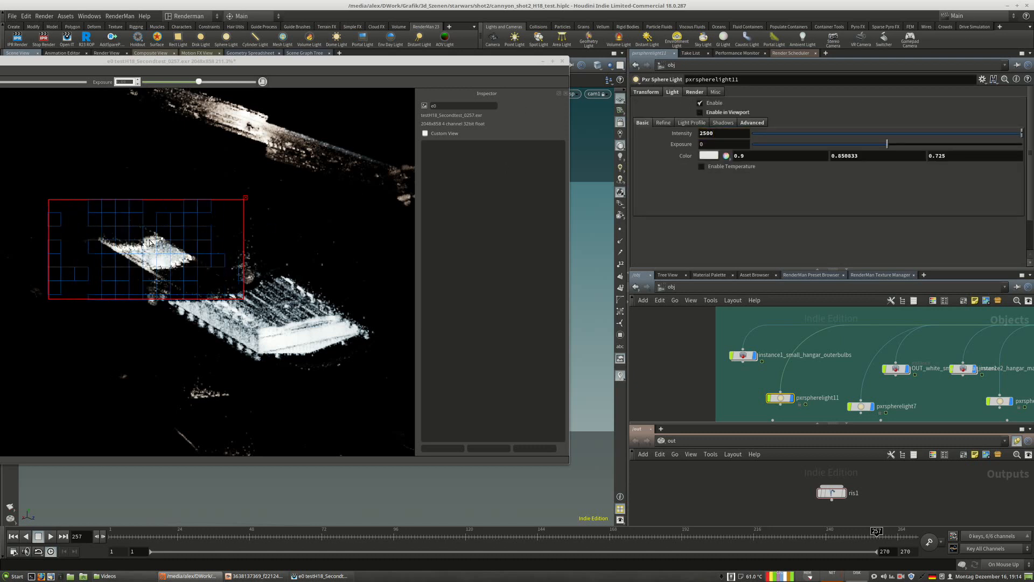
left_click_drag(151, 243, 199, 364)
scroll(199, 364, "down", 5)
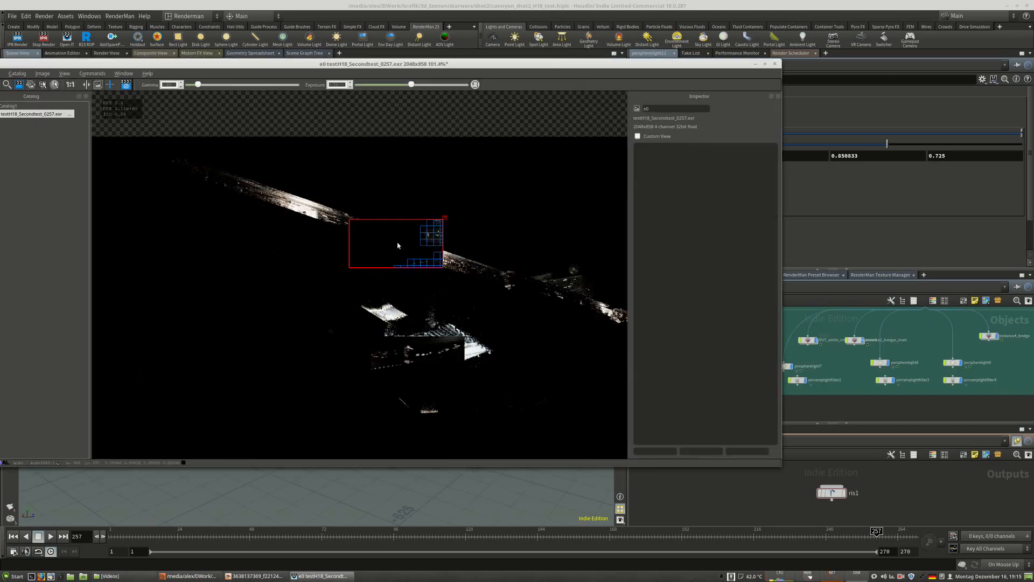
Redraw the render region larger around the ship's bridge tower and open the ris1 render settings in an enlarged parameter area.
left_click_drag(398, 246, 572, 319)
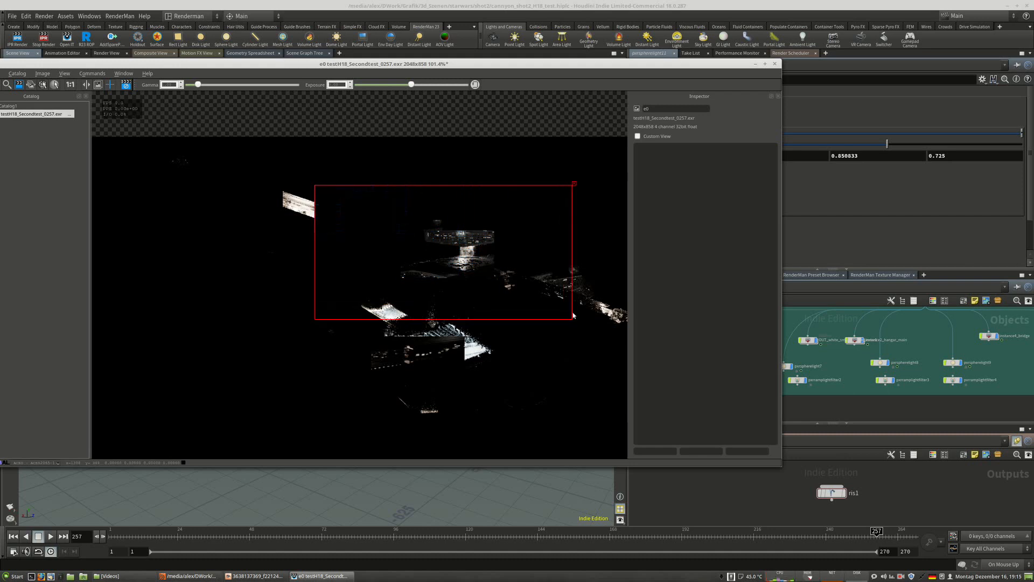
left_click(755, 64)
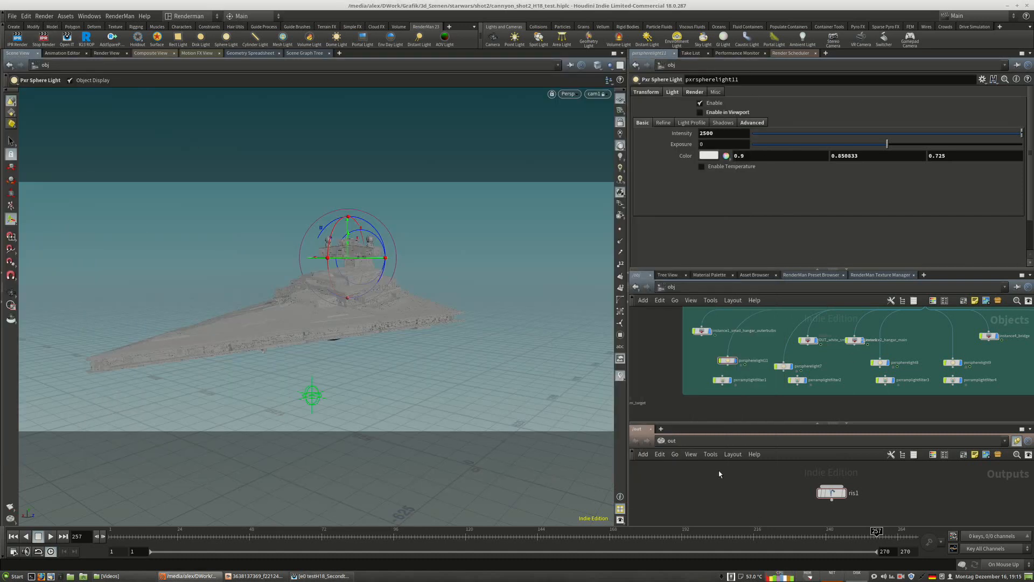
left_click(832, 492)
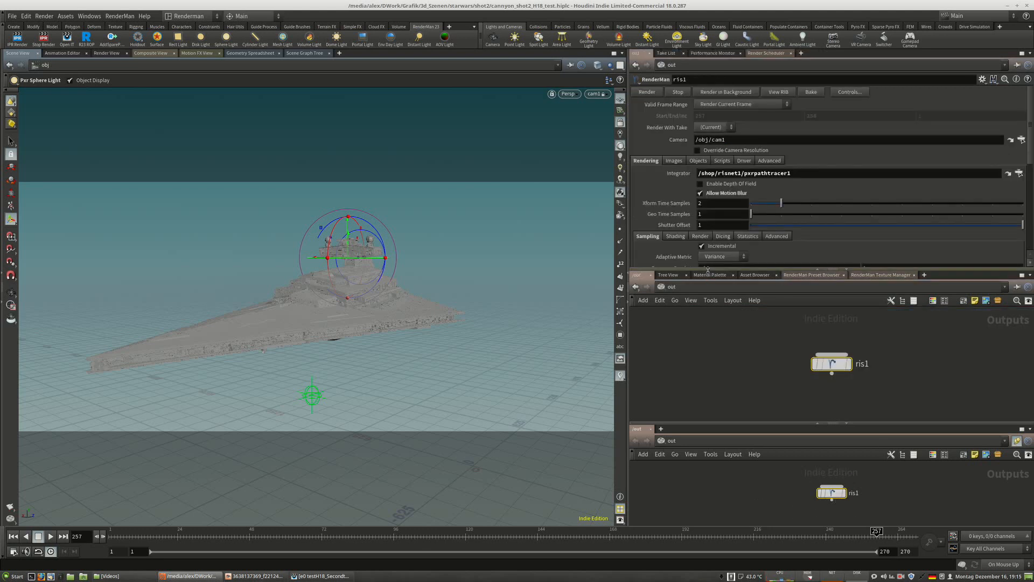
left_click_drag(707, 269, 710, 380)
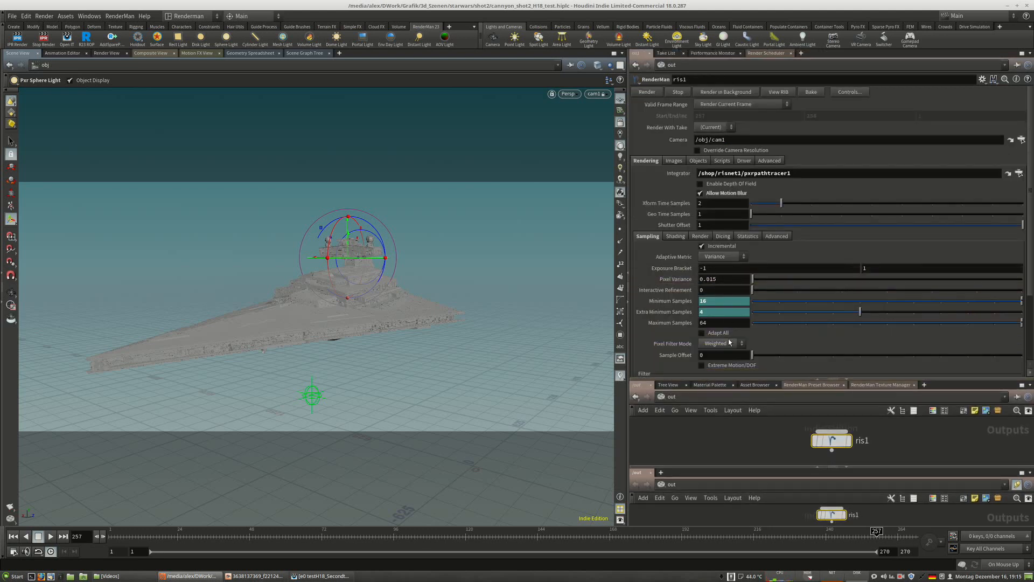
Show the expressions behind the Minimum Samples and Extra Minimum Samples of ris1, then switch both back to their values.
scroll(729, 343, "down", 1)
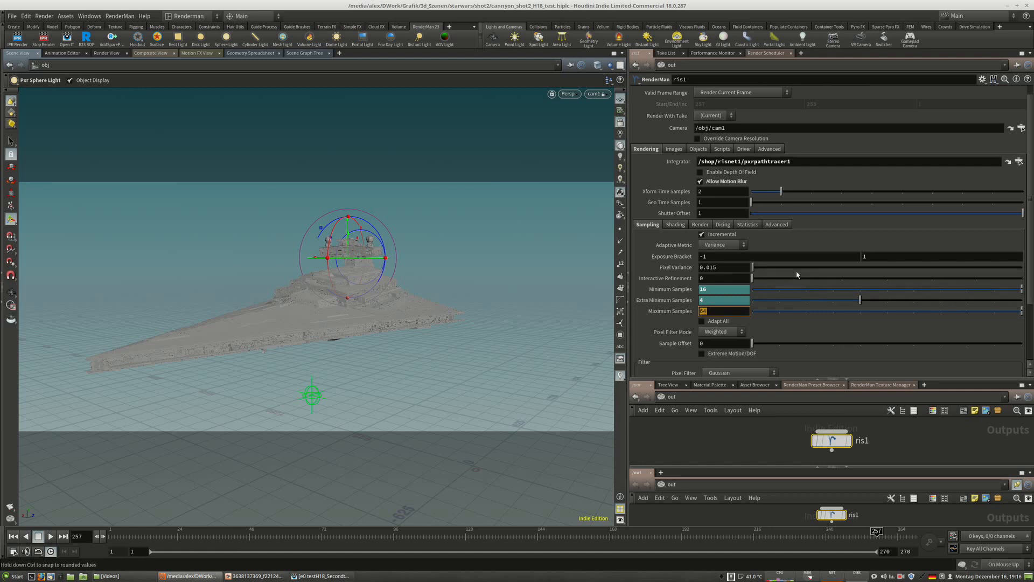
left_click(672, 299)
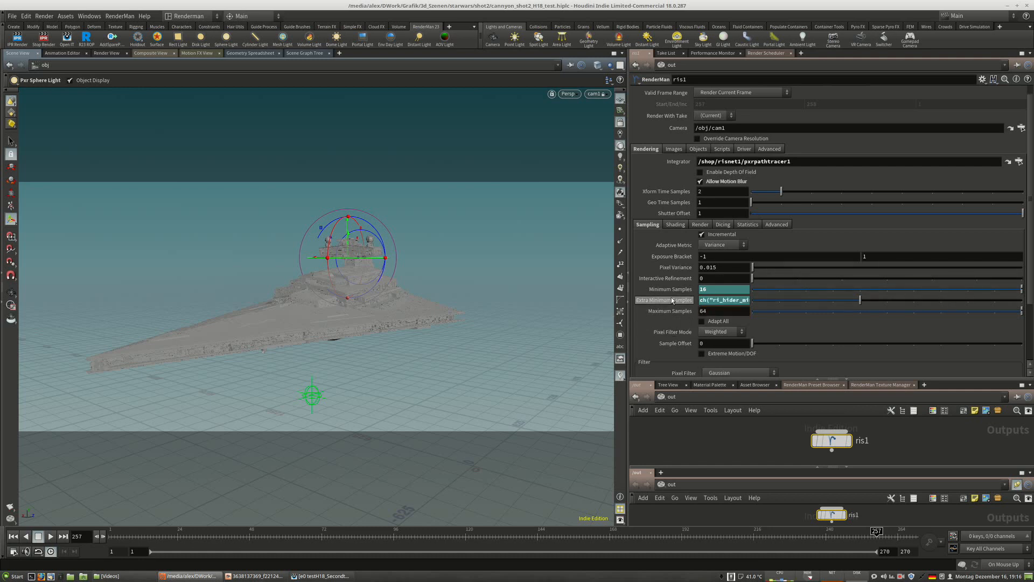
left_click(673, 288)
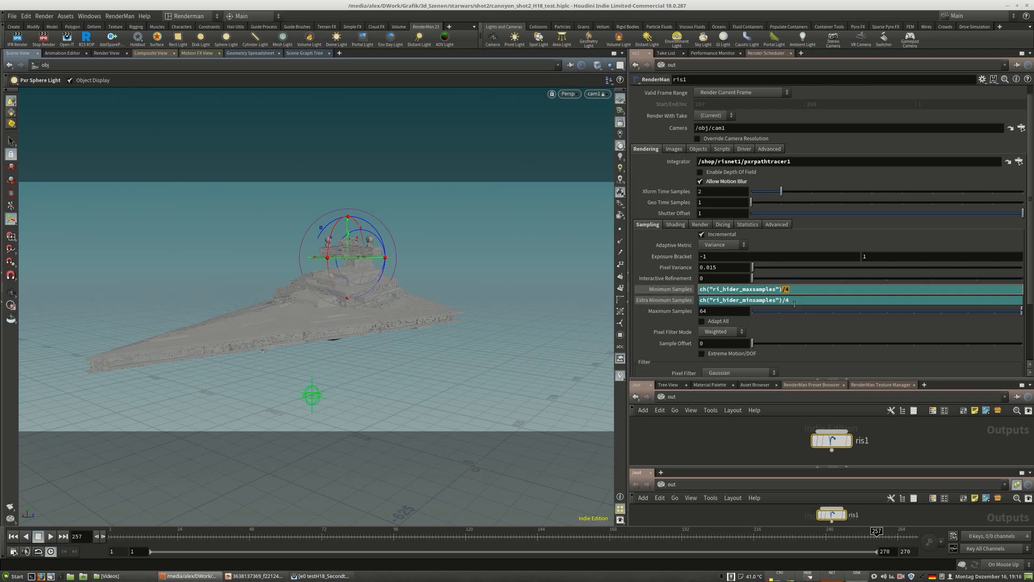
left_click(645, 299)
left_click(660, 289)
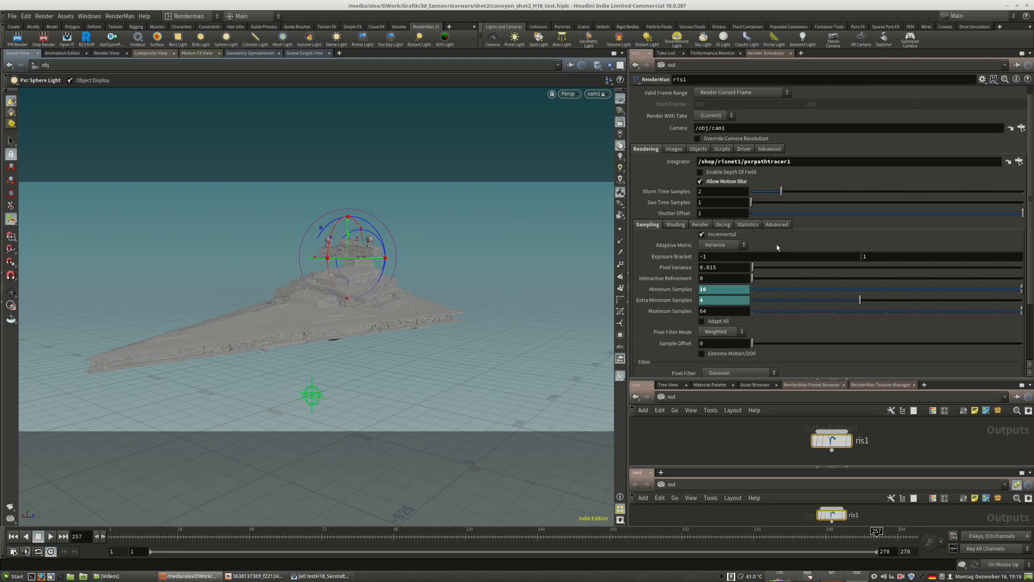
Review the Adaptive Metric options of ris1 and keep Variance selected.
left_click(728, 246)
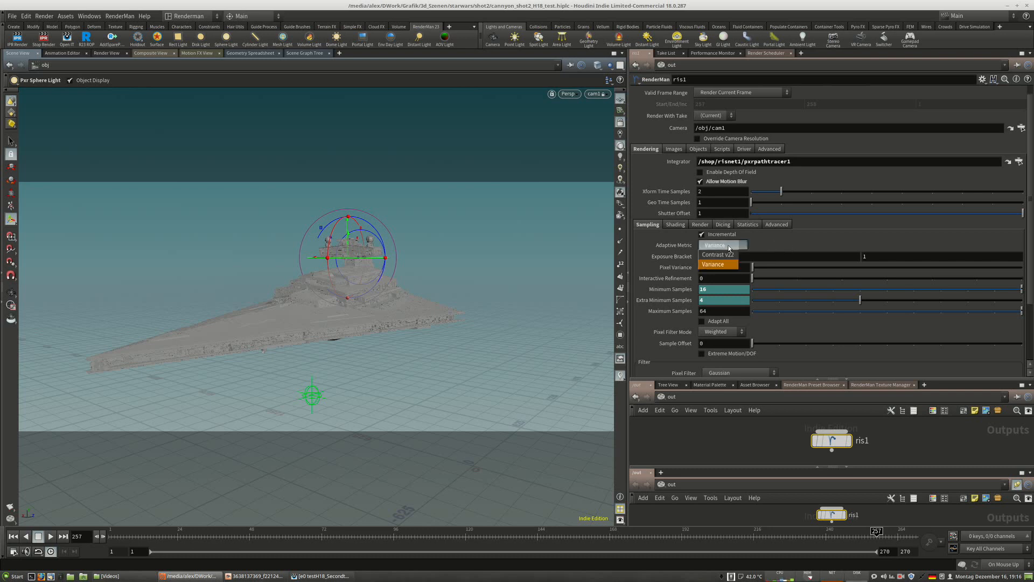
left_click(713, 264)
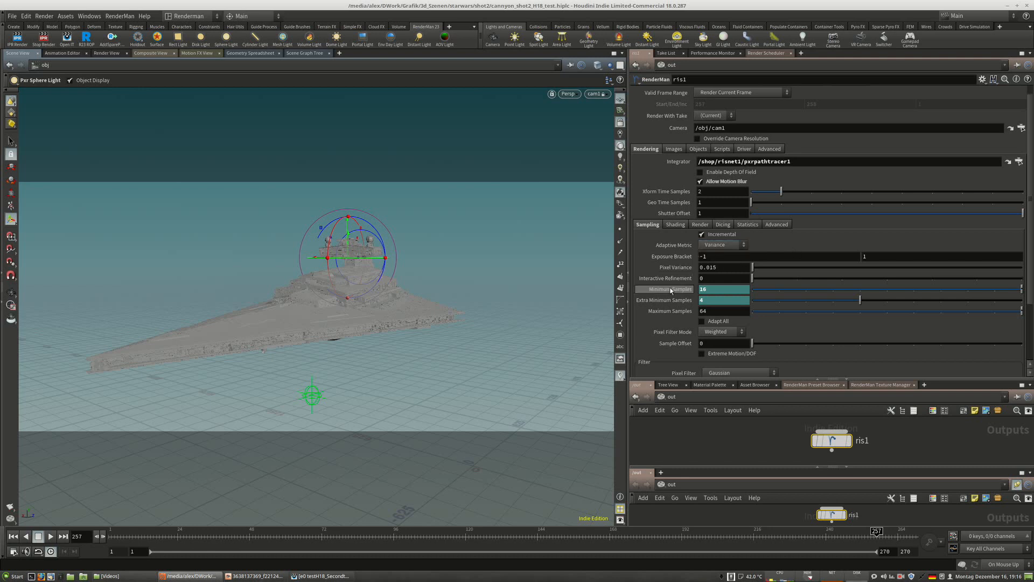
left_click(721, 245)
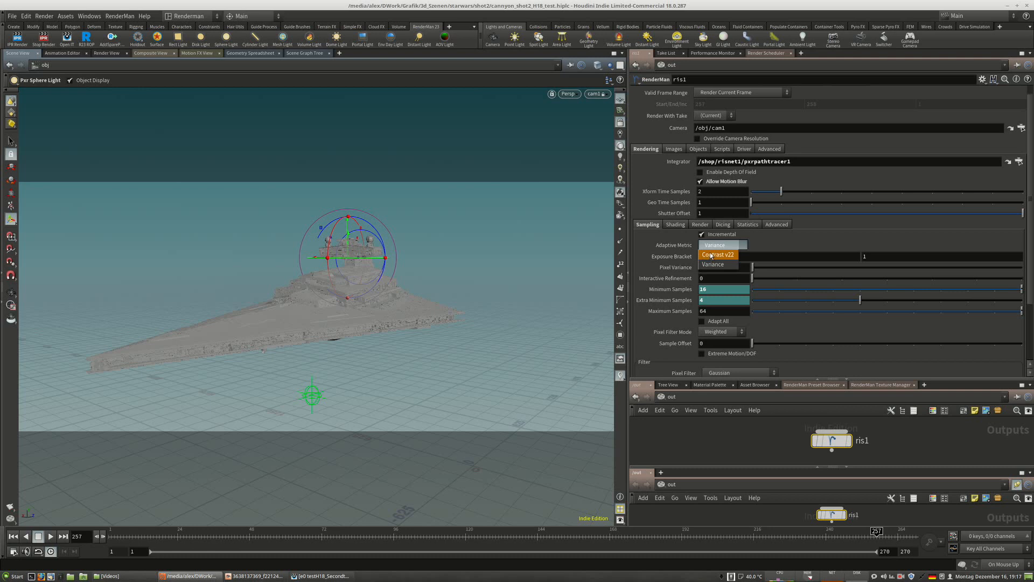
left_click(829, 243)
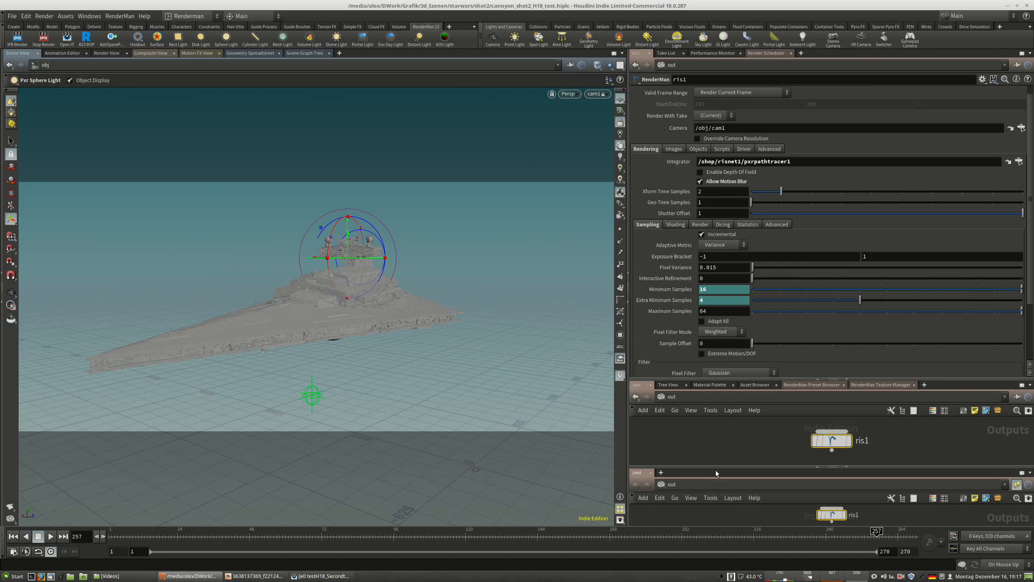
left_click(719, 246)
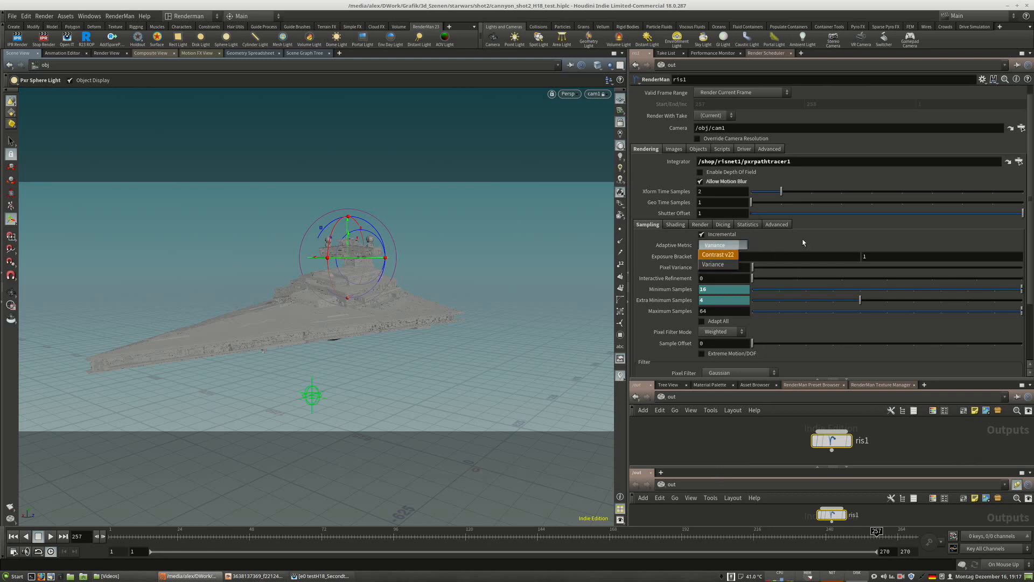
left_click(716, 265)
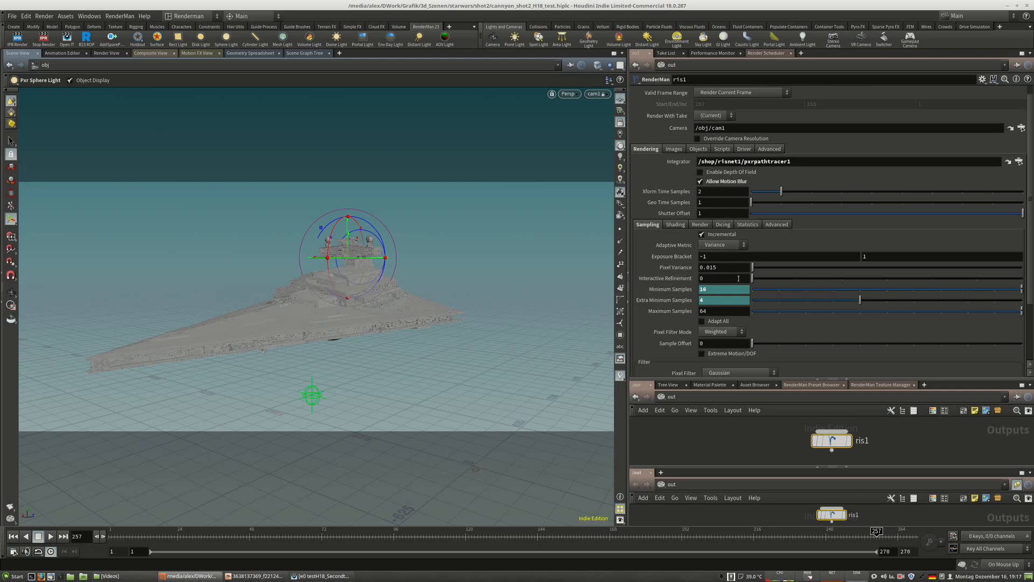
Try different Interactive Refinement levels on ris1 and set the value to 1.
left_click_drag(781, 277, 908, 281)
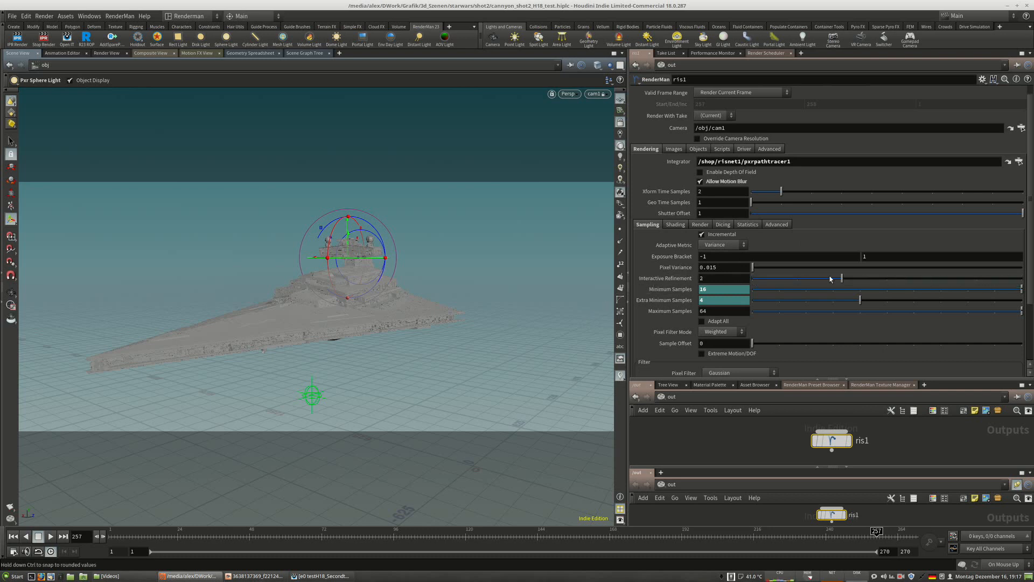
left_click(796, 278)
left_click(842, 286)
left_click_drag(796, 279, 842, 279)
left_click(821, 281)
left_click(804, 283)
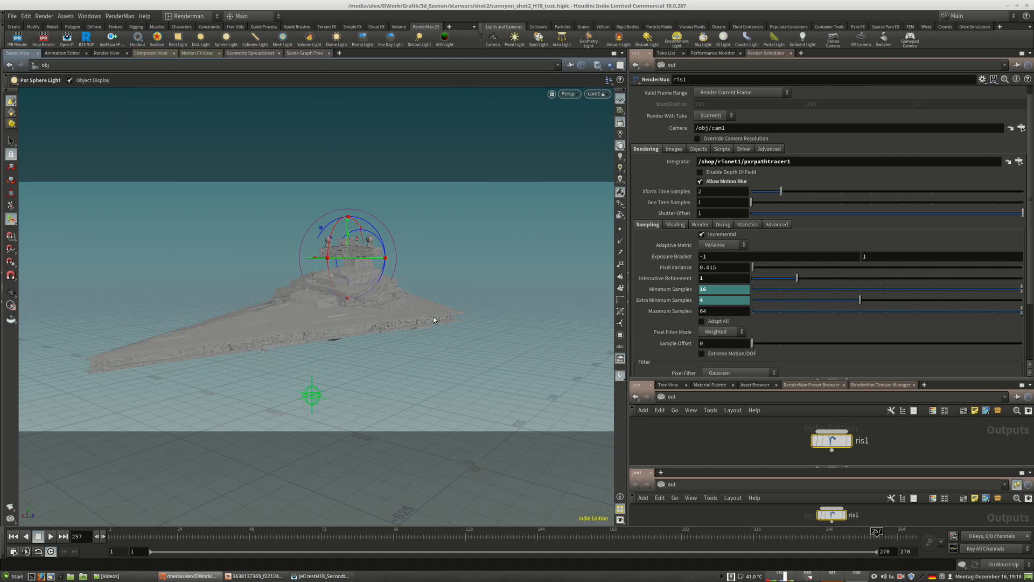
Bring up the render window, clear the render region and move the window clear of the parameters.
left_click(318, 575)
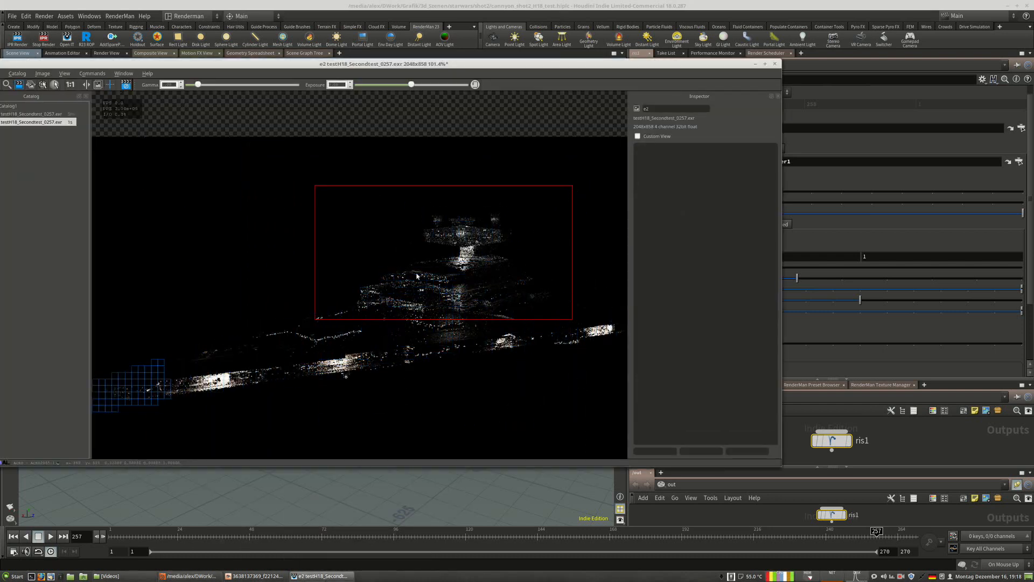
left_click(575, 185)
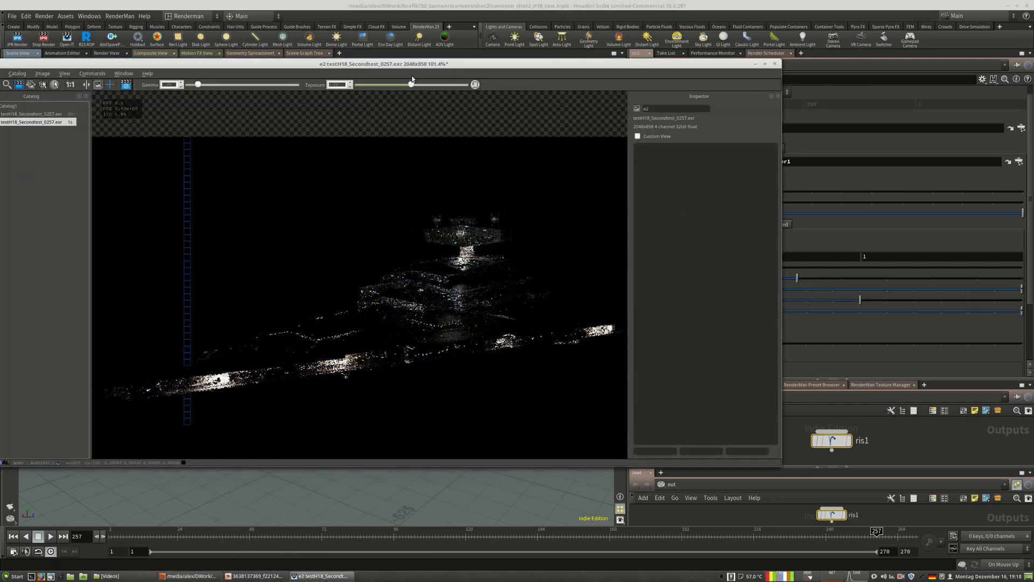
left_click_drag(412, 67, 462, 95)
Return to the object network and add a Pxr Environment Day Light below the group of sphere lights.
left_click_drag(793, 381, 701, 314)
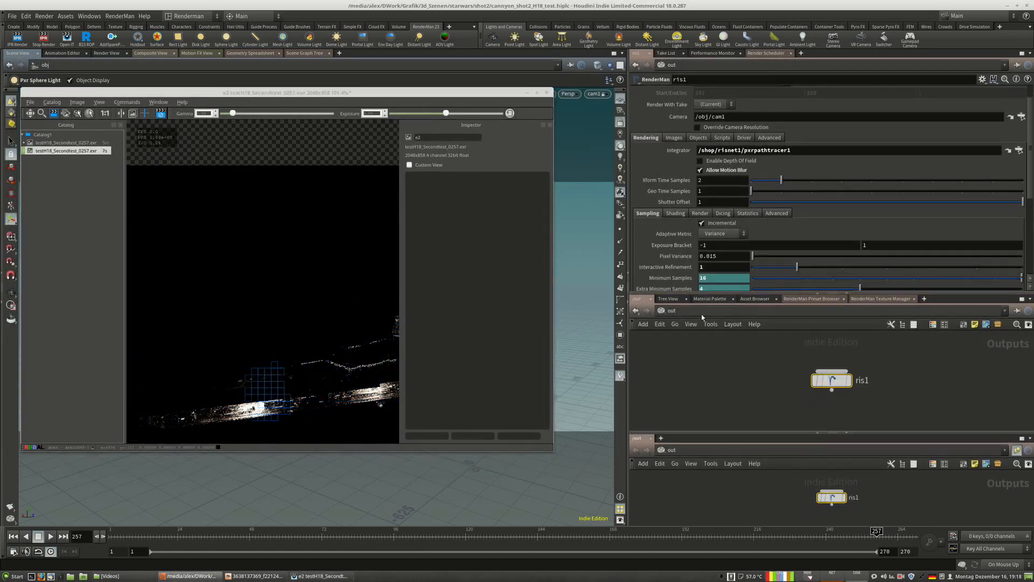
left_click(701, 314)
left_click(711, 359)
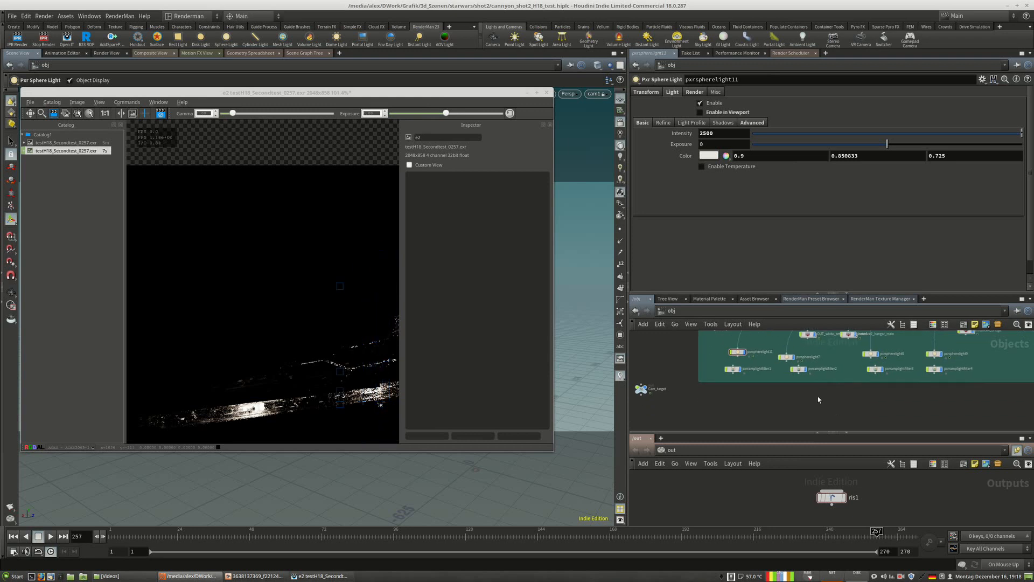
key("Tab")
mouse_move(854, 471)
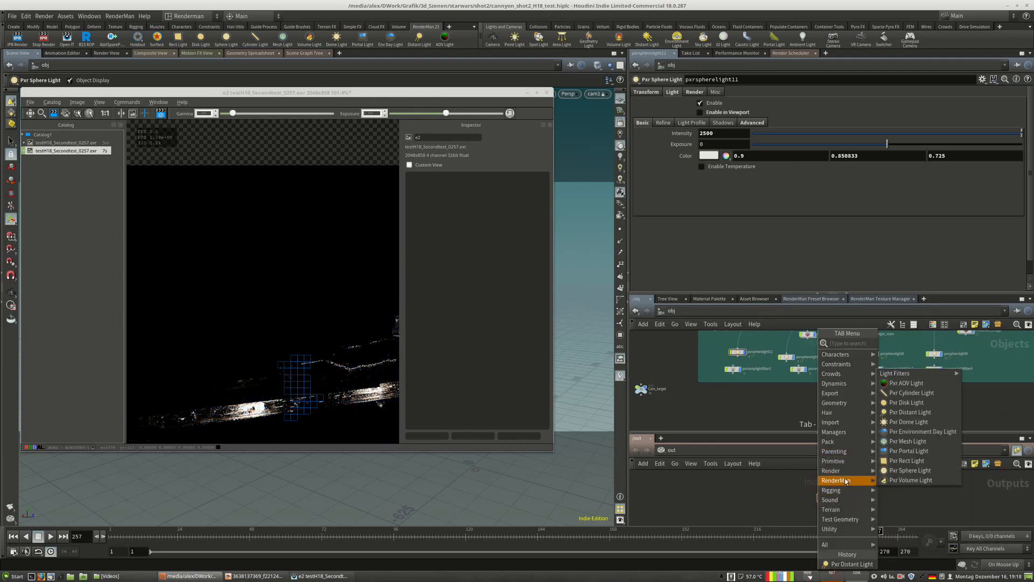
left_click(938, 434)
left_click(772, 403)
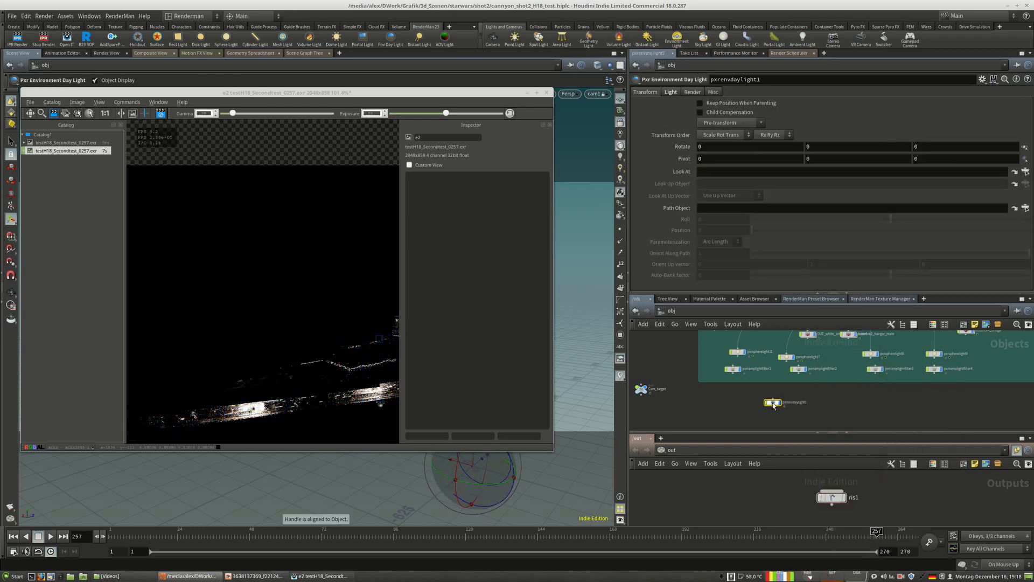
Set the environment day light's month to May, its latitude to 53 and its longitude to 13.
left_click(527, 93)
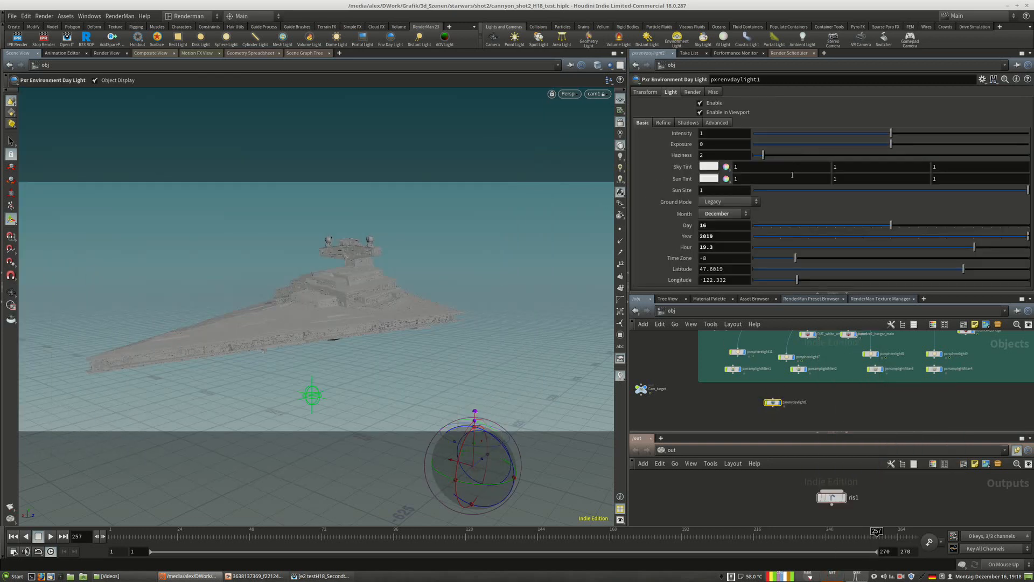
left_click(724, 214)
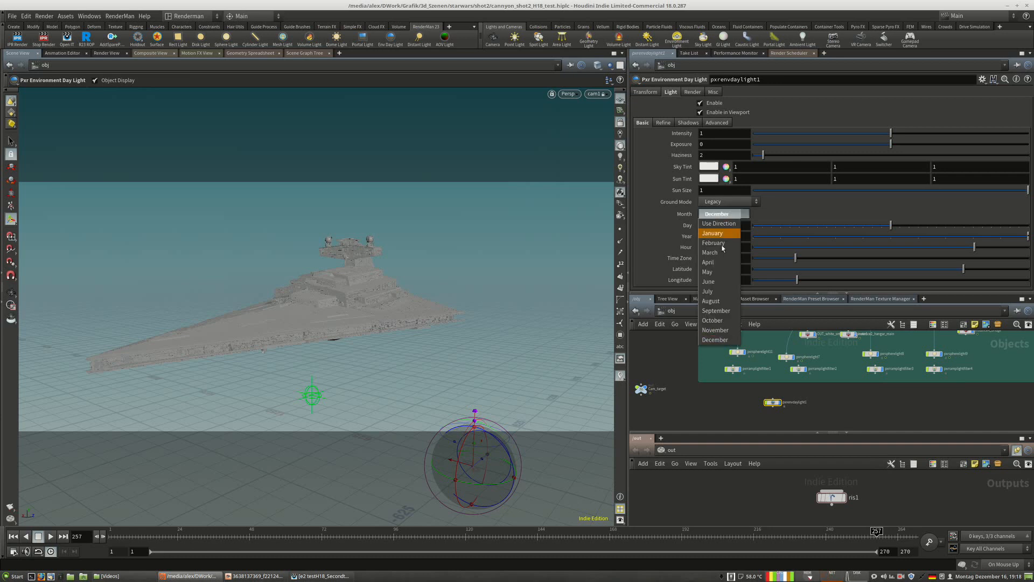
left_click(721, 272)
left_click(721, 268)
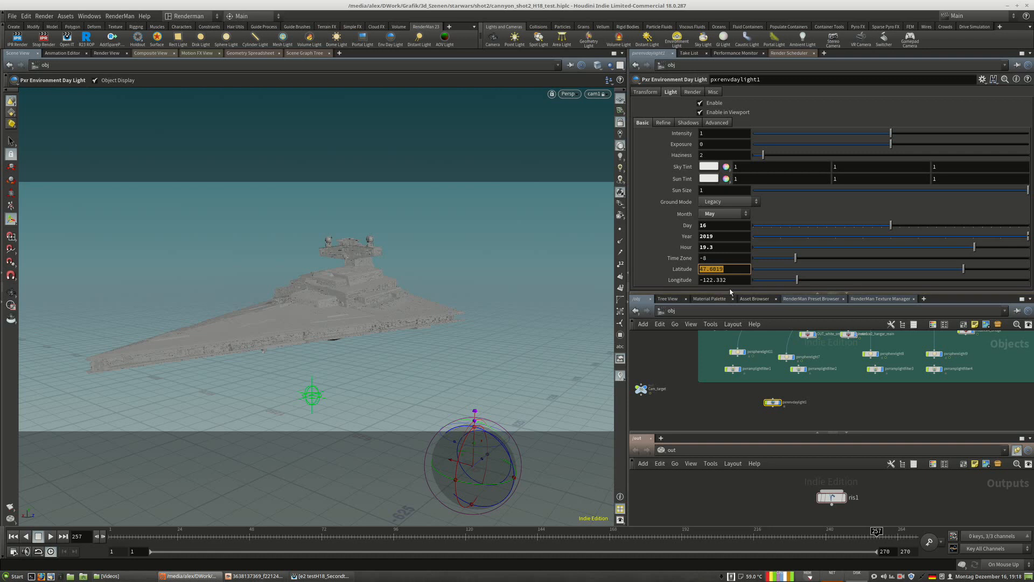
type("53")
key("Tab")
type("13")
key("Return")
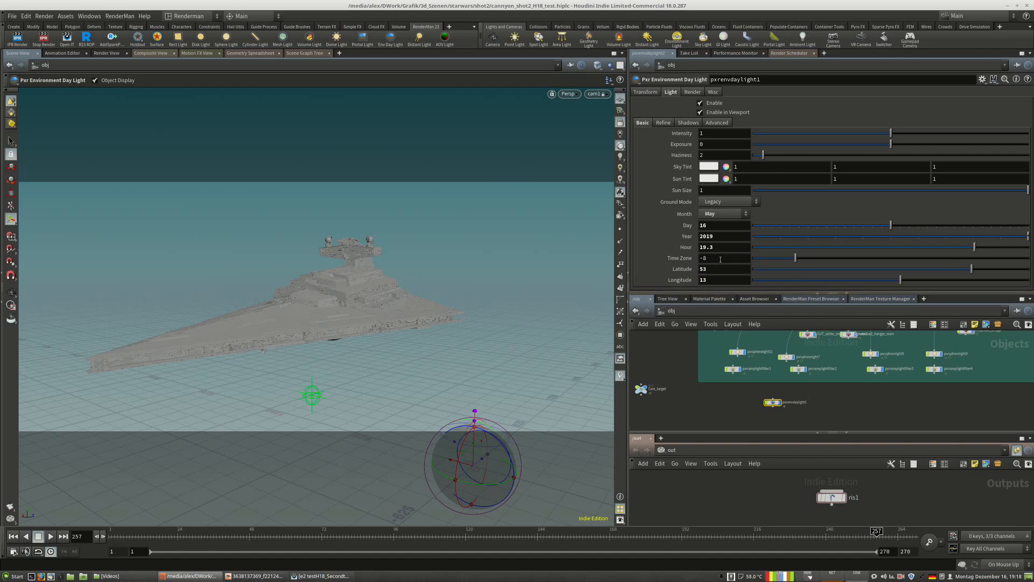
Set the environment day light's time zone to 1 and its hour to 9.13.
left_click(711, 258)
type("1")
key("Return")
left_click(728, 246)
type("9.13")
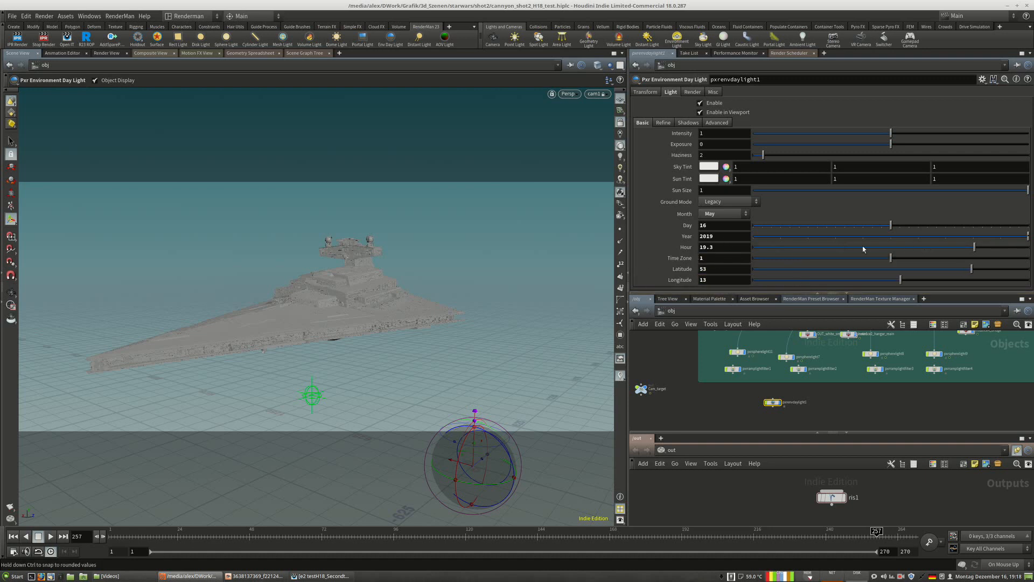
key("Return")
Show the live render again and raise the environment day light's intensity to 10.
left_click(330, 577)
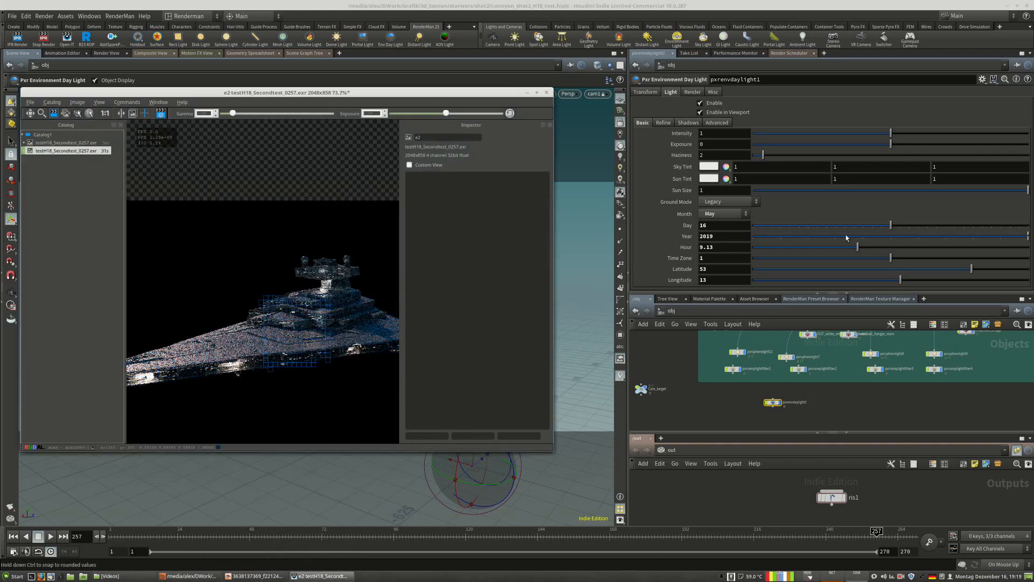
left_click_drag(894, 133, 1028, 133)
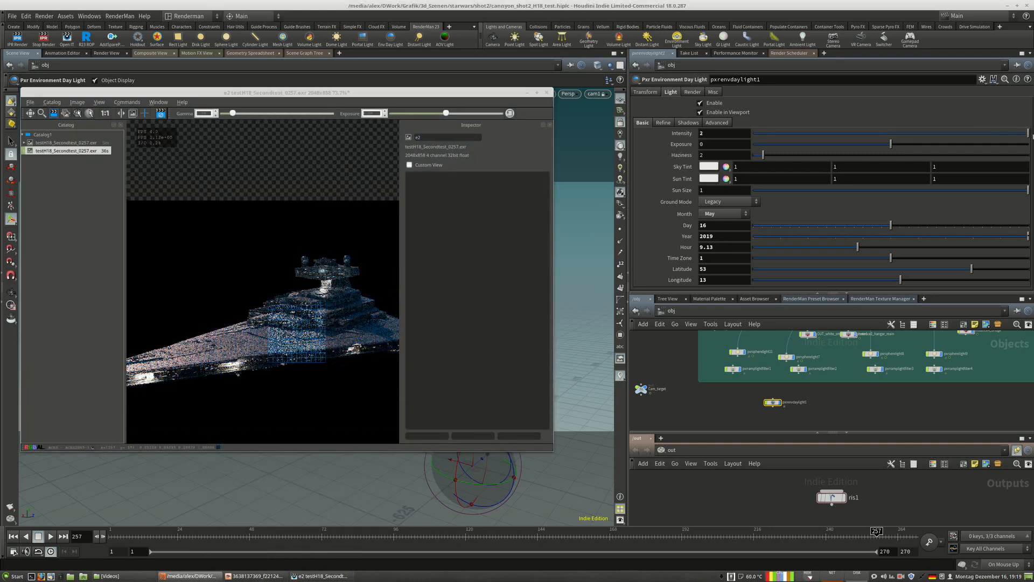
double_click(740, 133)
type("5")
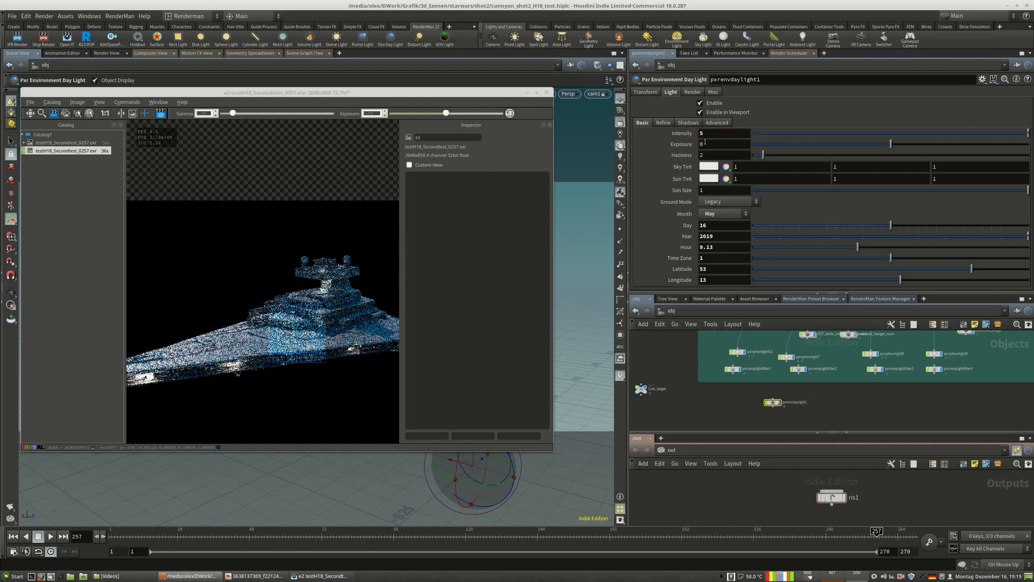
key("BackSpace")
type("10")
key("Return")
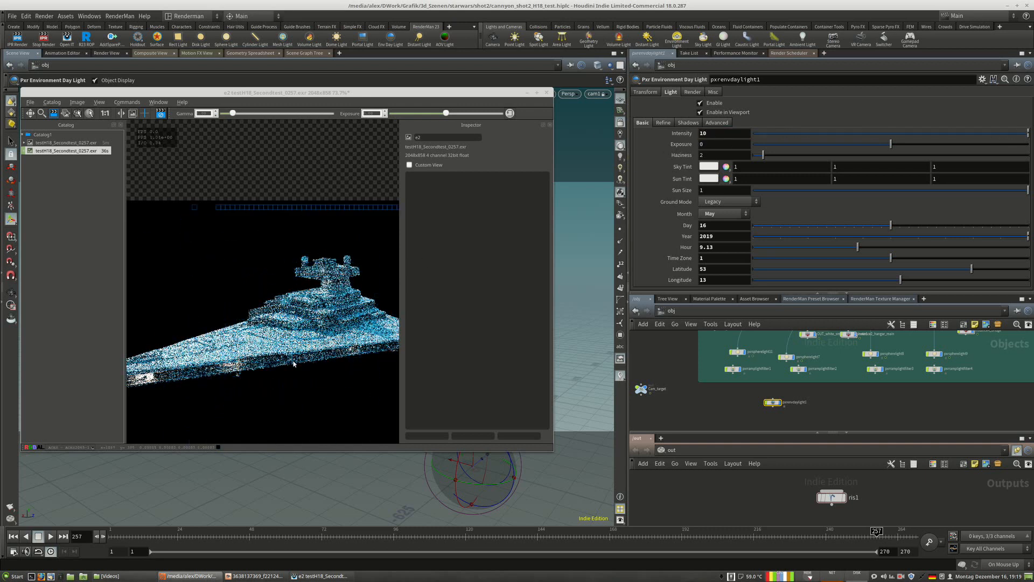
Set the environment day light's hour to 13.96 and its haziness to 6.28.
left_click_drag(883, 247, 913, 247)
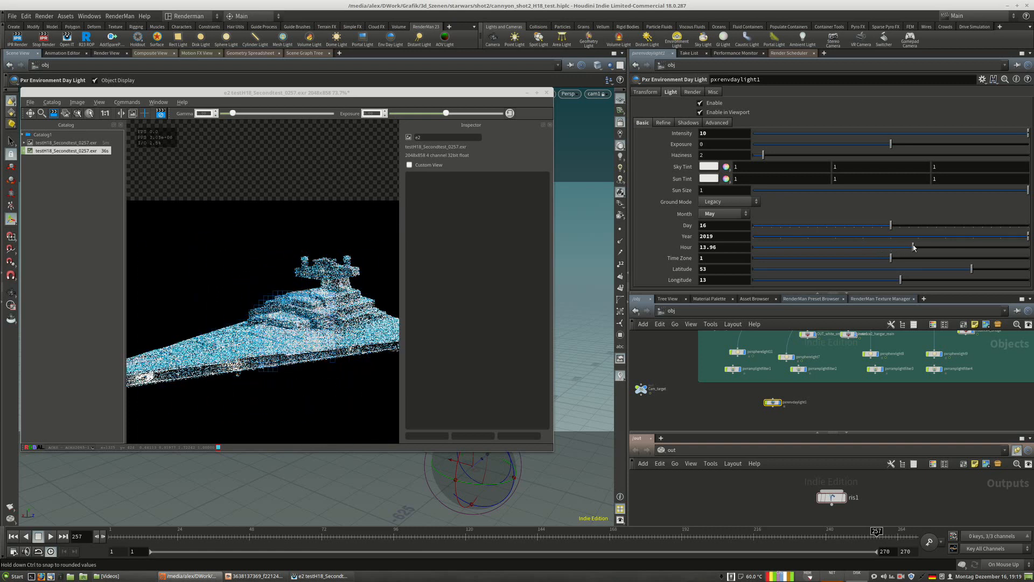
left_click_drag(763, 154, 905, 156)
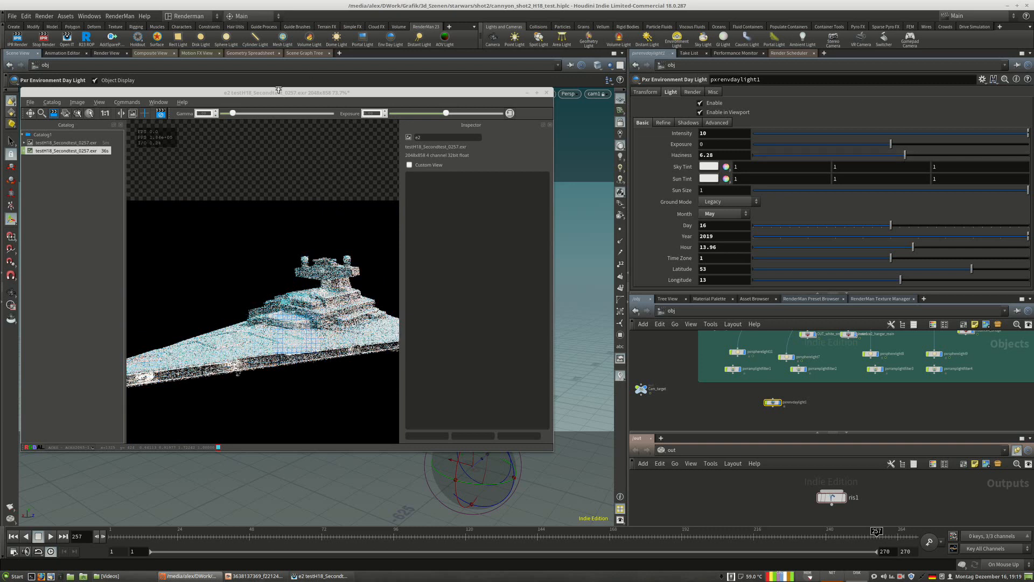
Enlarge the ship in the render window and move the window aside to uncover the scene viewport.
left_click_drag(180, 345, 362, 338, "alt")
scroll(363, 338, "down", 3)
scroll(363, 339, "up", 4)
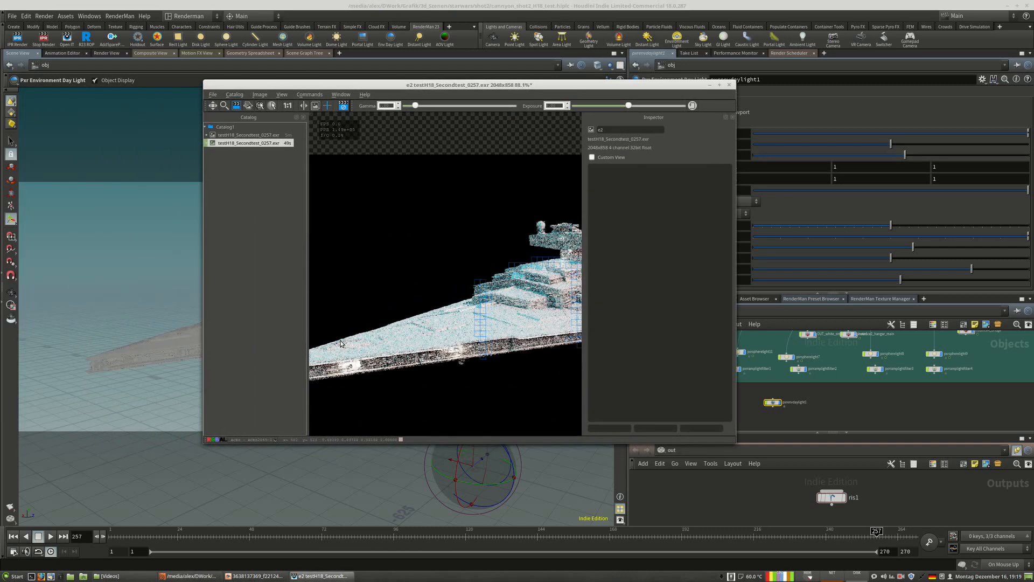
left_click_drag(318, 88, 507, 88)
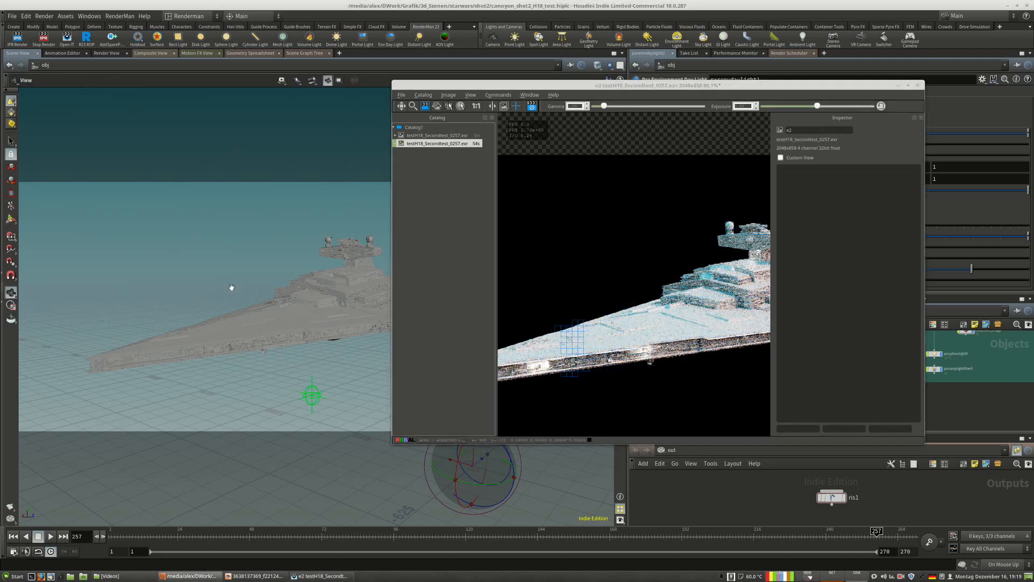
Orbit the camera to the Star Destroyer's front and examine the refresh in the live render window.
key("Escape")
left_click_drag(231, 288, 272, 286)
key("Escape")
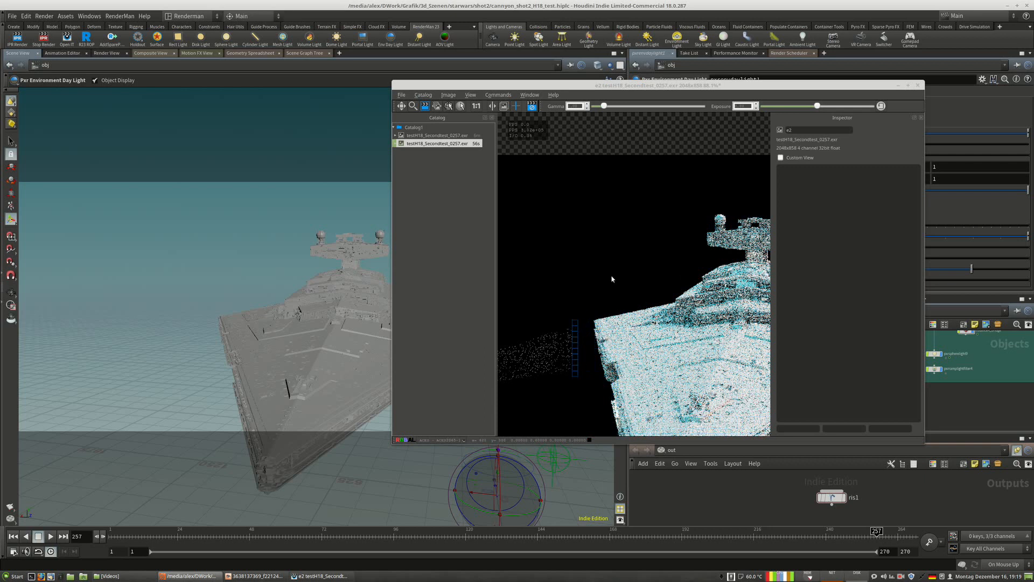
left_click_drag(598, 85, 244, 50)
scroll(252, 248, "down", 5)
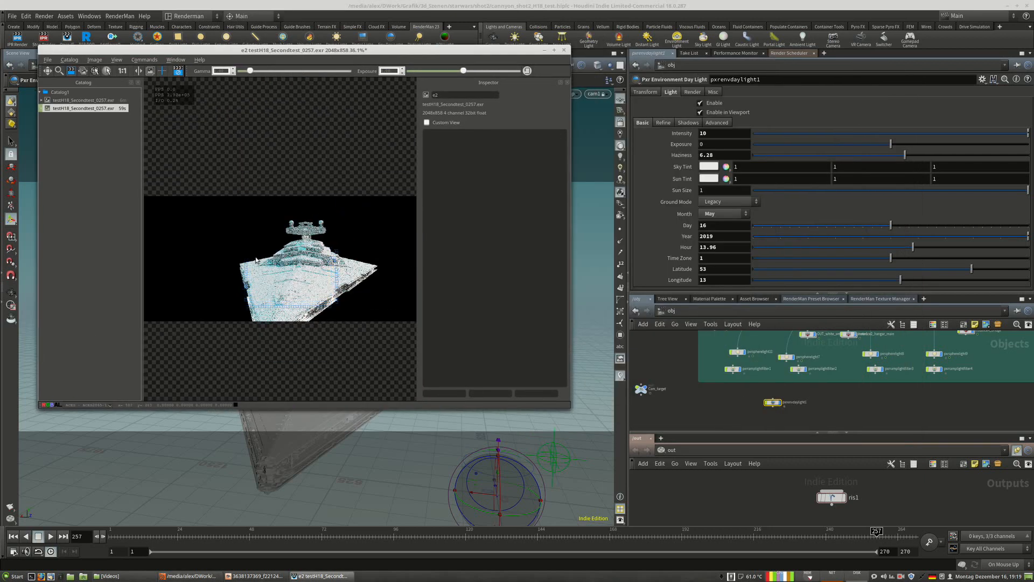
scroll(291, 263, "up", 3)
Set the ris1 render node's Interactive Refinement to 0 and orbit the camera around to the ship's side.
left_click(831, 496)
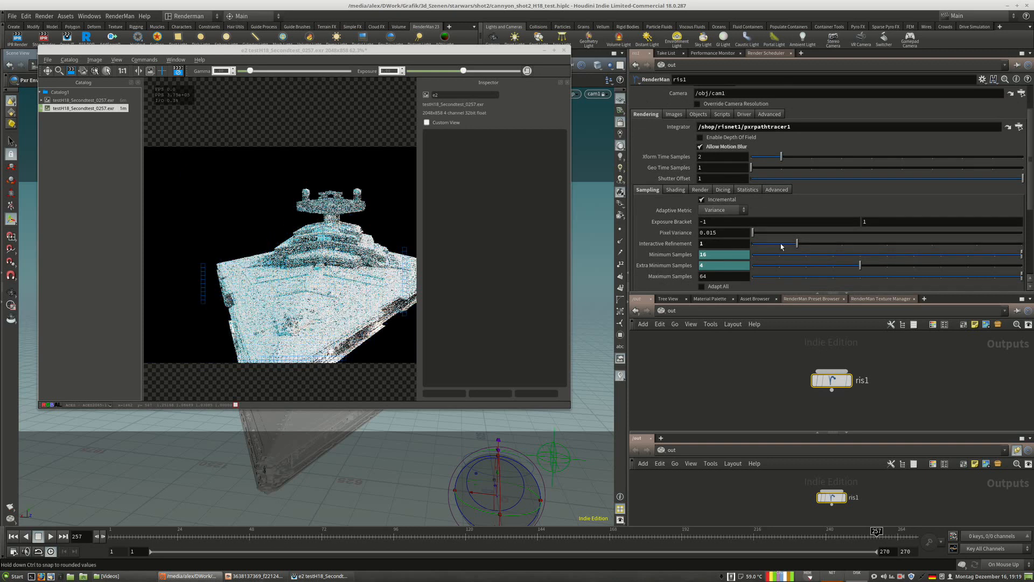
left_click_drag(780, 244, 752, 244)
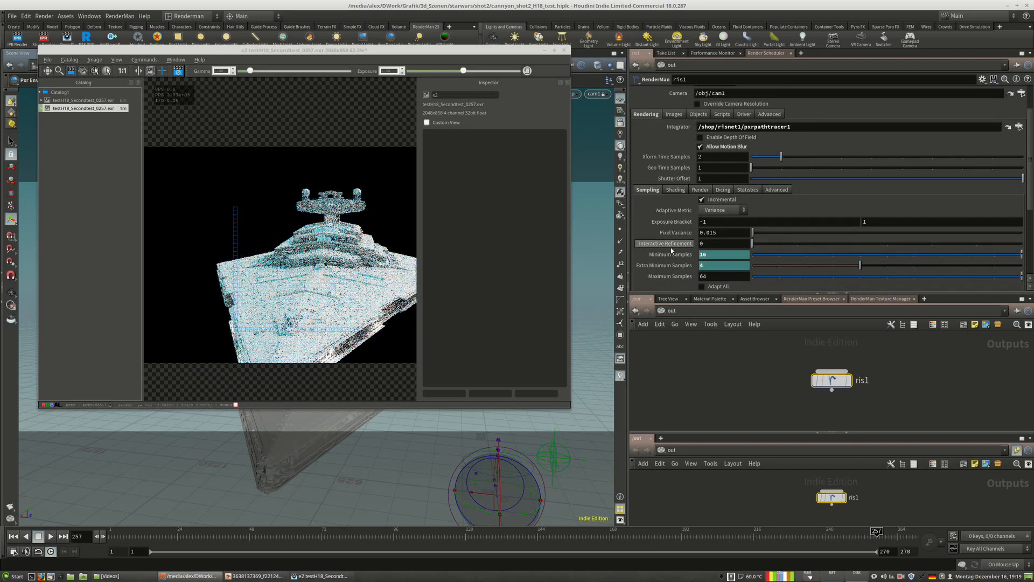
left_click(297, 55)
left_click_drag(297, 55, 653, 71)
left_click(246, 275)
left_click_drag(294, 287, 167, 305)
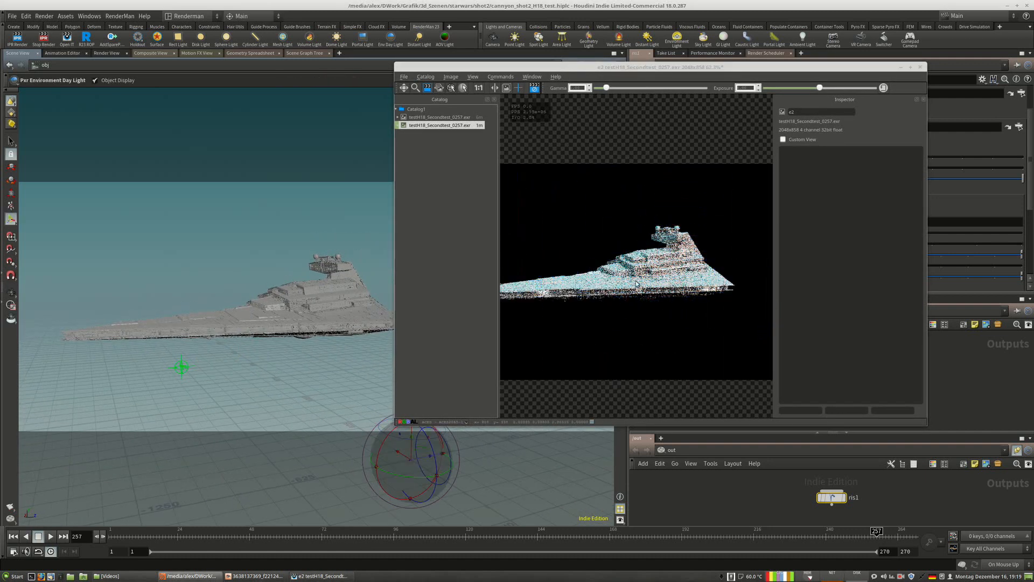
Close the inspector and catalog panels of the render window and enlarge the ship in the image.
scroll(553, 272, "down", 1)
scroll(607, 268, "up", 1)
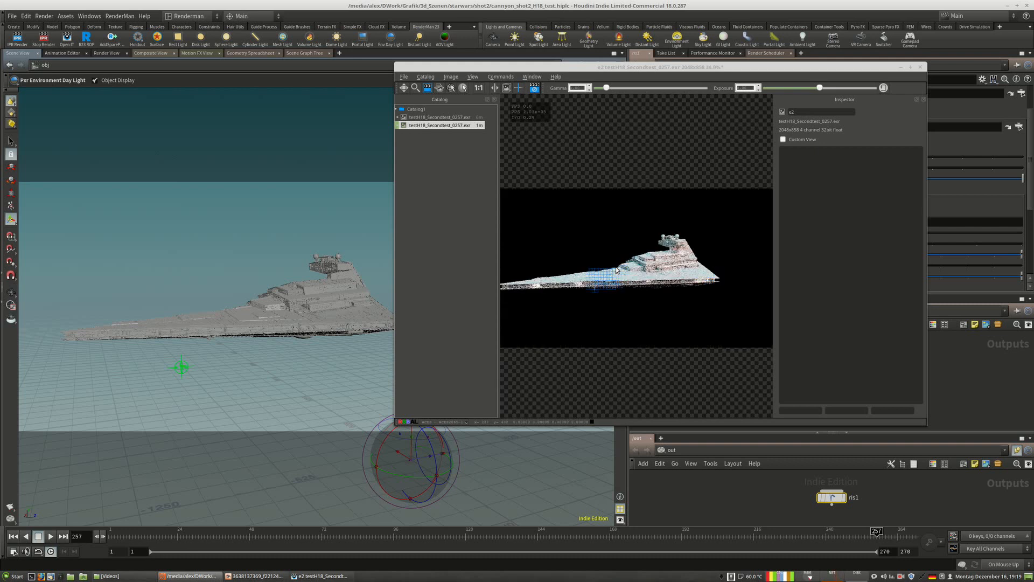
left_click(922, 99)
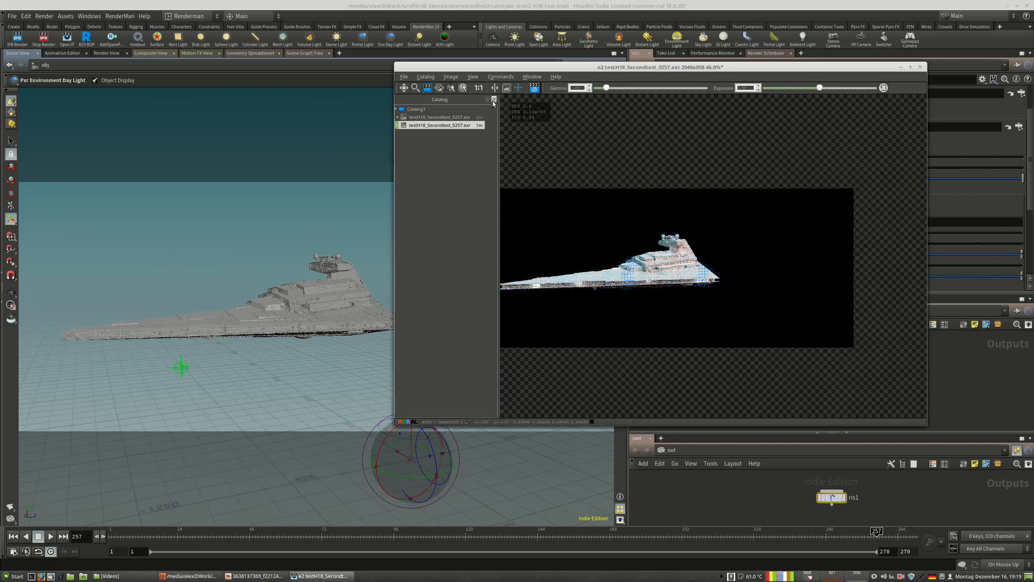
scroll(656, 259, "down", 1)
scroll(656, 259, "up", 7)
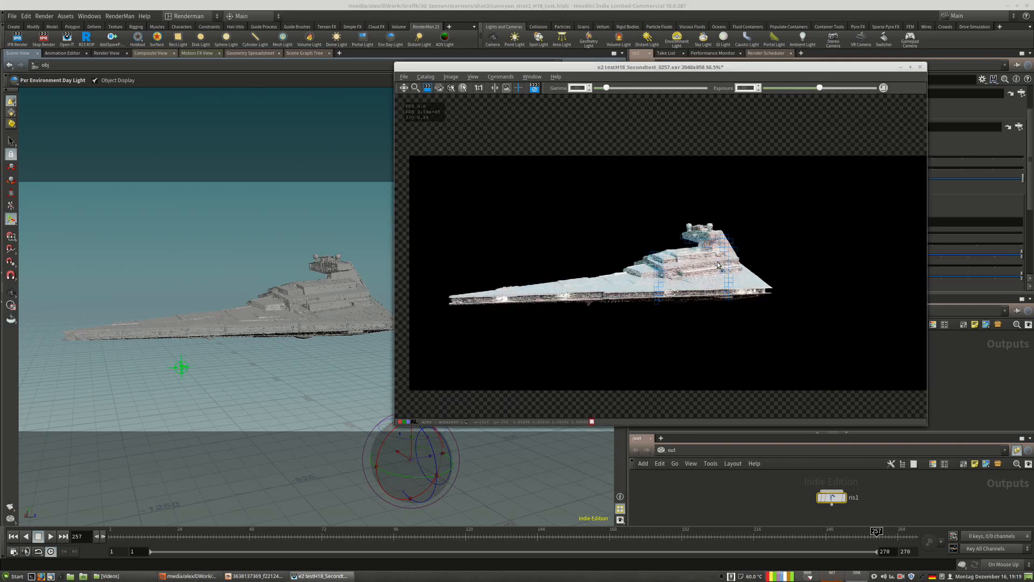
scroll(591, 259, "down", 1)
Set ris1's Interactive Refinement to 2 and orbit the camera around the ship to test the live update.
left_click_drag(640, 84, 305, 190)
left_click(799, 246)
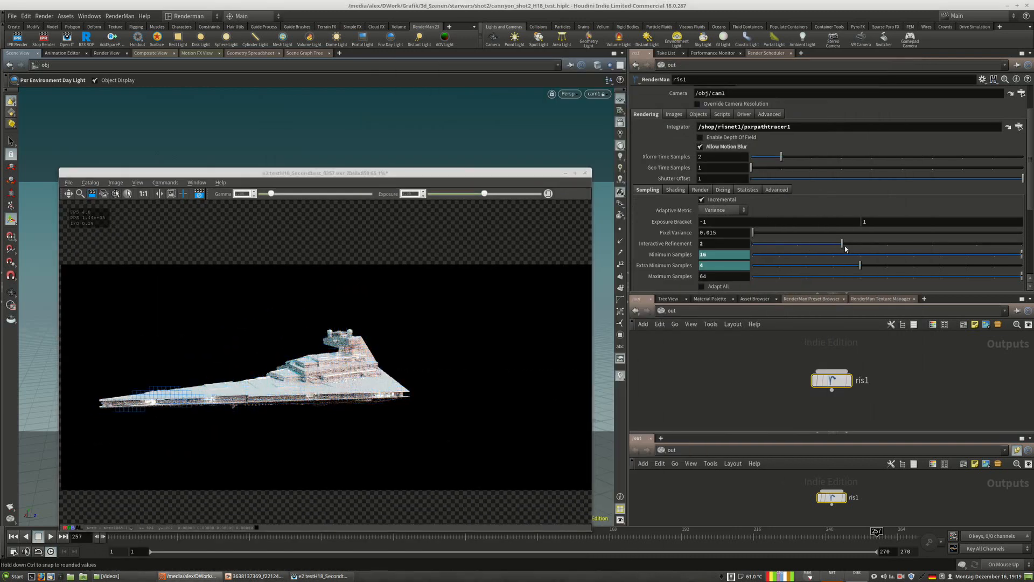
left_click_drag(377, 173, 791, 140)
left_click_drag(185, 302, 268, 314, "alt")
middle_click_drag(268, 314, 358, 284, "alt")
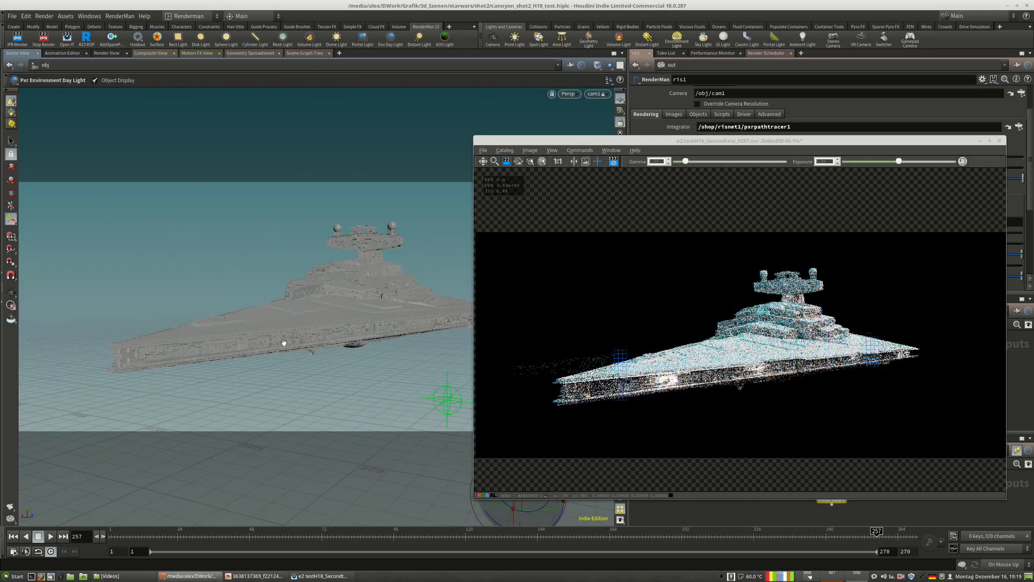
Orbit the camera to a closer three-quarter view of the Star Destroyer showing its upper deck.
left_click_drag(284, 341, 191, 344, "alt")
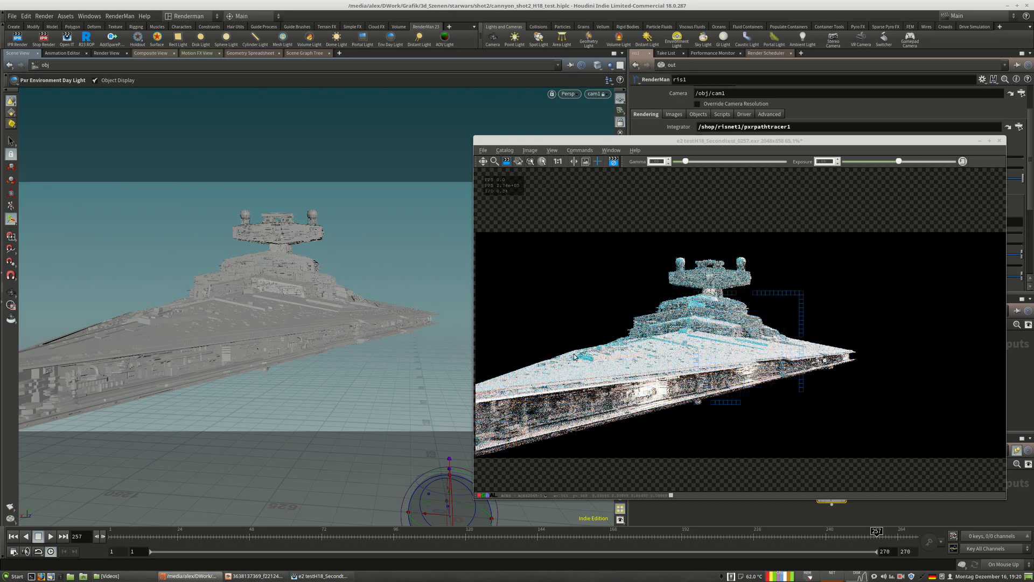
key("Escape")
left_click_drag(264, 338, 312, 388)
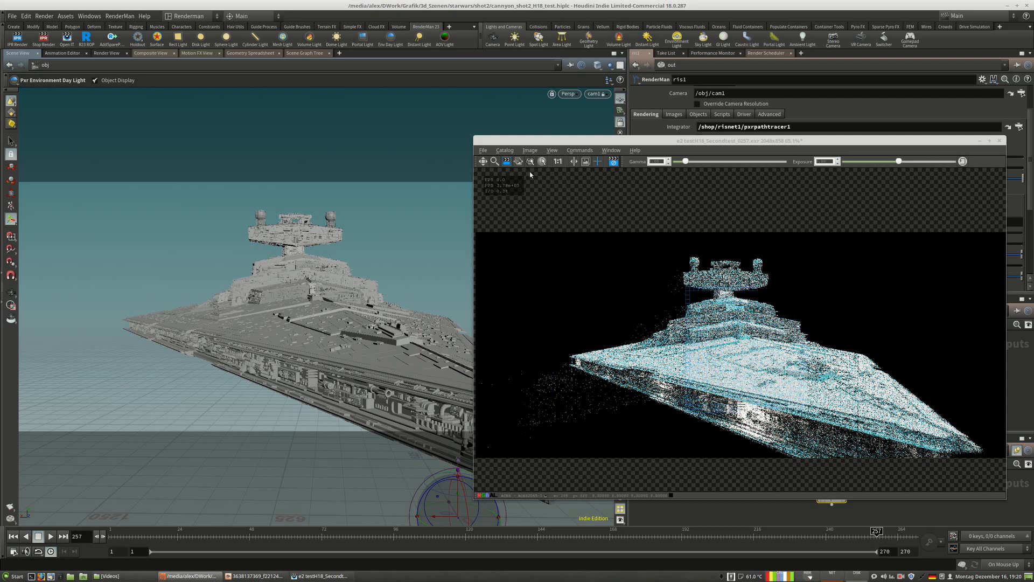
Uncover the parameters and set the environment day light's exposure to -2.86.
left_click_drag(991, 406, 631, 365, "alt")
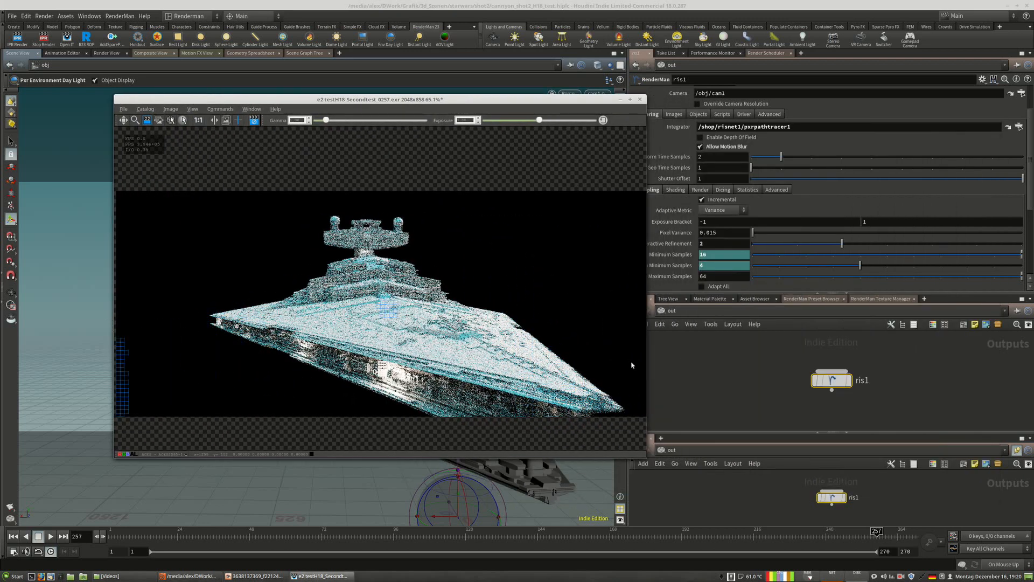
left_click(681, 311)
left_click(706, 356)
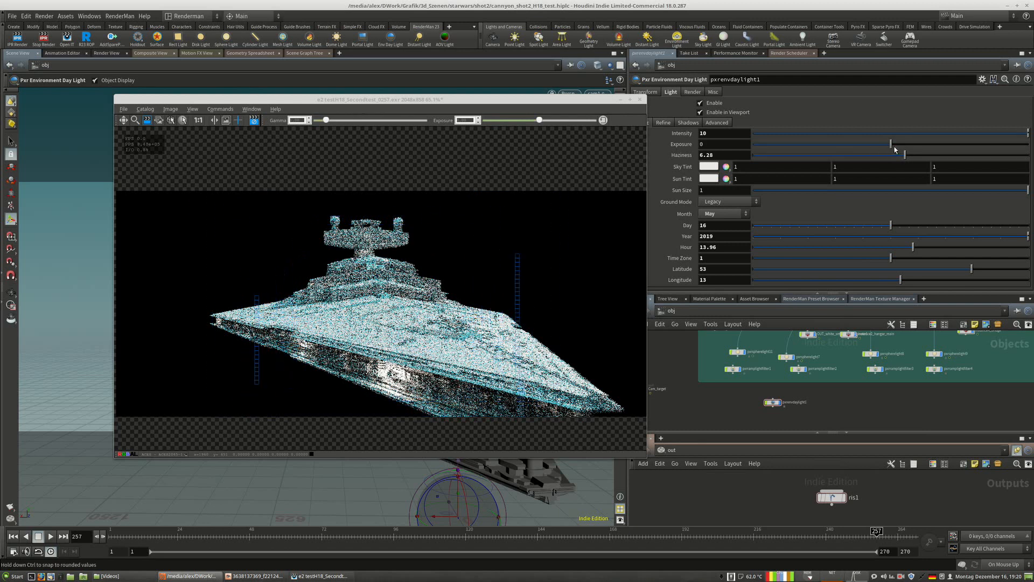
left_click_drag(848, 150, 834, 149)
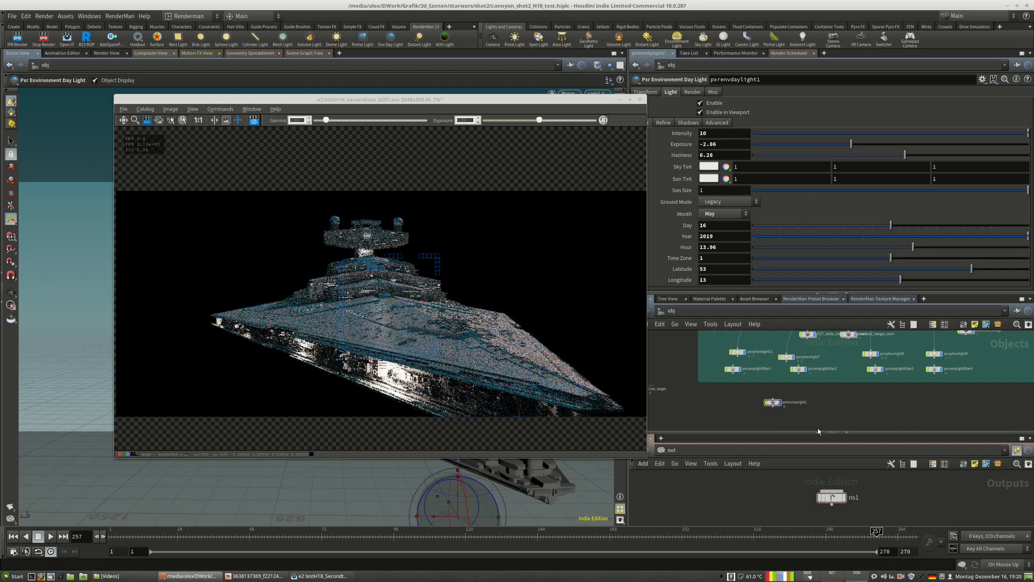
Set the ris1 render node's Interactive Refinement back to 0.
left_click(832, 496)
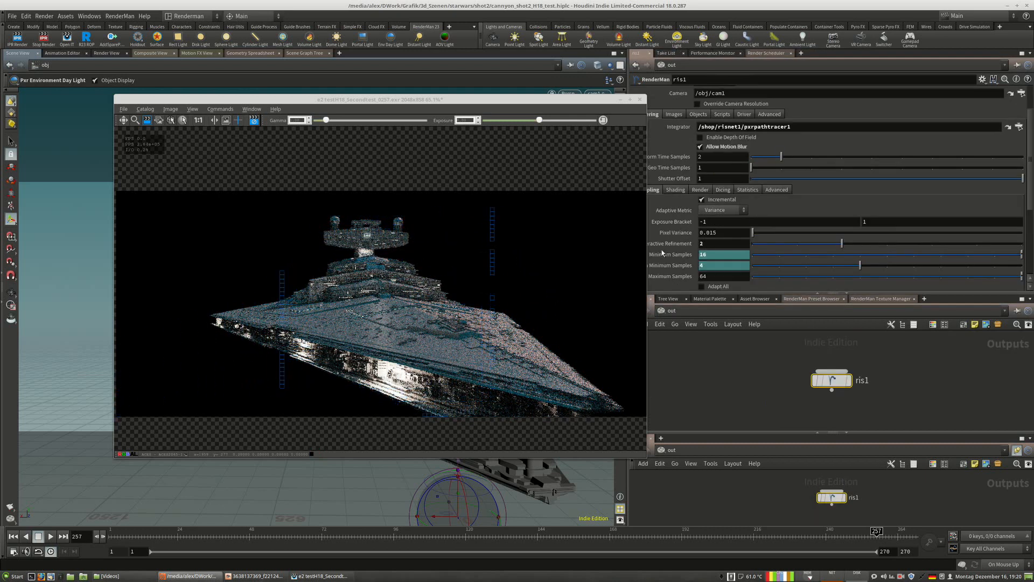
left_click_drag(573, 101, 516, 98)
left_click_drag(801, 248, 753, 248)
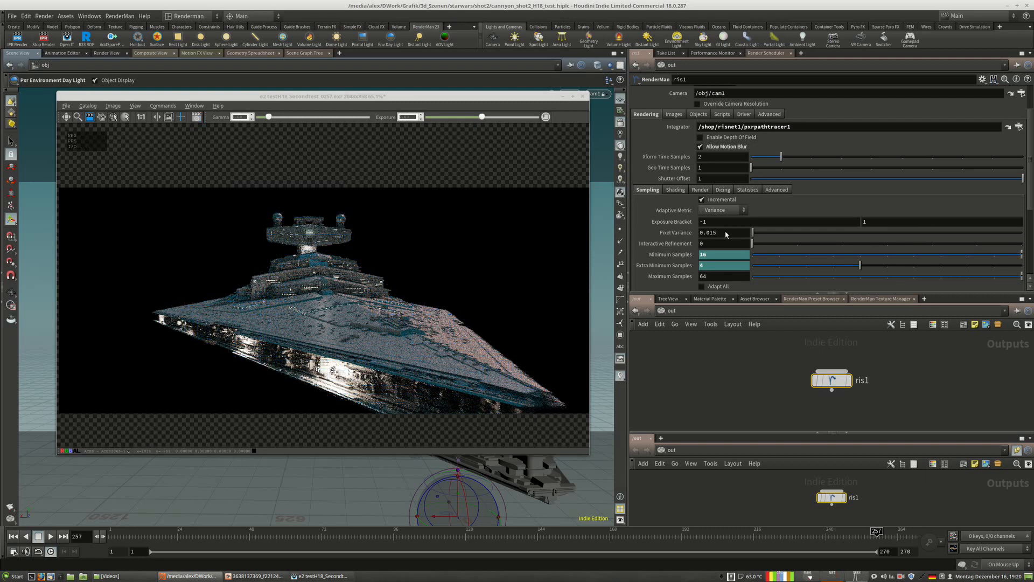
Set ris1's Pixel Variance to 0.005.
left_click_drag(710, 233, 732, 234)
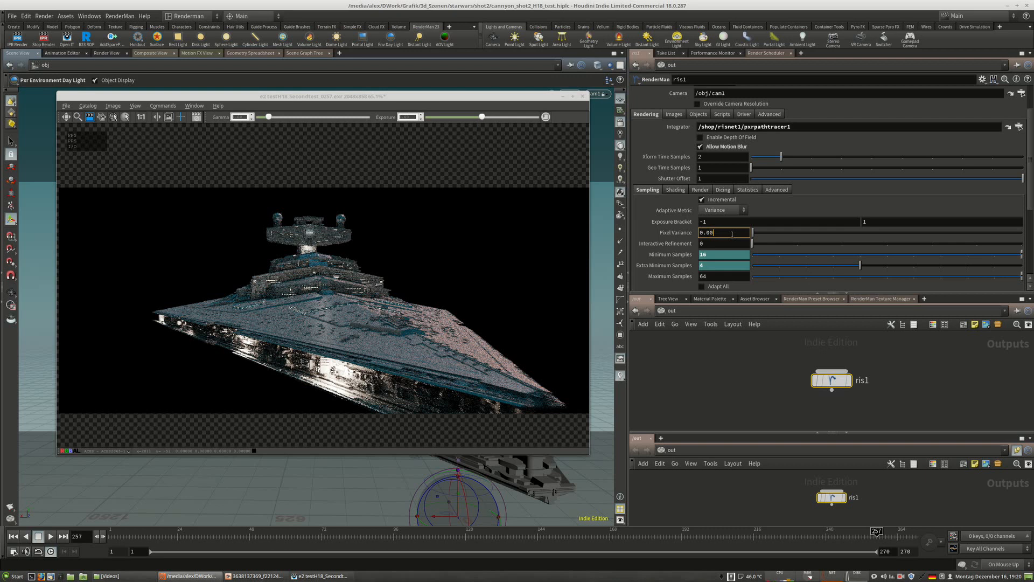
type("5")
key("Return")
left_click(726, 233)
key("BackSpace")
key("Return")
left_click(727, 234)
key("BackSpace")
key("BackSpace")
type("5")
key("Return")
scroll(727, 238, "down", 1)
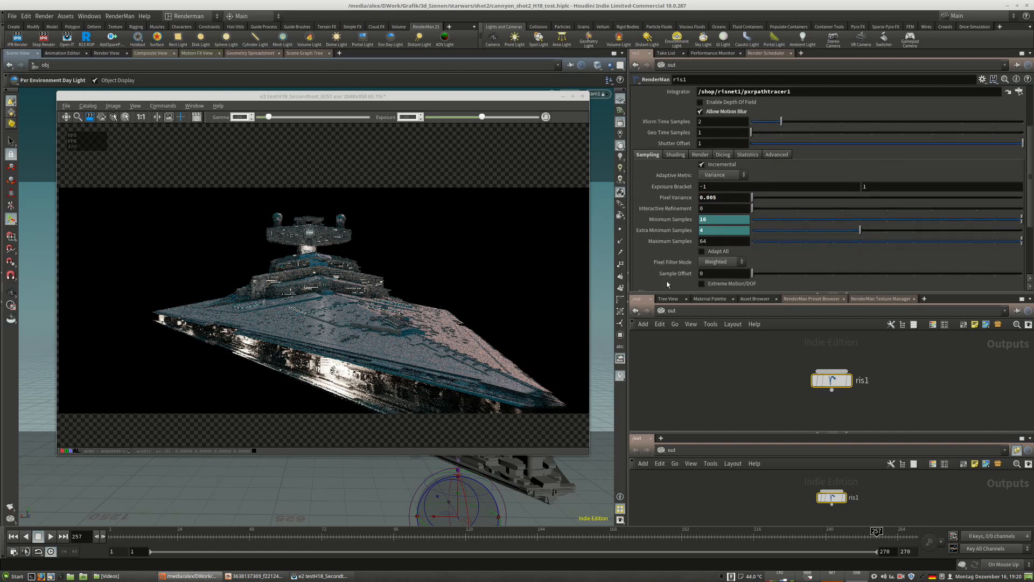
Try alternative Pixel Variance values in ris1's sampling settings.
mouse_move(671, 262)
left_click(707, 197)
key("BackSpace")
type("1")
key("Return")
double_click(729, 198)
left_click(715, 197)
type("3")
key("Return")
Try further Pixel Variance values and return the setting to 0.015.
left_click_drag(711, 199, 707, 198)
double_click(709, 200)
left_click(739, 201)
type("5")
key("Return")
left_click(729, 202)
type("5")
key("Return")
left_click_drag(722, 199, 708, 198)
left_click(729, 203)
type("1")
key("Return")
left_click(736, 197)
type("5")
key("Return")
left_click(712, 197)
key("Return")
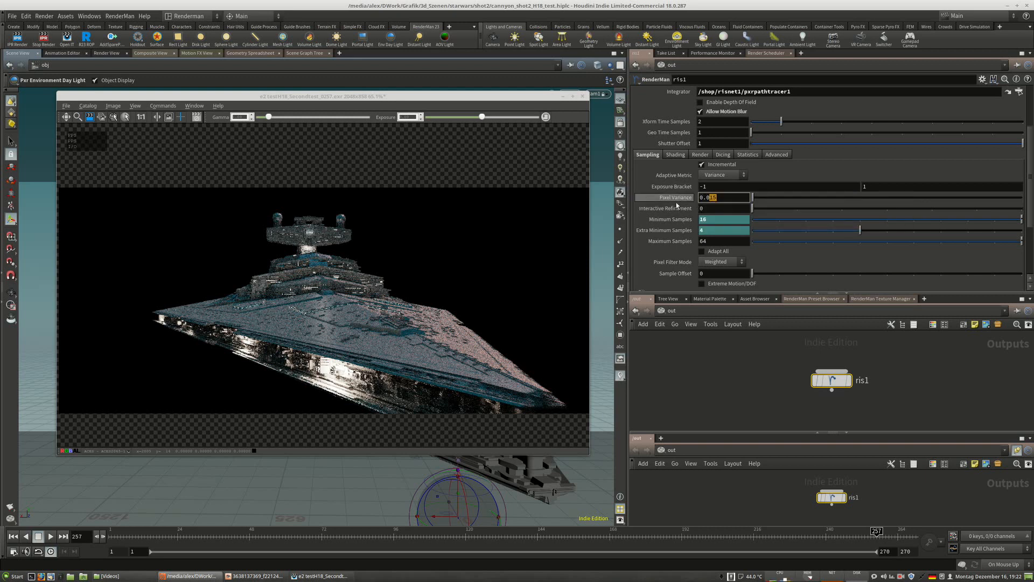
Set ris1's Pixel Filter Mode to Importance and read the description of Pixel Variance.
left_click(719, 261)
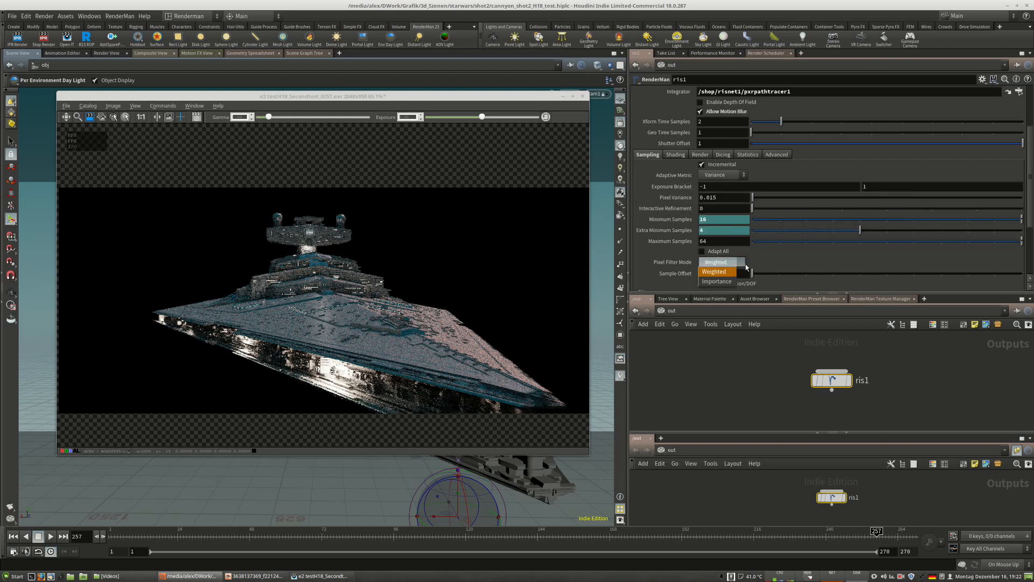
left_click(722, 273)
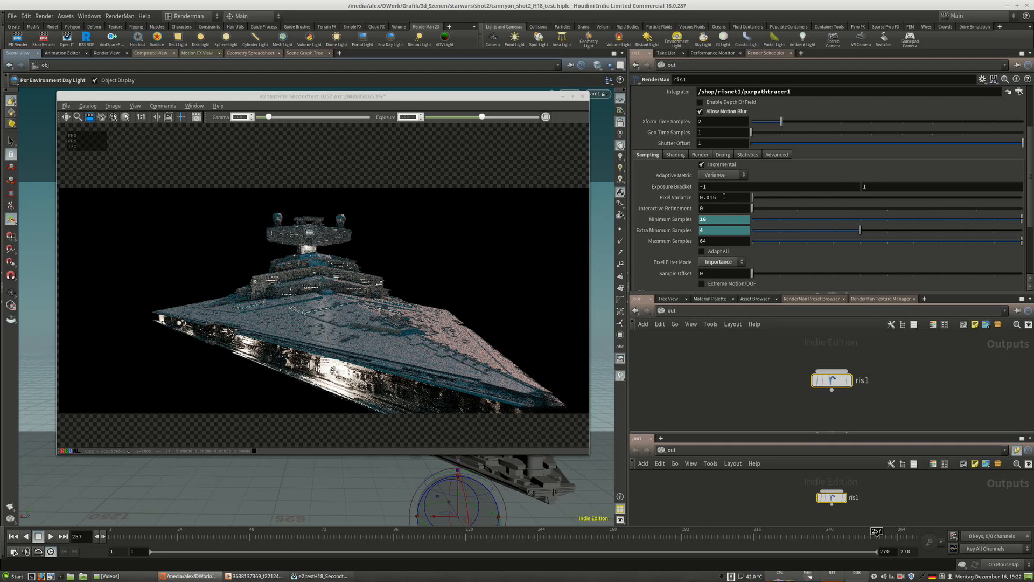
left_click_drag(723, 197, 699, 200)
left_click(726, 198)
left_click_drag(711, 198, 701, 198)
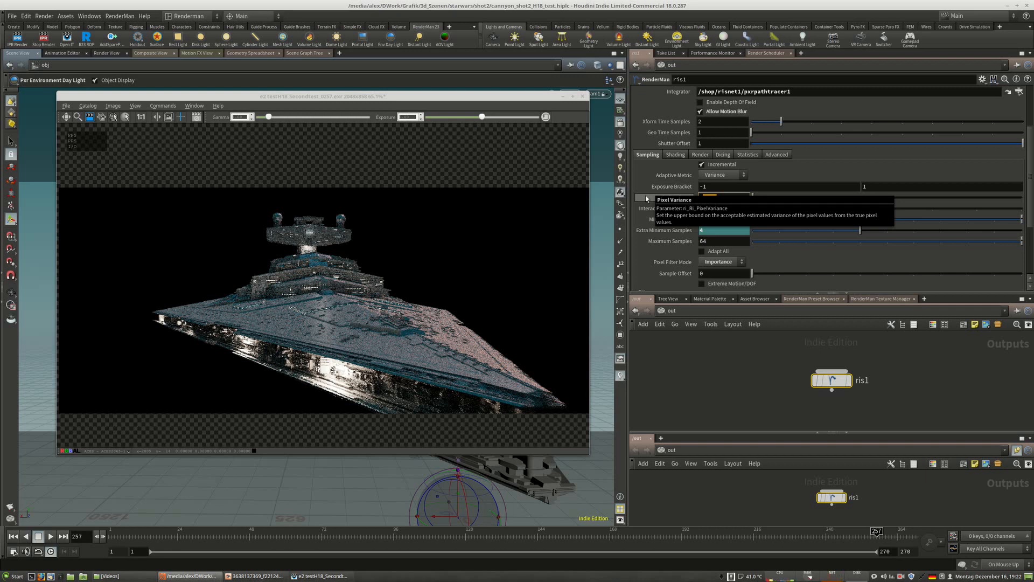
Try a Pixel Variance of 0.05, restore it to 0.015, and return the Pixel Filter Mode to Weighted.
left_click(737, 198)
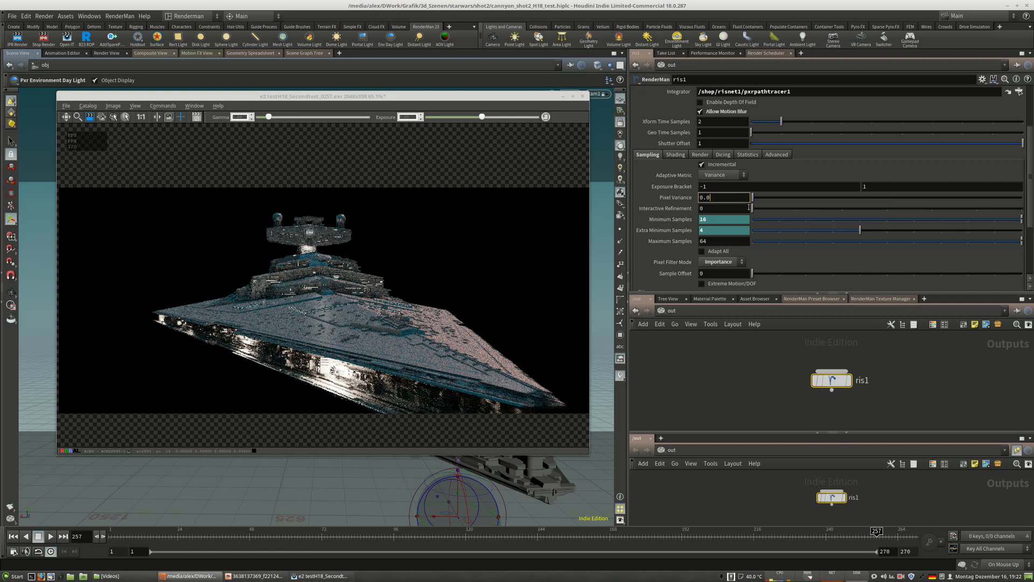
type("5")
key("Return")
left_click_drag(714, 197, 709, 198)
type("15")
key("Return")
left_click(722, 262)
left_click(719, 278)
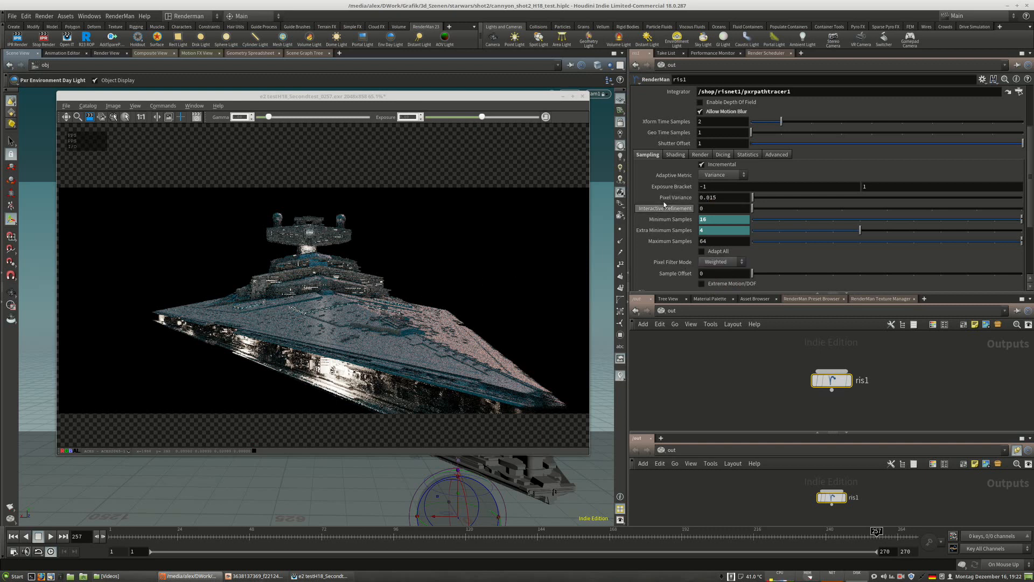
Expand the Limits group in ris1's render settings and examine its memory and threshold parameters.
left_click(673, 155)
left_click(699, 154)
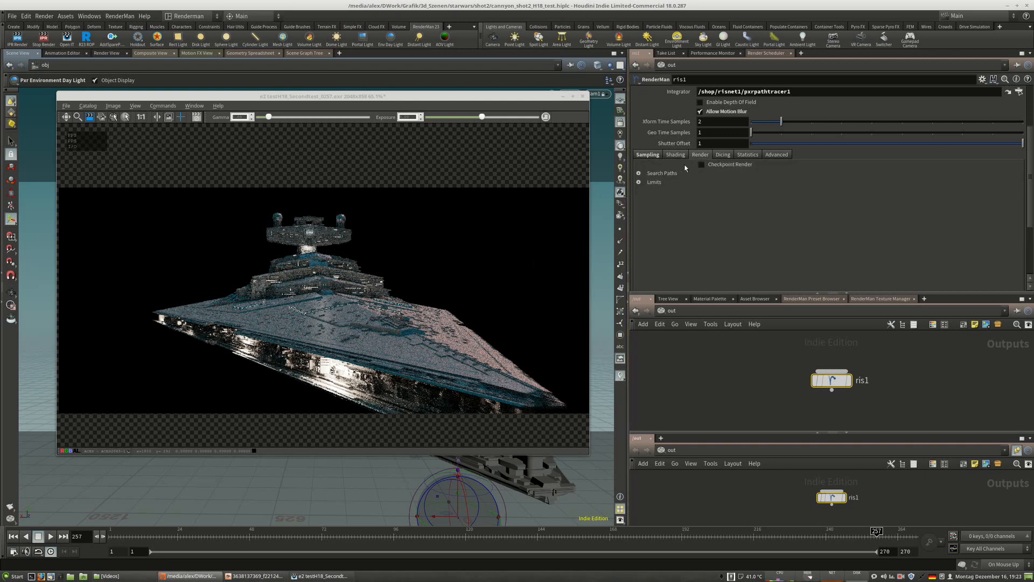
left_click(641, 182)
scroll(655, 177, "down", 5)
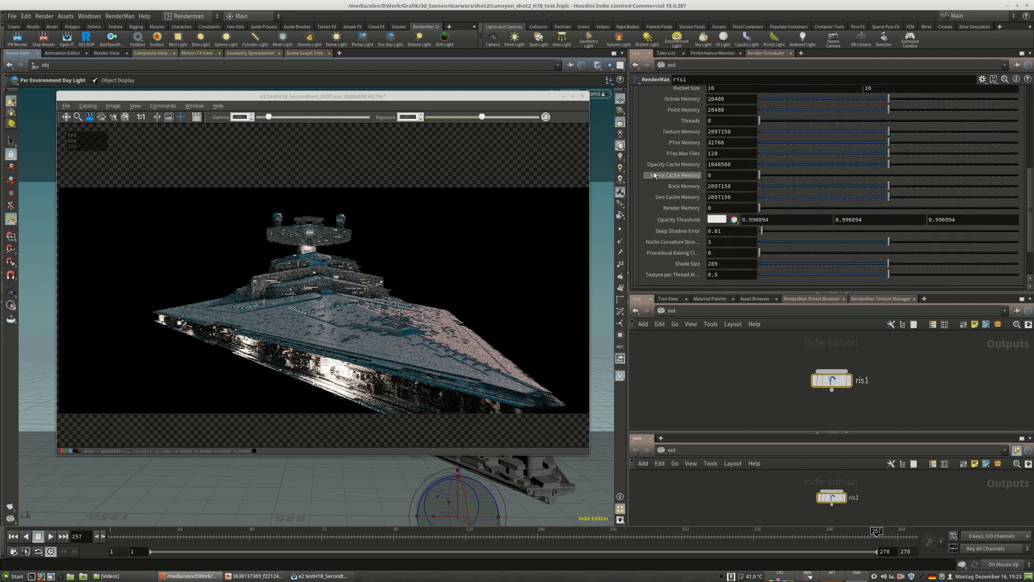
scroll(659, 184, "down", 2)
scroll(668, 238, "up", 3)
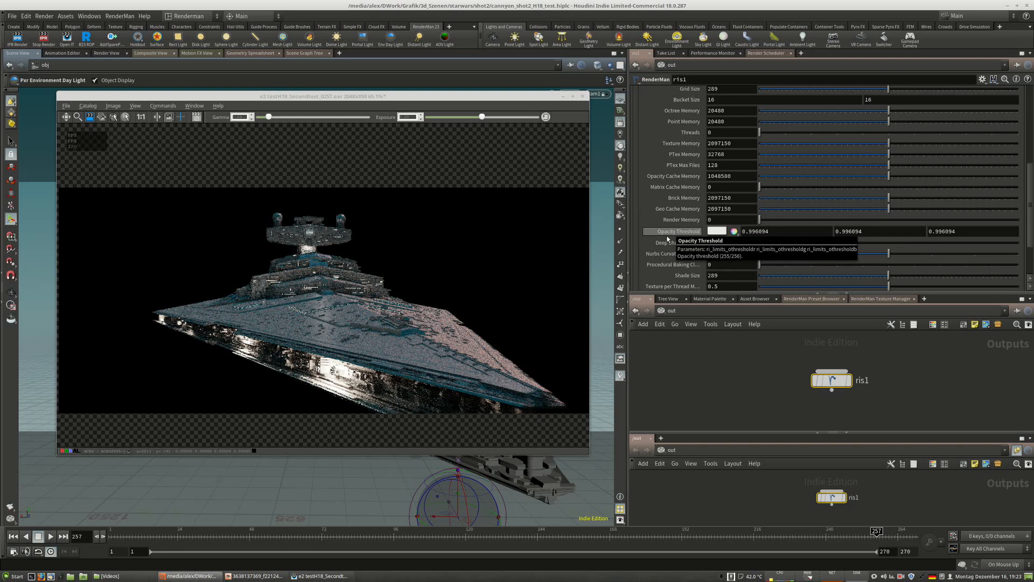
Try a Threads limit of 1 for ris1 and undo the change.
left_click(722, 132)
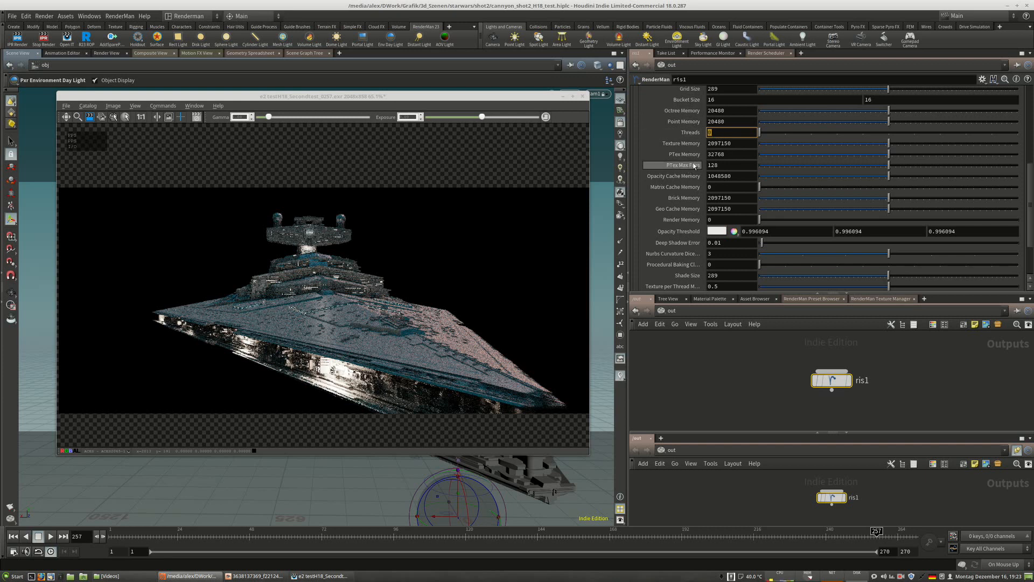
type("1")
key("Return")
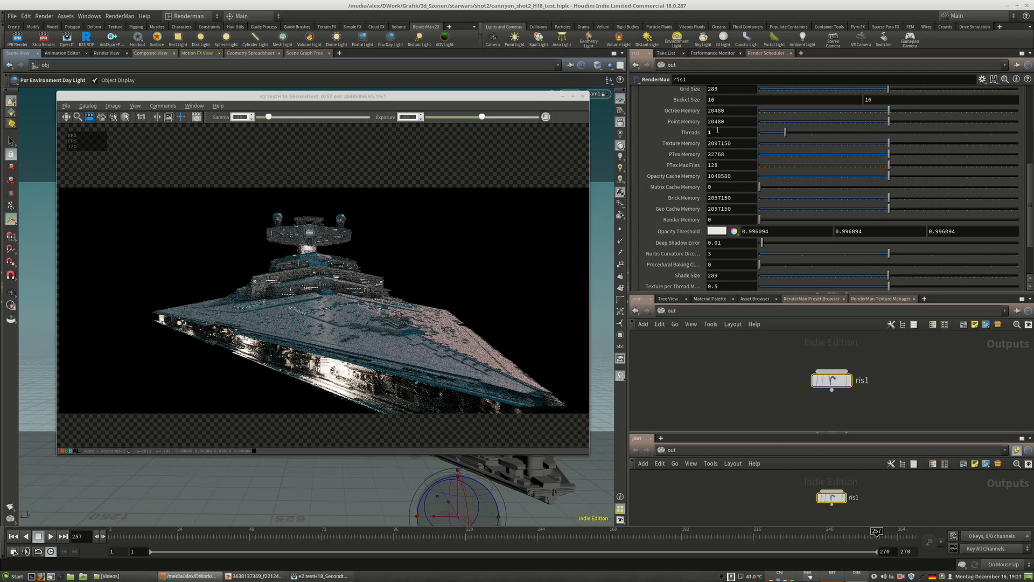
key("ctrl+z")
Try a Threads limit of 8 for ris1 and set it back to 0.
left_click_drag(715, 131, 537, 156)
type("8")
key("Return")
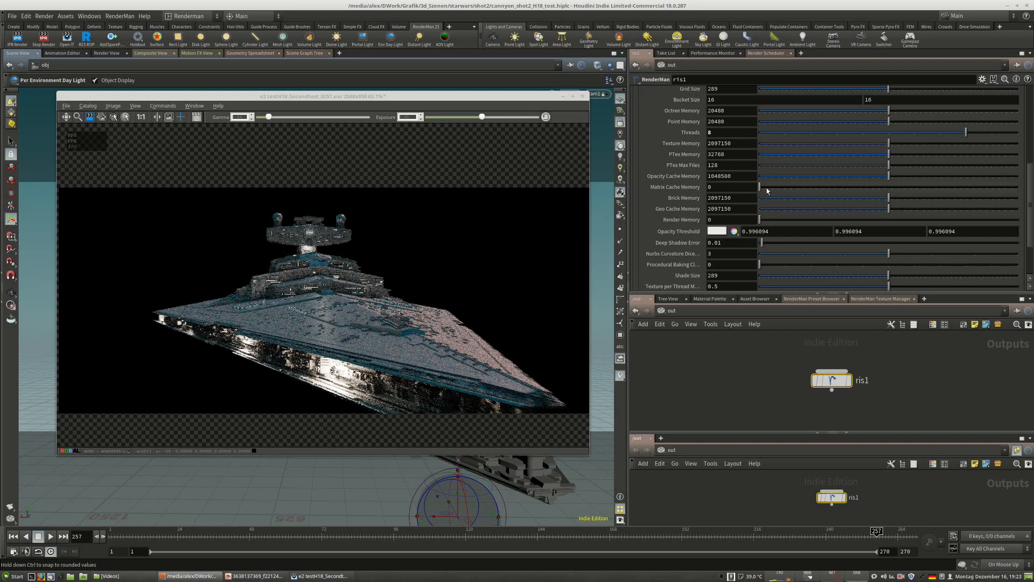
left_click(730, 132)
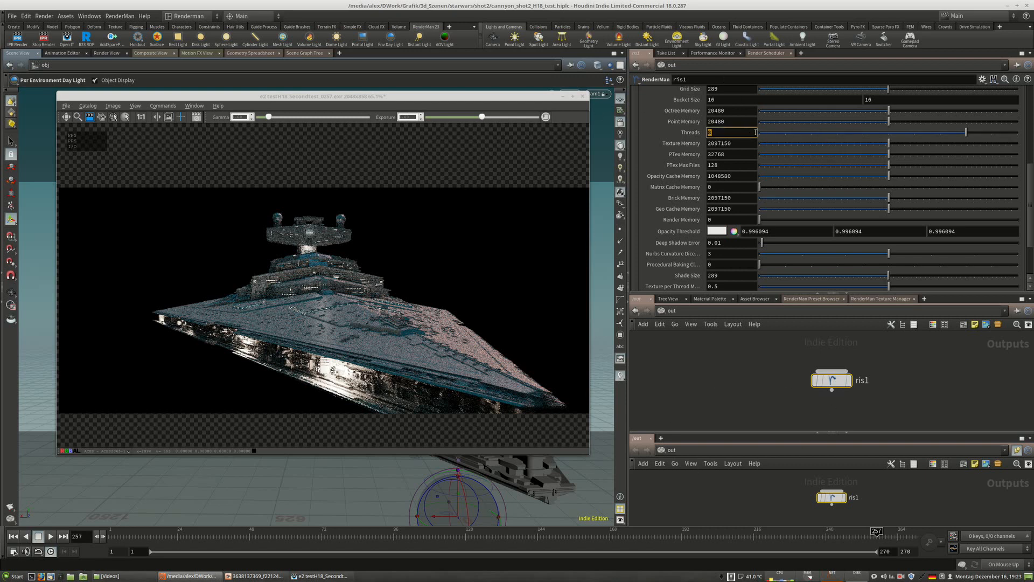
type("0")
key("Return")
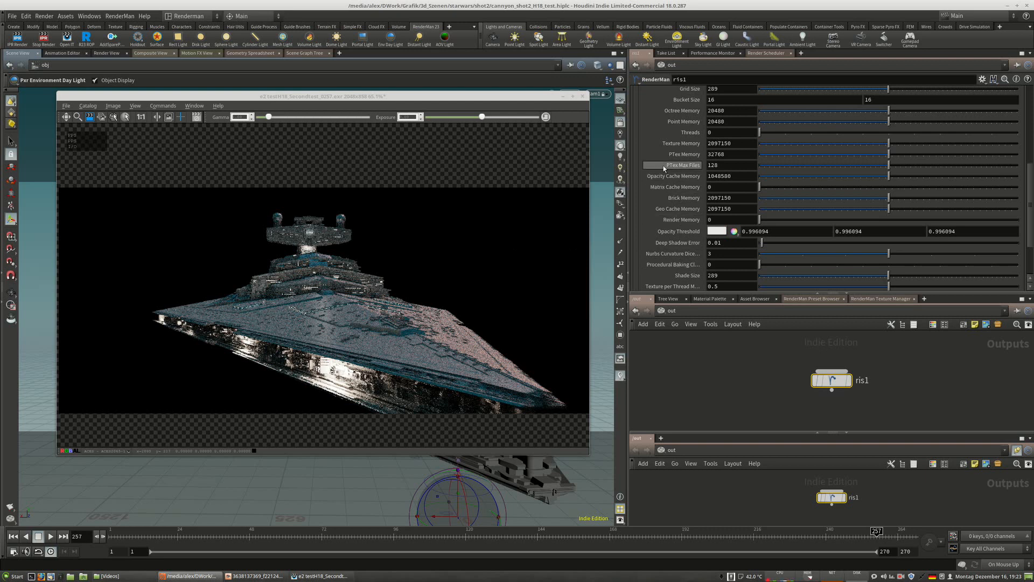
Look over the Geo Cache Memory, grid size and bucket size limits of ris1.
double_click(737, 209)
scroll(707, 178, "up", 3)
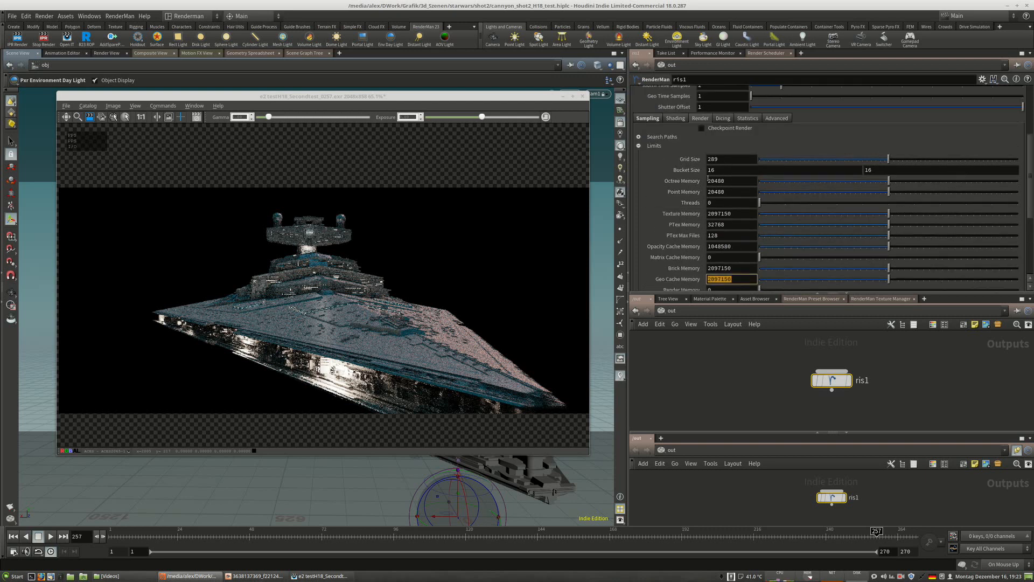
scroll(720, 192, "down", 1)
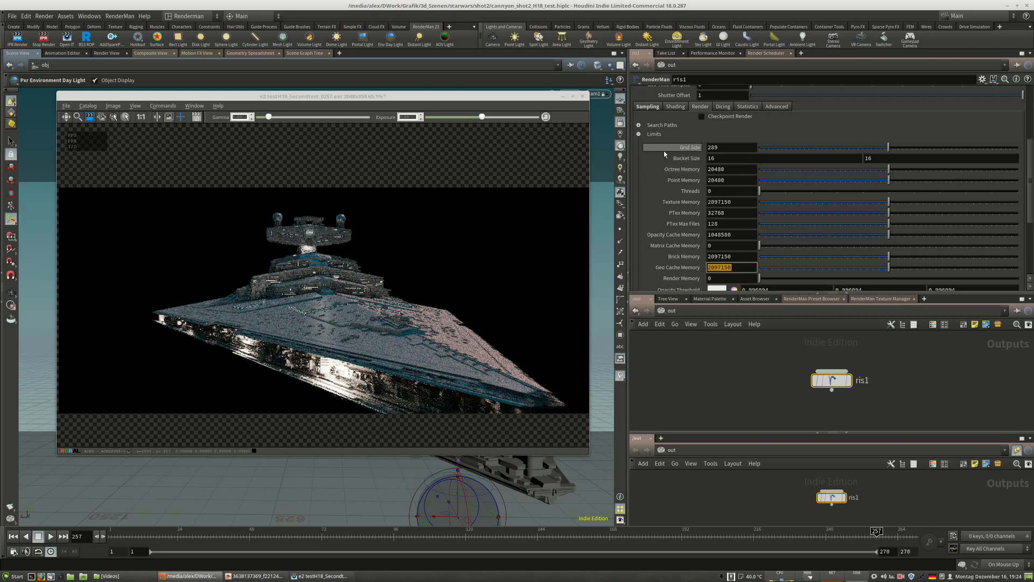
mouse_move(682, 153)
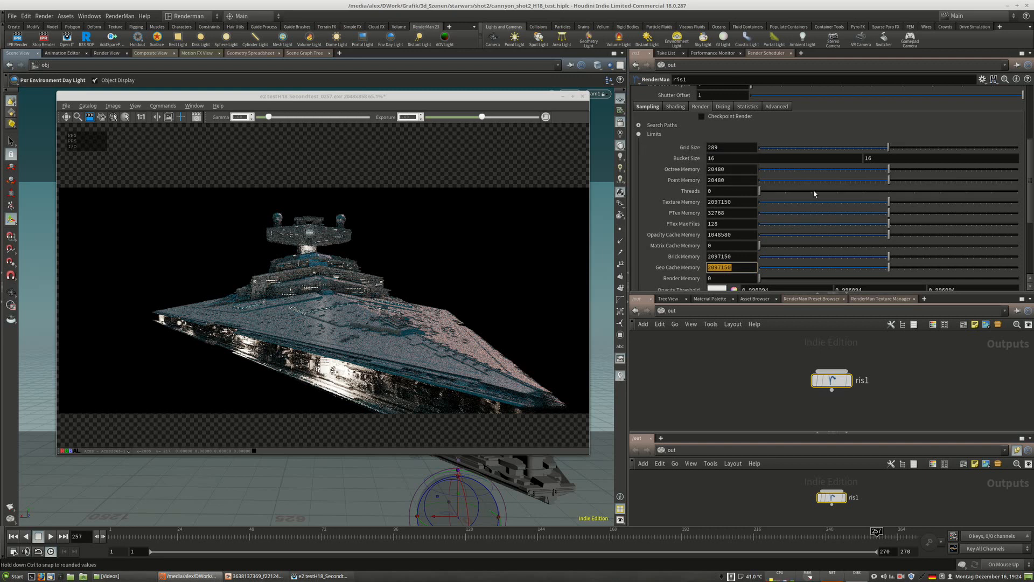
scroll(714, 178, "down", 1)
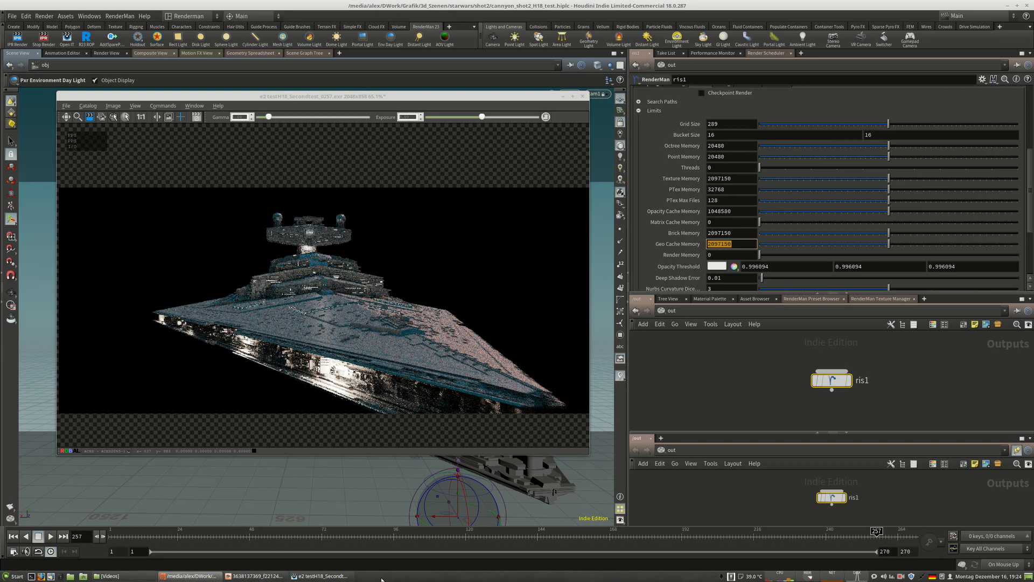
Switch to Google Chrome and open the bookmarked Pixar's RenderMan website.
left_click(14, 576)
type("go")
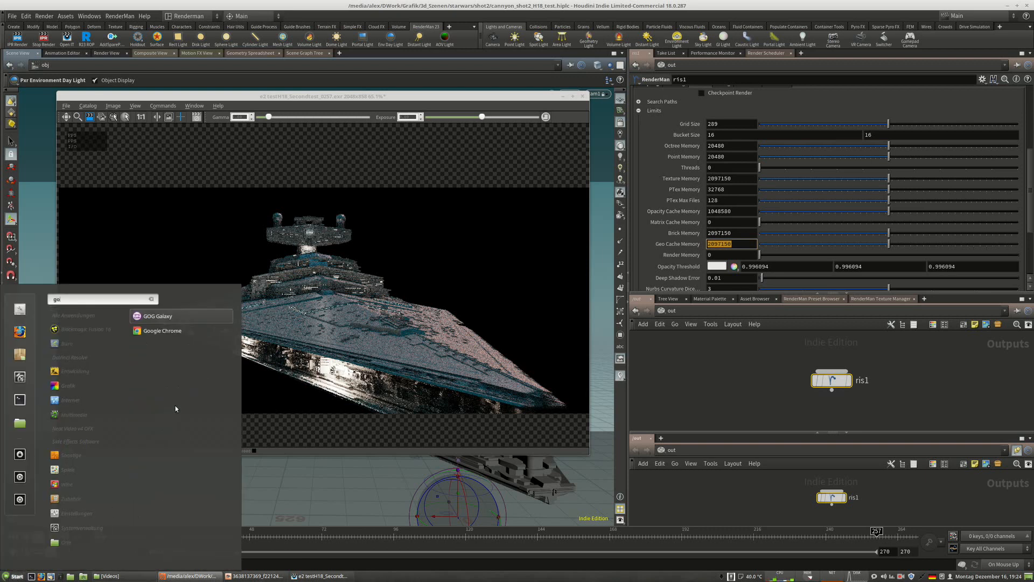
left_click(155, 335)
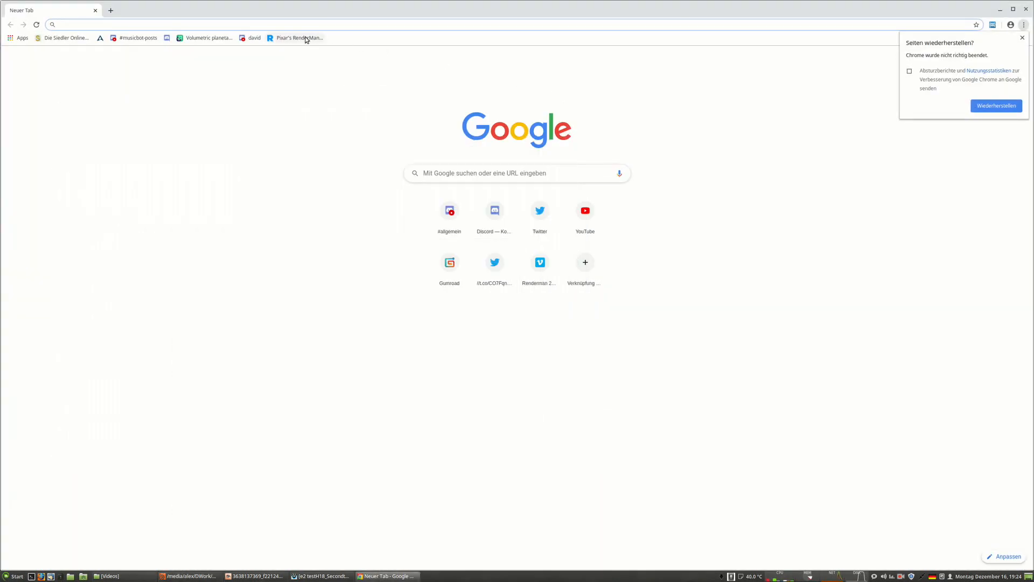
left_click(305, 39)
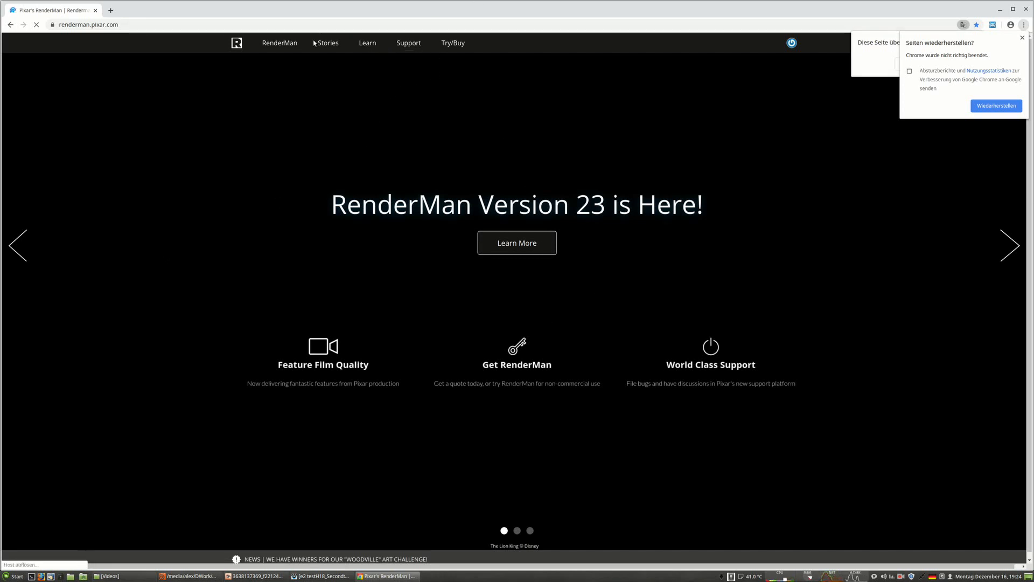
Open the RenderMan for Houdini forum from the site's Support page and look over its threads.
left_click(415, 47)
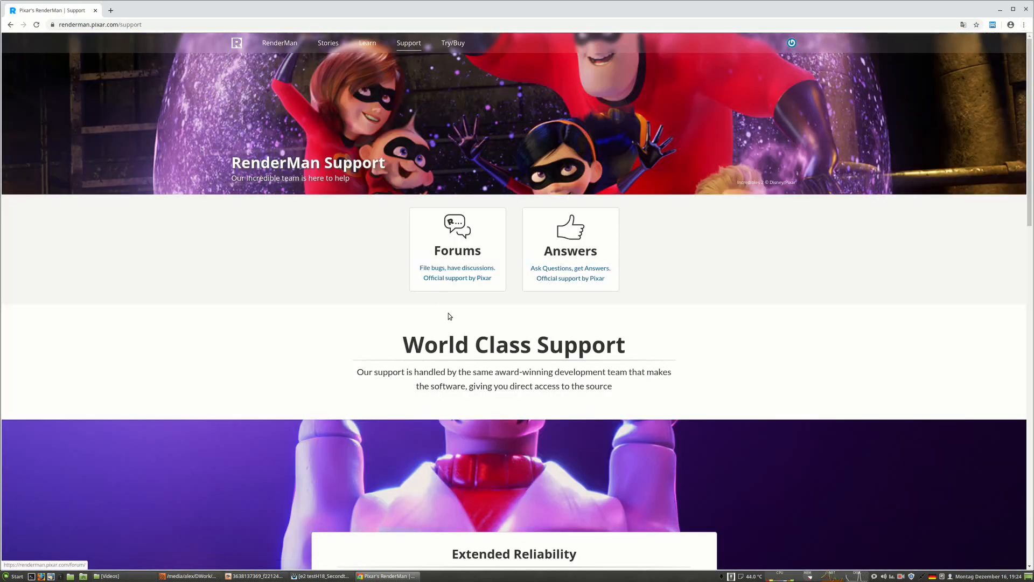
left_click(450, 233)
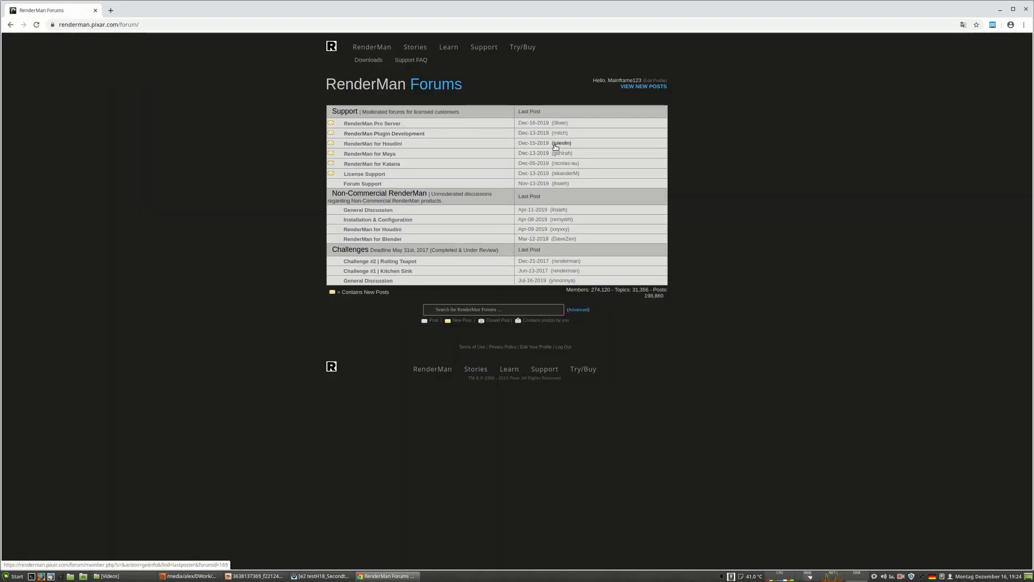
left_click(361, 145)
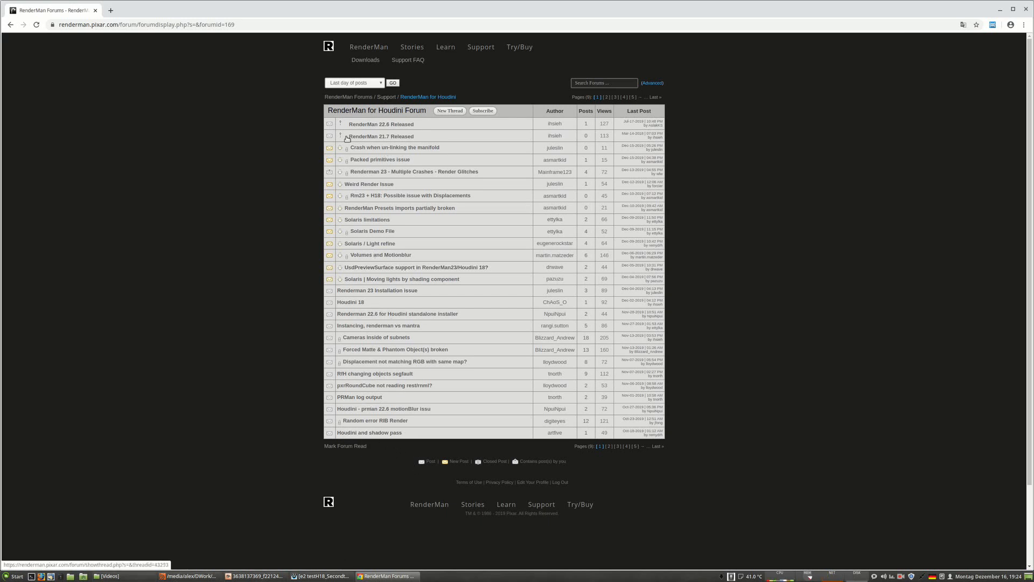
Go back to the Support page and look through the questions in the Answers section.
left_click(12, 25)
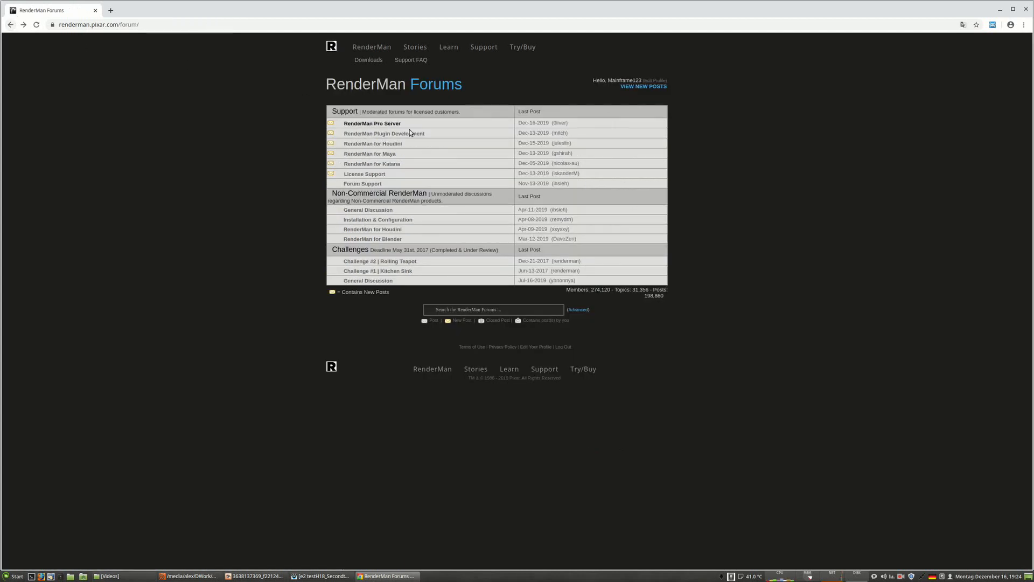
left_click(11, 25)
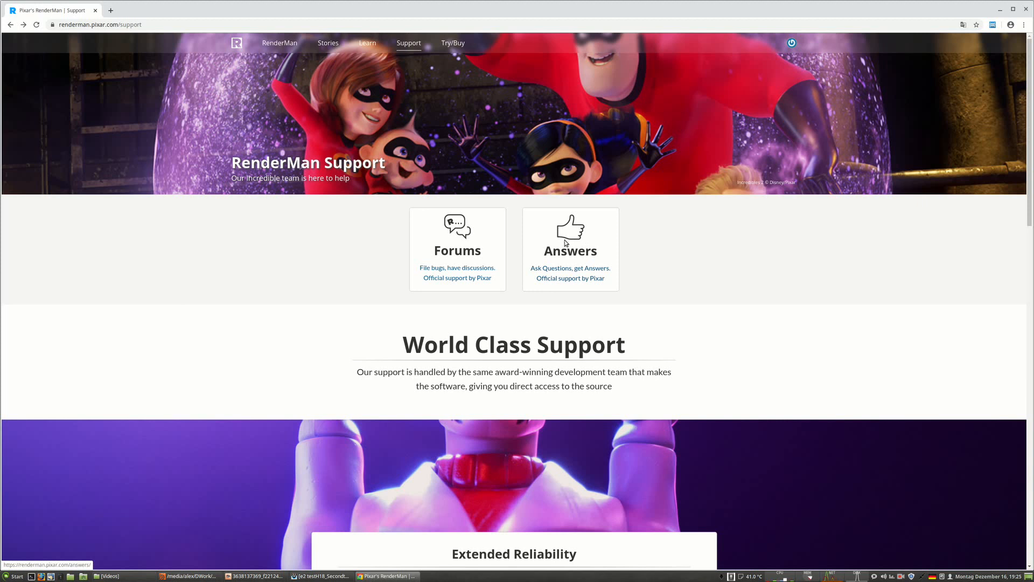
left_click(566, 243)
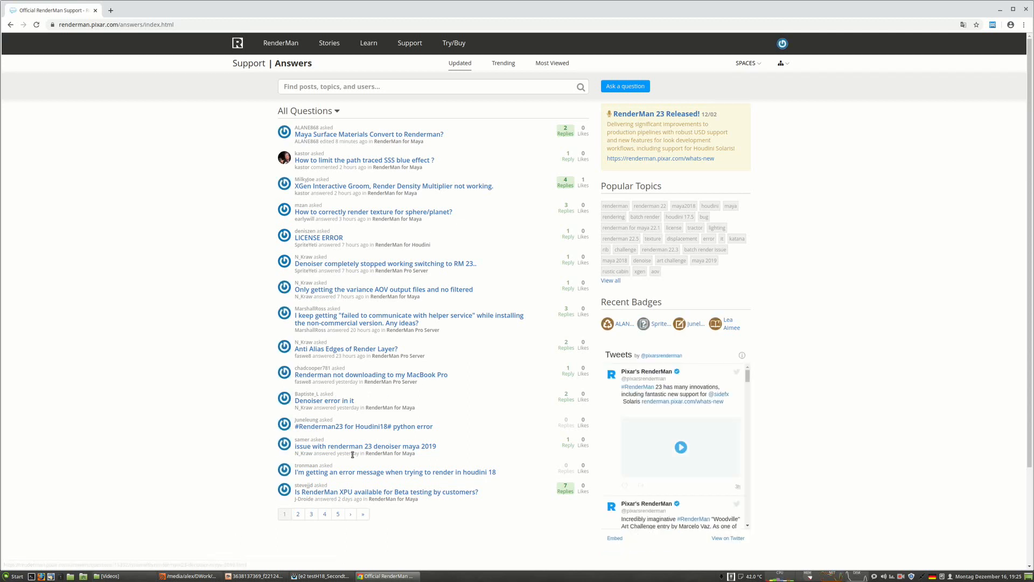
left_click(298, 515)
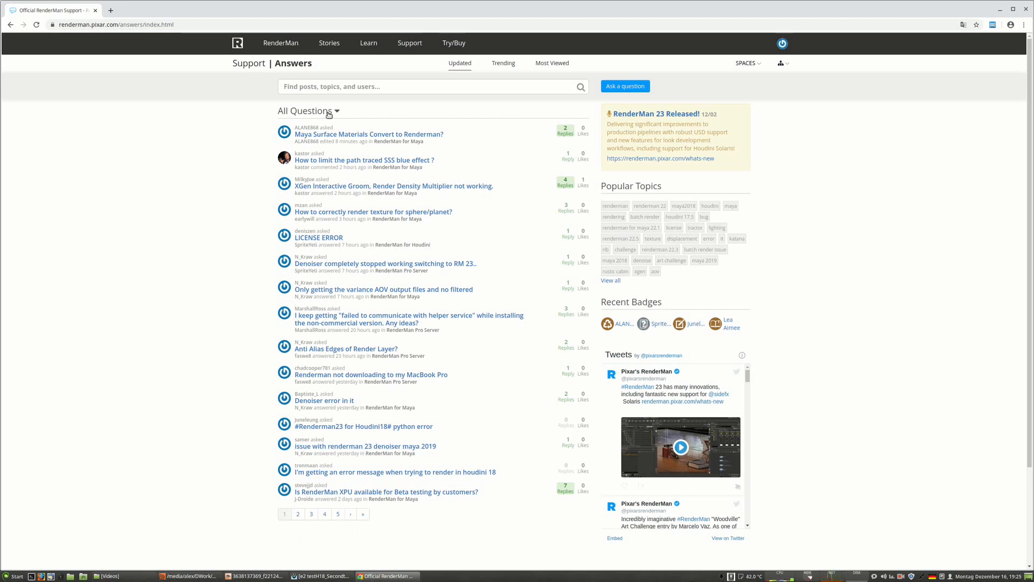
scroll(356, 500, "down", 1)
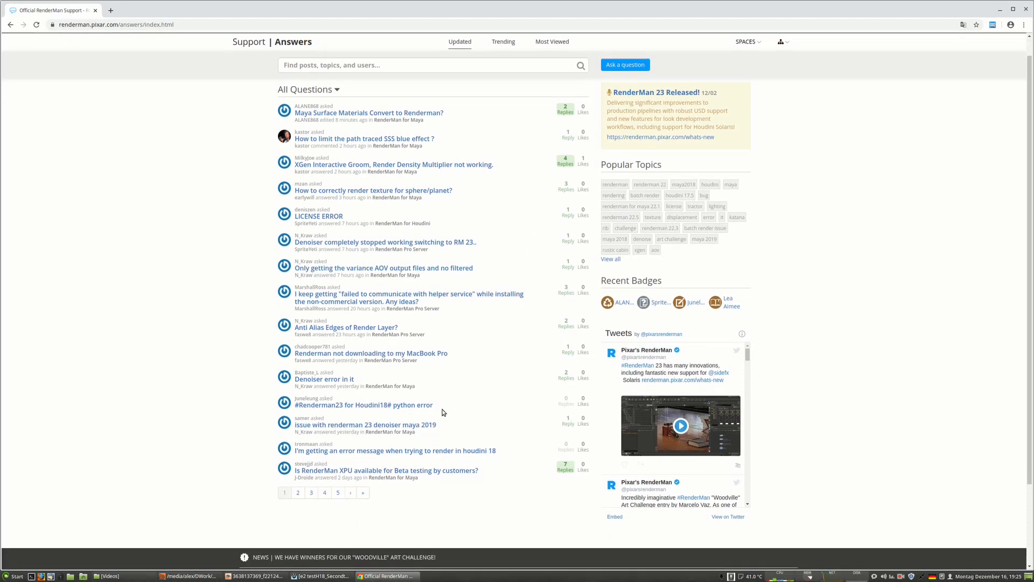
Leave Answers and revisit the thread list of the RenderMan for Houdini support forum.
left_click(9, 25)
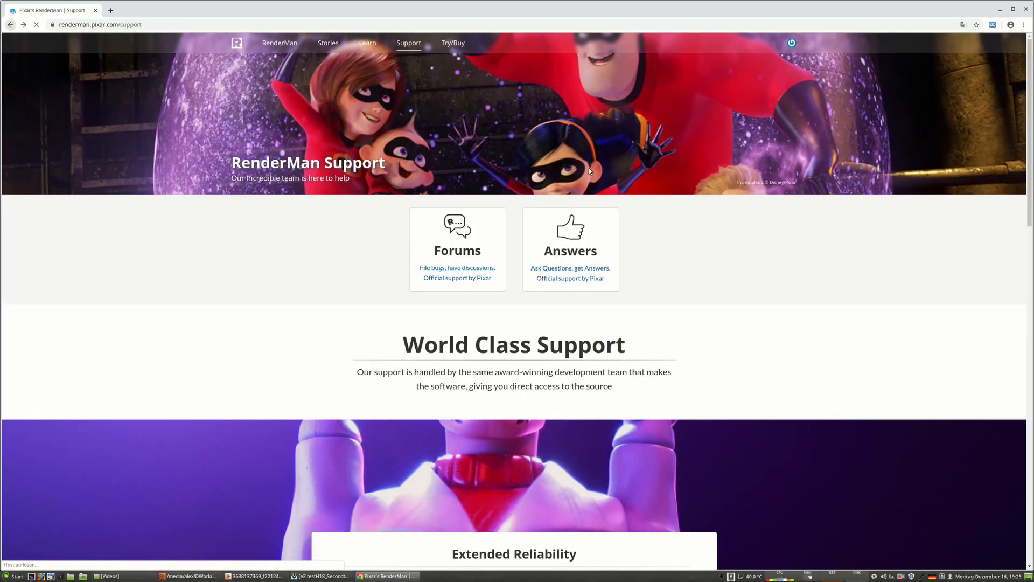
left_click(437, 245)
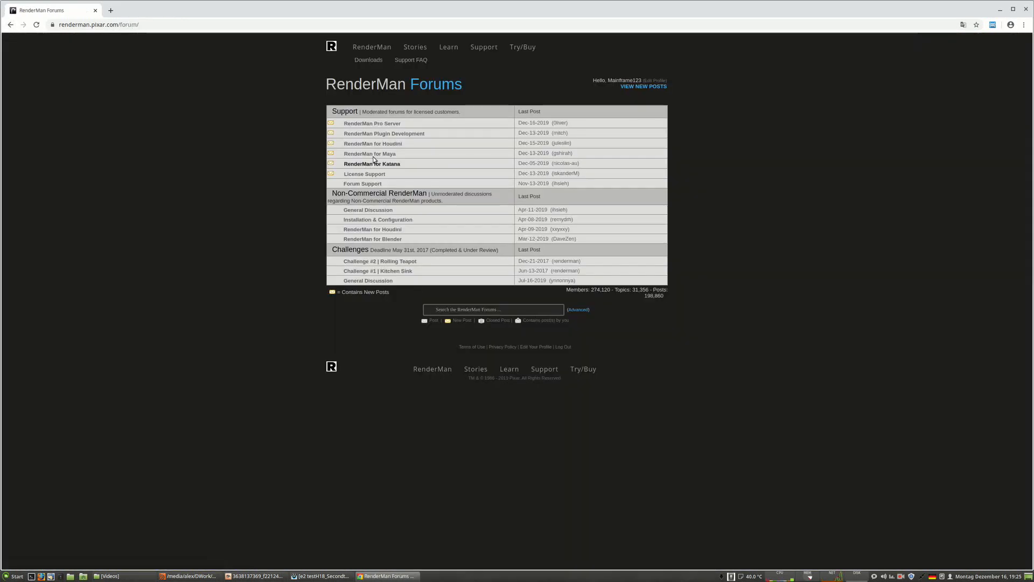
left_click(399, 143)
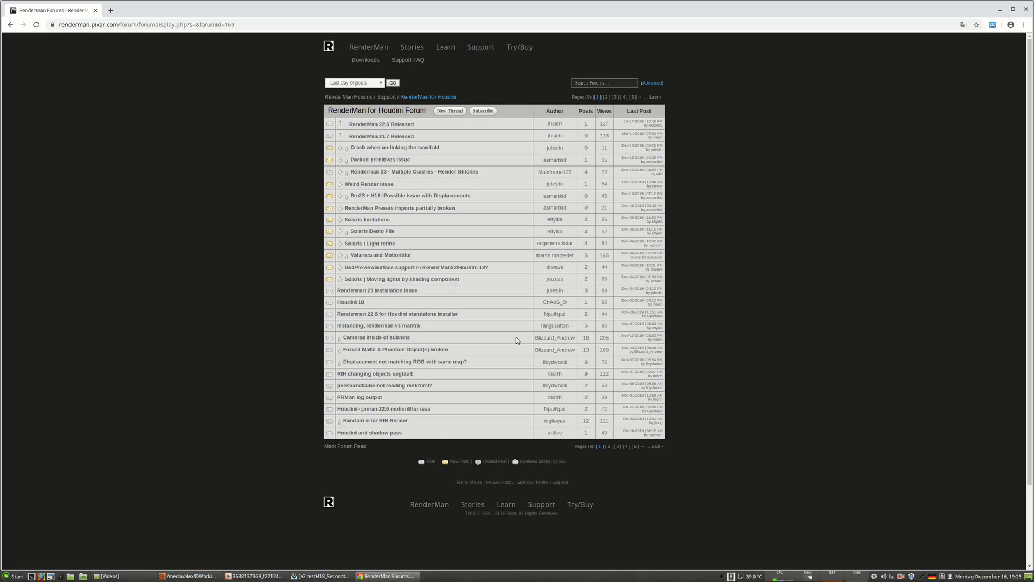
Return to the Support page and open the RenderMan 23 documentation through the Learn page.
left_click(13, 27)
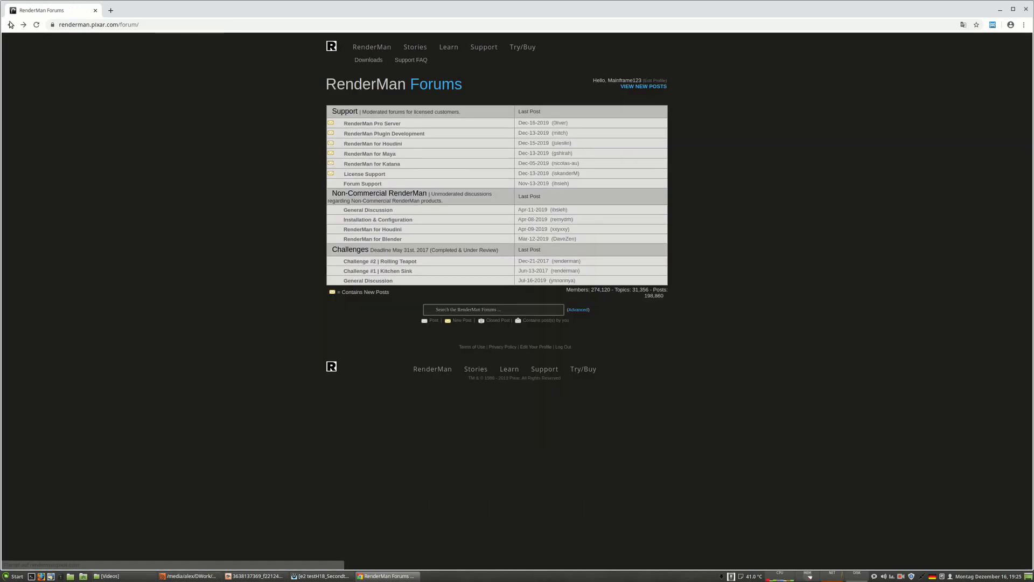
left_click(10, 25)
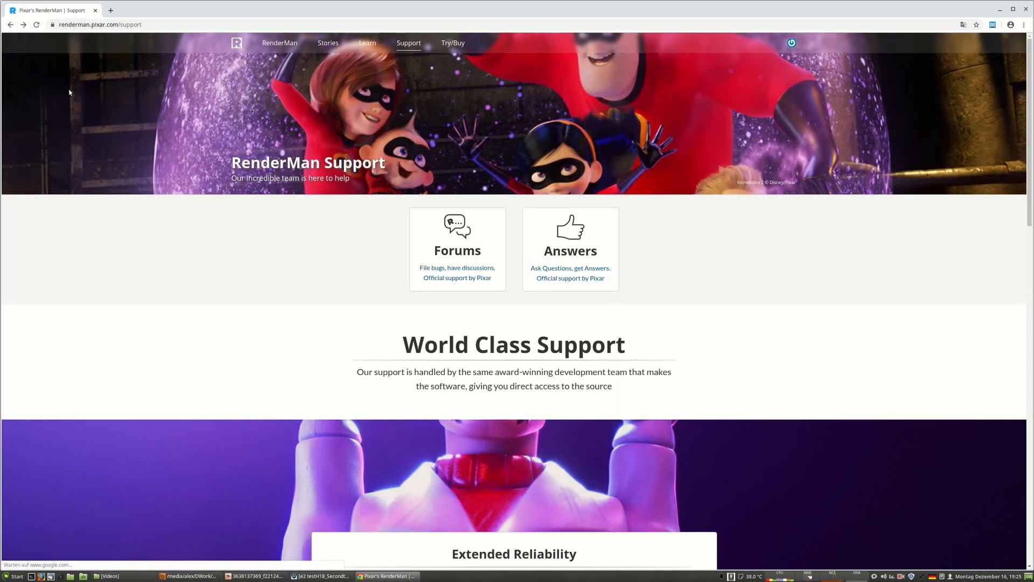
left_click(363, 47)
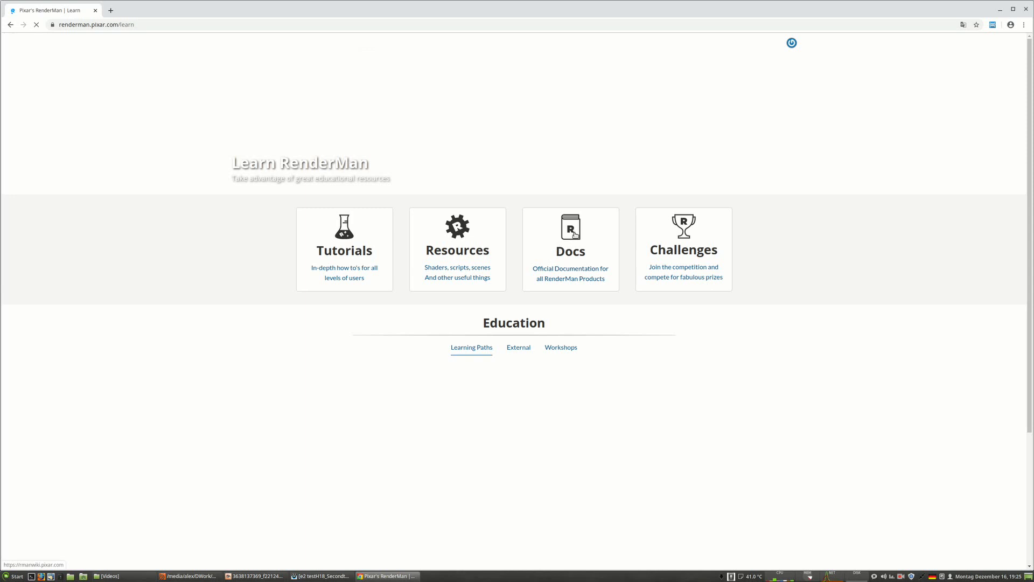
left_click(574, 284)
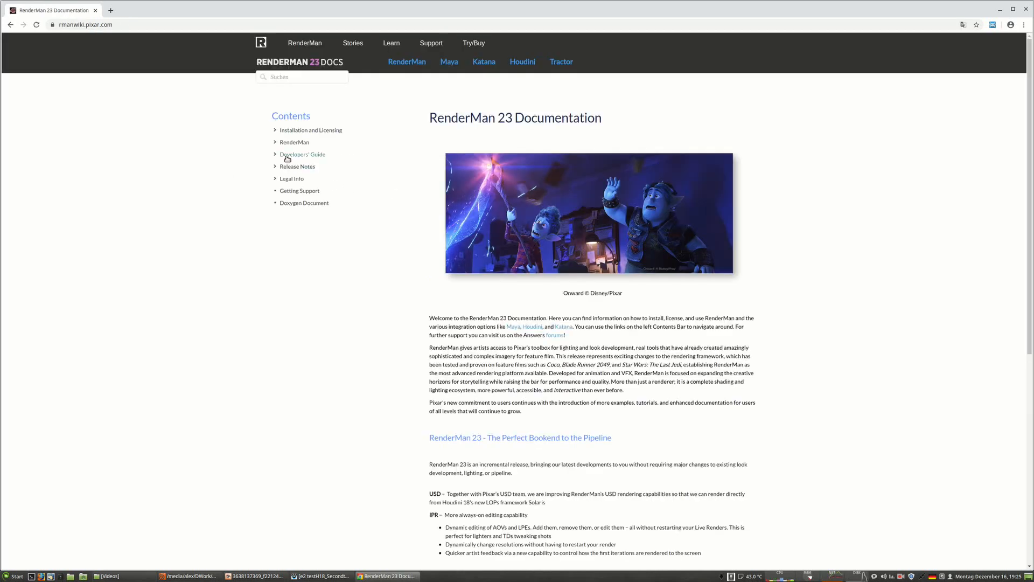
Expand the RenderMan contents, view its Rendering and Integrators topics, and collapse both topic lists again.
left_click(278, 143)
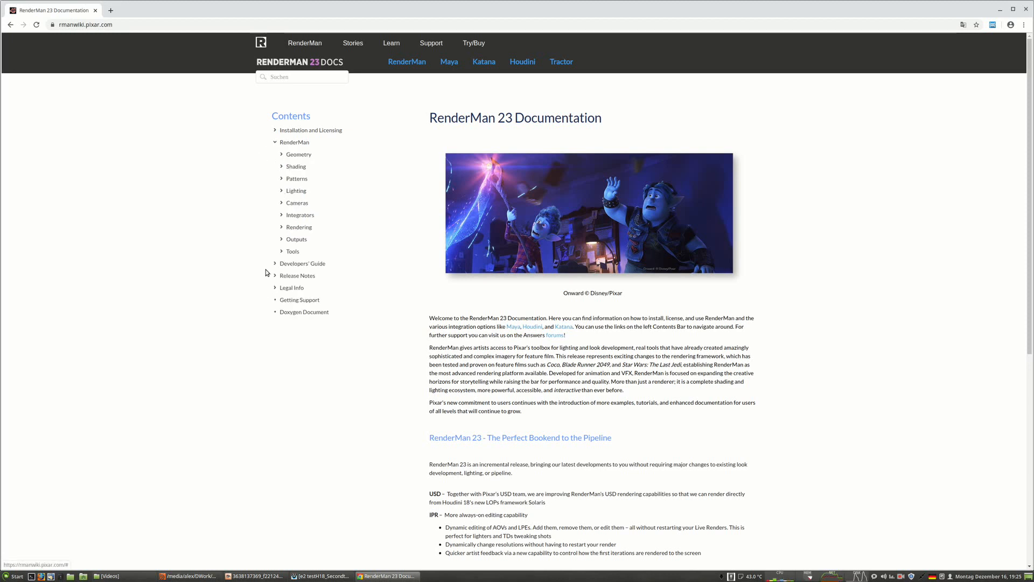
left_click(281, 227)
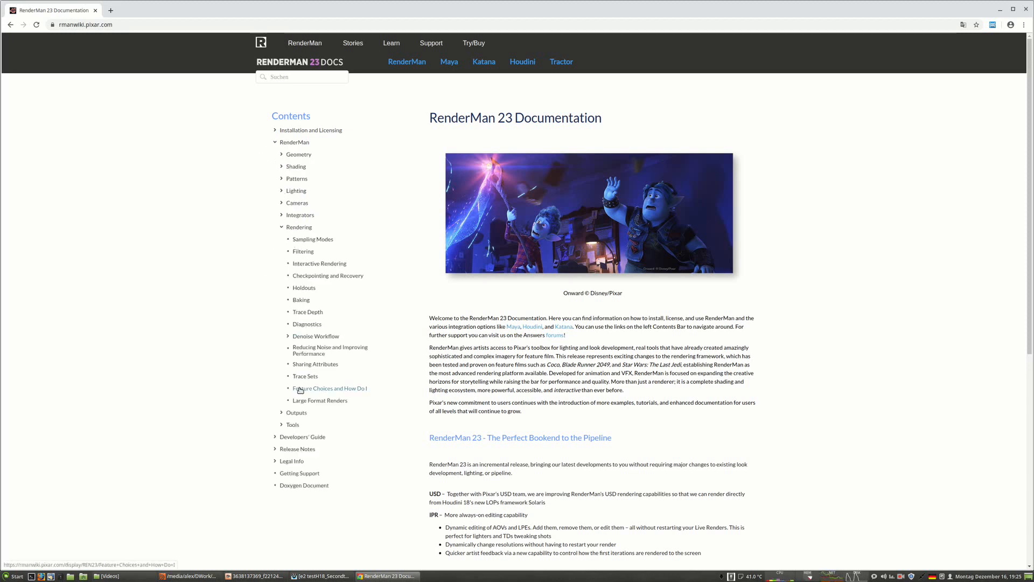
left_click(281, 216)
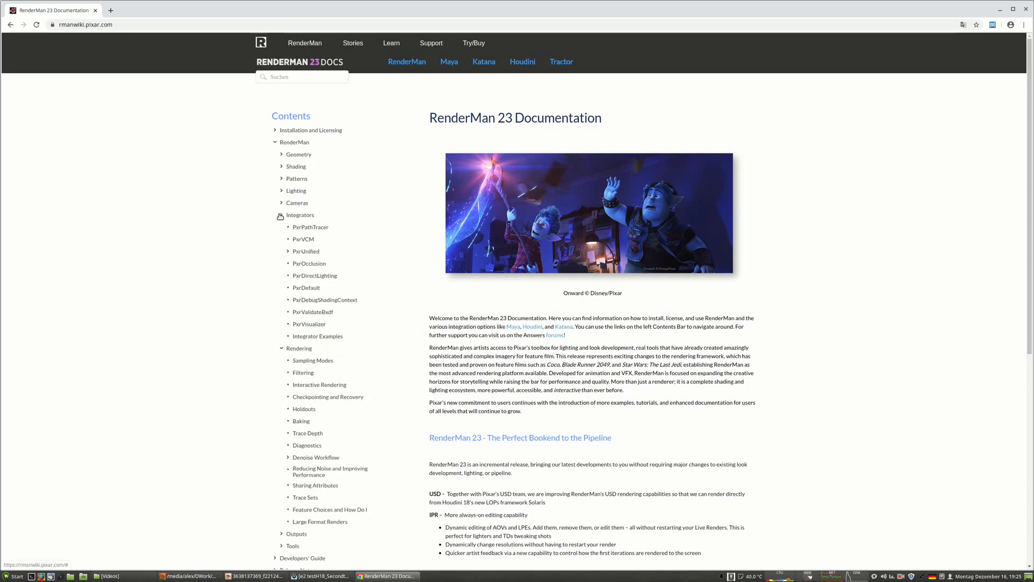
left_click(280, 215)
left_click(281, 227)
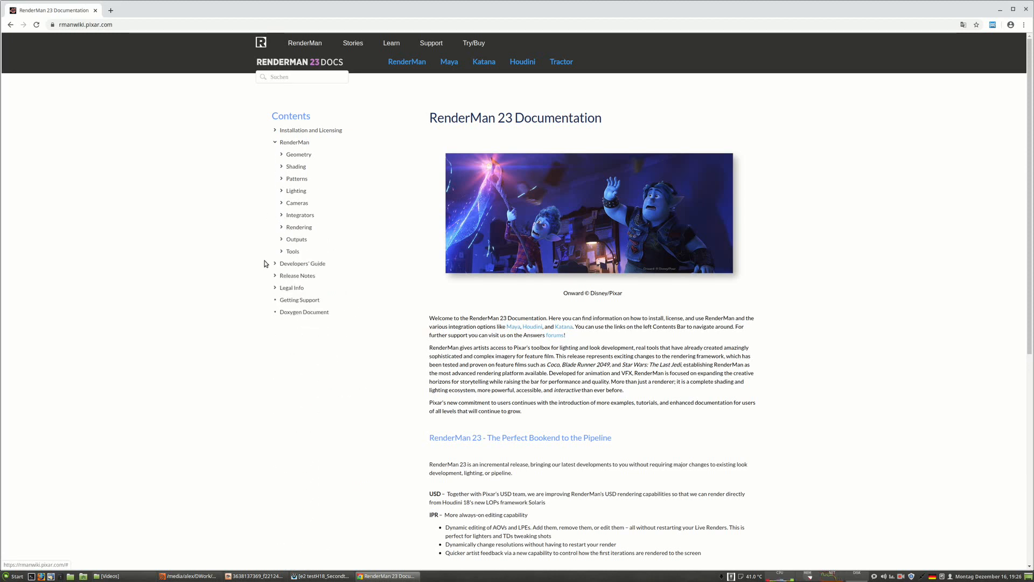
Open the Installing on Linux page under Installation and Licensing and read through the GUI-based installation instructions.
left_click(275, 131)
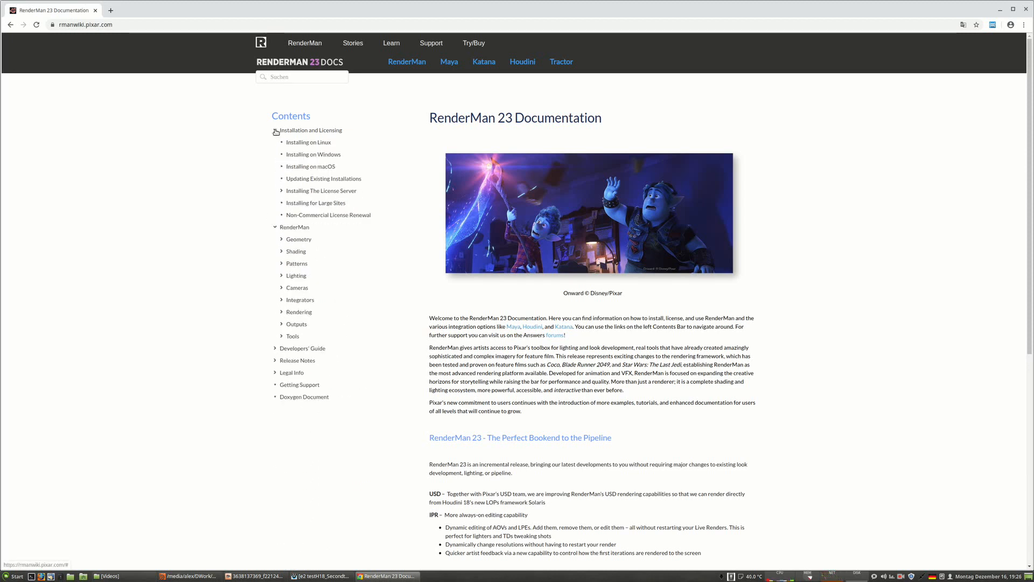
left_click(309, 142)
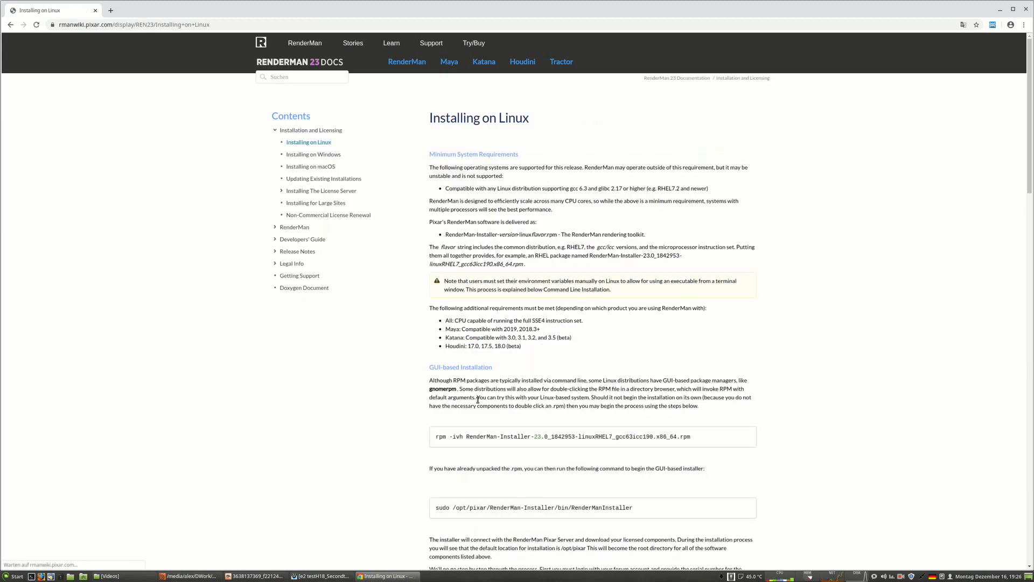
scroll(585, 354, "down", 2)
scroll(585, 354, "down", 5)
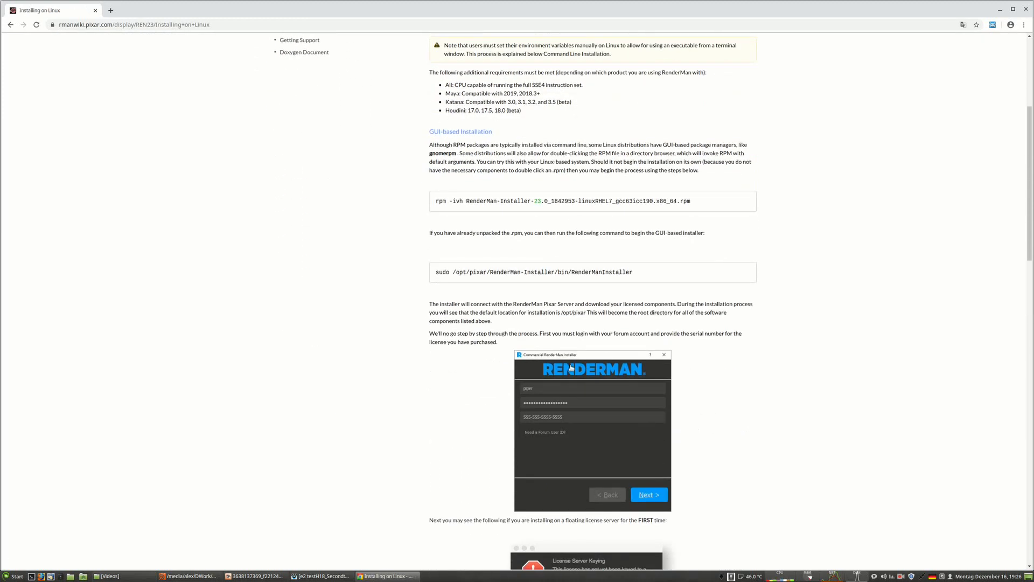
scroll(546, 498, "down", 3)
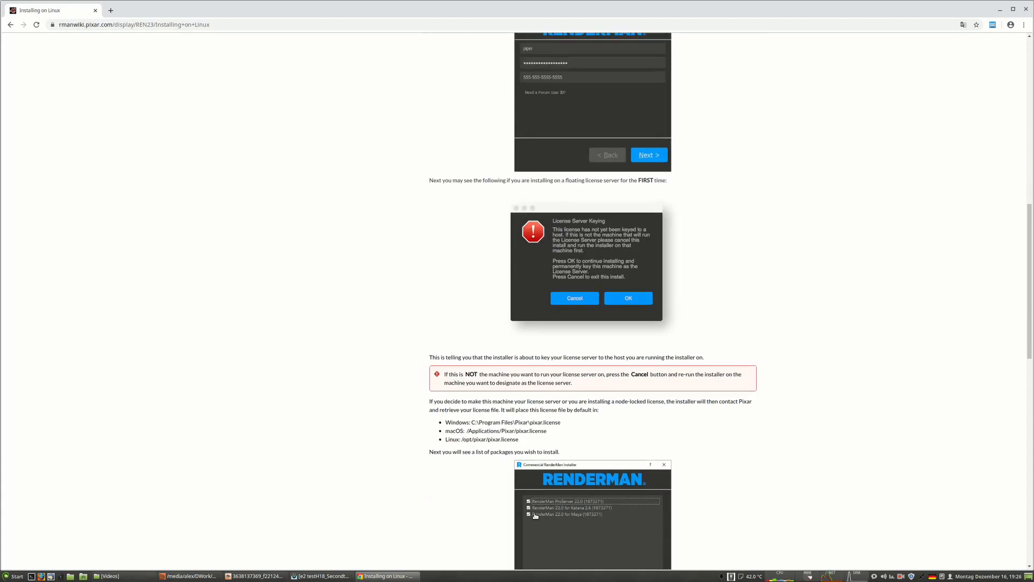
Highlight the command "sudo /opt/pixar/RenderMan-Installer/bin/RenderManInstaller" on the Linux installation page and return to the page's beginning.
scroll(555, 424, "up", 7)
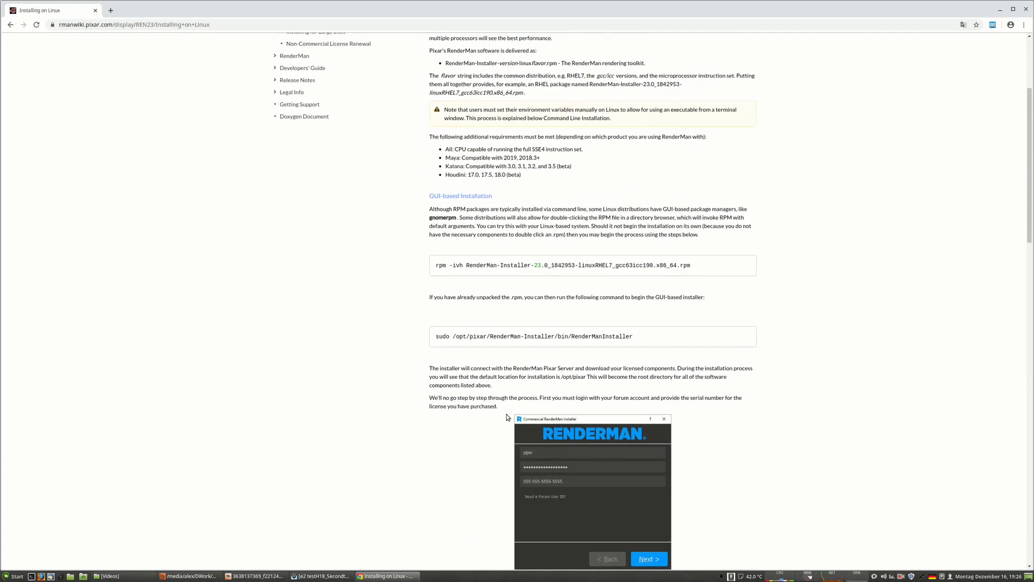
left_click_drag(661, 340, 433, 337)
scroll(393, 409, "up", 1)
scroll(392, 408, "up", 5)
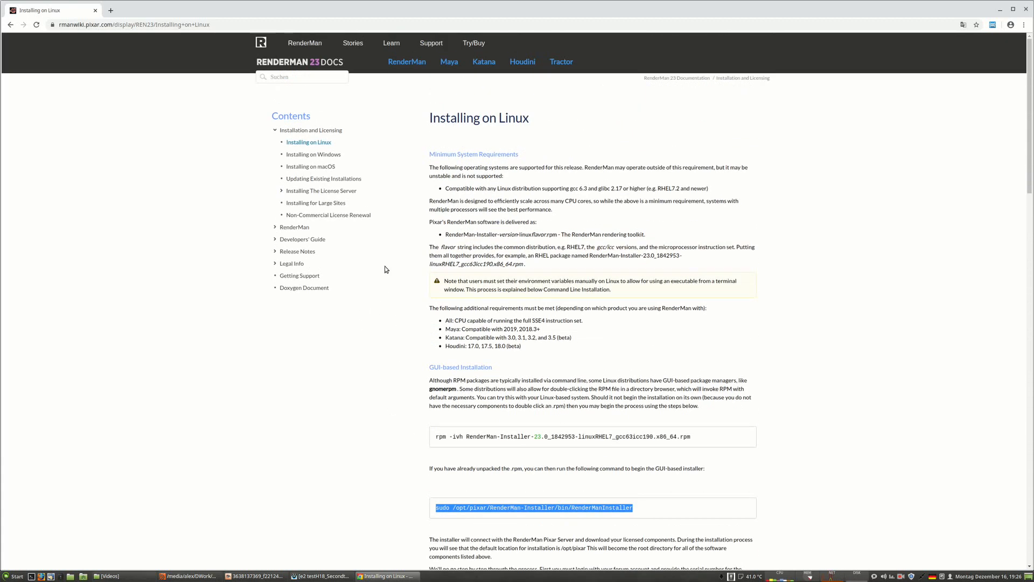
Collapse Installation and Licensing, open the Houdini documentation, and look at the Setup topics under Rendering.
left_click(275, 131)
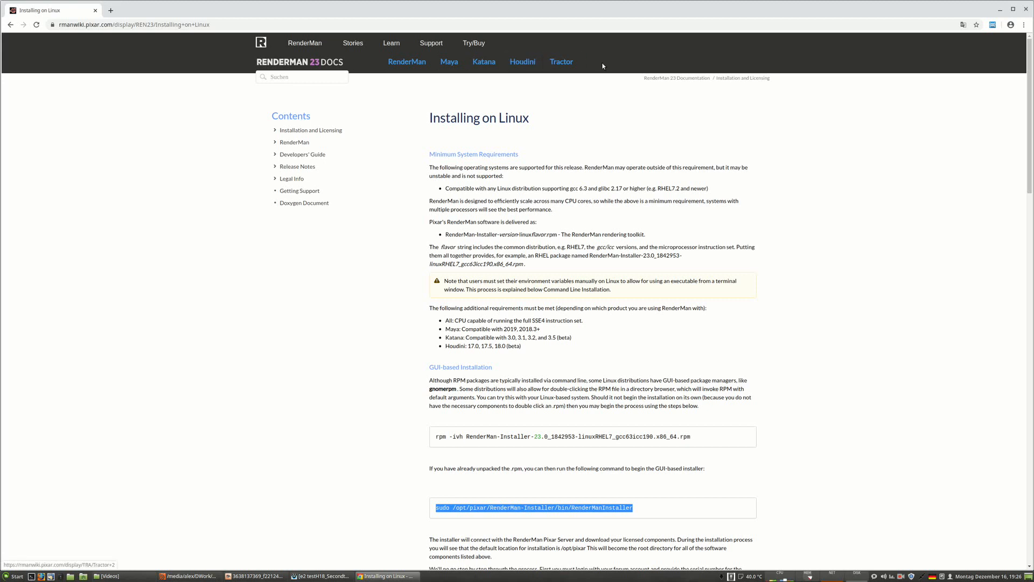
left_click(531, 63)
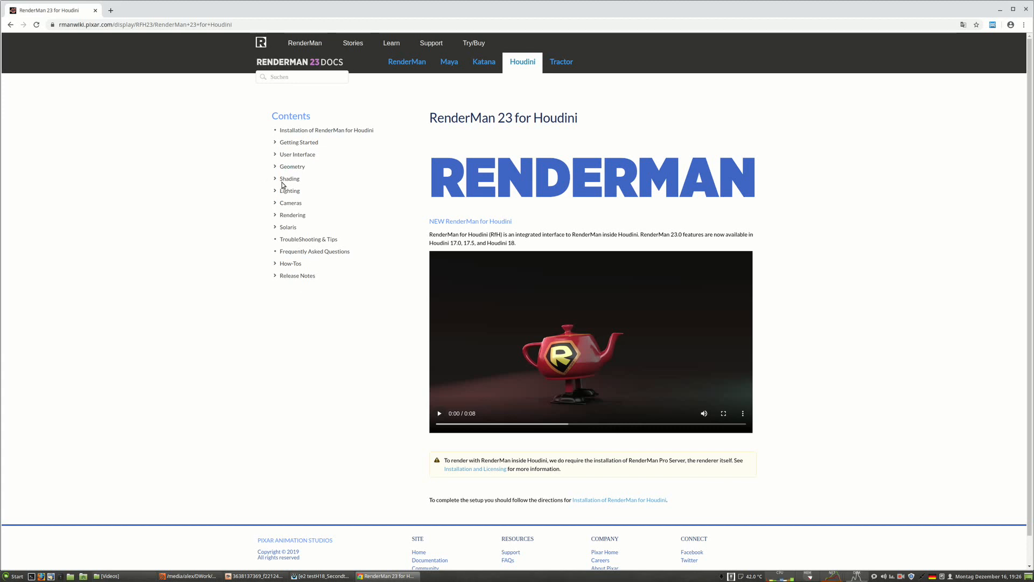
left_click(275, 215)
left_click(282, 228)
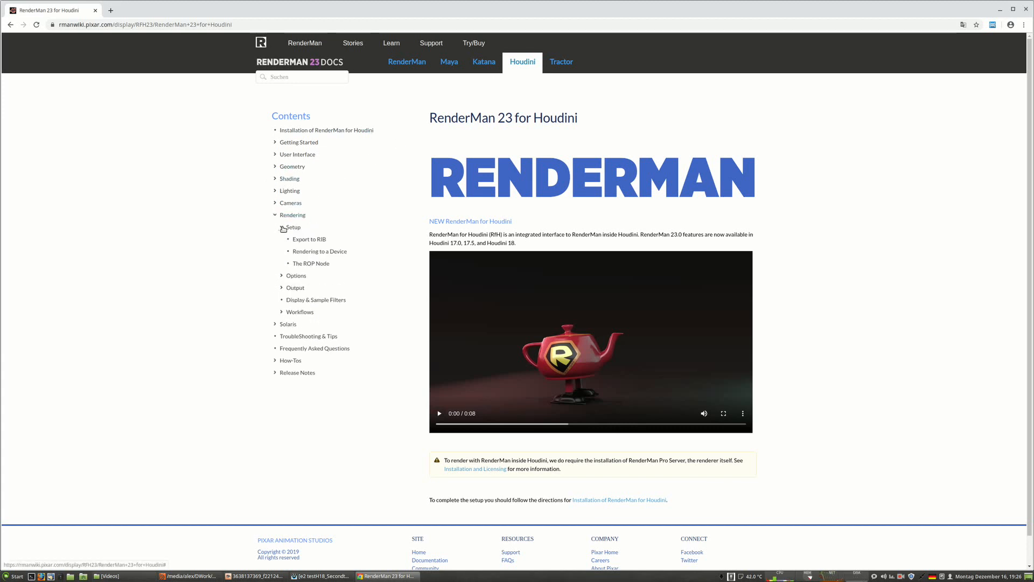
left_click(282, 227)
Open the Using Motion Blur page under Cameras in the RenderMan for Houdini documentation.
left_click(275, 203)
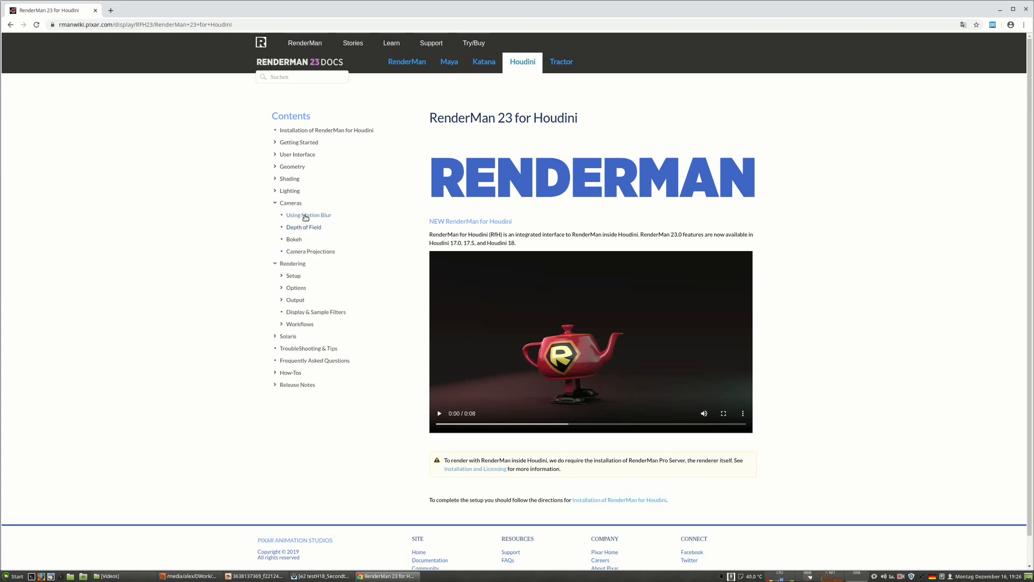
left_click(306, 215)
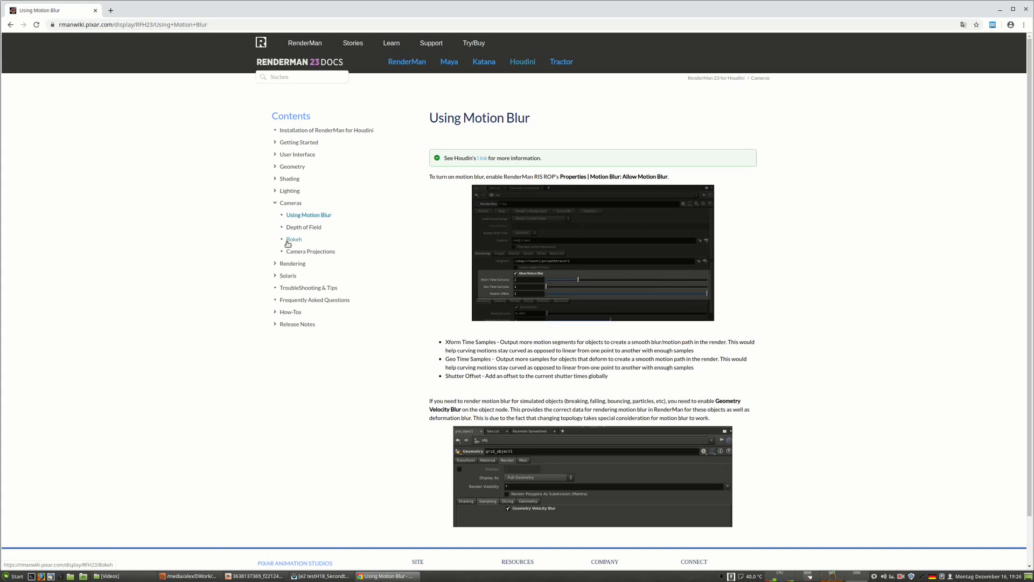
Read through the Using Motion Blur page down to the Geometry Velocity Blur example.
left_click_drag(239, 115, 744, 448)
left_click(221, 215)
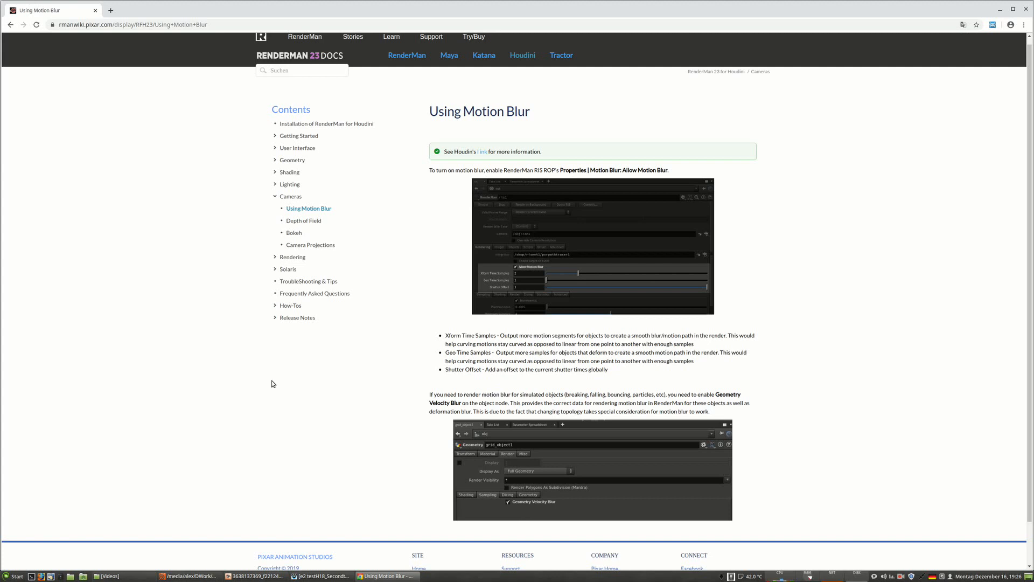
scroll(273, 384, "down", 2)
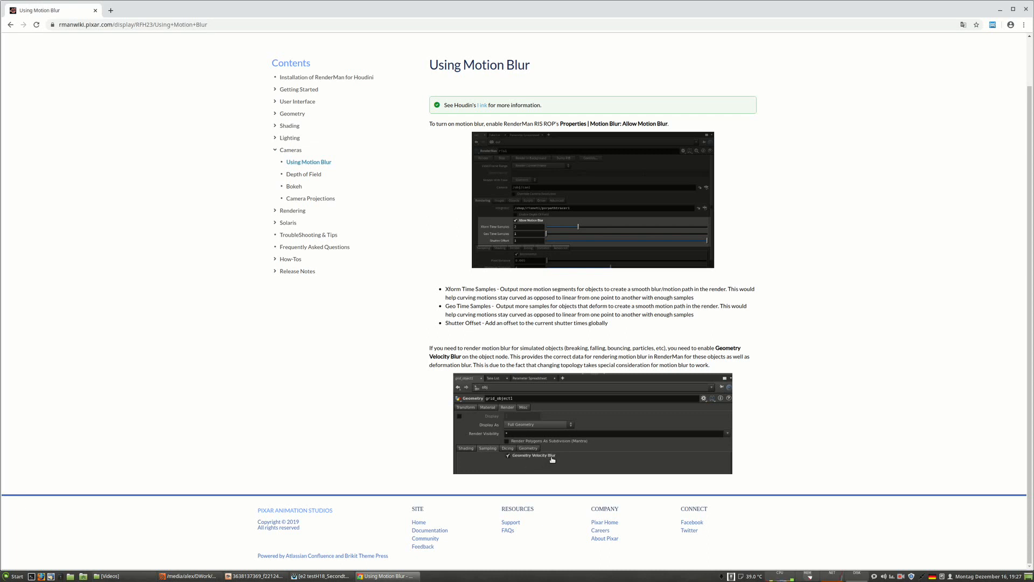
Switch to Houdini, show the obj network in place of the out network, and select the isd geometry node.
key("alt+Tab")
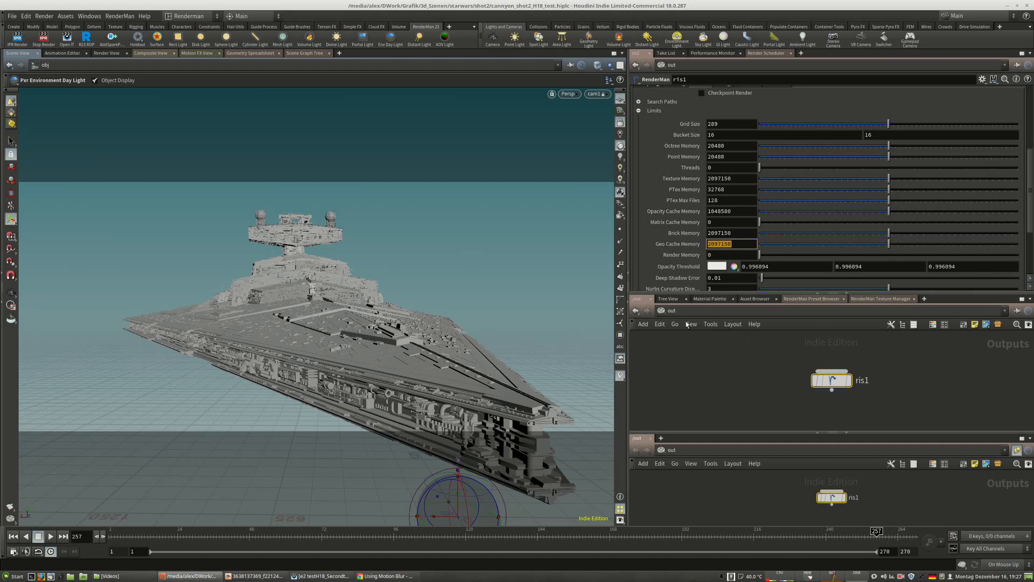
left_click(672, 311)
left_click(693, 352)
scroll(781, 408, "down", 4)
scroll(831, 359, "up", 3)
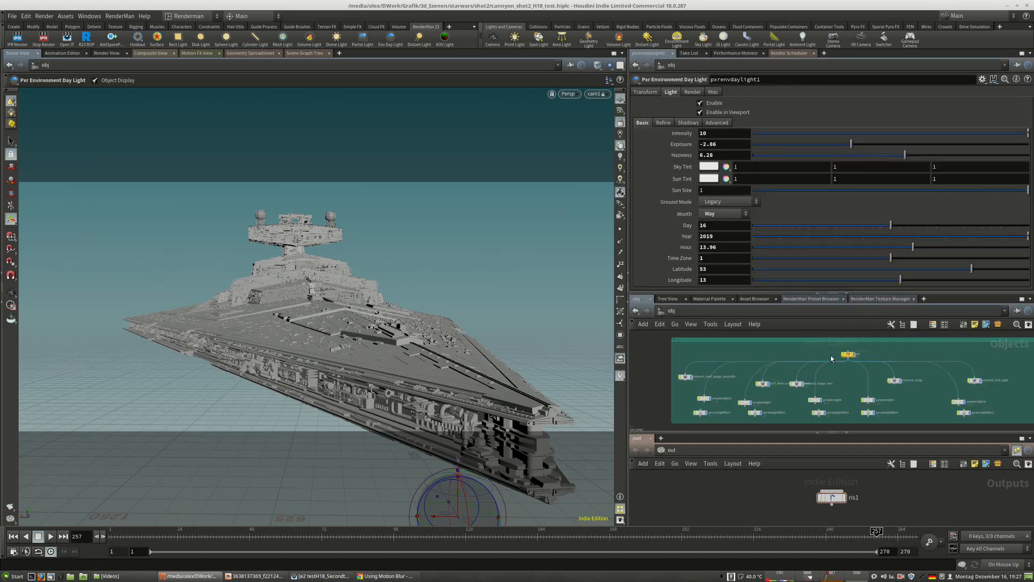
scroll(831, 359, "up", 2)
left_click(849, 353)
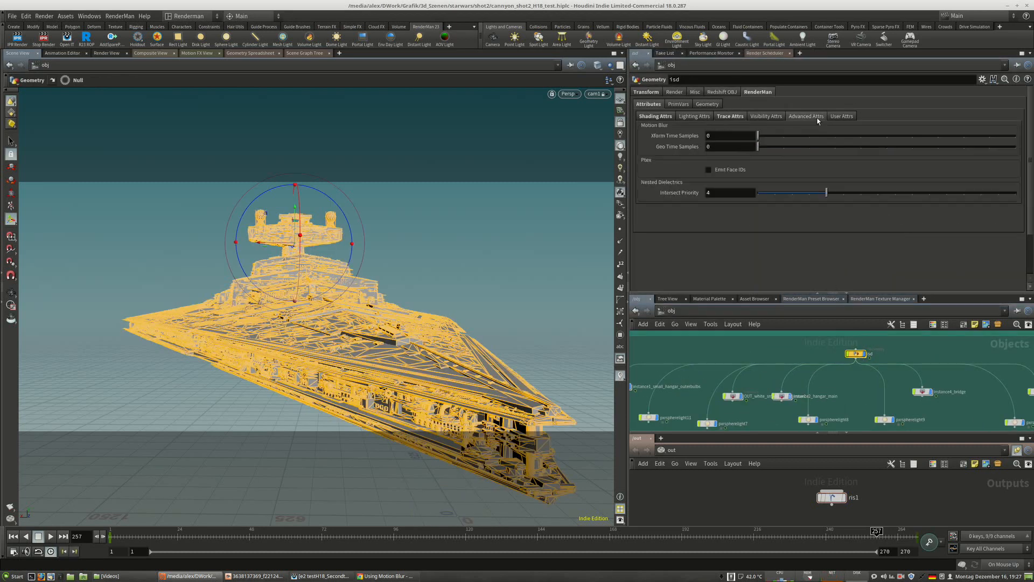
Look through isd's RenderMan visibility, trace, lighting and shading attributes for motion blur settings.
left_click(770, 117)
left_click(734, 118)
left_click(692, 118)
left_click(661, 117)
Examine isd's Render settings for dicing, sampling and shading, including the available Geometry Velocity Blur options.
left_click(673, 93)
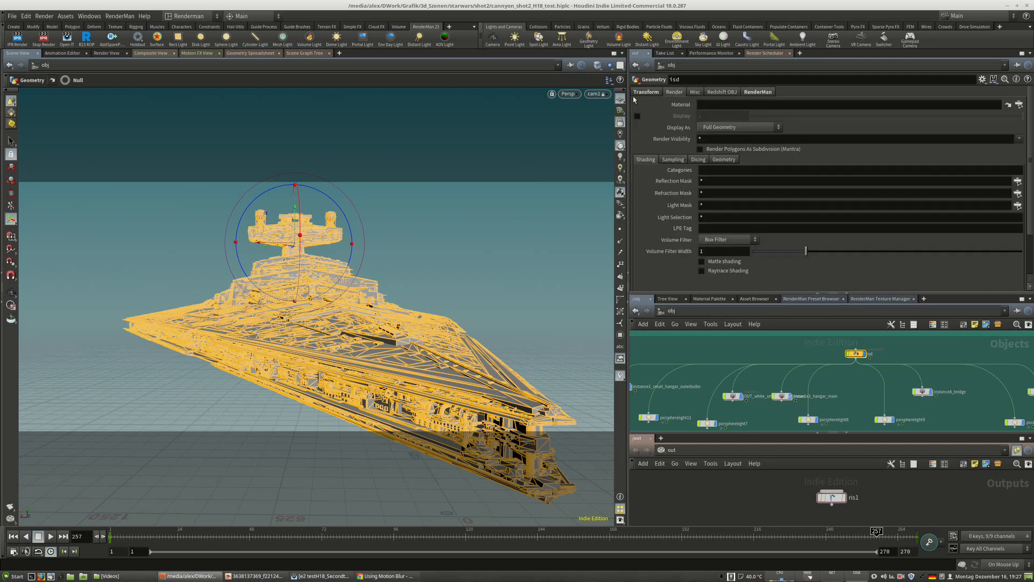
left_click(697, 160)
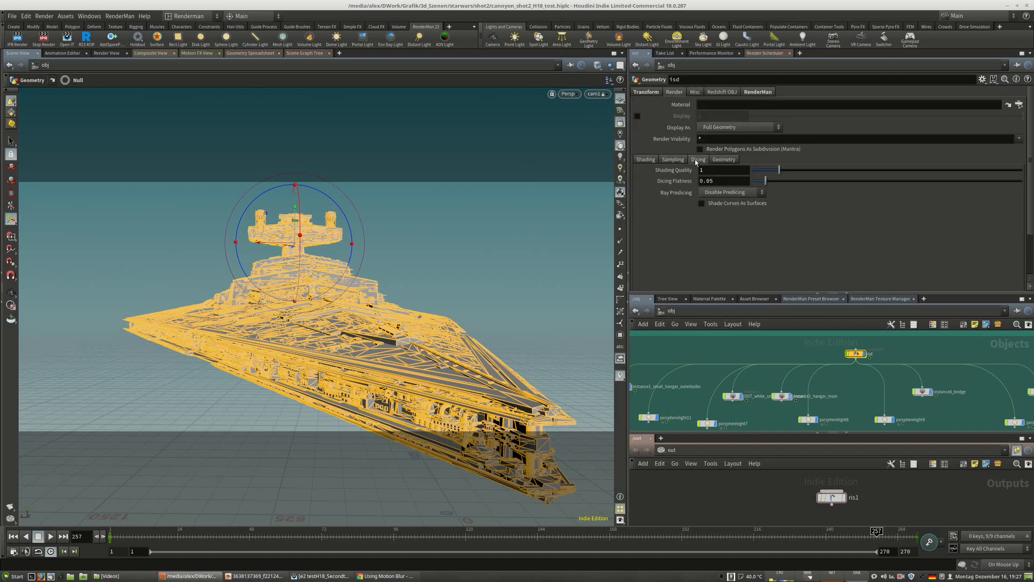
left_click(673, 160)
left_click(725, 170)
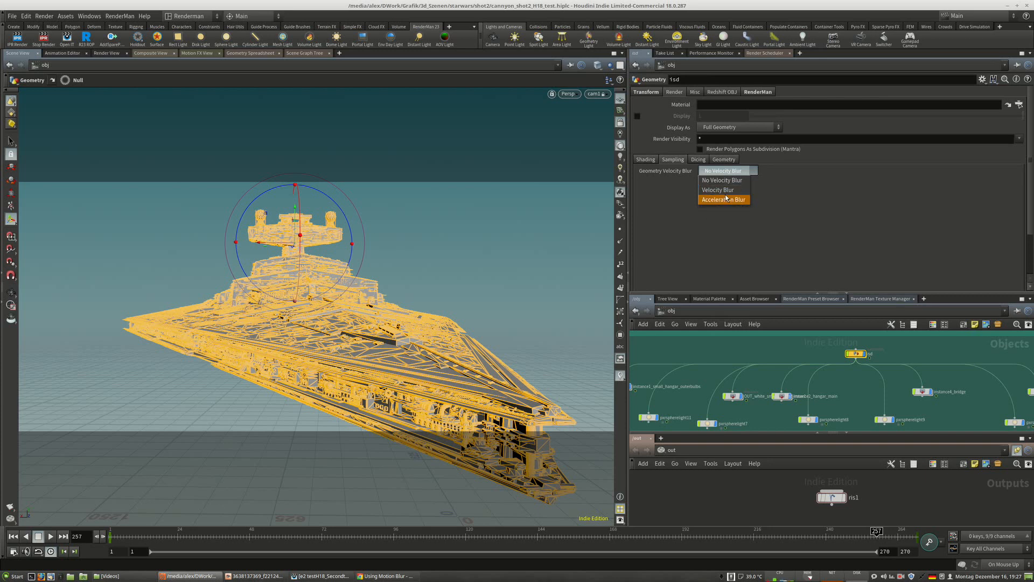
left_click(840, 169)
left_click(735, 172)
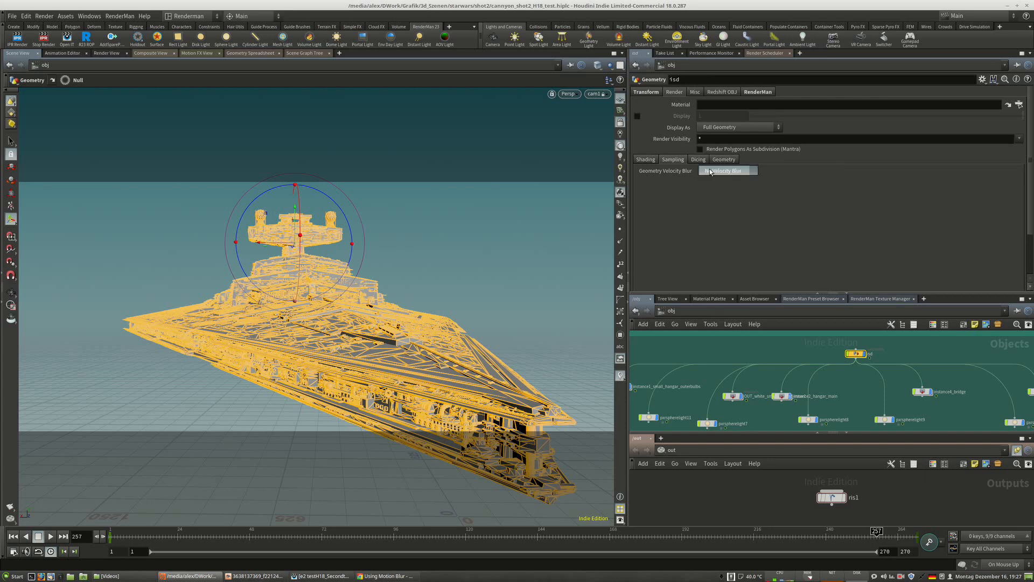
left_click(784, 171)
left_click(648, 161)
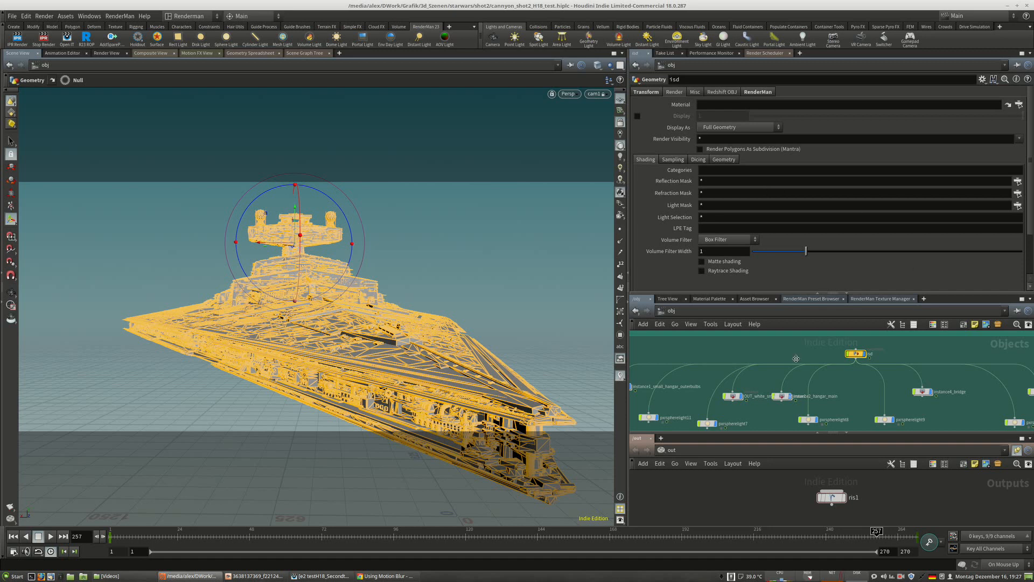
Show the Revert to factory defaults entry among isd's parameter options and dismiss the options.
scroll(724, 364, "down", 3)
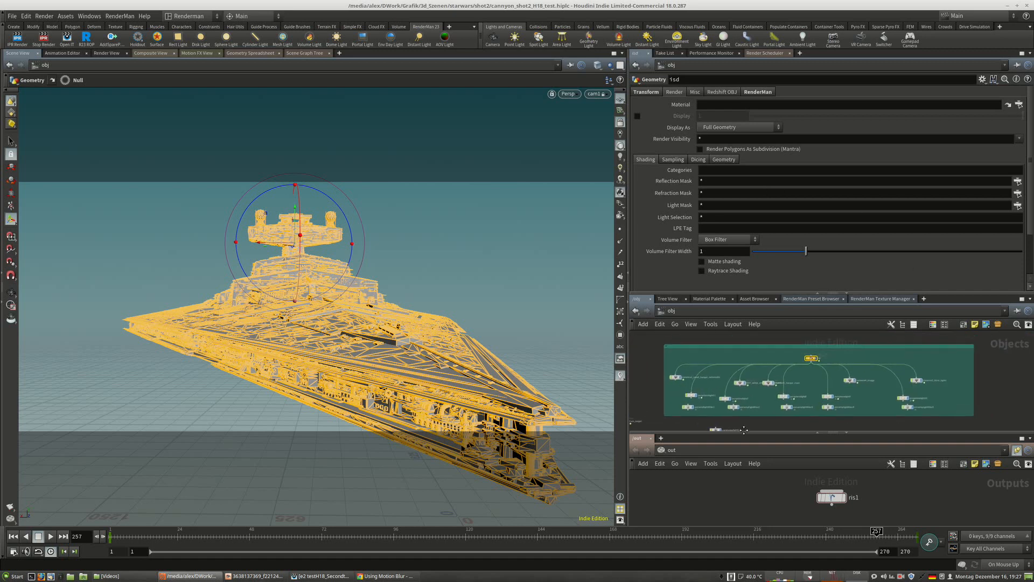
left_click(981, 80)
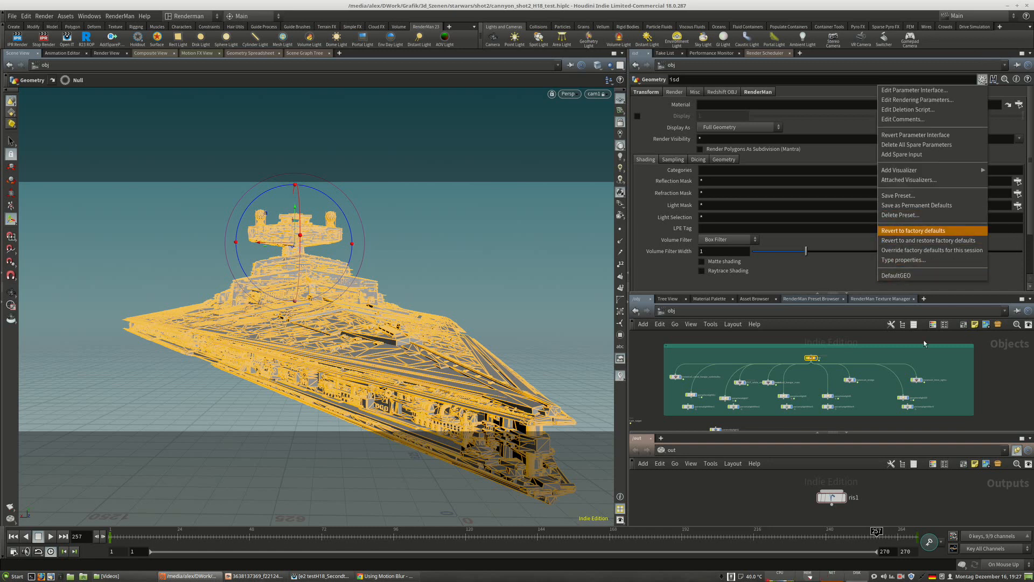
left_click(968, 425)
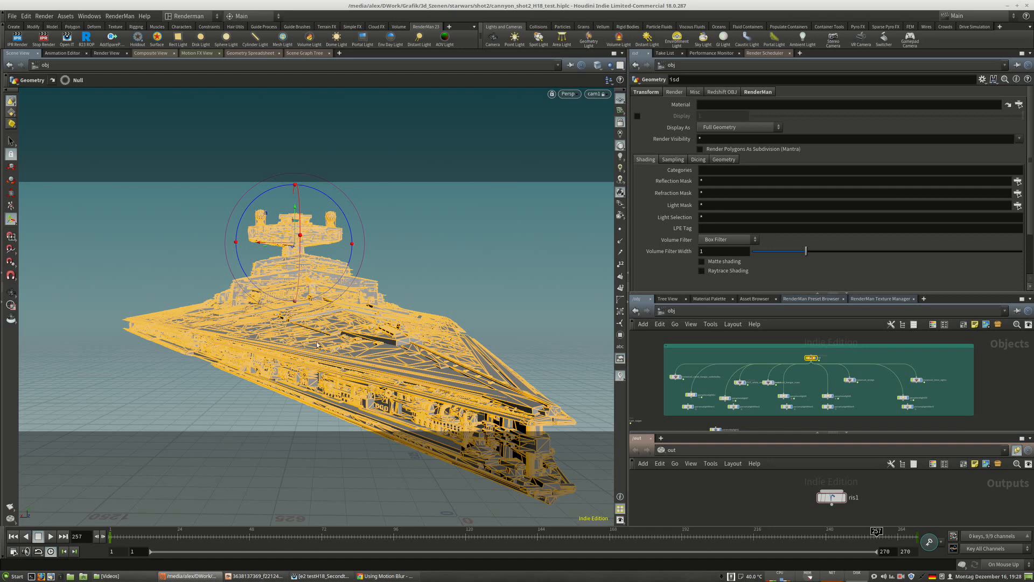
Reselect the isd node in the obj network and revert its parameters to and restore the factory defaults.
left_click(957, 400)
scroll(722, 405, "up", 5)
scroll(767, 413, "down", 2)
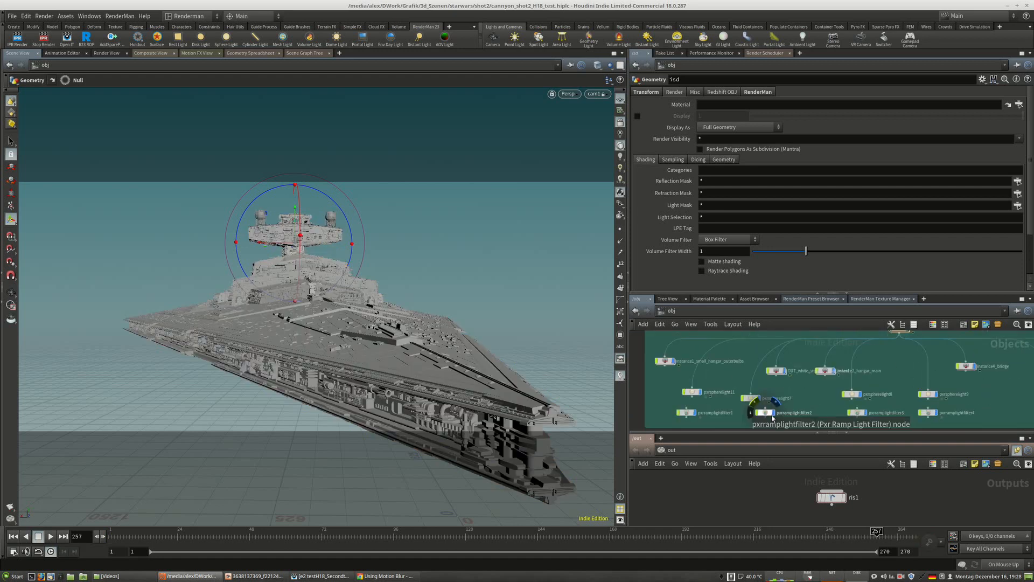
middle_click_drag(726, 384, 697, 421)
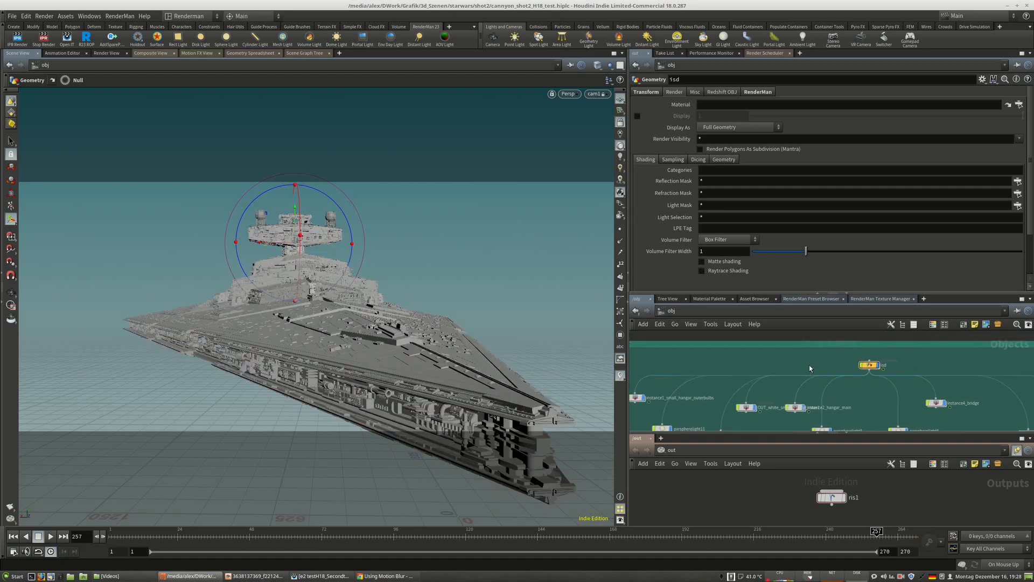
middle_click_drag(810, 367, 758, 372)
scroll(808, 375, "up", 3)
left_click(822, 371)
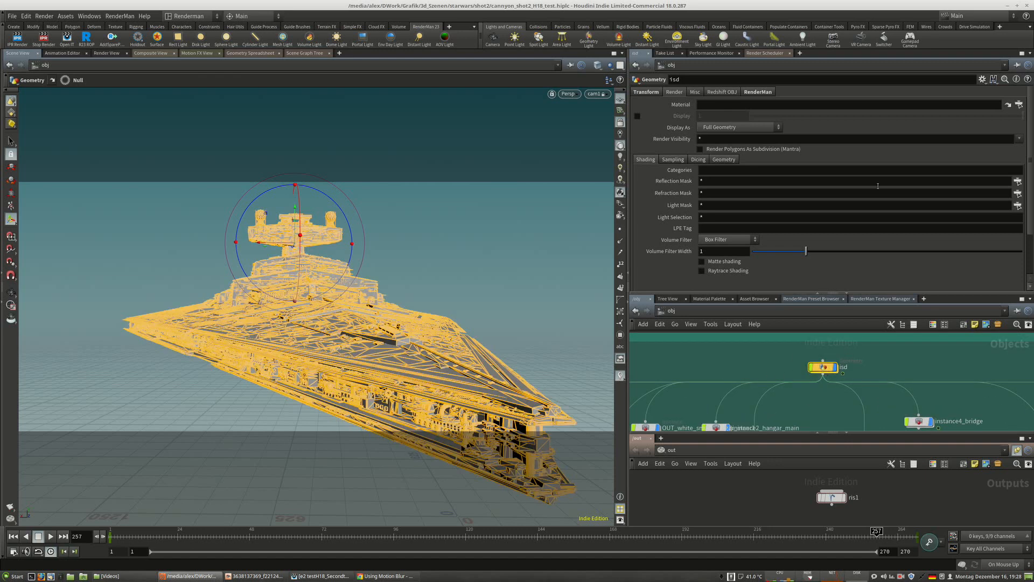
left_click(982, 79)
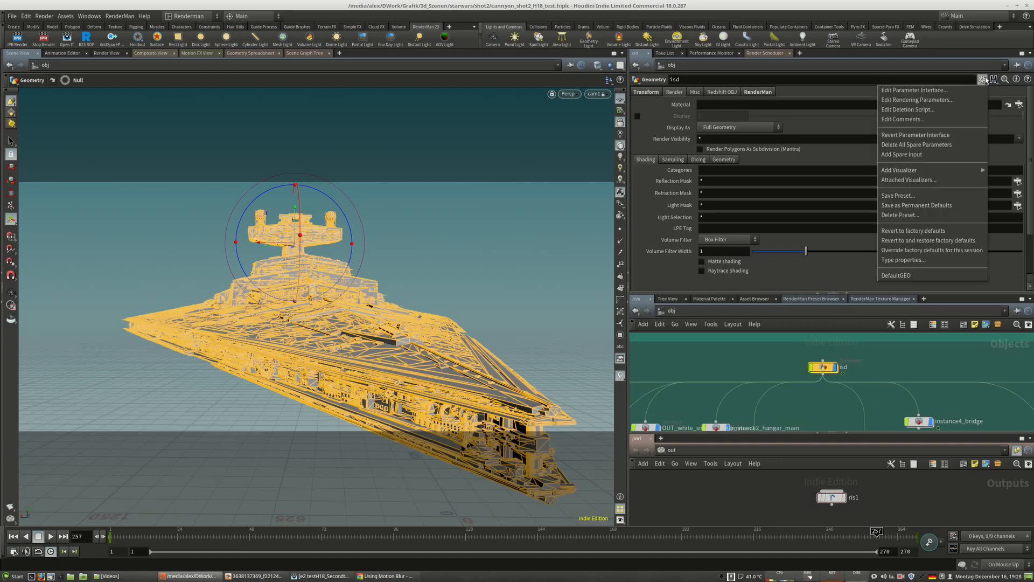
left_click(913, 244)
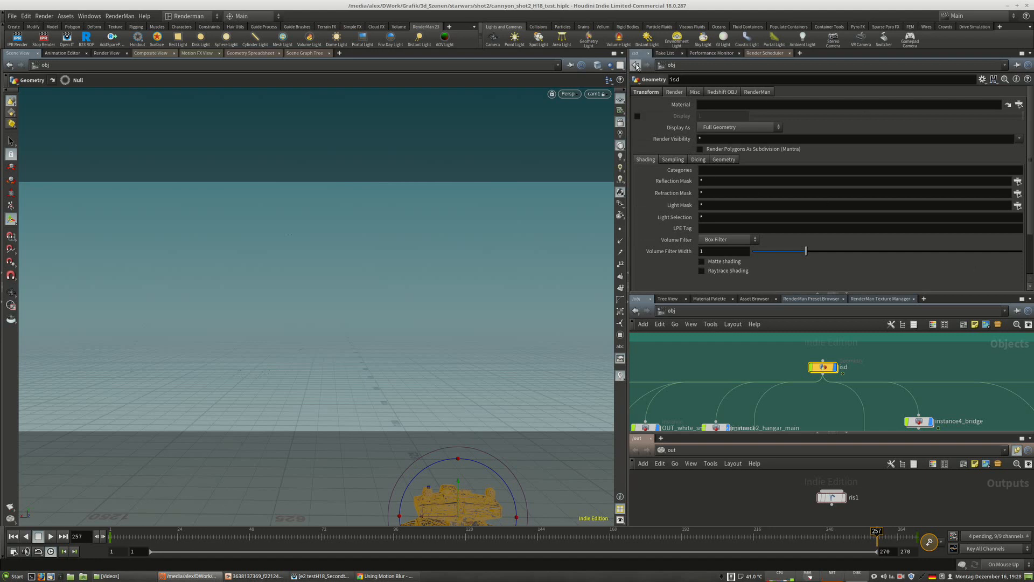
Switch isd's Translate and Rotate channels between values and their expressions in the transform parameters.
left_click(646, 92)
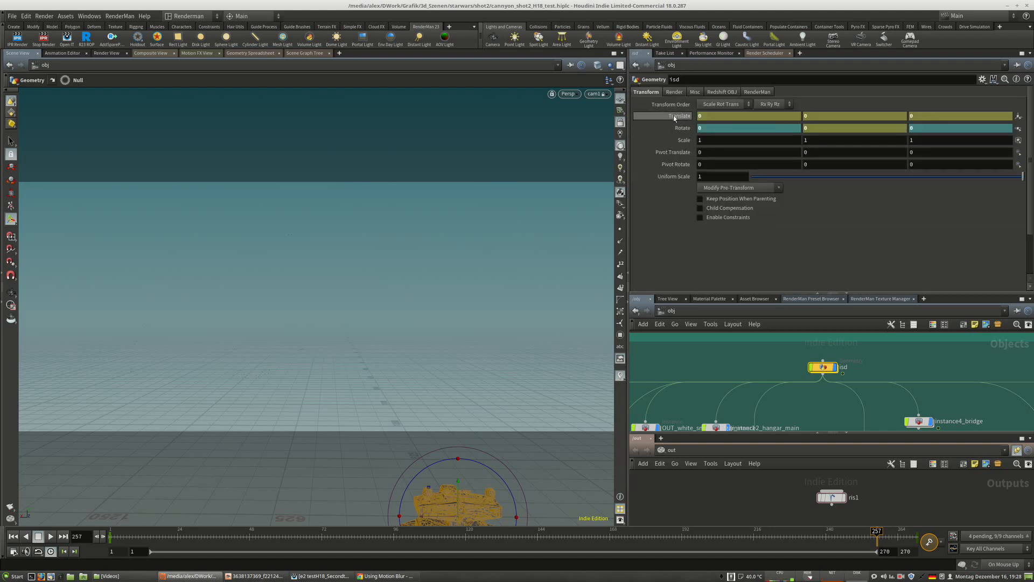
left_click(674, 114)
left_click(676, 126)
left_click(674, 116)
left_click(674, 129)
left_click(677, 116)
left_click(679, 115)
left_click(676, 128)
left_click(679, 116)
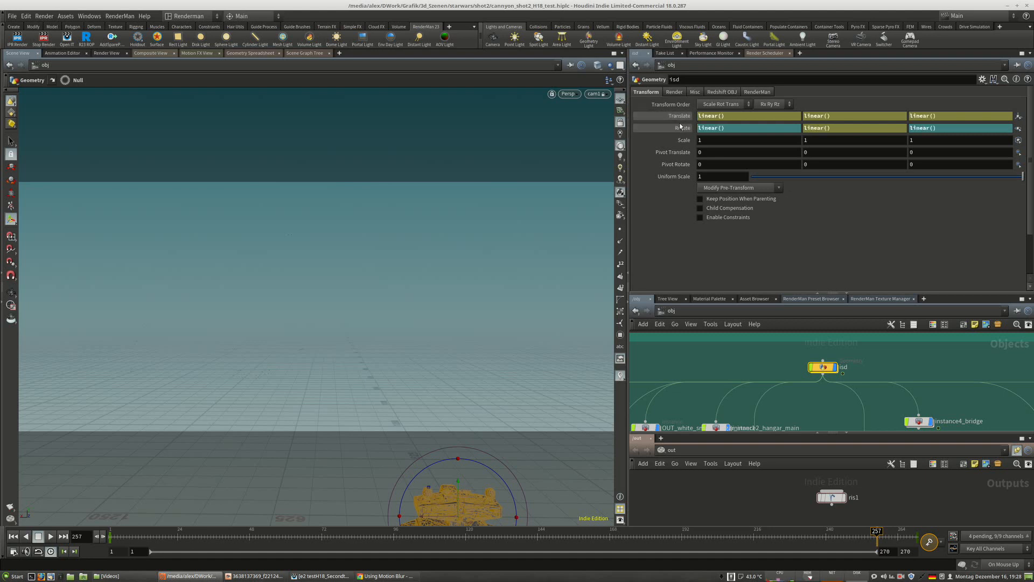
Look through isd's RenderMan, Redshift OBJ, Misc, Render and Transform parameters after the reset.
left_click(757, 92)
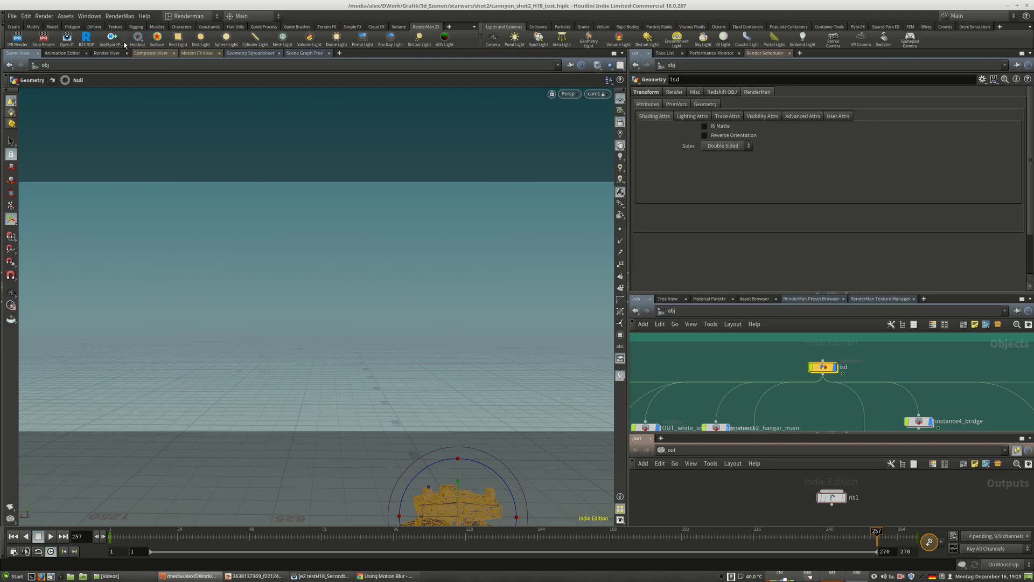
left_click(722, 92)
left_click(698, 93)
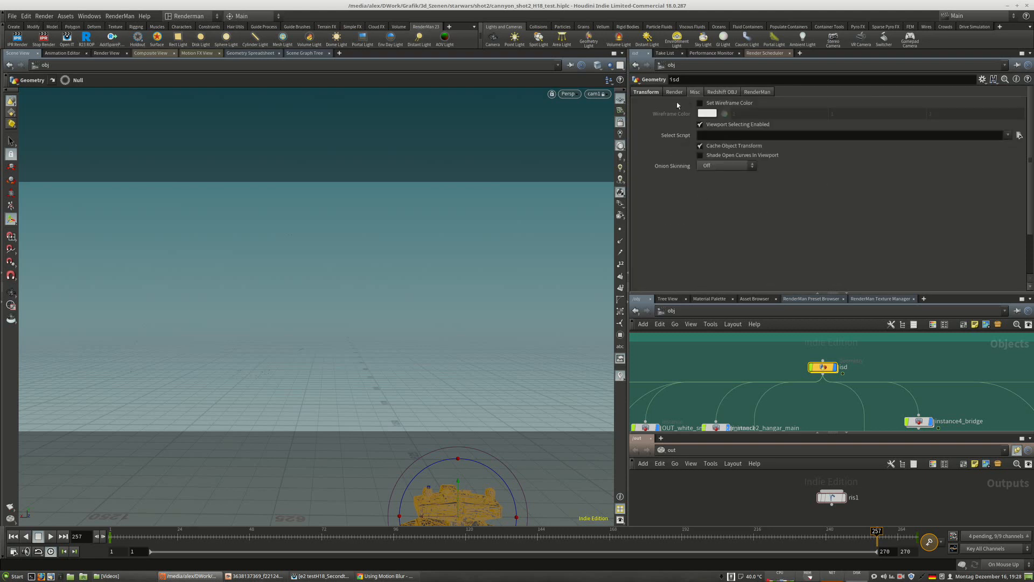
left_click(675, 93)
left_click(653, 92)
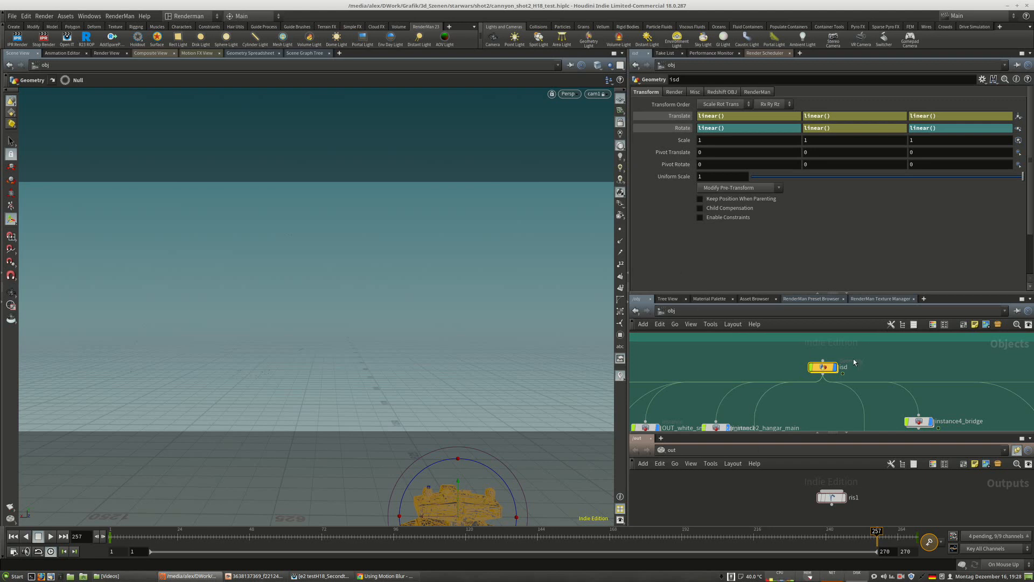
Point out Revert to factory defaults for isd again, undo the revert to defaults, and deselect the node.
left_click_drag(823, 375, 831, 381)
left_click(981, 81)
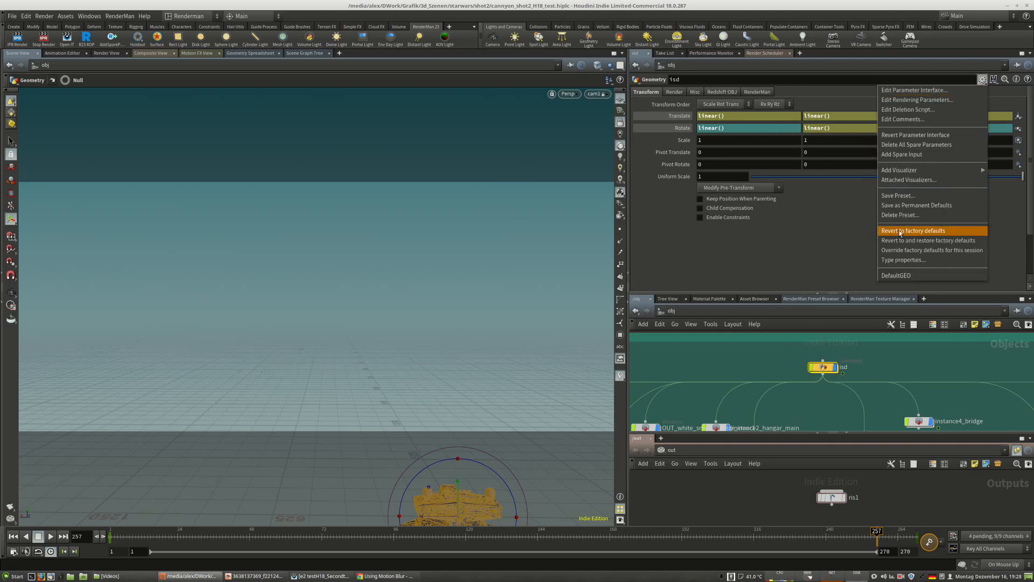
left_click(900, 231)
left_click(11, 16)
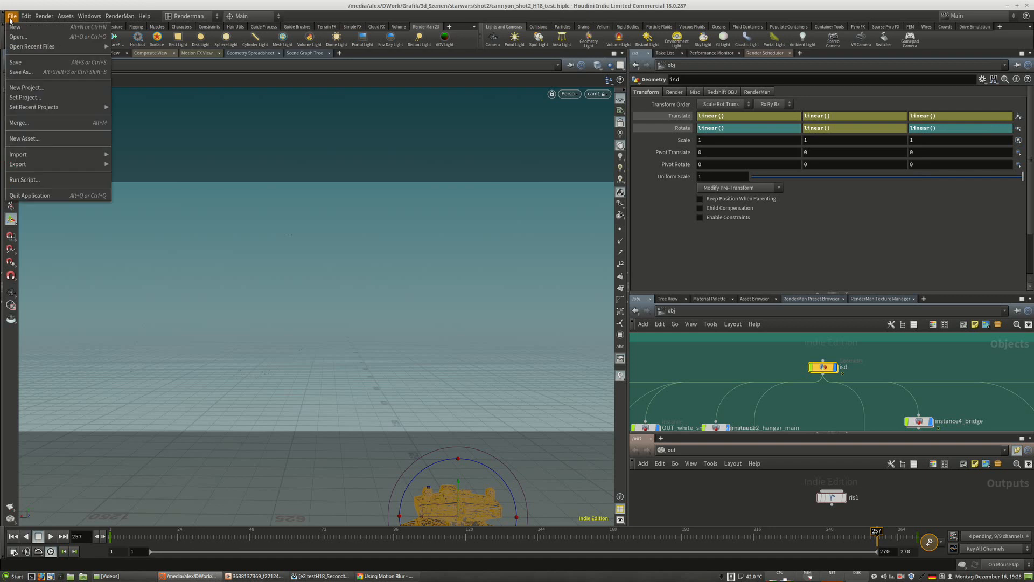
left_click(29, 26)
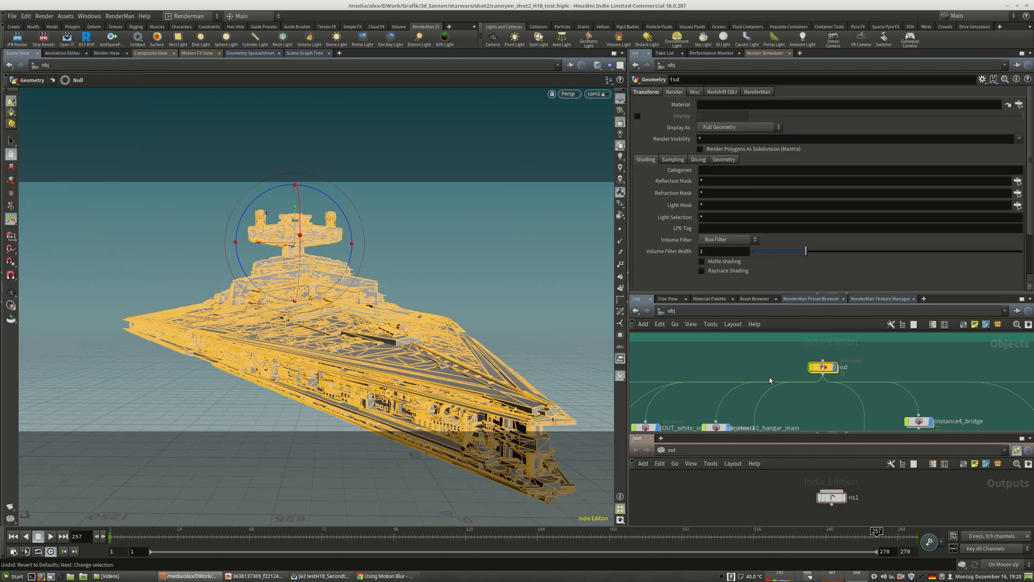
left_click(689, 382)
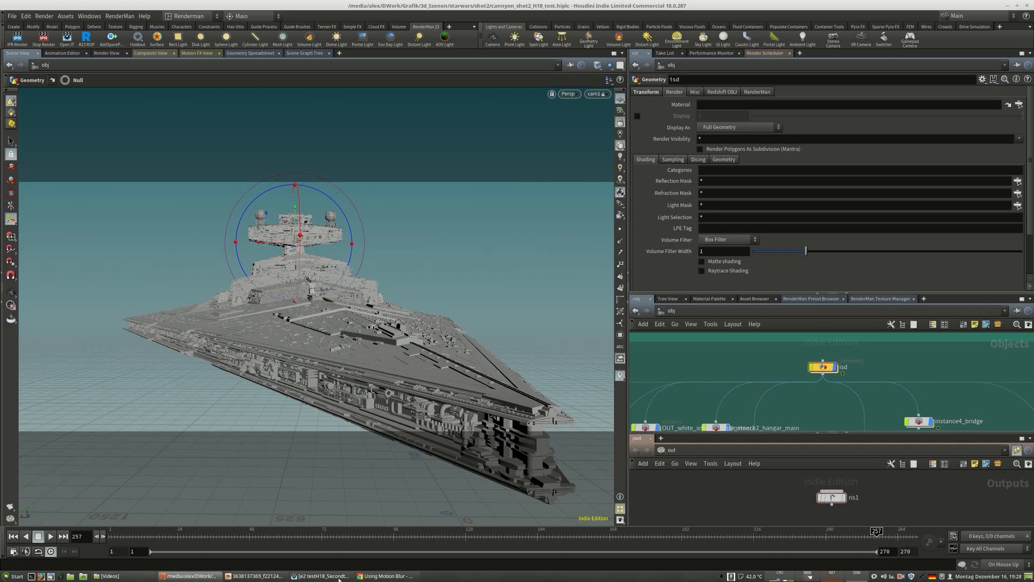
Switch to the browser, open the bookmarked Pixar's RenderMan Discord server in a new tab, and look through its renderman-resources channel.
left_click(390, 576)
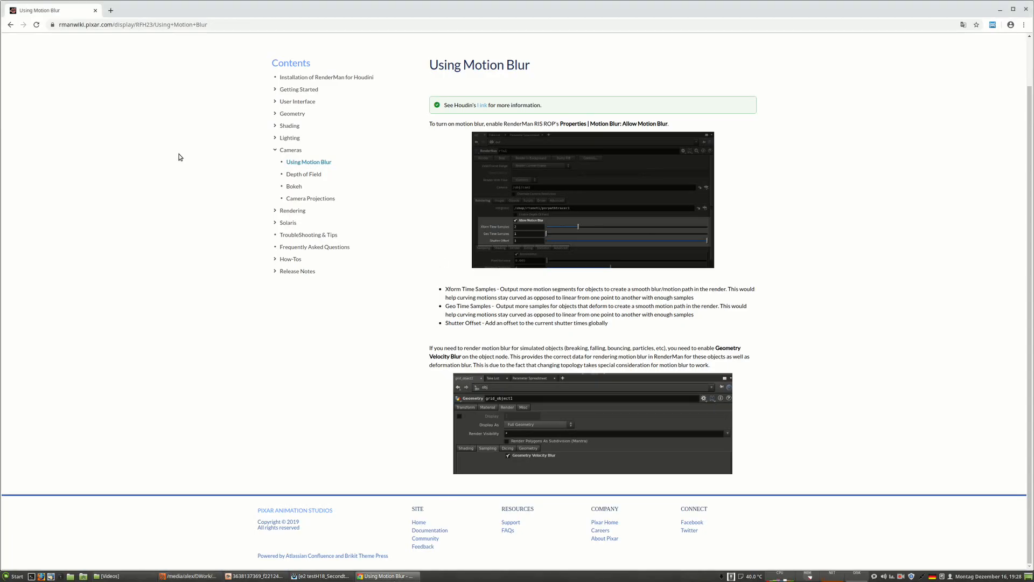
left_click(110, 11)
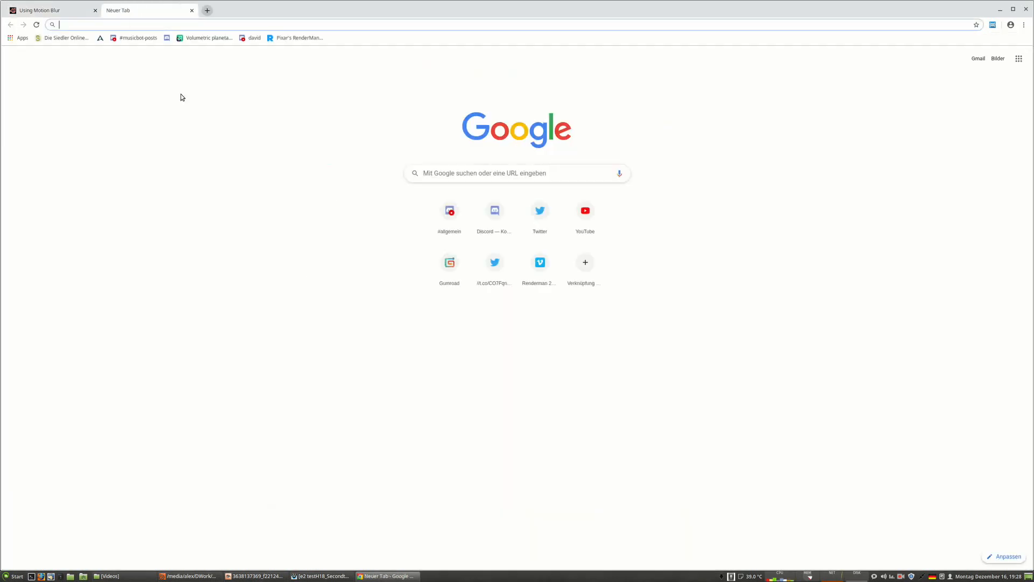
left_click(271, 39)
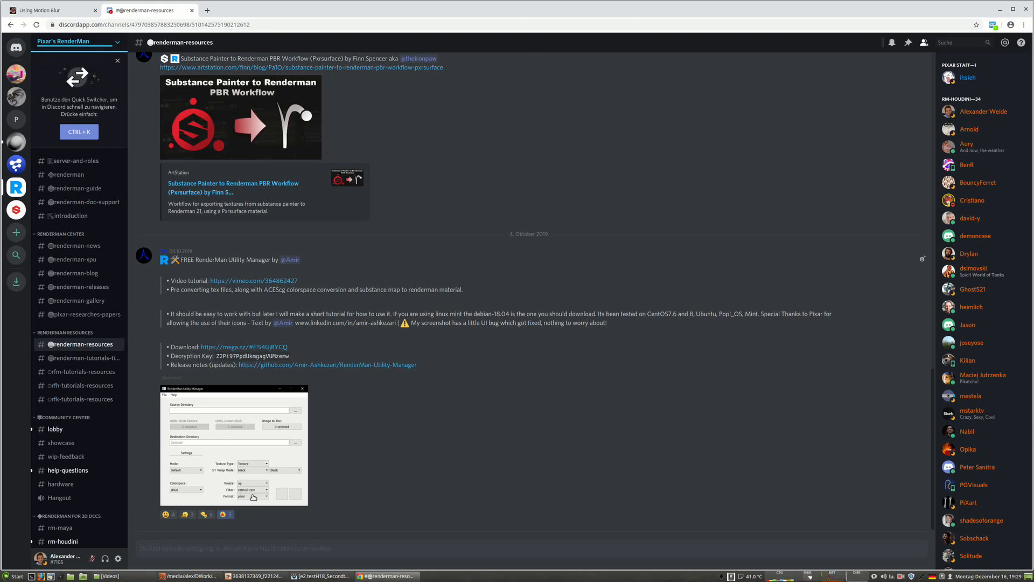
scroll(371, 482, "up", 5)
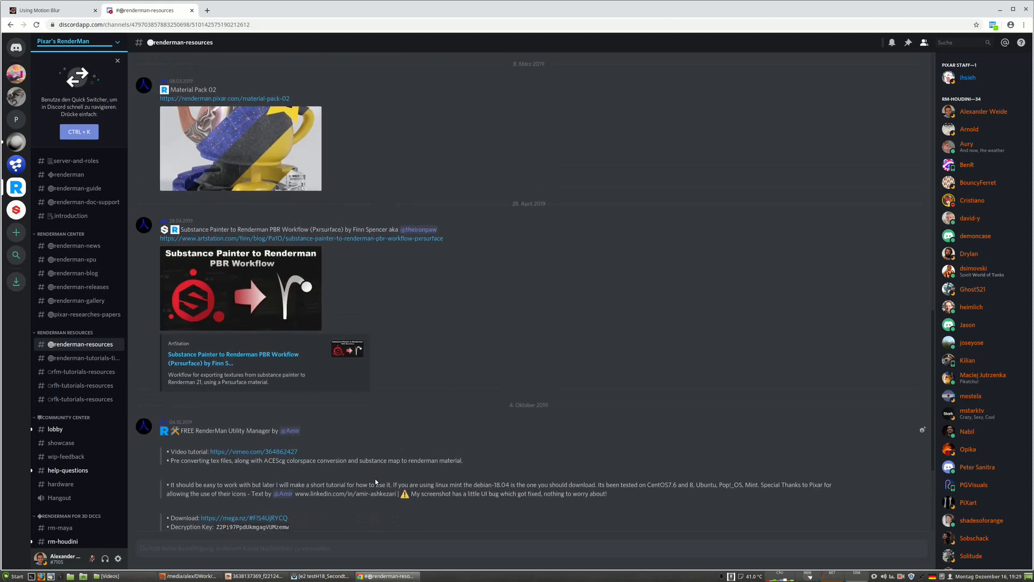
scroll(375, 481, "down", 6)
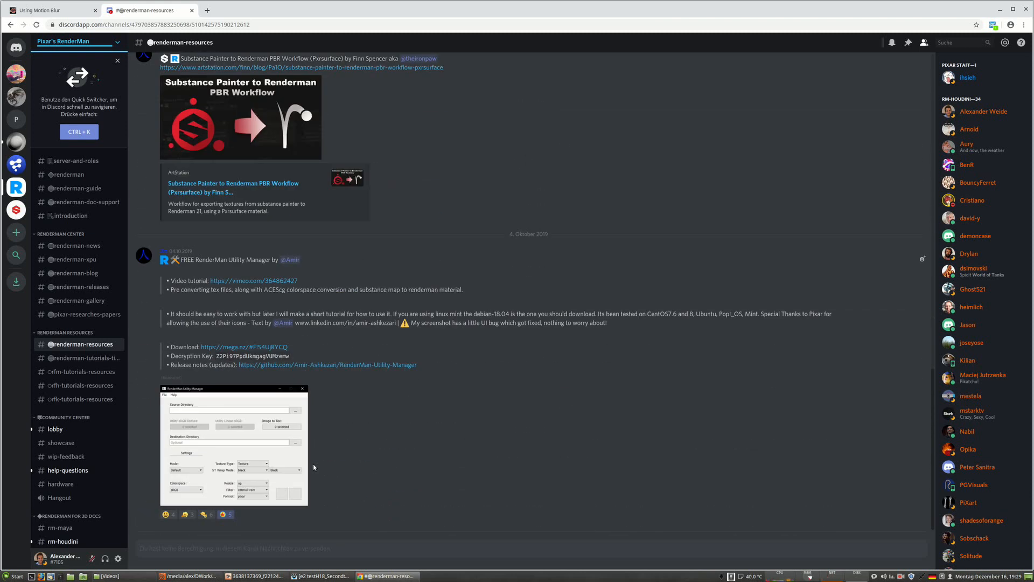
Look at the server's lobby, renderman, renderman-guide and renderman-doc-support channels.
left_click(64, 429)
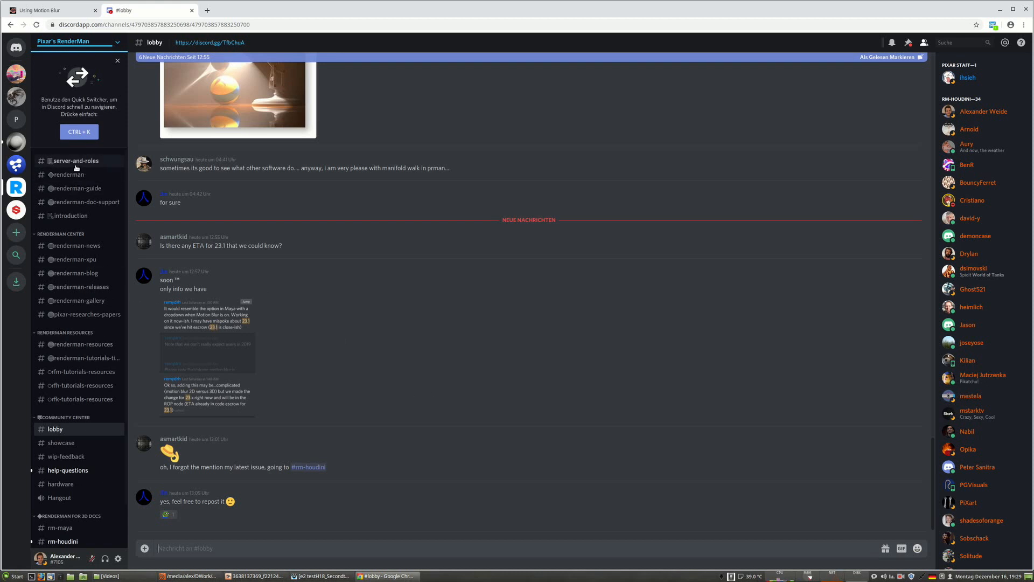
left_click(65, 177)
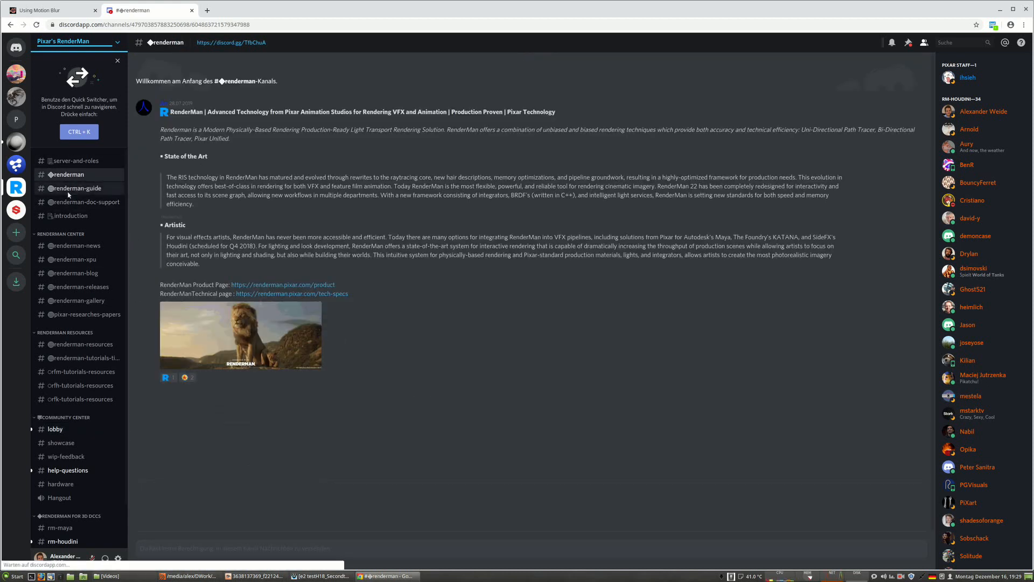
left_click(79, 191)
left_click(78, 200)
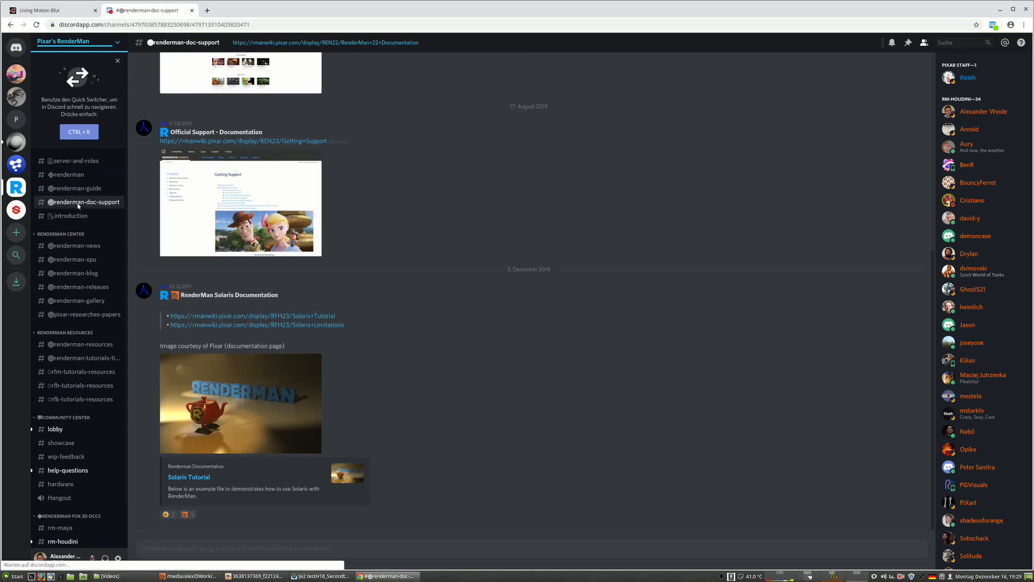
Read through the renderman-doc-support channel's documentation links, then look at the renderman-guide and renderman-news channels.
scroll(367, 449, "up", 6)
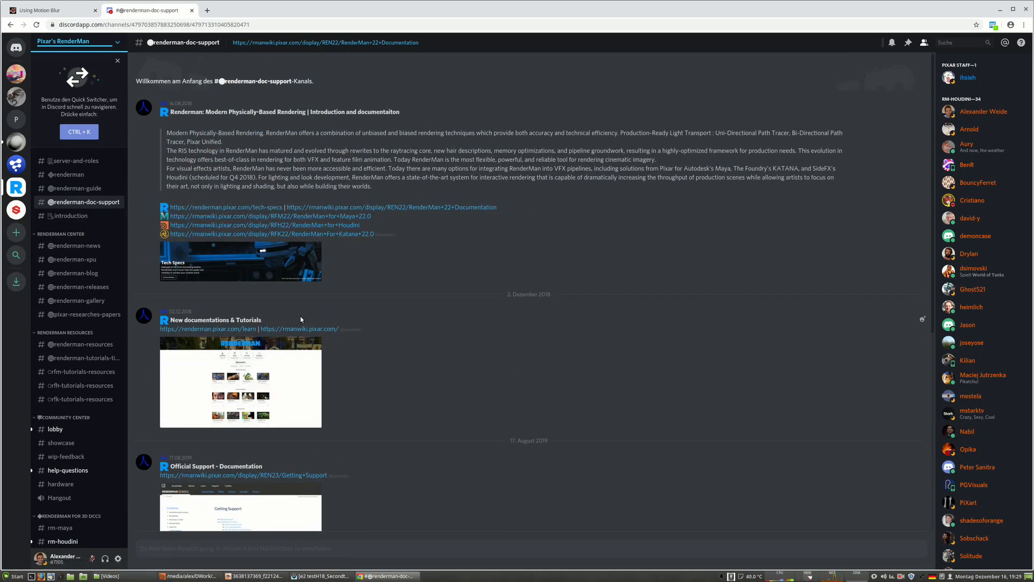
scroll(303, 314, "down", 2)
scroll(302, 313, "down", 2)
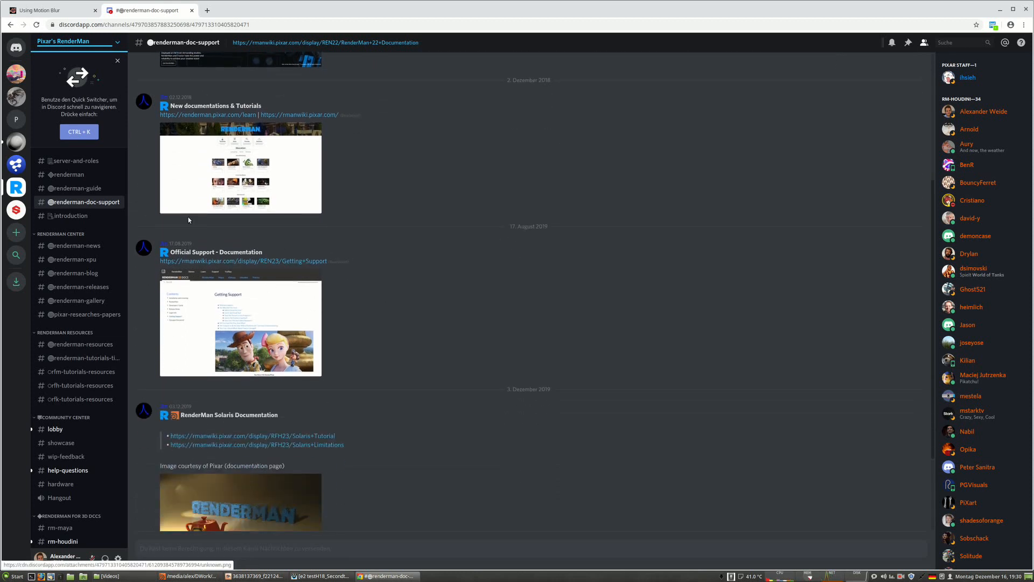
left_click(81, 191)
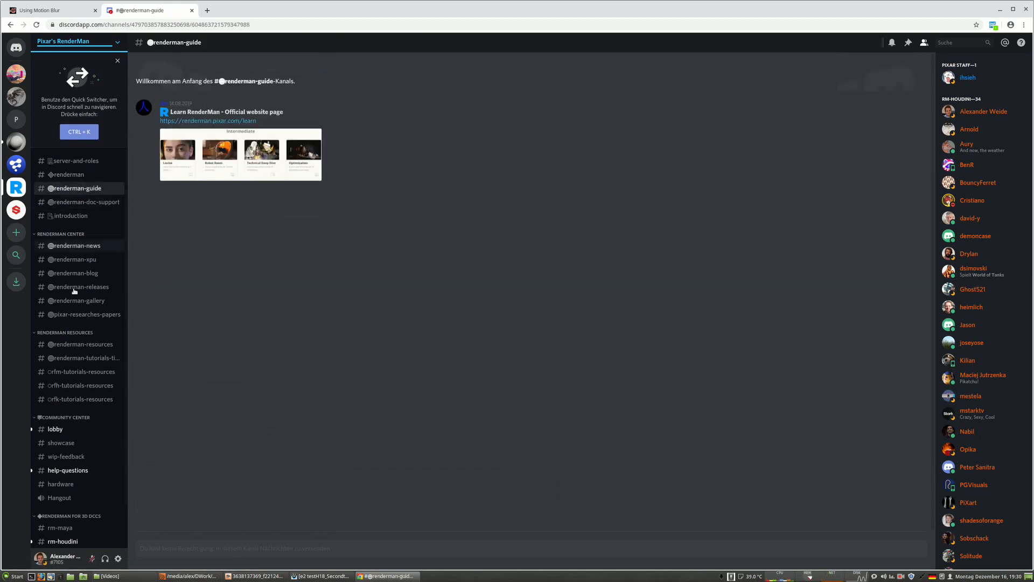
left_click(79, 245)
scroll(87, 431, "down", 1)
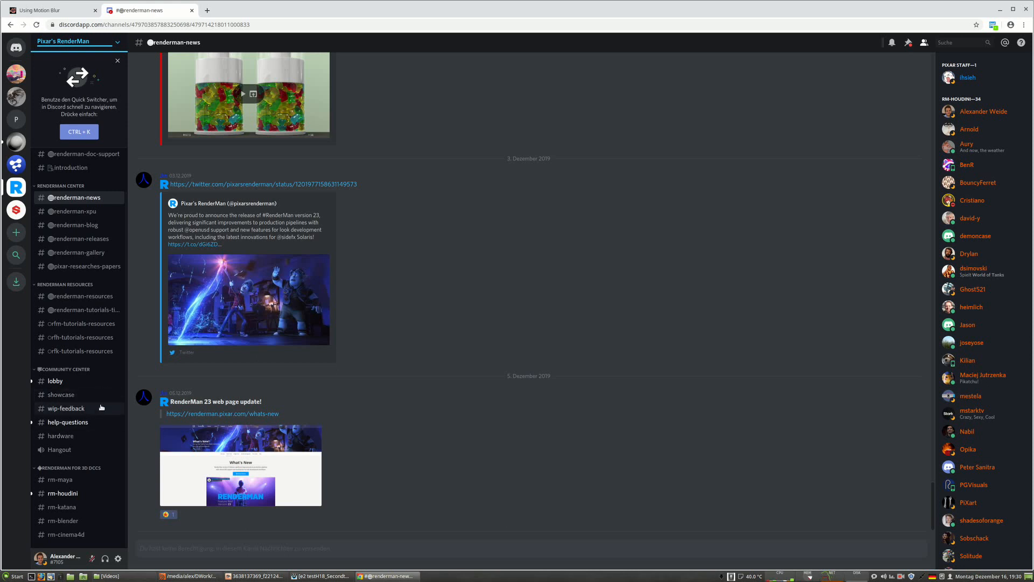
Look back through the lobby channel's discussion and the finished projects posted in the showcase channel.
left_click(60, 381)
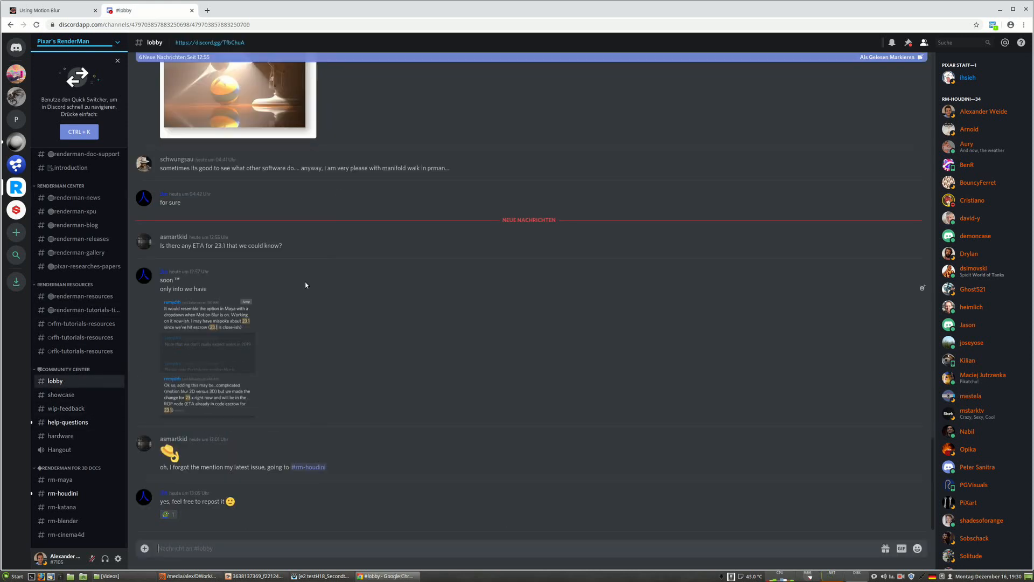
scroll(320, 290, "up", 15)
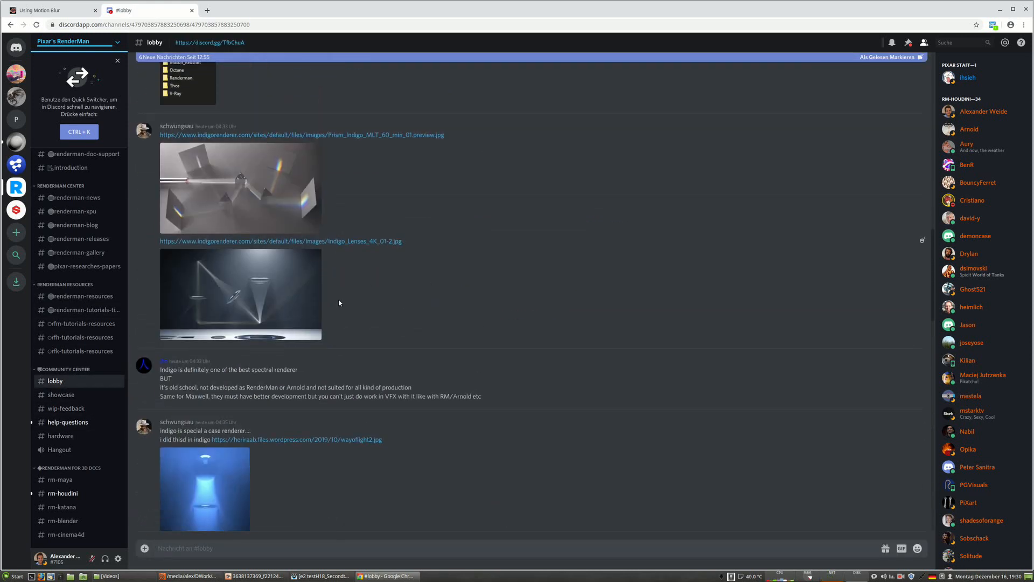
scroll(304, 322, "up", 10)
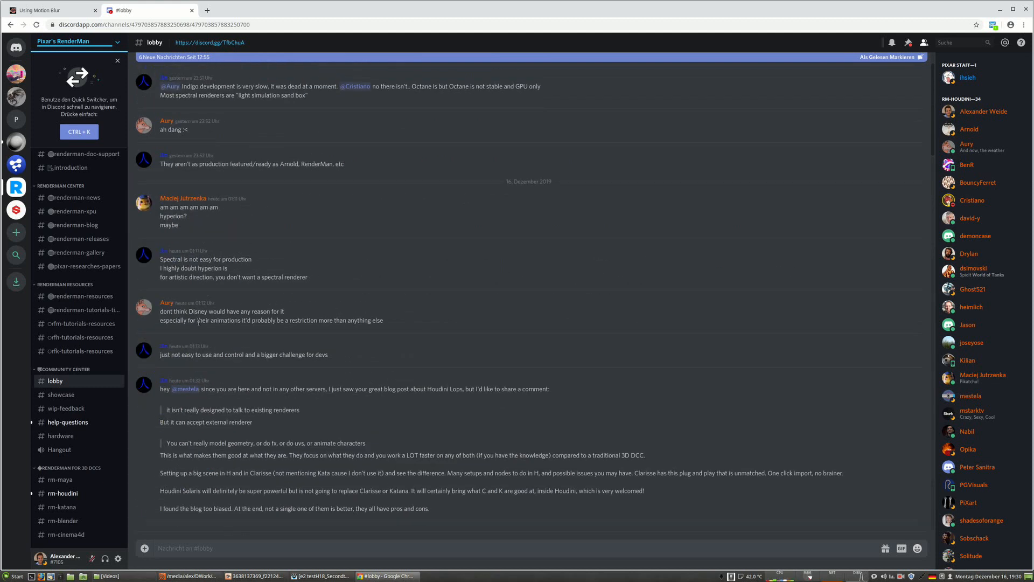
left_click(60, 394)
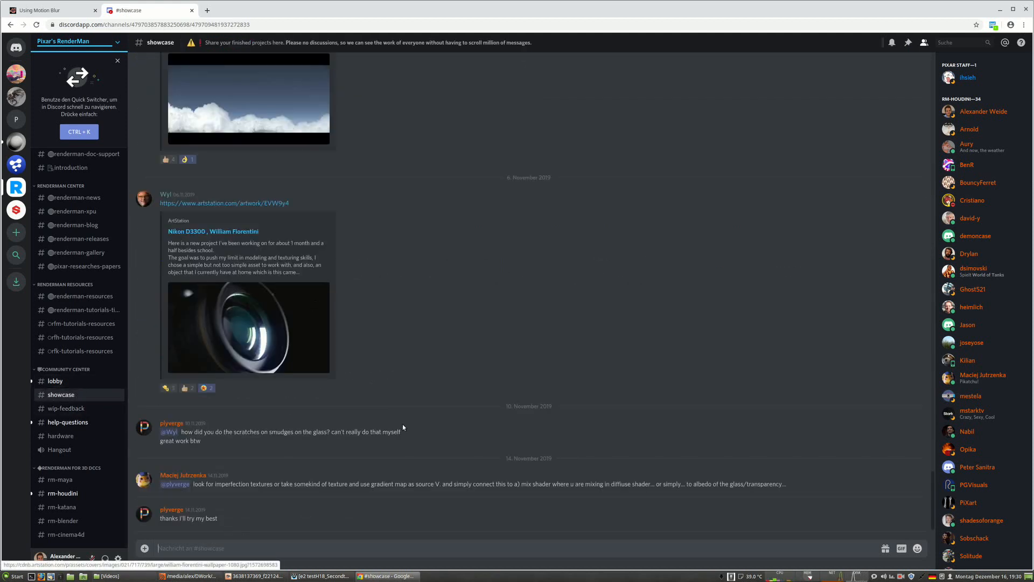
scroll(403, 424, "up", 5)
scroll(383, 381, "up", 10)
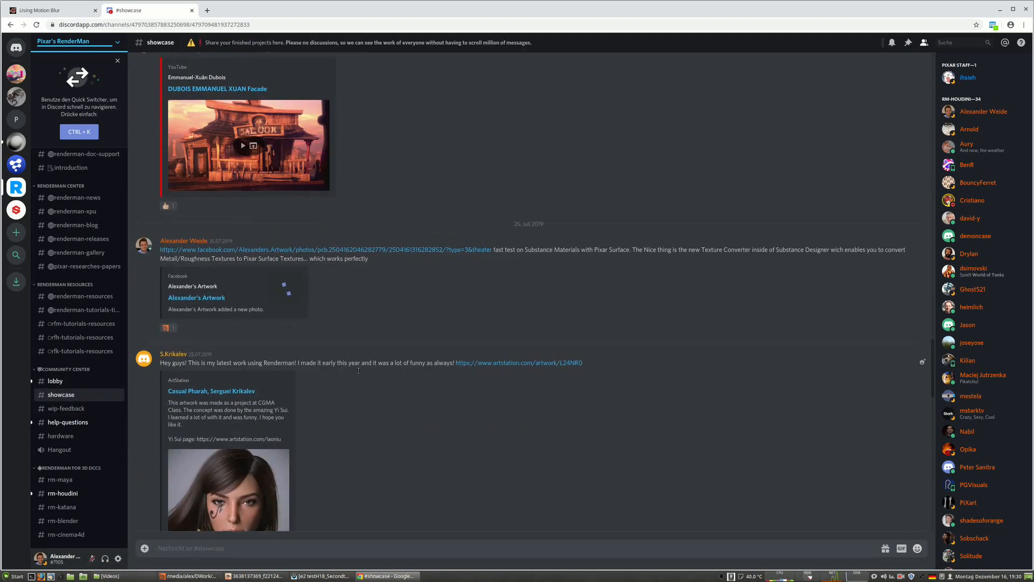
Look through the work posted in wip-feedback, open the help-questions channel and survey the server's member list.
left_click(76, 412)
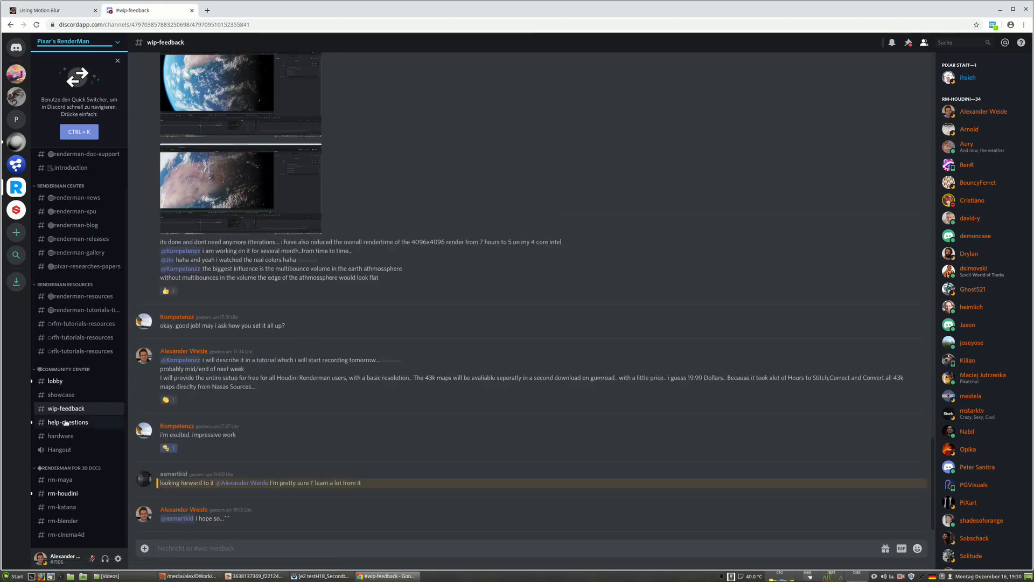
scroll(387, 483, "up", 15)
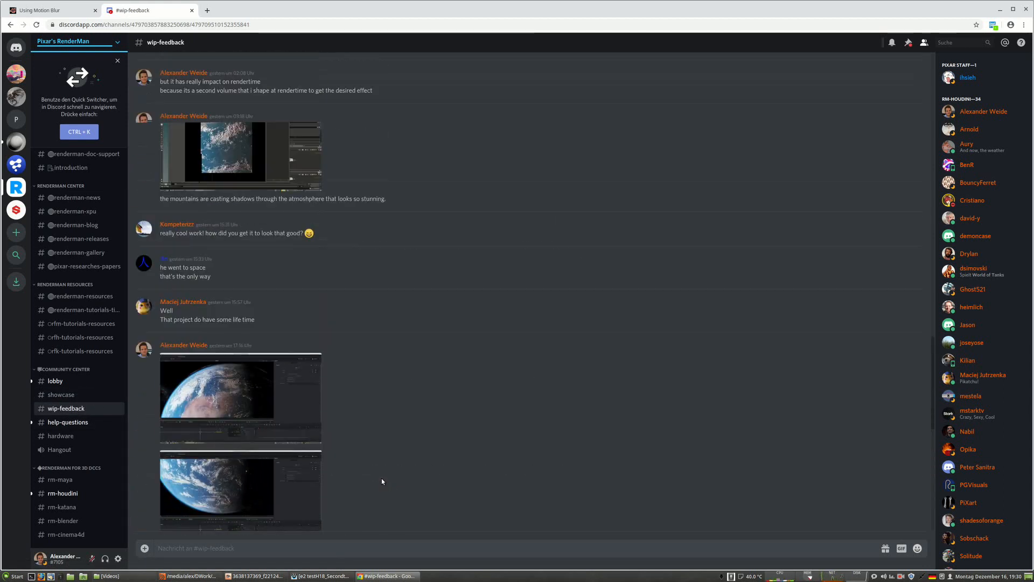
scroll(271, 431, "up", 20)
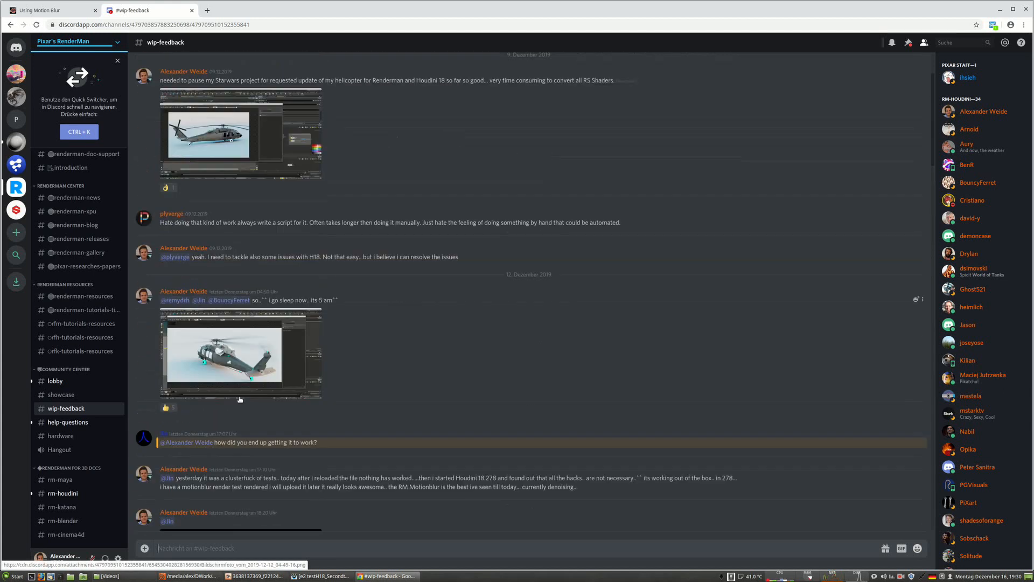
left_click(76, 422)
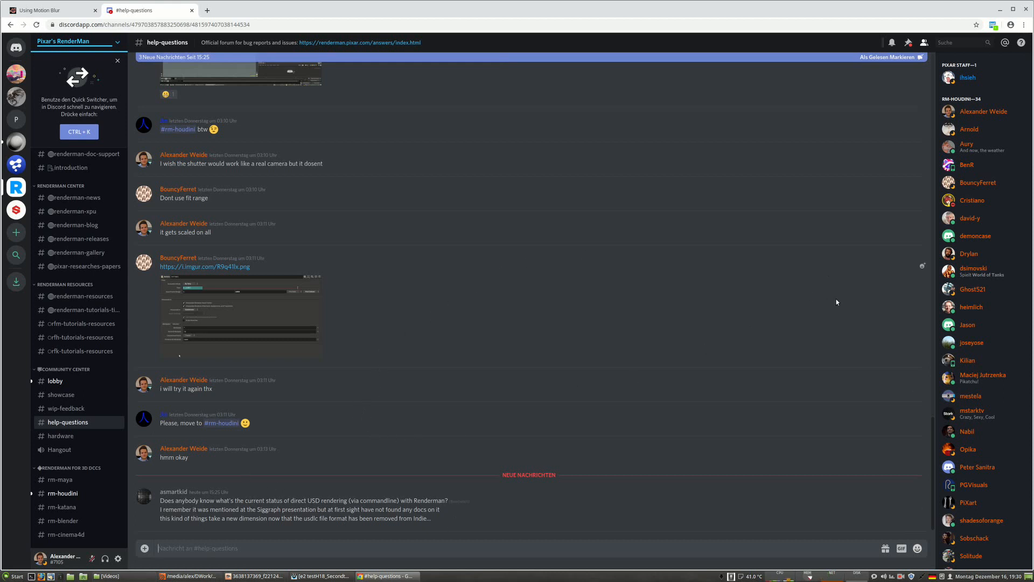
scroll(985, 502, "down", 10)
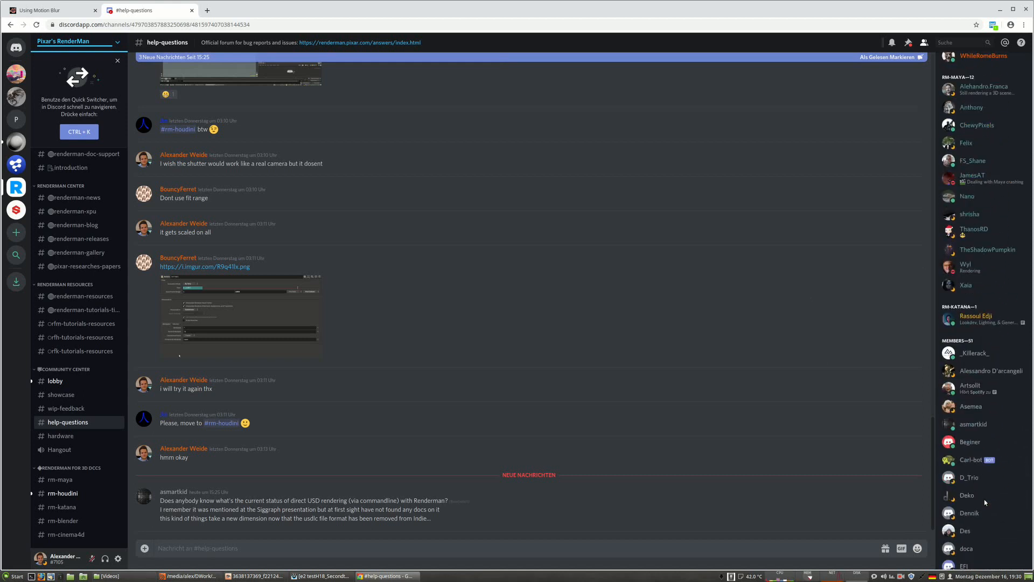
scroll(985, 502, "up", 10)
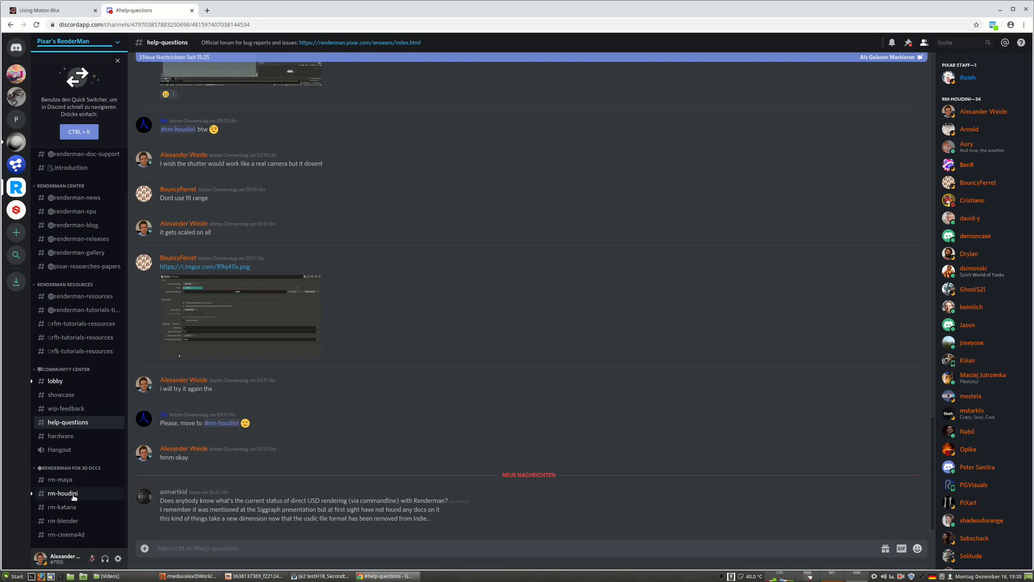
Open the rm-houdini channel and read back through its recent messages, returning to the newest ones.
left_click(74, 494)
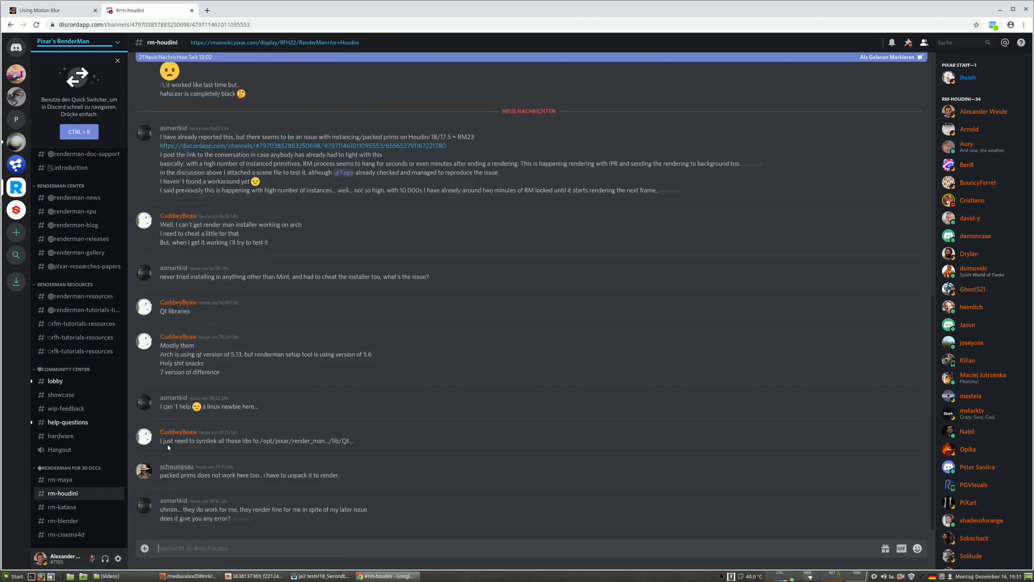
scroll(162, 486, "up", 3)
scroll(292, 398, "down", 3)
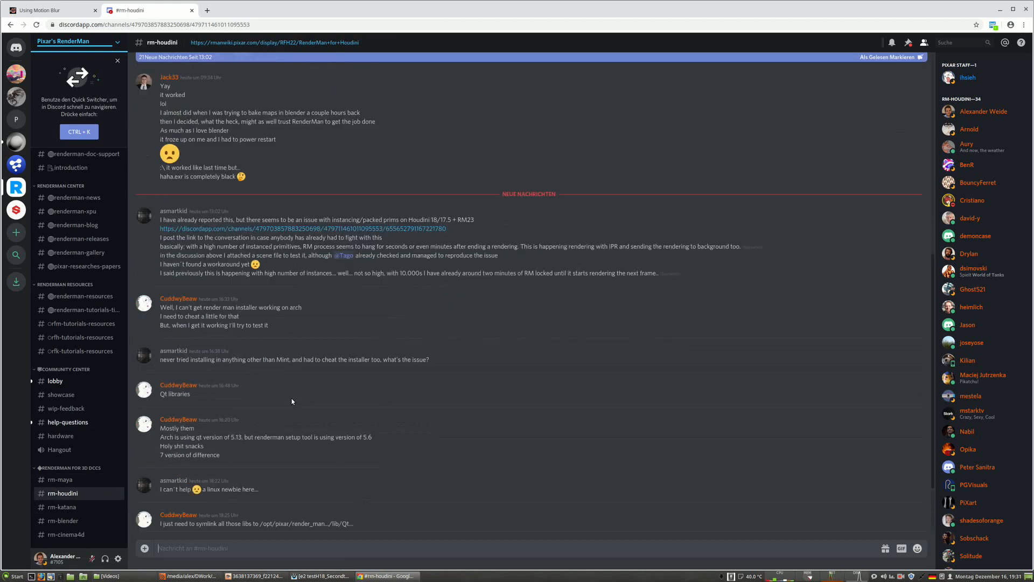
scroll(204, 292, "up", 4)
scroll(204, 292, "up", 3)
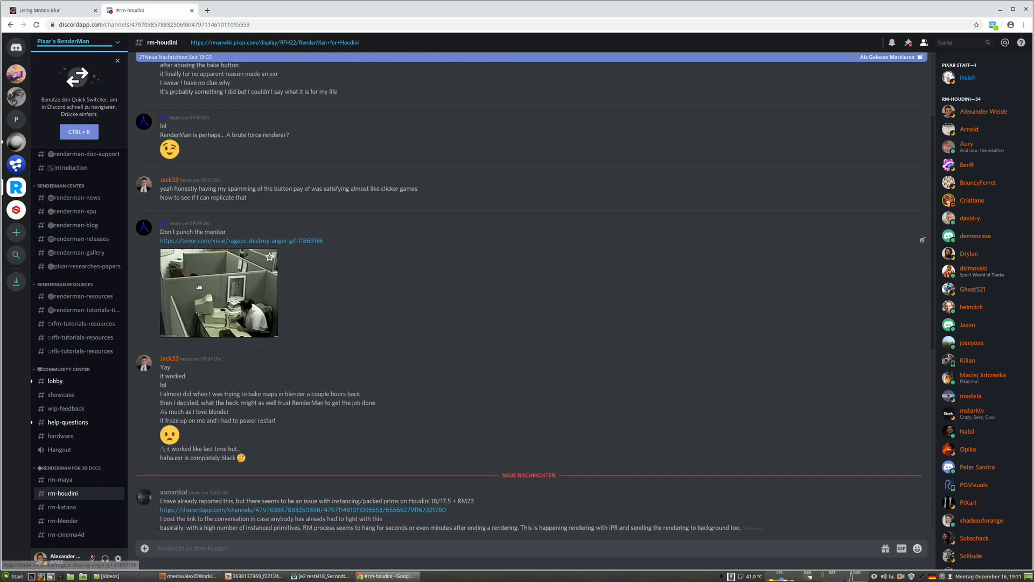
scroll(210, 446, "up", 2)
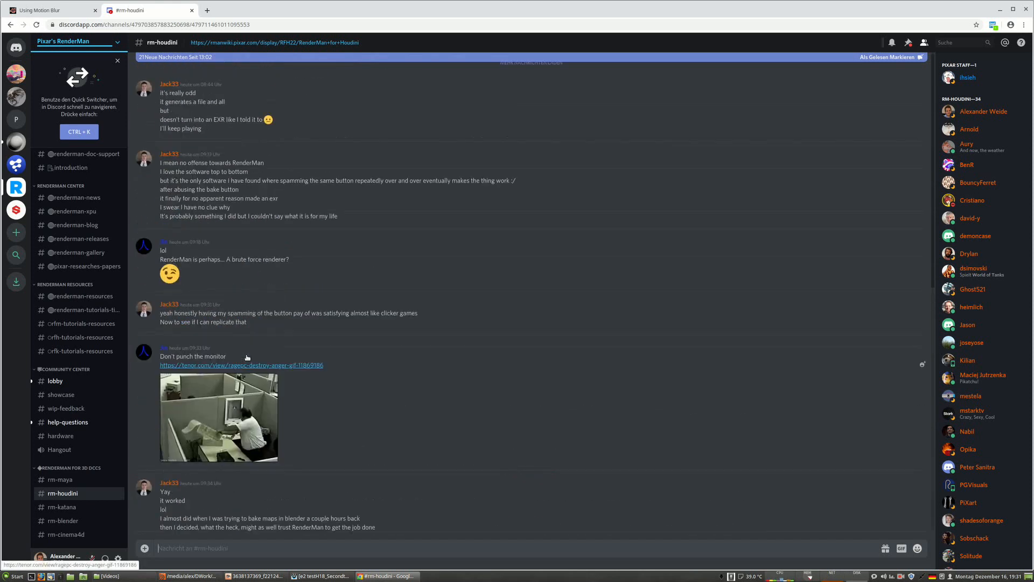
scroll(210, 446, "down", 8)
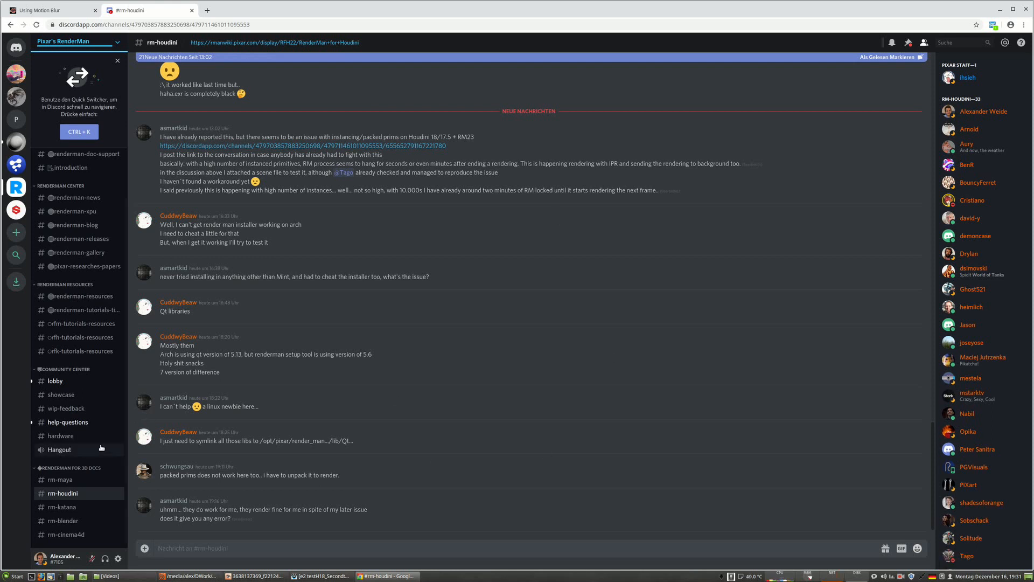
Revisit the help-questions, lobby and rm-houdini channels as the places to ask for help.
left_click(83, 423)
left_click(65, 384)
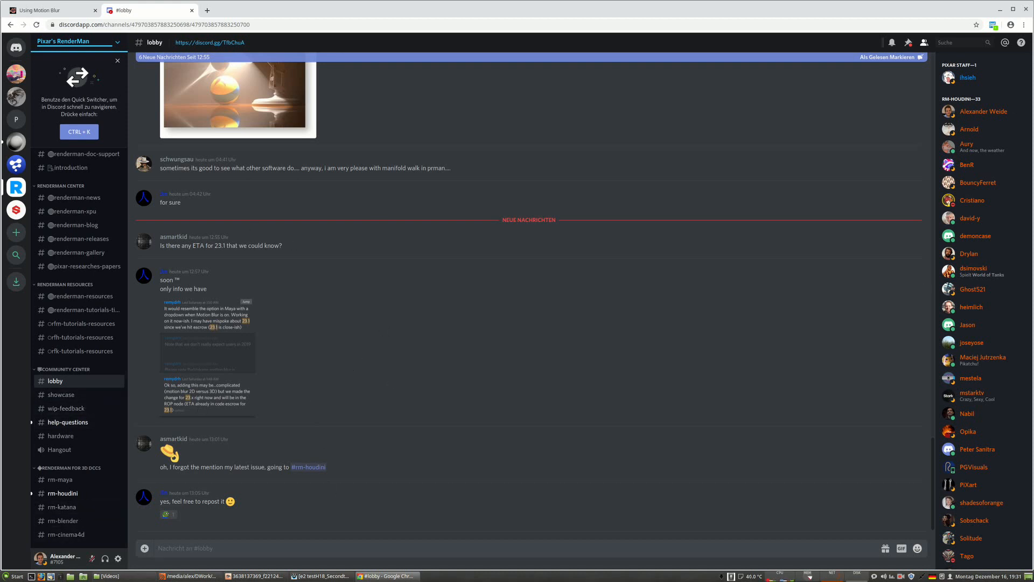
left_click(63, 493)
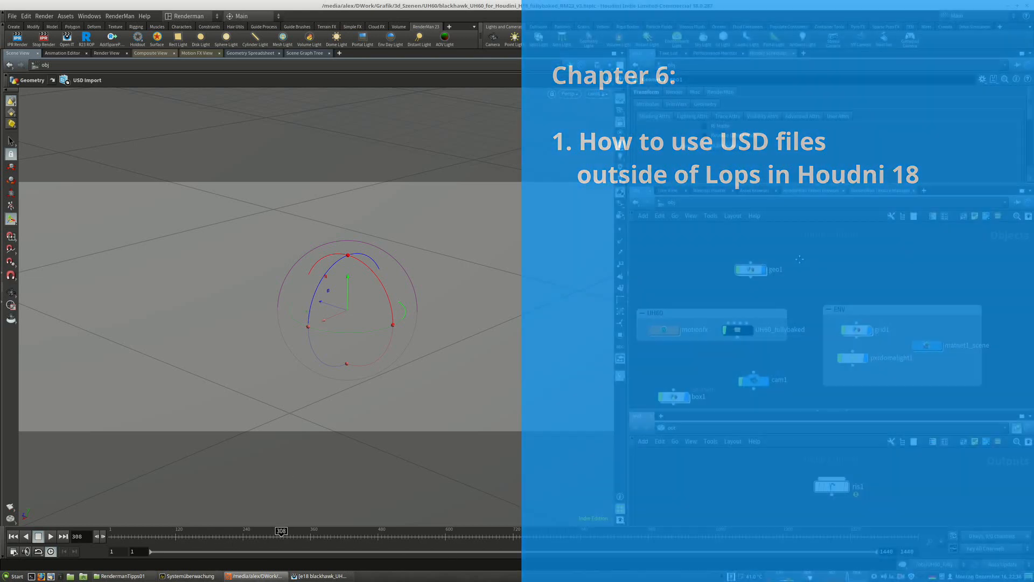
In Houdini's Blackhawk scene, enter the geo1 object's network to reach its USD Import node.
middle_click_drag(812, 256, 840, 259)
double_click(751, 279)
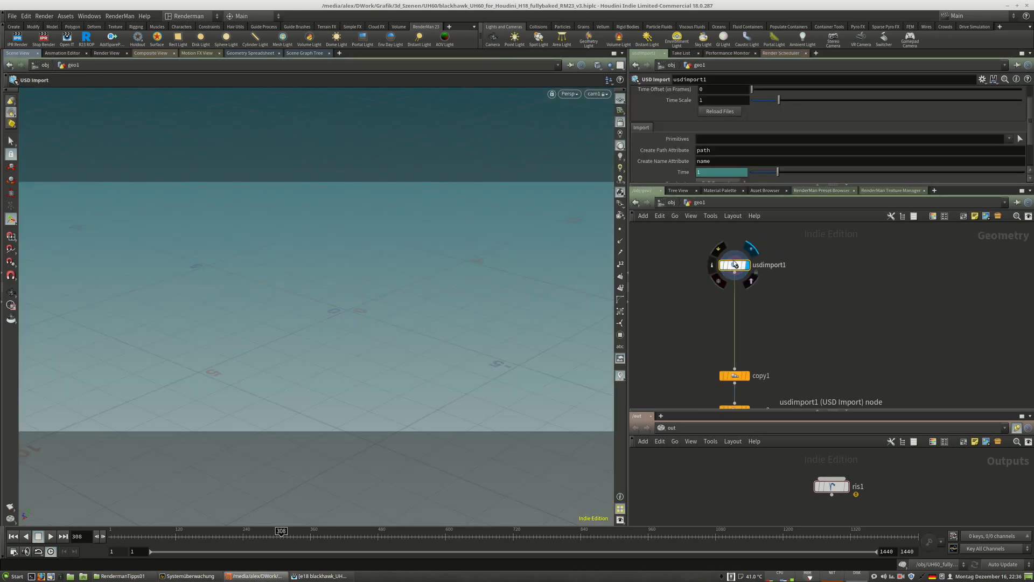
Return to the object level and reposition the geo1 node above the UH60 network box.
left_click_drag(735, 265, 735, 260)
middle_click_drag(764, 225, 778, 268)
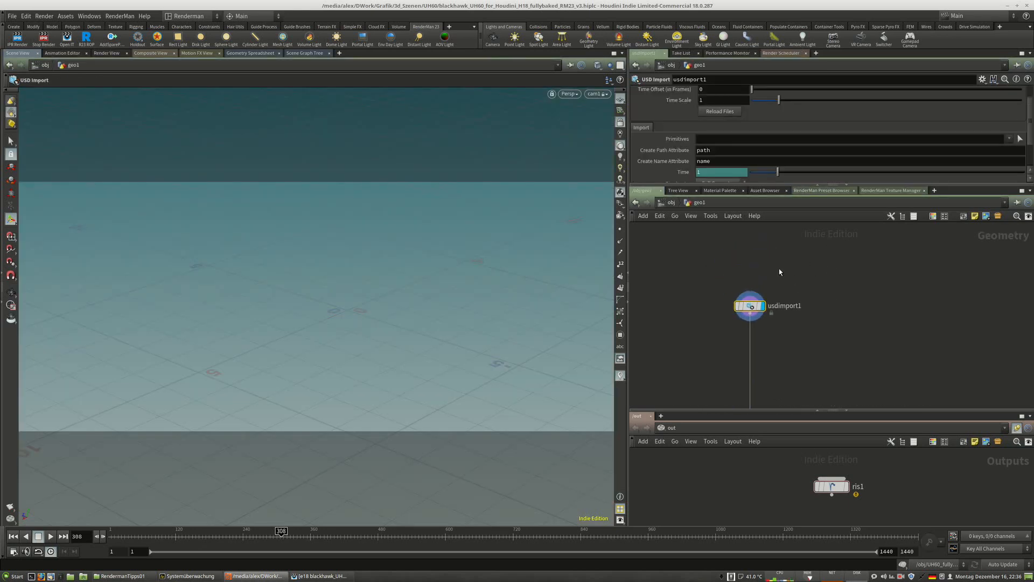
left_click(671, 203)
left_click_drag(751, 280, 748, 261)
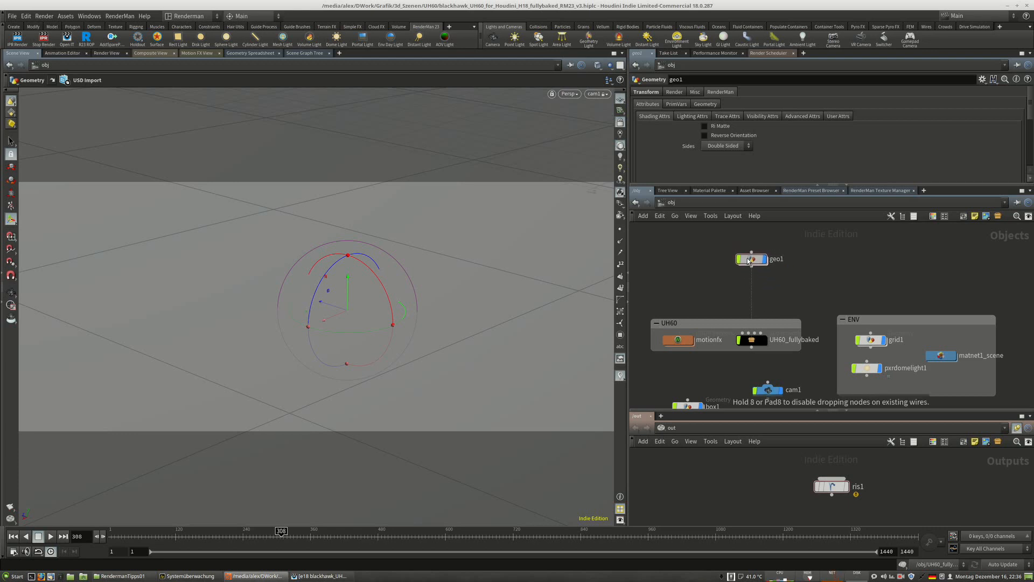
middle_click_drag(748, 261, 764, 295)
mouse_move(764, 295)
left_mouse_down()
mouse_move(763, 271)
mouse_move(763, 291)
left_mouse_up()
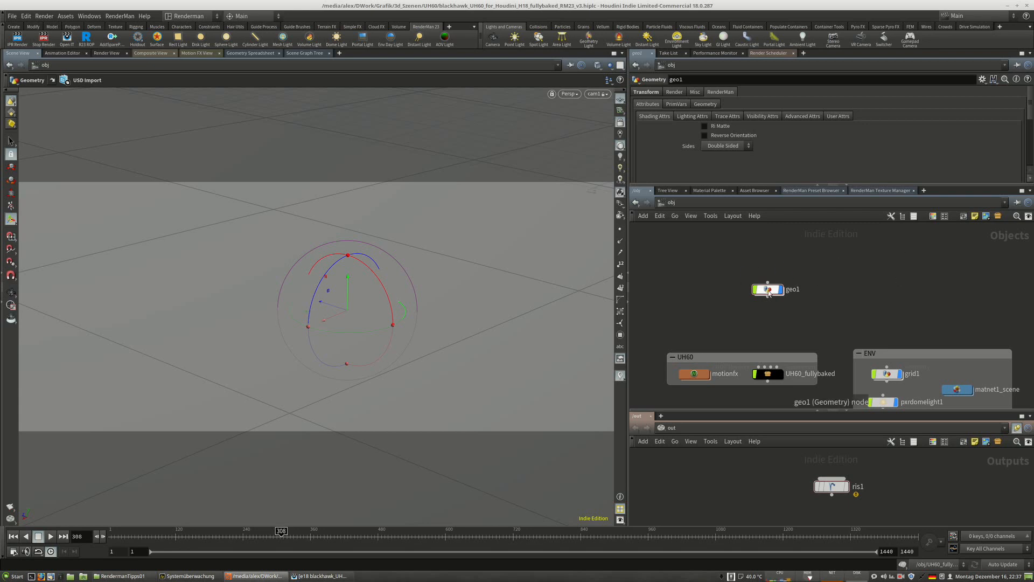
left_click_drag(768, 291, 767, 263)
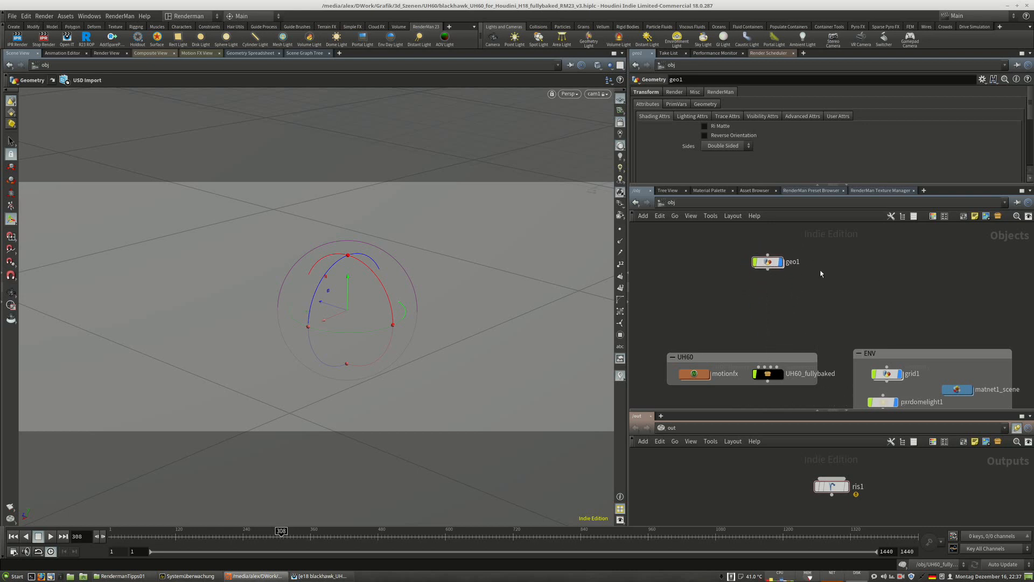
Enter geo1 and load TableAsset.usd from the Library/Assets/Table folder as usdimport1's file.
double_click(768, 262)
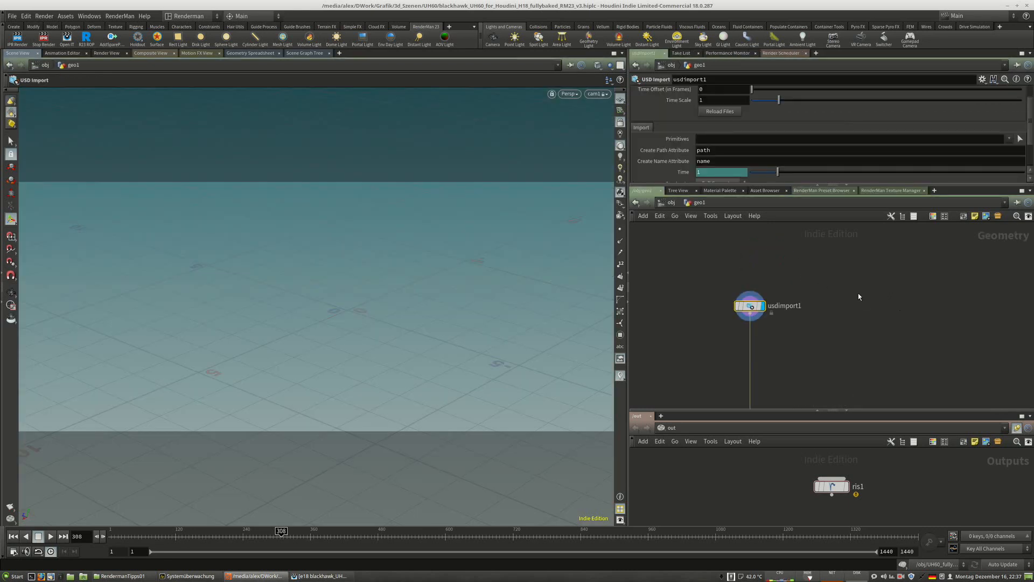
scroll(969, 129, "up", 2)
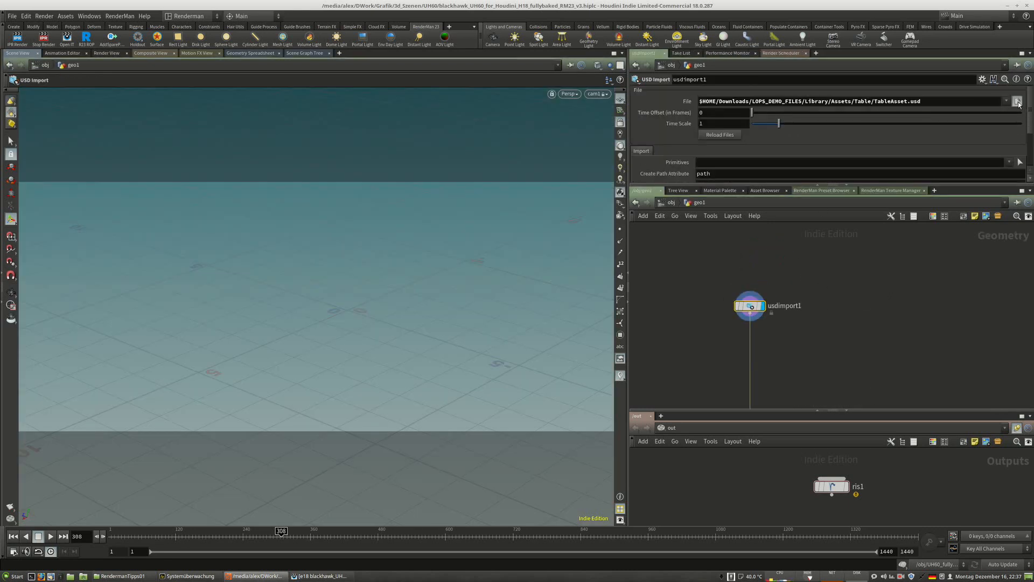
left_click(1017, 102)
left_click_drag(779, 8, 326, 116)
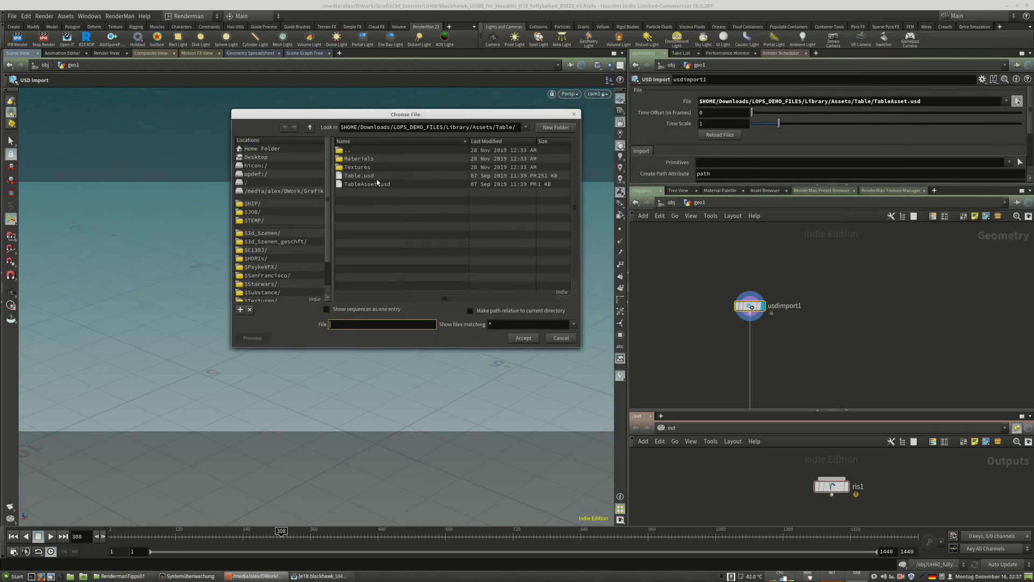
double_click(359, 150)
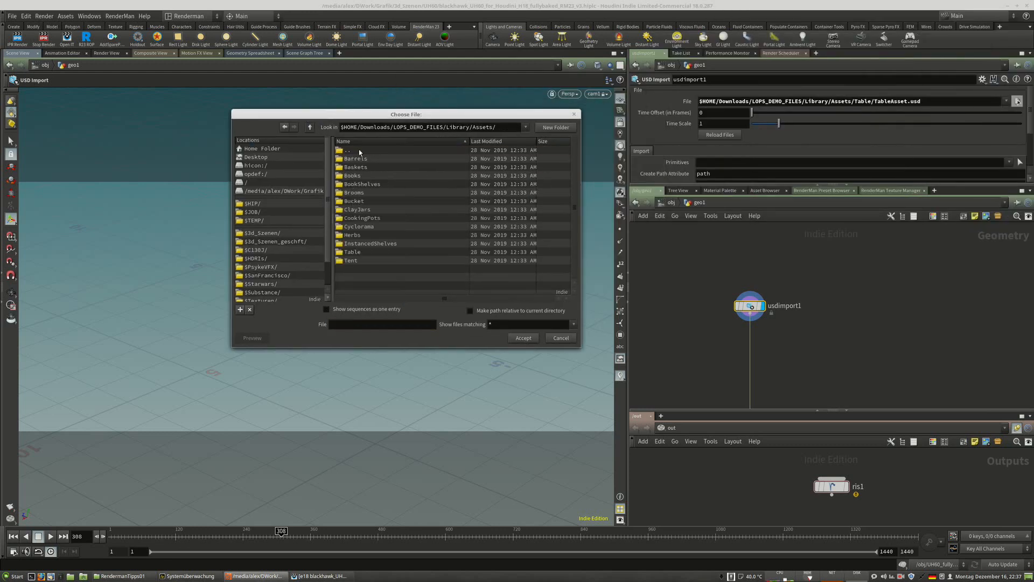
double_click(347, 153)
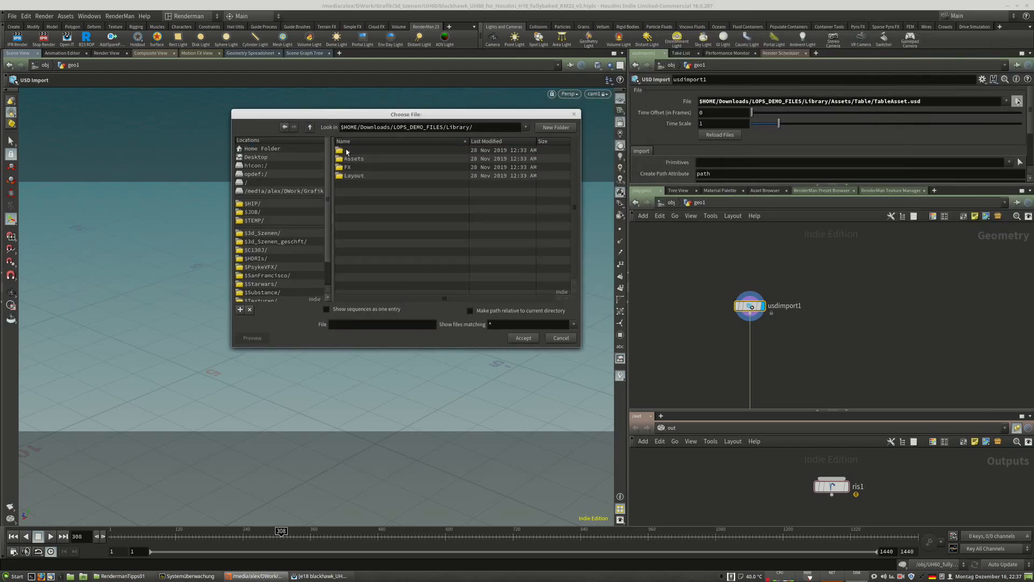
double_click(354, 159)
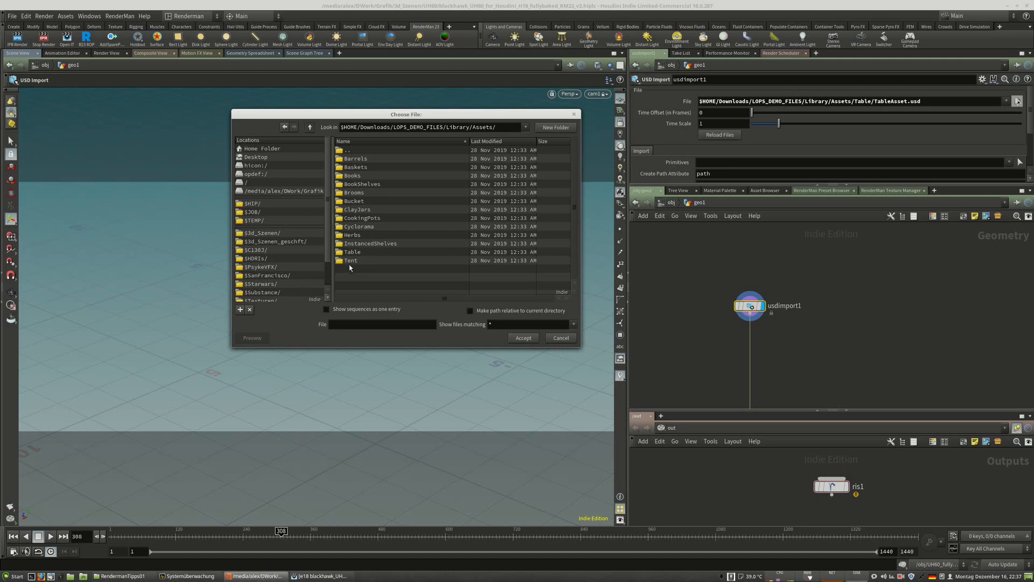
double_click(354, 252)
left_click(364, 184)
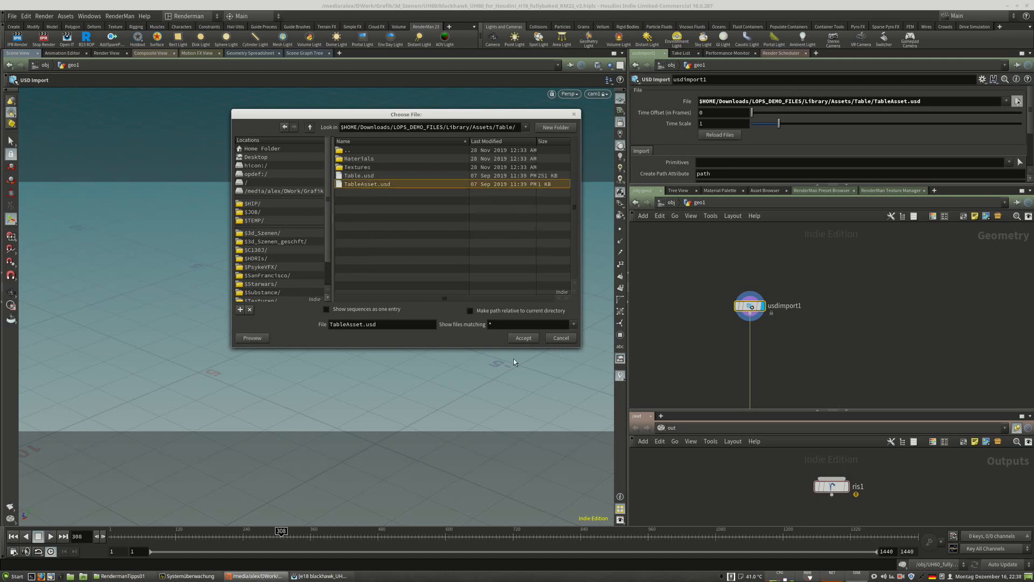
left_click(523, 338)
Add a second USD Import node beside usdimport1 and delete it again.
left_click_drag(748, 316, 747, 301)
key("Tab")
type("usd")
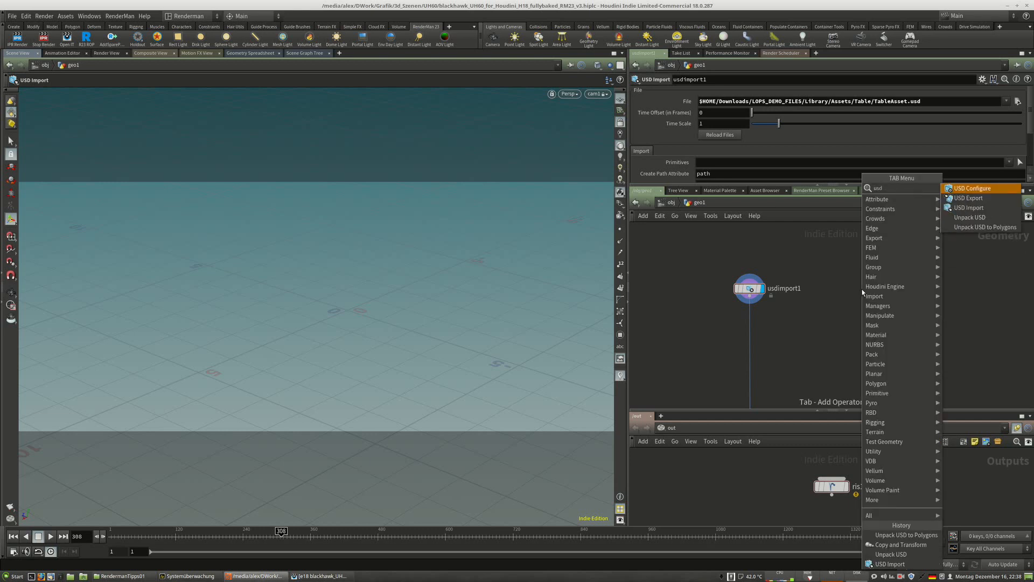
left_click(977, 208)
left_click(832, 289)
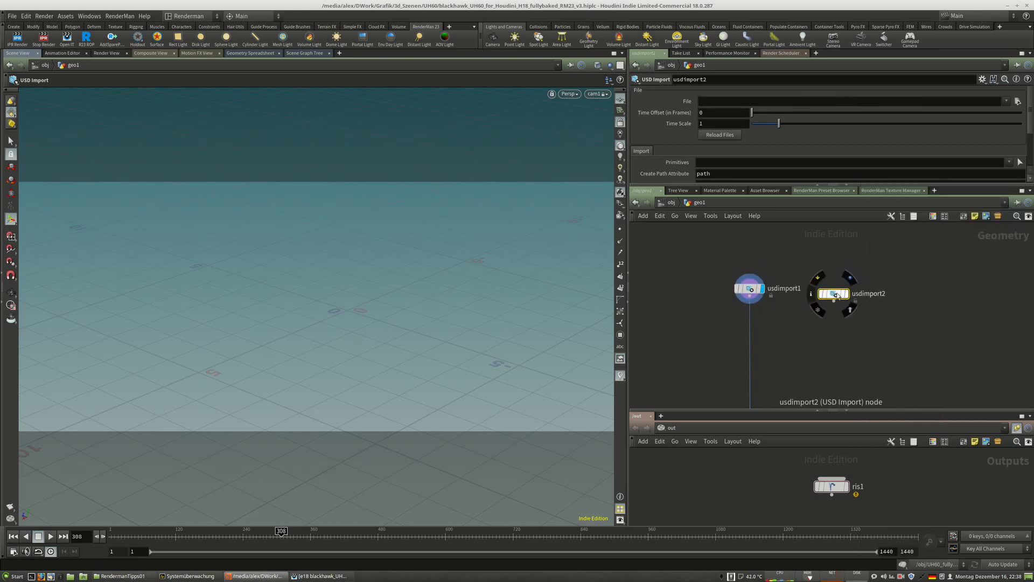
key("Delete")
Set the Primitives path of usdimport1 to / to import the whole USD asset.
left_click(745, 290)
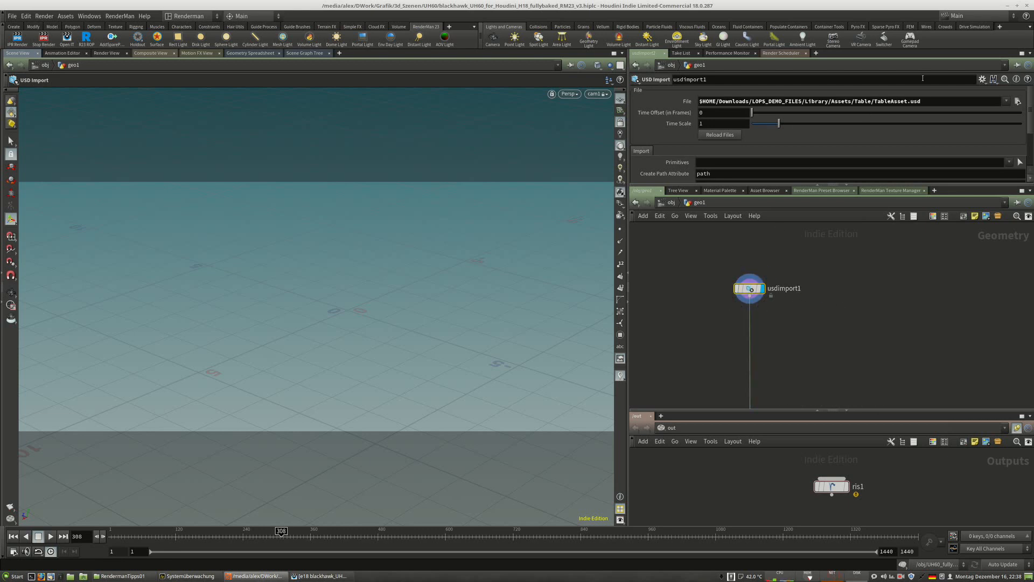
scroll(824, 148, "down", 3)
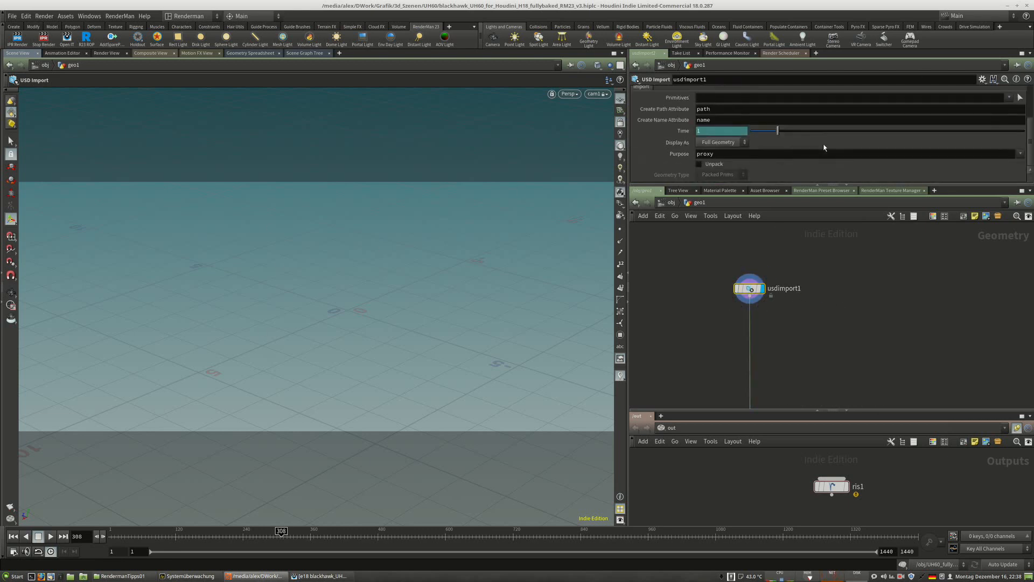
scroll(824, 148, "up", 3)
scroll(743, 133, "down", 1)
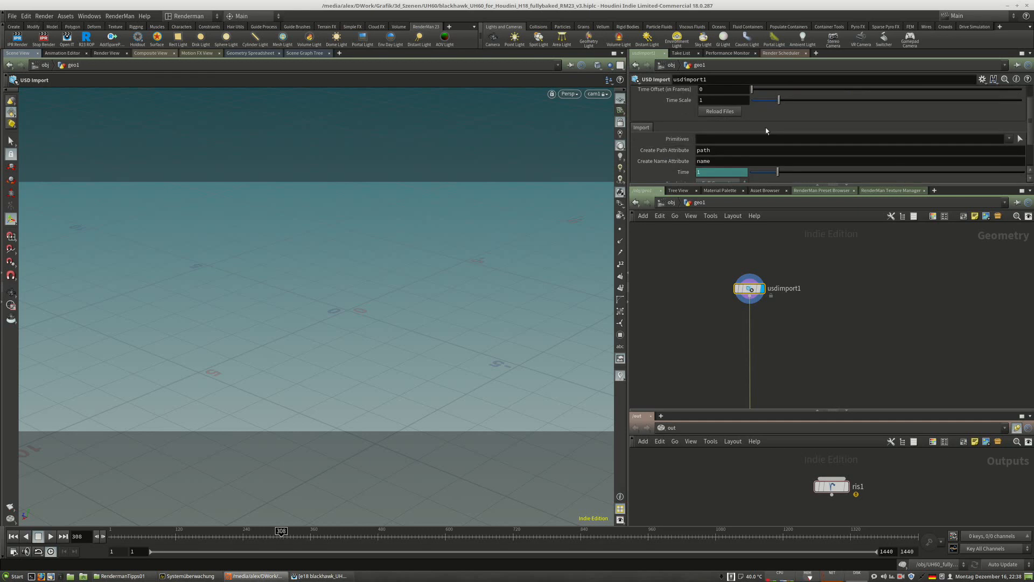
left_click(722, 139)
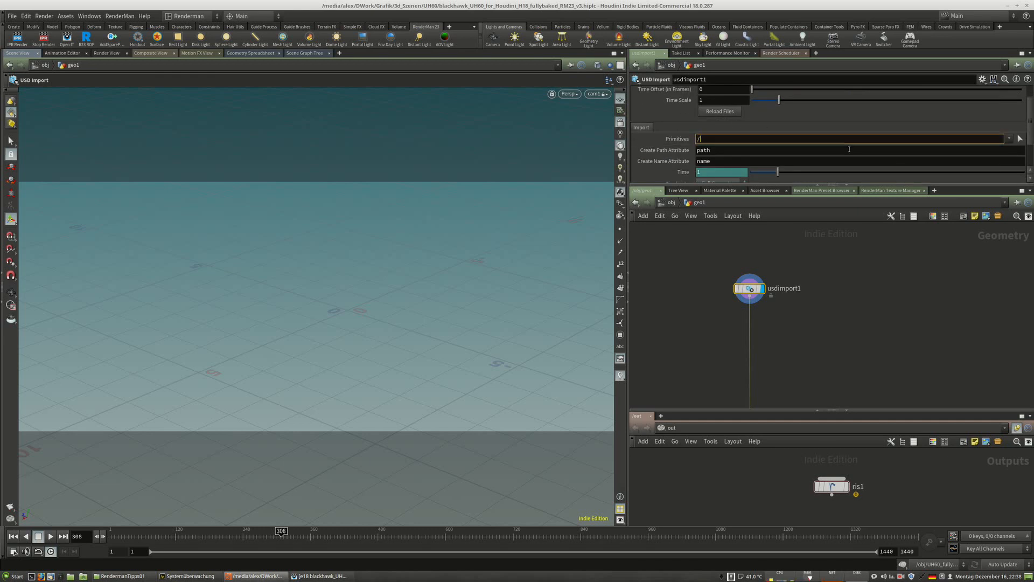
type("/")
key("Return")
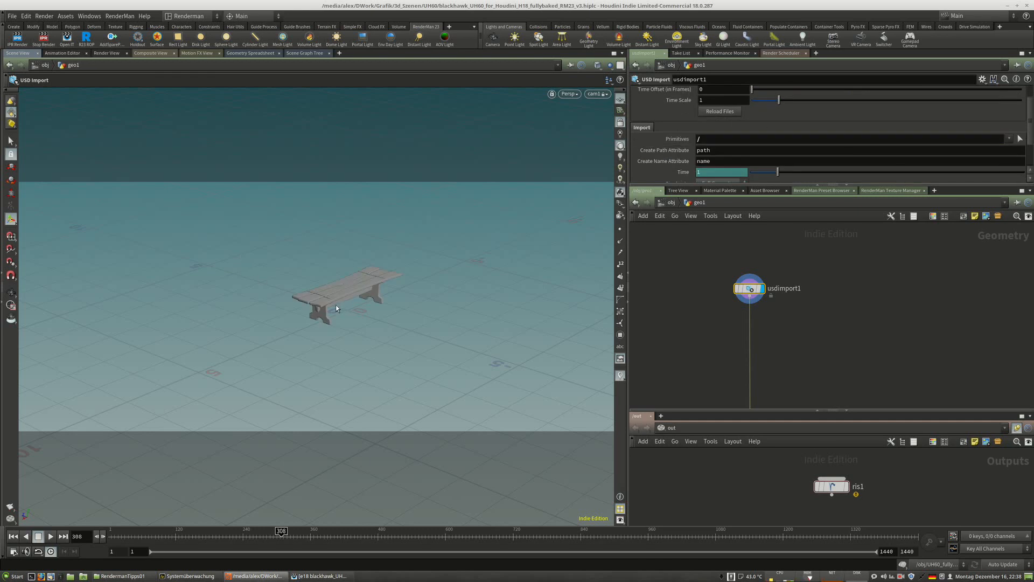
Inspect the node information of usdimport1 for its geometry and packed USD details.
middle_click_drag(823, 350, 824, 325)
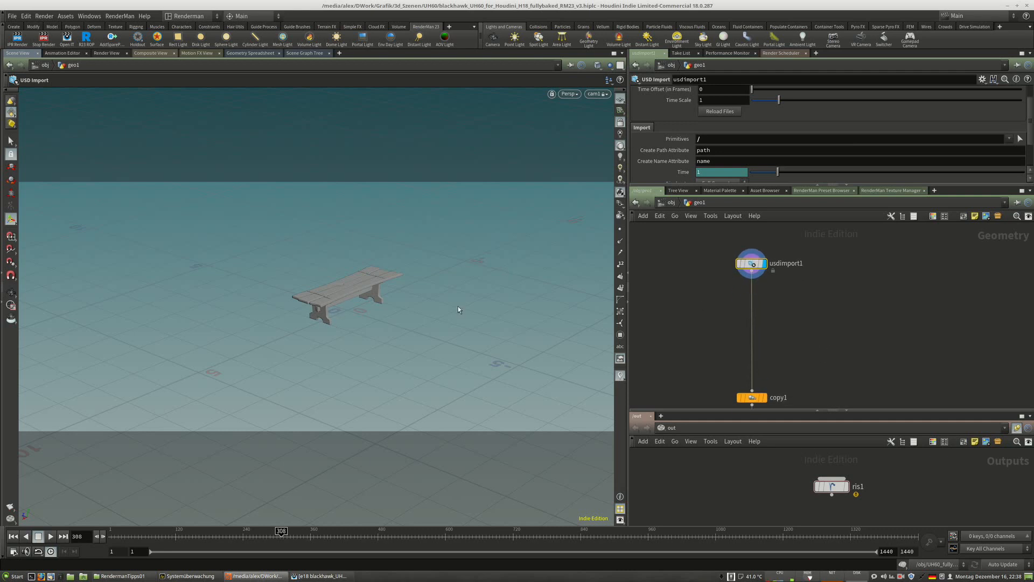
middle_click(754, 266)
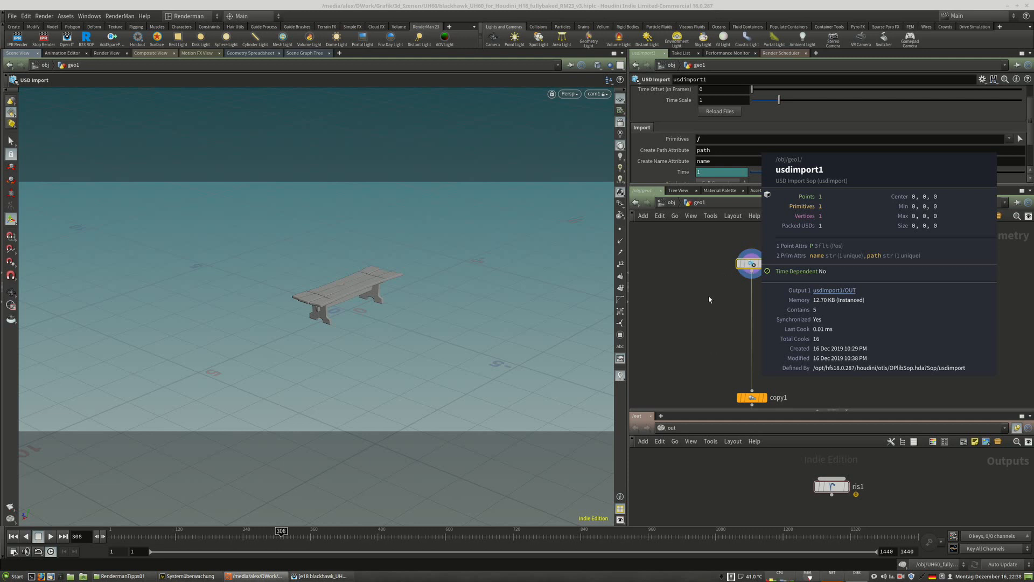
mouse_move(745, 267)
left_mouse_down()
mouse_move(729, 277)
mouse_move(750, 272)
mouse_move(747, 280)
left_mouse_up()
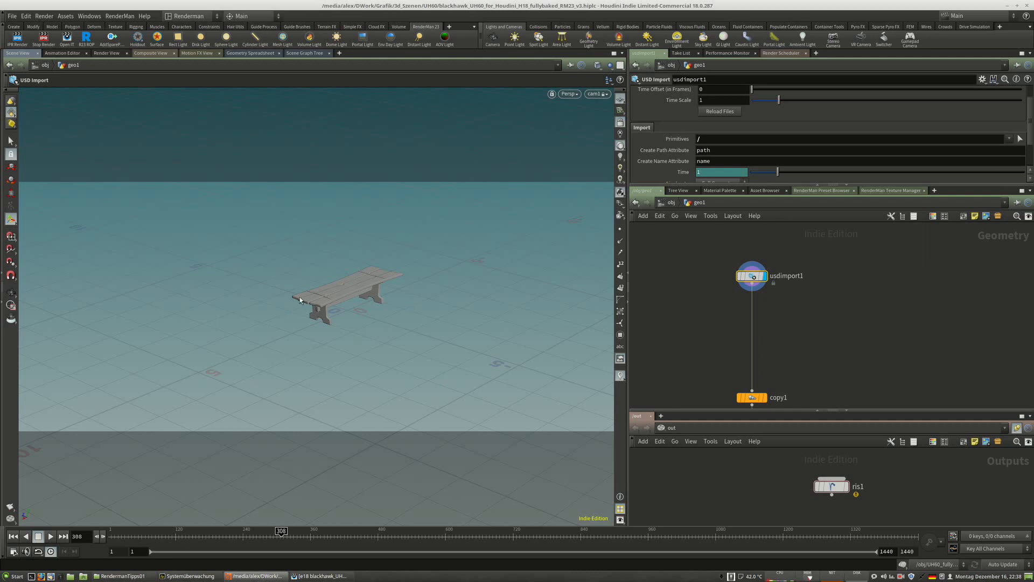
Add an Unpack USD to Polygons node beside the connection between usdimport1 and copy1.
key("Tab")
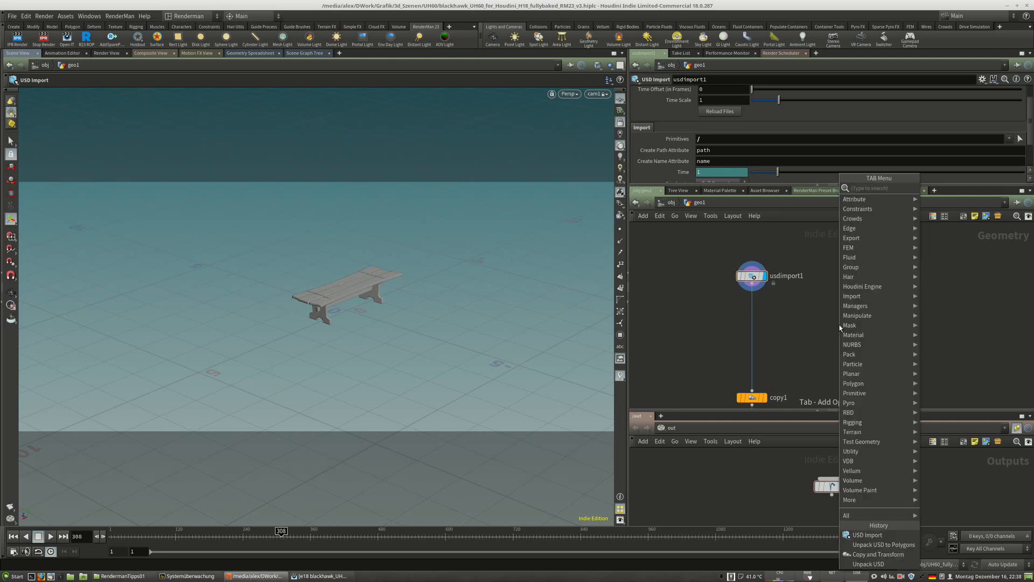
type("ui")
key("BackSpace")
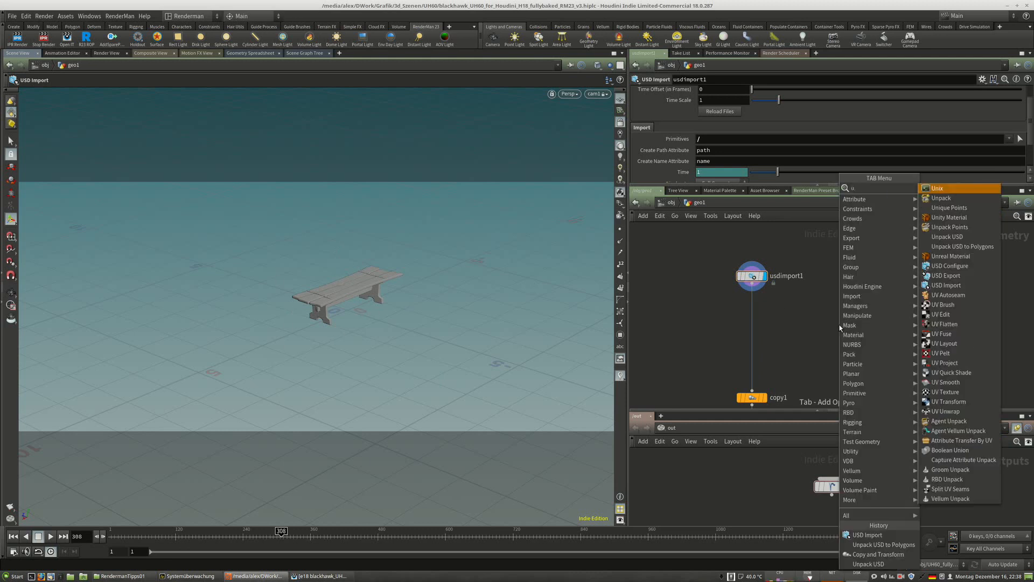
type("sd")
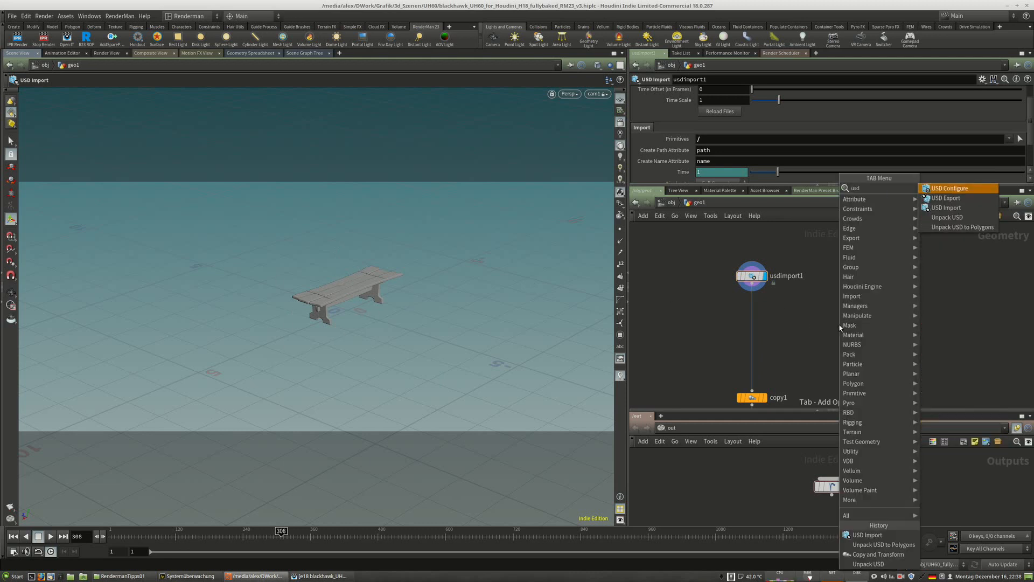
left_click(946, 227)
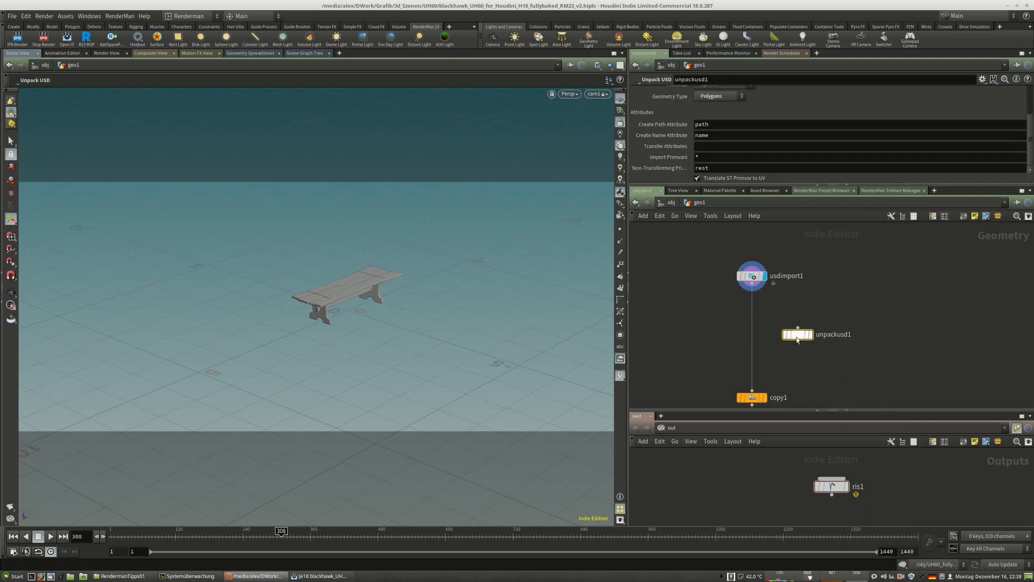
left_click(822, 326)
Enable Unpack on usdimport1 and set its geometry type to Polygons.
scroll(695, 132, "down", 2)
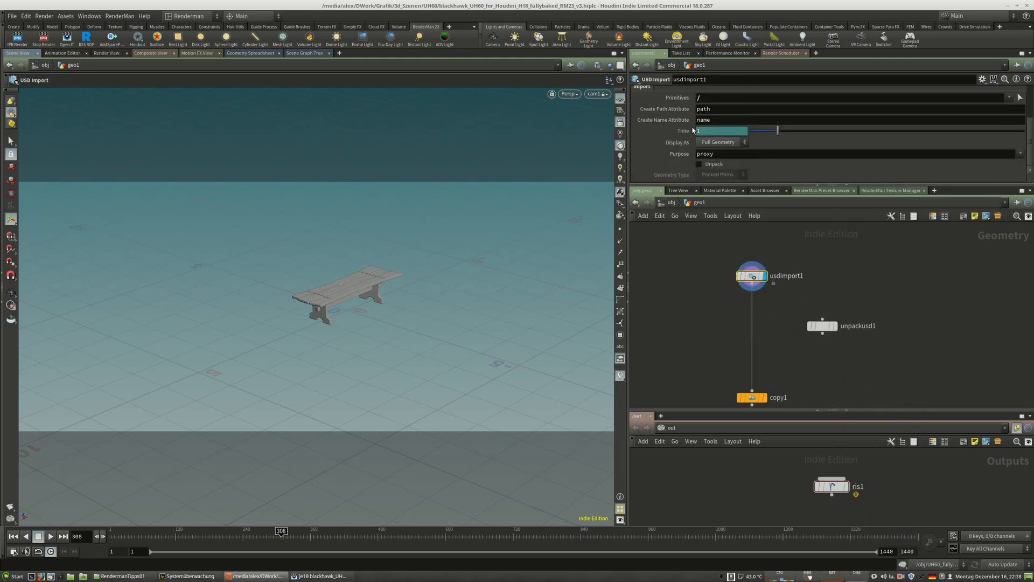
left_click(709, 165)
left_click(720, 174)
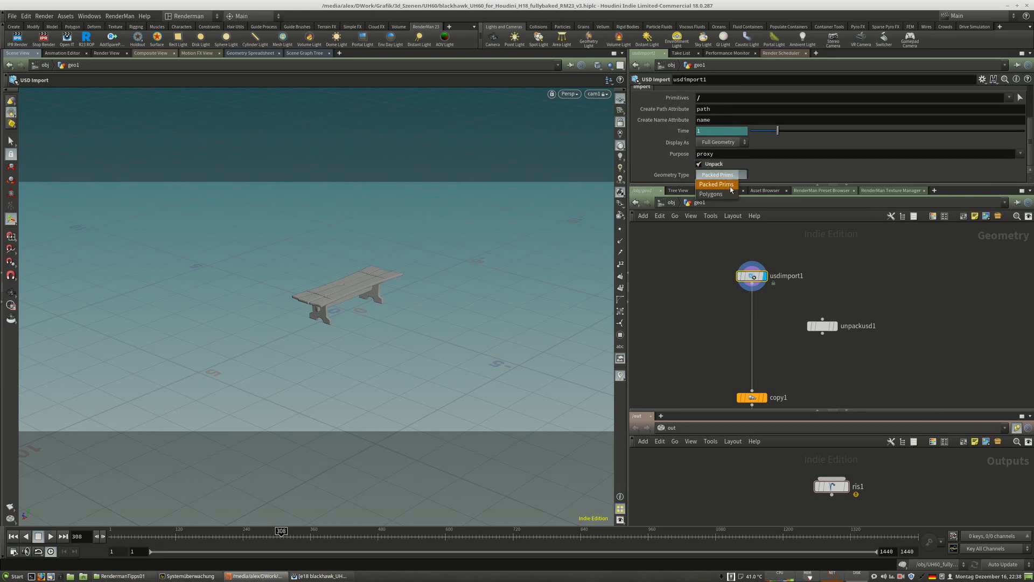
left_click(714, 186)
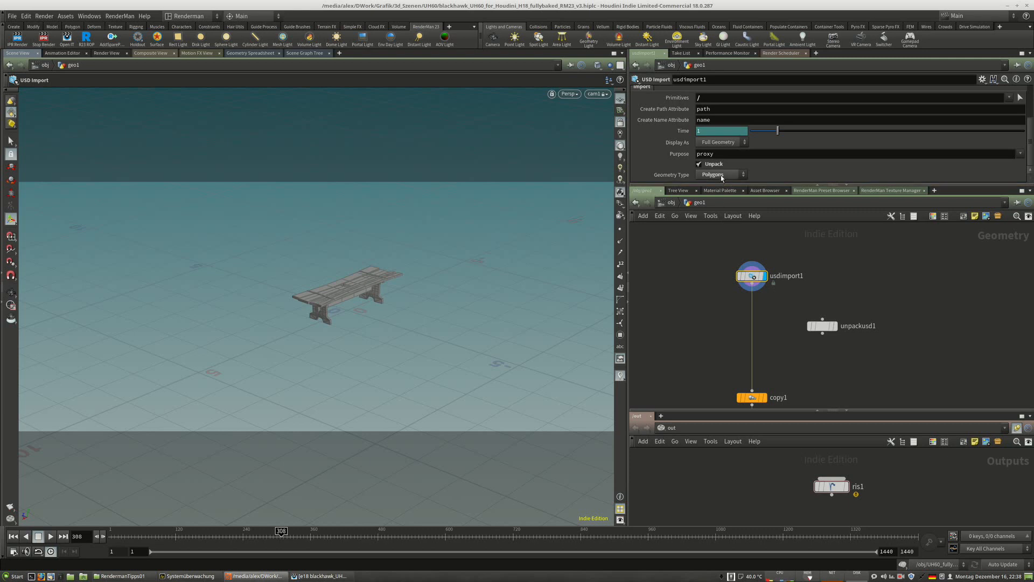
Set the Purpose of usdimport1 to render.
left_click(1020, 153)
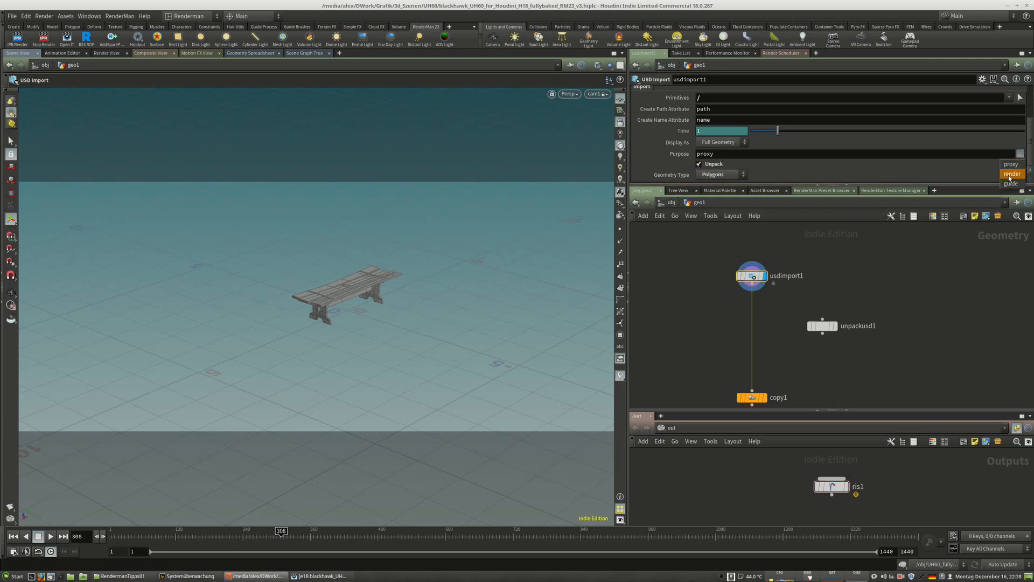
left_click(1009, 173)
left_click_drag(650, 147, 453, 124)
key("BackSpace")
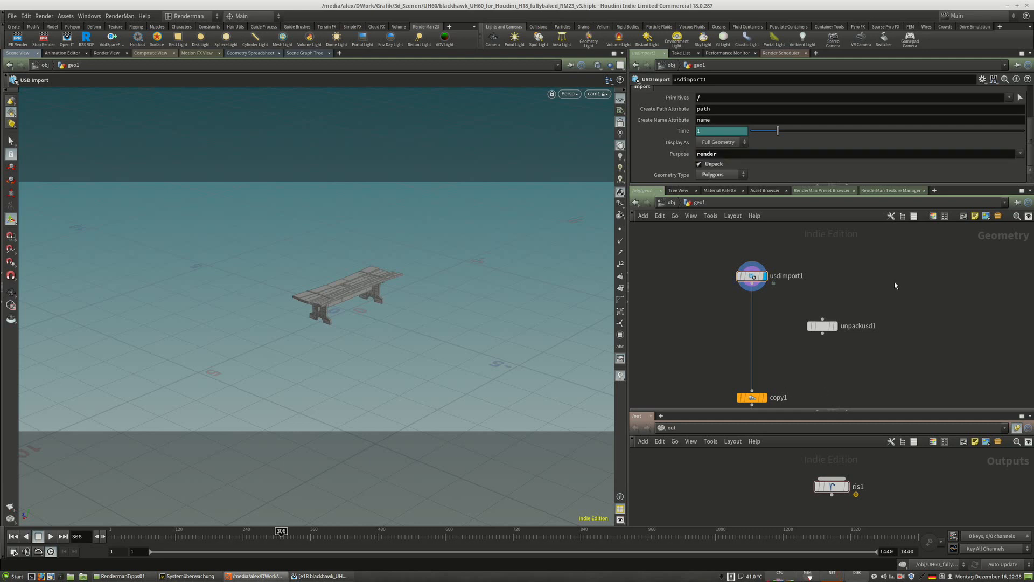
Disable Unpack on usdimport1 and revert its Purpose to the default.
left_click(699, 164)
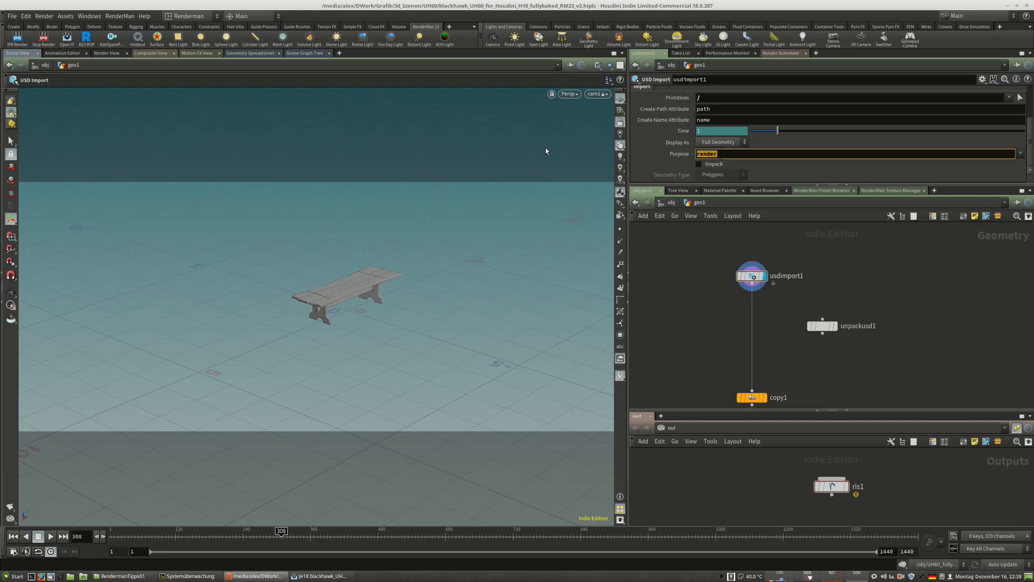
right_click(676, 154)
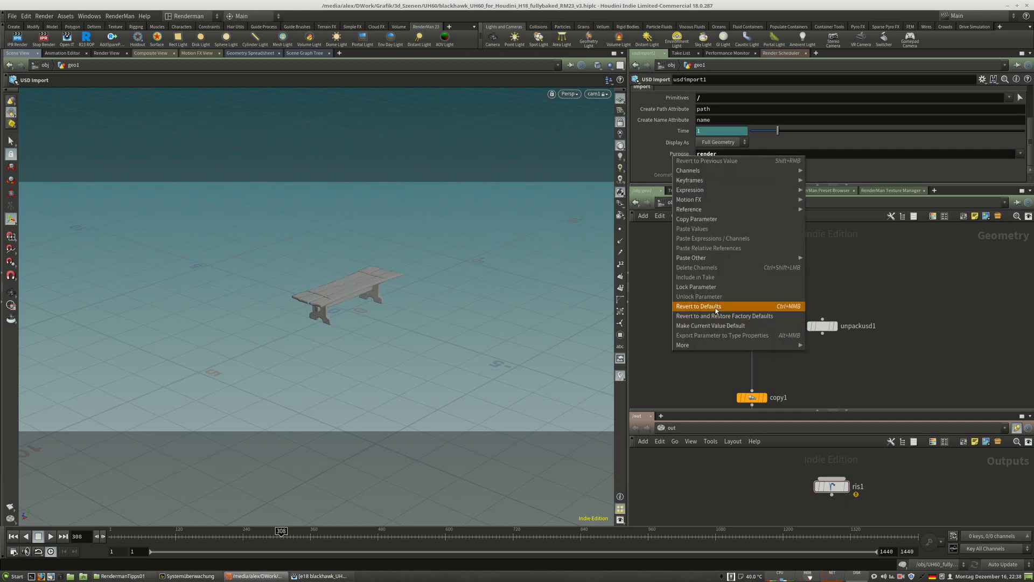
left_click(700, 309)
Replace the loose unpack node with a new Unpack USD to Polygons node fed by usdimport1, and display it.
left_click_drag(822, 318, 807, 306)
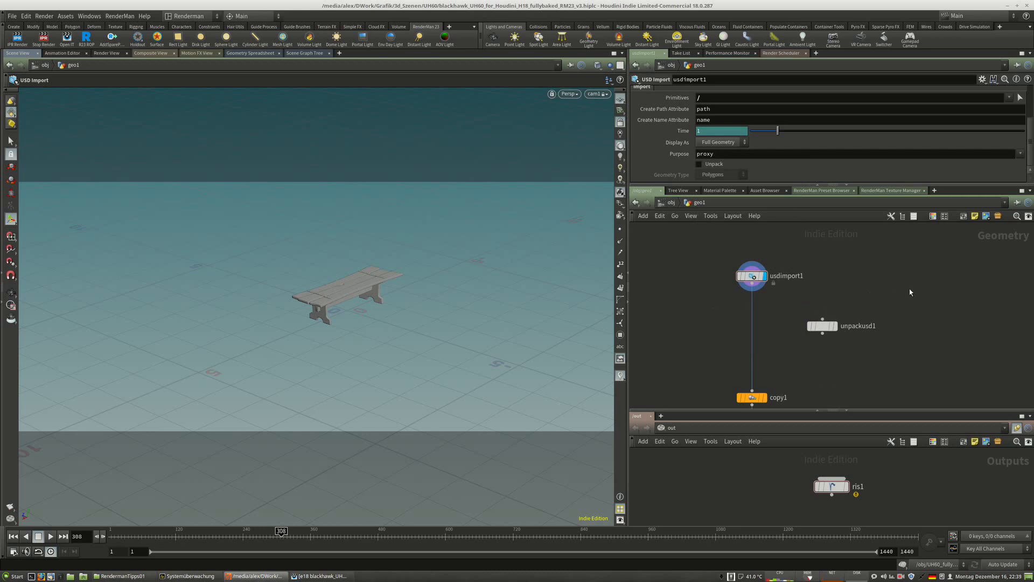
key("Tab")
type("u")
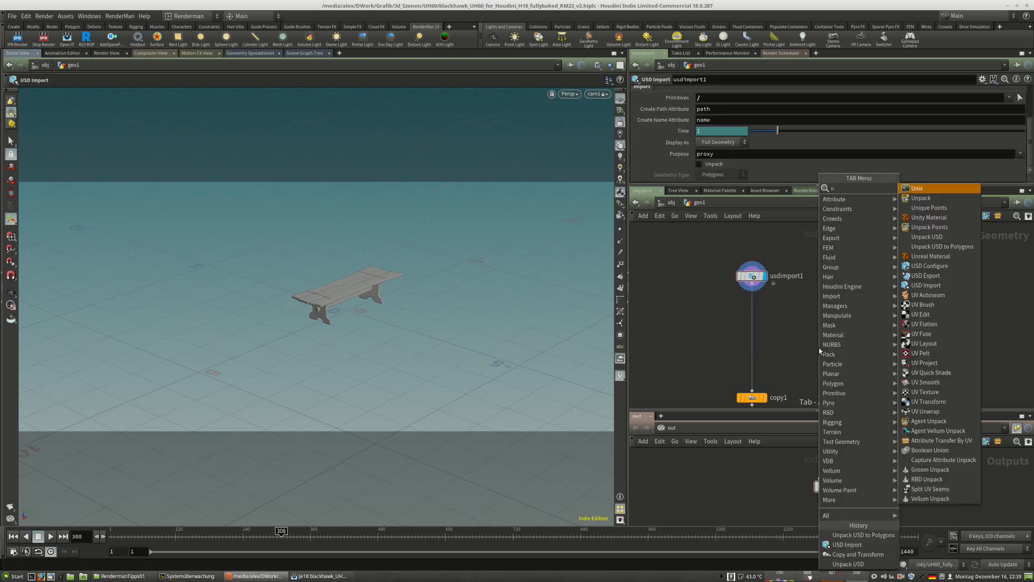
type("sd")
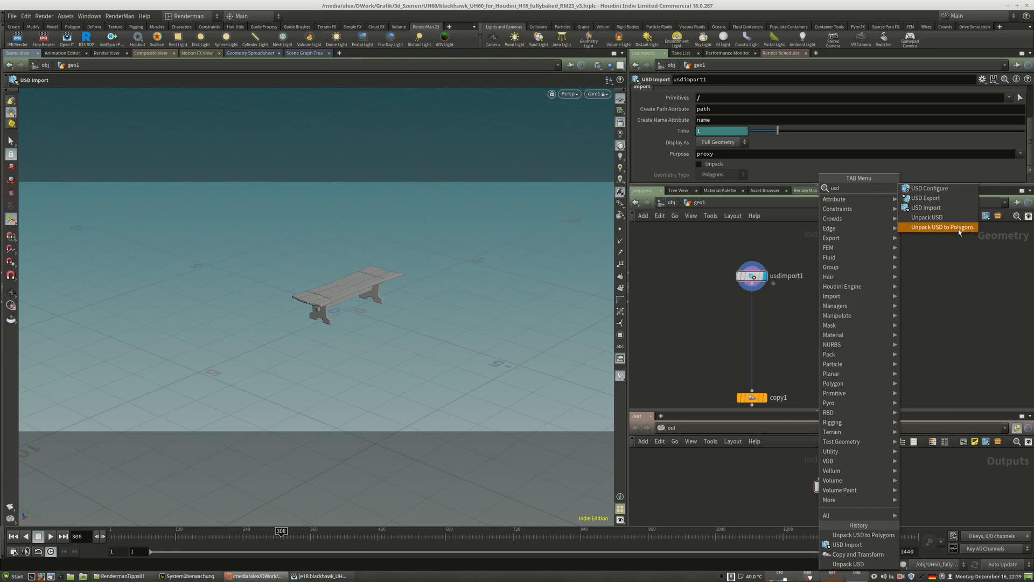
left_click(958, 228)
left_click(840, 320)
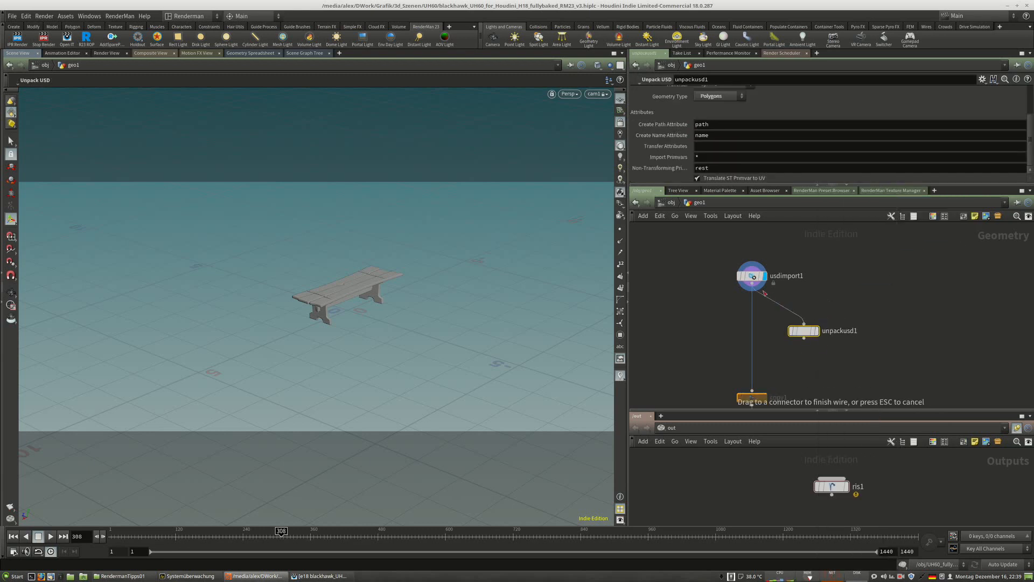
left_click(816, 331)
left_click_drag(804, 335, 792, 317)
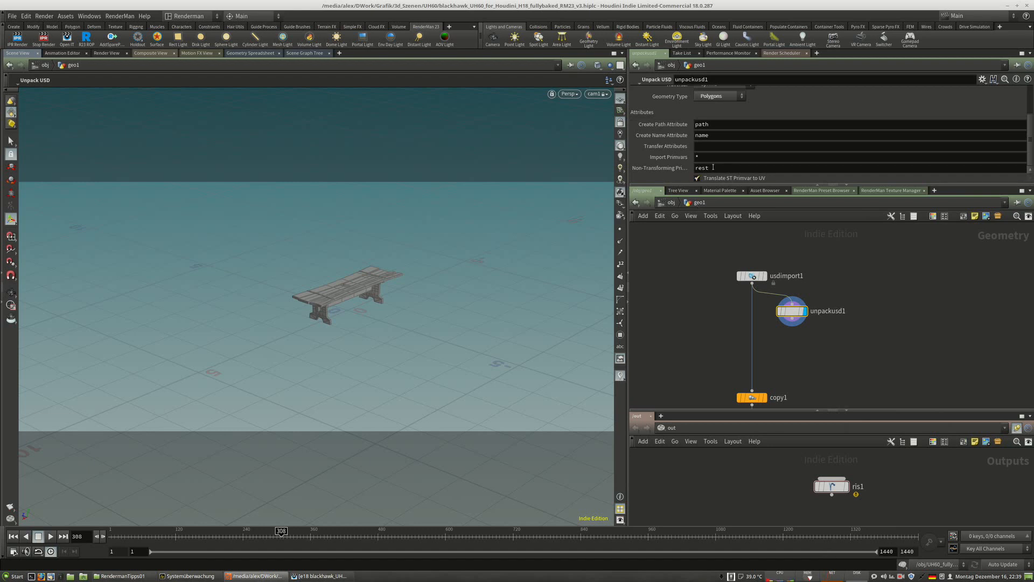
Check the node info of unpackusd1 and insert the node into the wire between usdimport1 and copy1.
middle_click(793, 311)
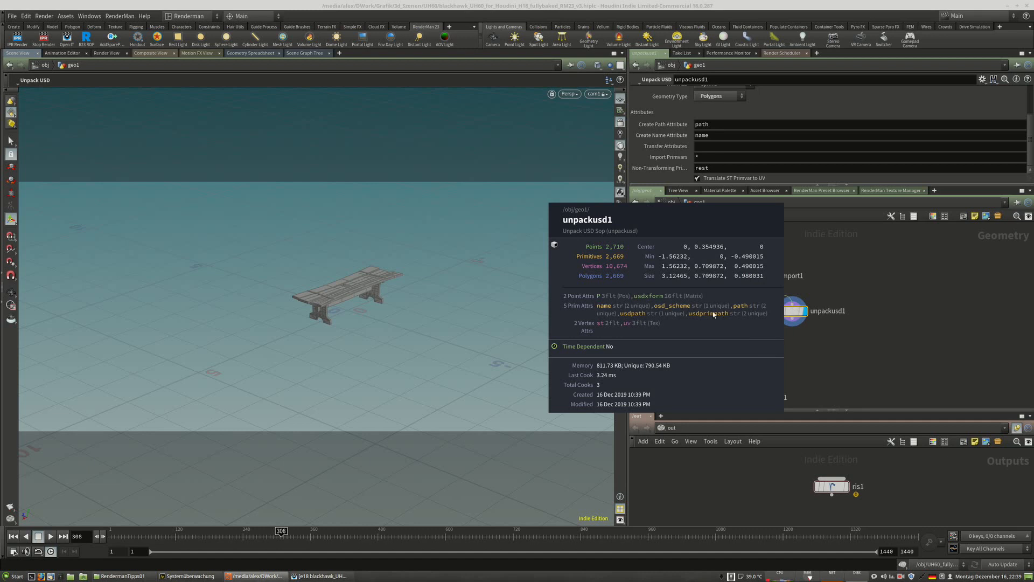
middle_click_drag(799, 293, 817, 350)
middle_click_drag(896, 311, 877, 250)
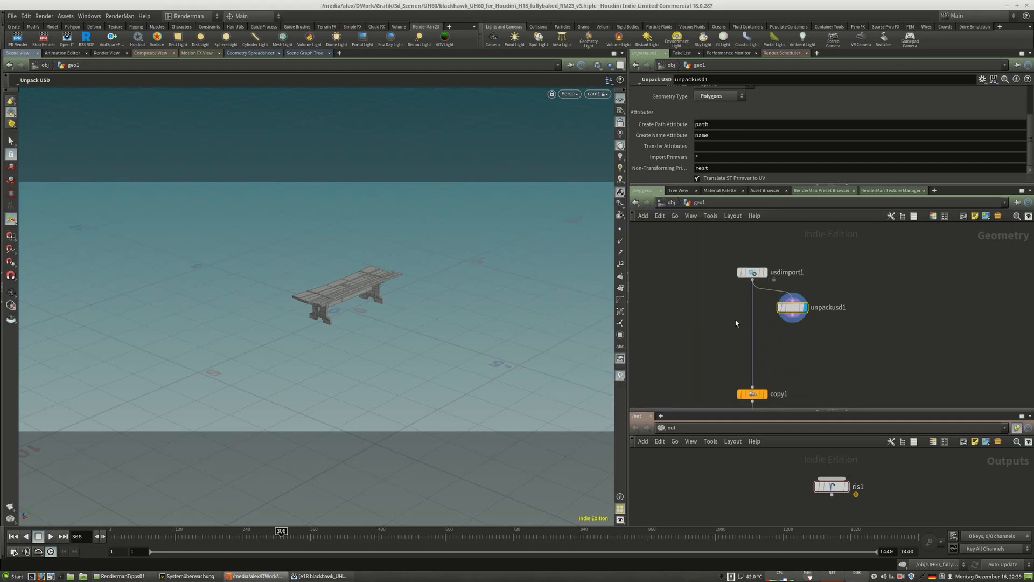
mouse_move(769, 323)
left_mouse_down()
mouse_move(790, 307)
mouse_move(753, 311)
left_mouse_up()
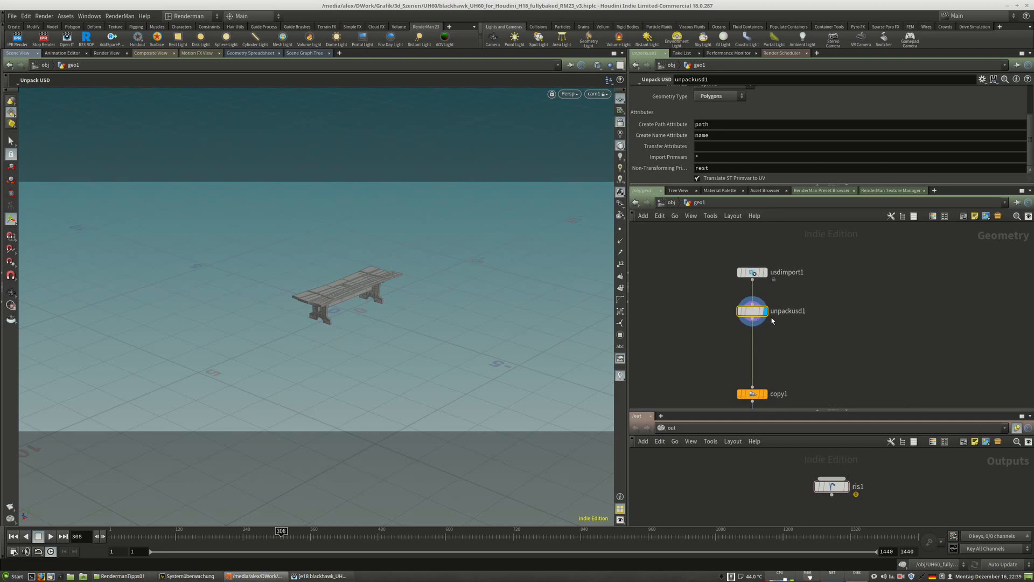
middle_click_drag(771, 319, 759, 237)
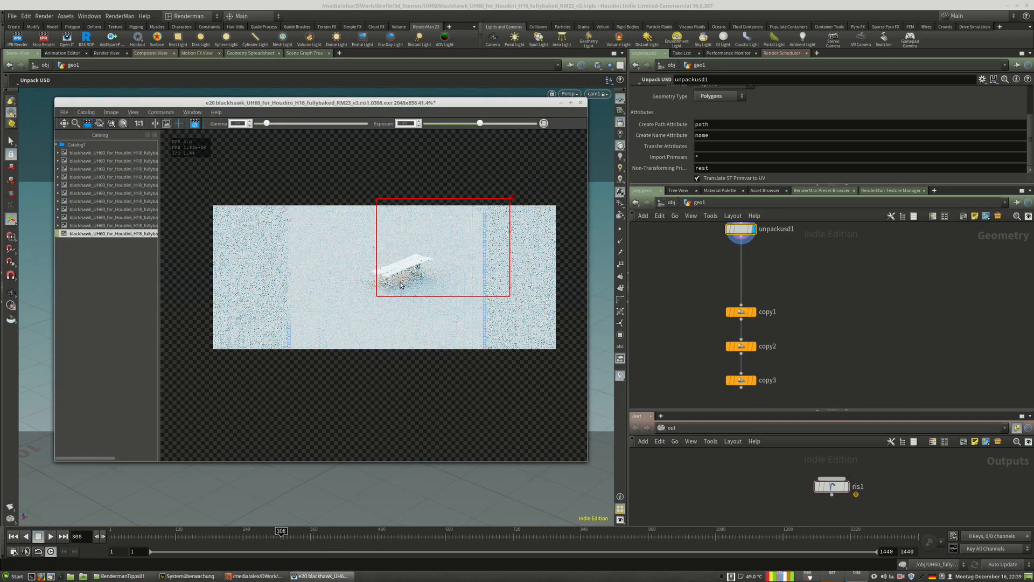
Pull unpackusd1 out beside the direct wire from usdimport1 to copy1, and restart the IPR render.
middle_click_drag(773, 254, 763, 342)
left_click_drag(736, 319, 731, 286)
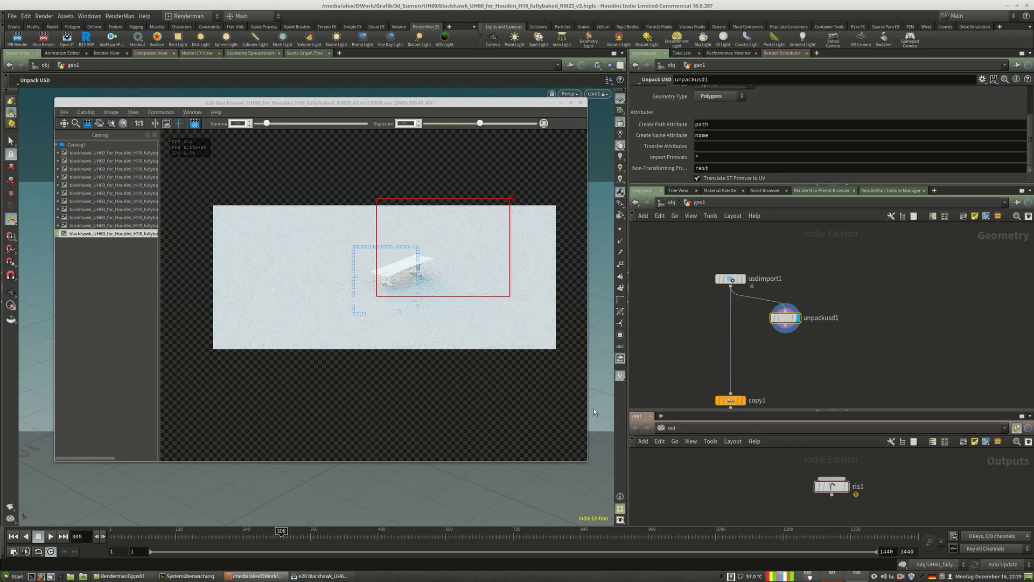
left_click(729, 281)
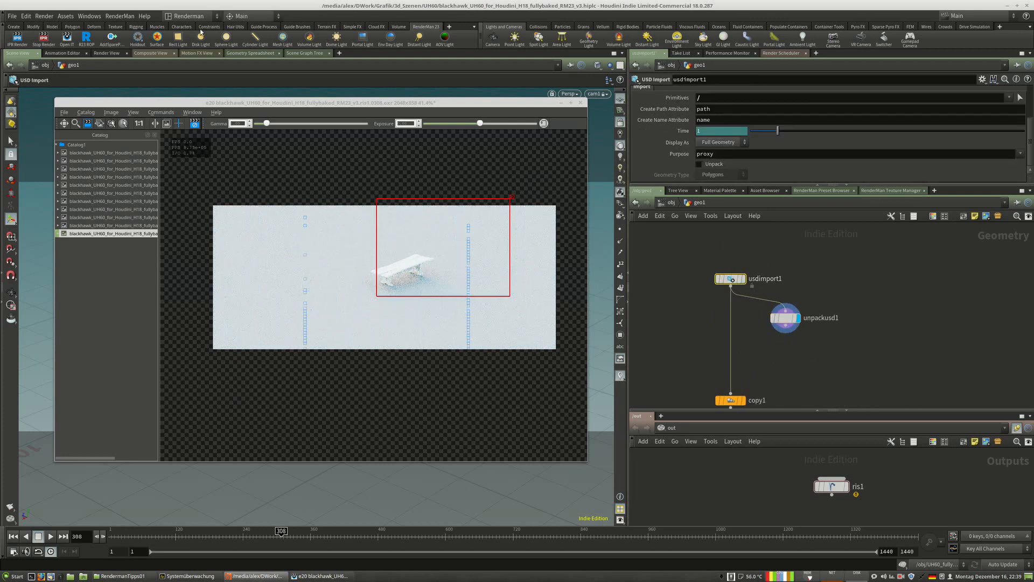
left_click(43, 43)
left_click(18, 39)
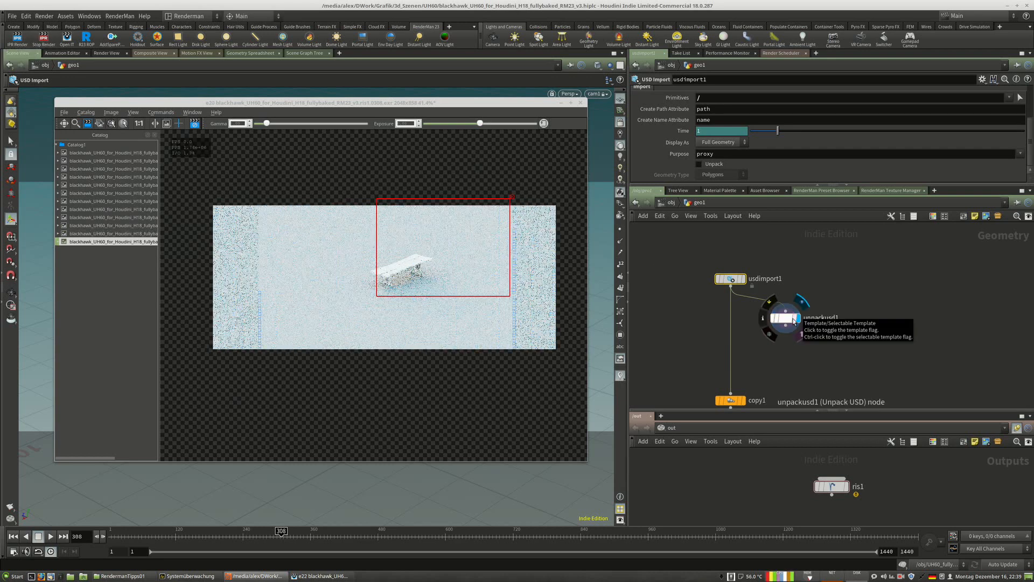
Compare the live render with usdimport1 displayed against the one with unpackusd1 displayed.
scroll(755, 158, "up", 3)
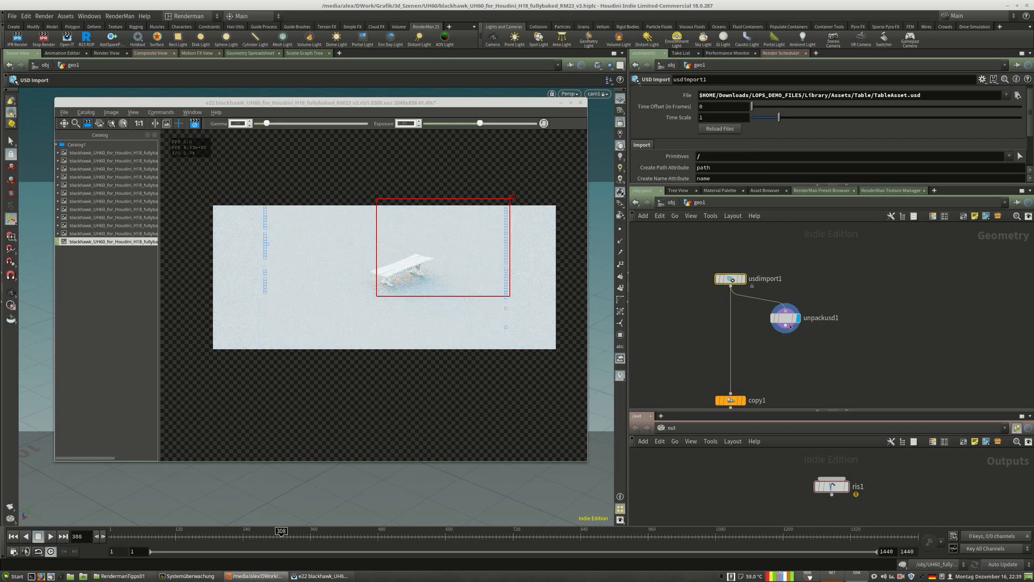
left_click(744, 278)
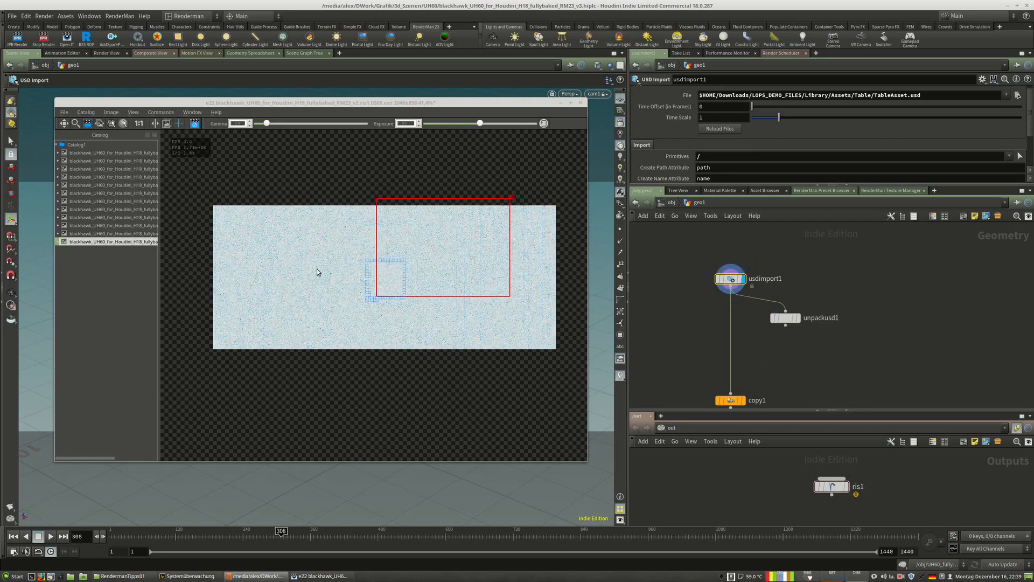
left_click(800, 330)
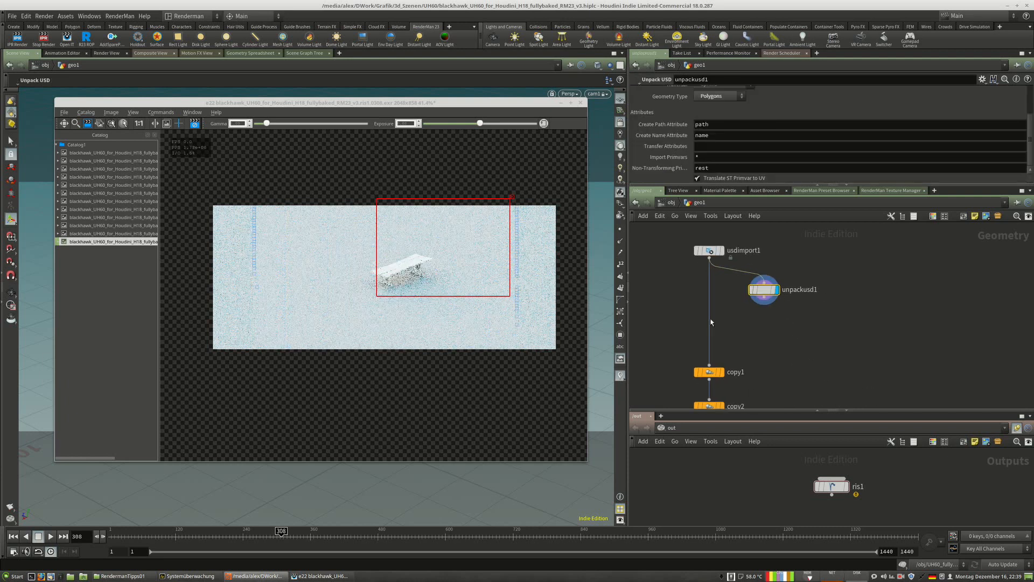
Route usdimport1 through unpackusd1 into copy1 and set the display flag on copy3.
left_click_drag(710, 365, 711, 294)
middle_click_drag(771, 325, 772, 263)
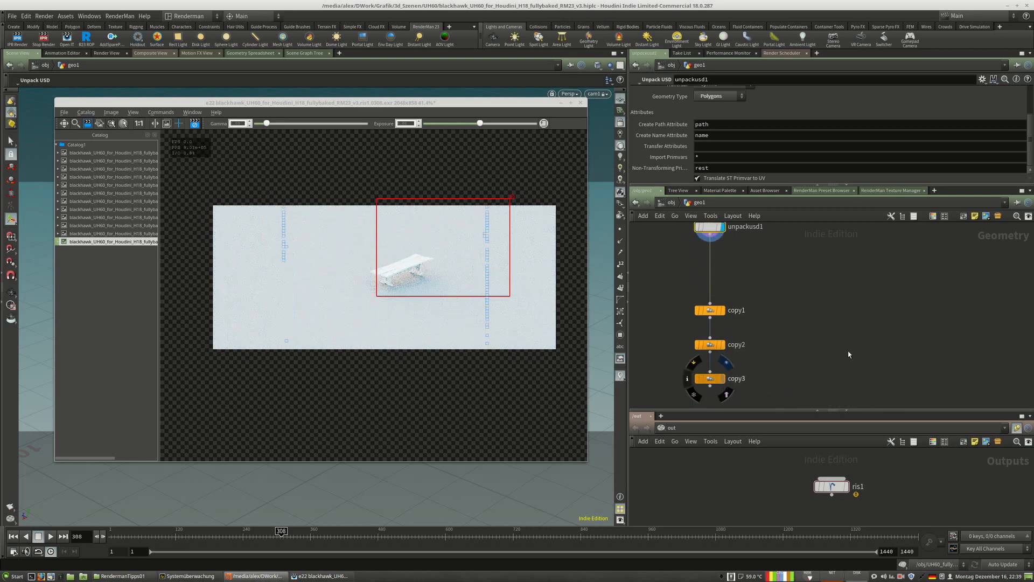
left_click(721, 380)
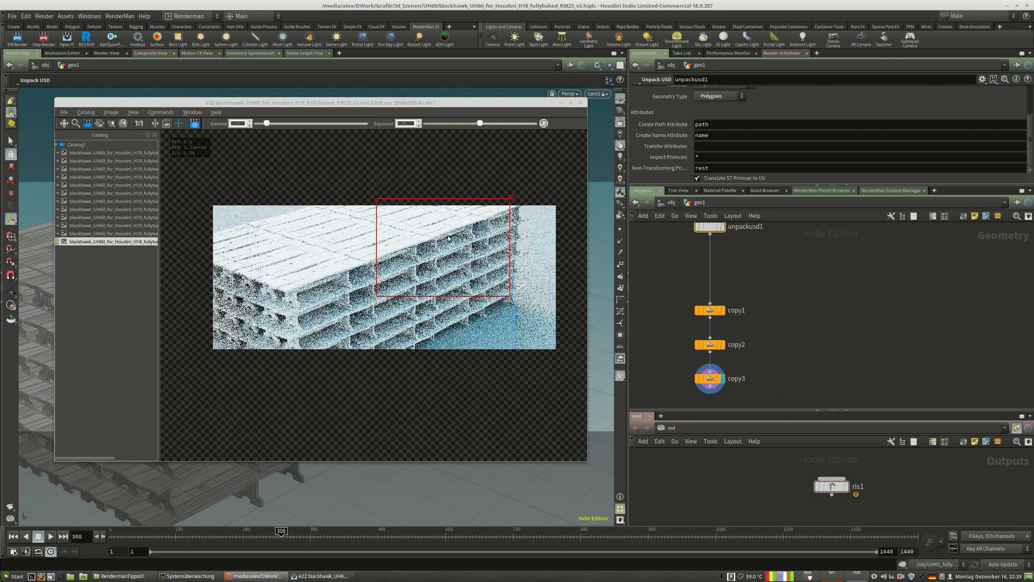
Reposition the render's crop region over the side of the stacked tables, and minimize the render window.
left_click_drag(495, 296, 532, 339)
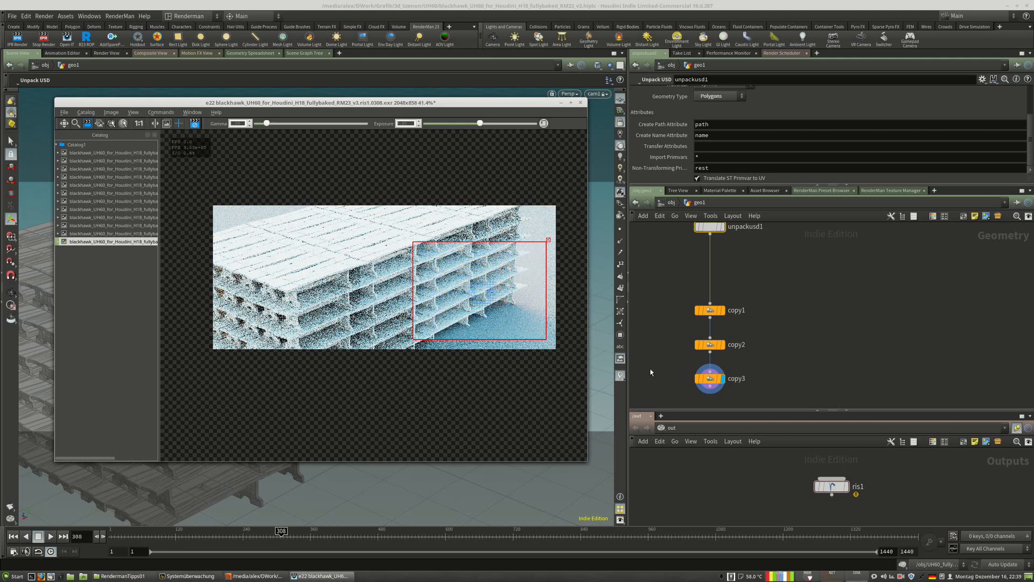
left_click_drag(473, 311, 438, 304)
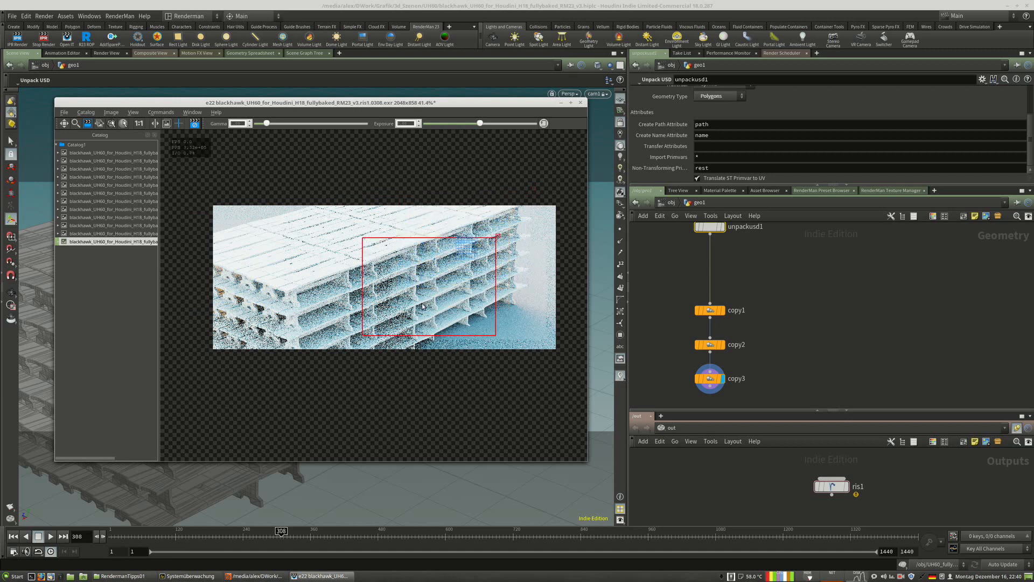
left_click(561, 103)
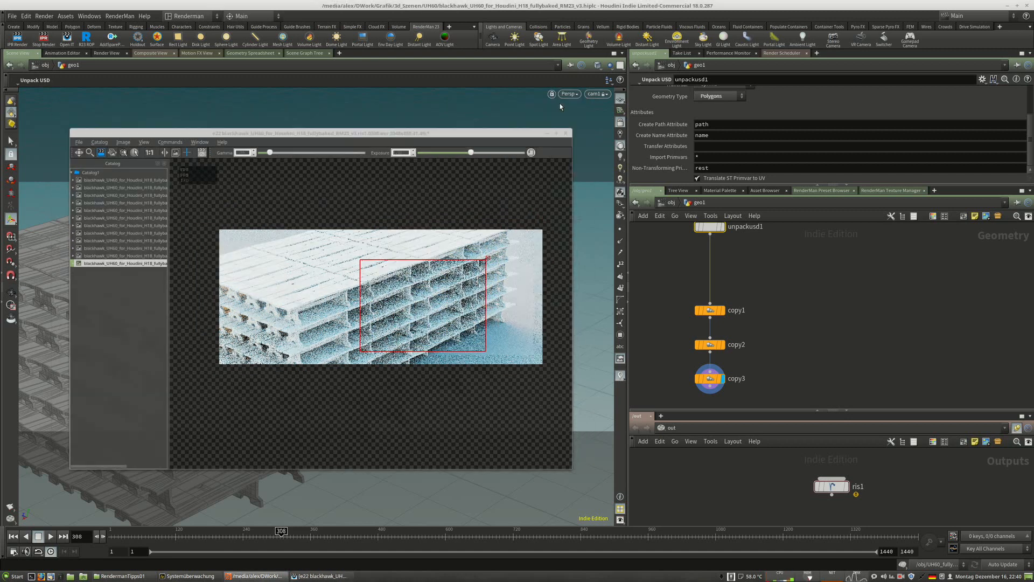
Move copy1, copy2 and copy3 together closer to unpackusd1 in the network.
middle_click_drag(818, 328, 807, 307)
left_click_drag(797, 281, 664, 403)
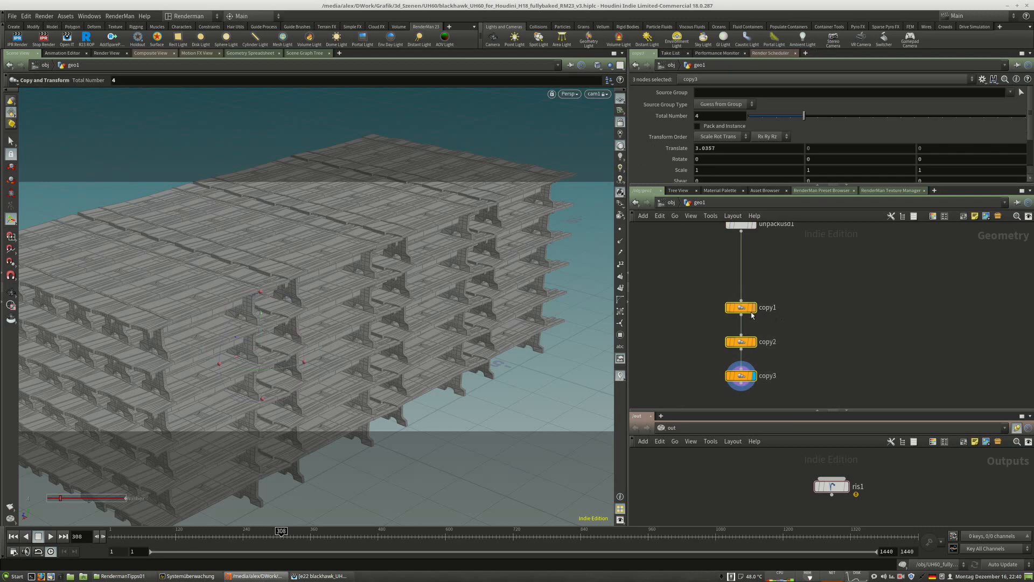
left_click_drag(742, 307, 742, 279)
Add an unconnected USD Export node beside copy1 in the geo1 network.
middle_click_drag(796, 263, 773, 334)
key("Tab")
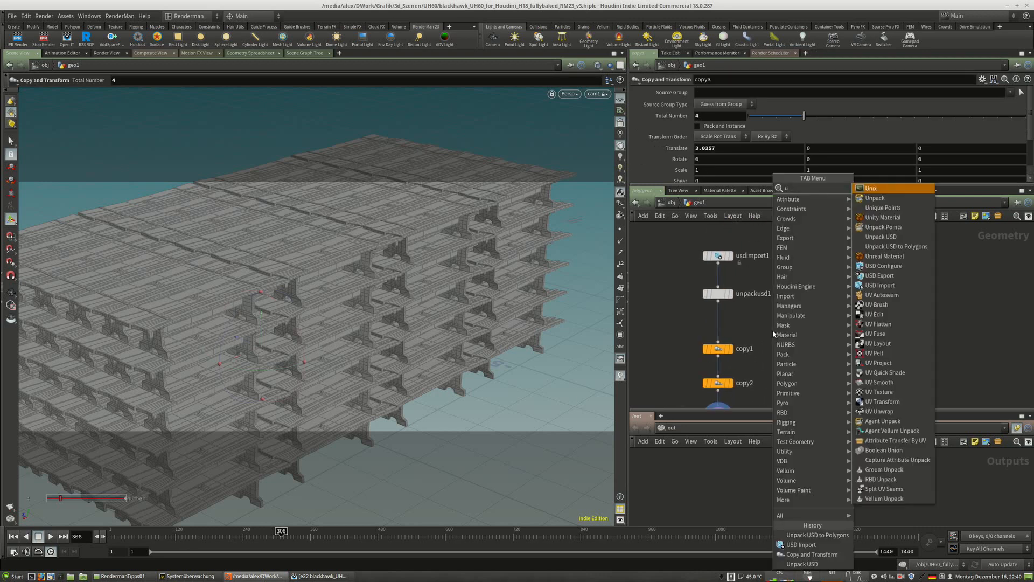
left_click(883, 202)
left_click(780, 349)
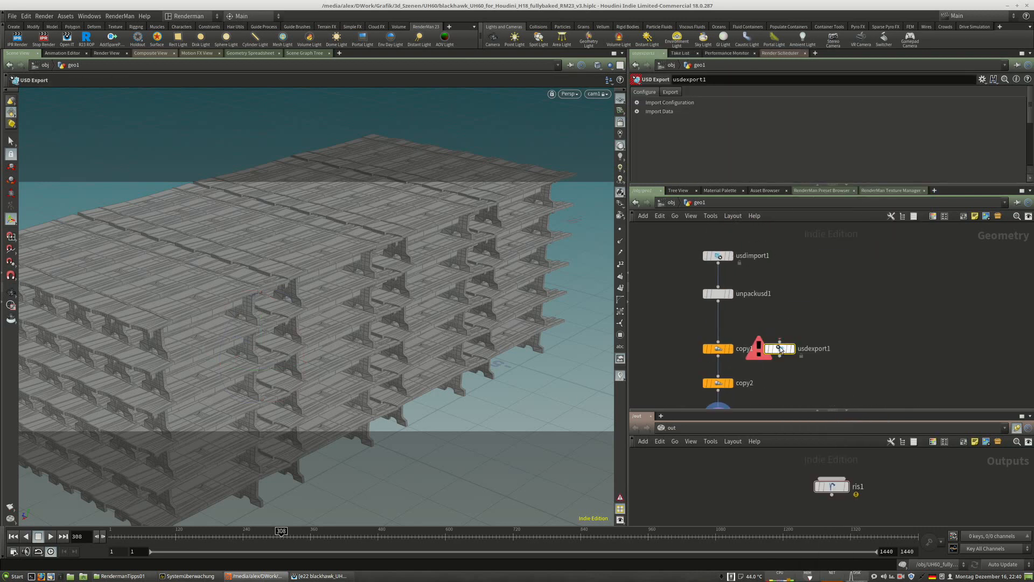
Review the import data, import configuration and export settings of usdexport1.
left_click(637, 112)
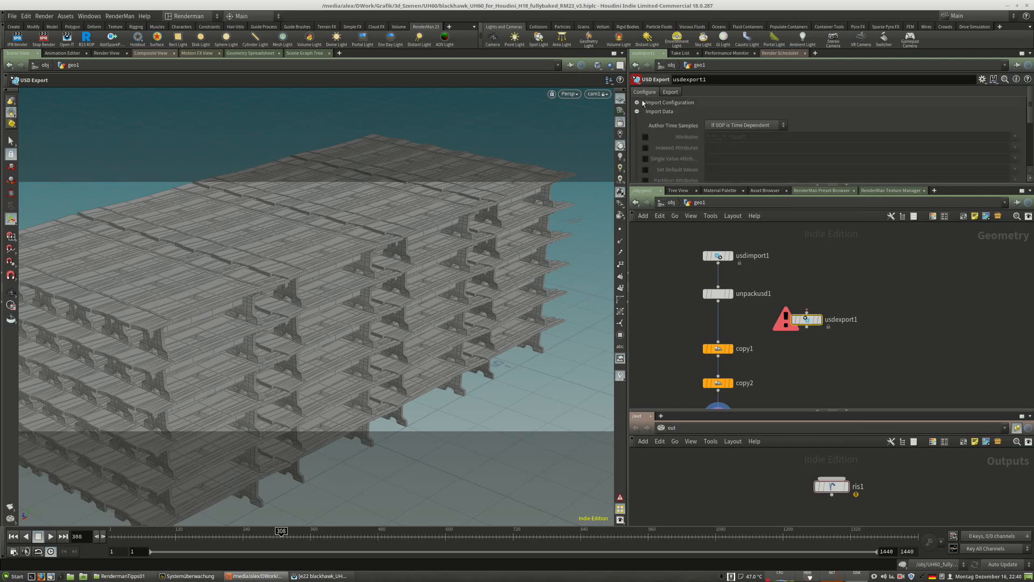
left_click(637, 102)
left_click(671, 92)
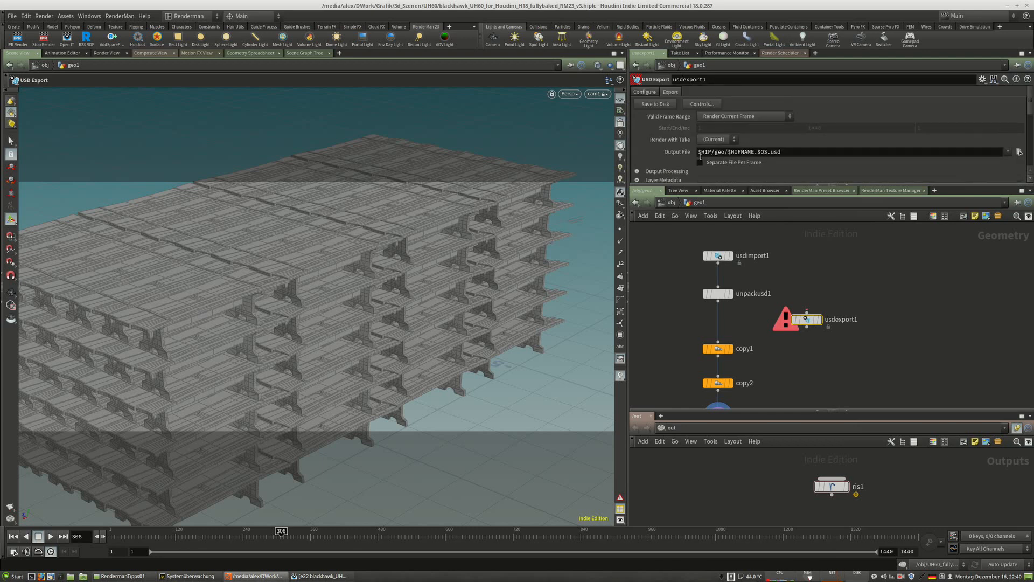
left_click(644, 91)
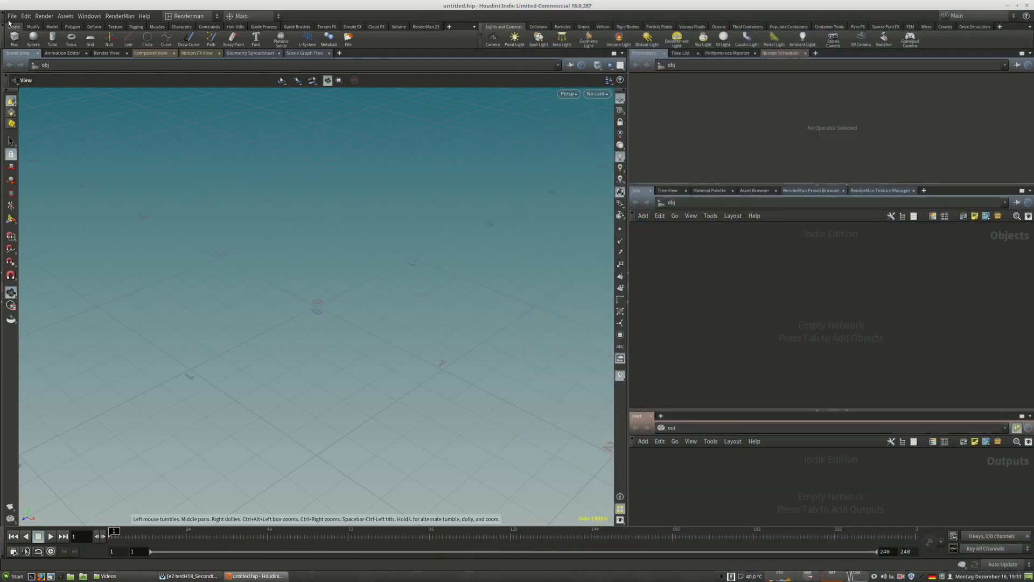
Open the recent scene Earth_Renderman_H18.hiplc and show its obj network.
left_click(11, 16)
mouse_move(56, 52)
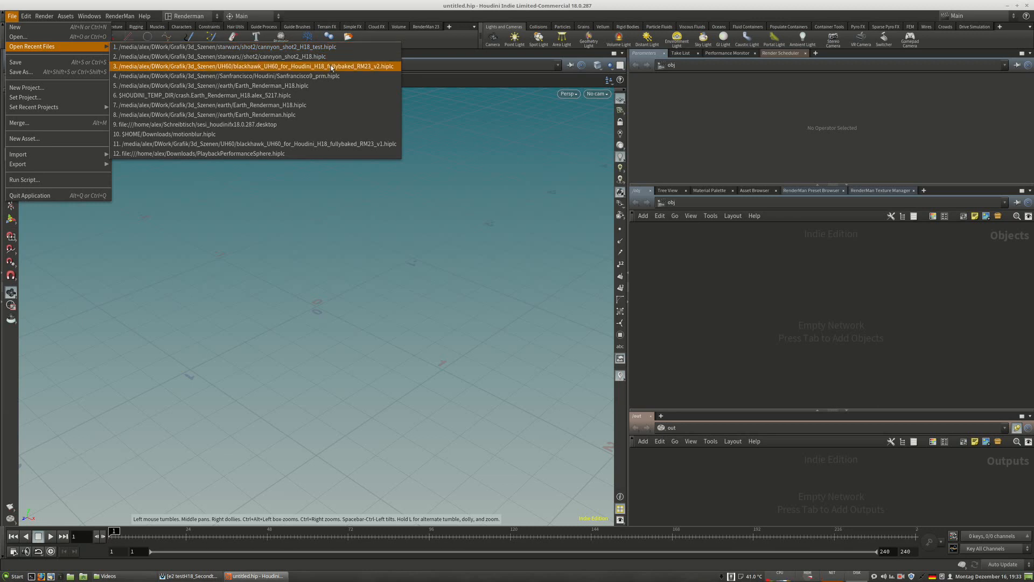
left_click(237, 86)
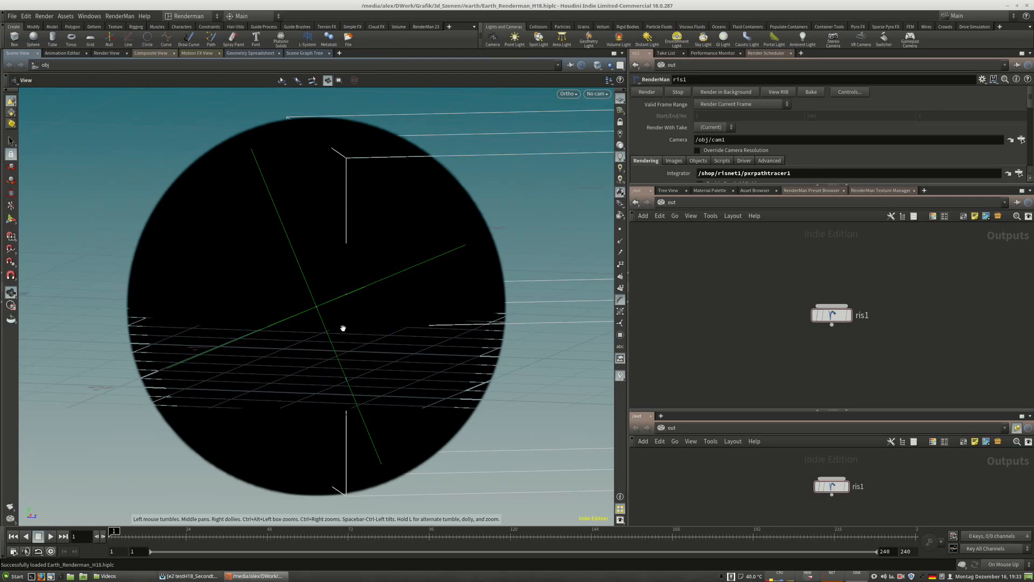
left_click(693, 208)
left_click(685, 262)
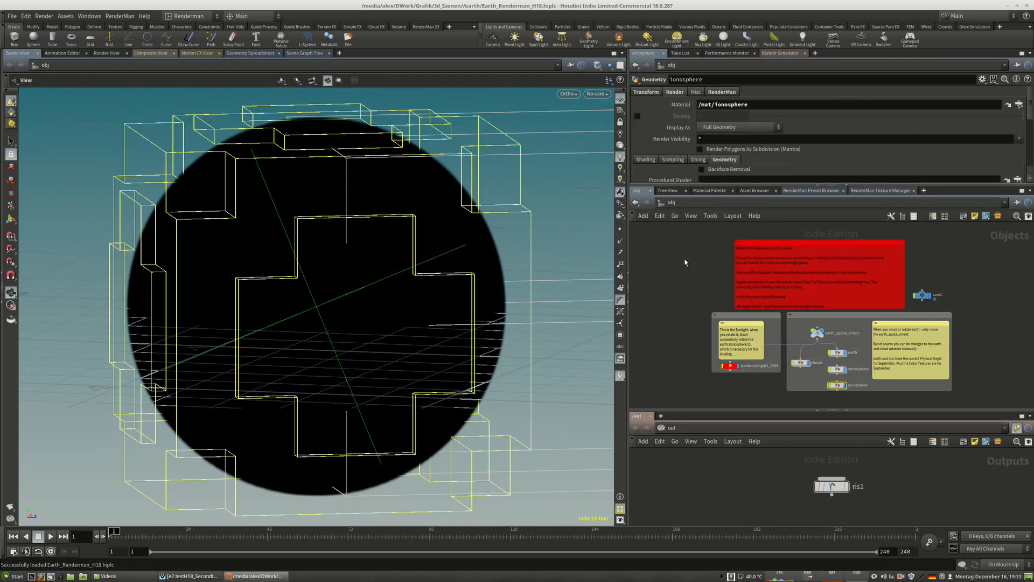
Clear the node selection and shift the sunlight sticky note slightly within its network box.
left_click(699, 361)
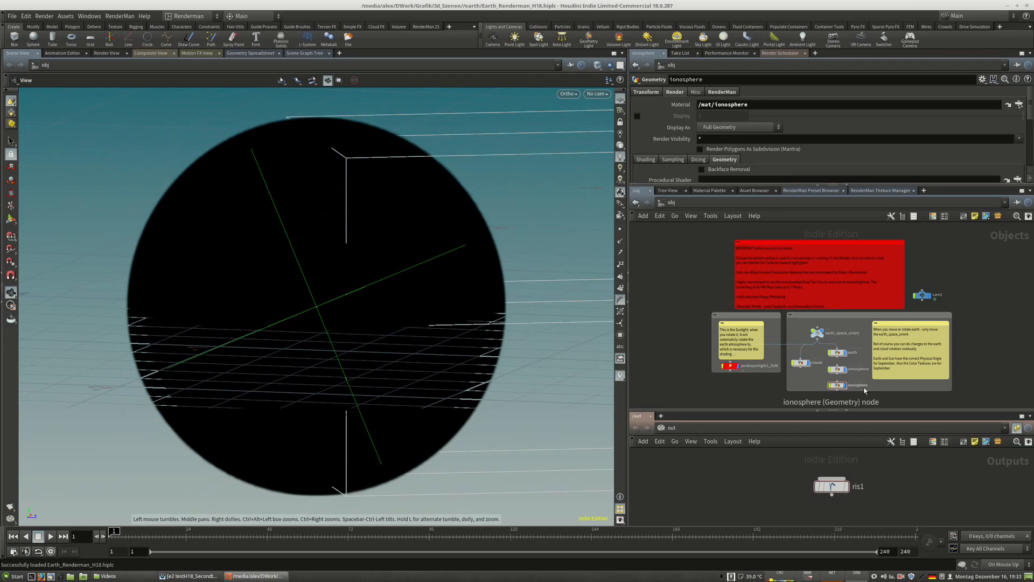
scroll(861, 385, "up", 4)
scroll(861, 388, "down", 2)
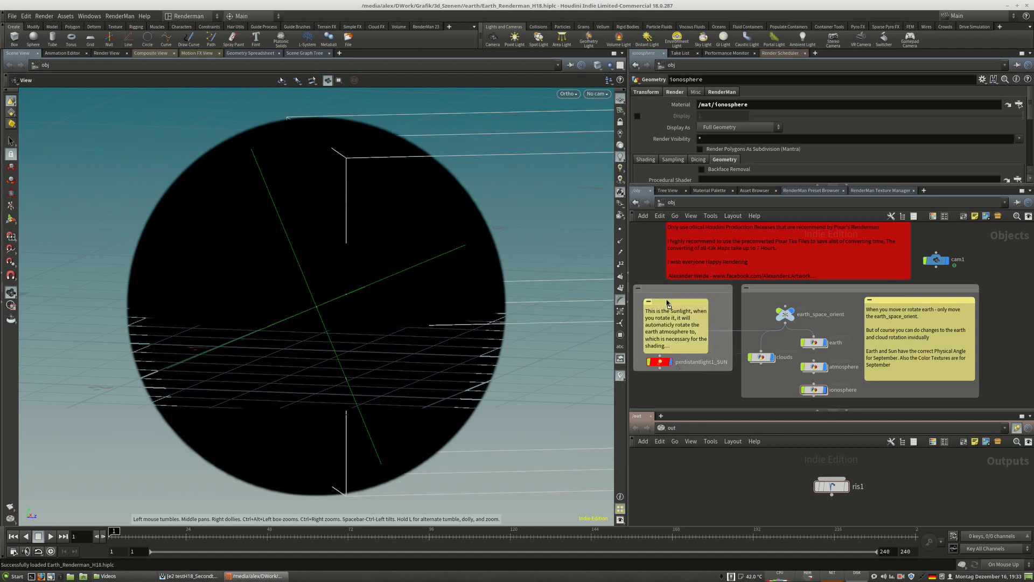
left_click_drag(668, 303, 671, 302)
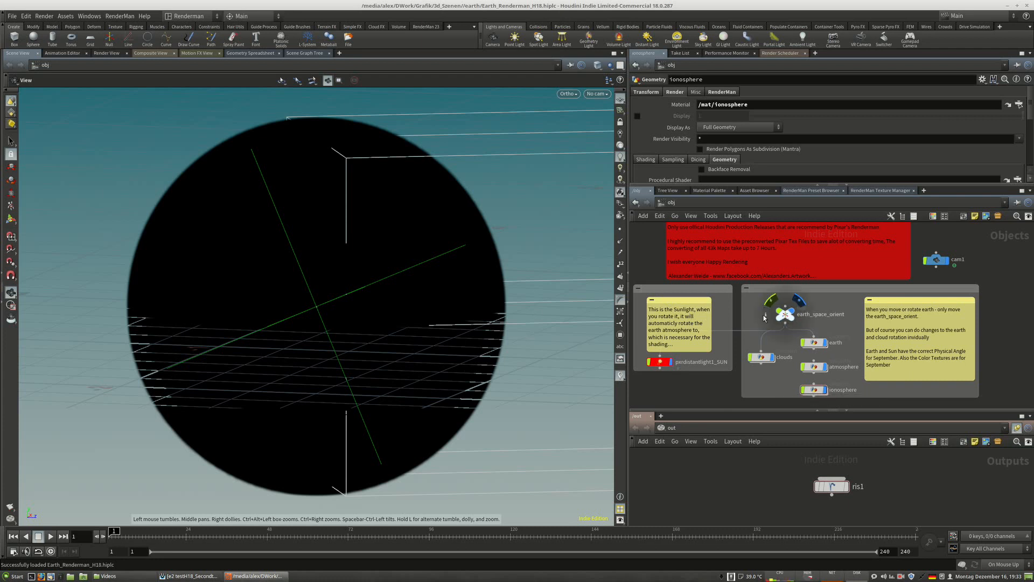
Select the earth_space_orient null to show its transform parameters.
left_click_drag(533, 218, 480, 270)
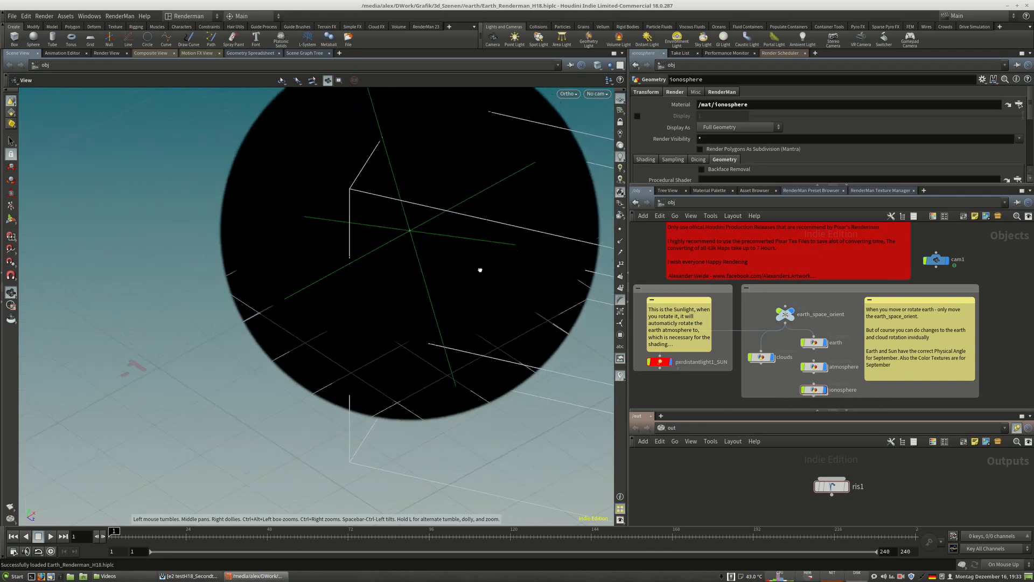
scroll(508, 241, "down", 5)
middle_click_drag(469, 247, 288, 330)
left_click_drag(289, 330, 344, 372)
key("h")
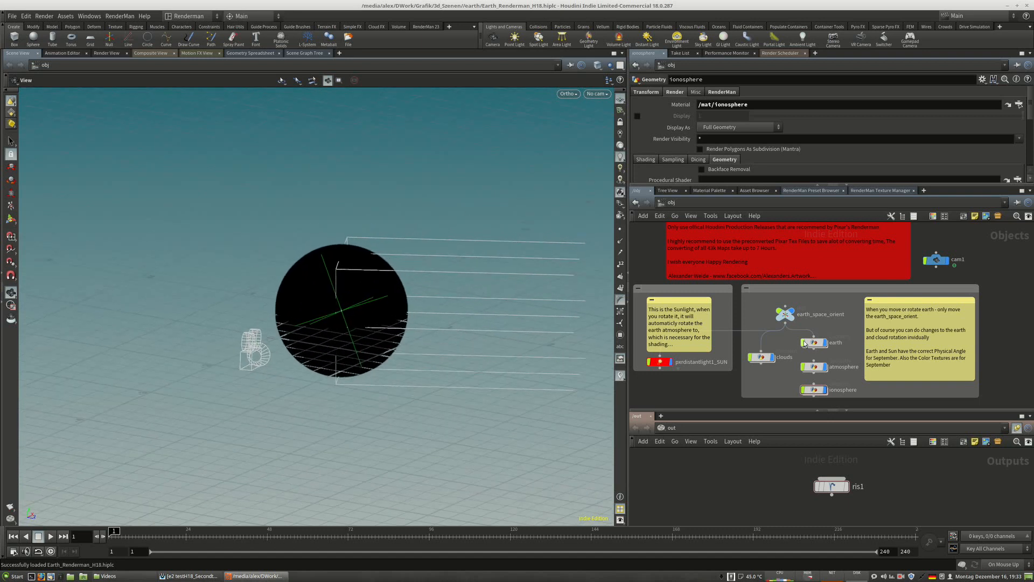
left_click(786, 317)
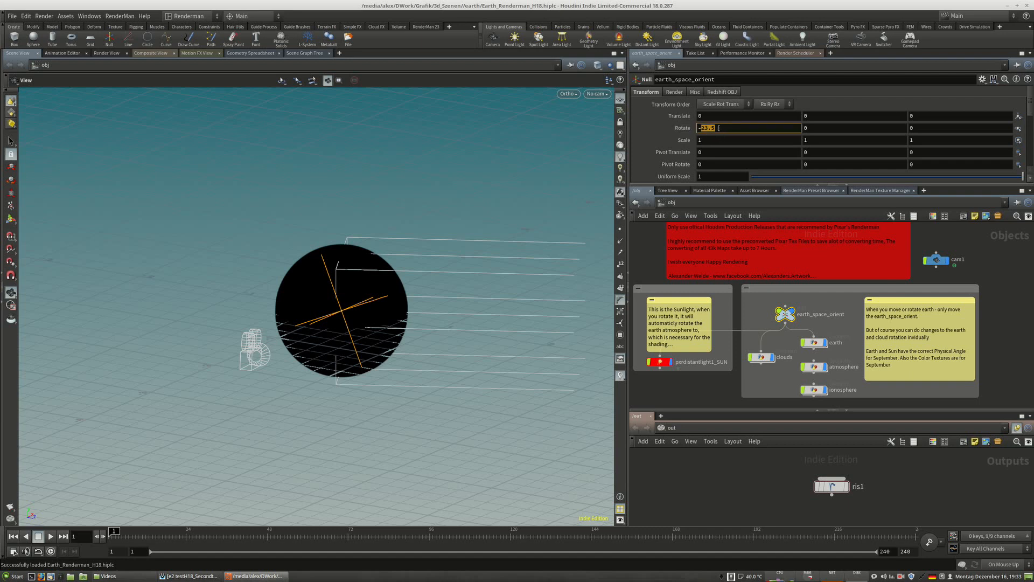
Examine the X rotation of earth_space_orient and view the tilted Earth, sunlight and camera from several angles.
left_click(719, 128)
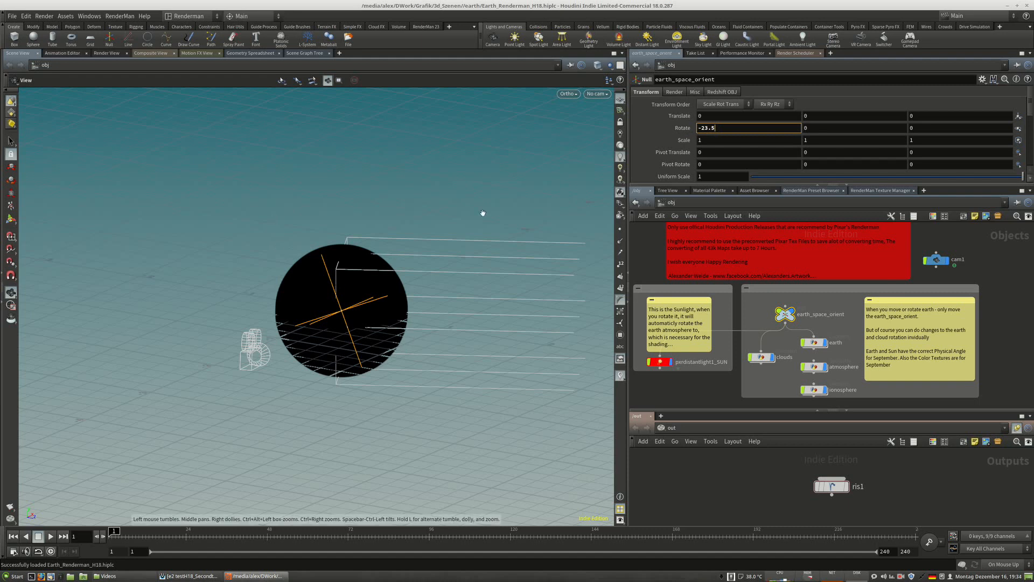
left_click_drag(715, 128, 706, 129)
left_click(763, 383)
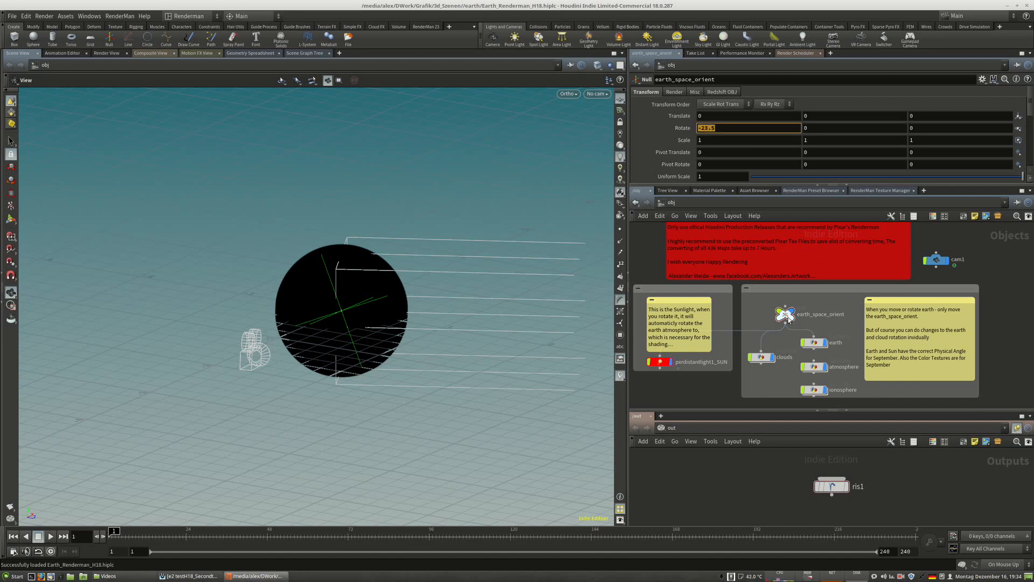
left_click_drag(788, 317, 789, 320)
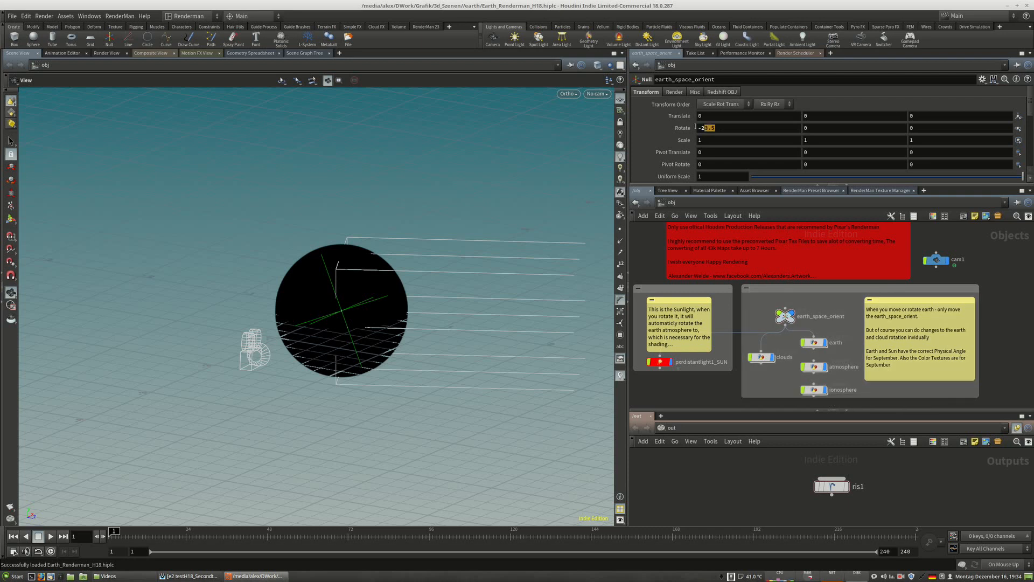
left_click(708, 128)
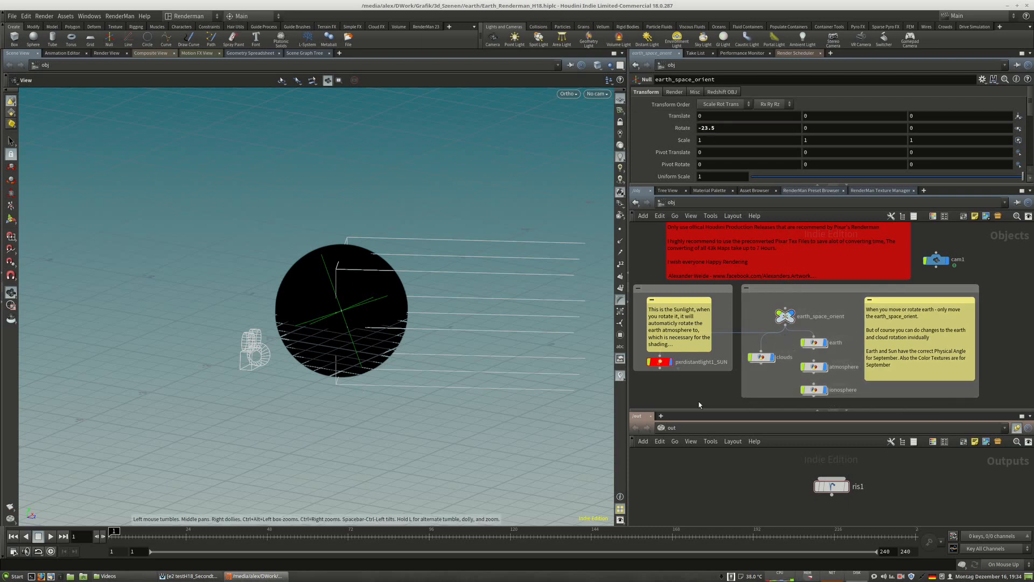
left_click_drag(348, 359, 387, 332)
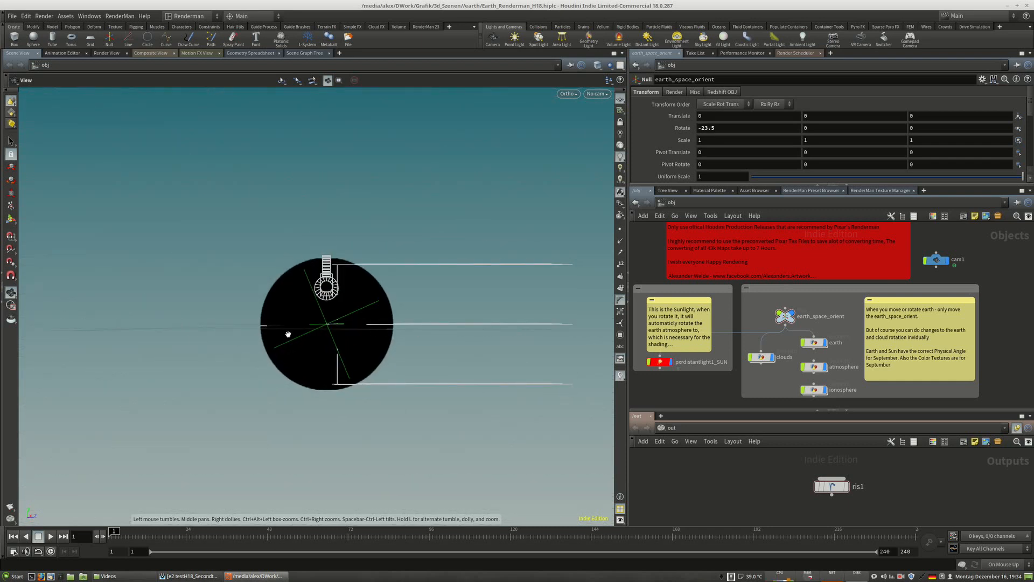
left_click_drag(236, 323, 407, 316)
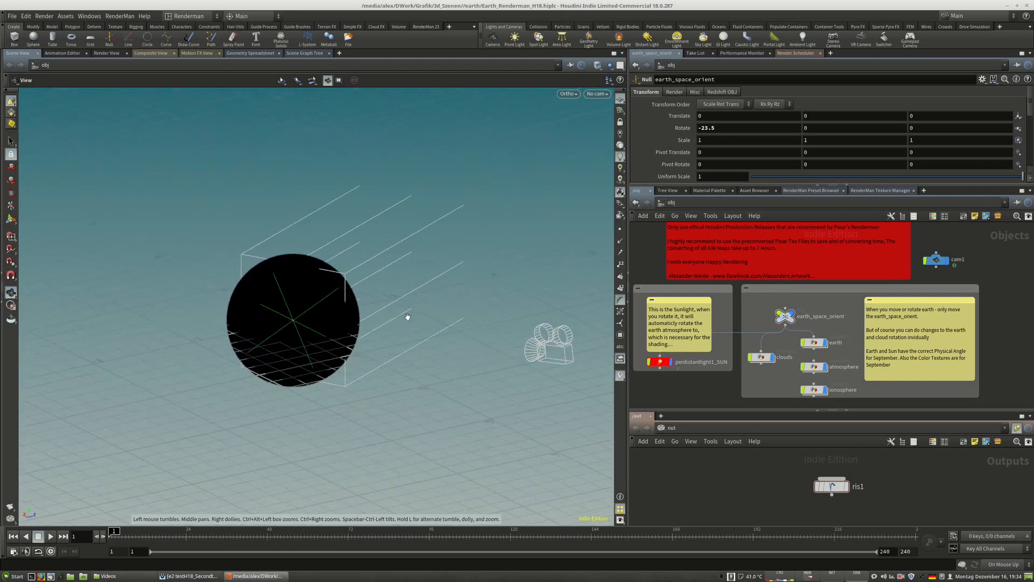
left_click_drag(477, 194, 478, 289)
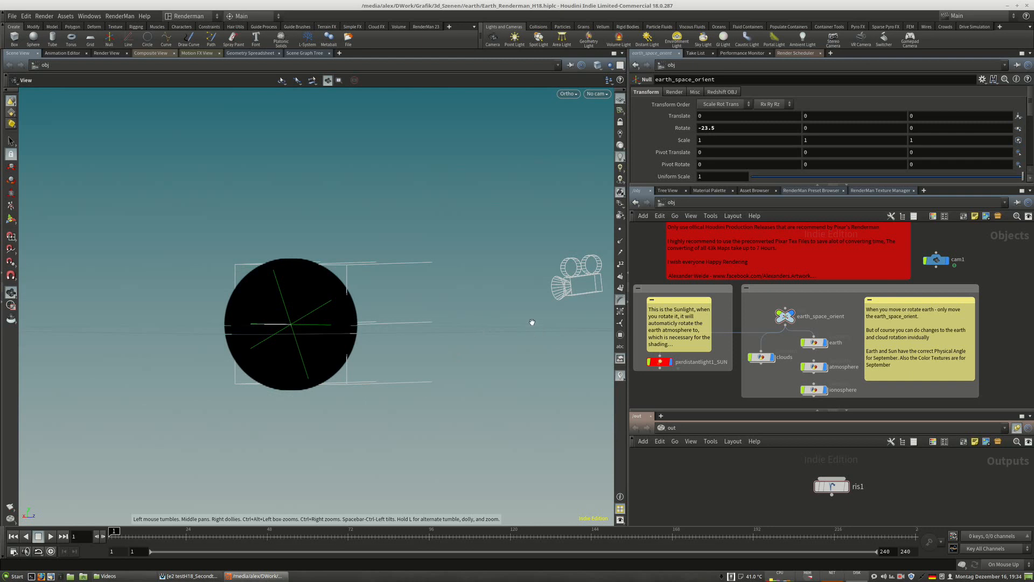
left_click_drag(503, 324, 547, 166)
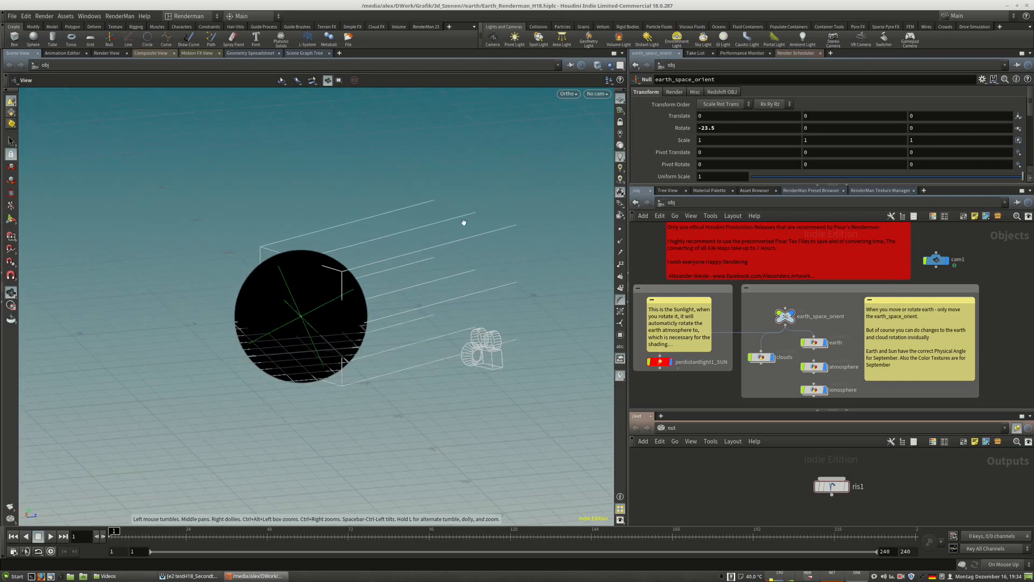
left_click_drag(464, 221, 484, 208)
left_click_drag(379, 280, 369, 307)
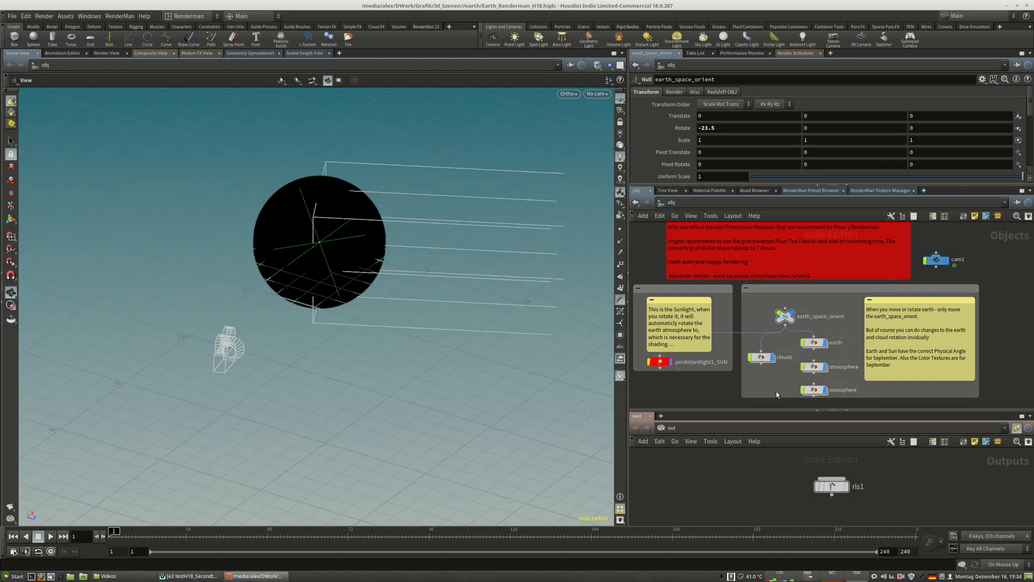
Inspect the volume network inside the atmosphere object, then return to the obj level.
middle_click_drag(771, 381, 780, 367)
left_click_drag(770, 347, 772, 346)
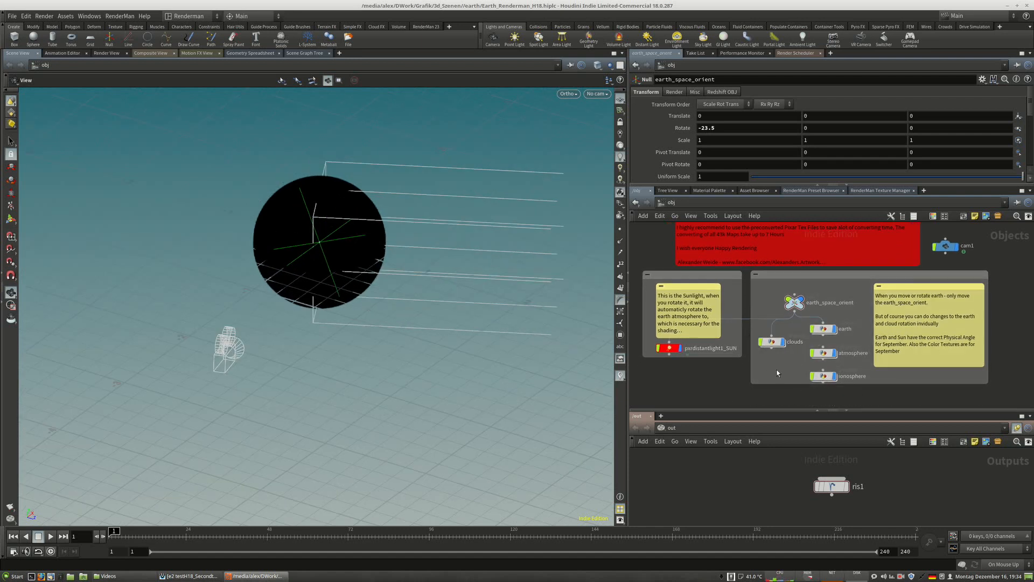
middle_click_drag(777, 372, 782, 374)
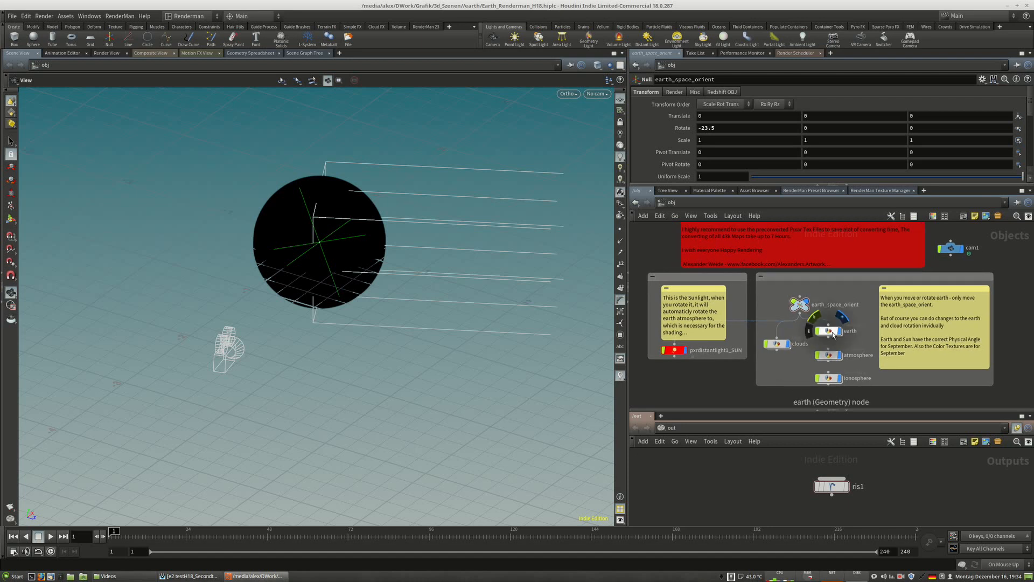
left_click_drag(832, 330, 832, 332)
mouse_move(830, 354)
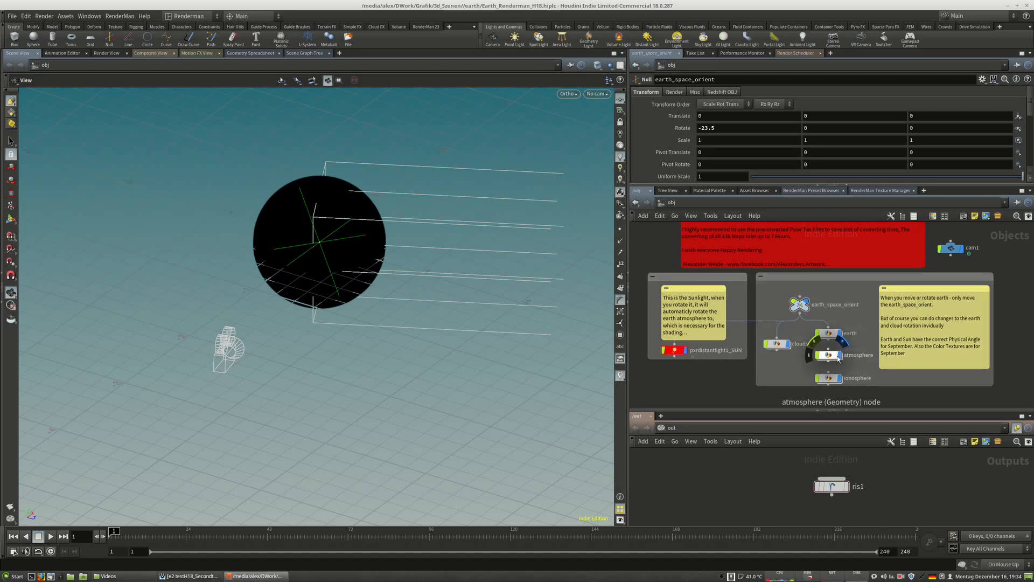
double_click(830, 355)
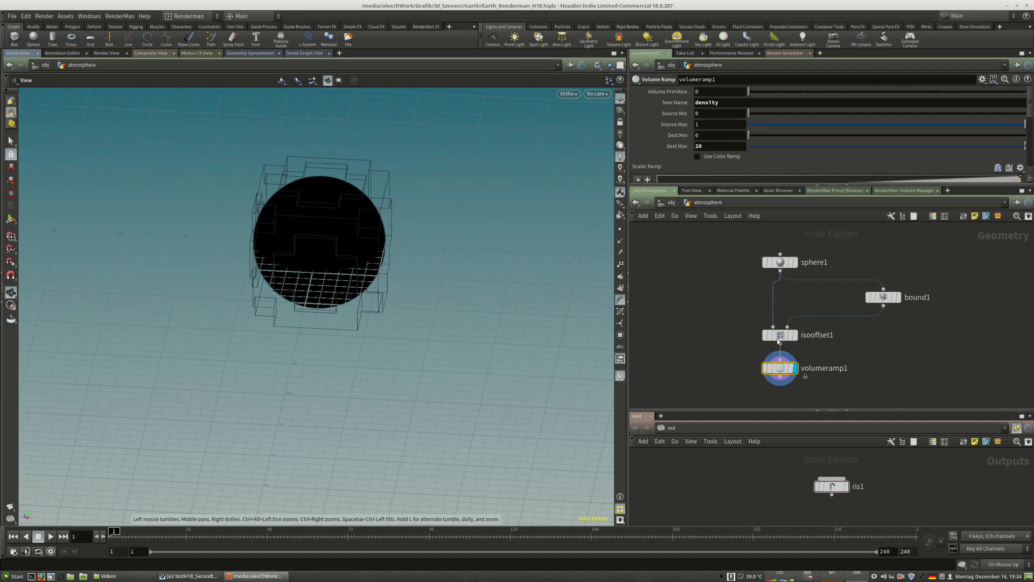
left_click(671, 203)
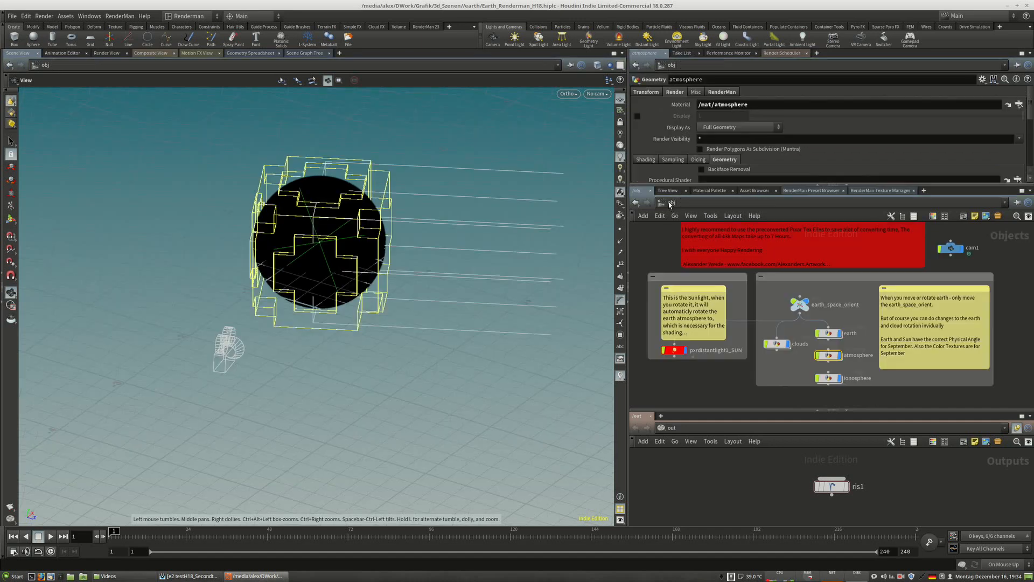
Inspect the networks inside the ionosphere and clouds objects, returning to the obj level after each.
double_click(829, 379)
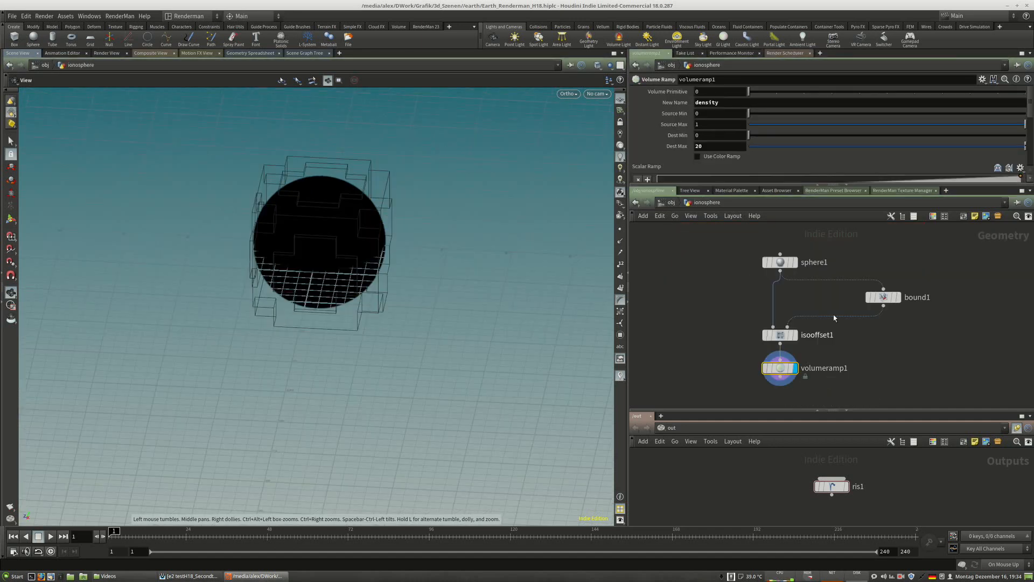
left_click(669, 202)
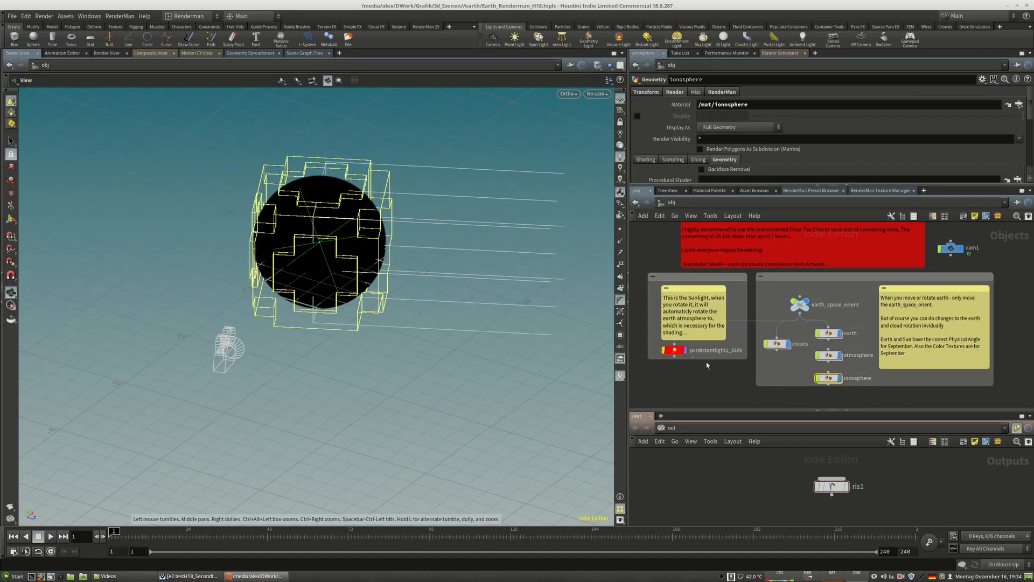
double_click(776, 344)
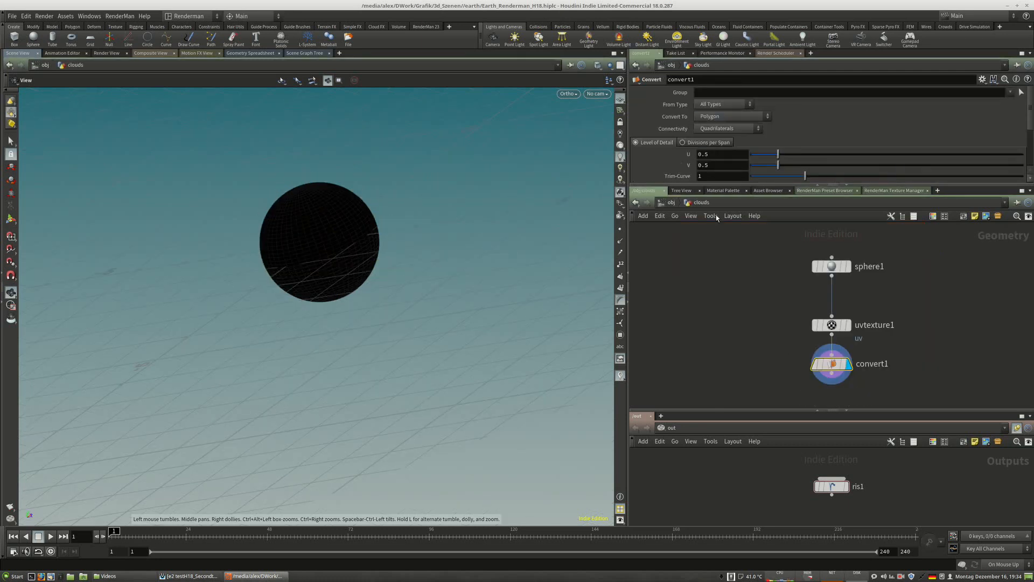
left_click(669, 202)
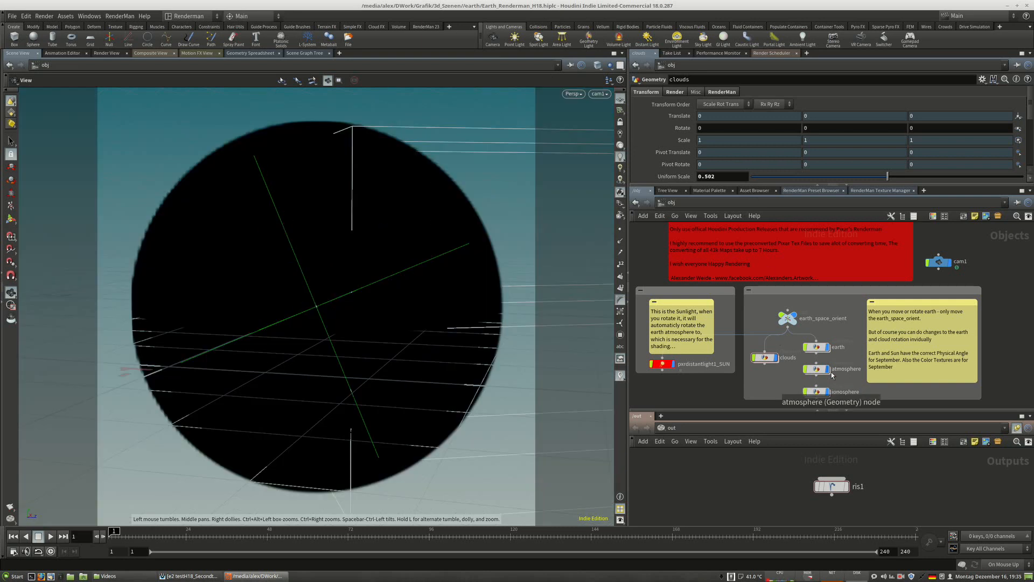
Turn off the viewport display of clouds, atmosphere and ionosphere, and bring up the RenderMan shelf tools.
left_click(776, 359)
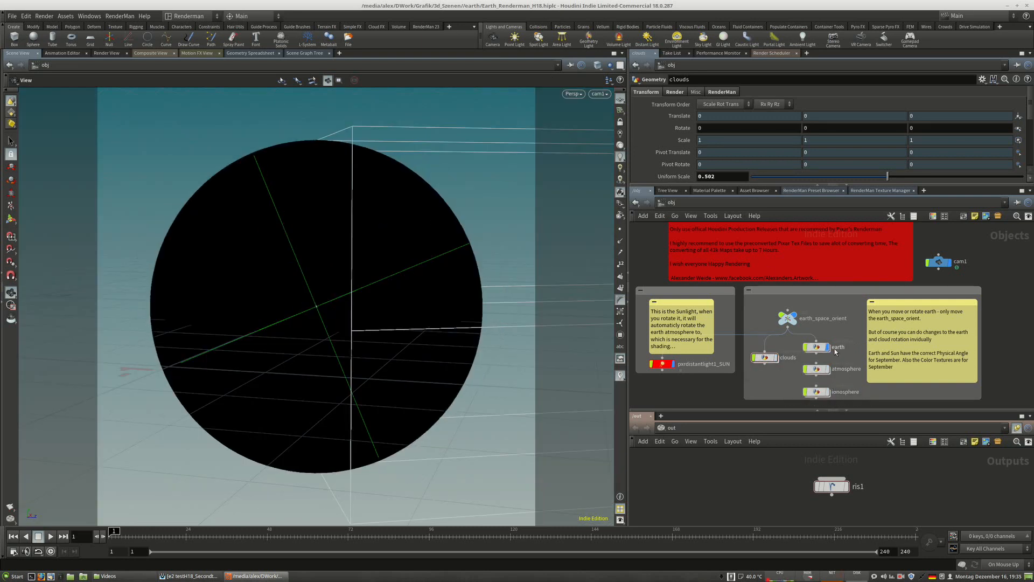
left_click_drag(818, 350, 818, 347)
left_click(425, 27)
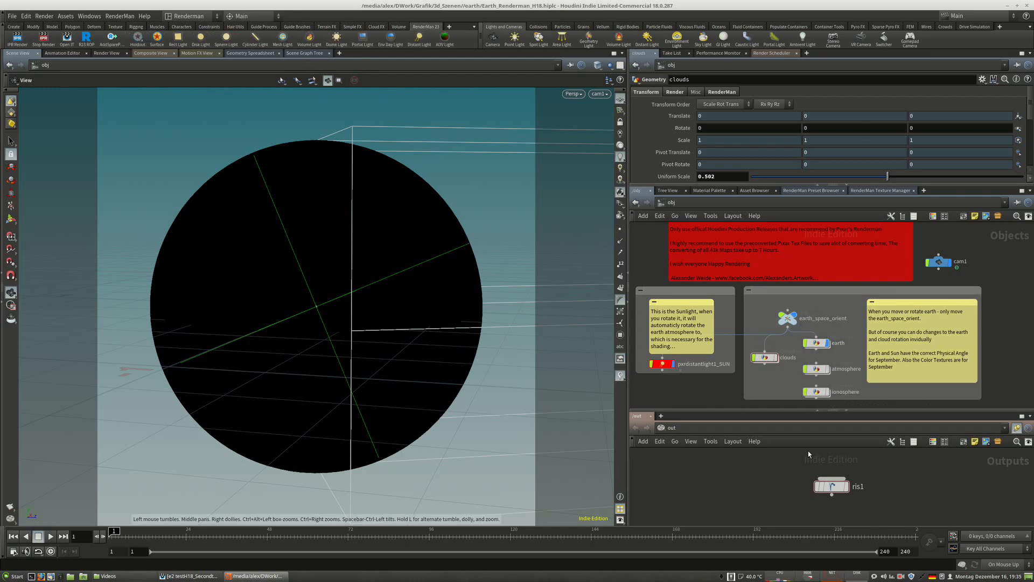
Select the ris1 render node and set its resolution scale to 1/4 (Quarter Resolution).
left_click(831, 487)
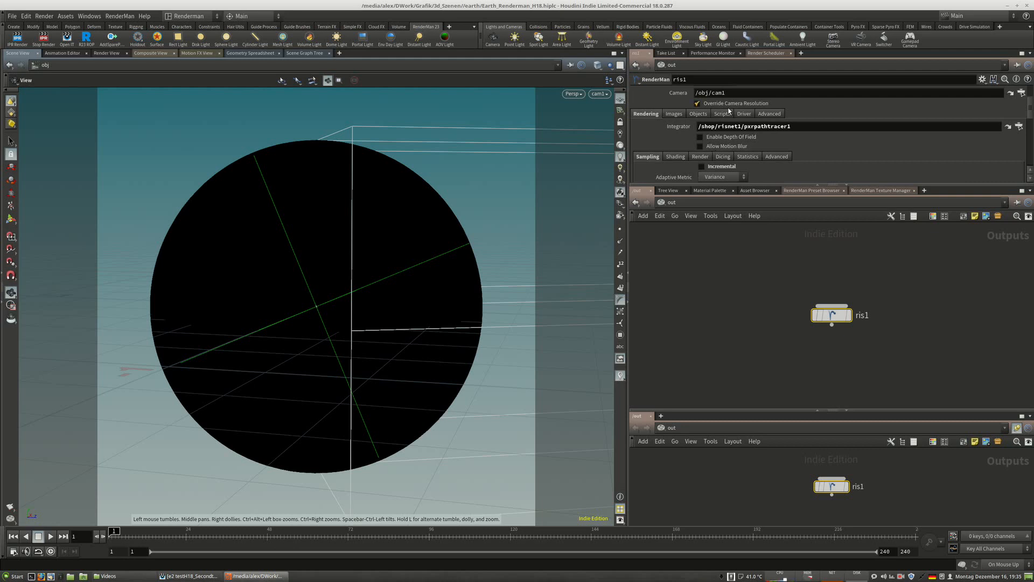
left_click(739, 108)
left_click(718, 137)
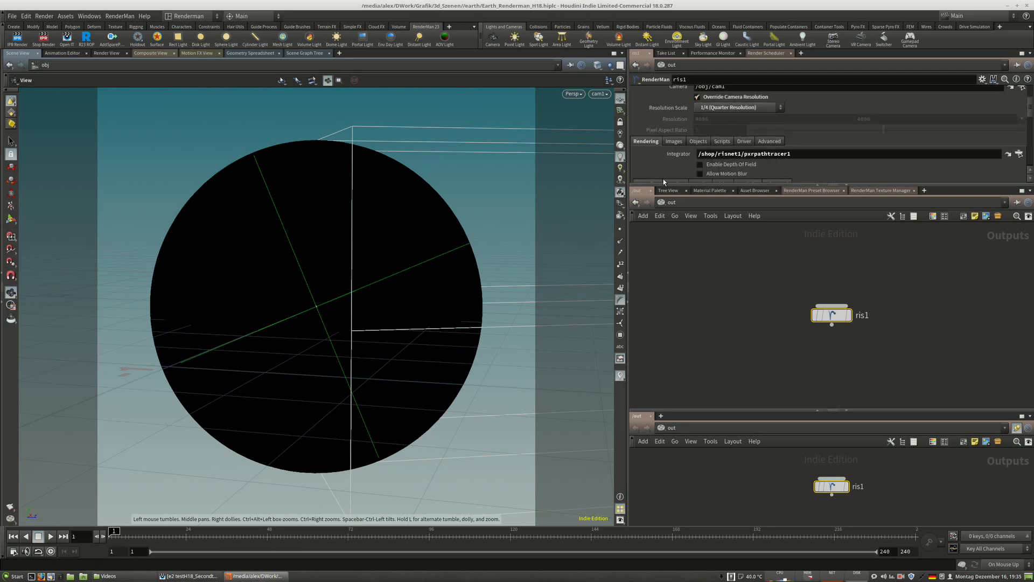
Enable Incremental sampling on ris1 and review its pixel variance and sample count settings.
scroll(793, 158, "down", 4)
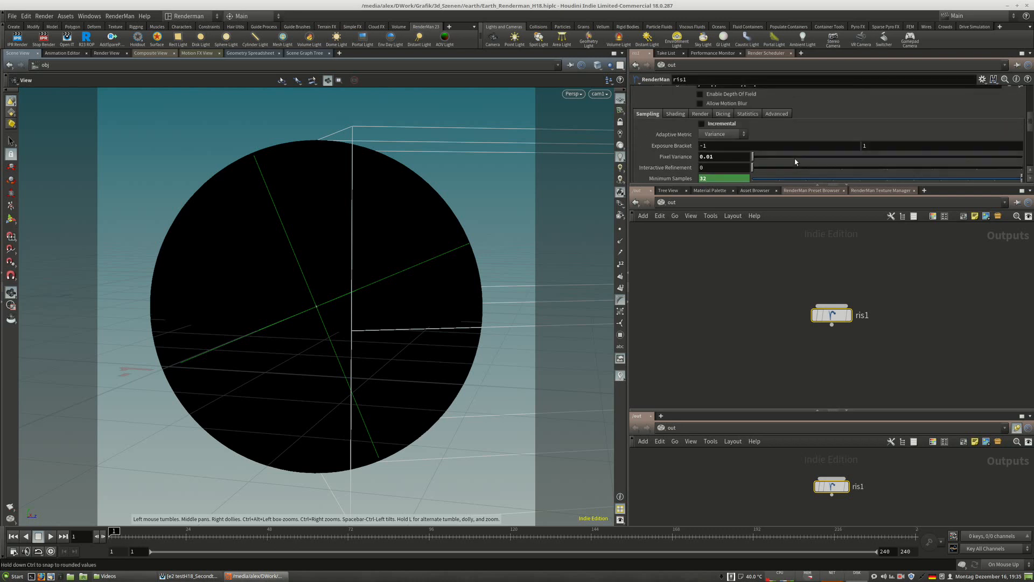
scroll(753, 136, "up", 1)
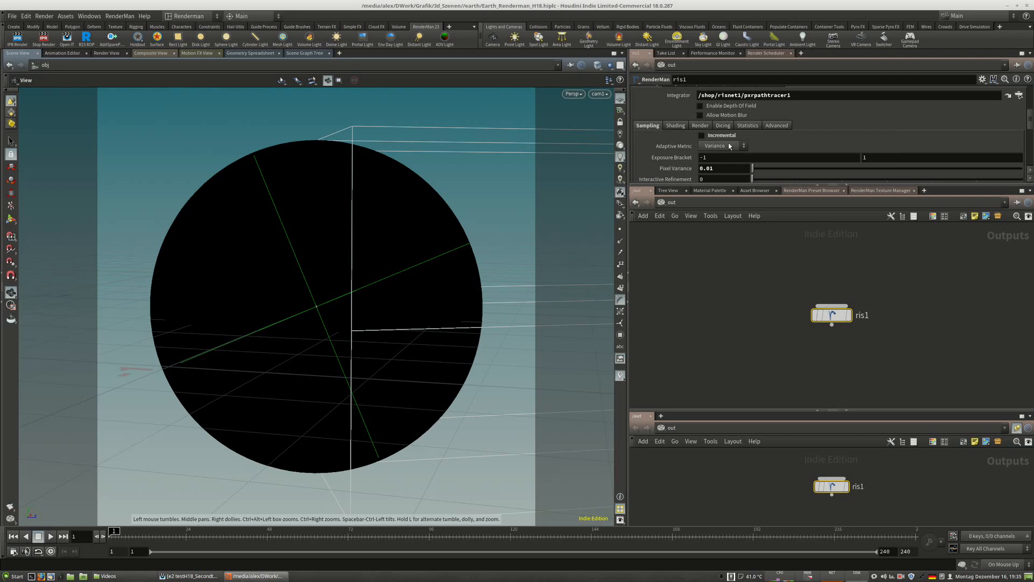
left_click(702, 135)
scroll(701, 155, "down", 4)
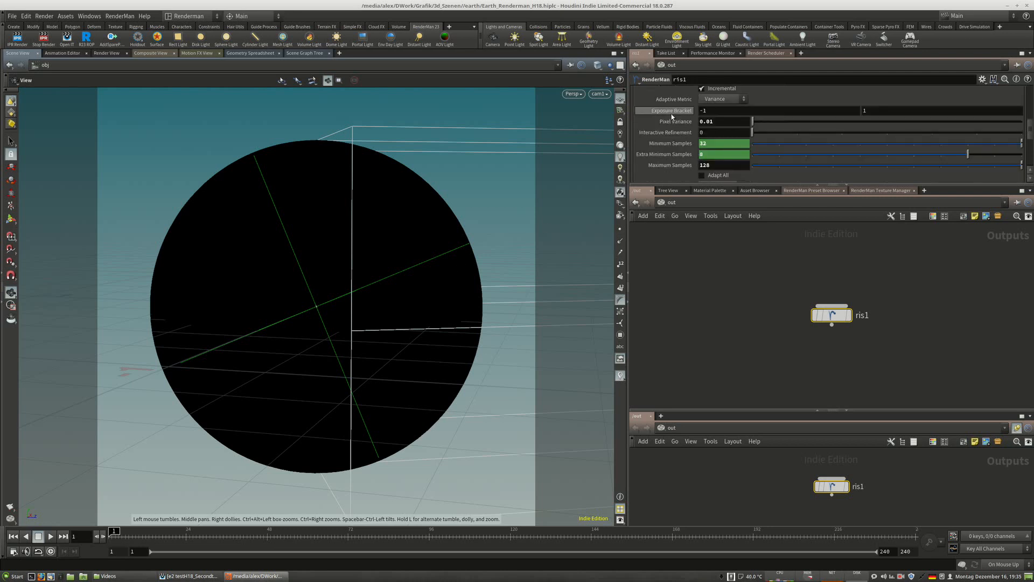
scroll(706, 130, "down", 5)
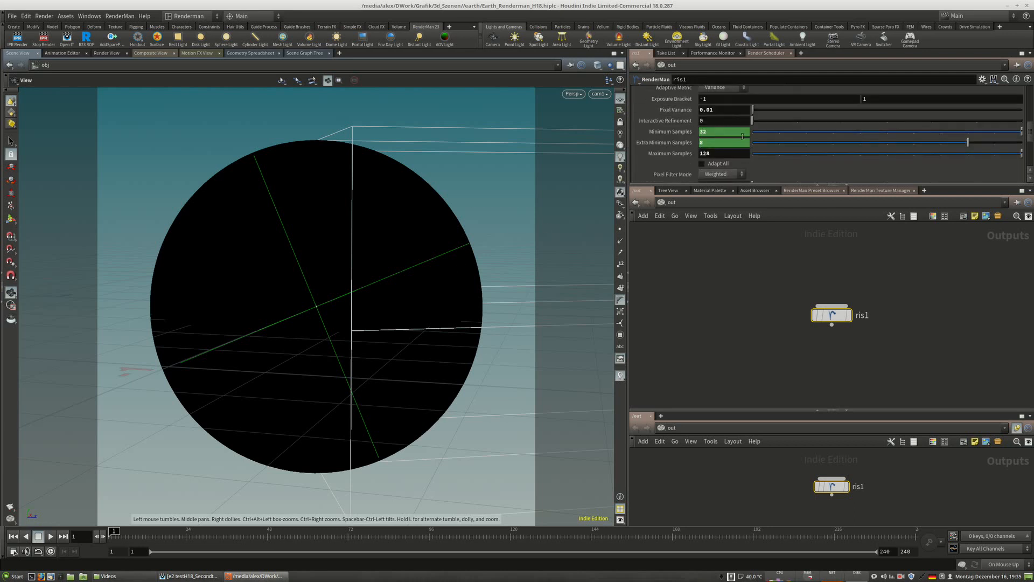
scroll(735, 134, "down", 2)
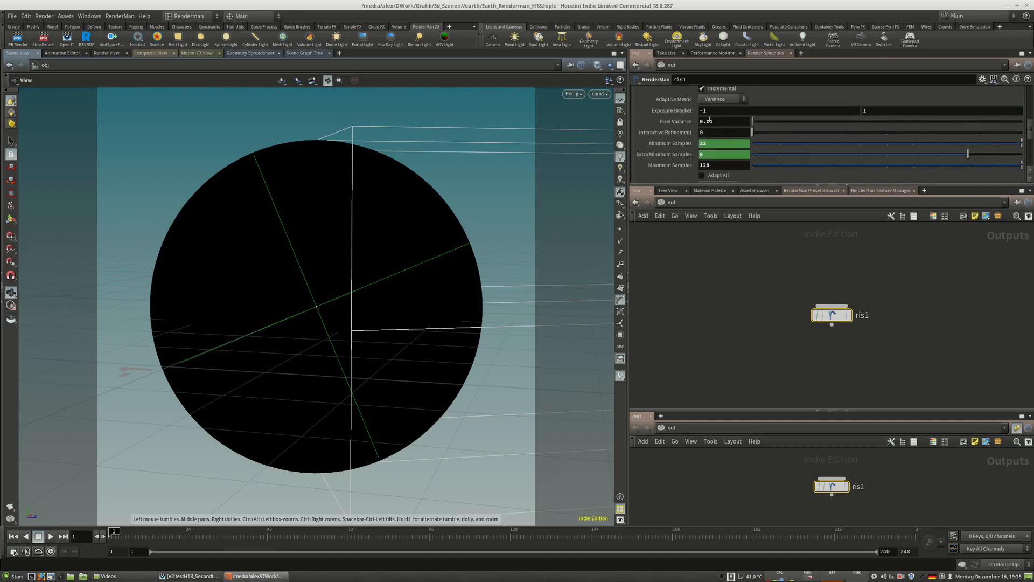
scroll(749, 152, "up", 3)
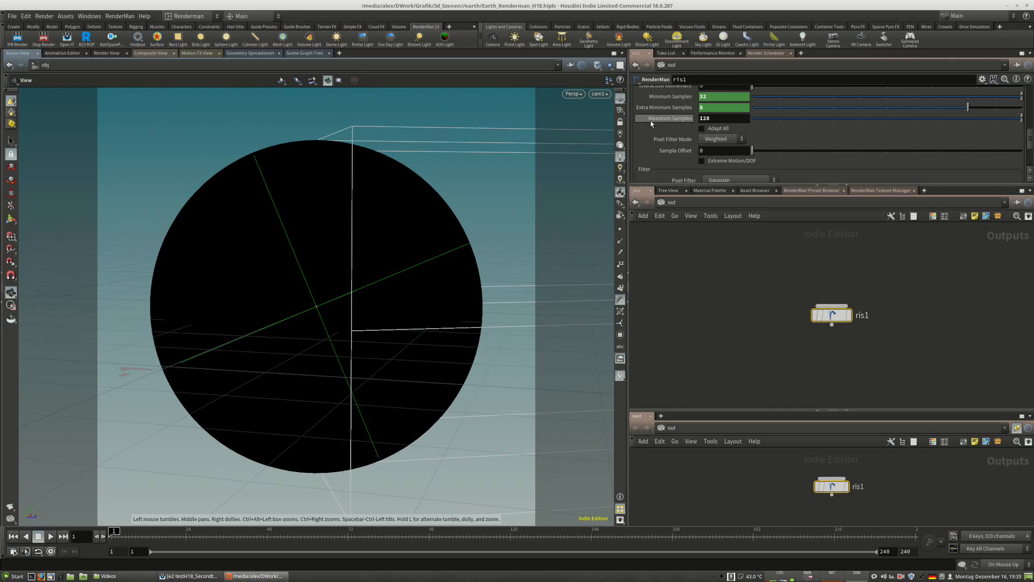
Set the maximum samples of ris1 to 64.
left_click_drag(718, 121, 680, 120)
mouse_move(656, 121)
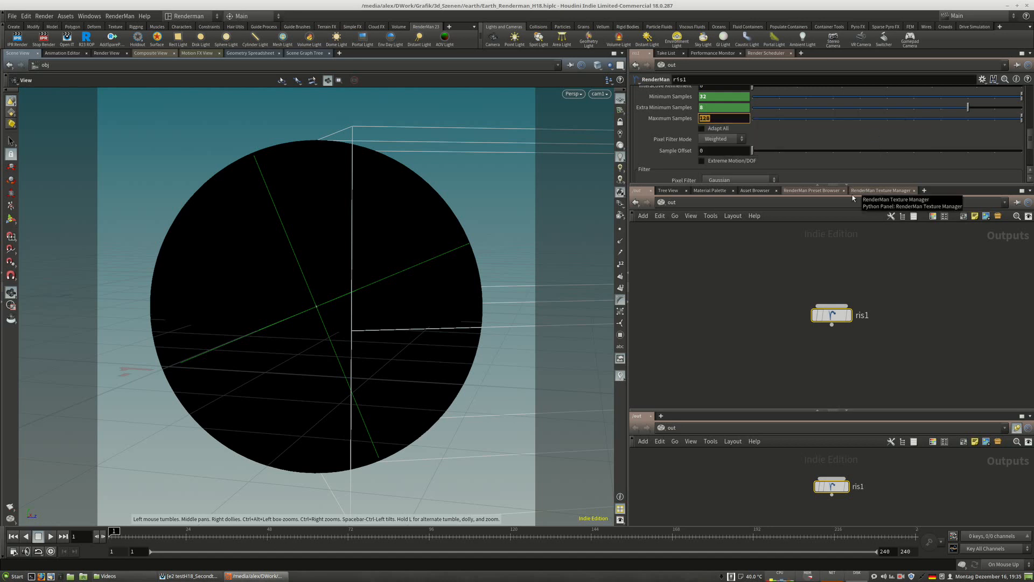
type("64")
key("Return")
Change the maximum samples of ris1 to 48.
left_click(711, 118)
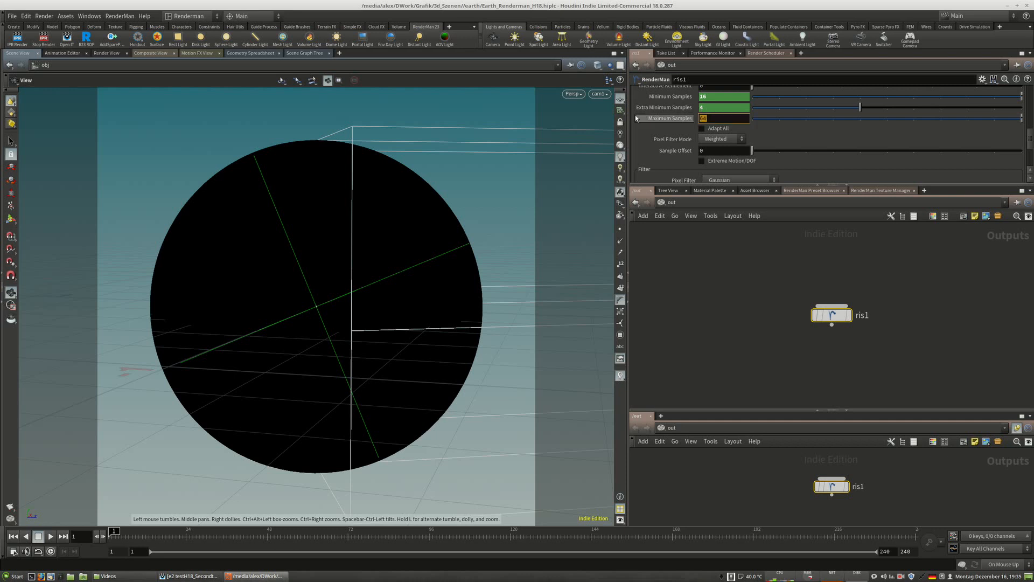
type("48")
key("Return")
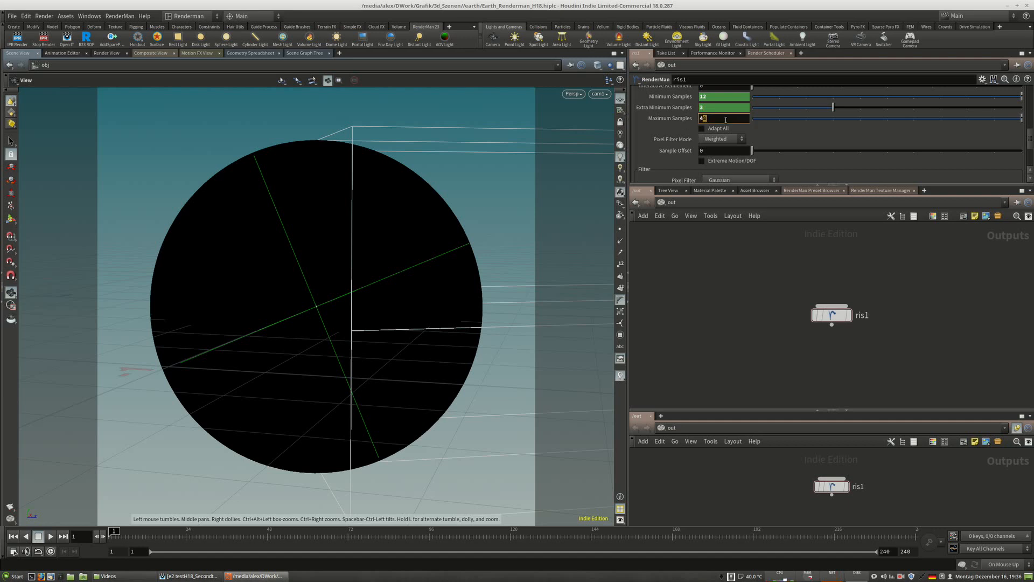
Set the maximum samples of ris1 back to 64 and start the render.
left_click(753, 119)
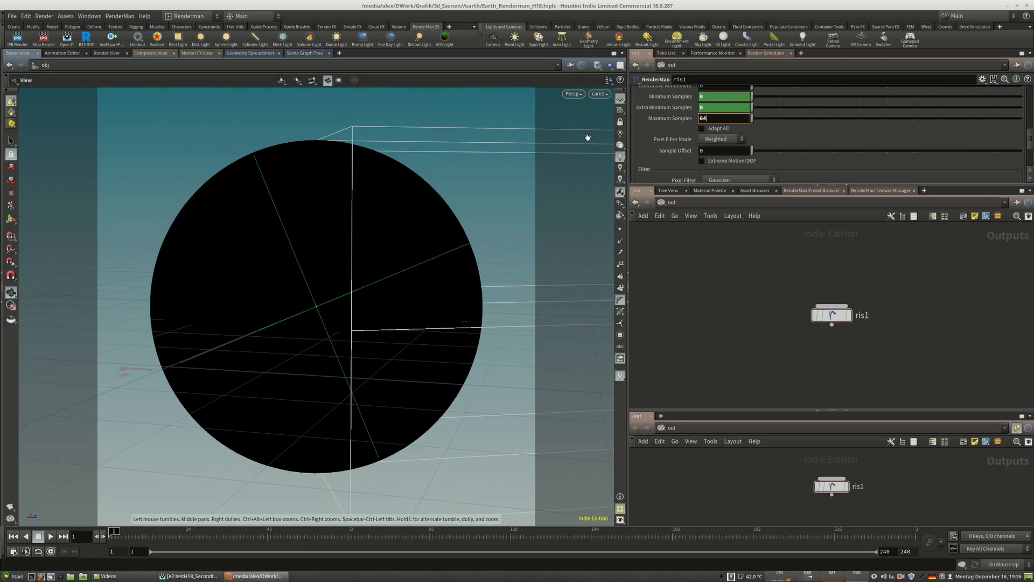
type("64")
key("Return")
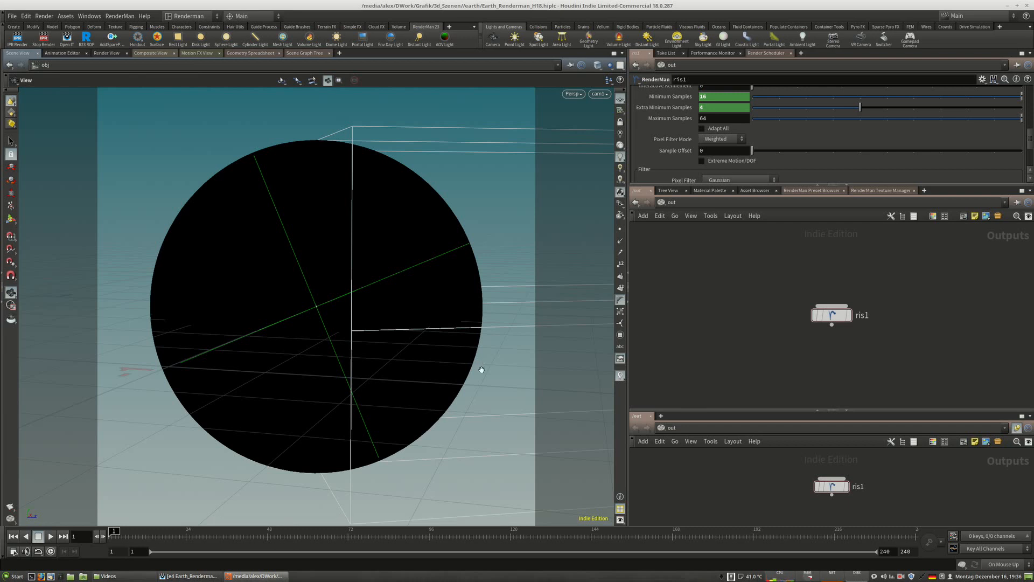
Examine the Earth image up close in the render window while ris1 renders.
scroll(395, 256, "down", 2)
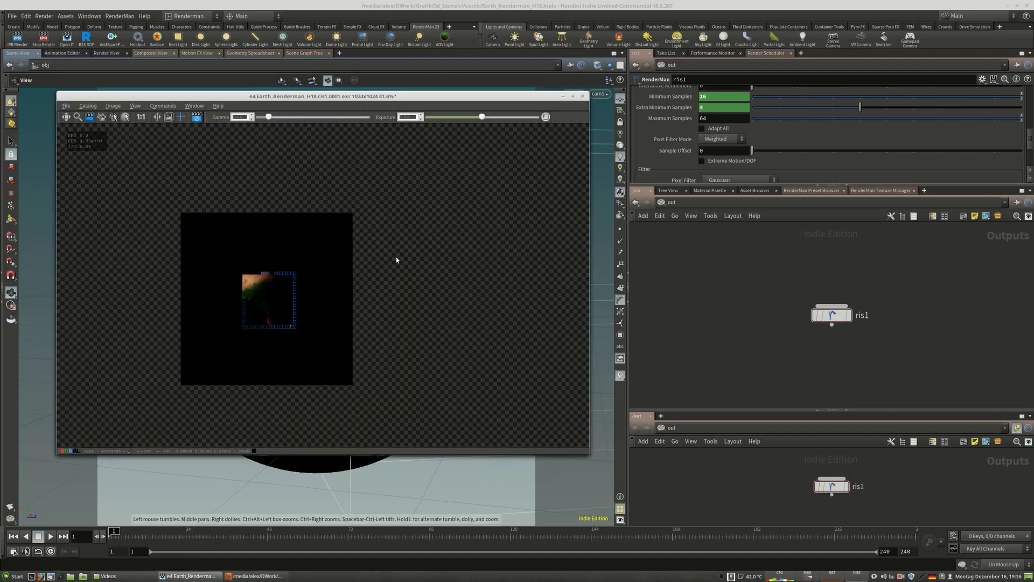
scroll(210, 309, "up", 5)
scroll(228, 175, "down", 3)
scroll(334, 318, "down", 1)
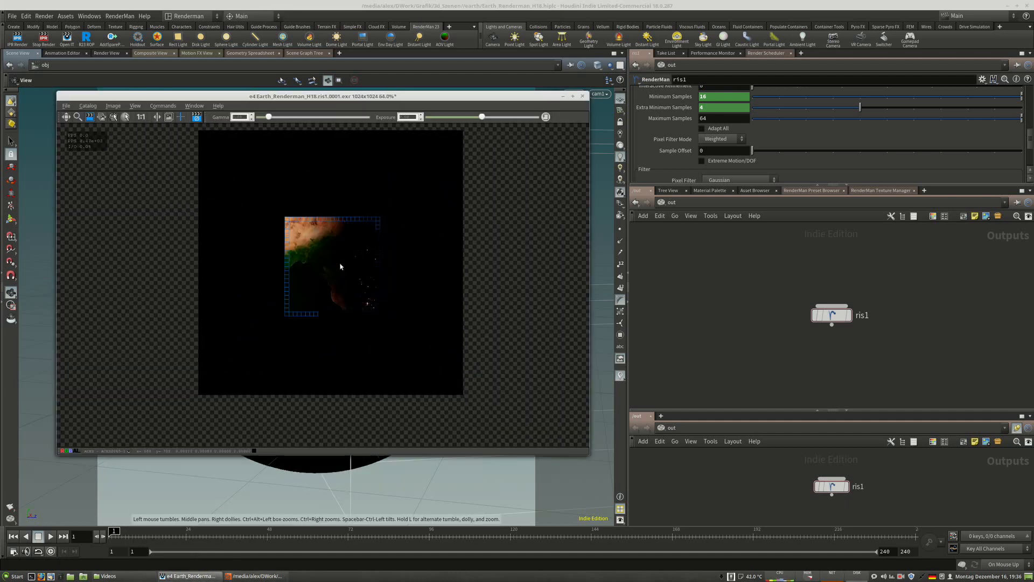
Examine the finished Earth render up close in the render window.
scroll(319, 237, "up", 2)
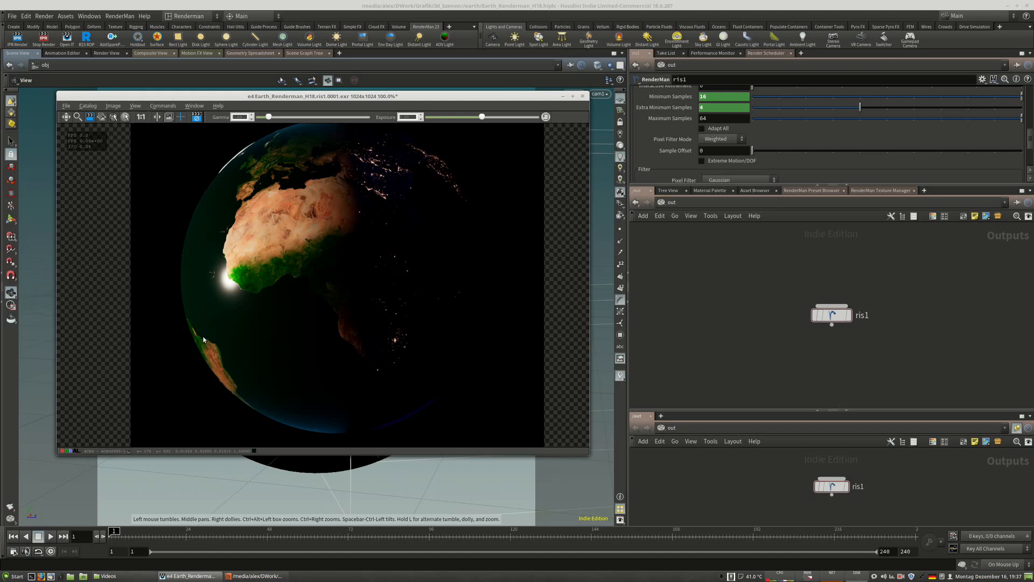
scroll(264, 364, "down", 1)
scroll(241, 349, "up", 1)
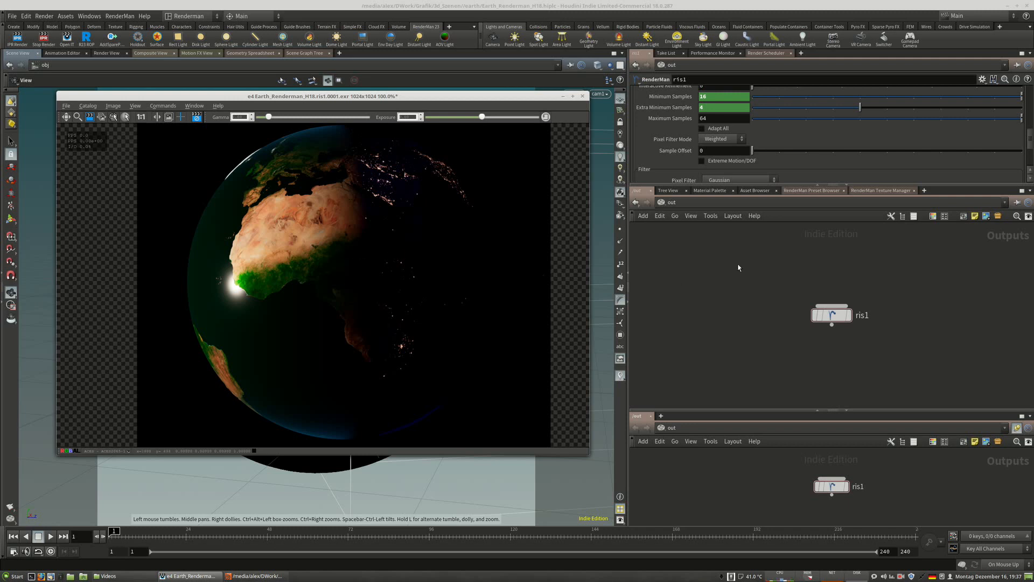
Switch the network to the object level and turn on the clouds object's display so the running render includes it.
left_click(695, 202)
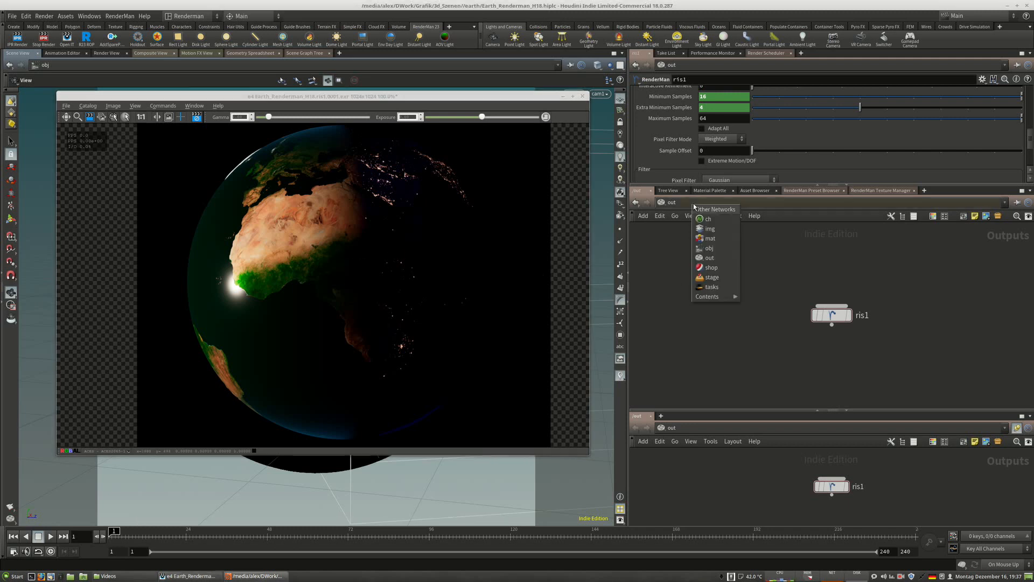
left_click(707, 250)
middle_click_drag(791, 360, 797, 343)
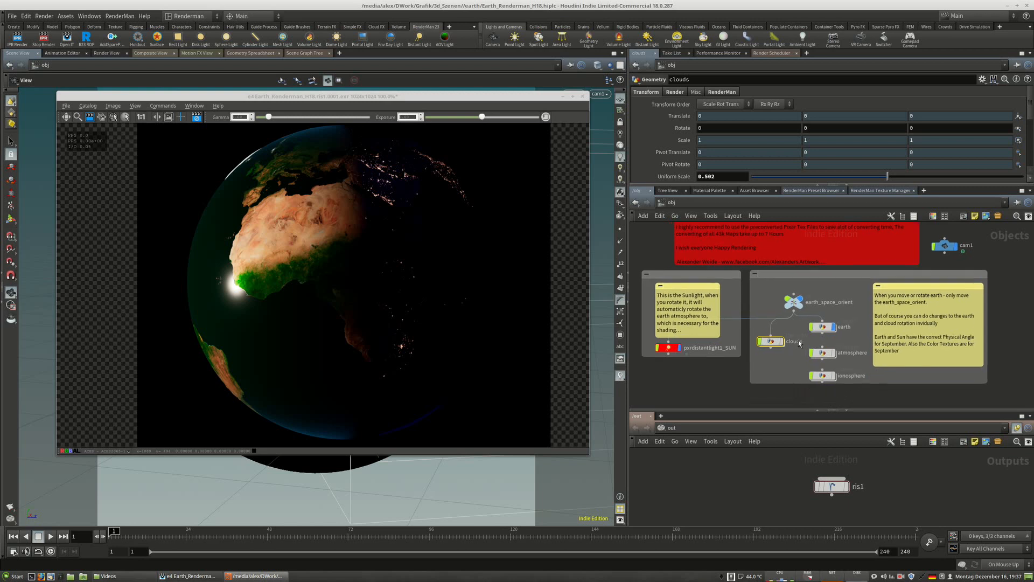
left_click(781, 345)
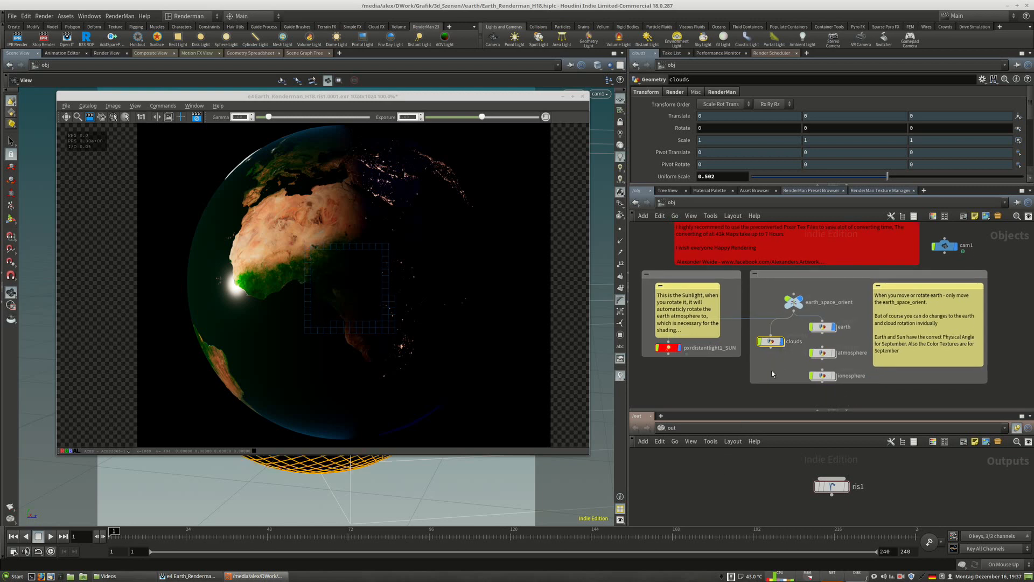
mouse_move(774, 348)
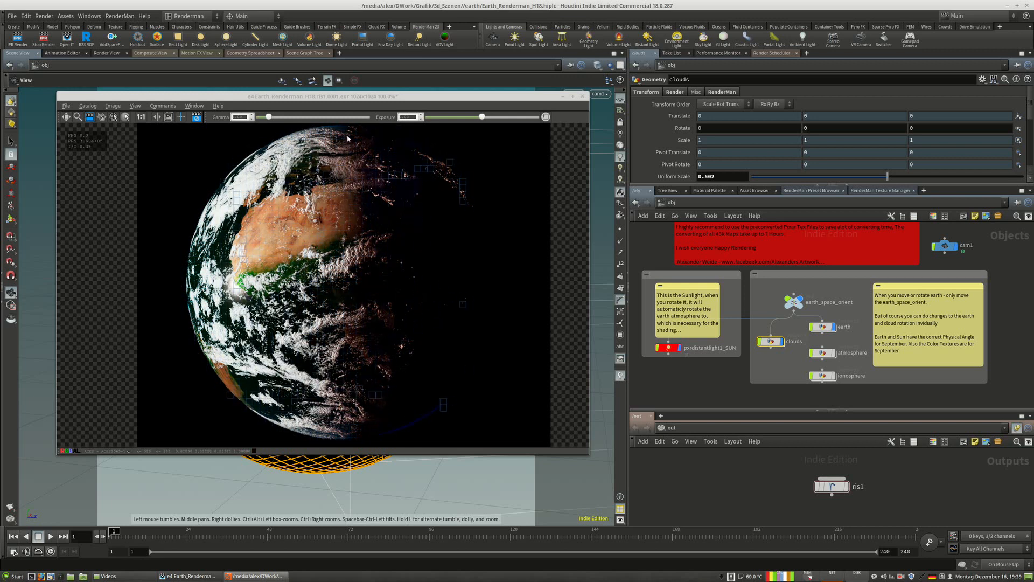
Follow the clouds object's material assignment to /mat/clouds, minimize the render window and open the material's shader network.
left_click(714, 93)
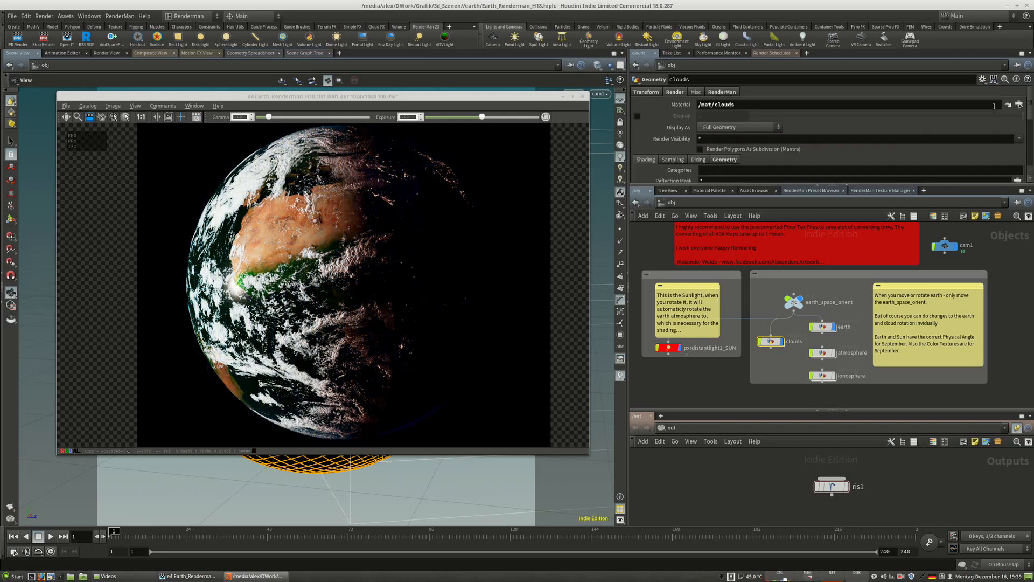
left_click(1006, 106)
left_click(562, 96)
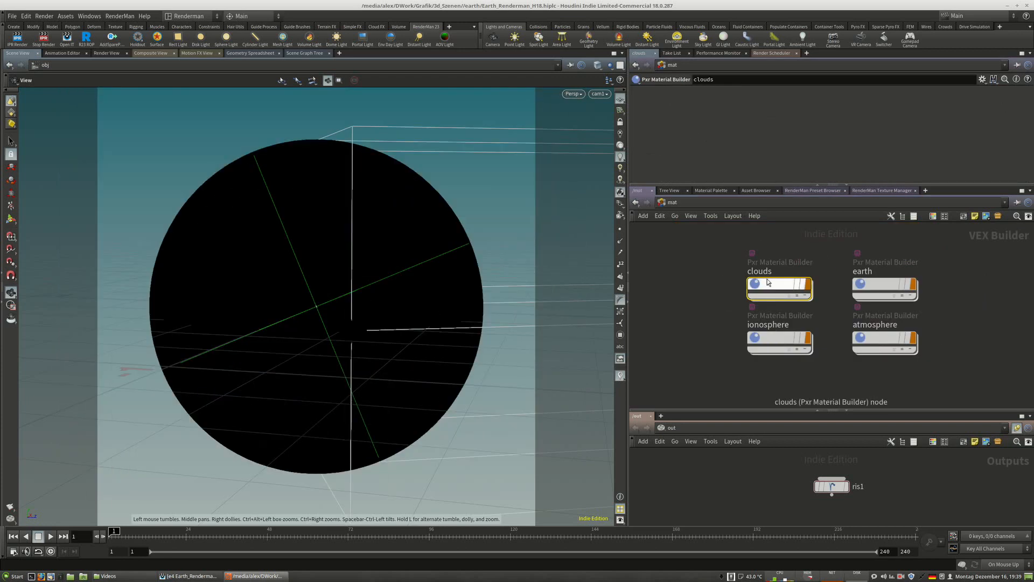
double_click(760, 287)
scroll(757, 330, "down", 1)
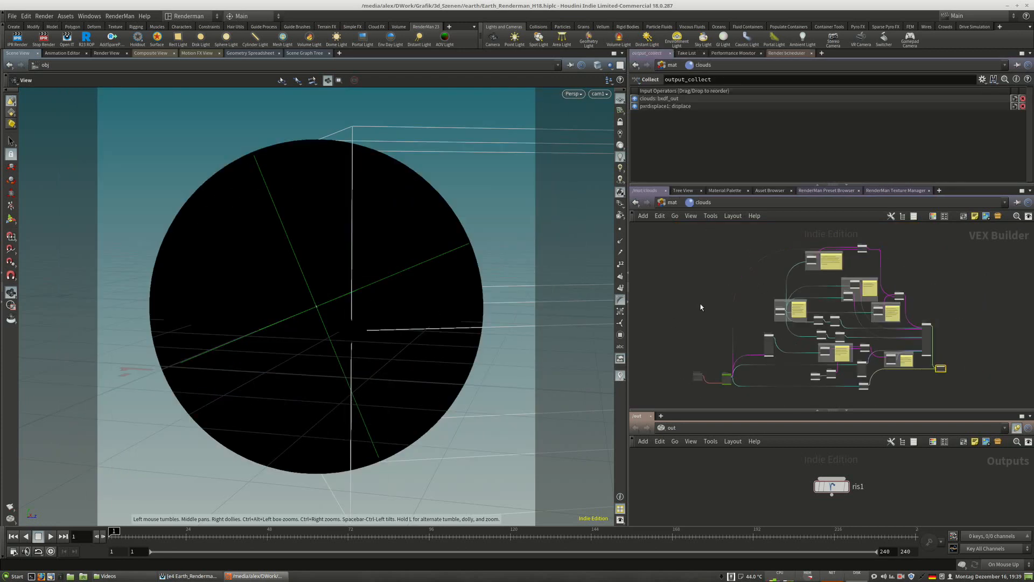
Move the manifold, texture and pxrcolorcorrect1 nodes closer together at the start of the clouds network, and select pxrcolorcorrect1.
left_click_drag(699, 375, 692, 300)
scroll(813, 342, "up", 4)
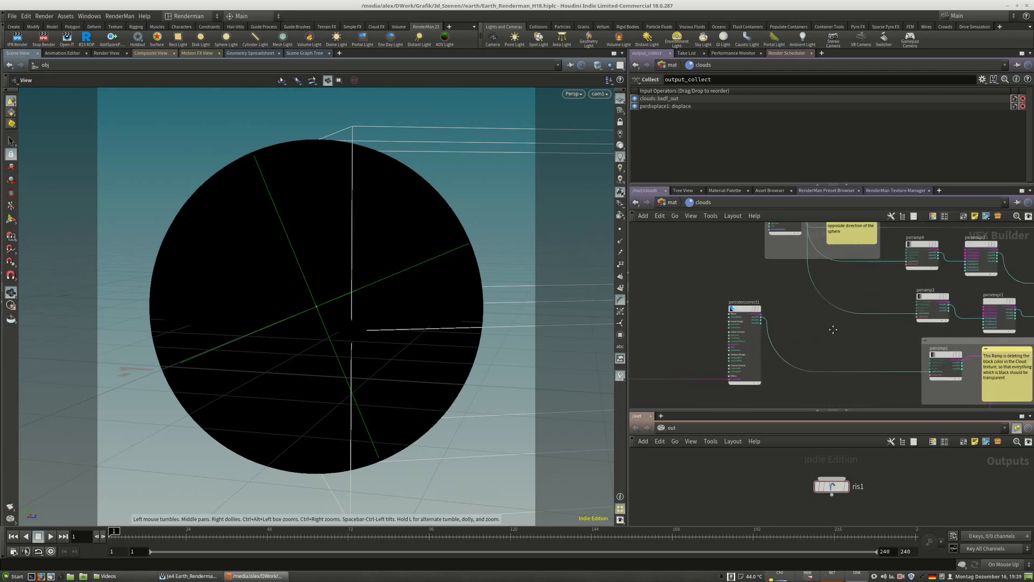
middle_click_drag(833, 329, 944, 328)
scroll(791, 379, "down", 1)
left_click_drag(688, 241, 671, 319)
left_click_drag(900, 343, 850, 340)
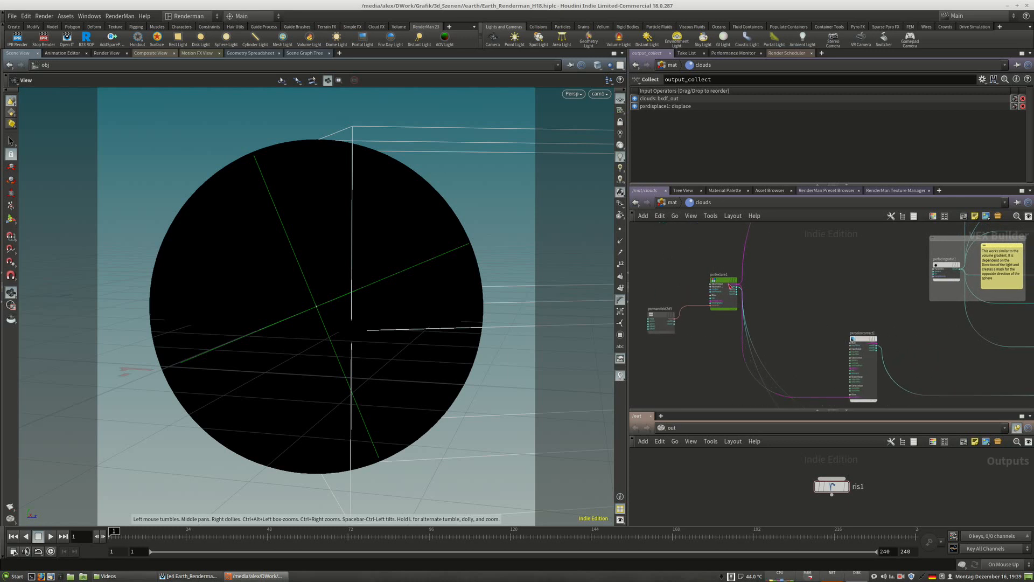
left_click_drag(726, 284, 723, 303)
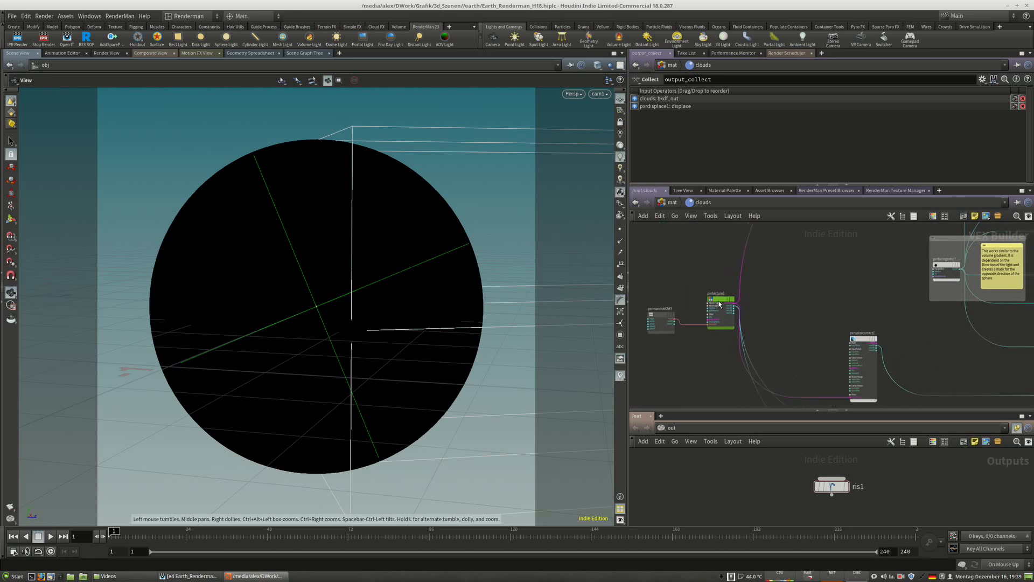
left_click_drag(864, 342, 789, 313)
left_click(789, 313)
middle_click_drag(890, 290, 762, 327)
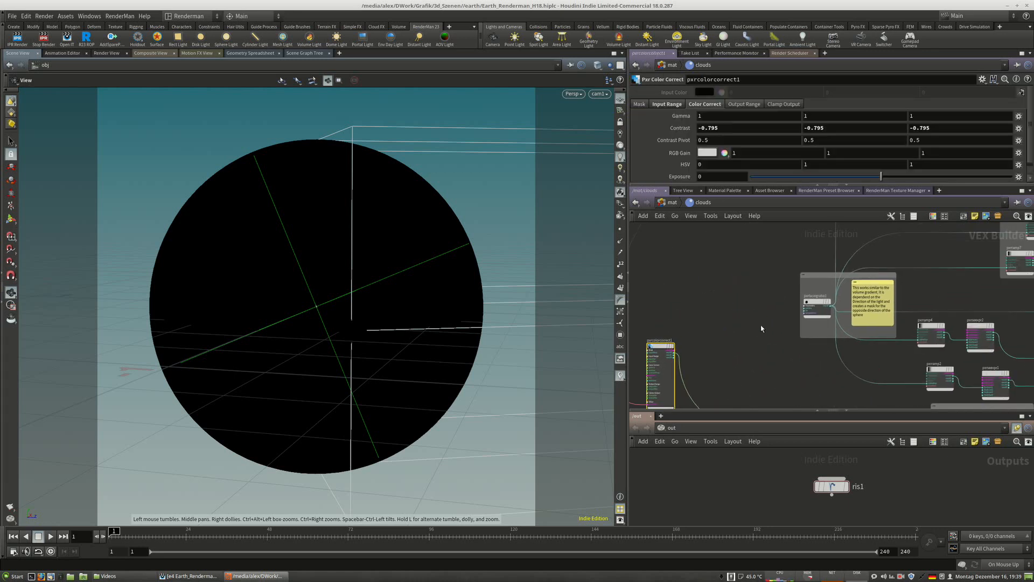
Inspect the channel-reference expressions driving the Direction of pxrfacingratio1 in the clouds material.
left_click(816, 305)
middle_click_drag(804, 367, 649, 383)
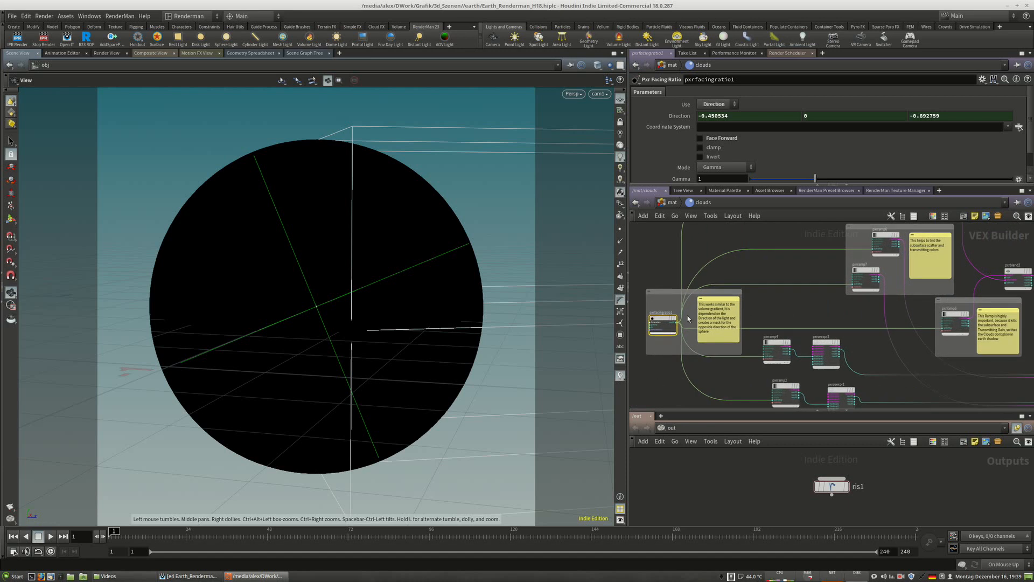
left_click(667, 120)
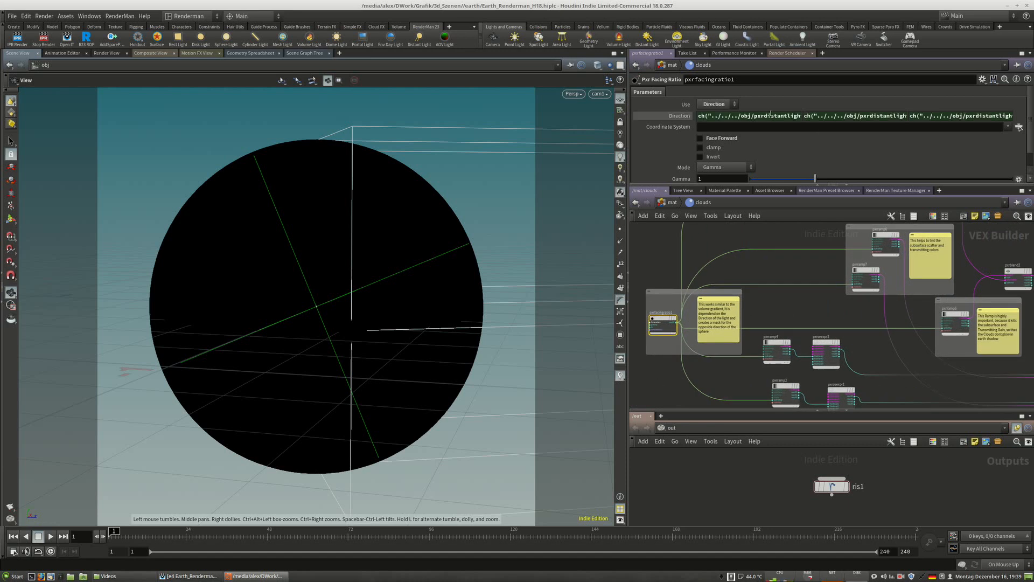
left_click_drag(759, 119, 780, 114)
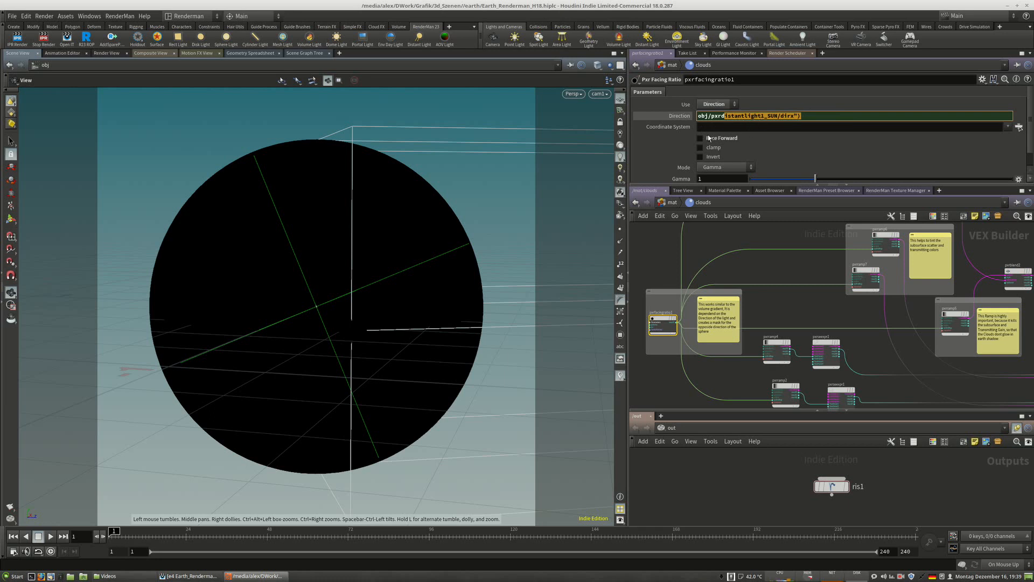
Return to the object level, select pxrdistantlight1_SUN and inspect the X and Z components of its Direction parameter.
left_click(670, 202)
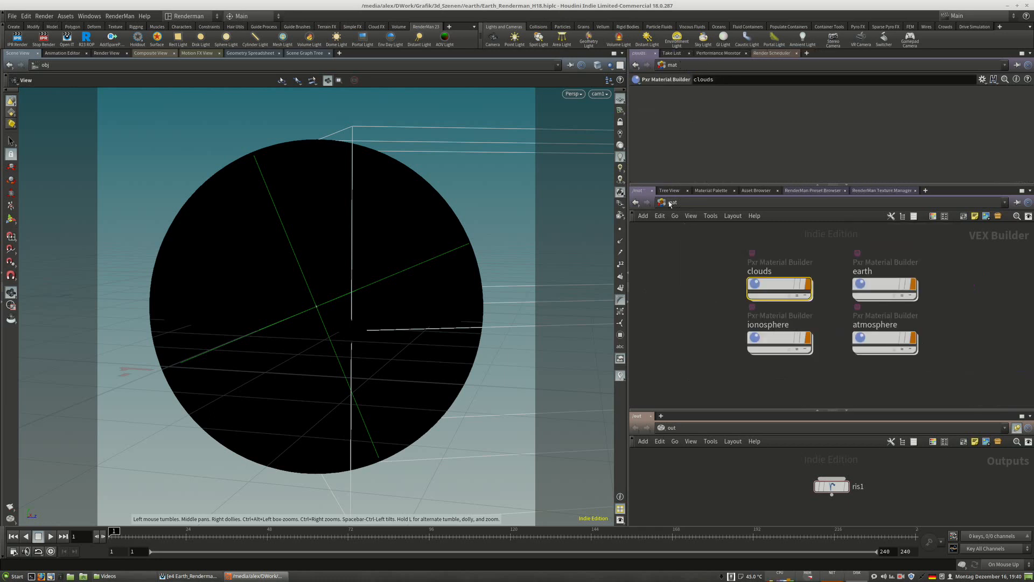
left_click(709, 206)
left_click(711, 256)
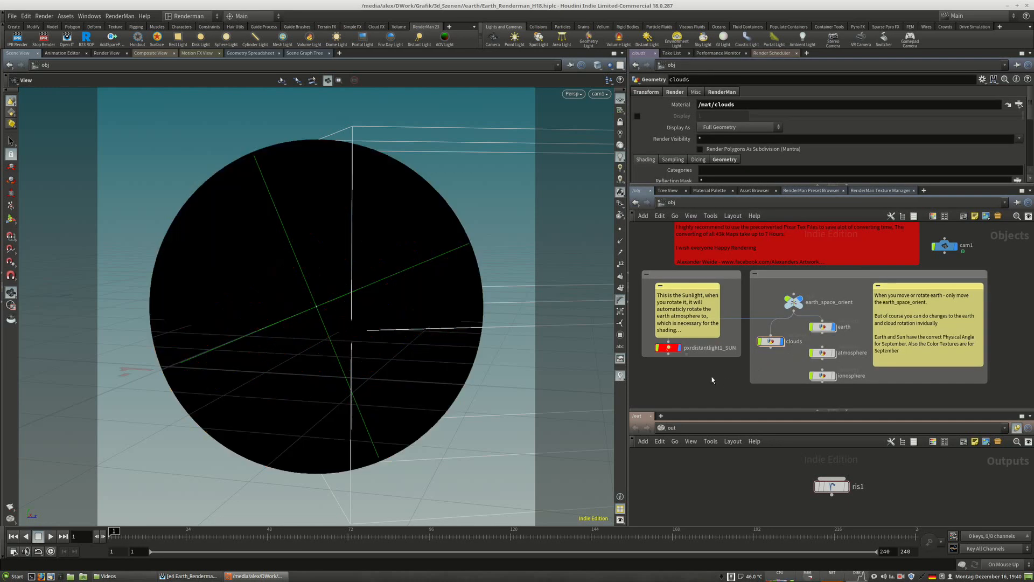
left_click(716, 349)
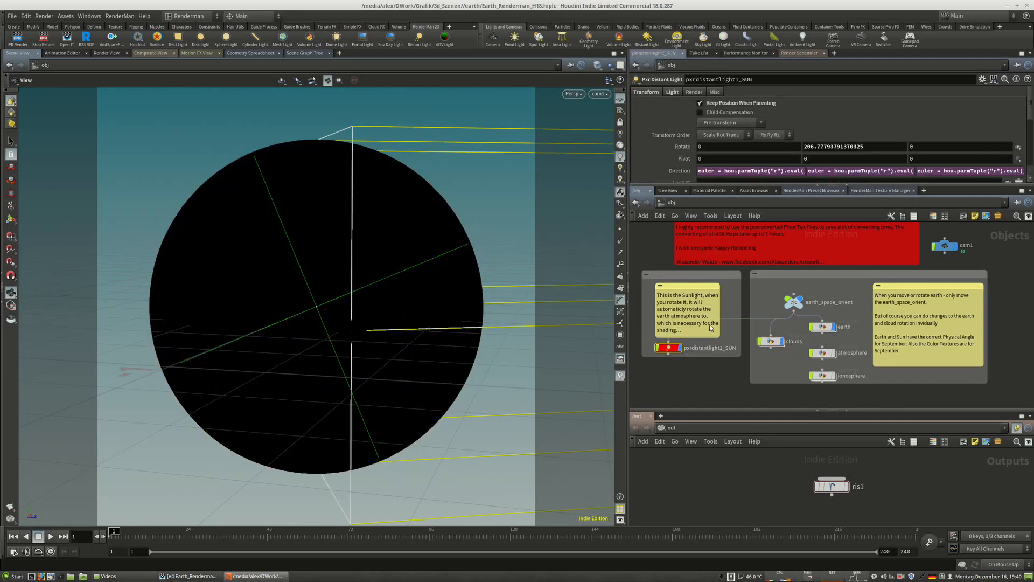
scroll(735, 117, "down", 2)
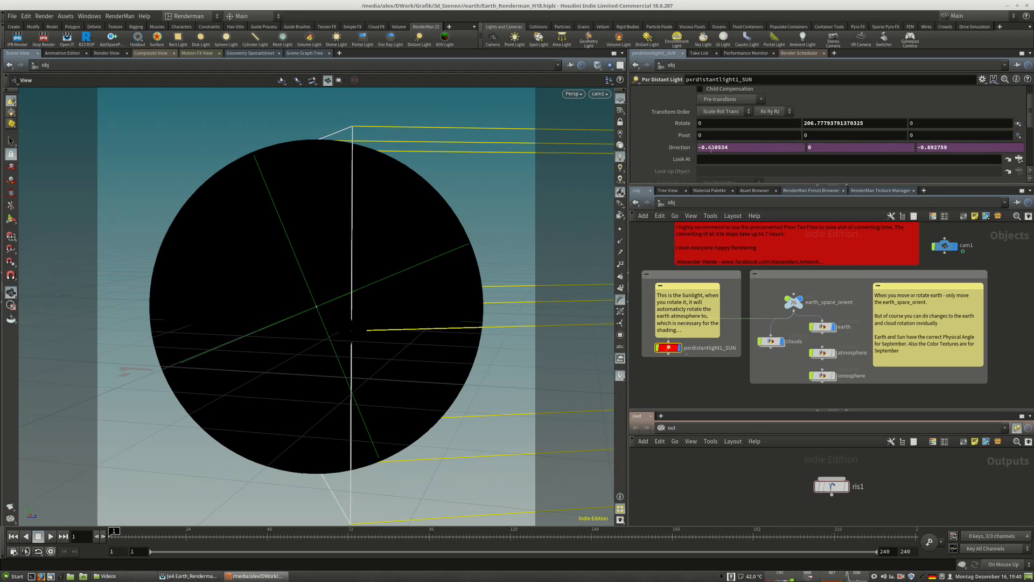
left_click(759, 147)
left_click_drag(764, 147, 942, 144)
left_click(661, 150)
left_click_drag(729, 147, 697, 147)
left_click_drag(948, 147, 915, 147)
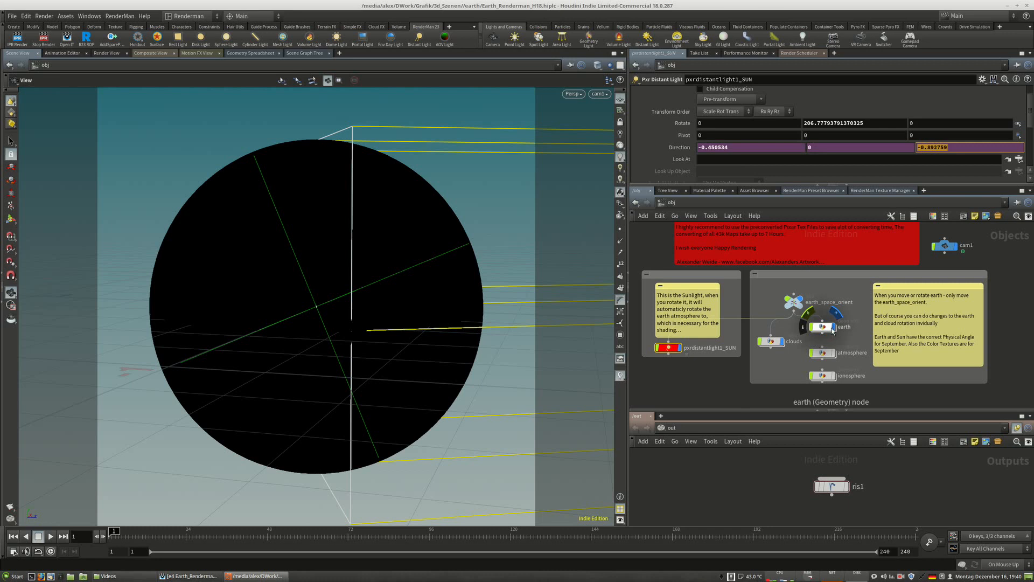
Reopen the clouds material network at the pxrfacingratio1 node to compare its direction with the sun light.
left_click(703, 190)
double_click(763, 235)
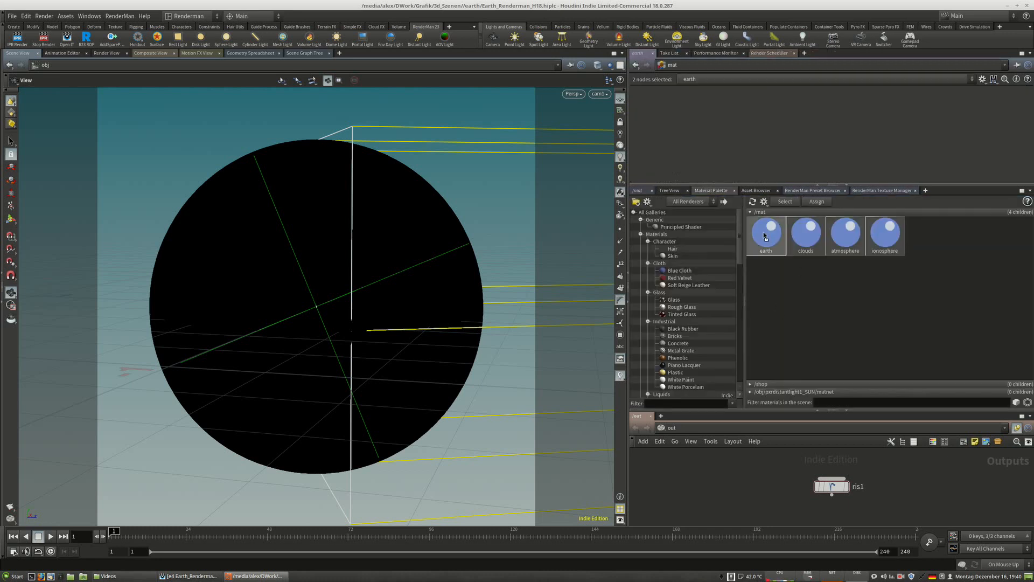
double_click(710, 314)
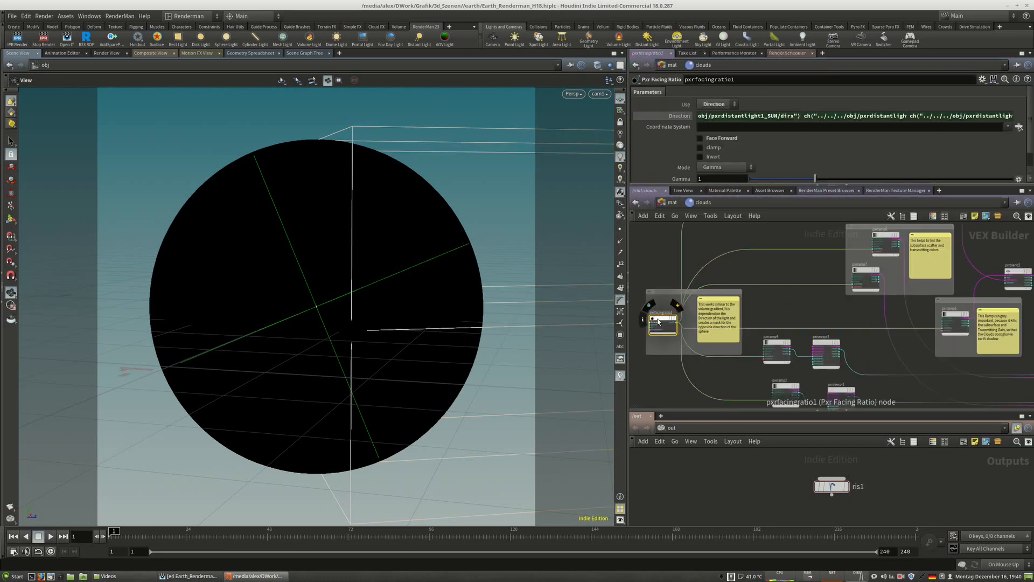
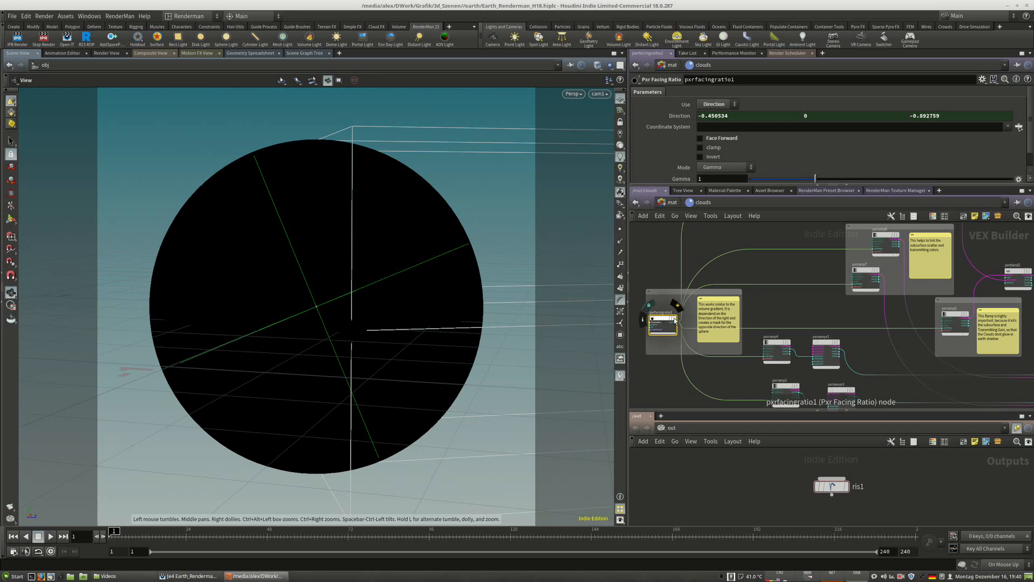
Select pxrramp4 in the clouds network and inspect its color ramp.
middle_click_drag(812, 322, 783, 274)
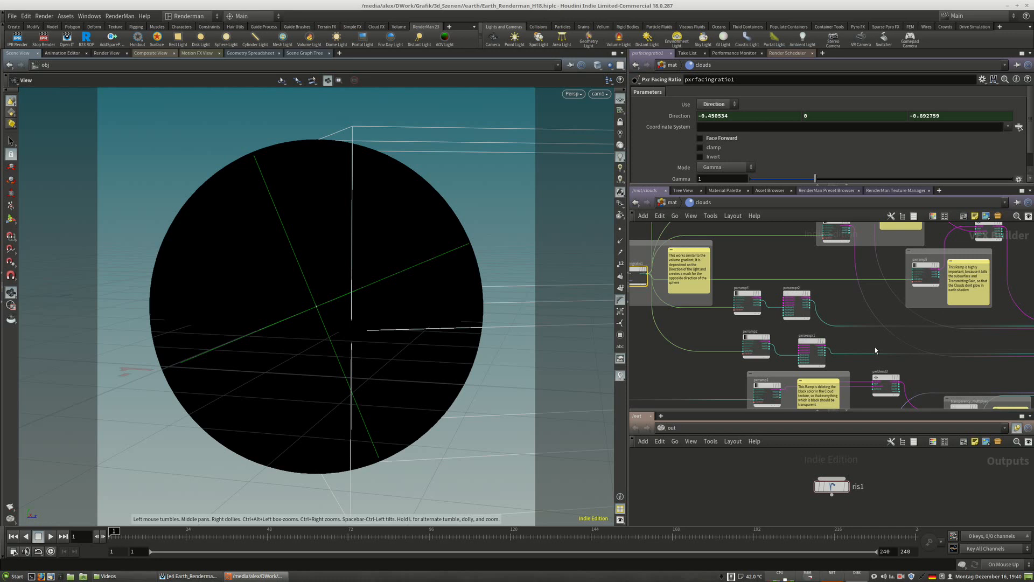
left_click(744, 294)
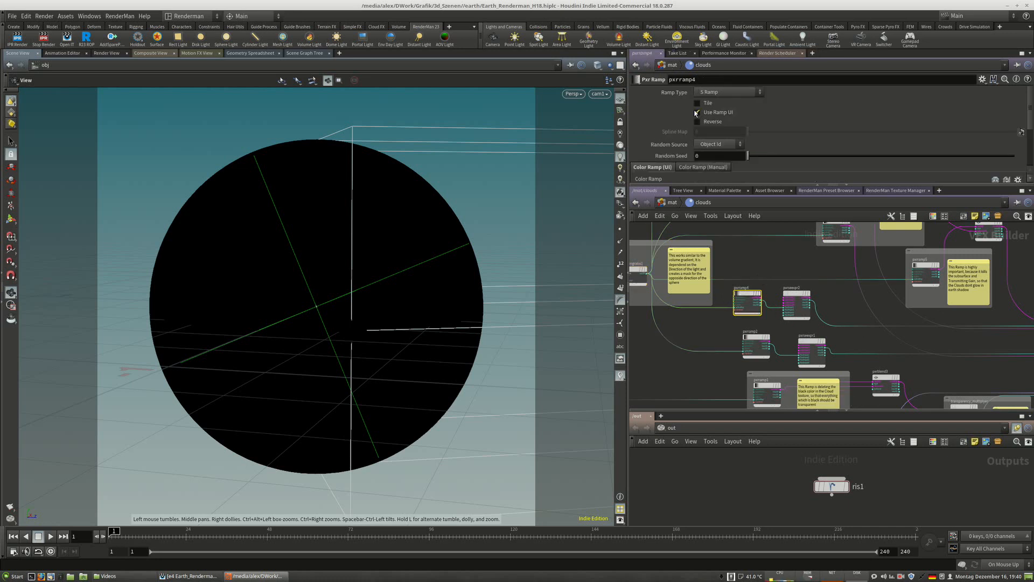
scroll(807, 127, "down", 3)
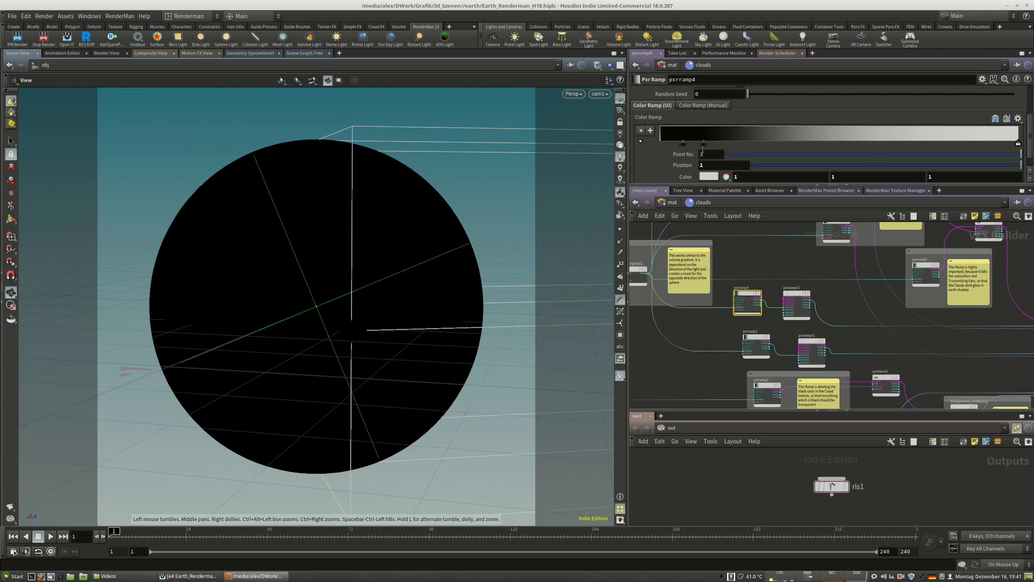
middle_click_drag(635, 268, 667, 263)
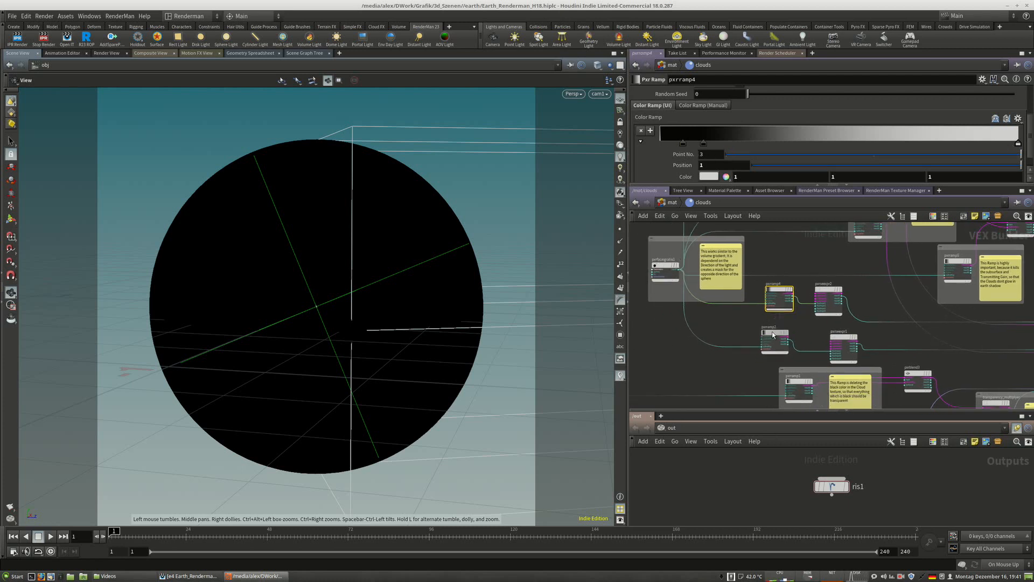
Nudge pxrramp2, pxrseexpr1 and pxrseexpr2 into tidier rows and check the expression of pxrseexpr1.
left_click_drag(787, 335, 779, 330)
middle_click_drag(765, 353, 631, 371)
left_click_drag(742, 336, 724, 333)
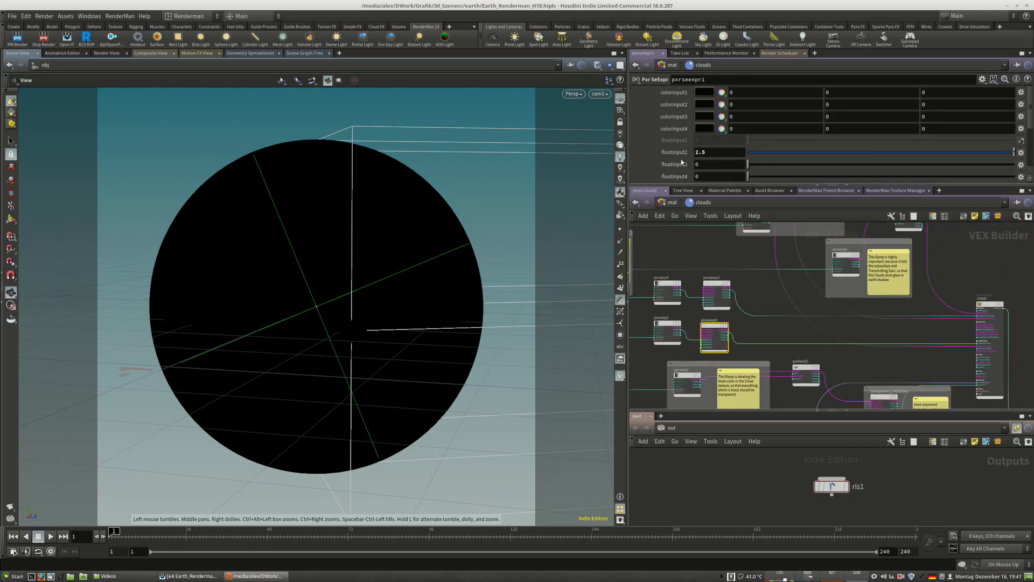
scroll(681, 163, "down", 2)
scroll(706, 175, "up", 2)
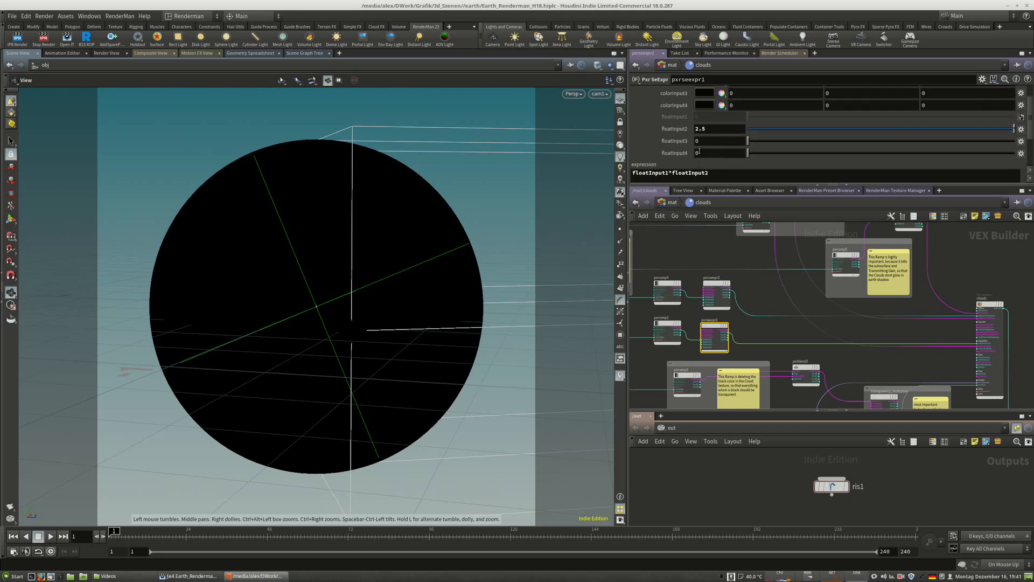
left_click_drag(711, 325, 717, 324)
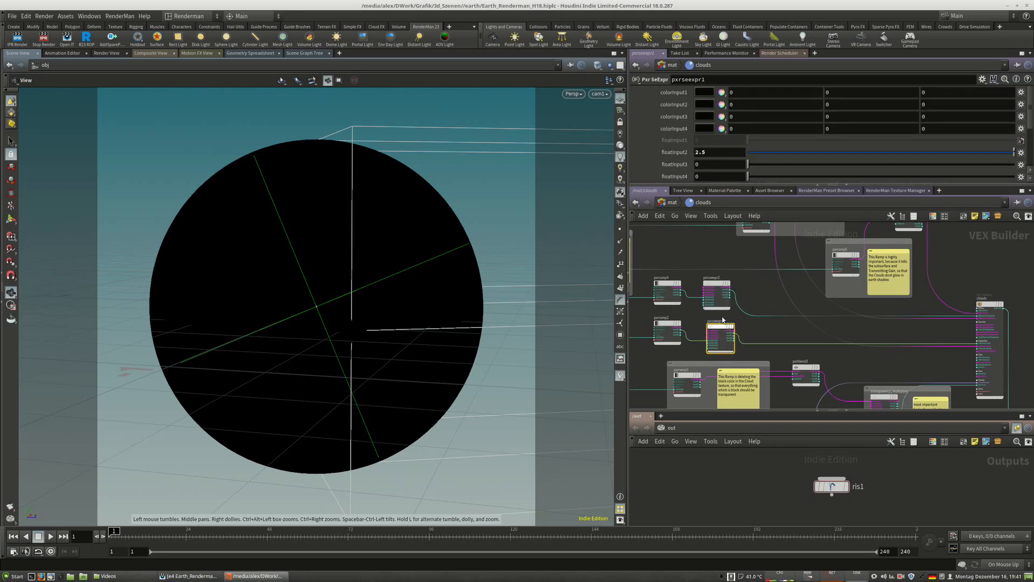
left_click_drag(716, 283, 719, 283)
Examine the connections into the clouds surface shader and the annotated ramp groups across the clouds network.
middle_click_drag(860, 334, 755, 312)
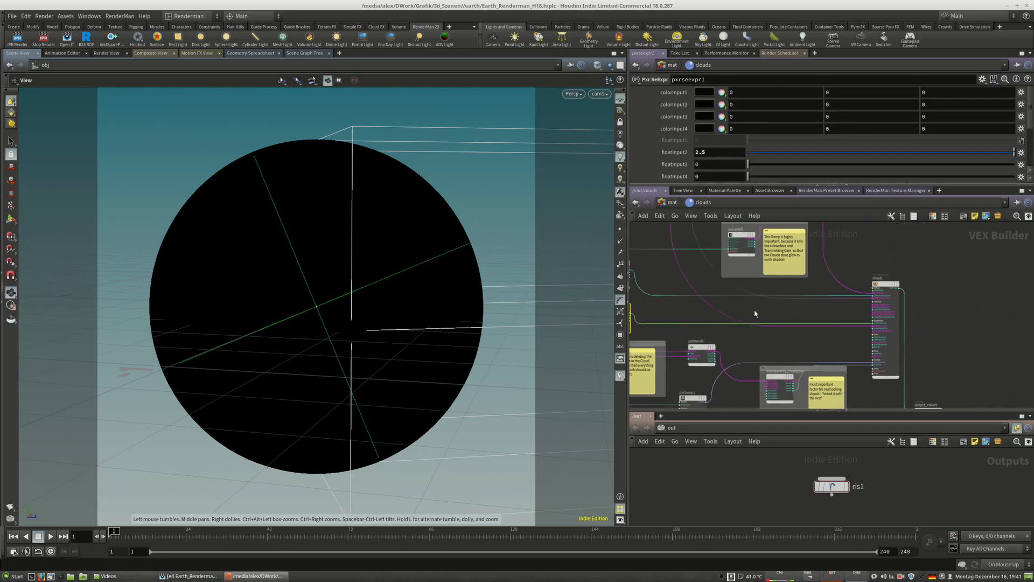
scroll(885, 339, "up", 3)
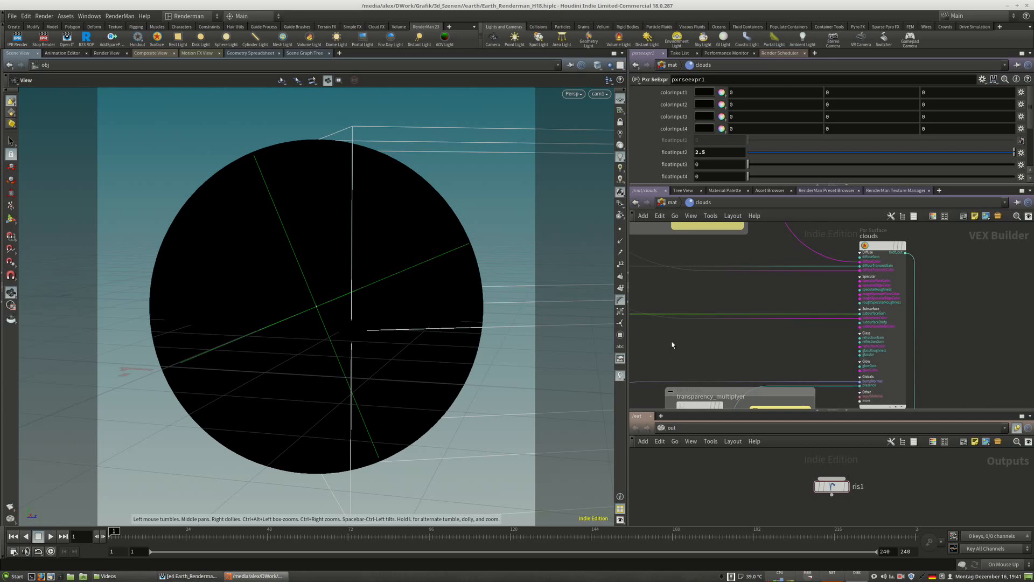
middle_click_drag(673, 344, 887, 328)
scroll(879, 329, "down", 2)
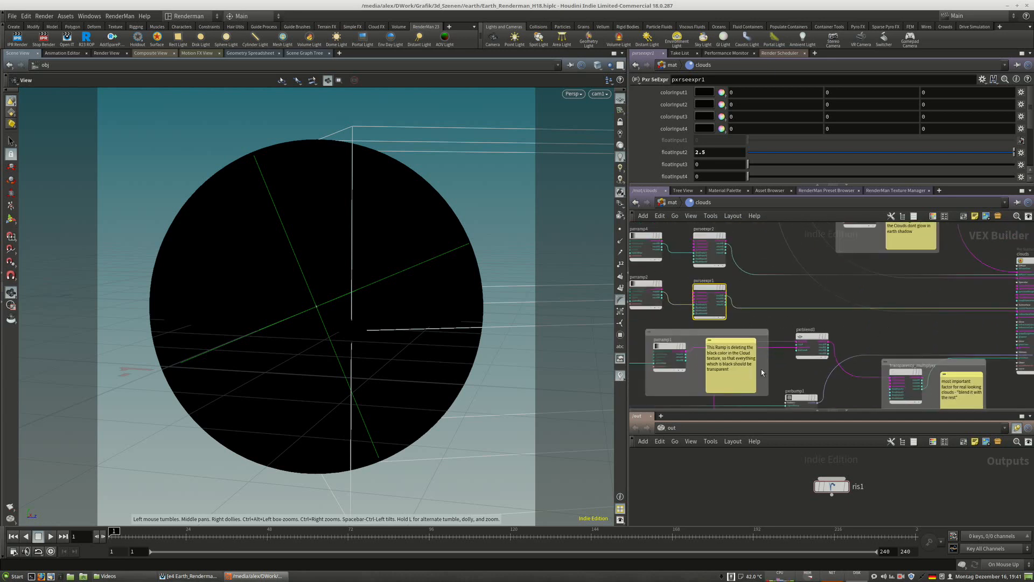
middle_click_drag(760, 372, 878, 358)
scroll(797, 396, "down", 2)
middle_click_drag(950, 292, 866, 395)
scroll(851, 327, "up", 2)
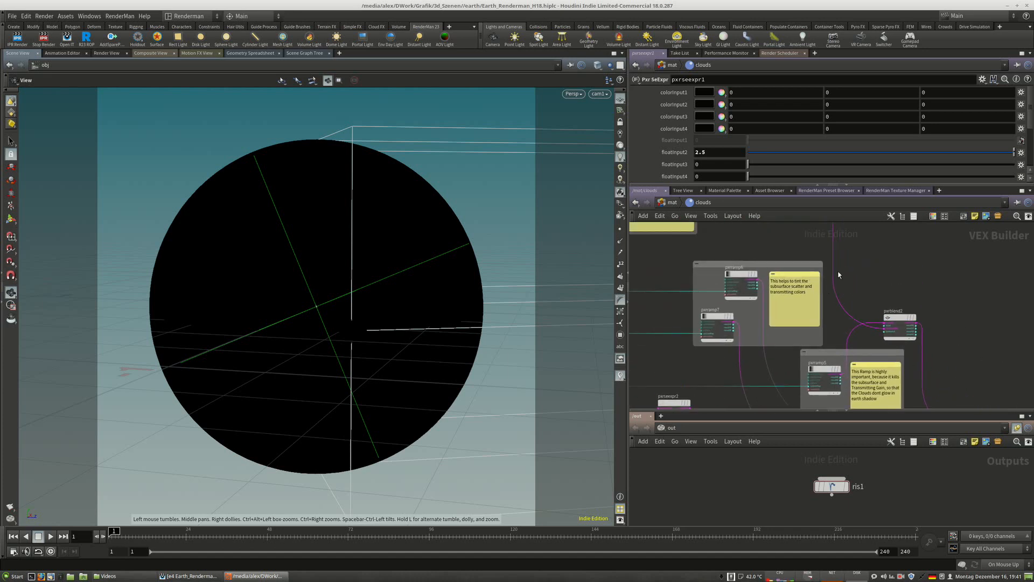
Select pxrramp3 in the clouds network, inspect its color ramp and follow its connection to the clouds surface shader.
middle_click_drag(697, 248, 830, 258)
scroll(766, 322, "down", 1)
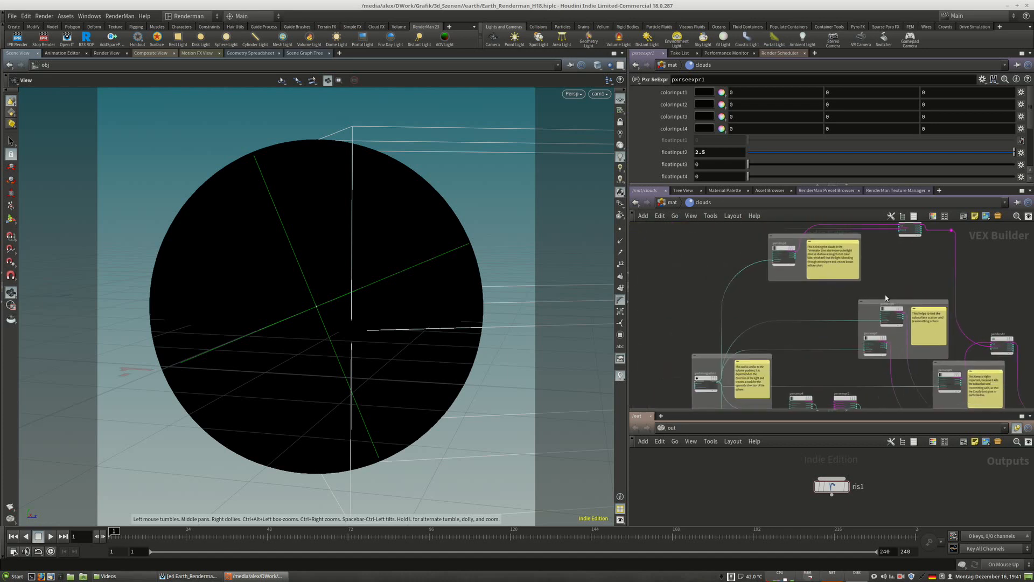
left_click(783, 256)
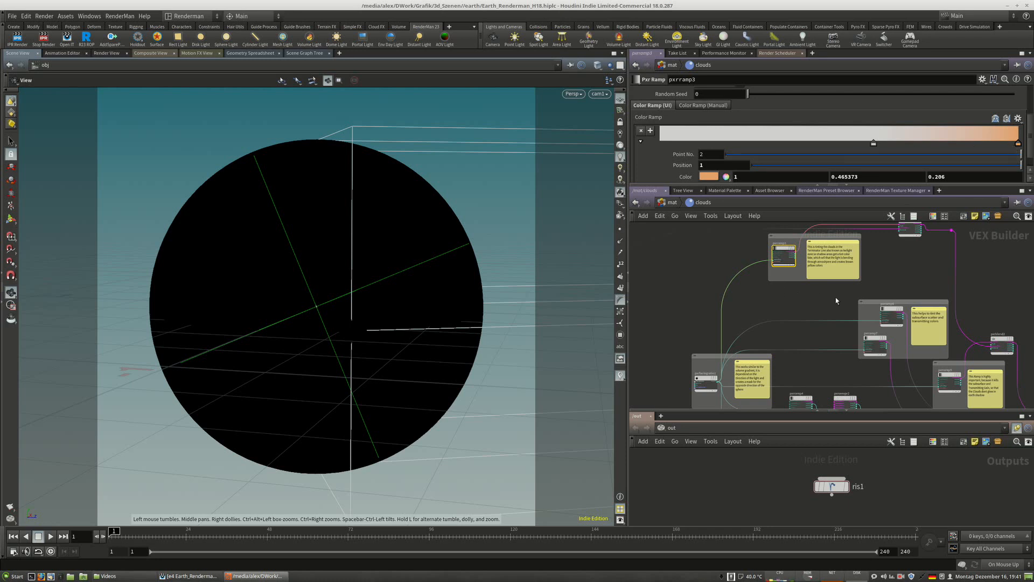
middle_click_drag(836, 301, 774, 308)
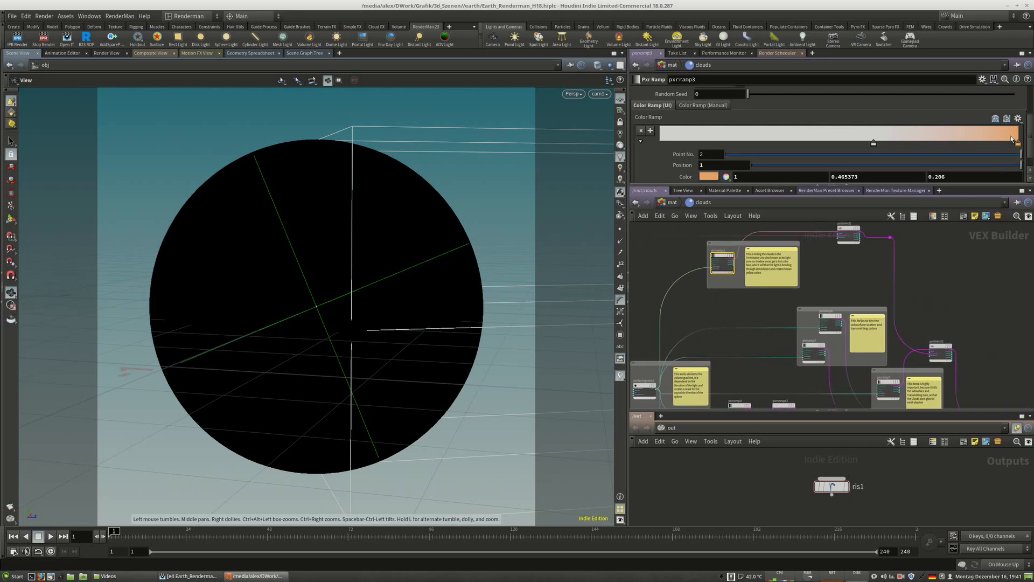
middle_click_drag(839, 269, 762, 266)
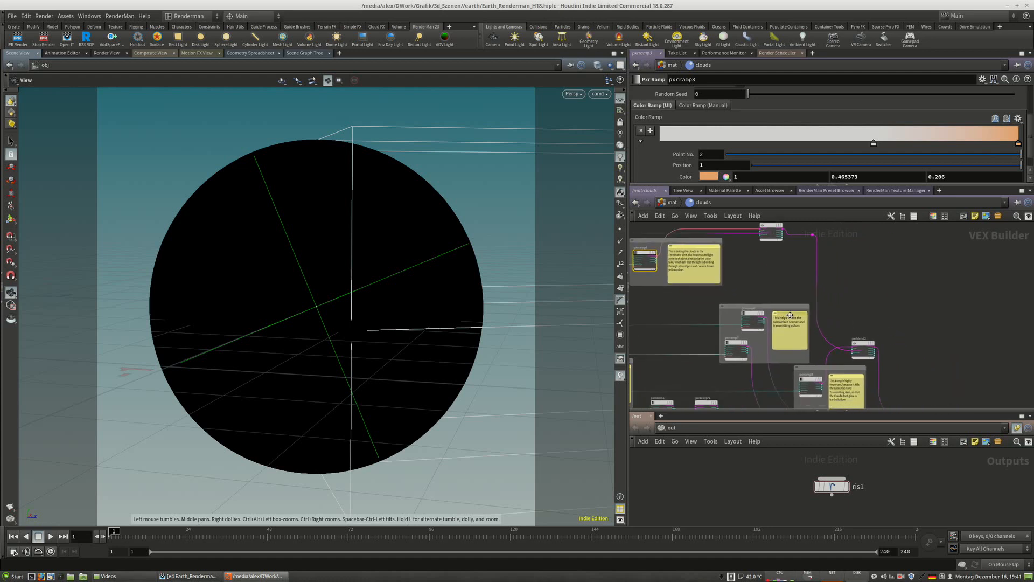
middle_click_drag(862, 319, 840, 289)
scroll(840, 322, "up", 2)
middle_click_drag(879, 344, 815, 244)
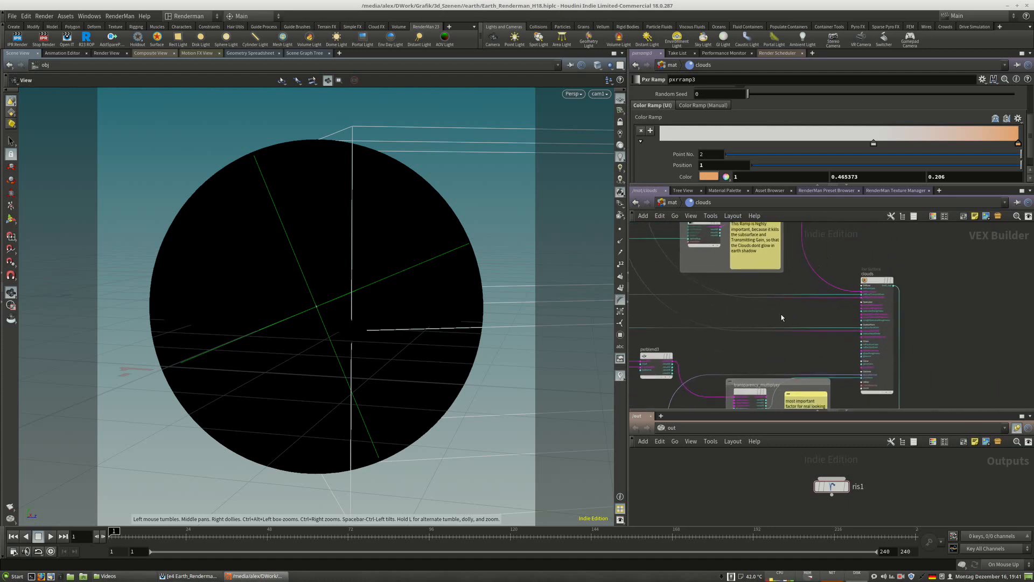
Inspect the color ramps of pxrramp7 and pxrramp6, which tint the subsurface scatter and transmitting colors.
scroll(781, 317, "down", 3)
scroll(829, 318, "up", 1)
left_click(839, 322)
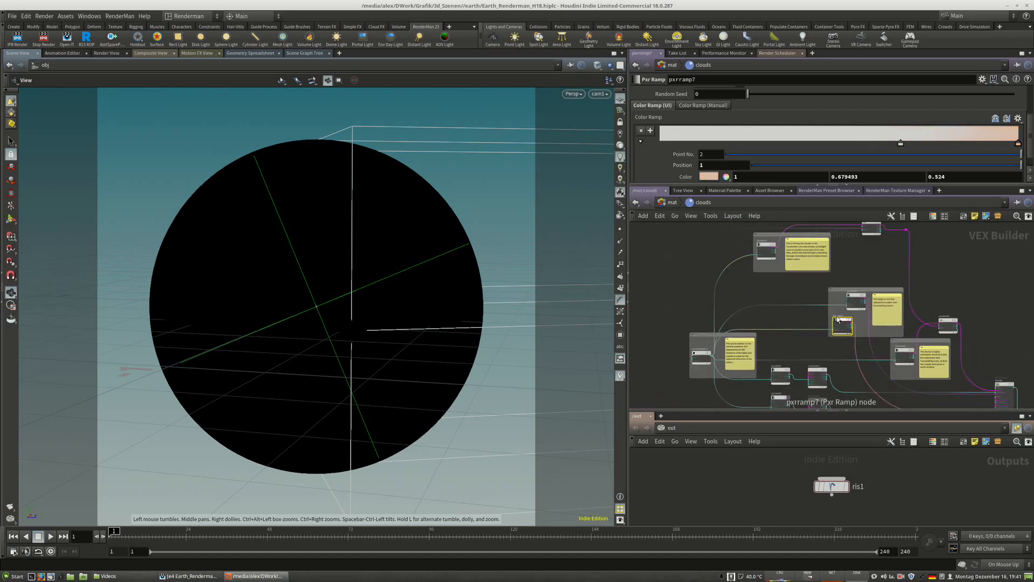
left_click(857, 300)
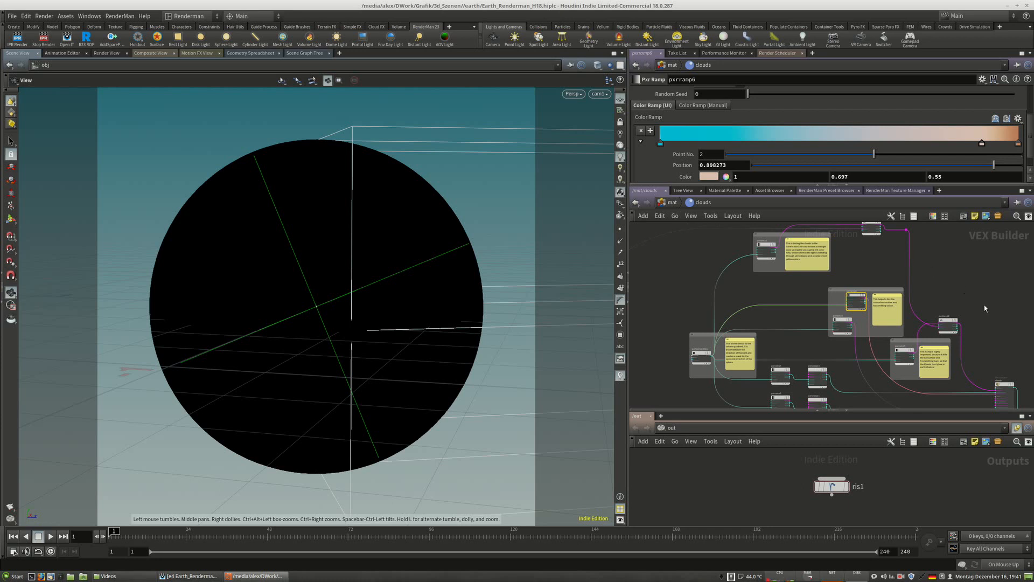
middle_click_drag(984, 308, 840, 257)
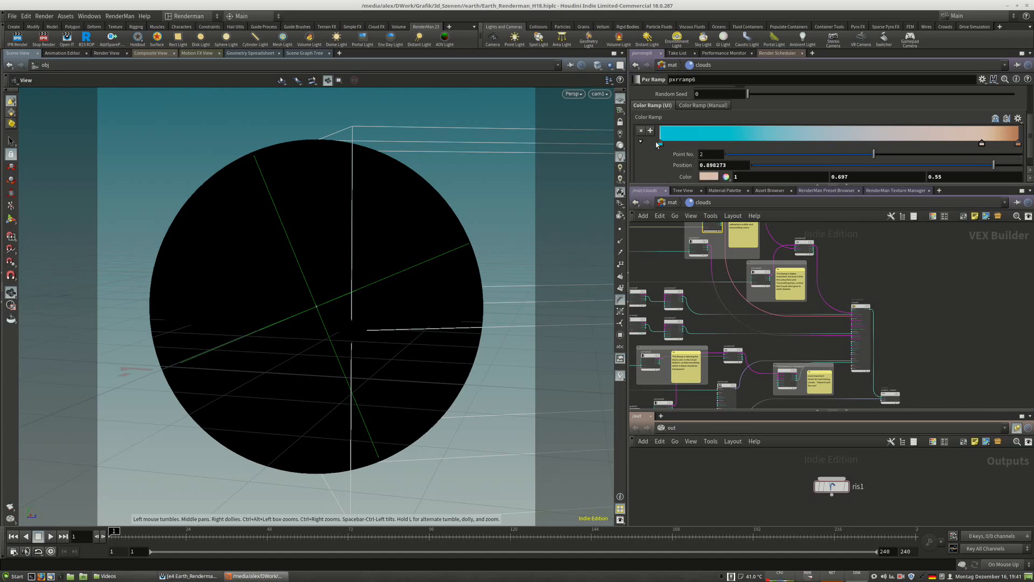
middle_click_drag(816, 287, 856, 248)
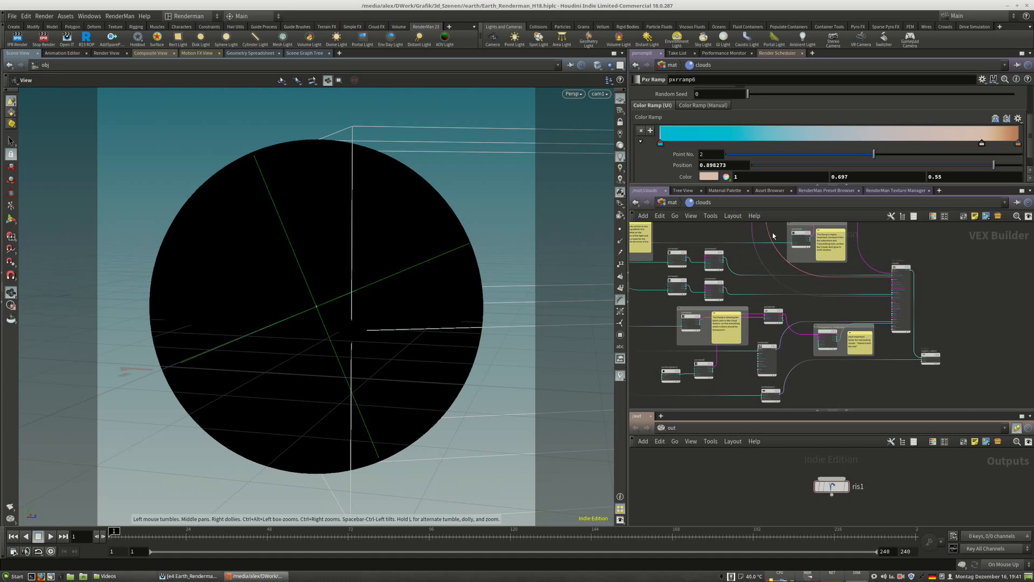
Inspect the transparency_multiplyer node's floatInput1 value and trace its output into the presence input of the clouds shader.
scroll(803, 334, "up", 3)
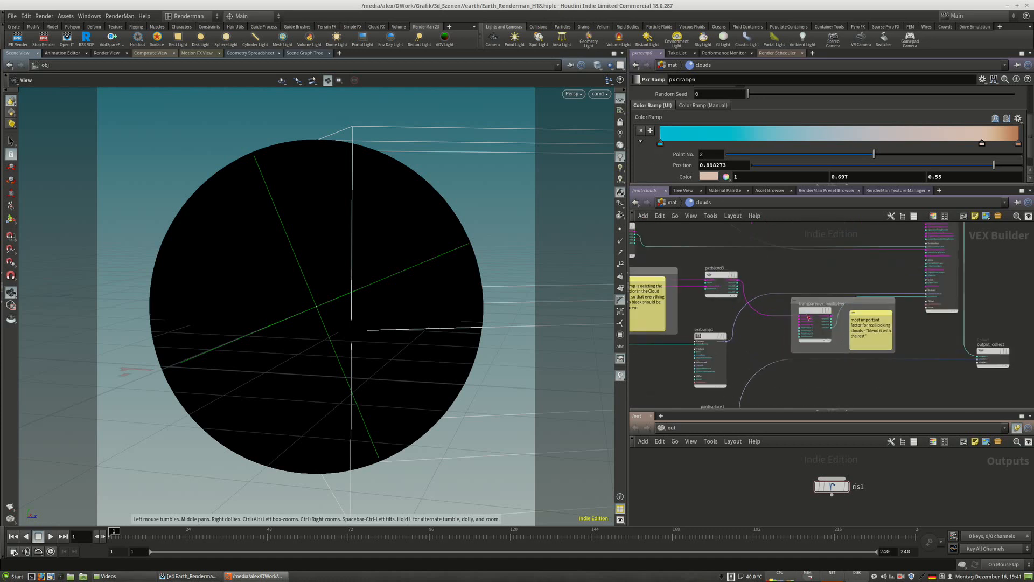
middle_click_drag(765, 277, 793, 283)
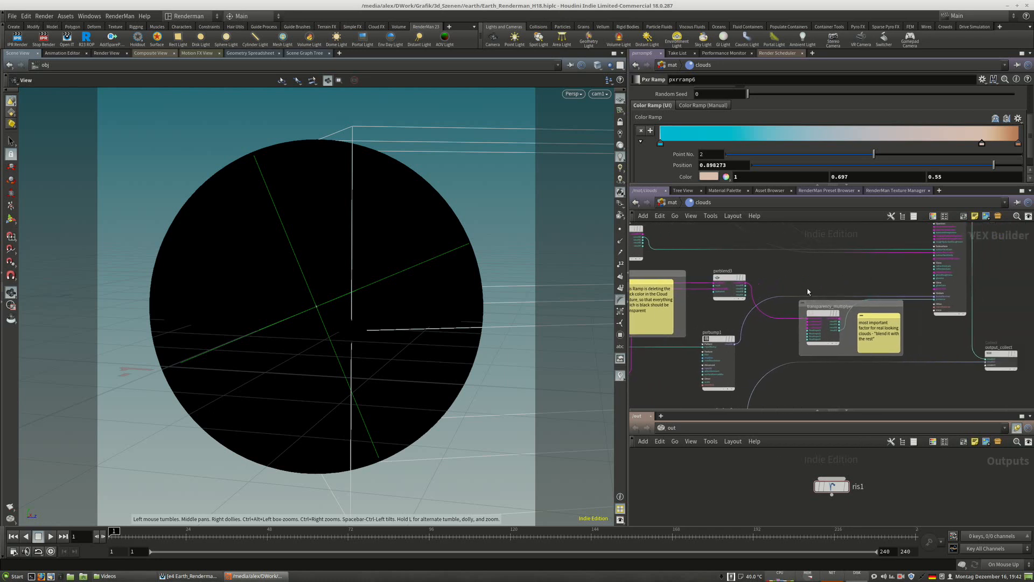
left_click(818, 319)
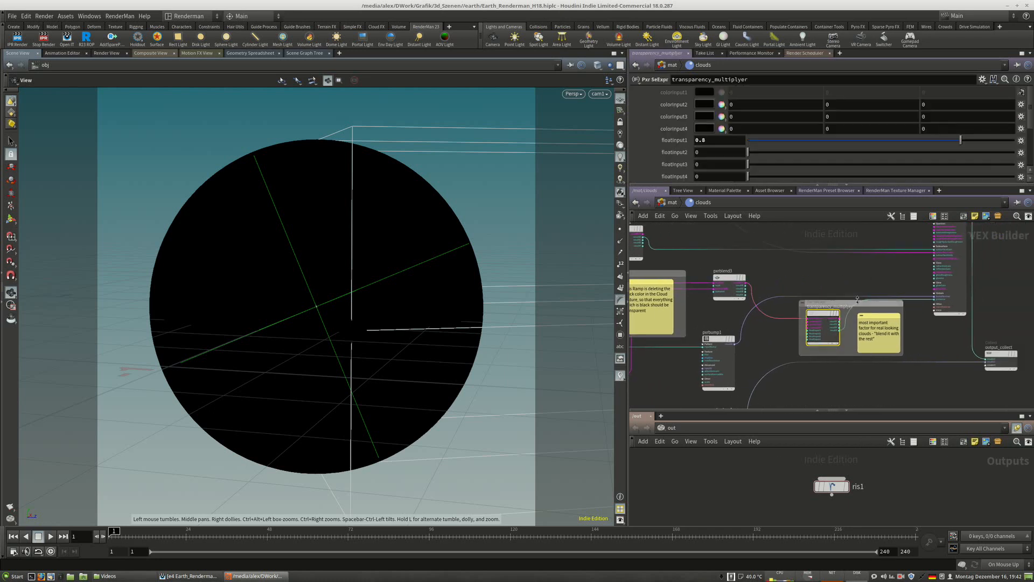
scroll(920, 296, "up", 5)
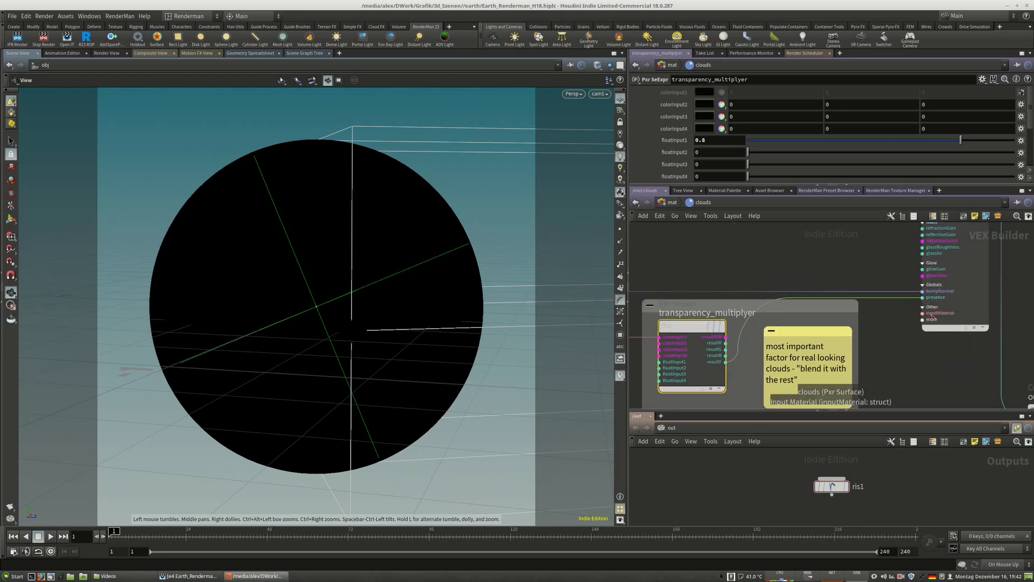
middle_click_drag(693, 334, 783, 319)
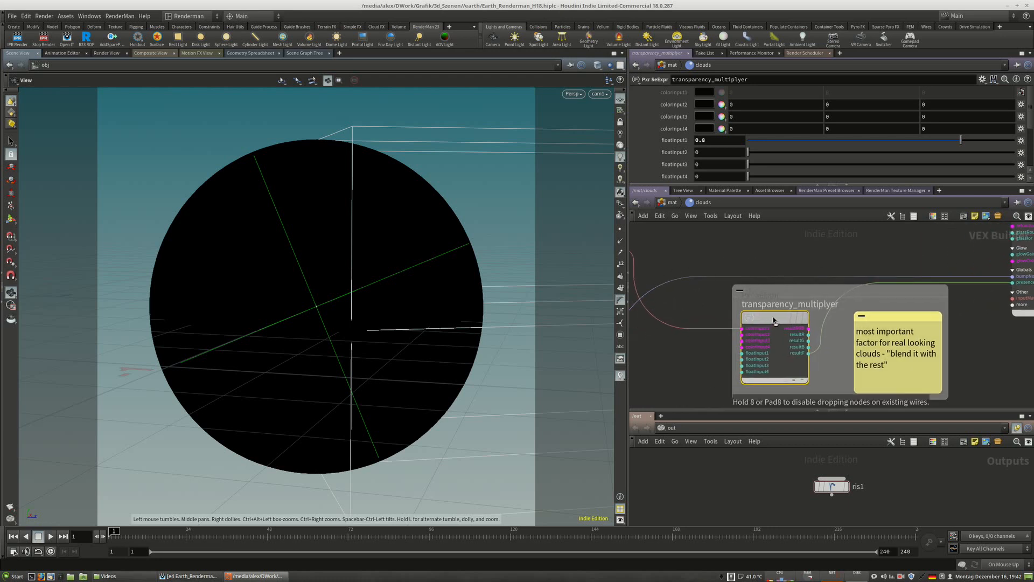
left_click_drag(772, 318, 766, 324)
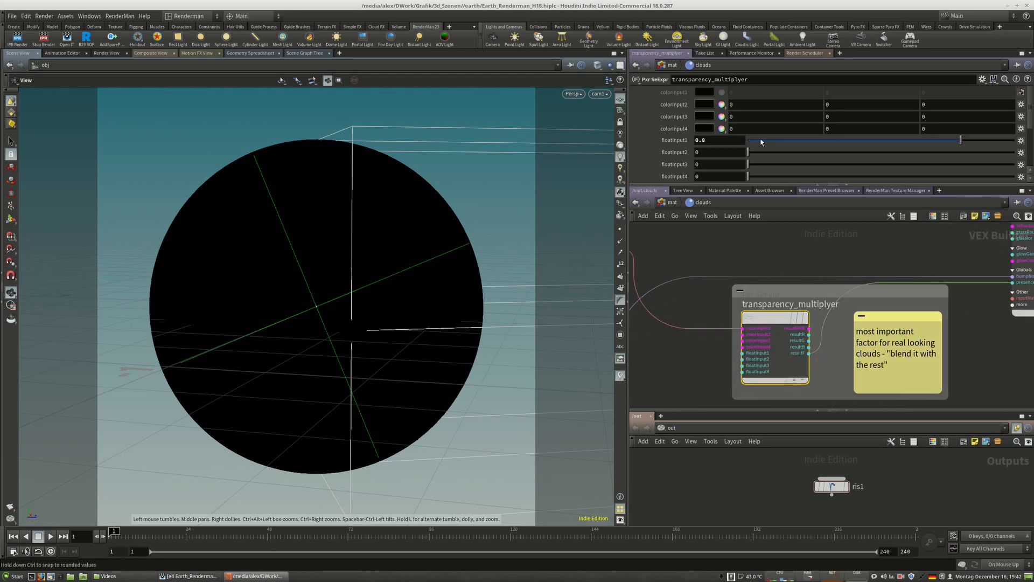
left_click(702, 141)
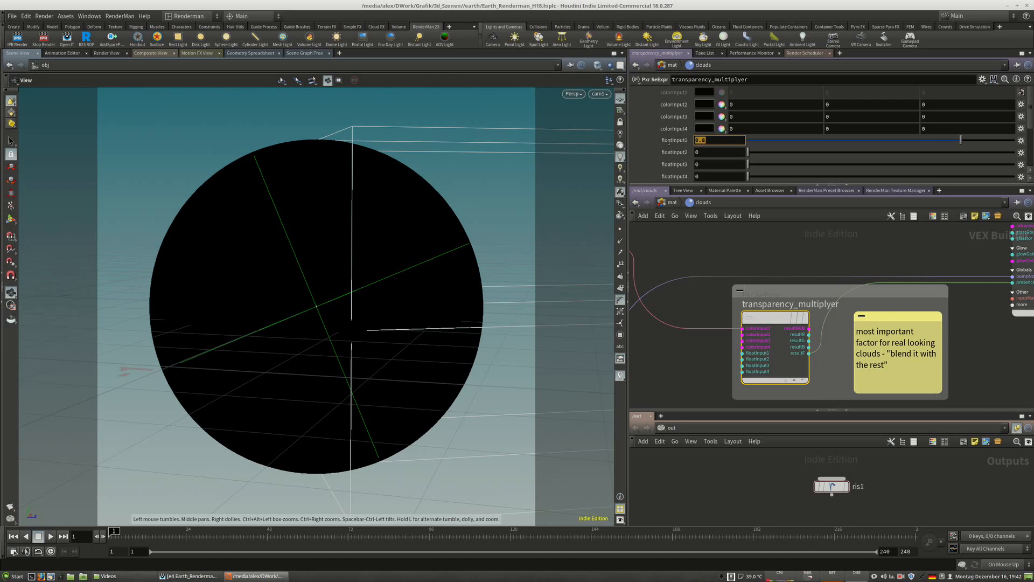
type("8")
scroll(776, 350, "down", 5)
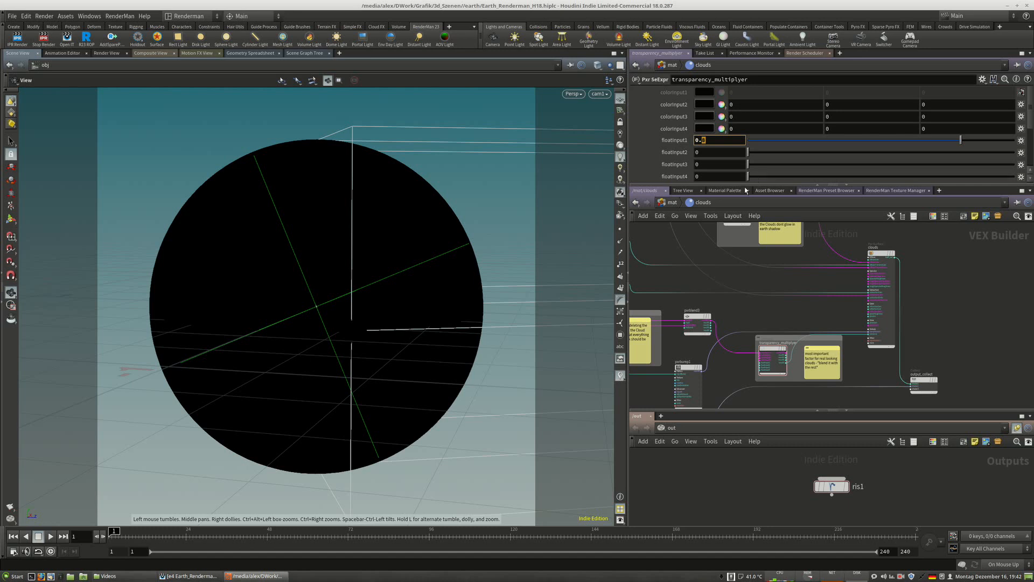
Spread out the clouds network layout by shifting pxrbump1, pxrdisplace1 and the annotated ramp group that removes black from the cloud texture.
middle_click_drag(717, 381, 807, 343)
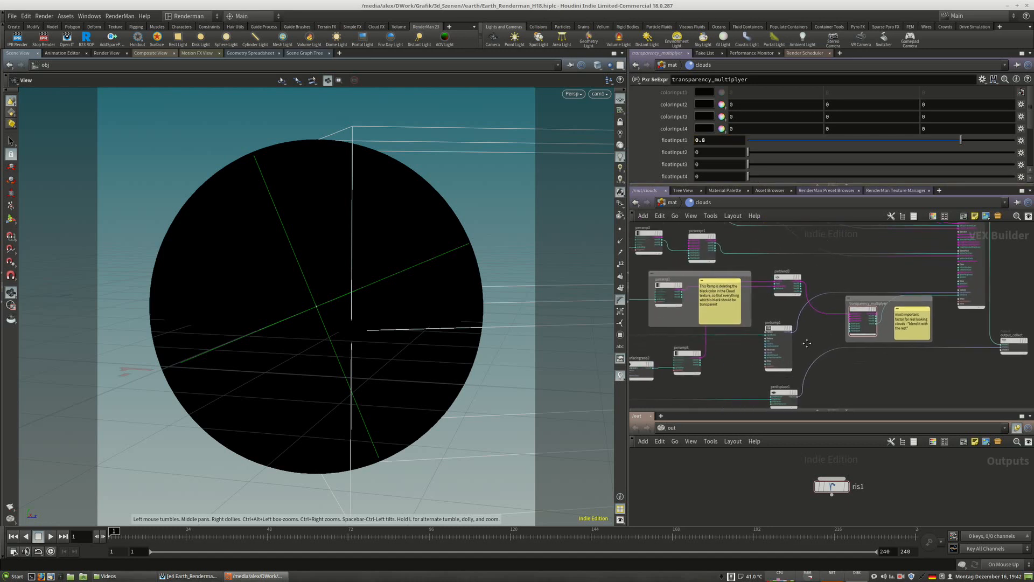
left_click_drag(767, 326, 773, 328)
middle_click_drag(741, 365, 740, 329)
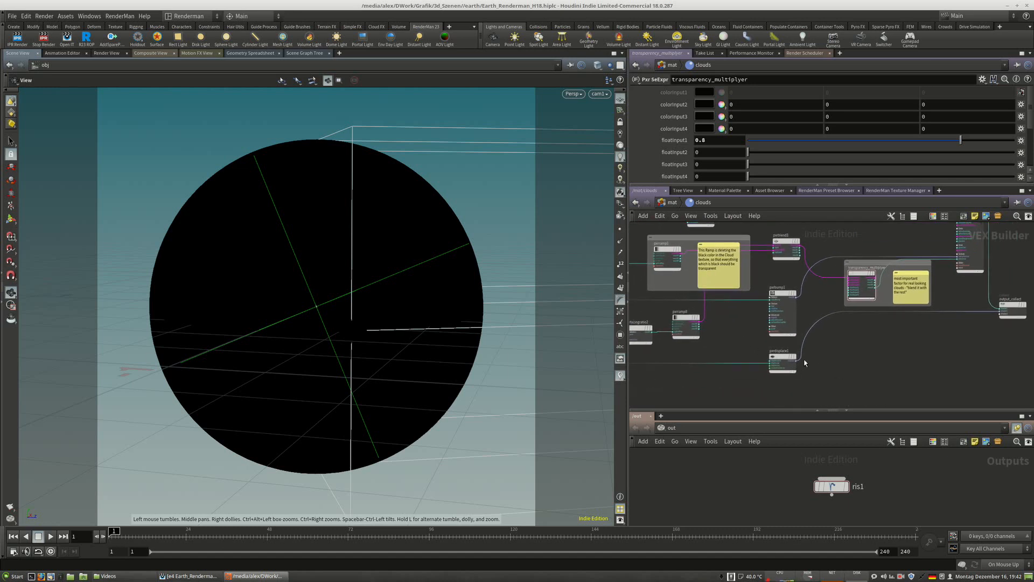
left_click_drag(781, 360, 842, 356)
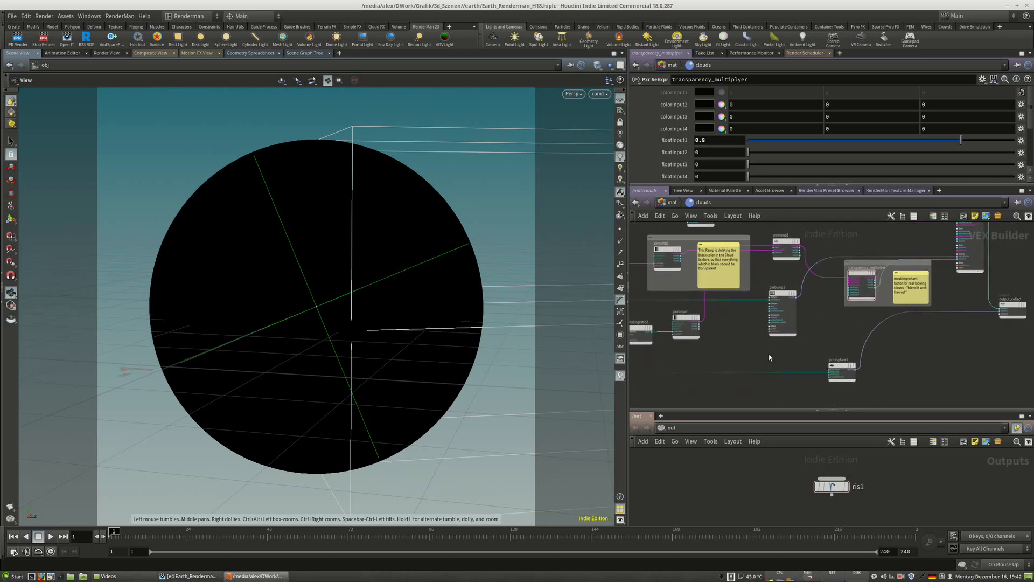
middle_click_drag(673, 240, 754, 268)
left_click_drag(754, 268, 690, 263)
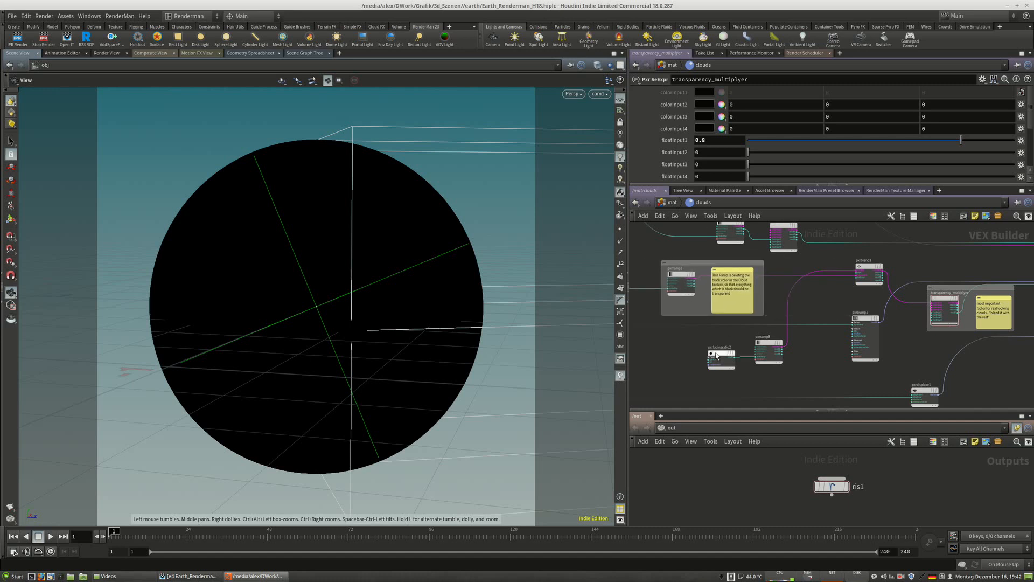
Leave the clouds network for the mat level and open the earth material network.
scroll(808, 362, "down", 1)
middle_click_drag(808, 362, 789, 384)
scroll(788, 385, "down", 3)
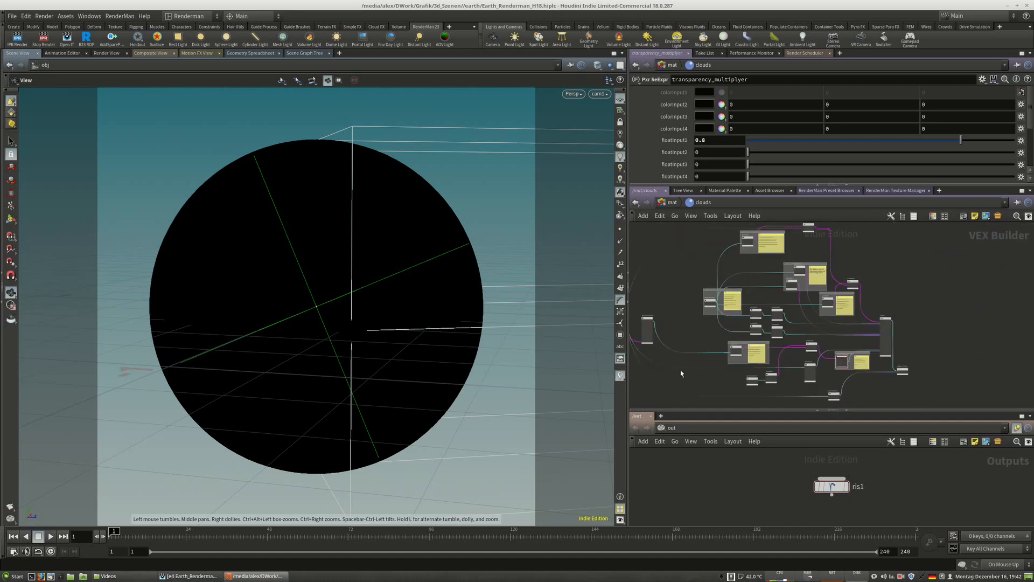
middle_click_drag(717, 314, 752, 306)
left_click(658, 204)
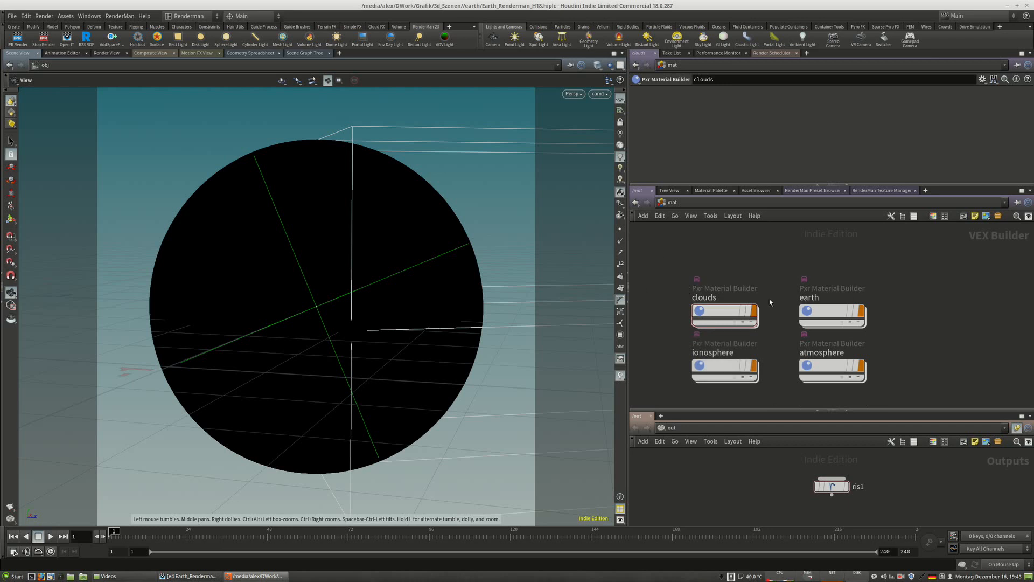
mouse_move(726, 322)
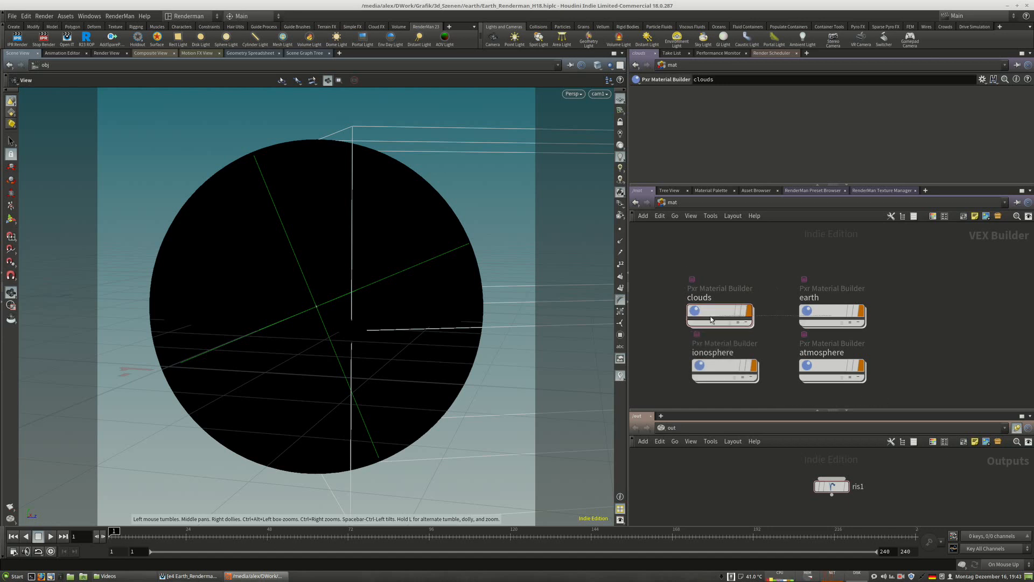
left_click_drag(710, 320, 715, 312)
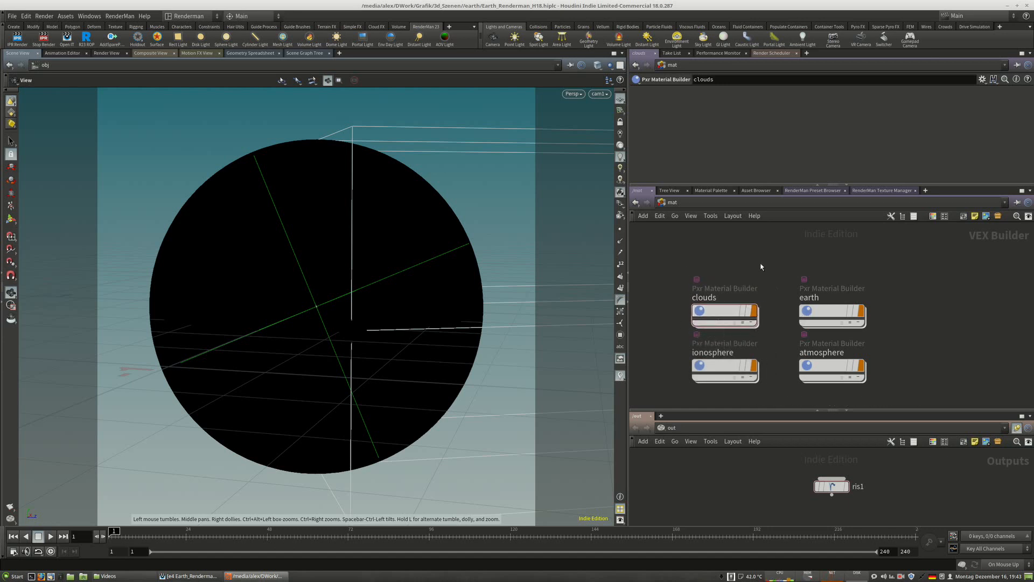
middle_click_drag(985, 319, 951, 311)
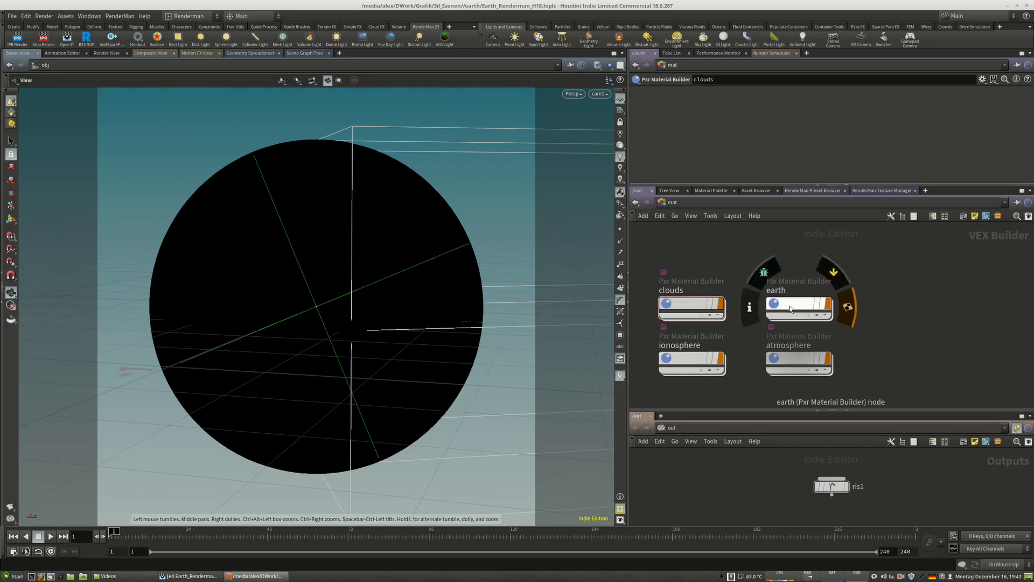
double_click(772, 319)
Inspect the settings of pxrfacingratio2 in the earth network and the color ramp of the connected ocean_color_ramp.
scroll(761, 320, "up", 3)
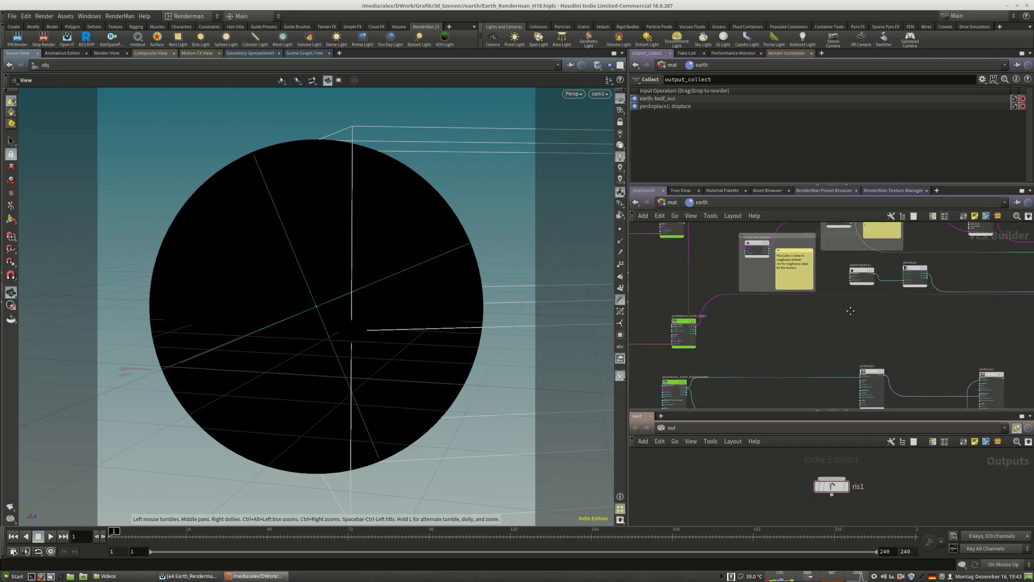
scroll(742, 277, "up", 3)
middle_click_drag(742, 277, 762, 356)
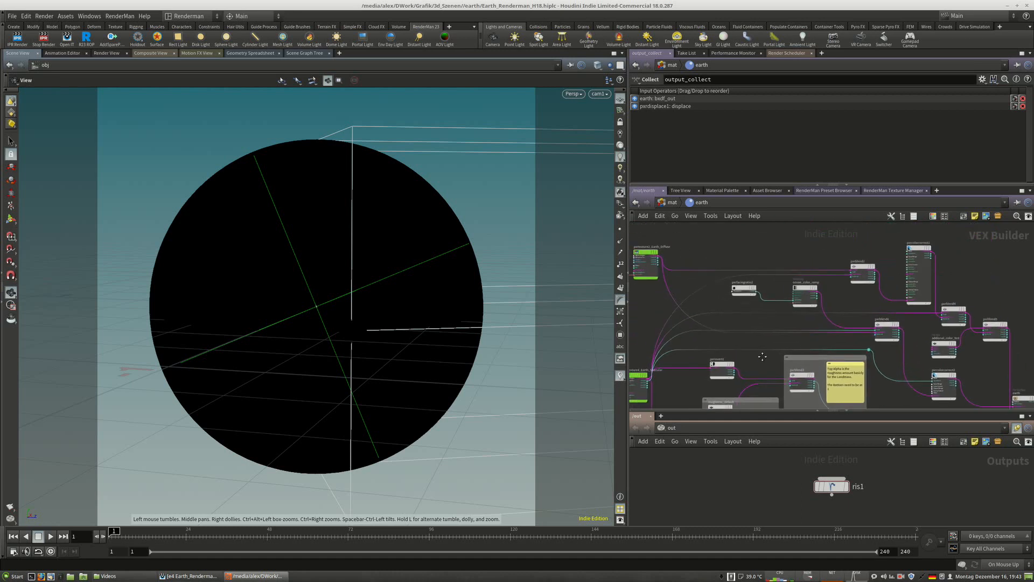
scroll(743, 305, "up", 3)
left_click(744, 281)
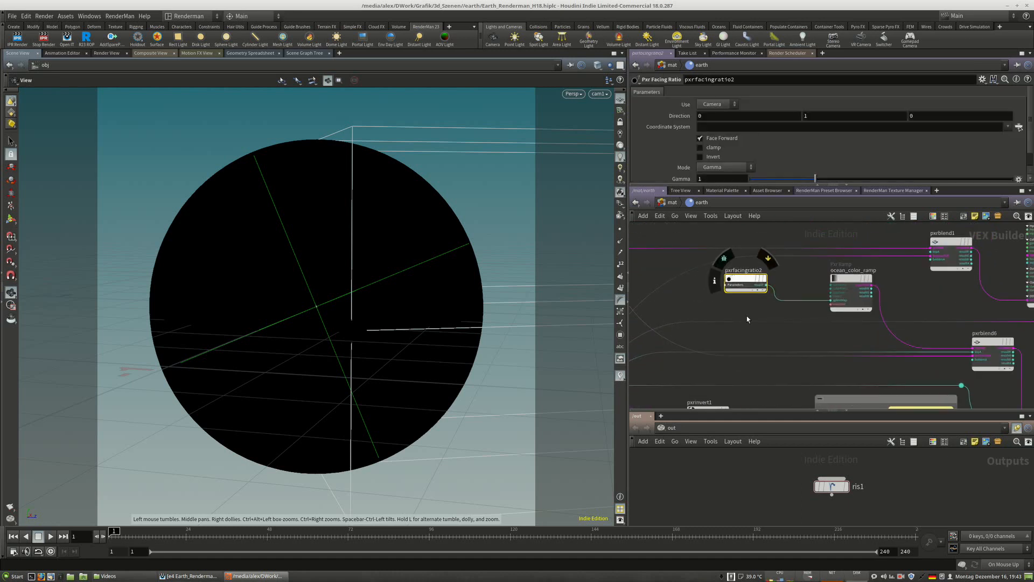
scroll(682, 296, "down", 2)
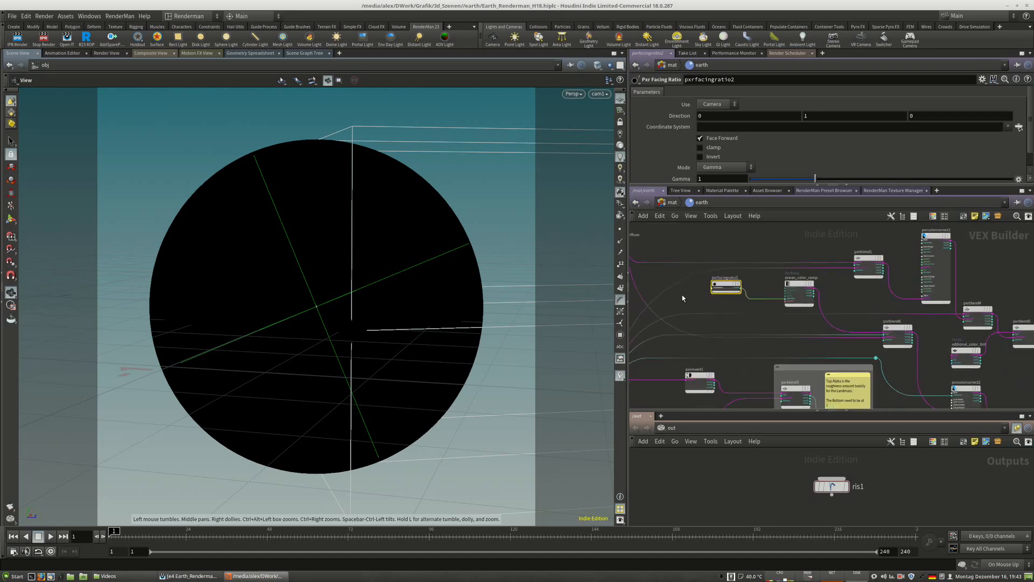
left_click(797, 286)
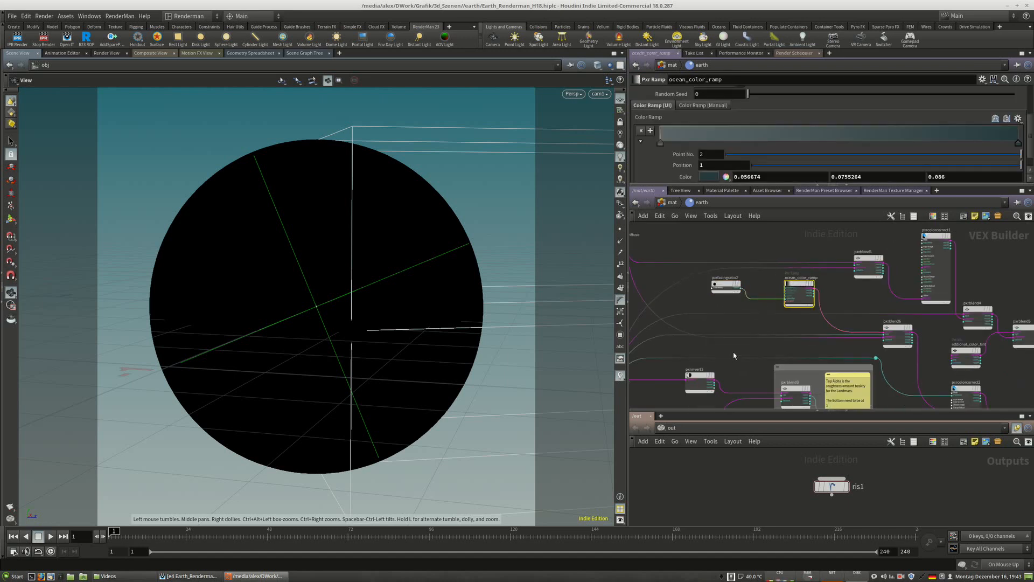
Examine how the Earth diffuse texture and ocean_color_ramp feed through the blend nodes into the earth surface shader.
middle_click_drag(756, 283, 880, 305)
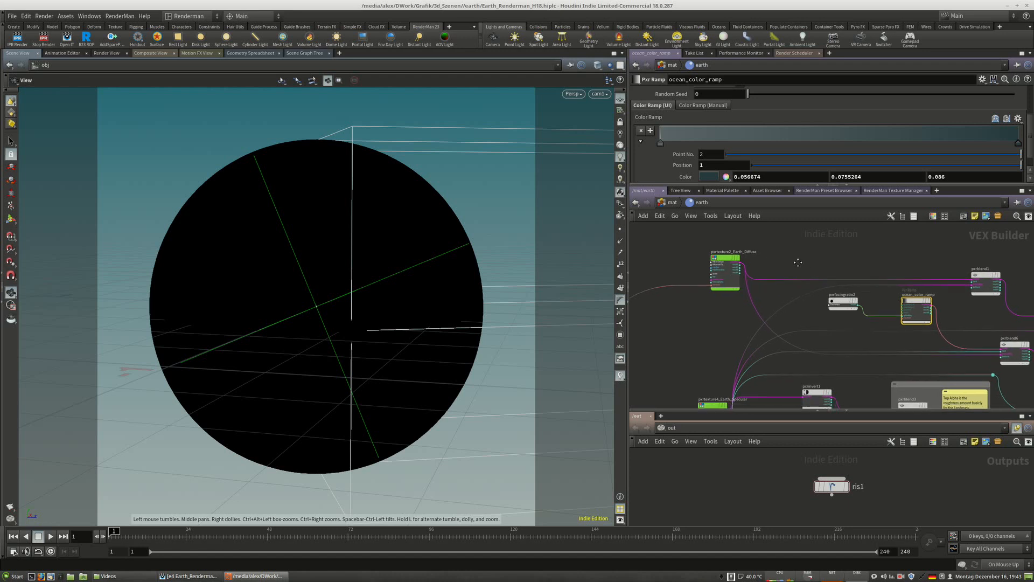
scroll(768, 252, "down", 4)
scroll(787, 396, "up", 5)
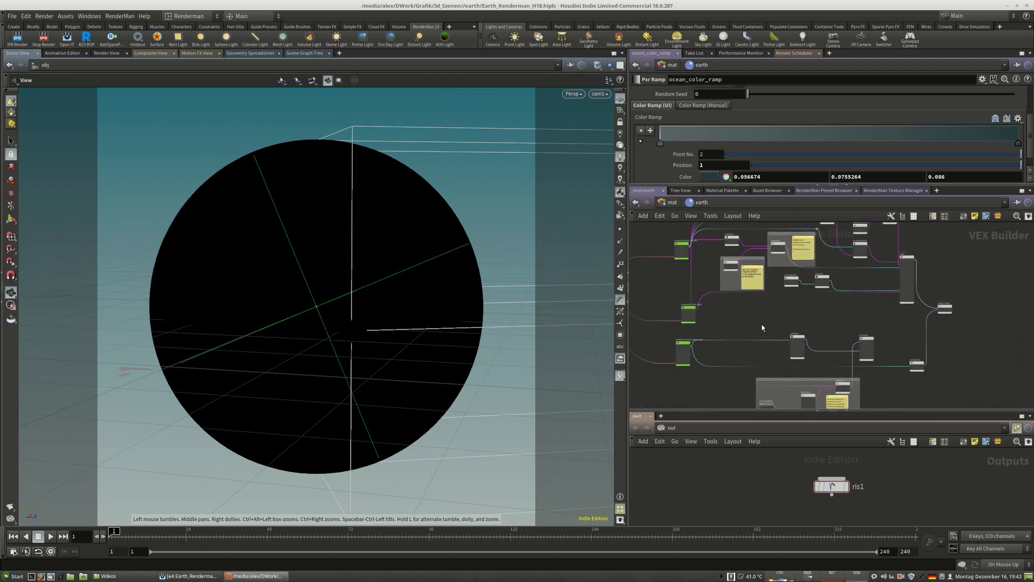
middle_click_drag(817, 317, 864, 405)
middle_click_drag(782, 315, 854, 373)
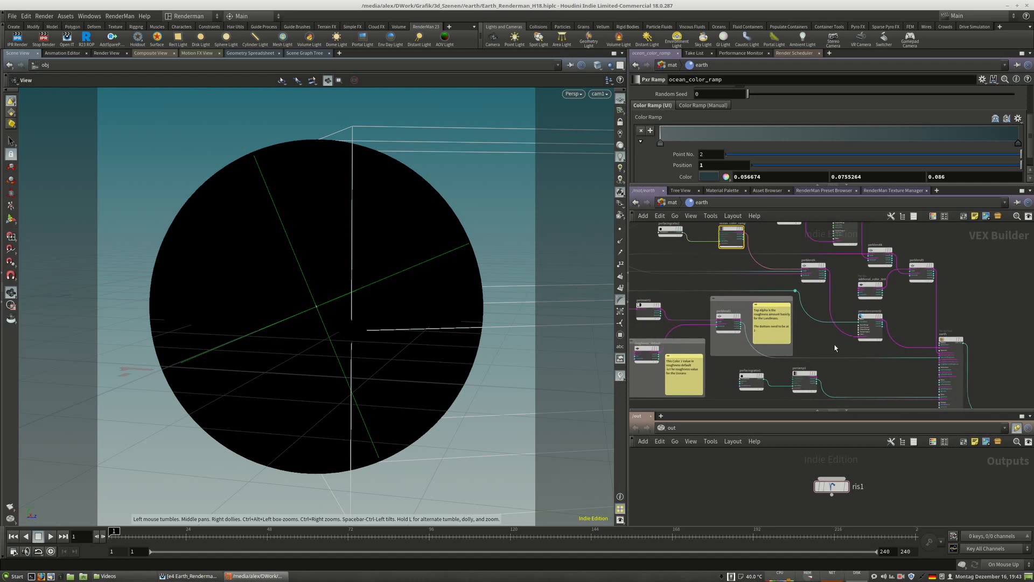
middle_click_drag(817, 336, 873, 400)
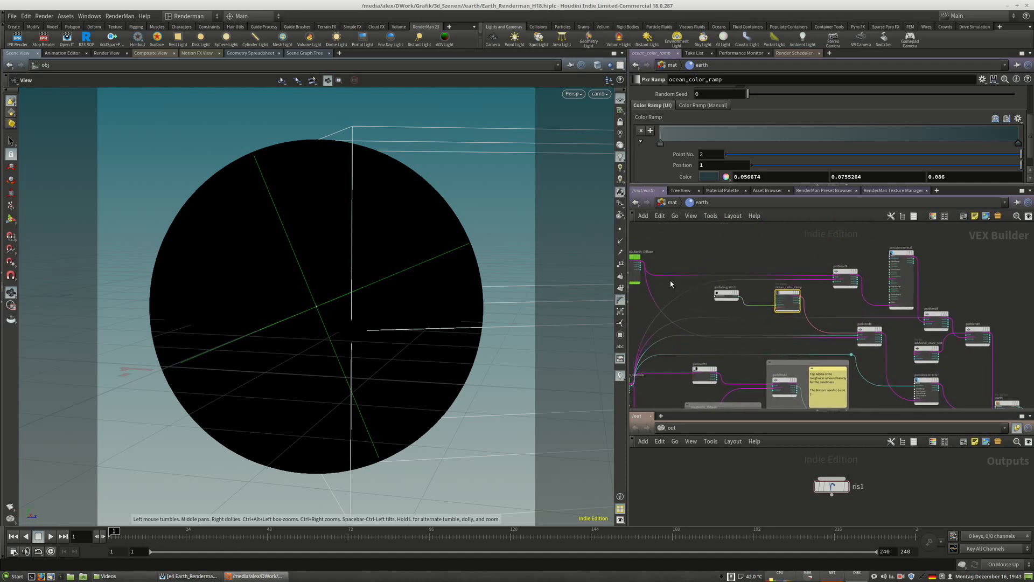
Inspect the settings of pxrfacingratio1 and the color ramp of the connected pxrramp1 in the earth network.
middle_click_drag(697, 362, 776, 279)
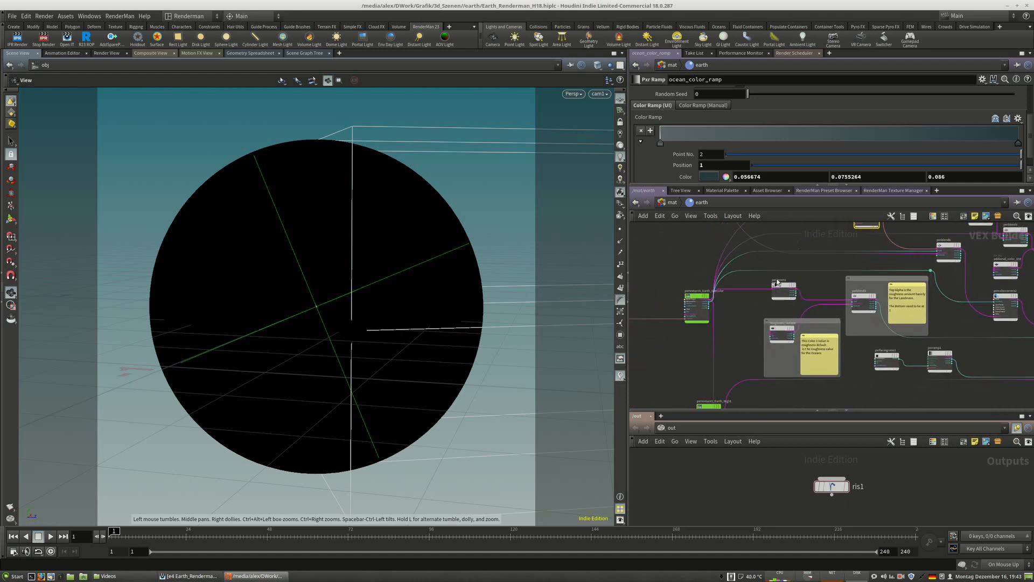
middle_click_drag(734, 341, 777, 235)
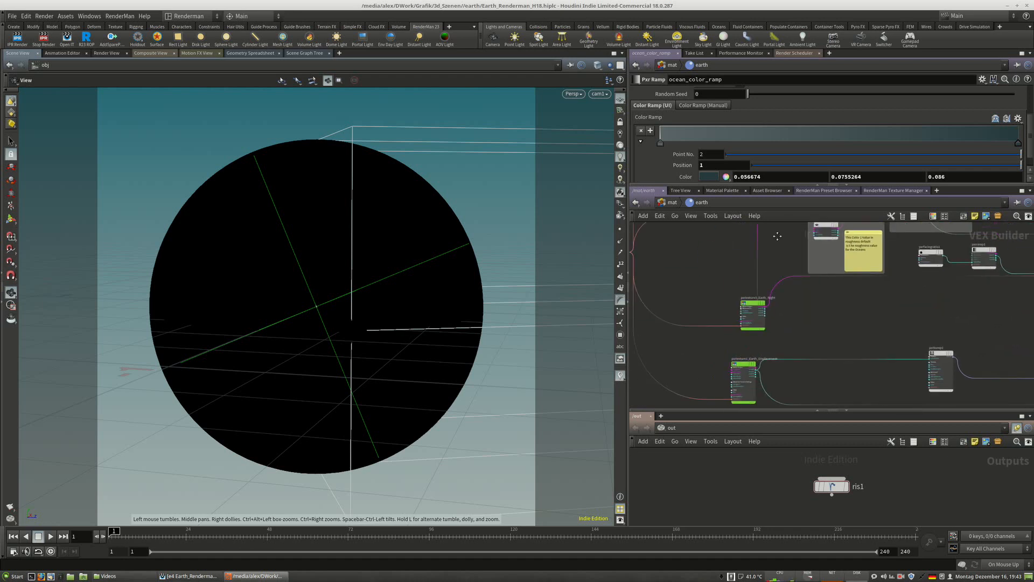
middle_click_drag(849, 294, 700, 322)
scroll(878, 269, "up", 3)
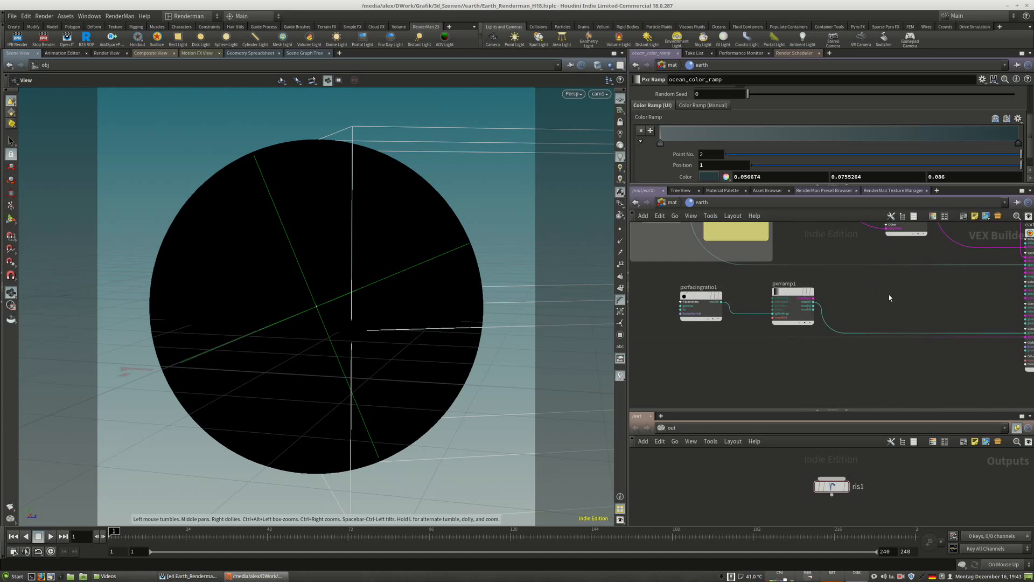
middle_click_drag(888, 296, 950, 326)
left_click(734, 300)
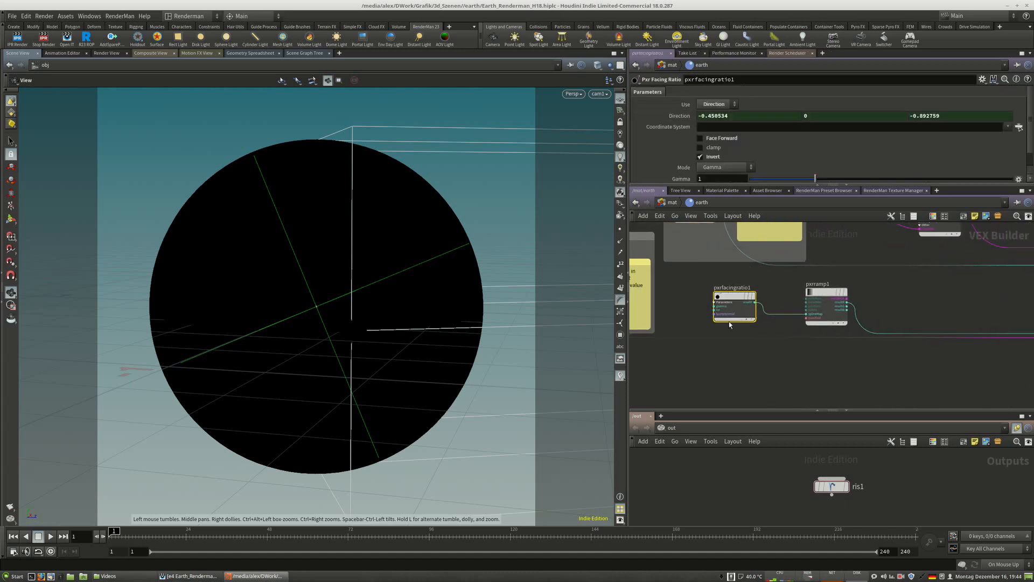
left_click(671, 119)
left_click(671, 119)
middle_click_drag(827, 302, 749, 290)
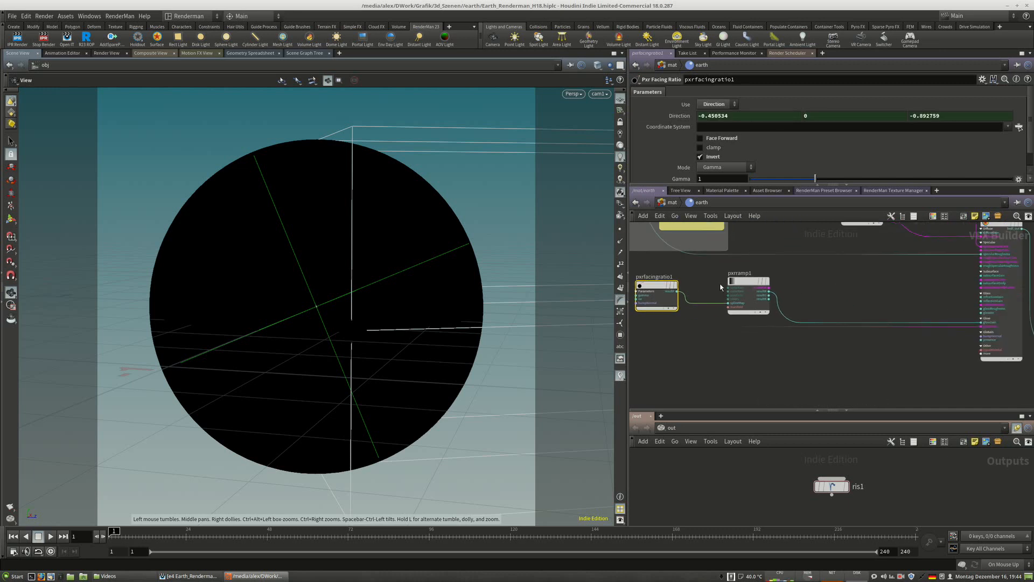
left_click(748, 280)
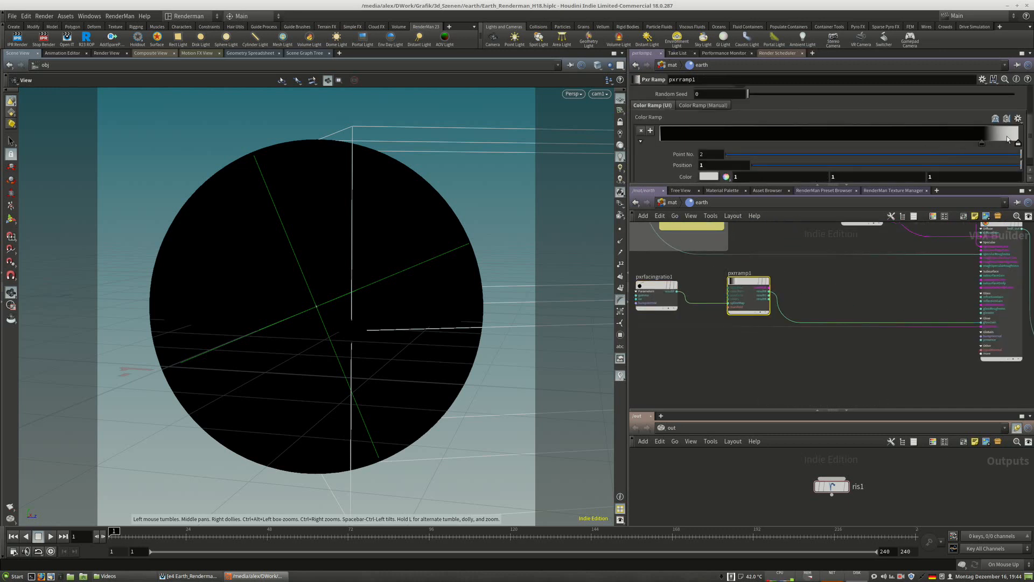
Examine how pxrramp1 and the Earth_Night texture feed the glow inputs of the earth surface shader.
middle_click_drag(881, 305, 753, 305)
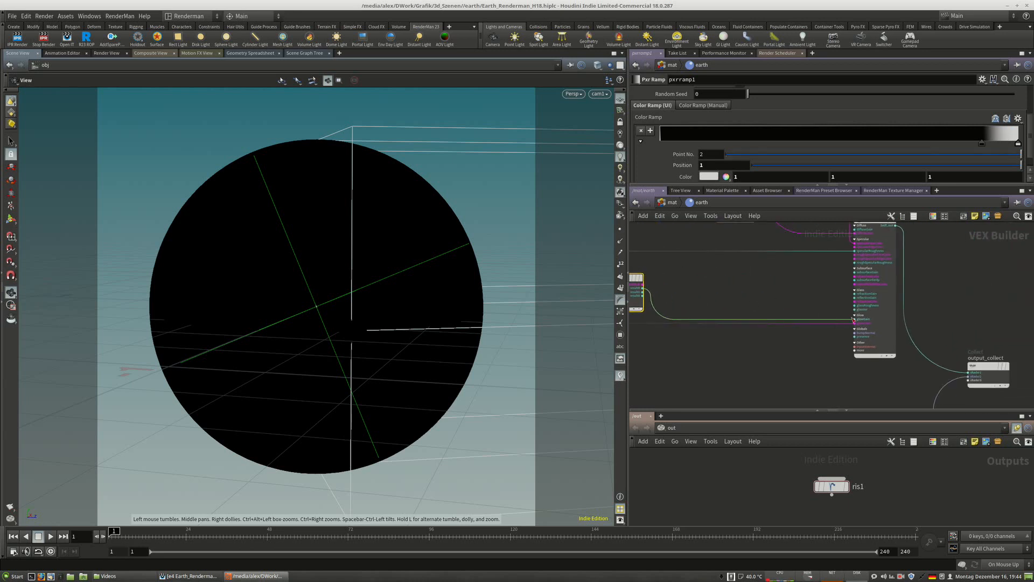
scroll(854, 320, "up", 3)
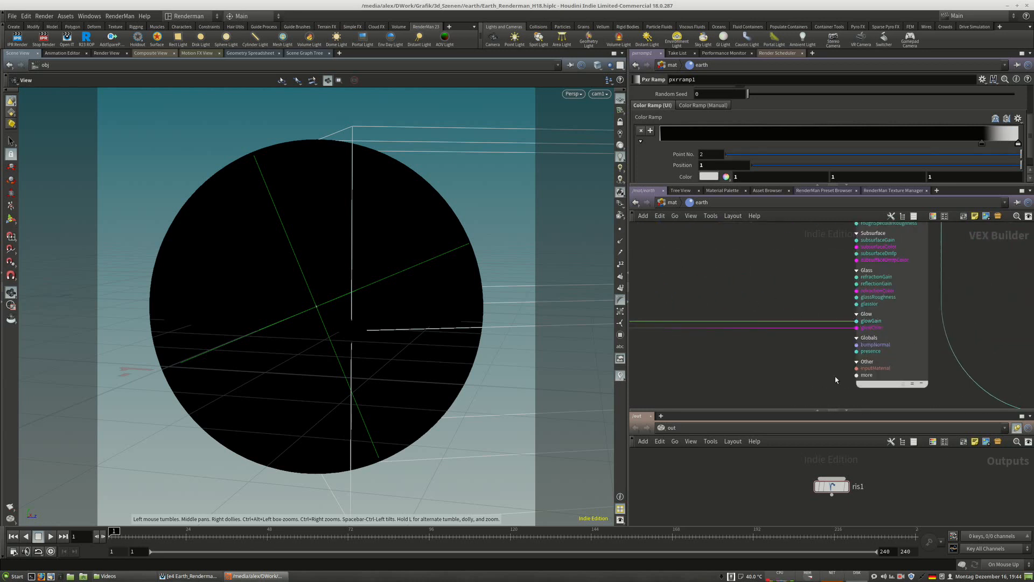
scroll(861, 323, "down", 5)
scroll(721, 335, "up", 3)
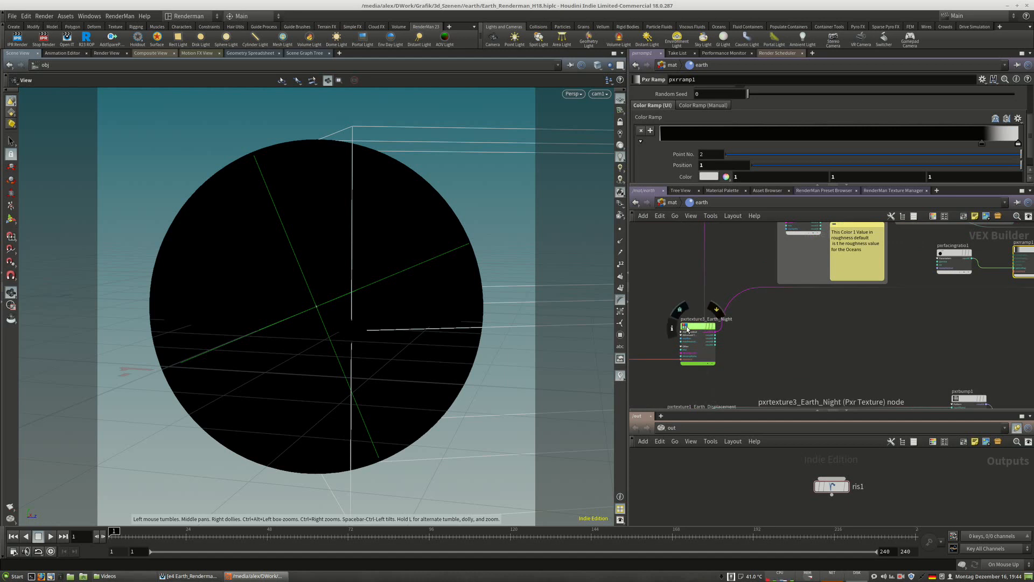
middle_click_drag(986, 316, 753, 346)
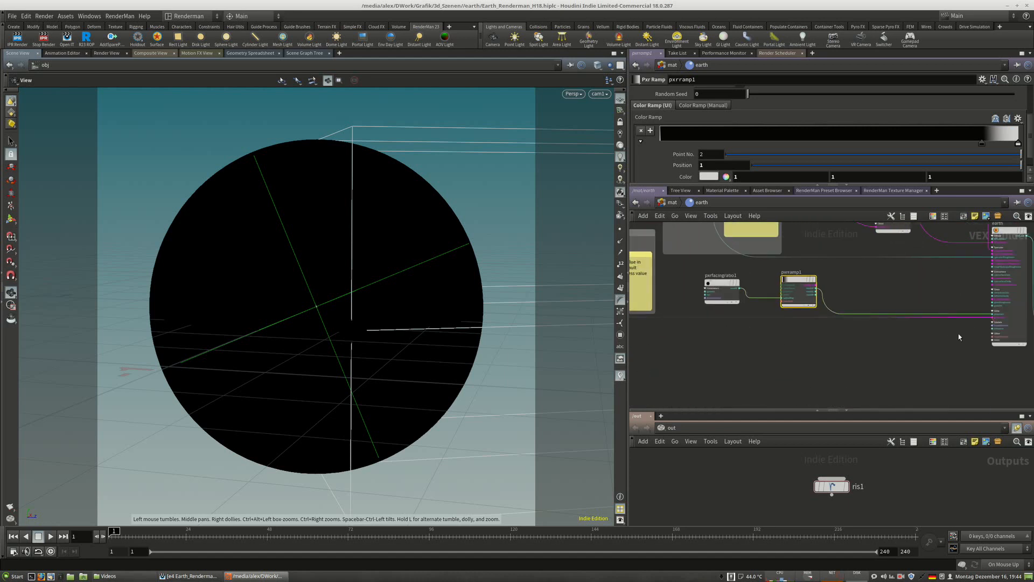
middle_click_drag(957, 335, 865, 335)
scroll(904, 324, "up", 2)
middle_click_drag(774, 294, 784, 377)
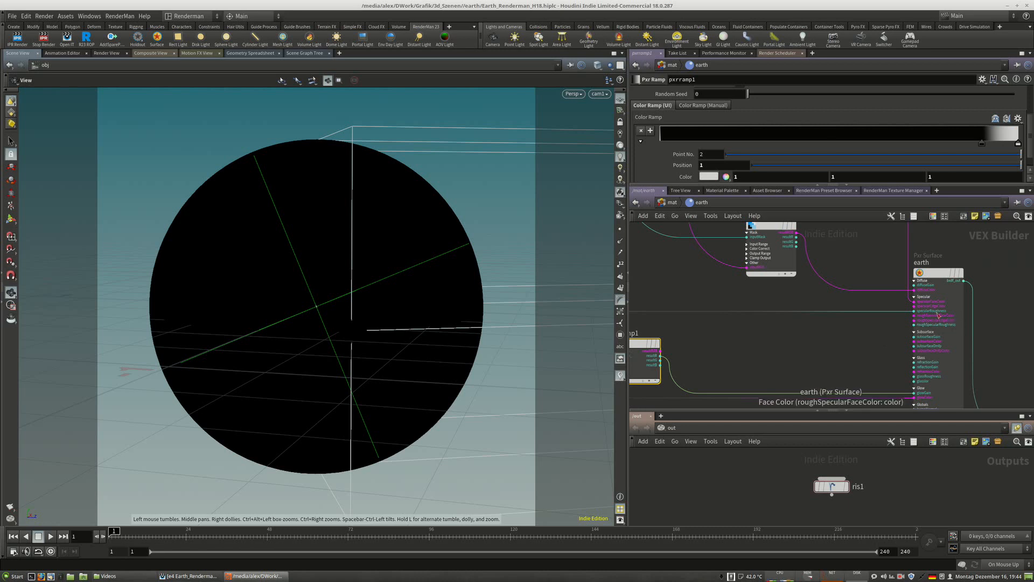
Inspect the roughness nodes, the pxrinvert1 settings and the pxrtexture4_Earth_Specular texture that feeds them.
scroll(966, 311, "down", 3)
middle_click_drag(770, 313, 923, 353)
left_click_drag(741, 344, 738, 347)
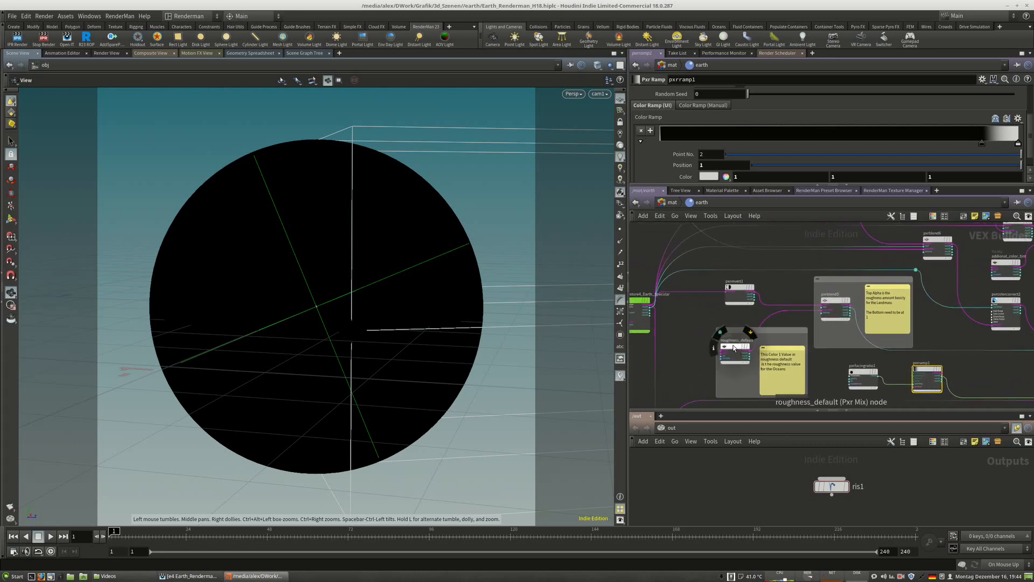
left_click(739, 289)
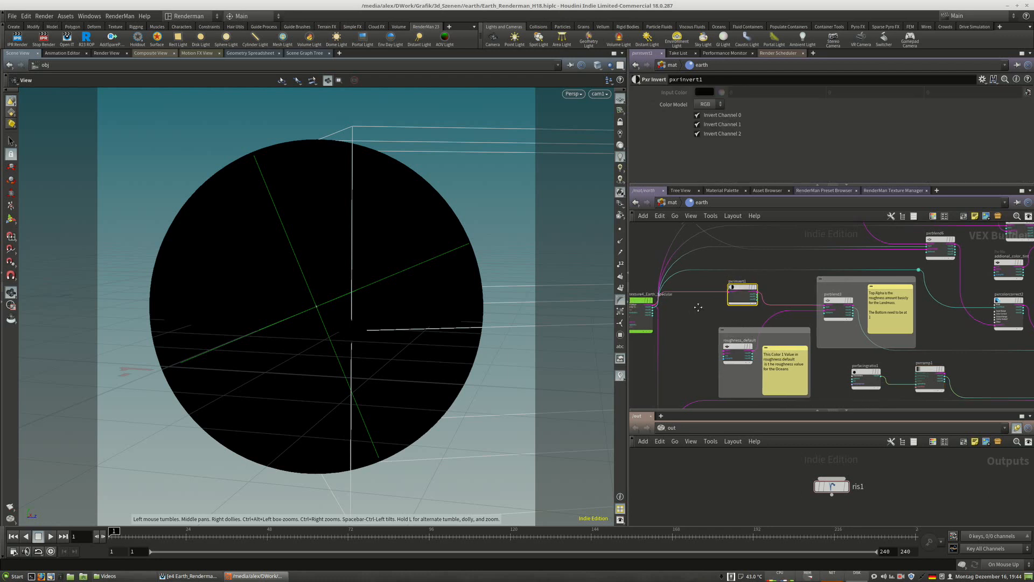
middle_click_drag(645, 308, 668, 307)
left_click(668, 307)
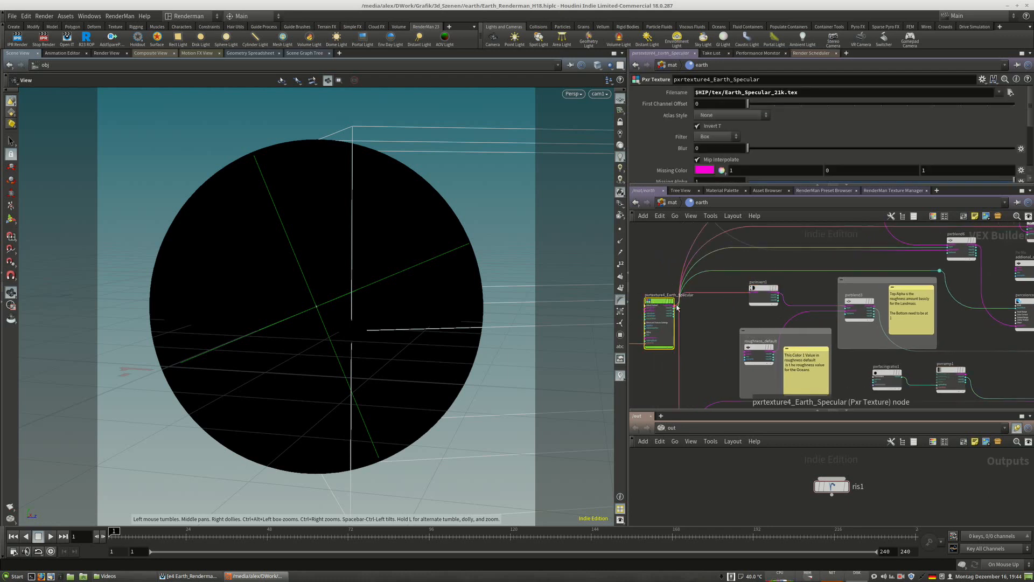
Shift pxrblend5 and addional_color_tint slightly in the layout and inspect their blend and tint color settings.
middle_click_drag(865, 315, 754, 334)
middle_click_drag(828, 342, 735, 354)
scroll(892, 392, "up", 3)
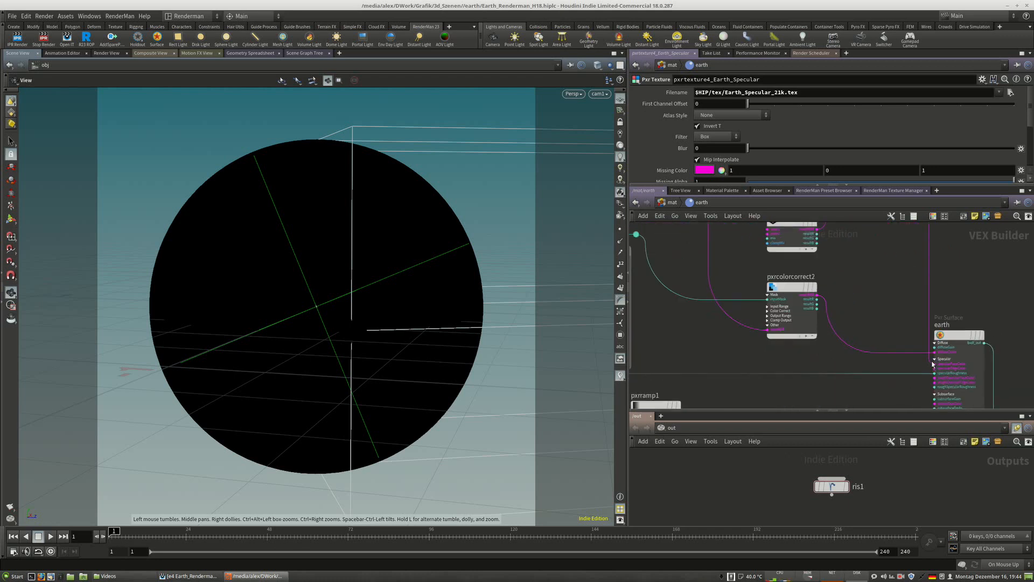
middle_click_drag(932, 364, 947, 454)
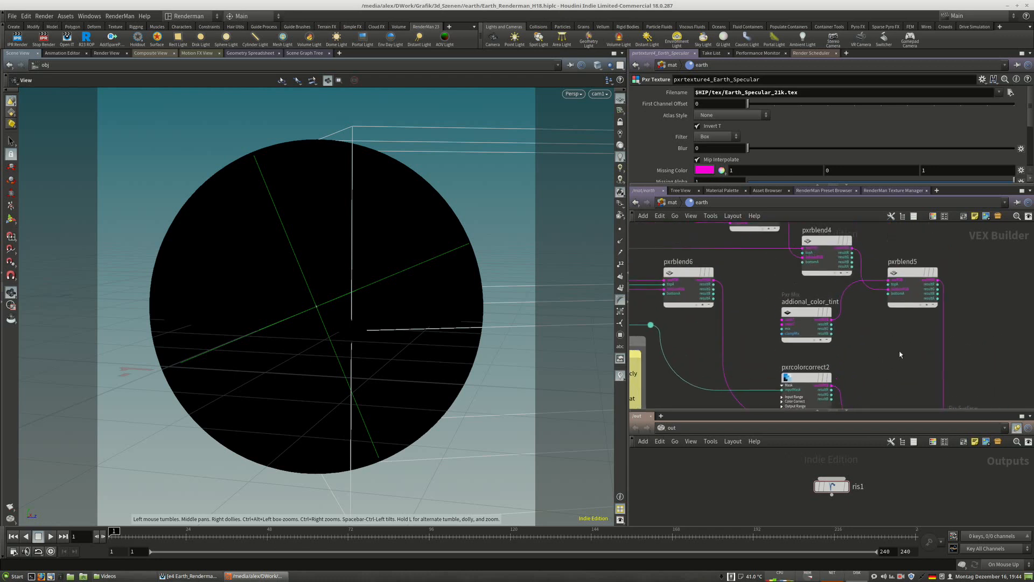
left_click(904, 286)
left_click_drag(791, 314, 803, 307)
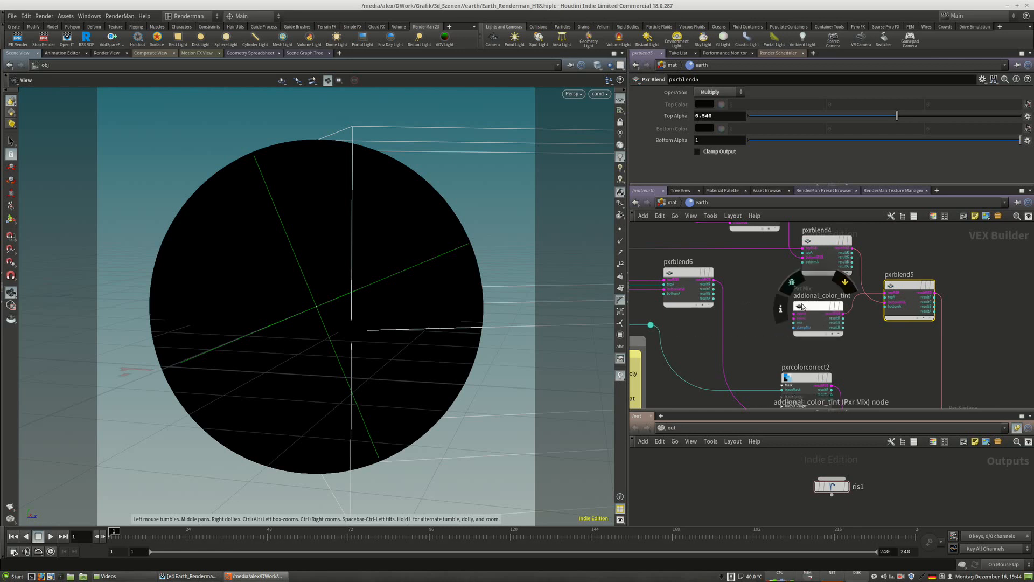
left_click(802, 304)
Inspect the settings of pxrfacingratio2 and move the node closer to ocean_color_ramp.
middle_click_drag(748, 291, 889, 315)
scroll(818, 252, "down", 3)
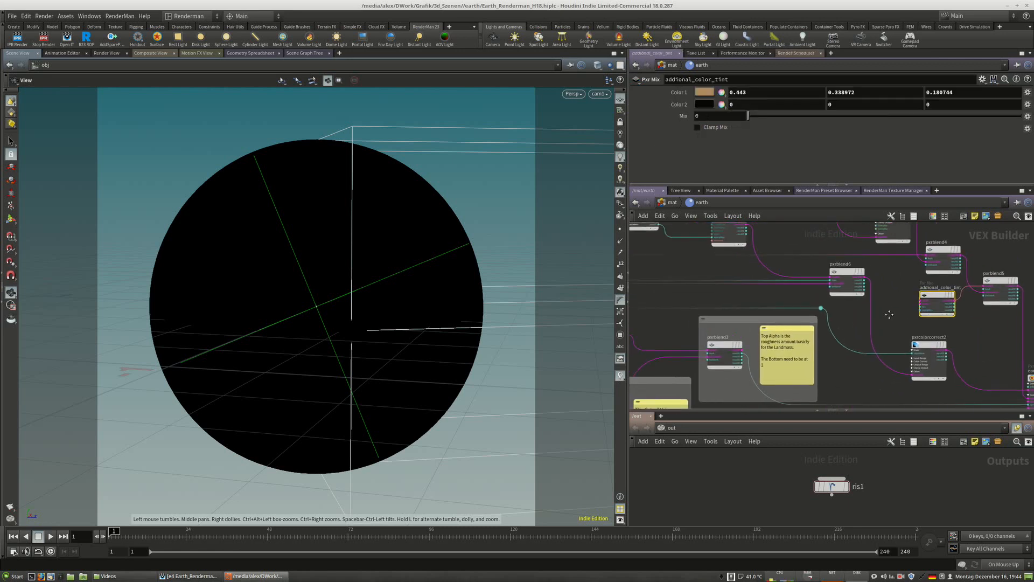
scroll(889, 315, "down", 2)
left_click_drag(750, 237, 752, 238)
left_click(682, 237)
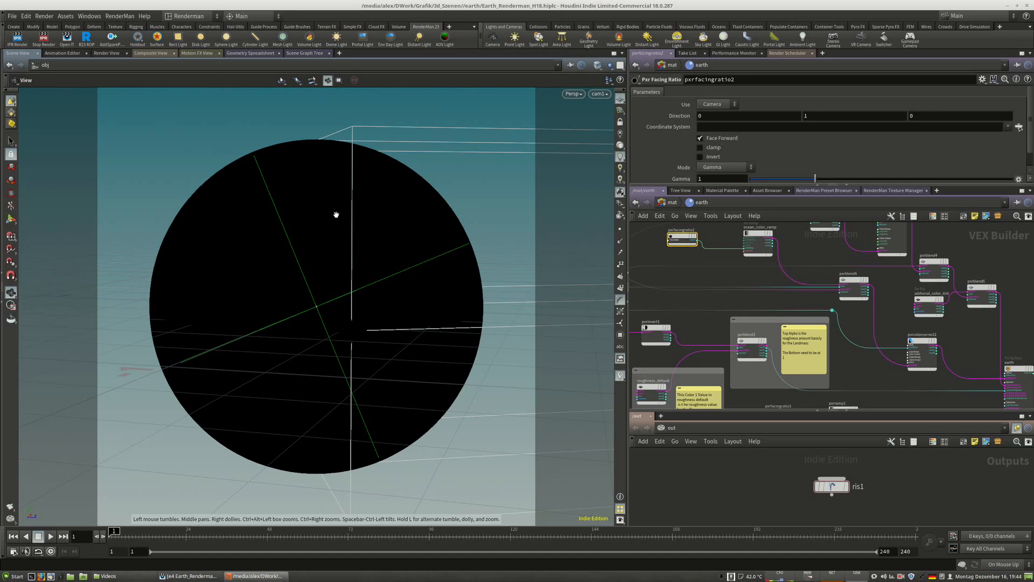
middle_click_drag(702, 256, 735, 306)
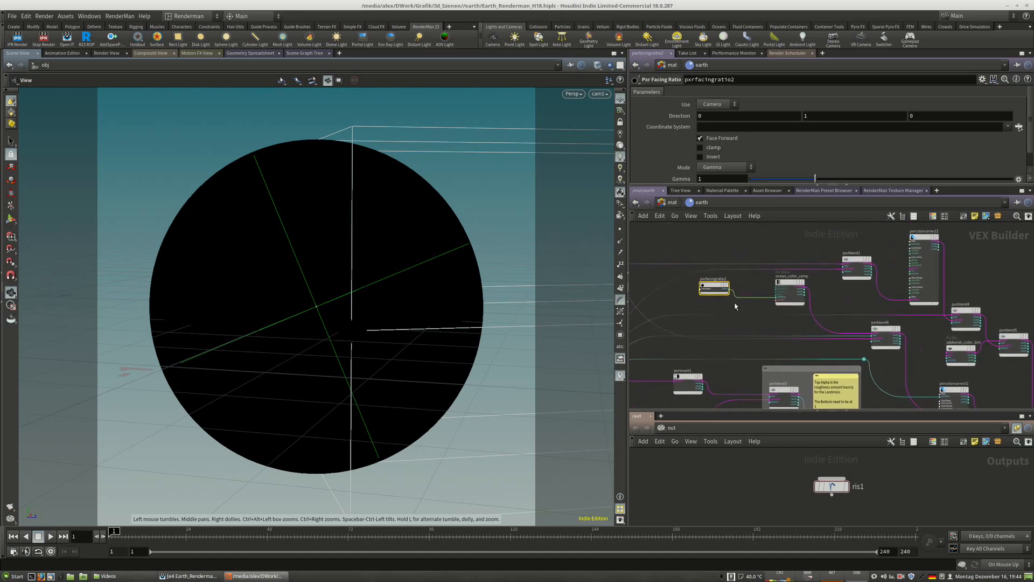
left_click_drag(714, 290, 734, 292)
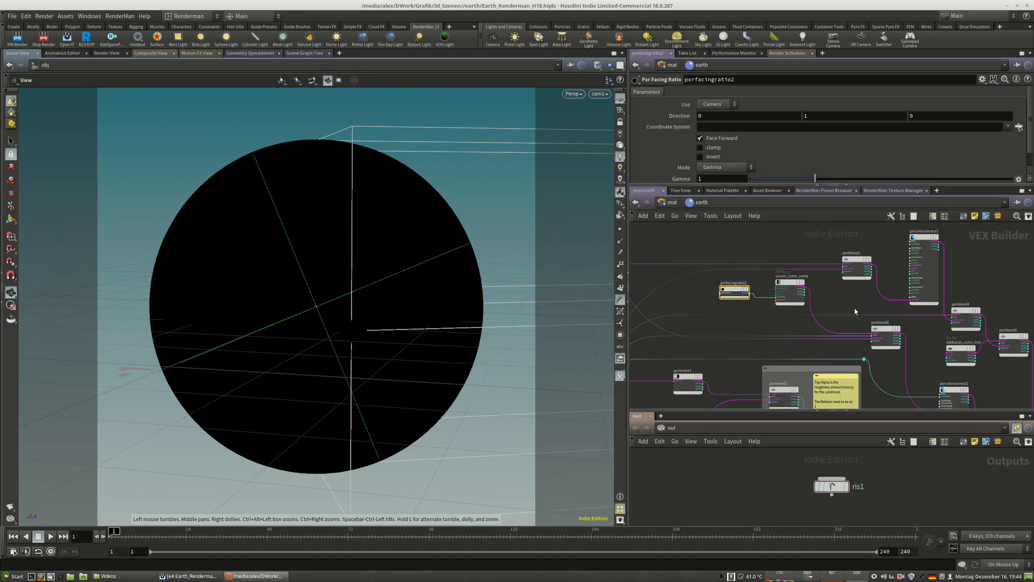
Inspect the color ramp points, color and interpolation of ocean_color_ramp.
scroll(848, 283, "up", 3)
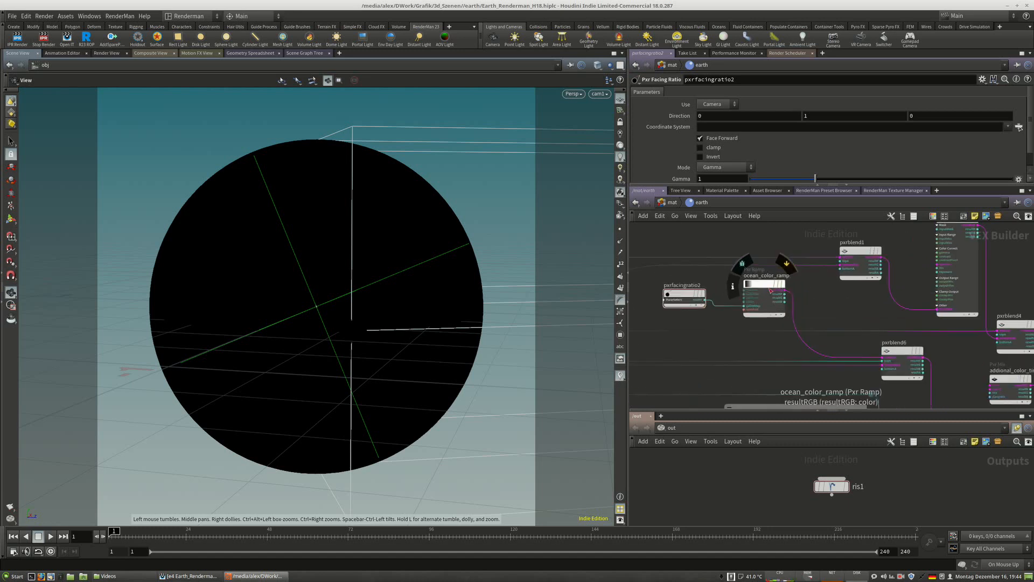
left_click(770, 291)
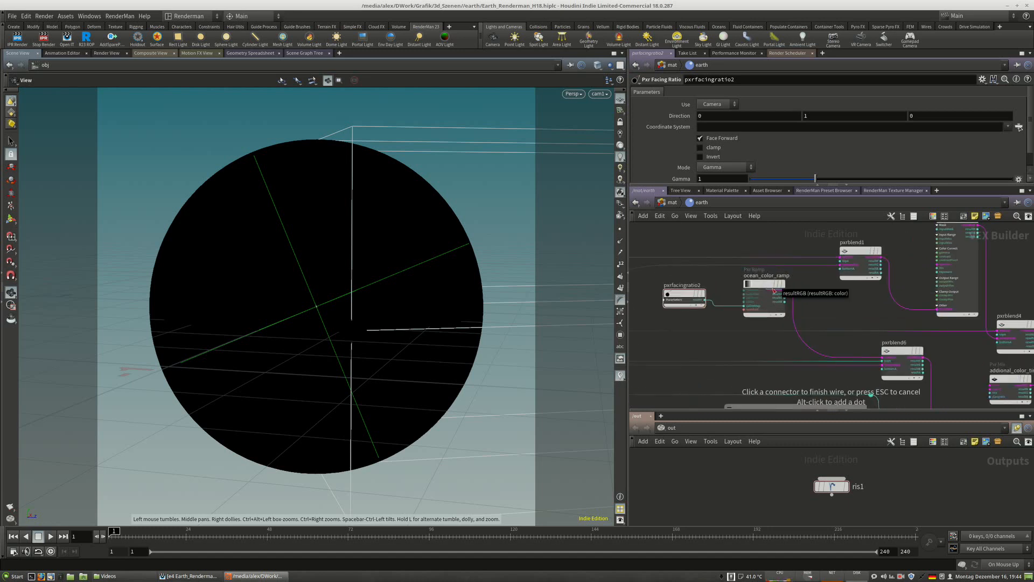
key("Escape")
left_click(764, 288)
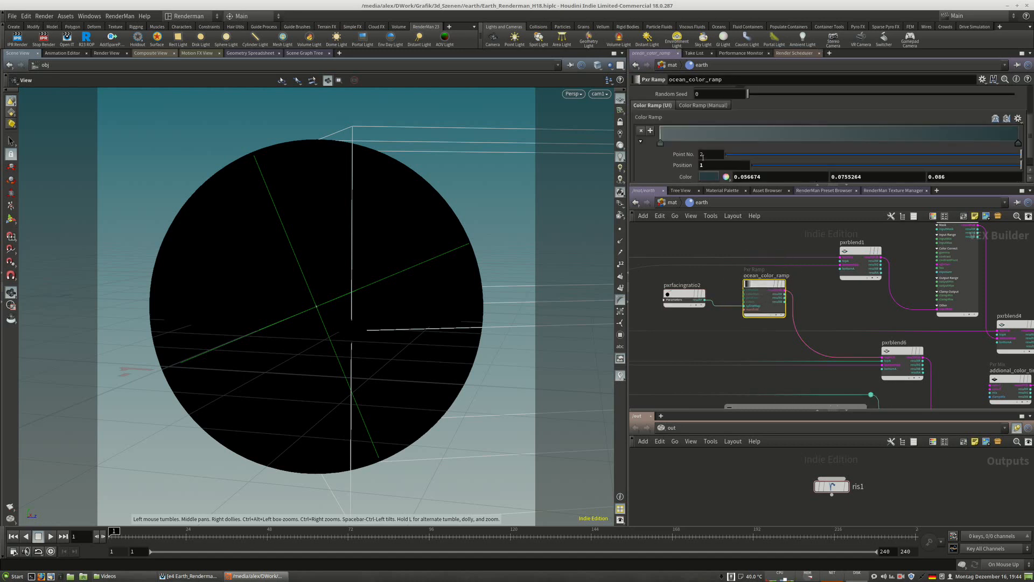
scroll(942, 164, "down", 1)
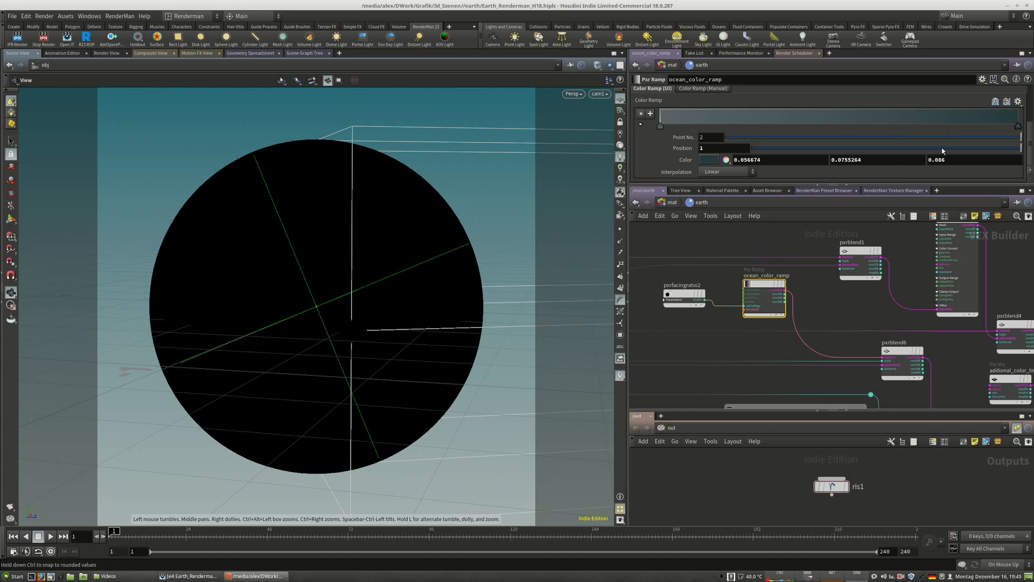
scroll(867, 296, "down", 8)
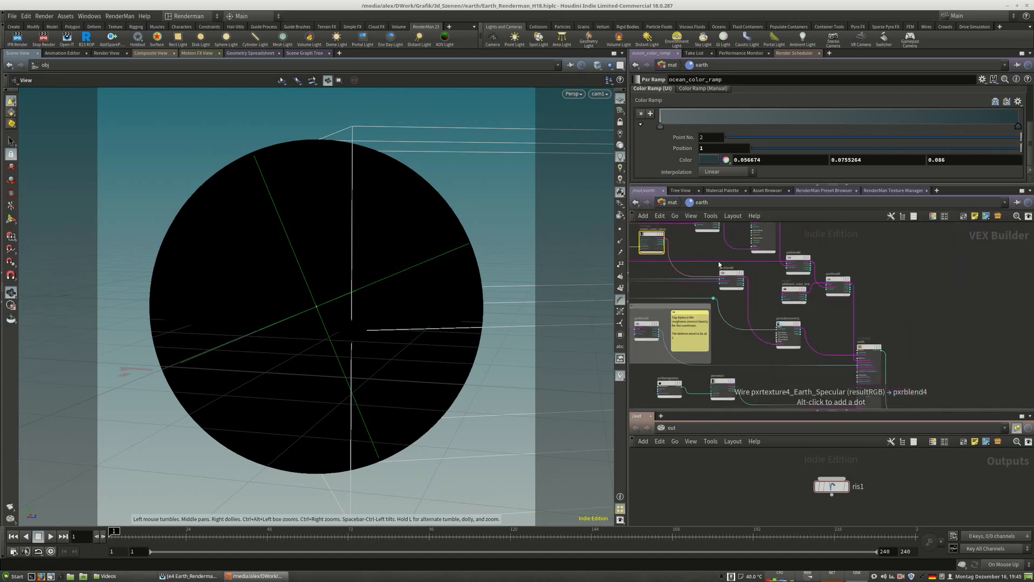
Examine the glow ramp branch and the bump and displacement nodes below the earth surface shader.
scroll(859, 287, "up", 5)
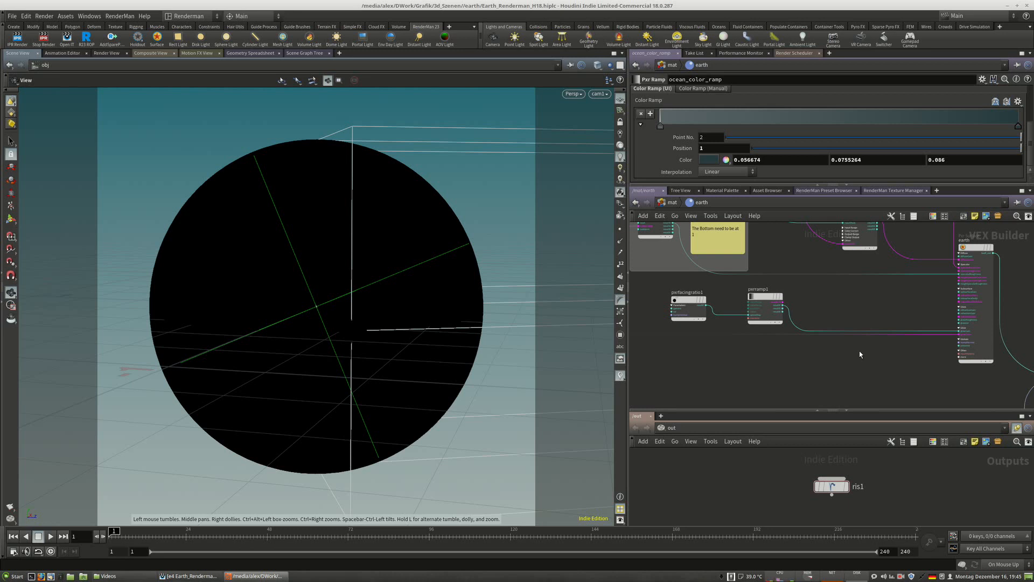
scroll(826, 352, "down", 4)
middle_click_drag(850, 335, 889, 254)
middle_click_drag(849, 292, 851, 255)
scroll(883, 392, "up", 2)
middle_click_drag(974, 300, 875, 354)
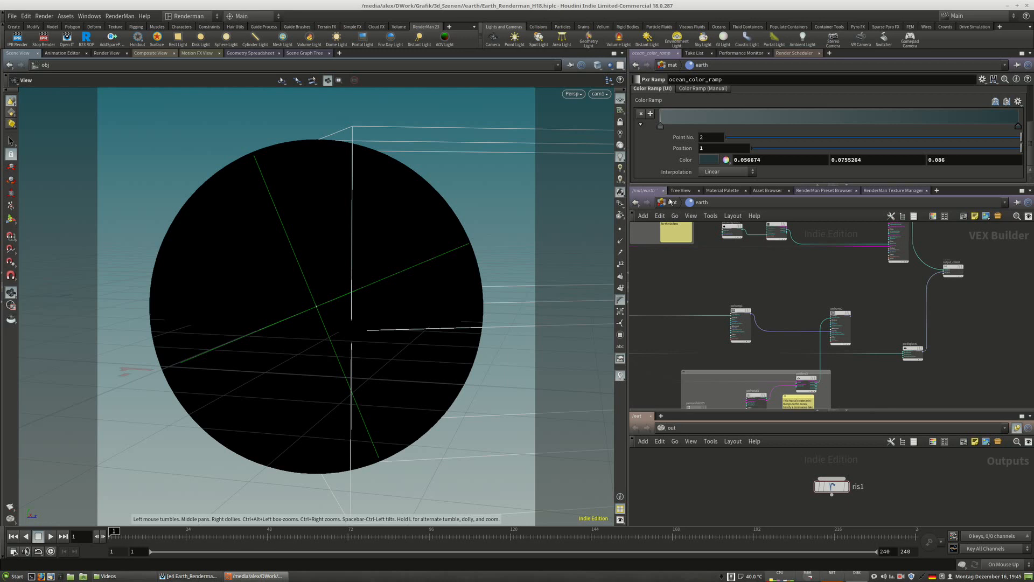
middle_click_drag(868, 390, 879, 366)
scroll(851, 285, "up", 3)
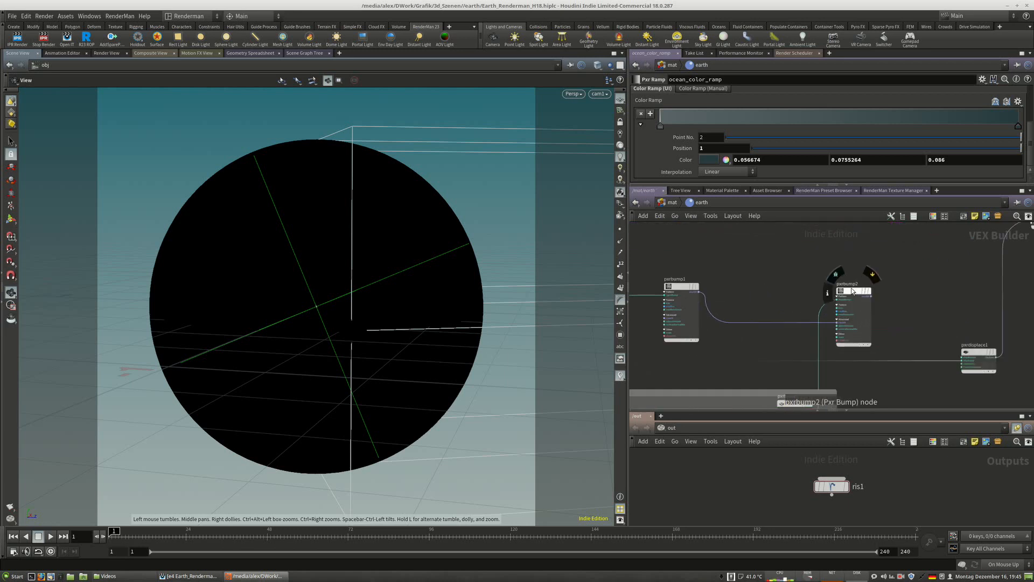
Shift pxrbump2 slightly away from pxrbump1 and check its output against the earth surface and output collect nodes.
left_click_drag(849, 292, 856, 292)
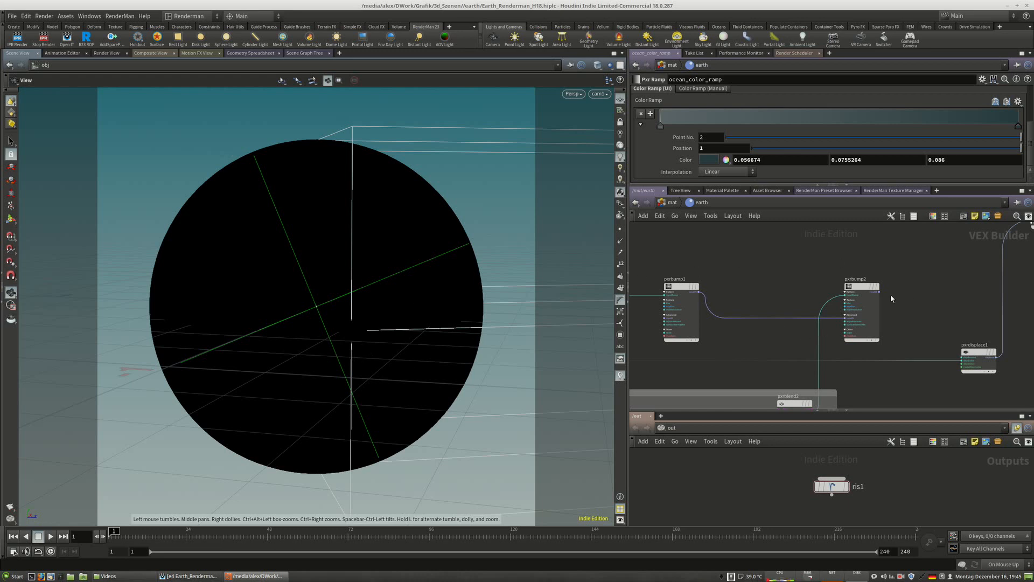
middle_click_drag(870, 304, 823, 320)
middle_click_drag(951, 315, 934, 326)
middle_click_drag(726, 291, 648, 362)
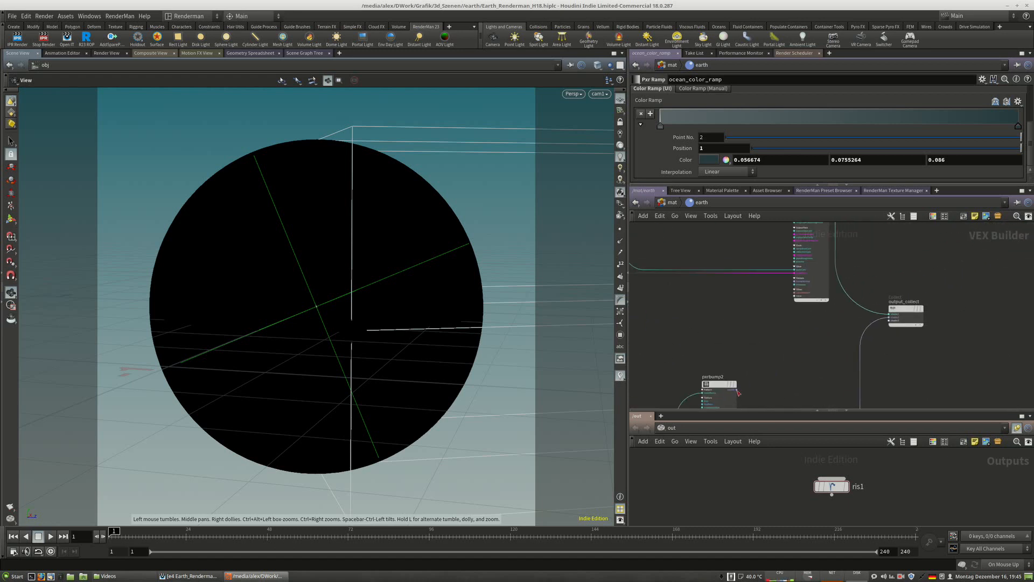
left_click(736, 389)
key("Escape")
Inspect pxrblend2 and pxrfractal1 in the annotated ocean bump group and return to the mat level.
middle_click_drag(694, 353, 662, 300)
left_click(811, 274)
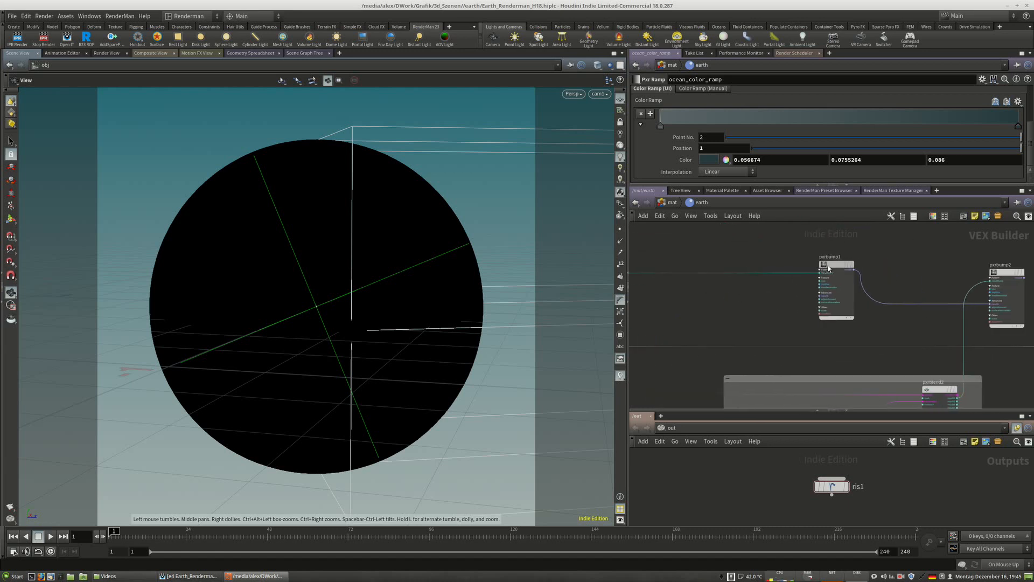
left_click(836, 264)
middle_click_drag(940, 390, 842, 334)
left_click(841, 335)
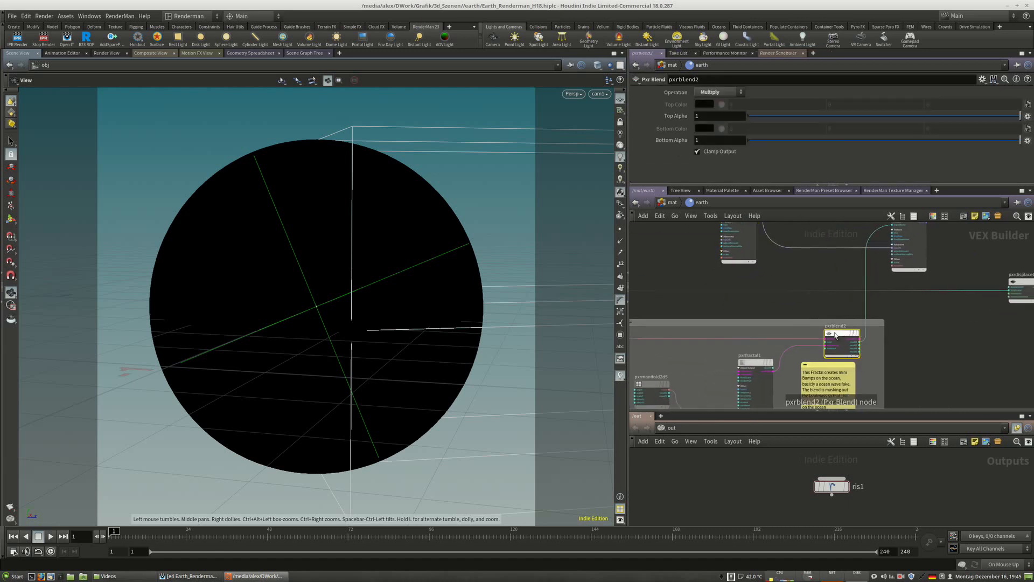
left_click(749, 361)
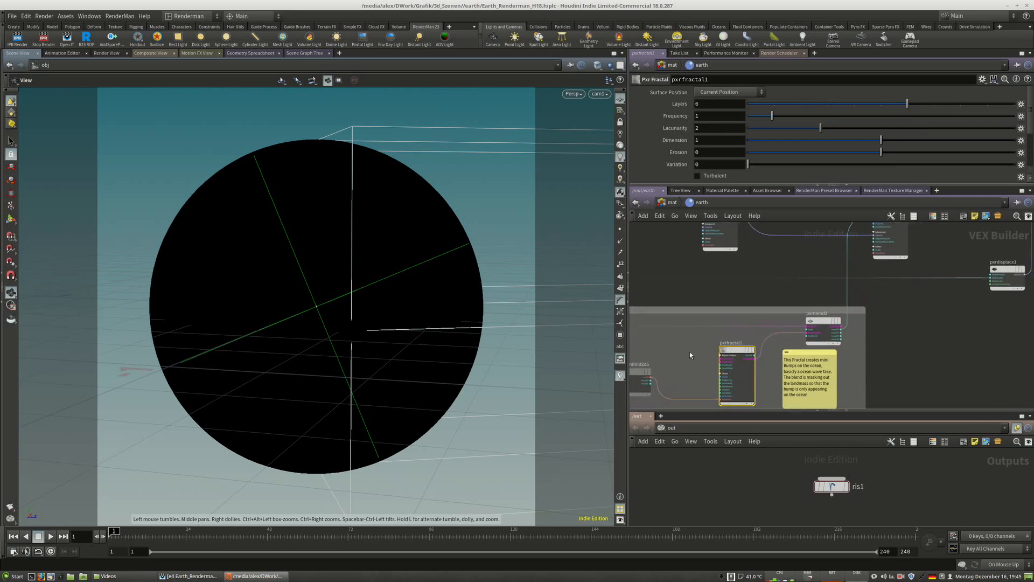
middle_click_drag(756, 367, 737, 355)
left_click(672, 202)
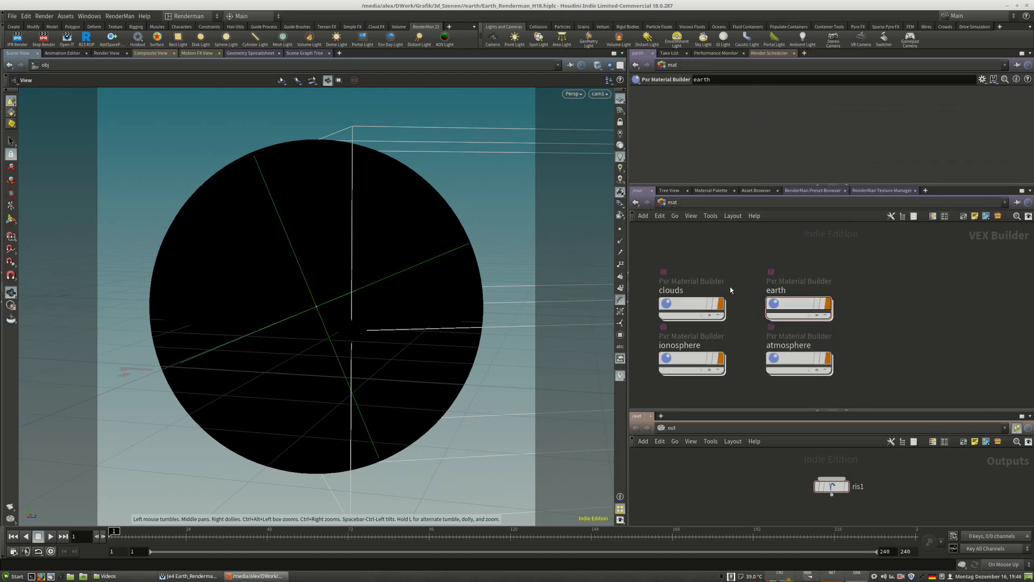
Open the atmosphere material network and look over its node groups up to the output collect node.
middle_click_drag(701, 405, 730, 402)
mouse_move(830, 364)
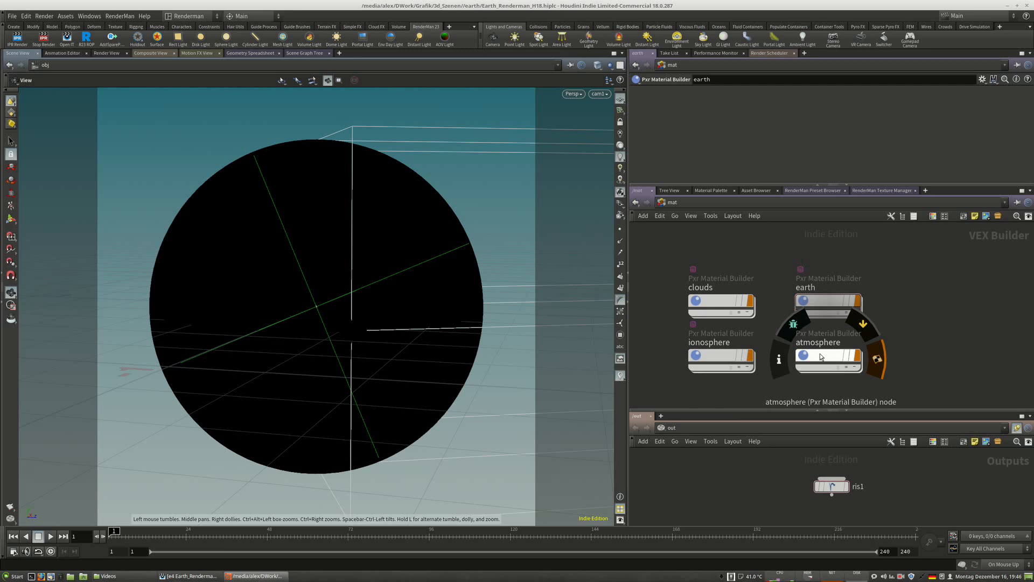
middle_click_drag(918, 361, 939, 353)
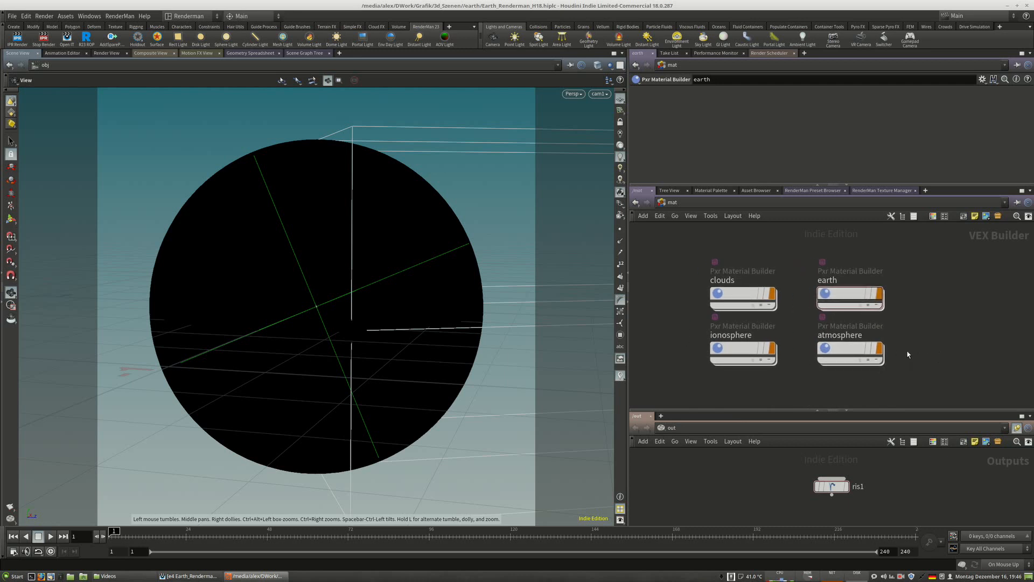
double_click(841, 348)
middle_click_drag(733, 359, 751, 381)
scroll(719, 318, "up", 4)
left_click_drag(866, 232, 785, 238)
scroll(968, 339, "down", 2)
scroll(952, 337, "down", 2)
middle_click_drag(865, 370, 768, 349)
scroll(716, 319, "up", 3)
key("h")
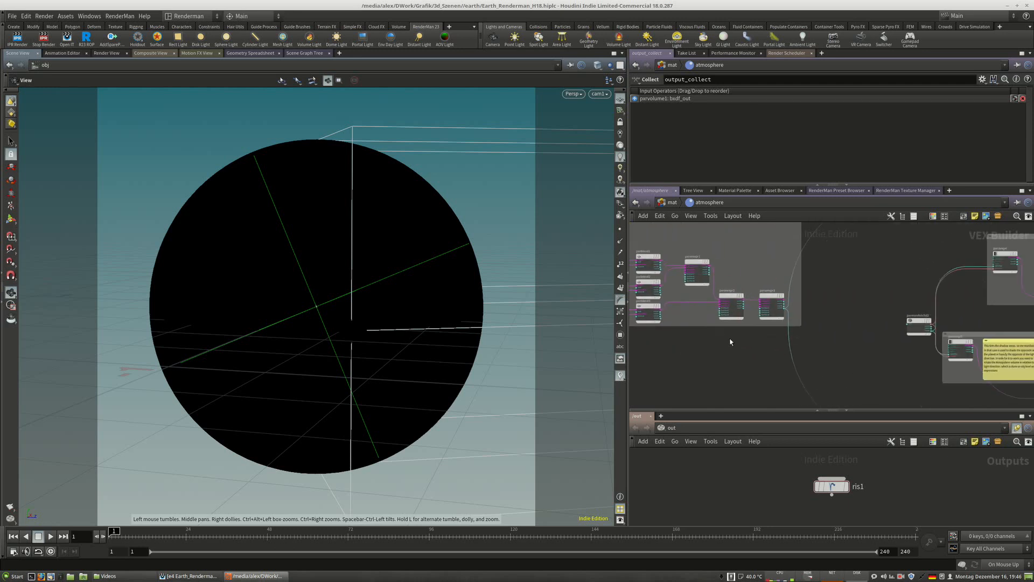
middle_click_drag(785, 358, 735, 360)
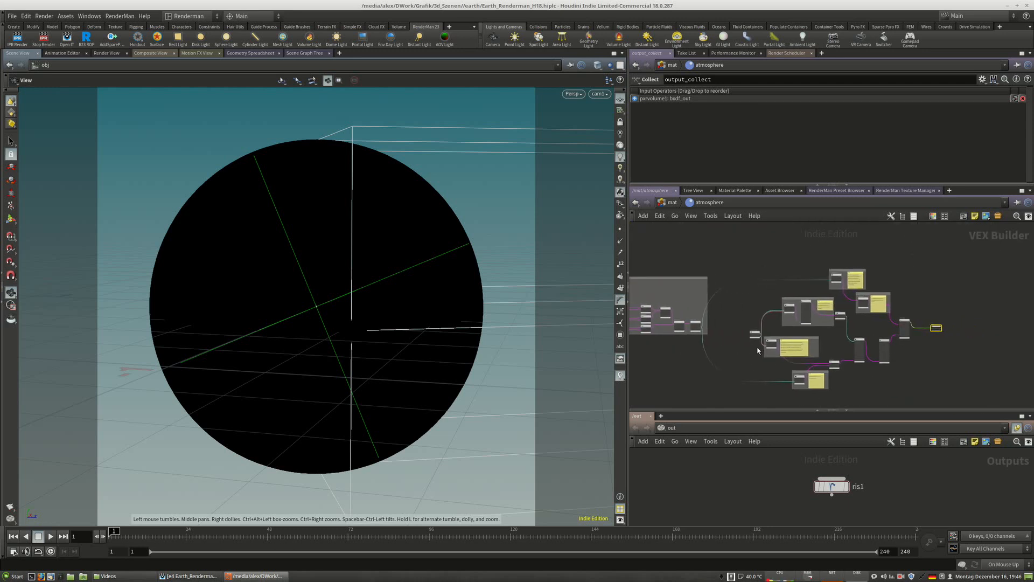
Move pxrmanifold3d2 slightly away from the annotated shadow shading groups it feeds.
scroll(750, 358, "up", 2)
scroll(752, 361, "up", 2)
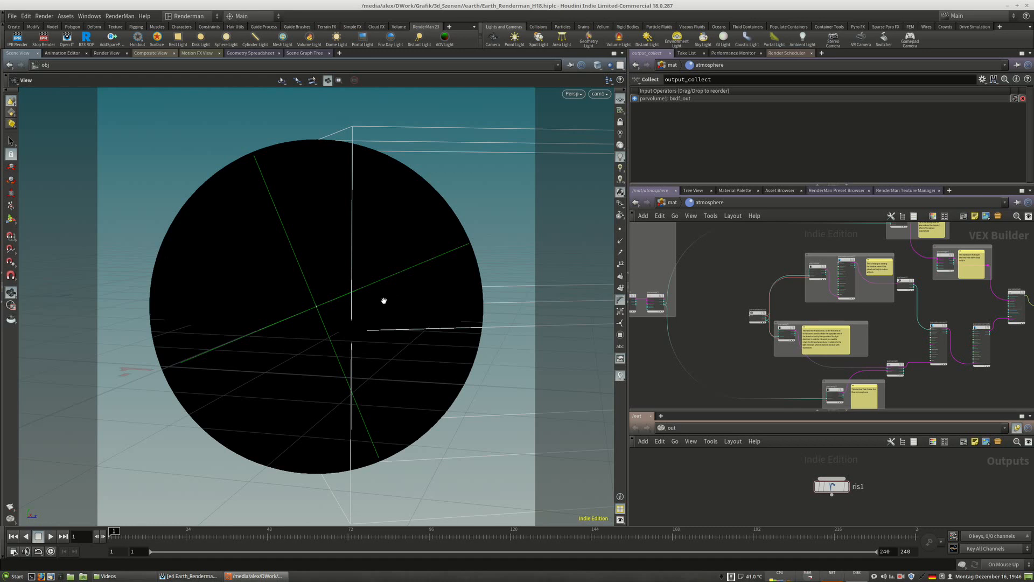
middle_click_drag(743, 310, 787, 338)
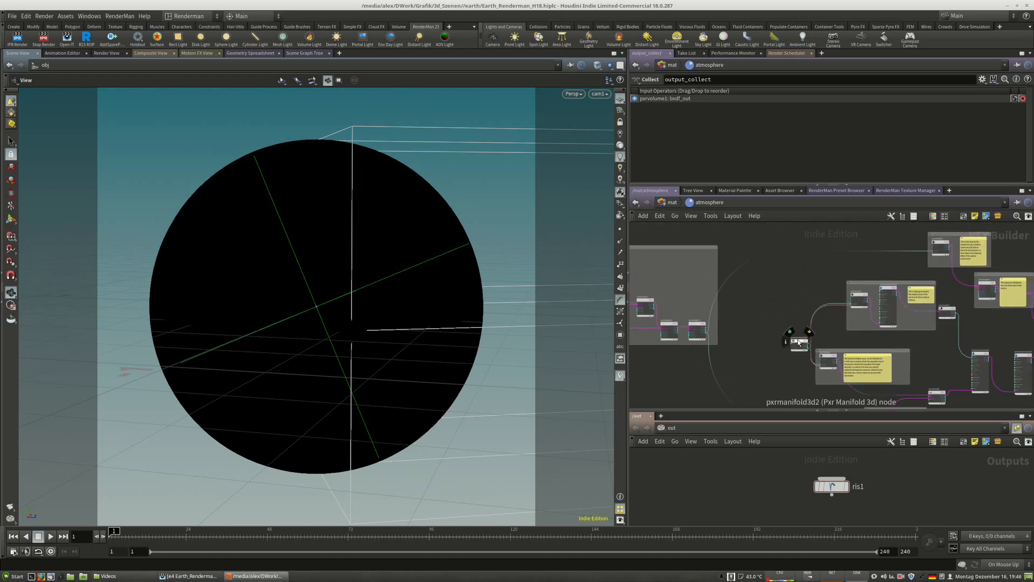
left_click_drag(799, 341, 787, 334)
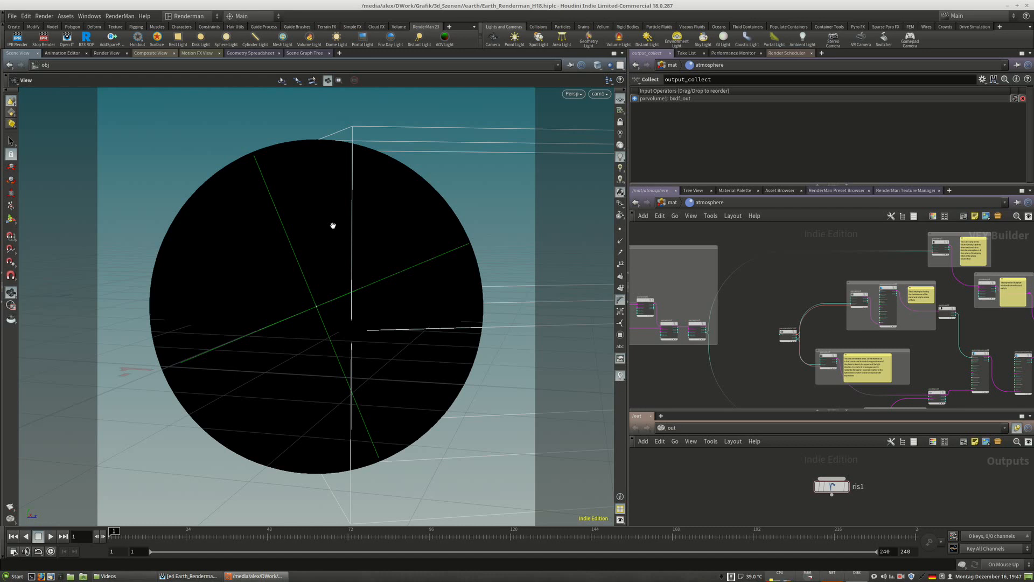
Nudge pxrmanifold3d1 away from the pxrtofloat nodes and inspect its scale, position and coordinate system settings.
middle_click_drag(764, 317, 955, 291)
scroll(762, 282, "up", 3)
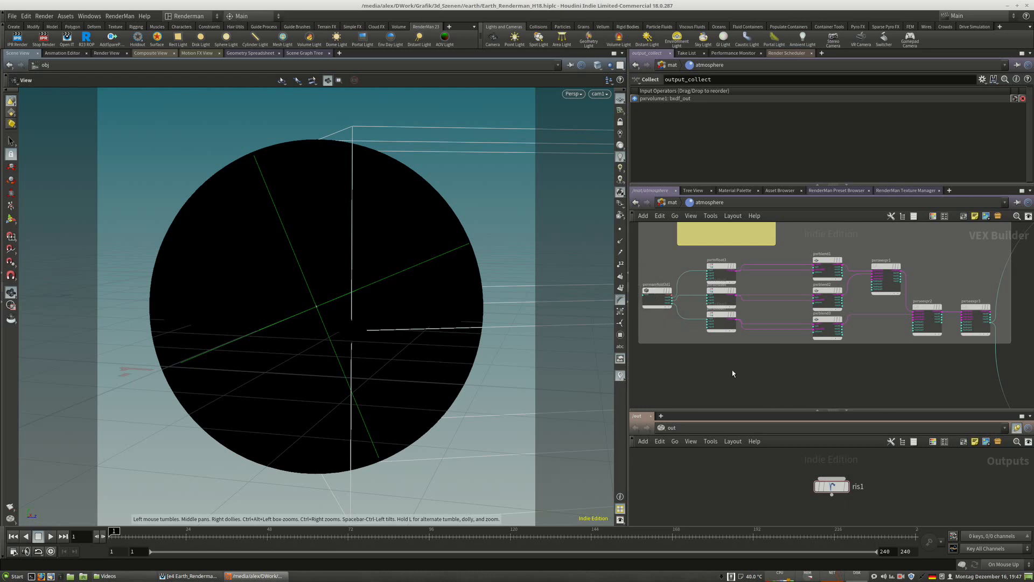
middle_click_drag(683, 312, 706, 330)
scroll(673, 306, "up", 3)
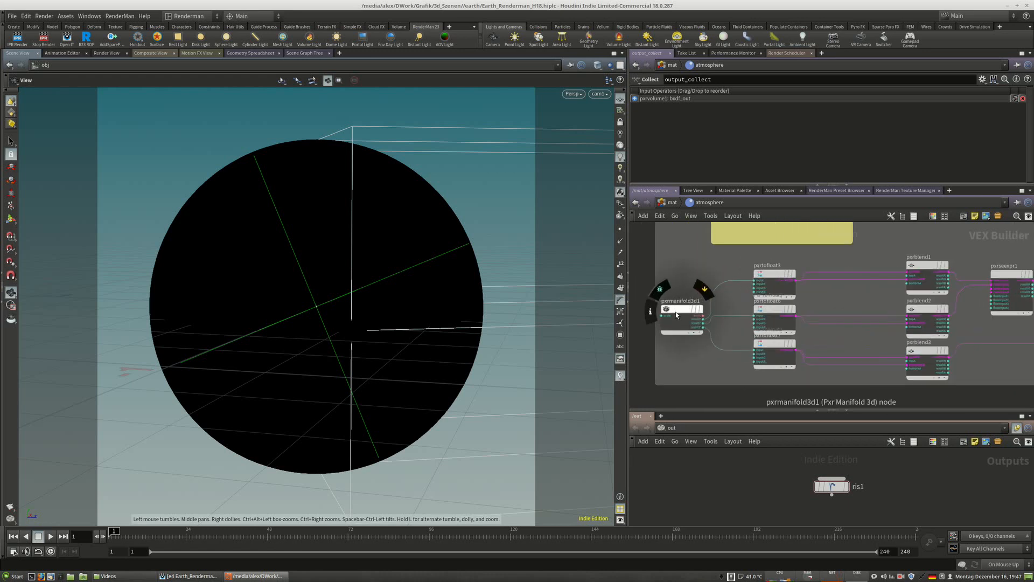
mouse_move(676, 311)
left_mouse_down()
mouse_move(686, 311)
mouse_move(673, 308)
left_mouse_up()
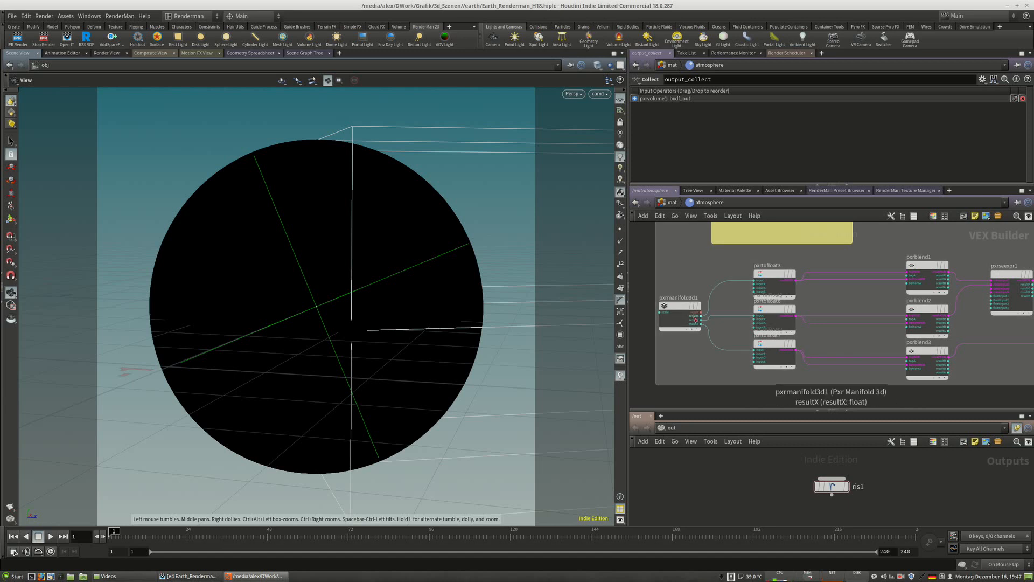
scroll(694, 320, "up", 1)
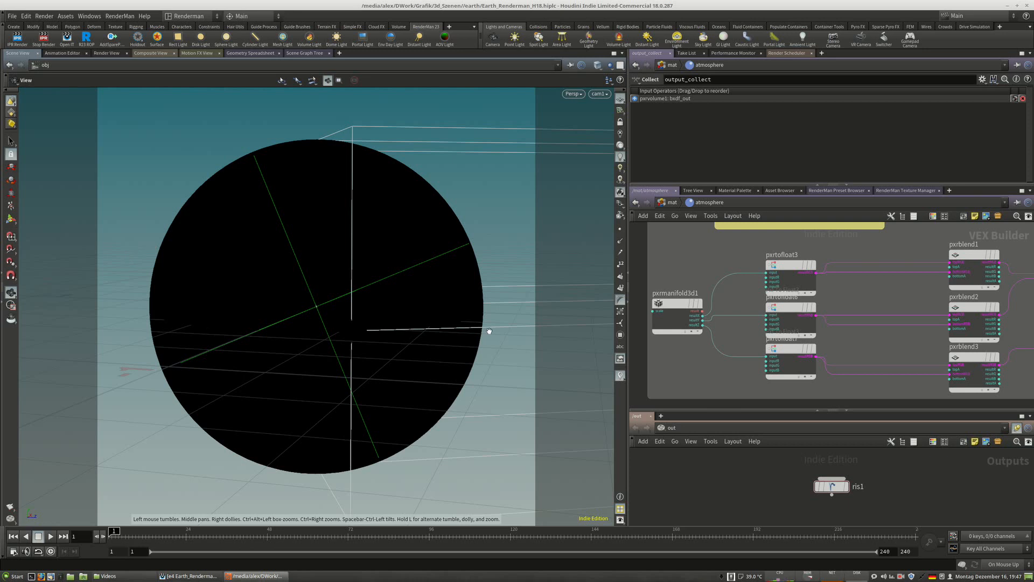
mouse_move(677, 306)
left_click(677, 306)
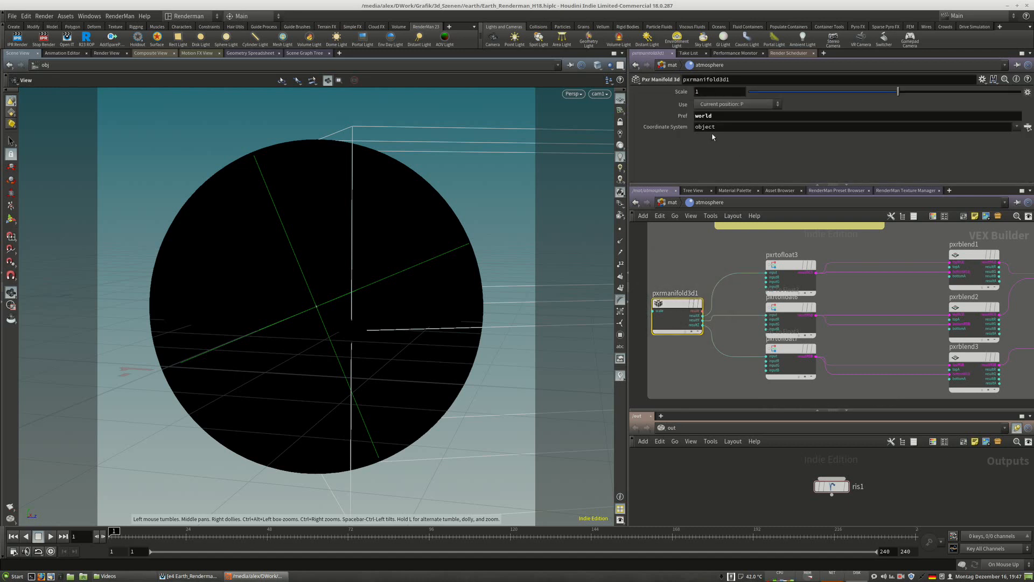
Go to the object level and inspect the atmosphere object's rotation expressions and their evaluated values.
left_click(672, 202)
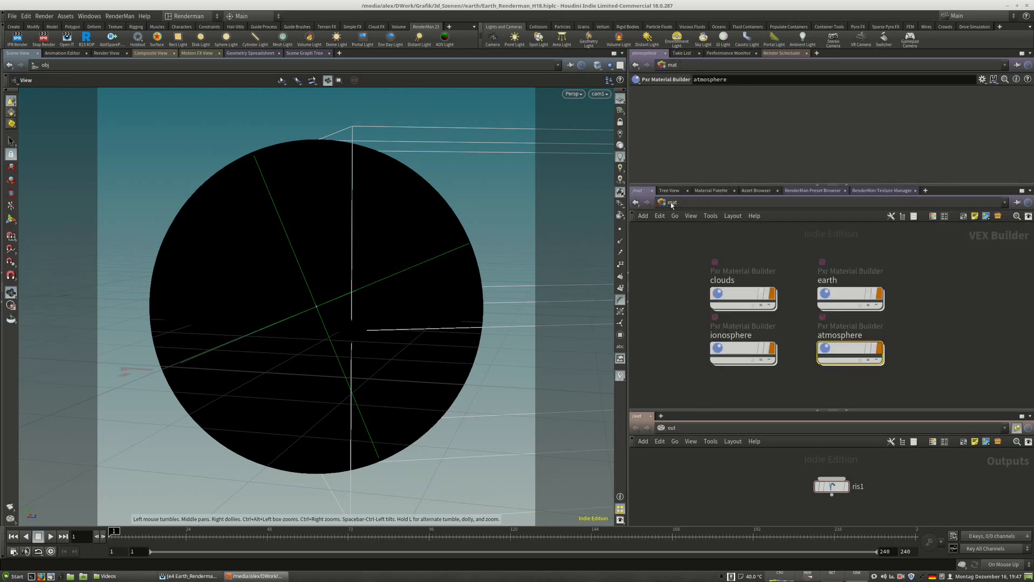
left_click(672, 202)
left_click(697, 249)
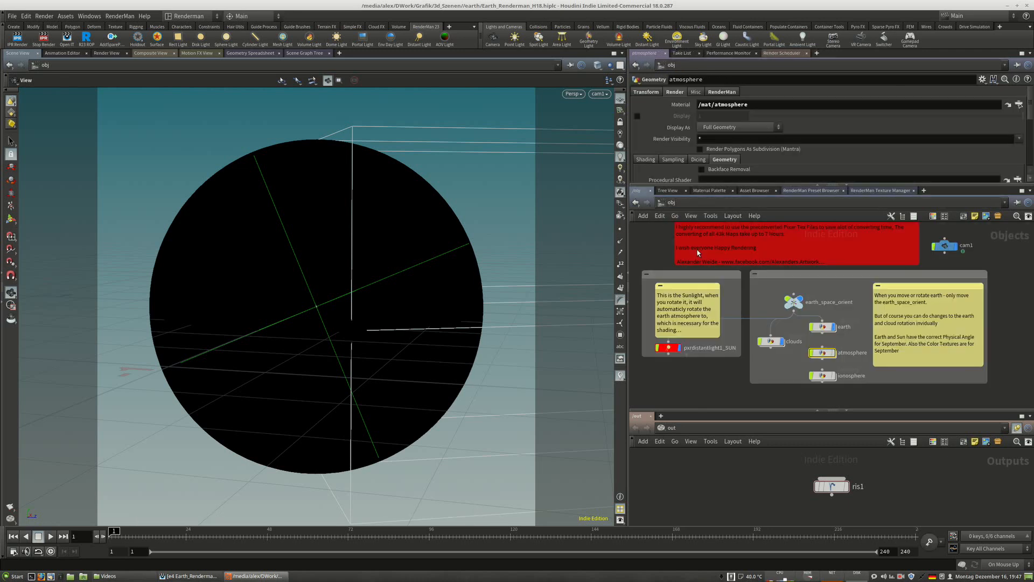
left_click(831, 352)
left_click(646, 91)
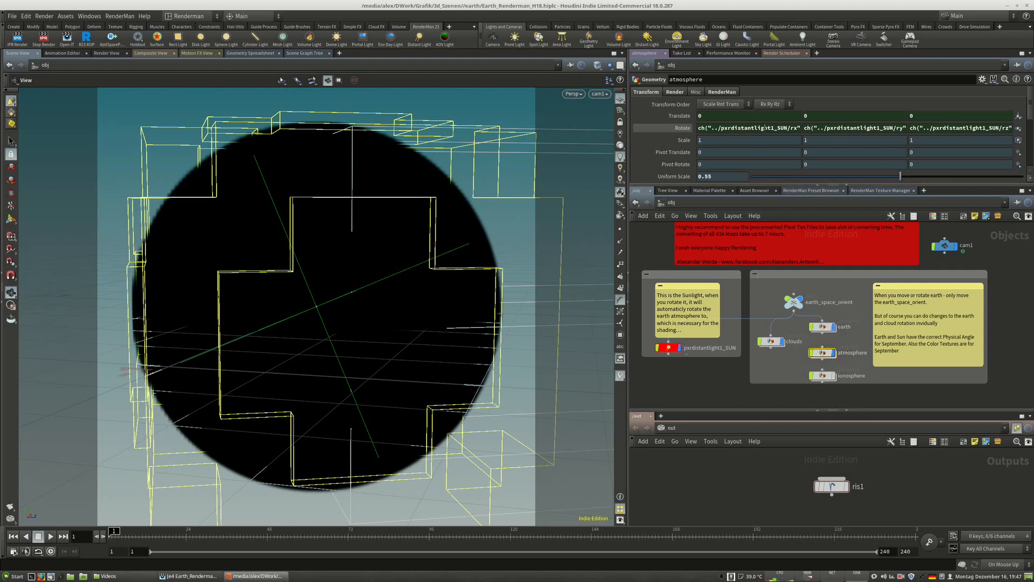
left_click_drag(773, 129, 877, 131)
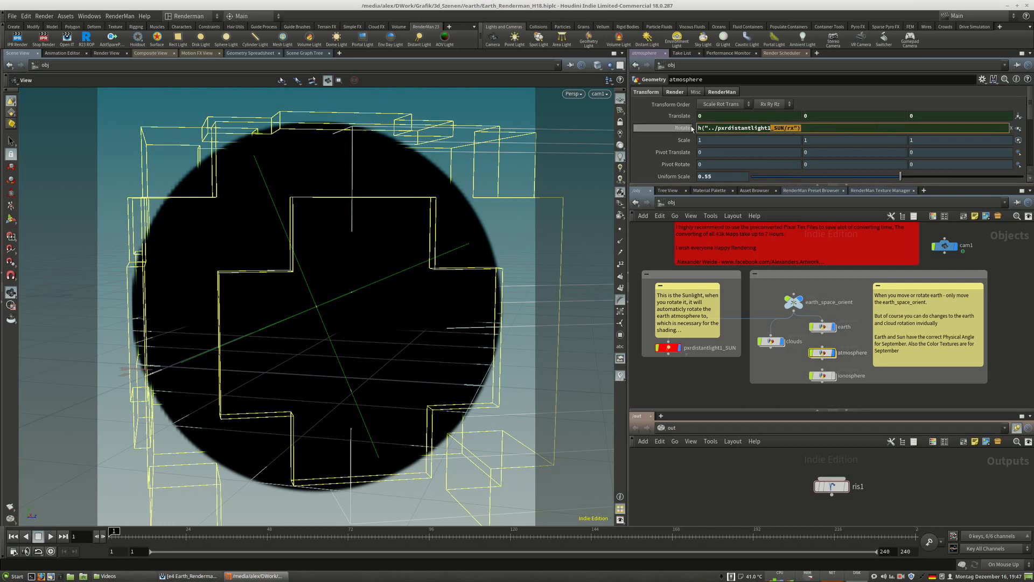
left_click(676, 127)
left_click(677, 129)
Inside the atmosphere geometry, space volumeramp1 and isooffset1 further down the chain and inspect isooffset1's uniform sampling divisions.
mouse_move(829, 356)
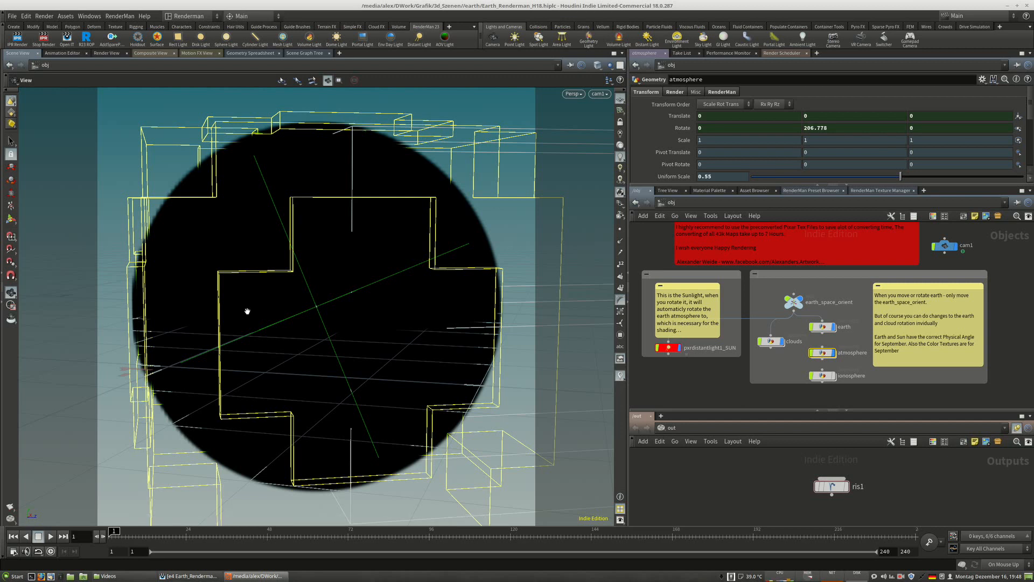
double_click(822, 353)
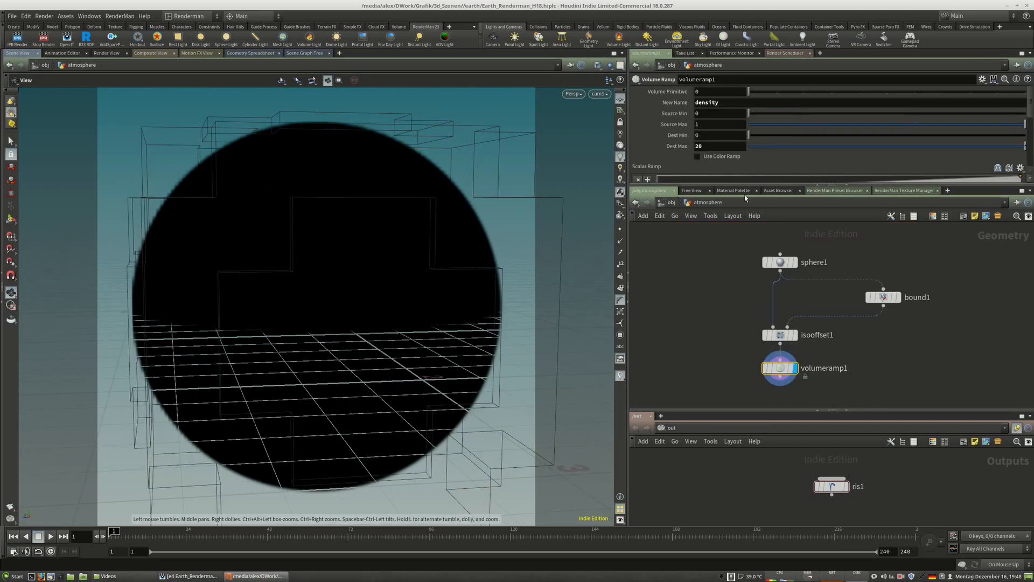
left_click_drag(780, 372, 781, 390)
mouse_move(777, 337)
left_mouse_down()
mouse_move(777, 319)
mouse_move(779, 343)
left_mouse_up()
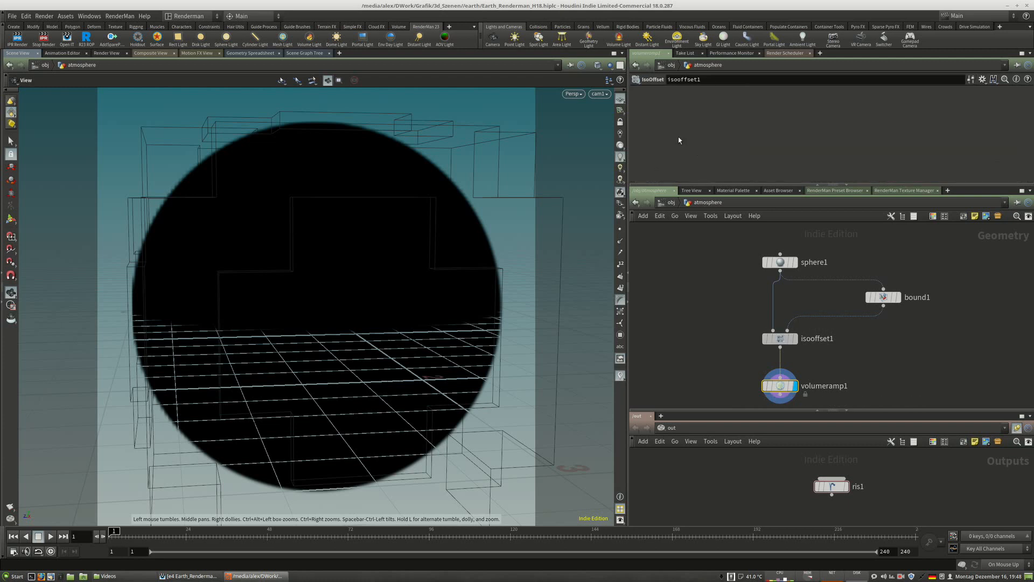
scroll(716, 160, "down", 2)
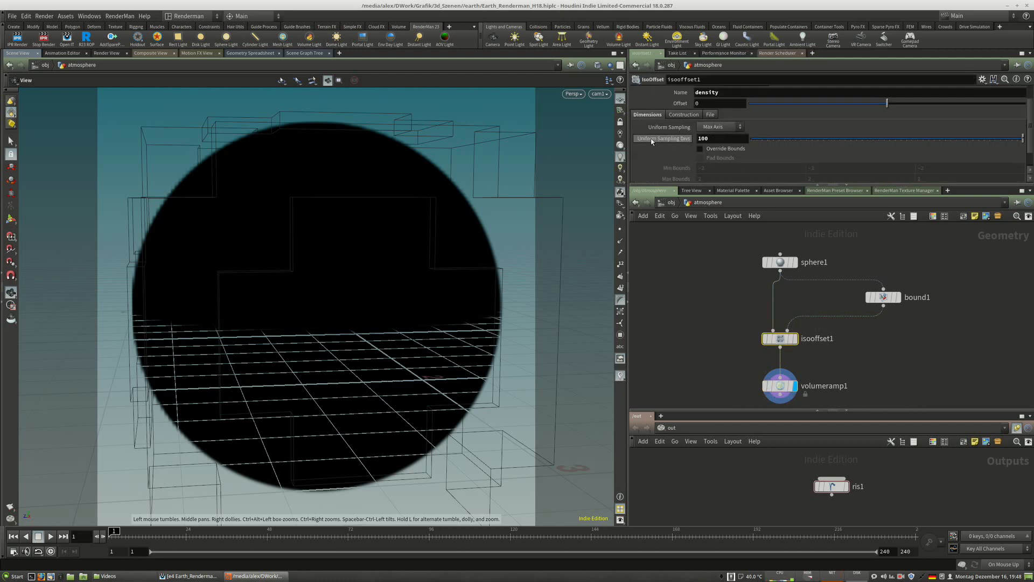
left_click(715, 139)
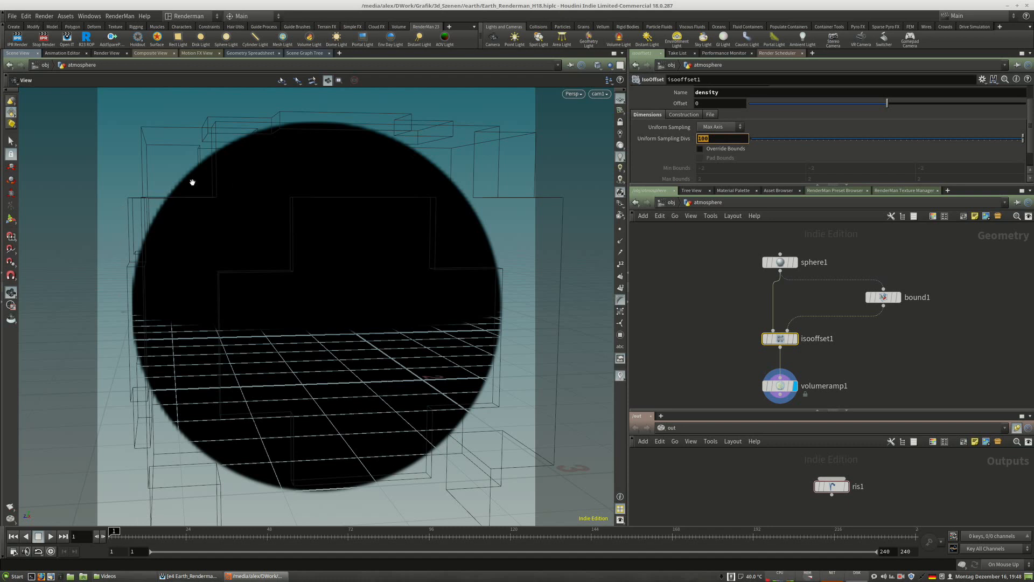
Leave the atmosphere geometry and reopen the atmosphere material network through the material palette.
left_click(671, 202)
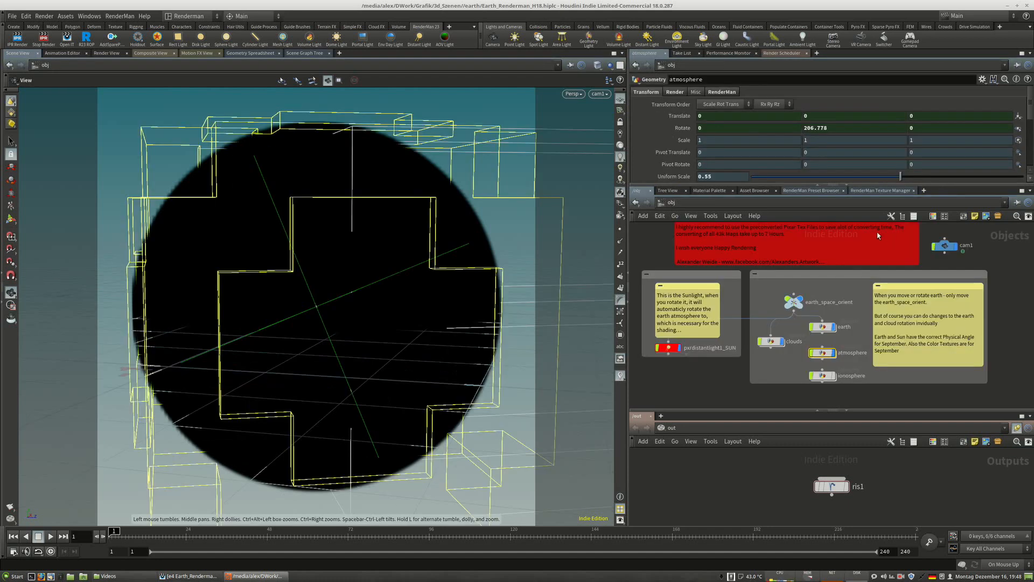
left_click(709, 191)
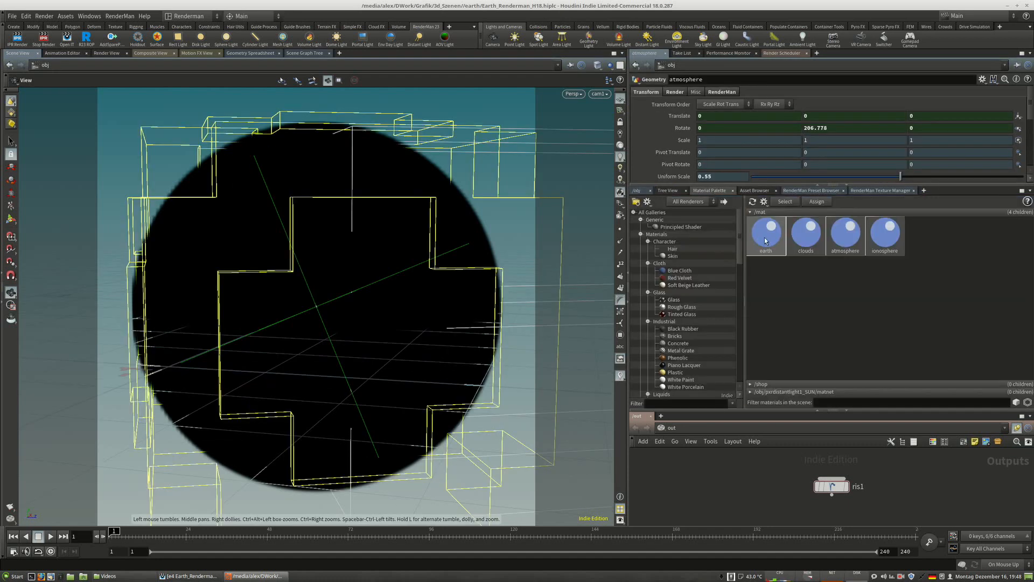
left_click(851, 231)
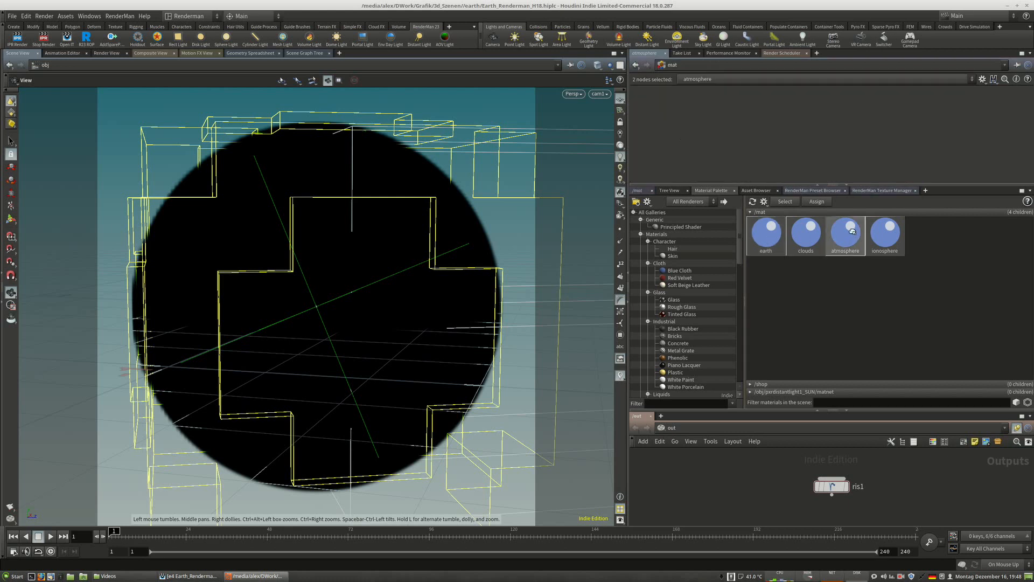
double_click(852, 232)
double_click(821, 308)
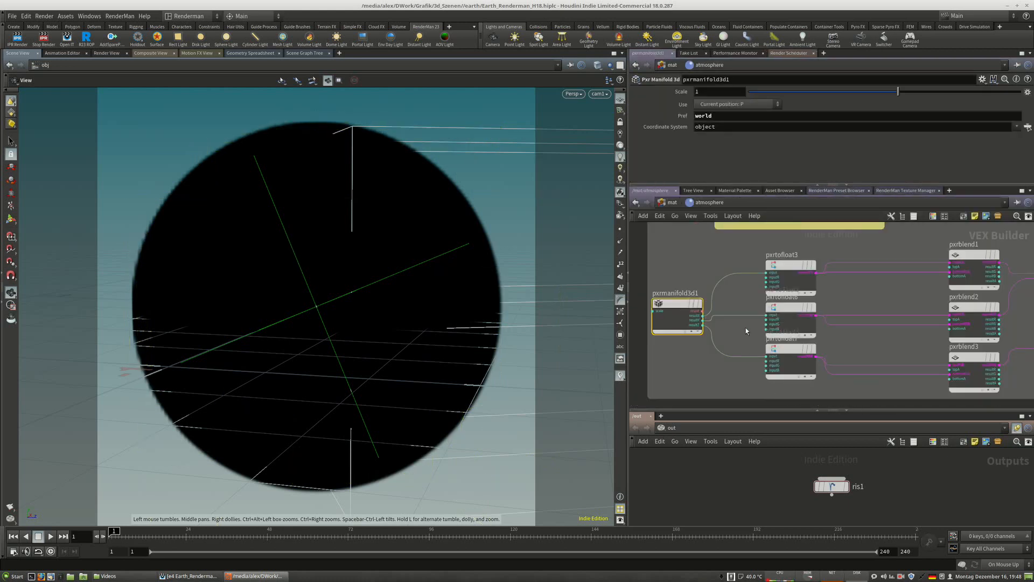
Read the shadow tint and artifact reduction notes and inspect the color ramp of pxrramp4.
middle_click_drag(928, 332, 783, 303)
scroll(812, 333, "up", 4)
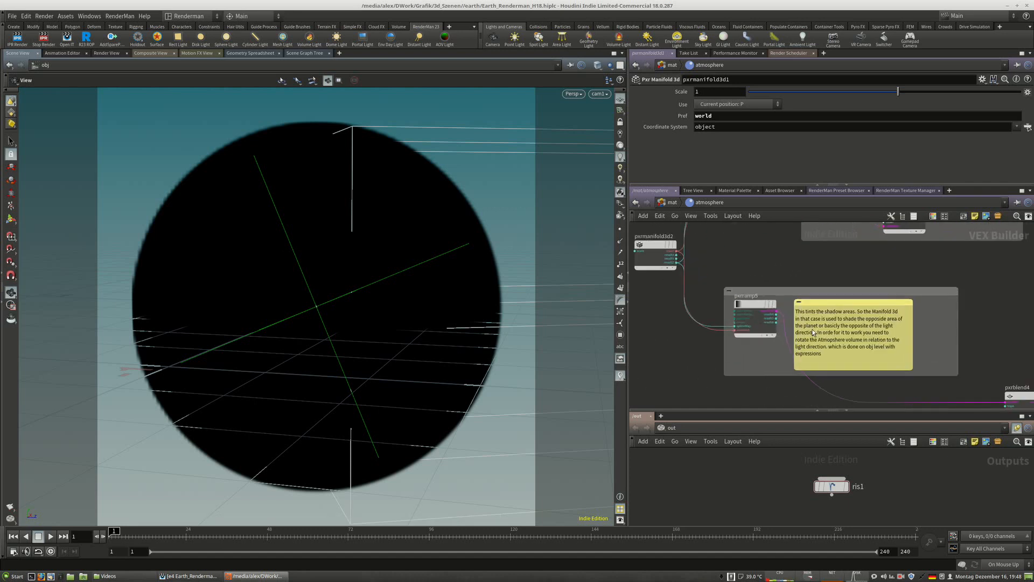
middle_click_drag(960, 286, 858, 370)
middle_click_drag(717, 230, 662, 283)
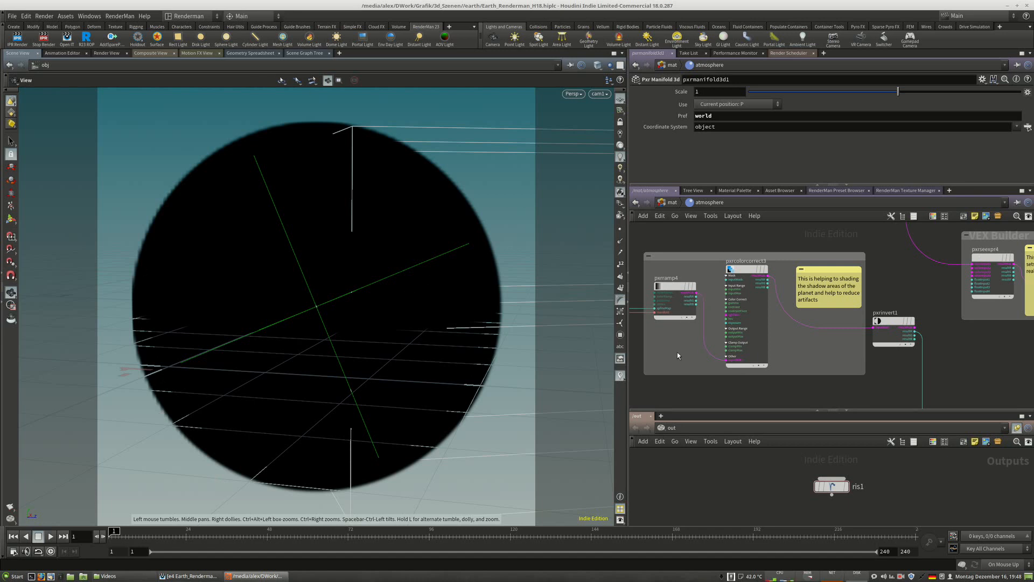
middle_click_drag(677, 351, 724, 347)
left_click(721, 291)
scroll(691, 352, "down", 7)
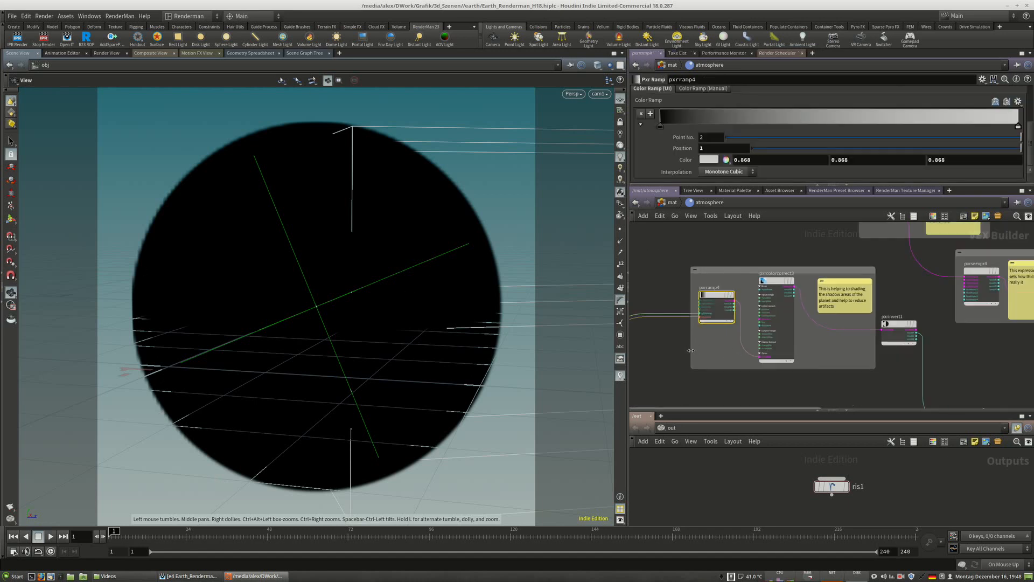
scroll(745, 305, "up", 6)
Rename the volume density ramp pxrramp2 to pxrramp2_mask.
left_click(743, 304)
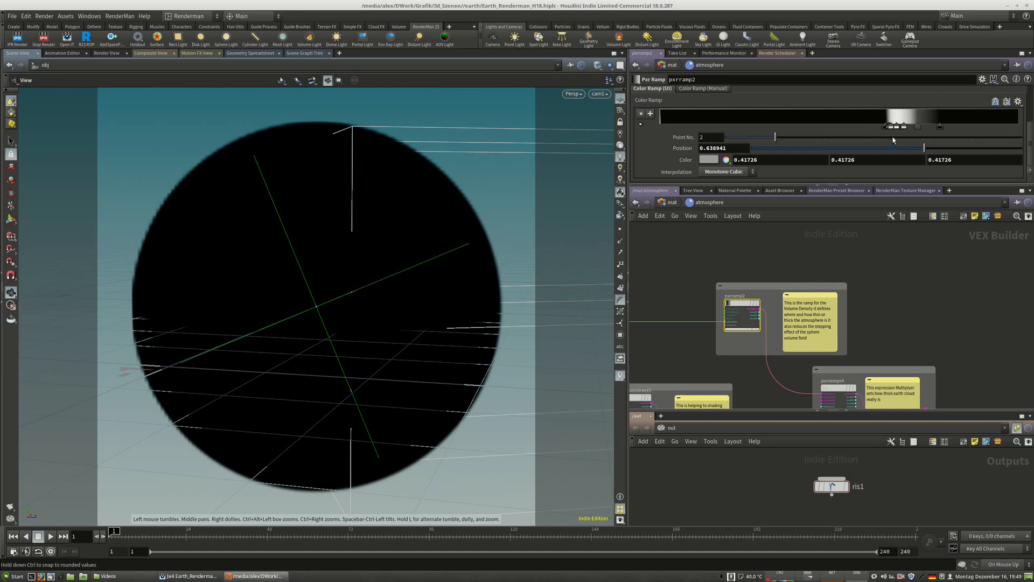
left_click(694, 80)
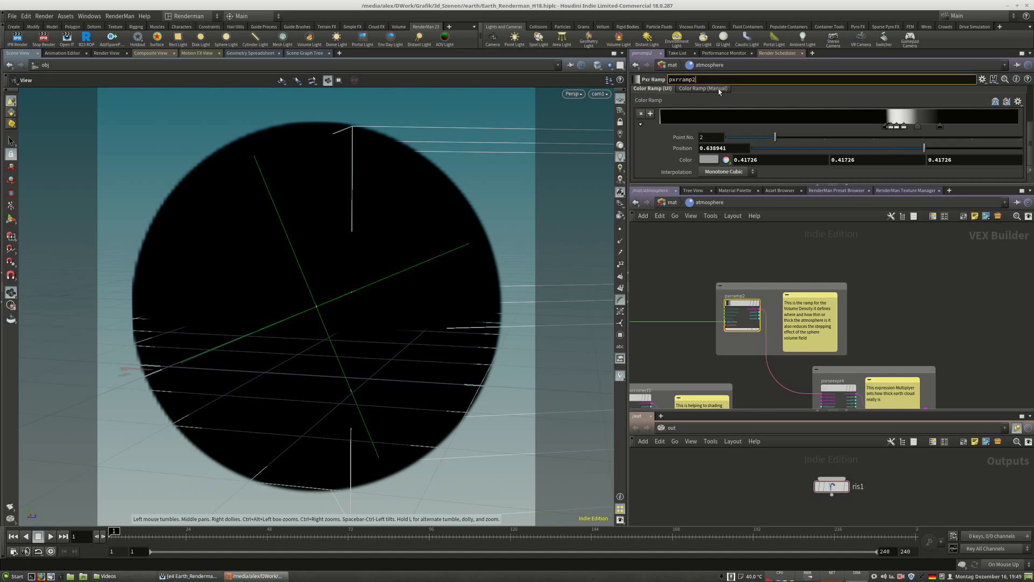
type("_mask")
key("Return")
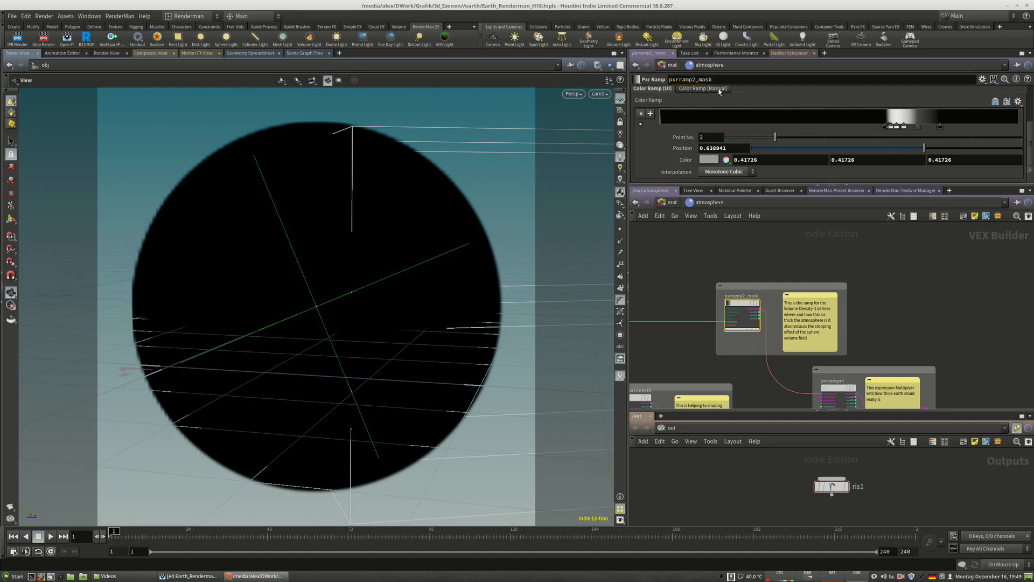
Inspect the multiplier in the expression of pxrseexpr4 and follow its output to pxrvolume1.
middle_click_drag(929, 342, 868, 264)
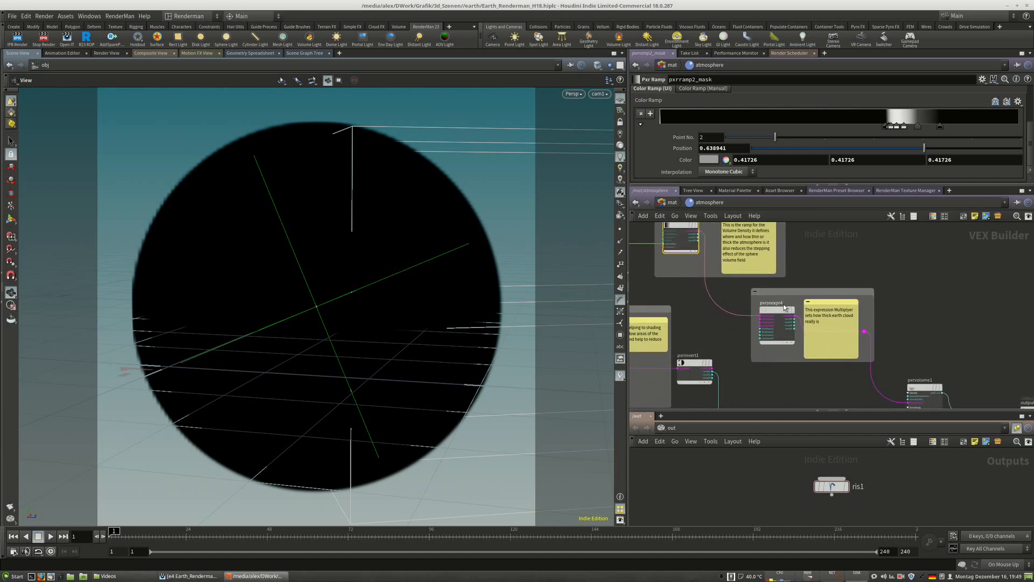
left_click(777, 324)
scroll(750, 120, "down", 3)
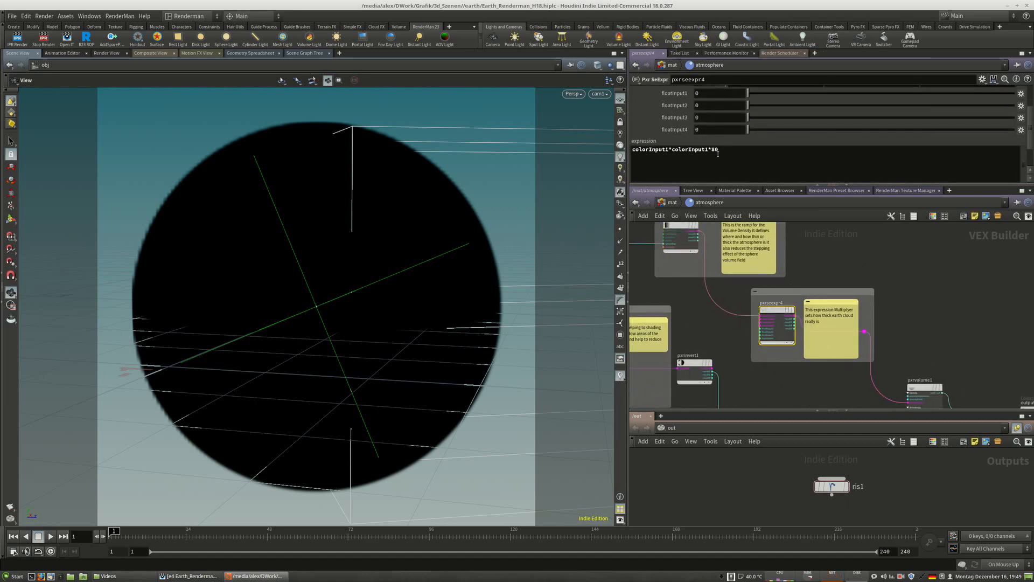
left_click_drag(709, 150, 725, 151)
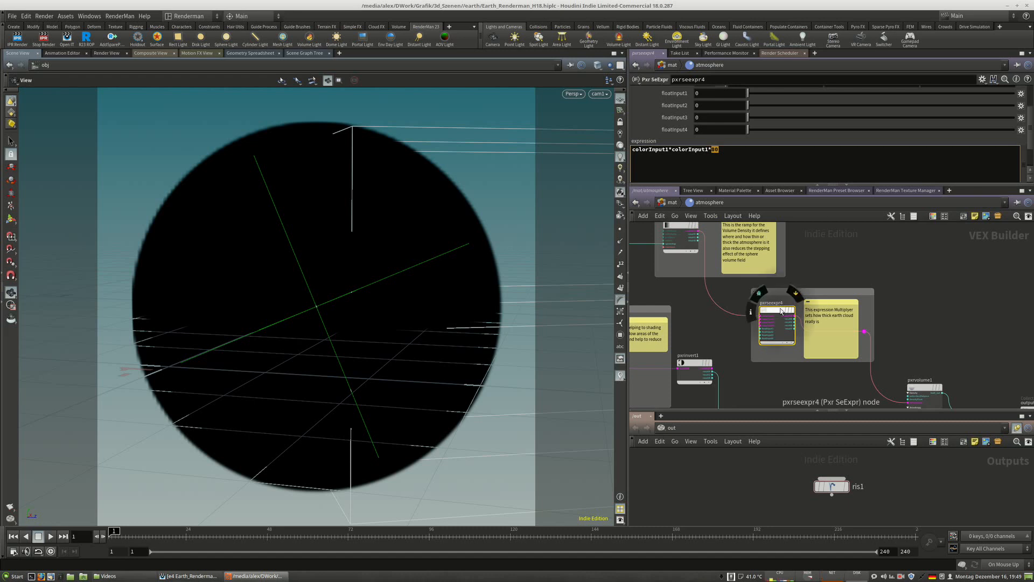
middle_click_drag(941, 334, 858, 270)
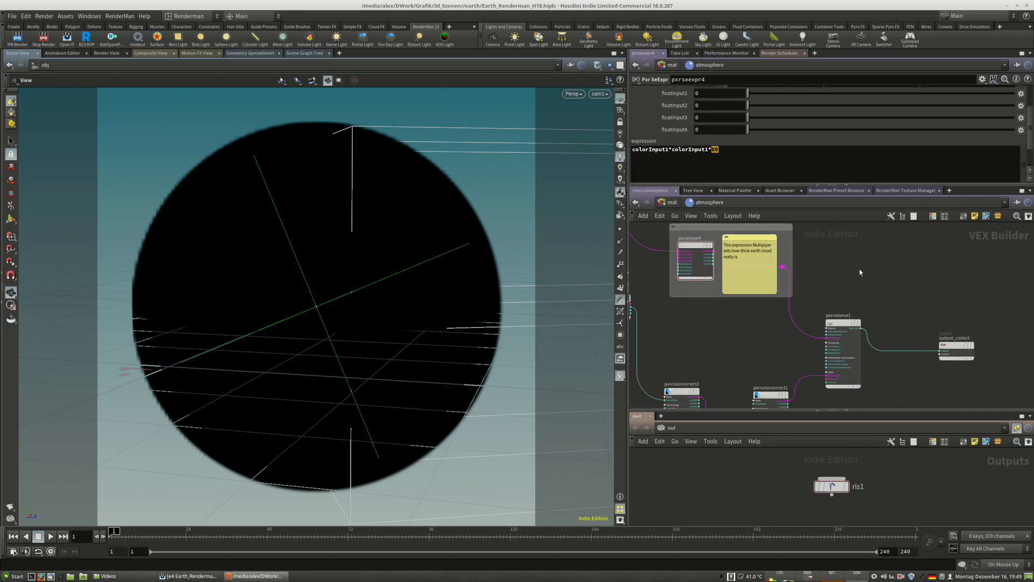
Replace "cloud" with "athmosphere" in the sticky note beside pxrseexpr4 about the thickness multiplier.
left_click(761, 251)
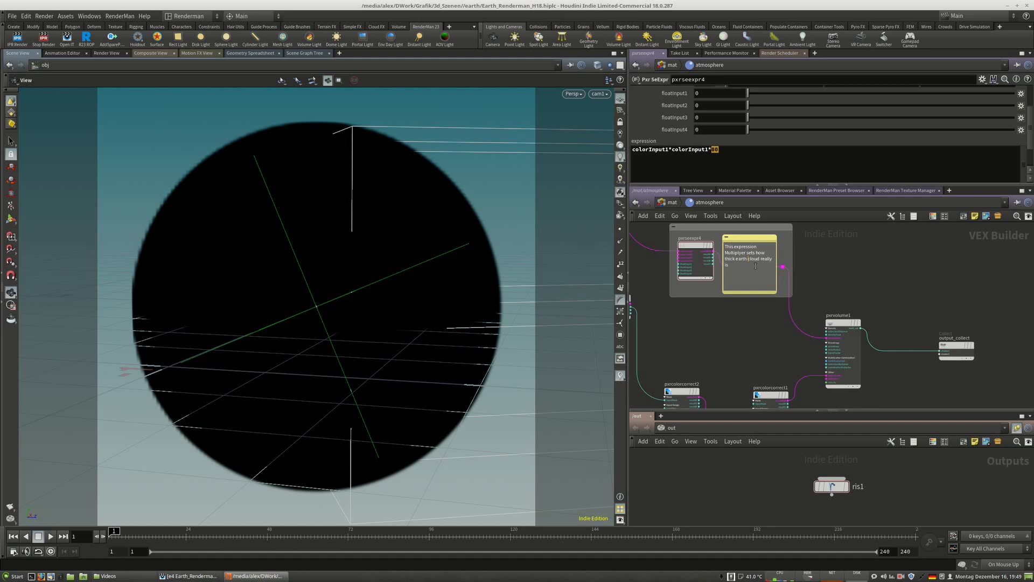
type("thmosphere")
key("Delete")
key("Delete")
key("Delete")
key("Delete")
left_click(827, 273)
middle_click_drag(800, 266, 814, 267)
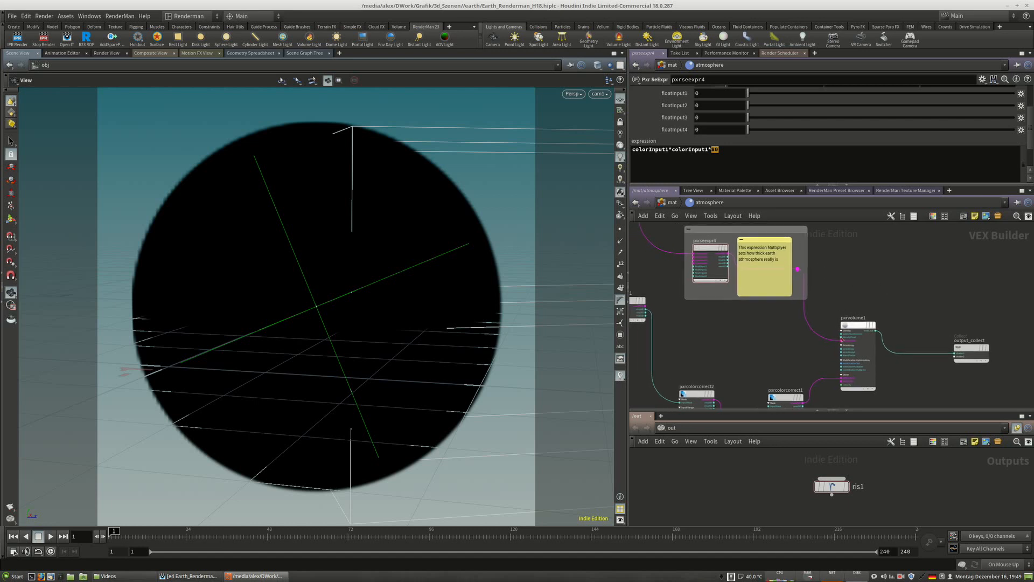
Select pxrvolume1 and inspect its multiple scattering, multiscatter optimization and sampling settings.
scroll(847, 341, "up", 4)
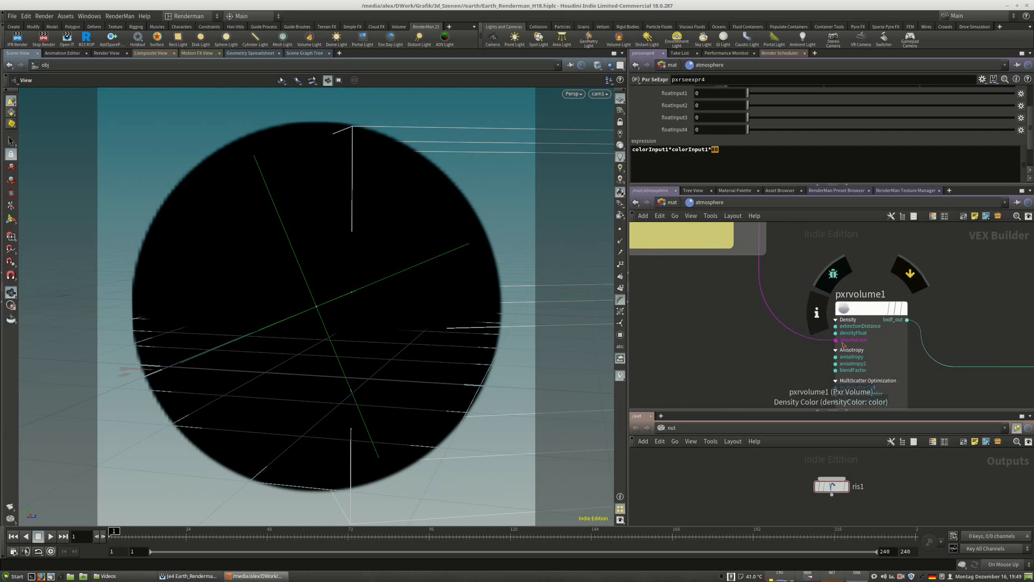
left_click(870, 308)
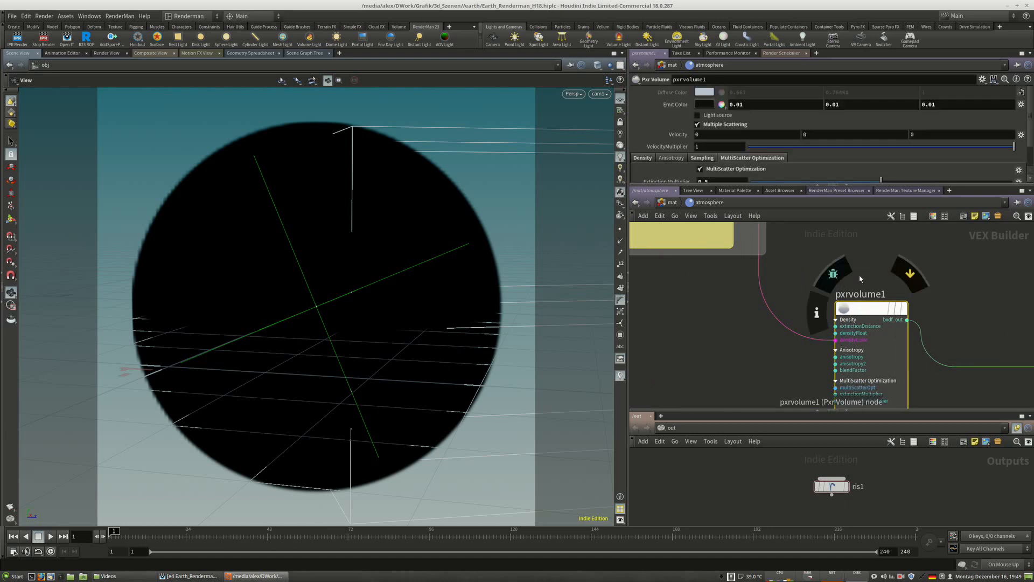
scroll(723, 166, "down", 2)
scroll(722, 167, "up", 2)
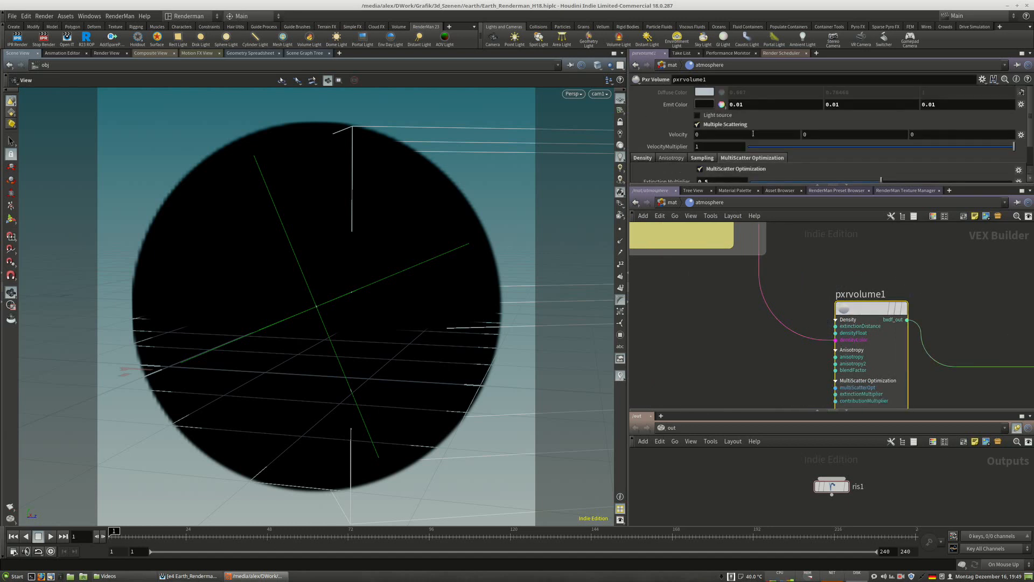
scroll(753, 134, "down", 1)
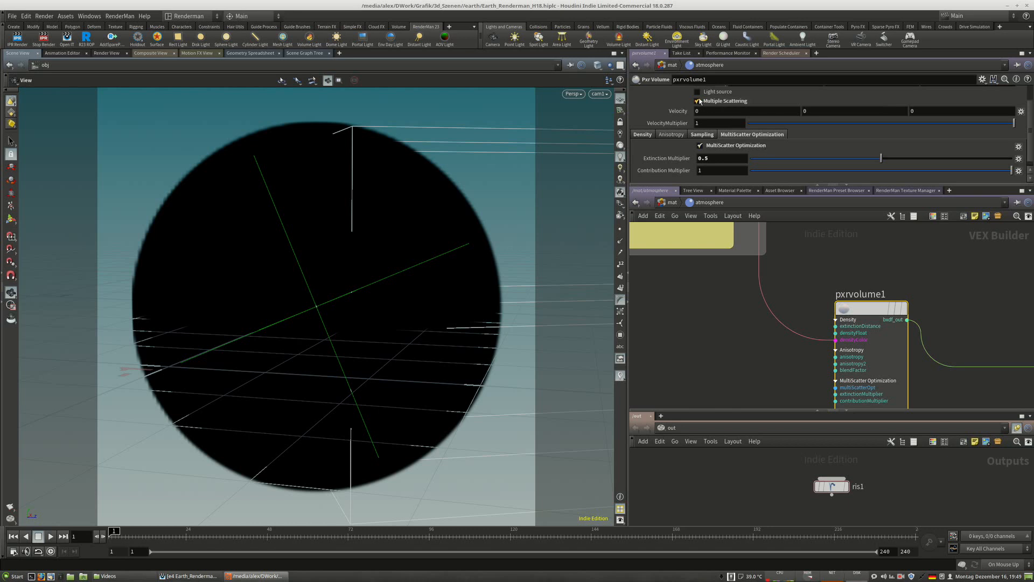
mouse_move(727, 101)
left_click(702, 134)
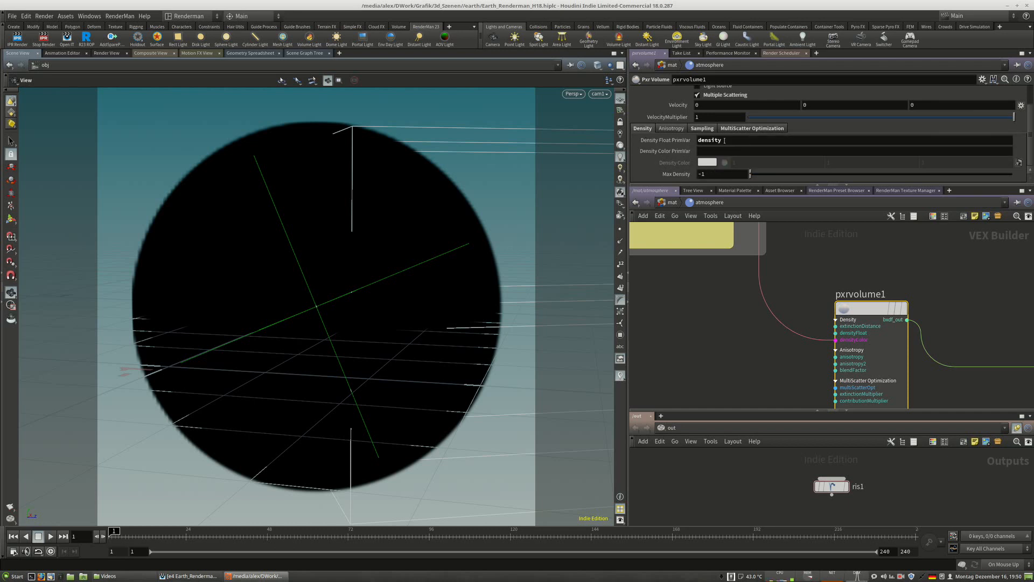
Inspect the density settings of pxrvolume1, highlighting the Density Float PrimVar value.
left_click(642, 128)
left_click_drag(741, 140, 611, 152)
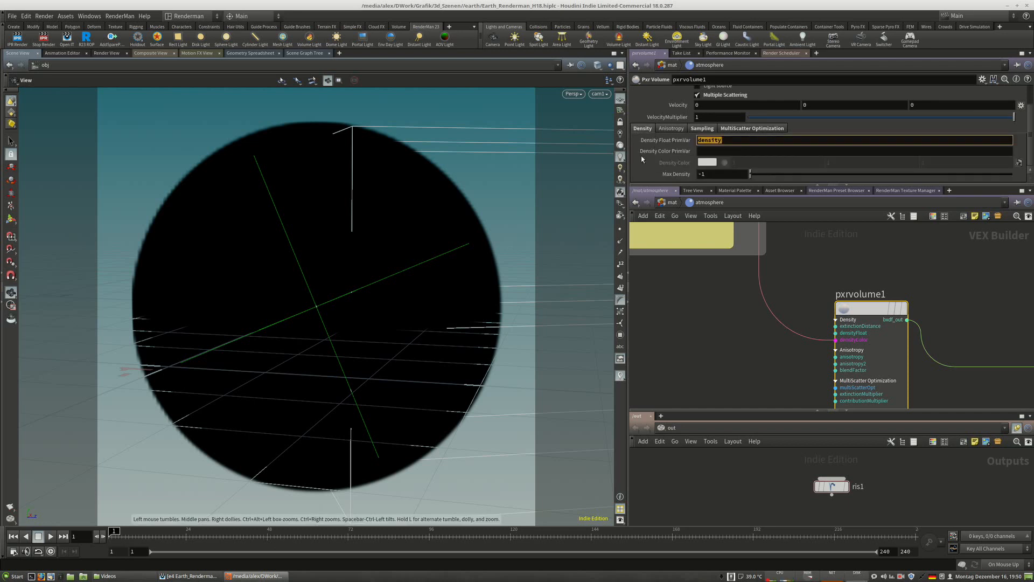
key("Return")
double_click(720, 140)
Trace the network back to pxrmanifold3d2 and inspect its coordinate settings and outgoing connections.
scroll(840, 277, "down", 3)
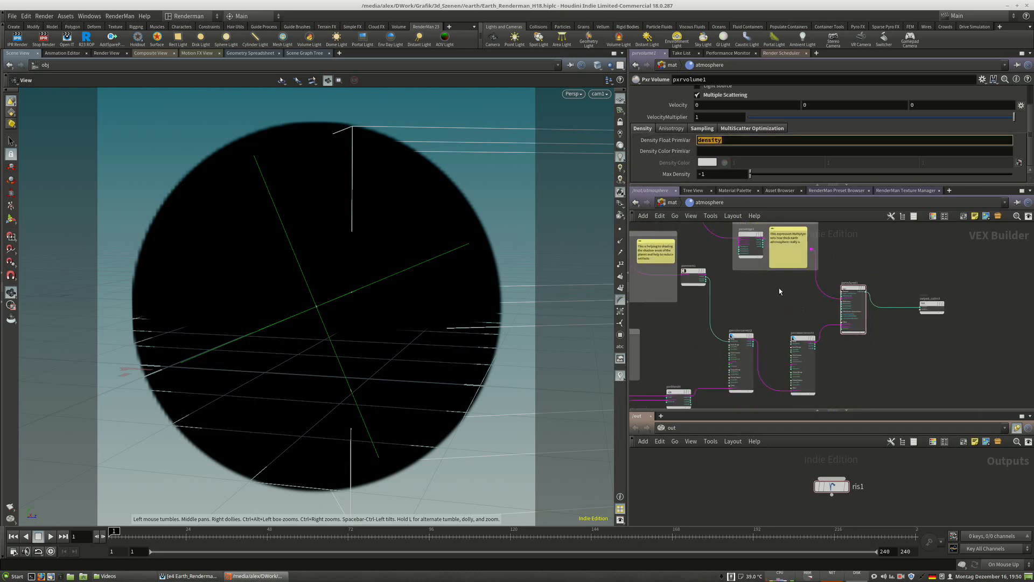
middle_click_drag(777, 301, 843, 289)
scroll(966, 341, "down", 3)
scroll(704, 280, "up", 5)
left_click(707, 290)
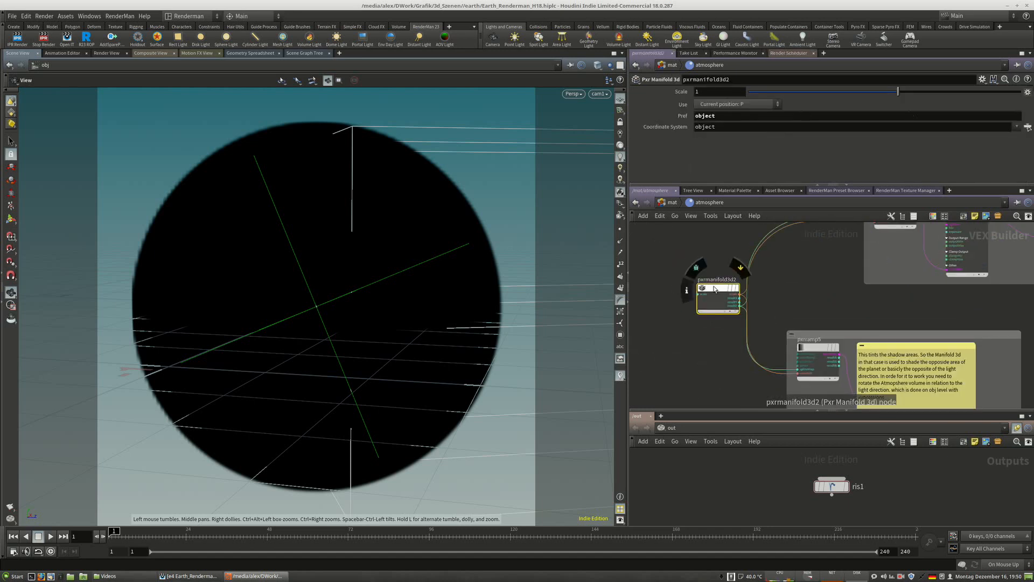
middle_click_drag(707, 290, 683, 289)
scroll(775, 307, "down", 4)
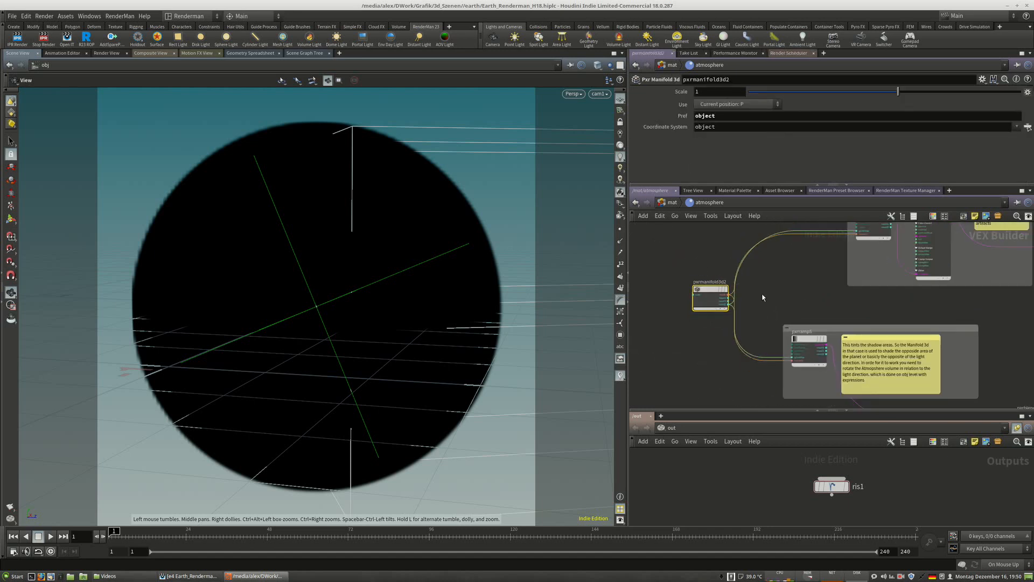
Inspect the shadow tint ramp pxrramp5, its note, and its connections from pxrmanifold3d2.
scroll(811, 320, "up", 5)
left_click(702, 302)
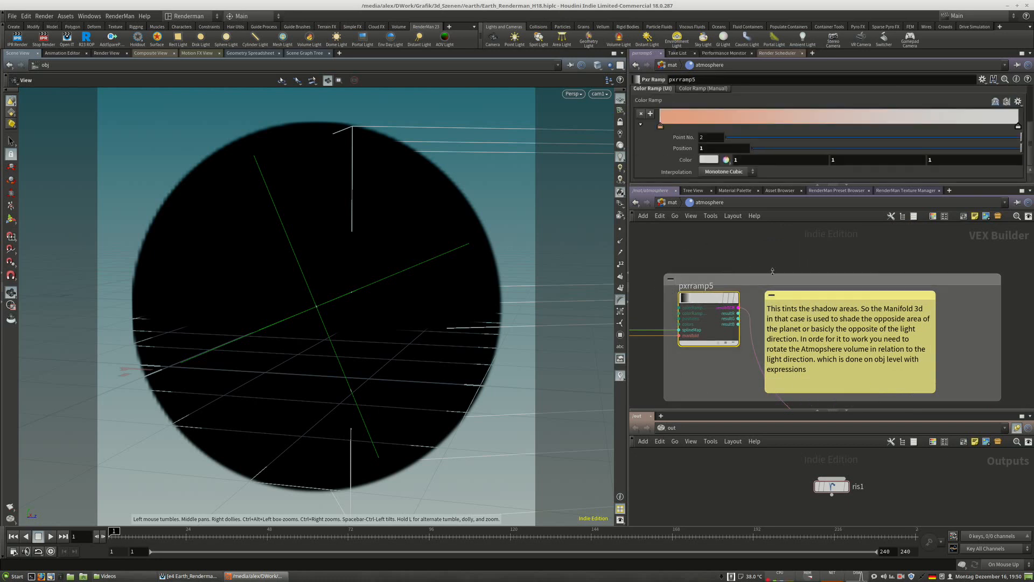
scroll(703, 289, "down", 3)
scroll(703, 290, "up", 3)
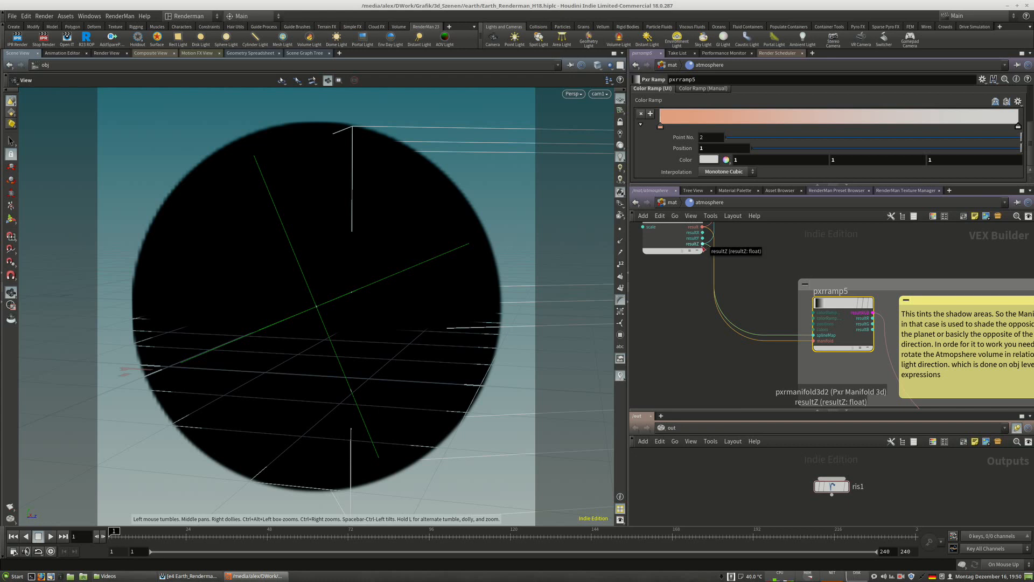
middle_click_drag(692, 276, 697, 293)
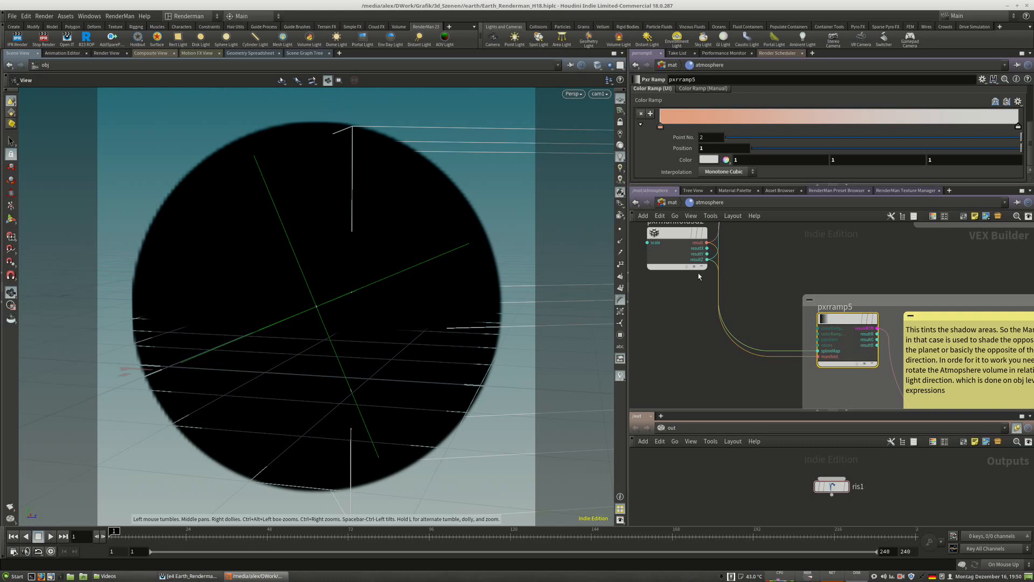
scroll(774, 331, "down", 3)
left_click_drag(773, 329, 773, 334)
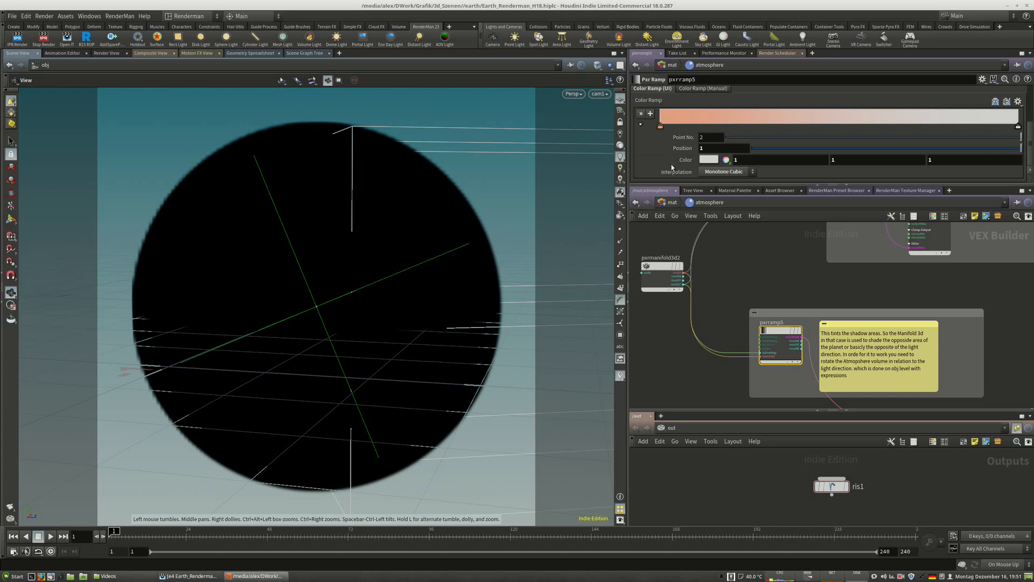
Find the atmosphere tint color ramp pxrramp3 and inspect its color ramp.
left_click(725, 265)
scroll(769, 248, "down", 1)
middle_click_drag(796, 254, 702, 226)
scroll(701, 226, "down", 3)
scroll(770, 348, "up", 3)
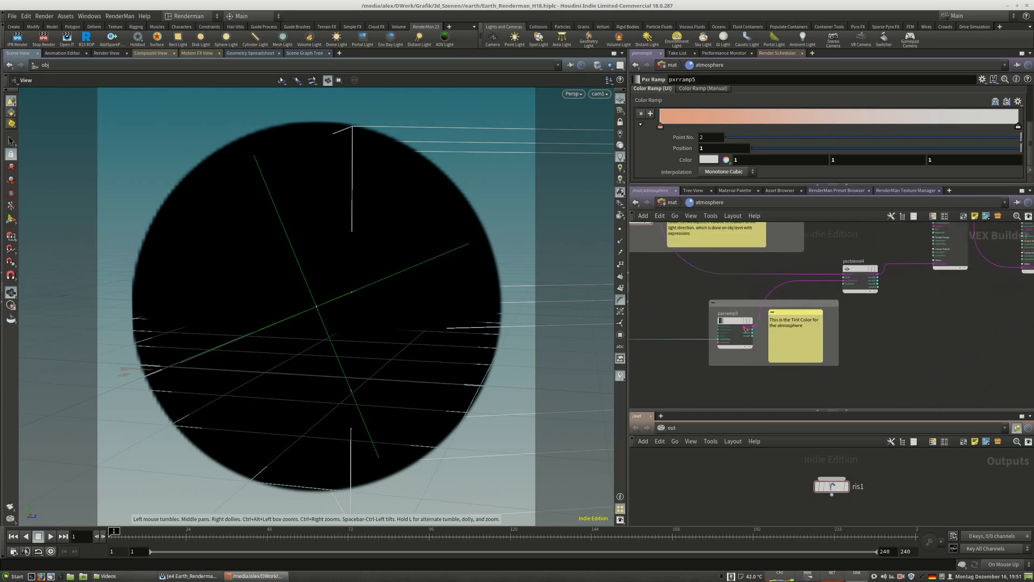
left_click(731, 322)
middle_click_drag(905, 338, 953, 332)
Examine the pxrseexpr3 output and the chain of manifold, float, blend and expression nodes feeding it.
scroll(991, 363, "down", 3)
middle_click_drag(799, 320, 806, 355)
scroll(708, 288, "up", 5)
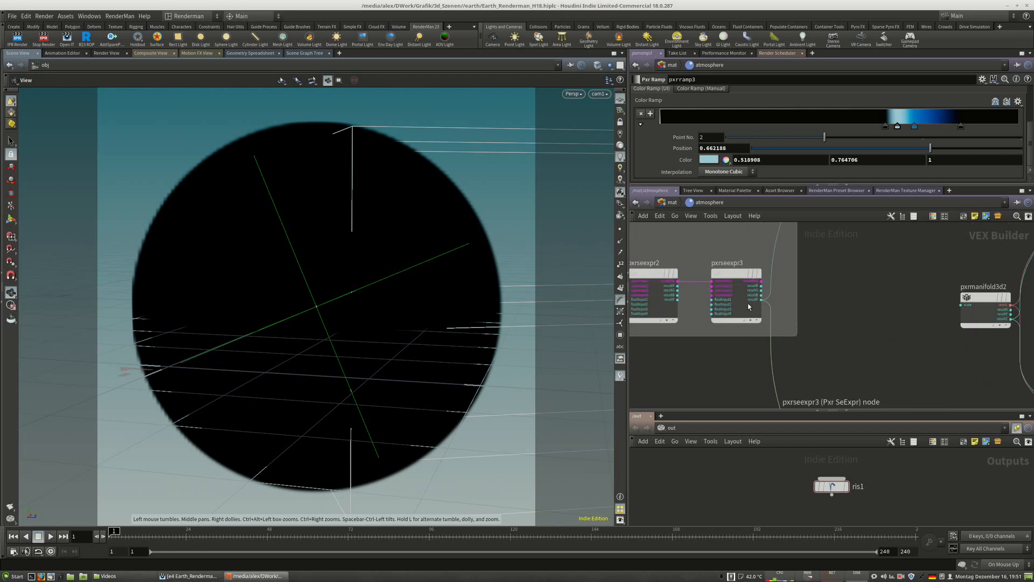
scroll(779, 313, "down", 5)
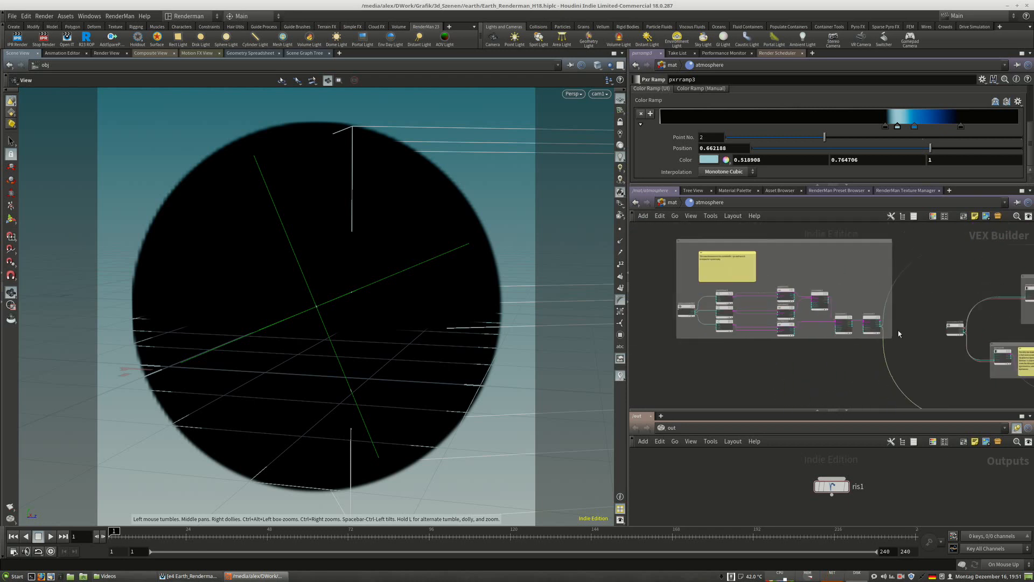
scroll(877, 326, "up", 6)
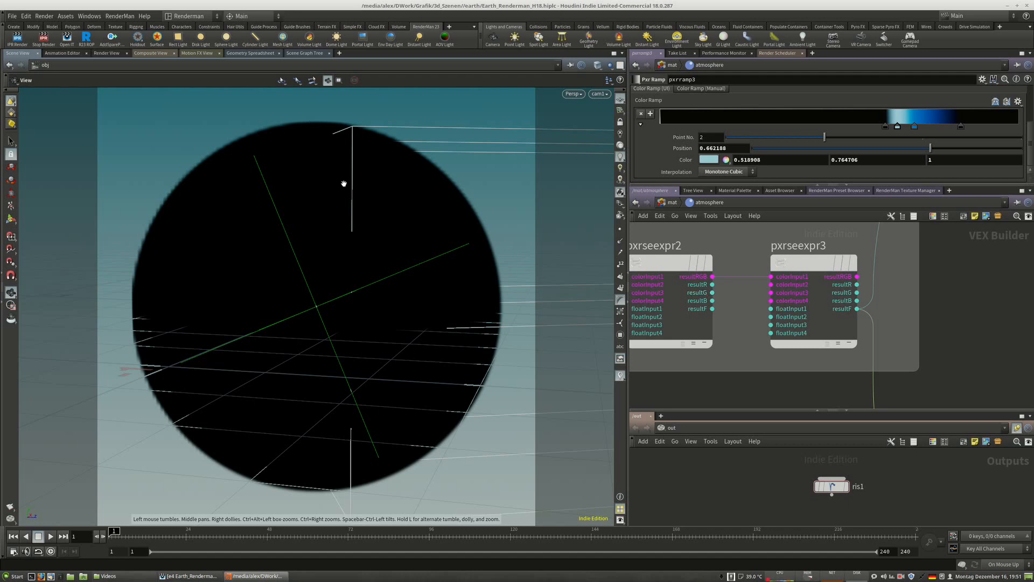
scroll(676, 289, "down", 5)
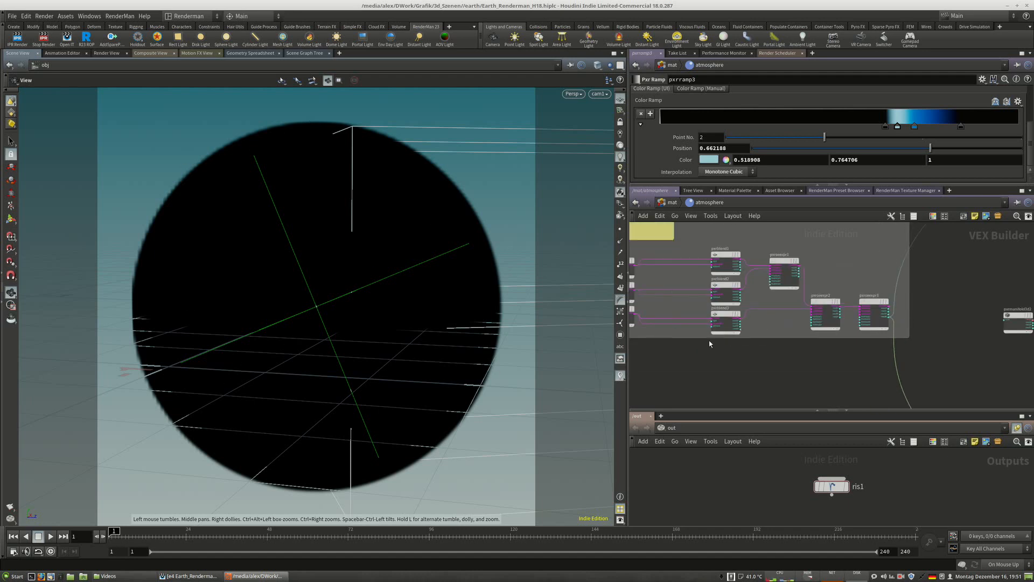
scroll(676, 286, "up", 2)
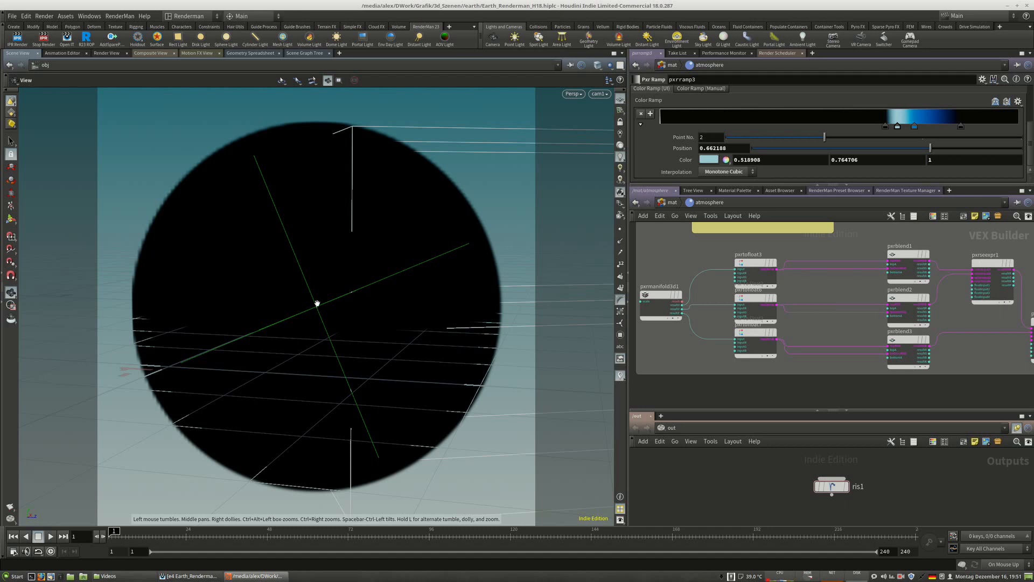
scroll(770, 289, "down", 1)
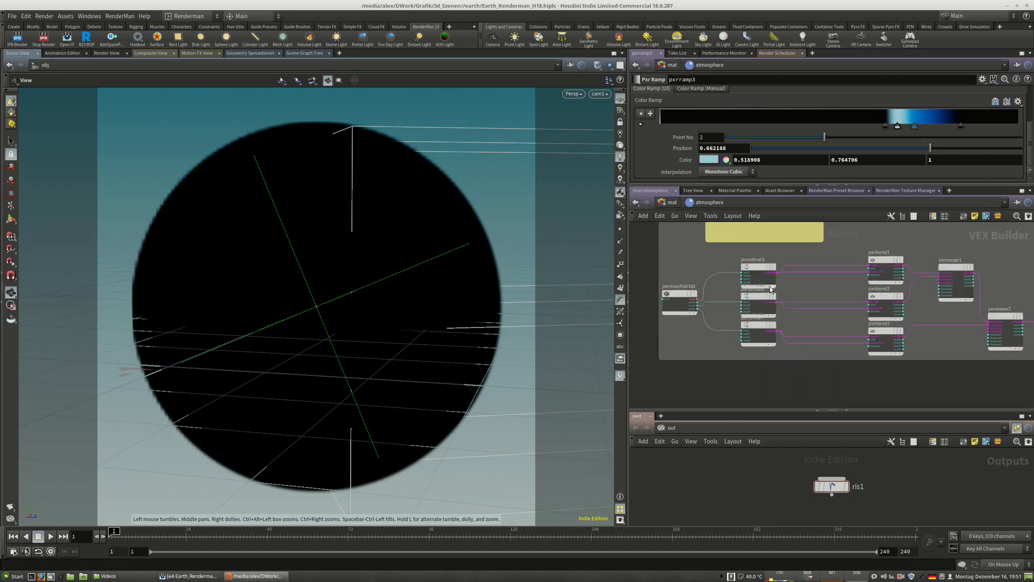
scroll(770, 289, "down", 2)
Follow the pxrseexpr3 output to pxrramp3 and examine the control points of its tint ramp.
middle_click_drag(770, 289, 680, 243)
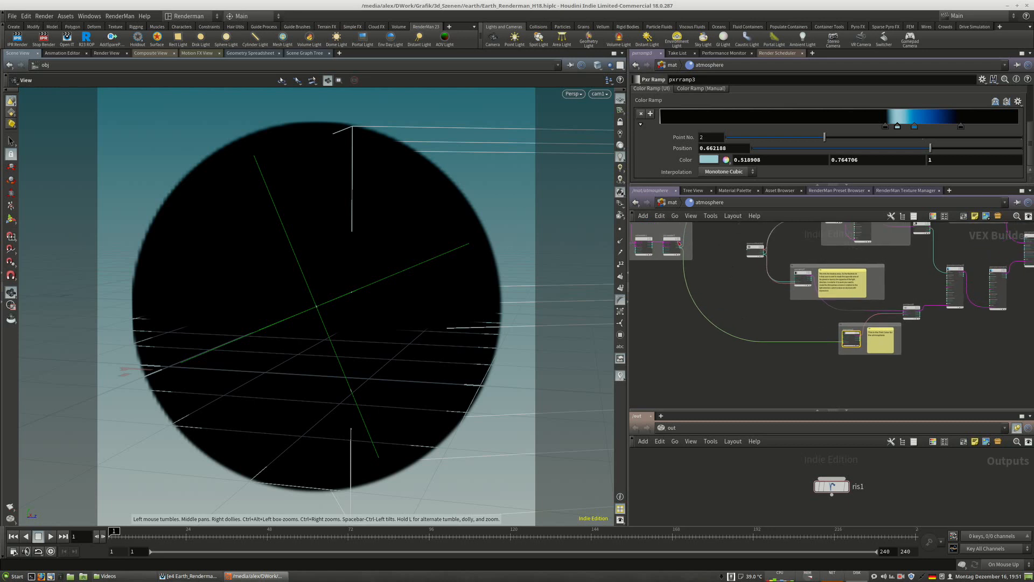
scroll(679, 244, "up", 3)
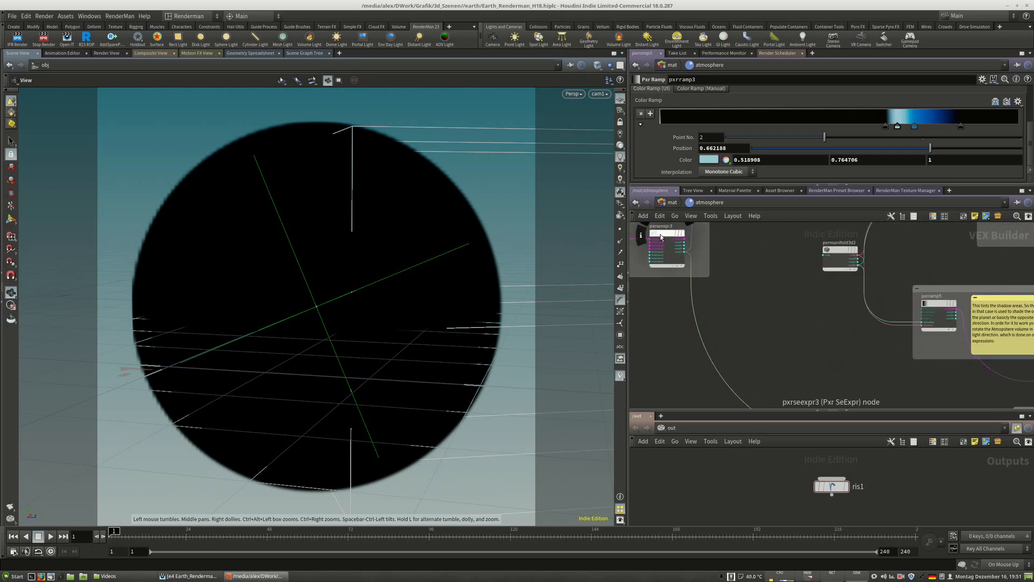
middle_click_drag(806, 308, 683, 245)
middle_click_drag(863, 363, 776, 347)
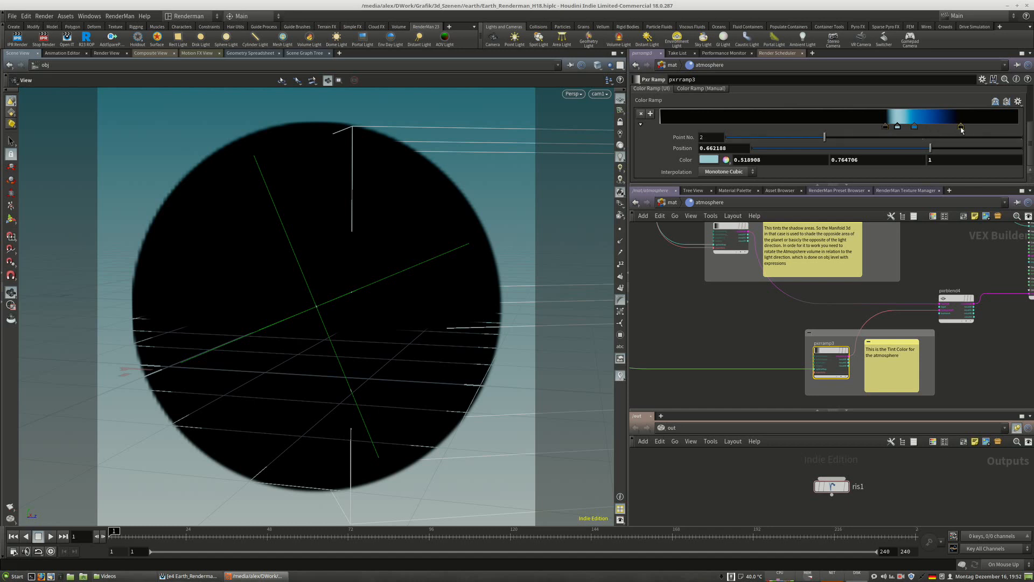
Review the whole atmosphere network, following the blend and color correct nodes and the density expression into pxrvolume1.
key("h")
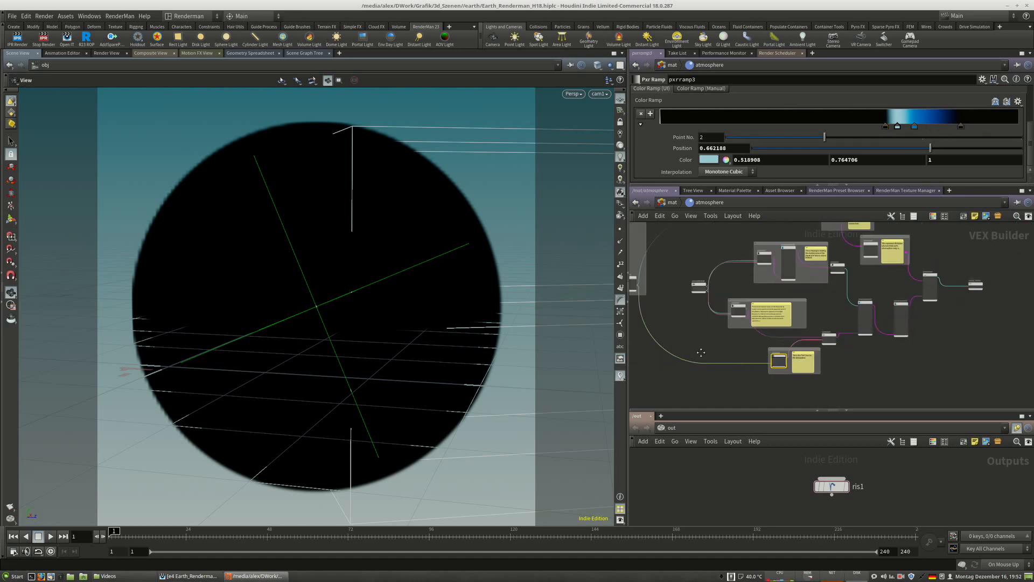
scroll(686, 291, "up", 6)
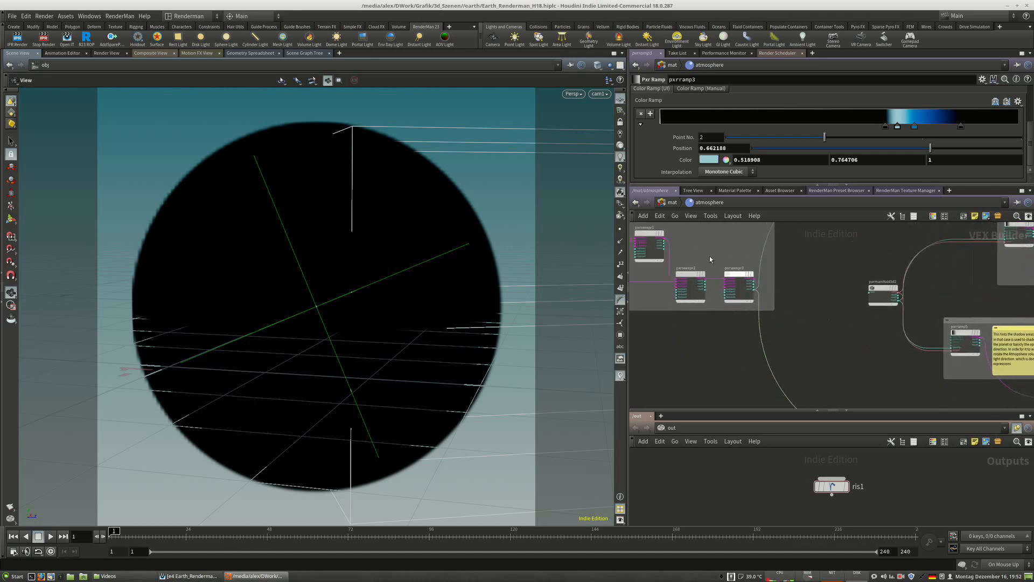
scroll(656, 279, "down", 4)
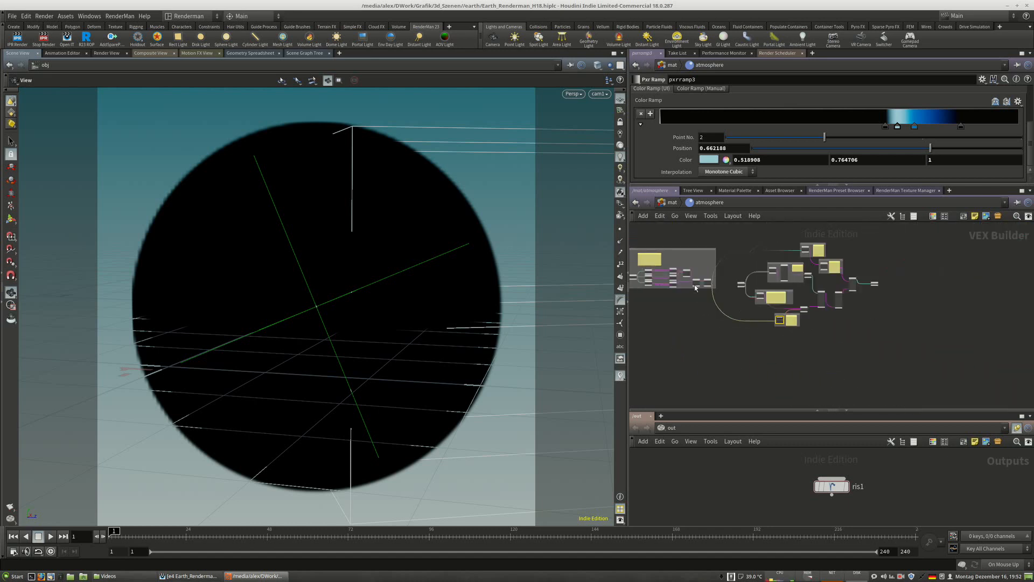
middle_click_drag(675, 317, 650, 328)
scroll(811, 309, "up", 5)
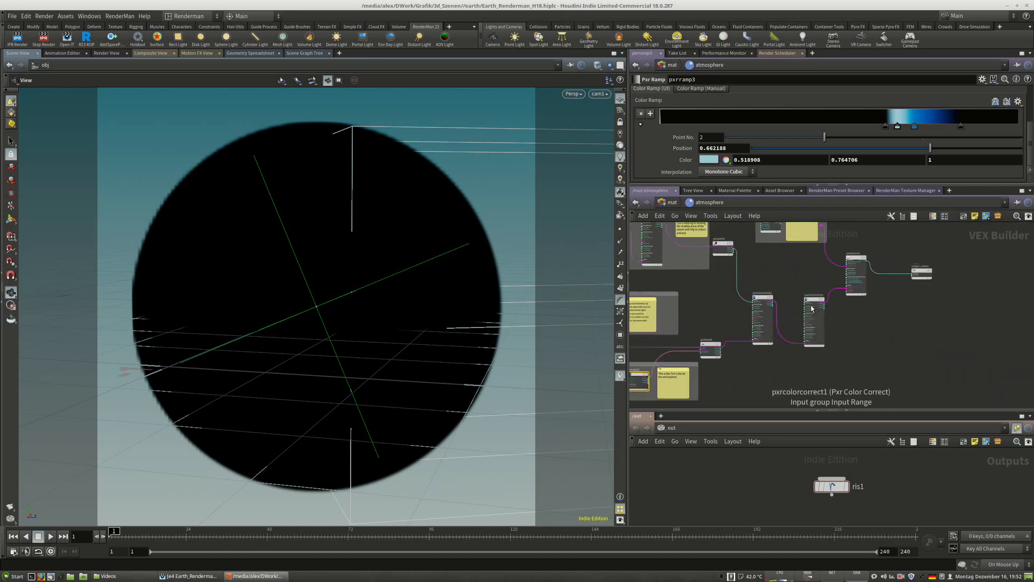
scroll(789, 321, "up", 3)
middle_click_drag(791, 307, 882, 300)
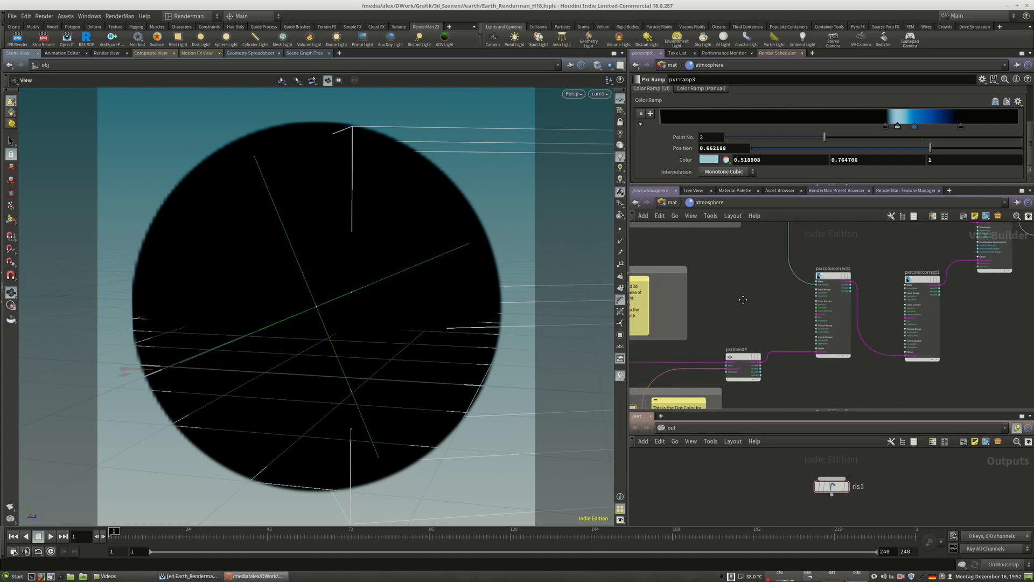
middle_click_drag(742, 299, 757, 364)
middle_click_drag(893, 345, 814, 379)
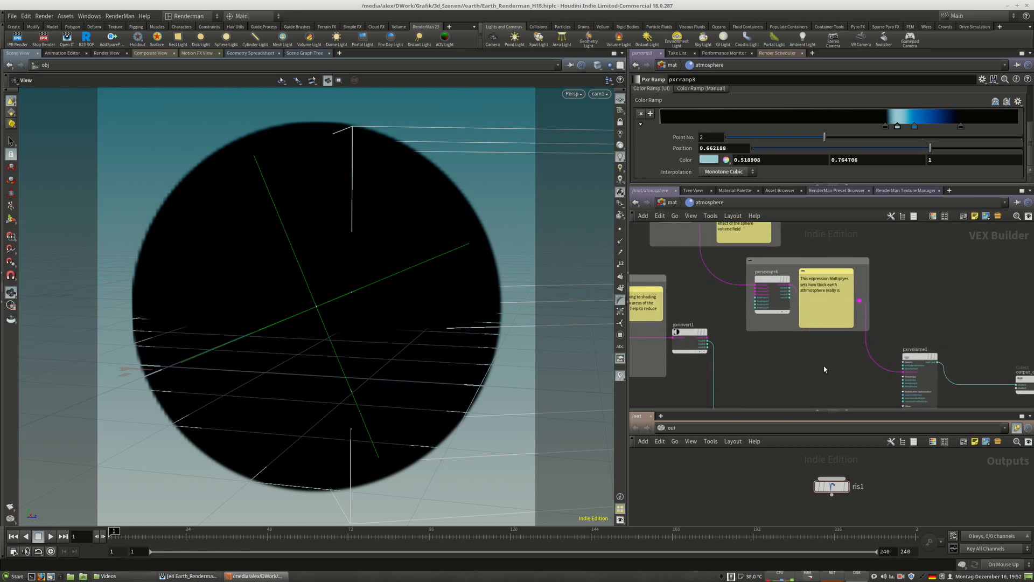
middle_click_drag(843, 296, 752, 271)
Leave the atmosphere material for the obj network and turn off the display of the atmosphere object.
left_click(677, 204)
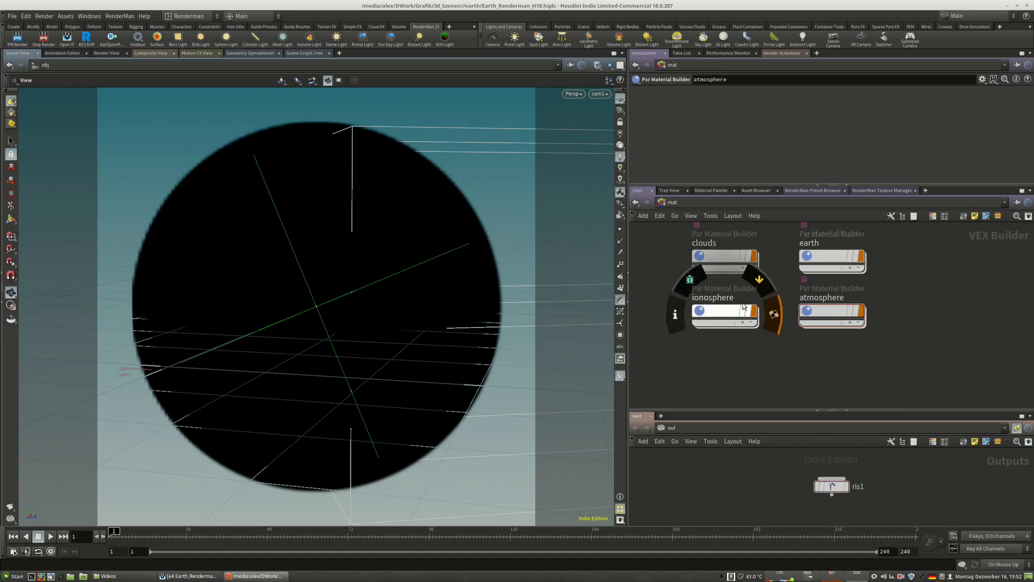
left_click(677, 203)
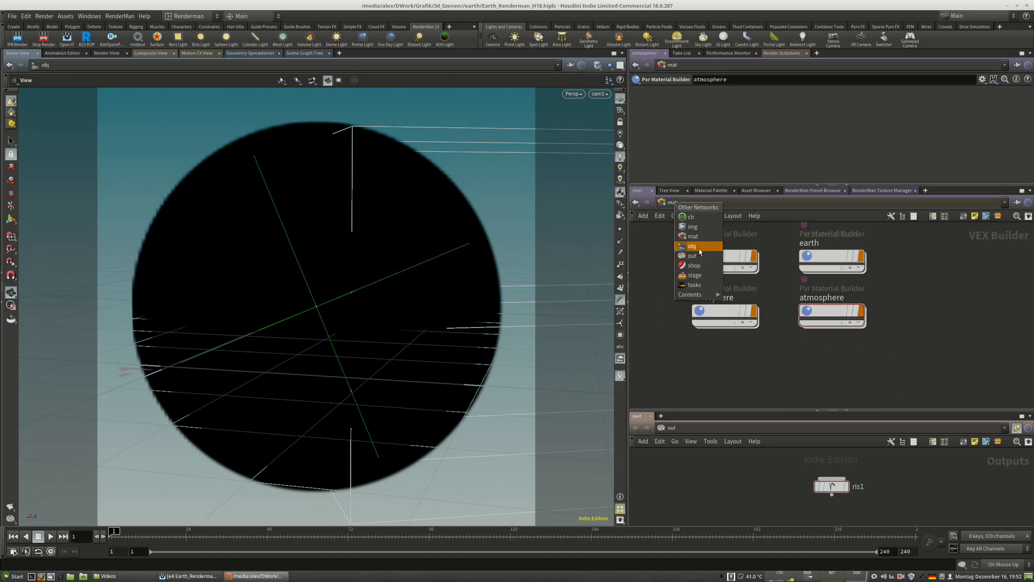
left_click(687, 245)
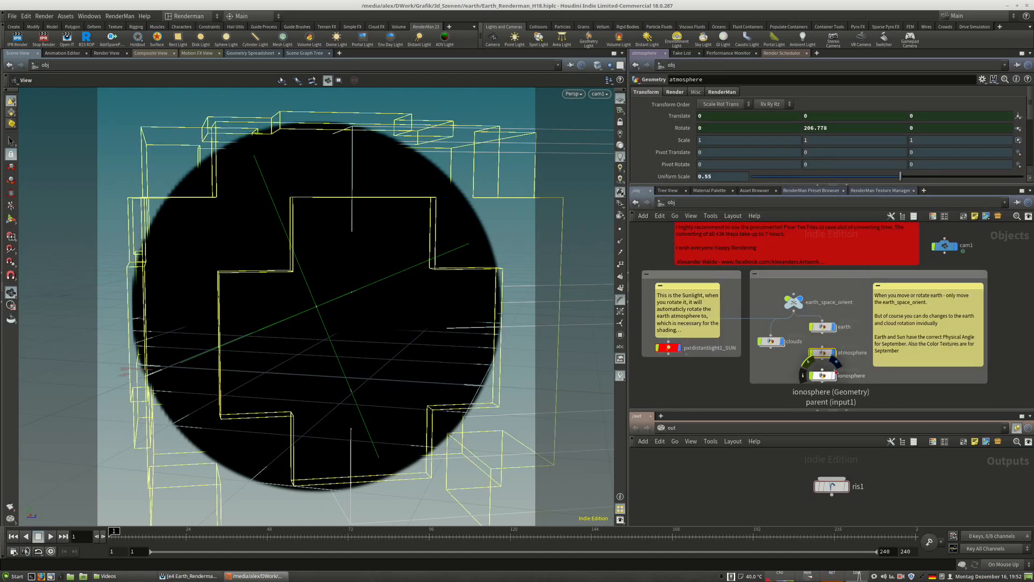
left_click(834, 353)
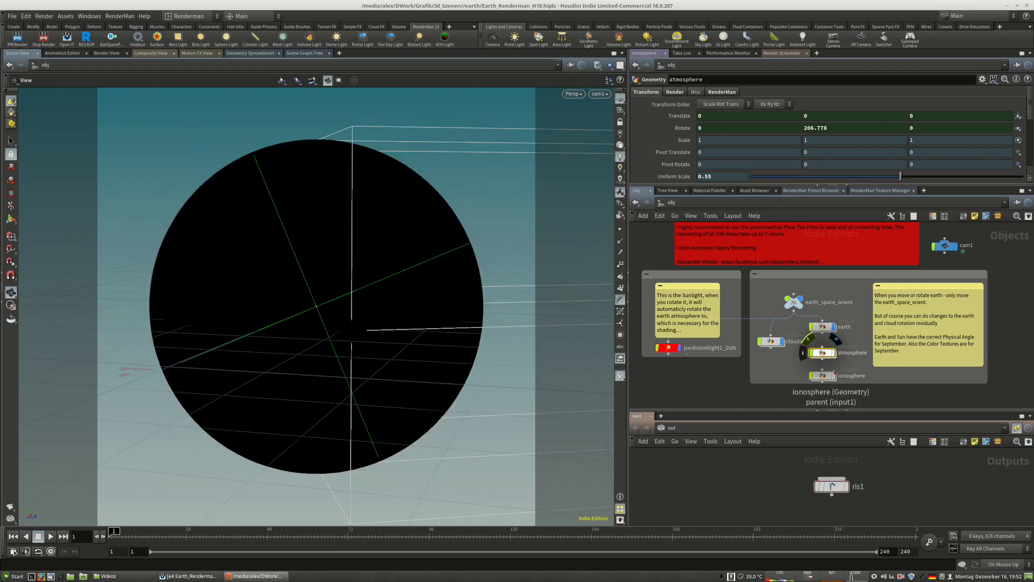
Display only the ionosphere object and look at the sphere, bound, isooffset and volume ramp nodes inside it.
left_click(833, 326)
left_click(781, 341)
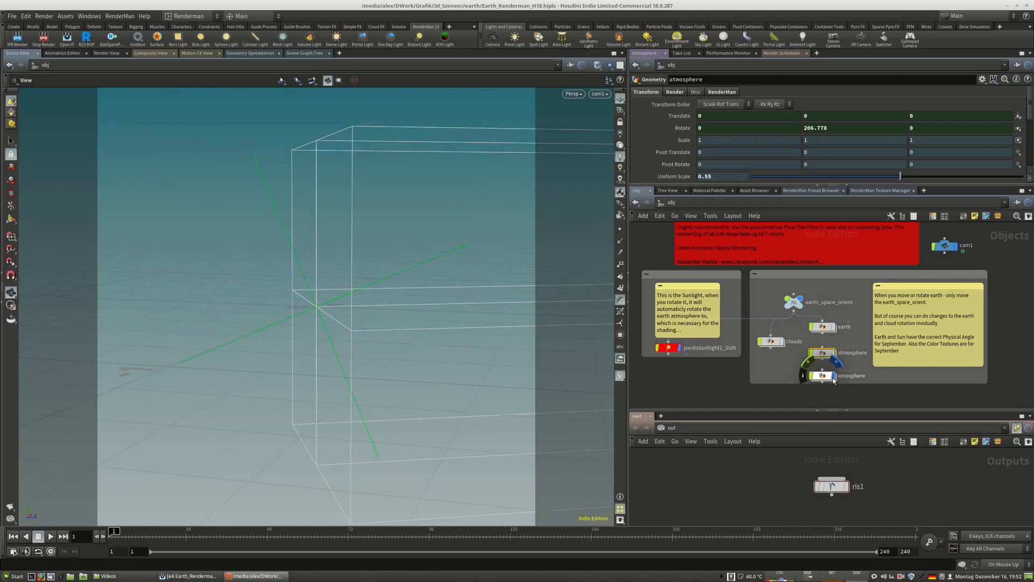
left_click(833, 375)
left_click(821, 376)
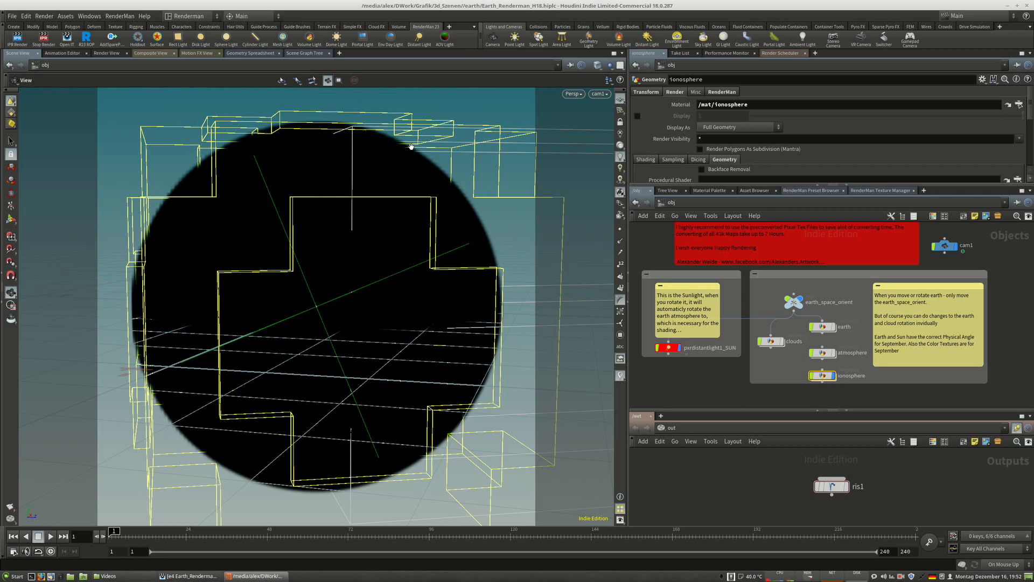
double_click(826, 379)
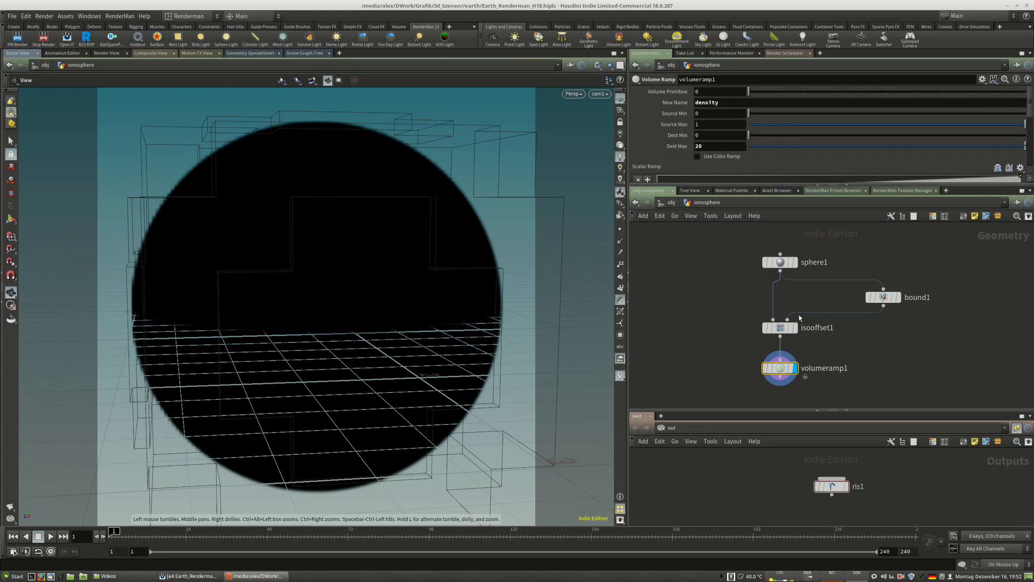
left_click(671, 203)
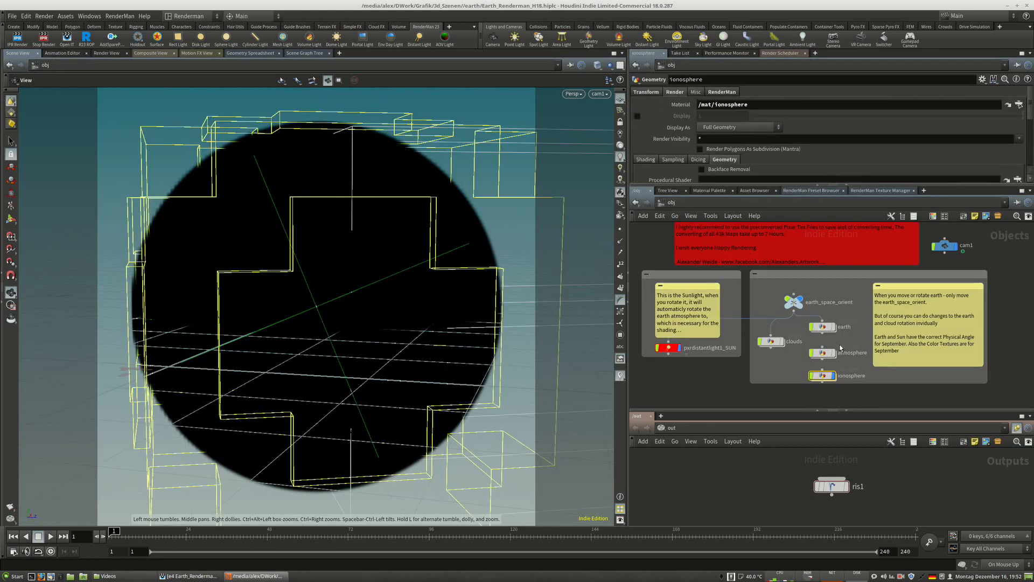
Open the shader network of the ionosphere material from the scene's materials.
left_click(707, 191)
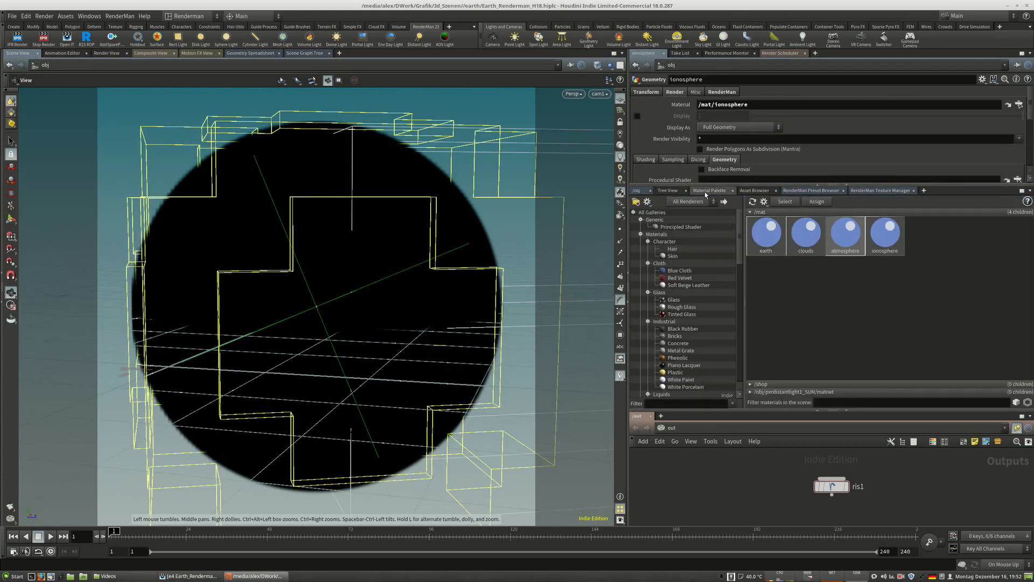
double_click(887, 237)
double_click(817, 318)
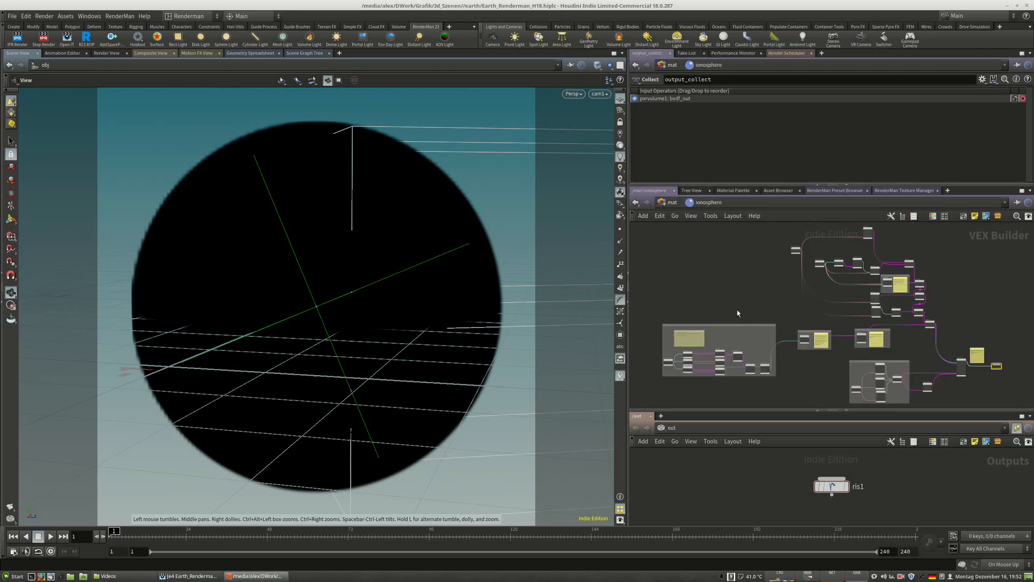
Examine the grouped nodes feeding the volume density and the color ramp points of pxrramp2.
middle_click_drag(737, 312, 715, 305)
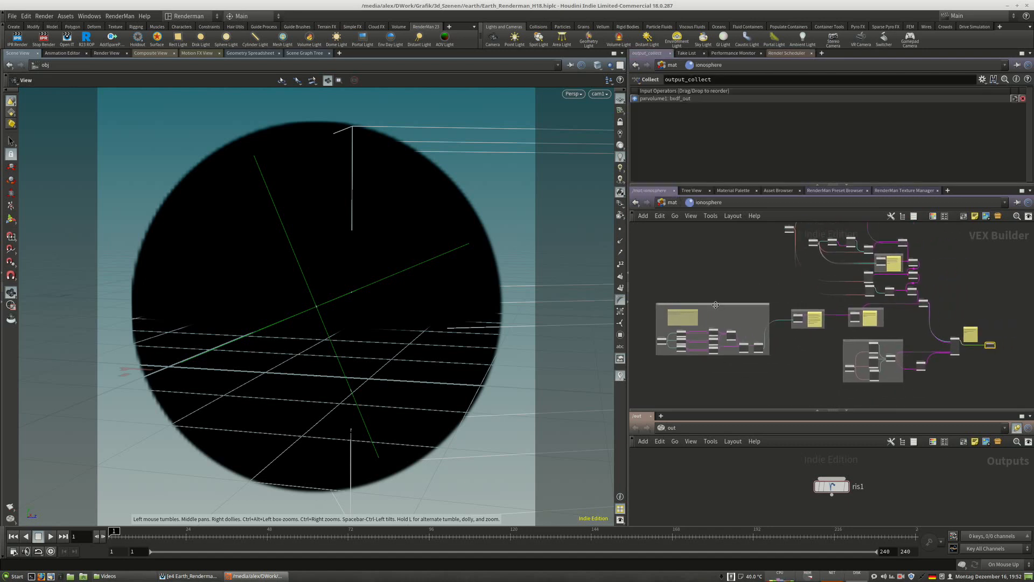
scroll(822, 319, "up", 5)
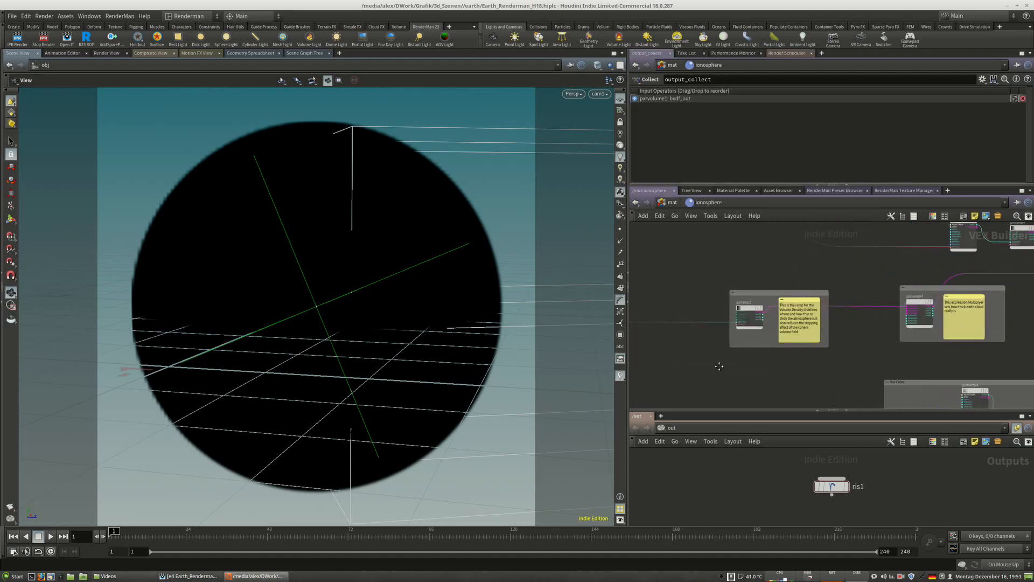
middle_click_drag(719, 366, 1026, 394)
scroll(1026, 394, "down", 1)
left_click_drag(753, 329, 752, 308)
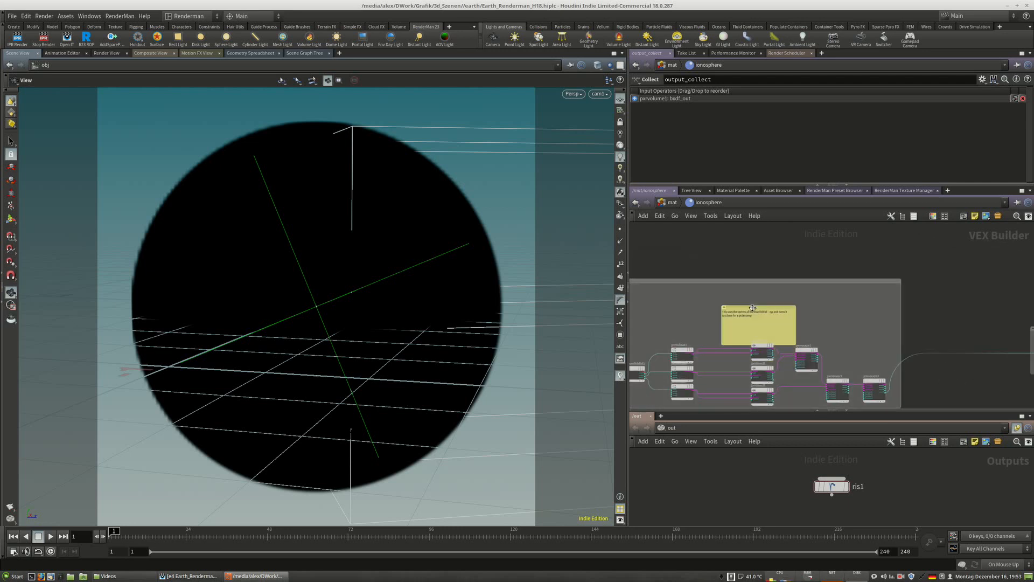
middle_click_drag(958, 288, 709, 272)
scroll(848, 349, "up", 3)
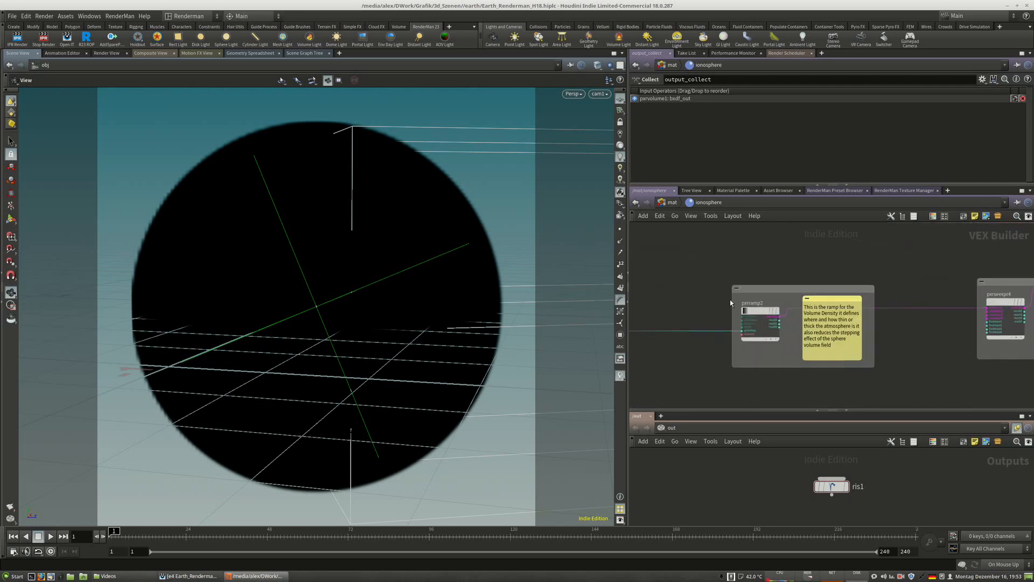
left_click(753, 311)
middle_click_drag(942, 275, 832, 274)
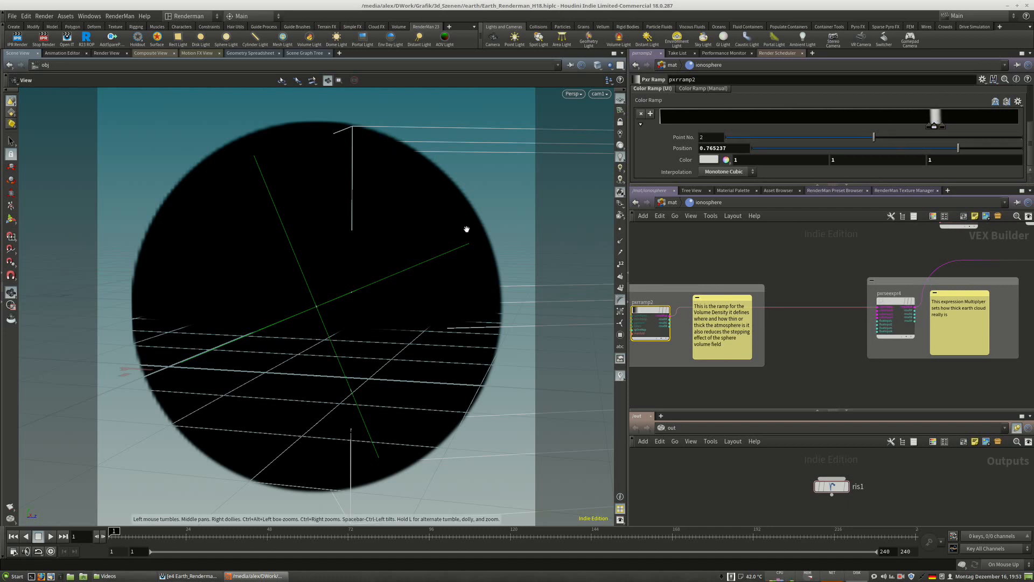
middle_click_drag(795, 261, 895, 293)
scroll(875, 283, "down", 2)
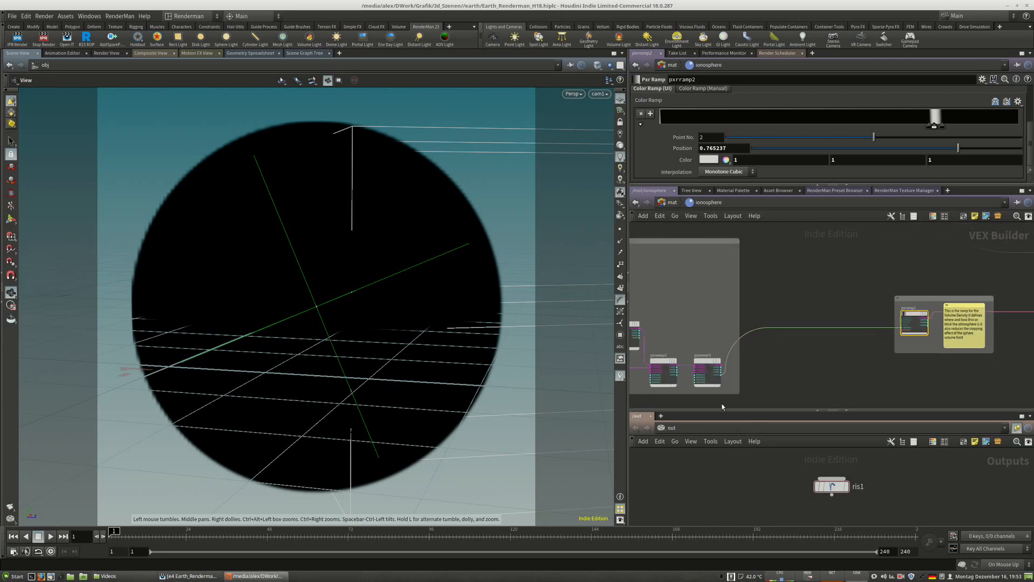
Follow the density ramp output to pxrseexpr4 and examine its thickness multiplier expression.
scroll(721, 387, "up", 4)
key("f")
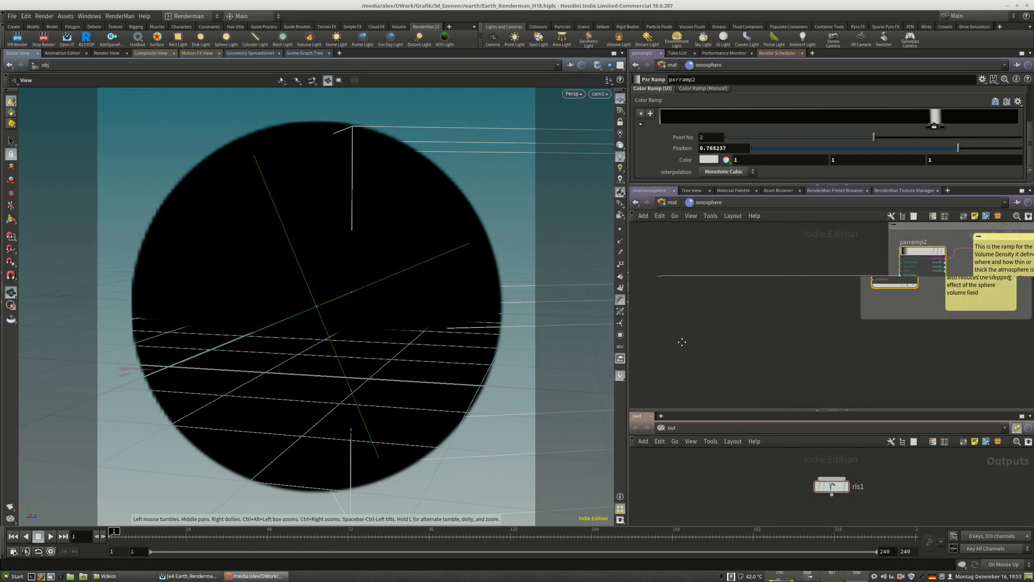
middle_click(936, 300)
middle_click_drag(875, 325, 695, 339)
scroll(747, 310, "up", 2)
scroll(747, 311, "up", 1)
left_click(748, 310)
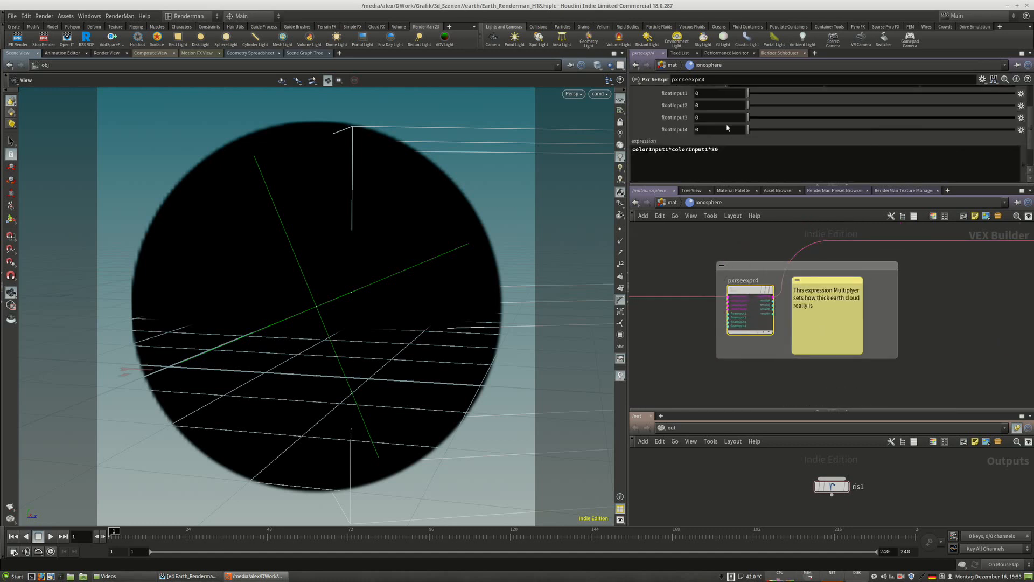
type("0")
key("Return")
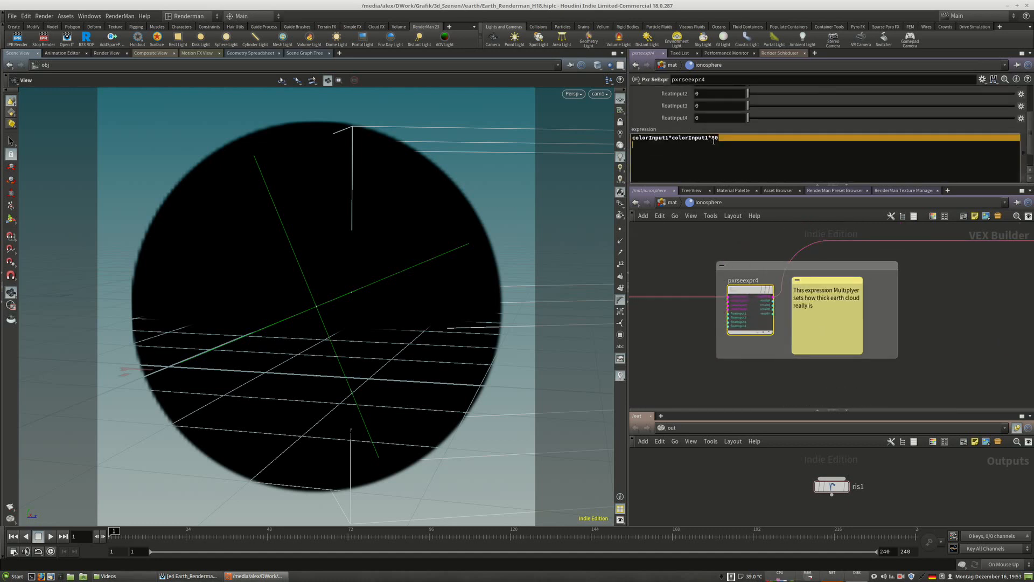
Examine the scale and coordinate system settings of the pxrmanifold3d3 node at the start of the upper network.
scroll(677, 356, "down", 5)
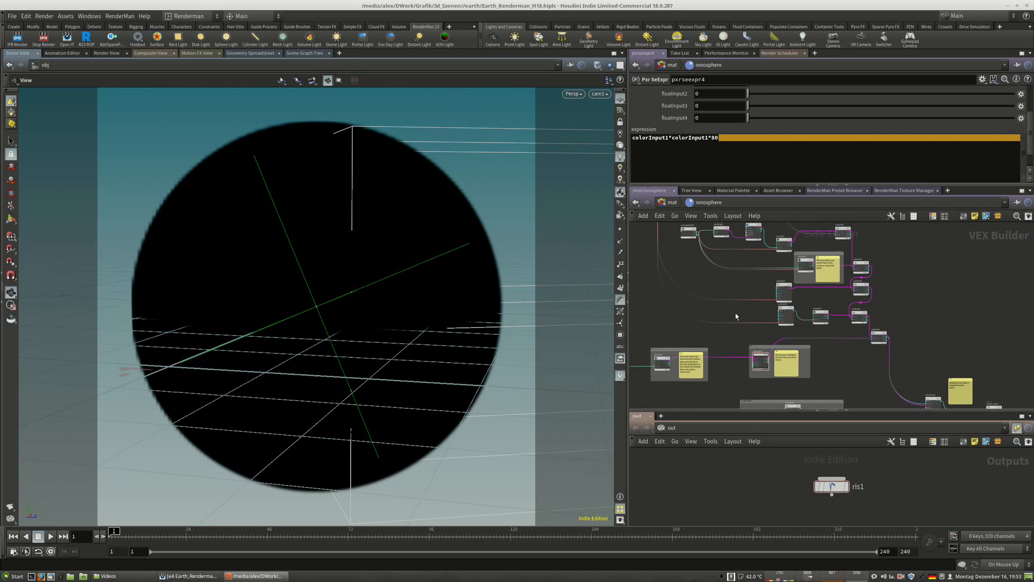
middle_click_drag(738, 243, 733, 309)
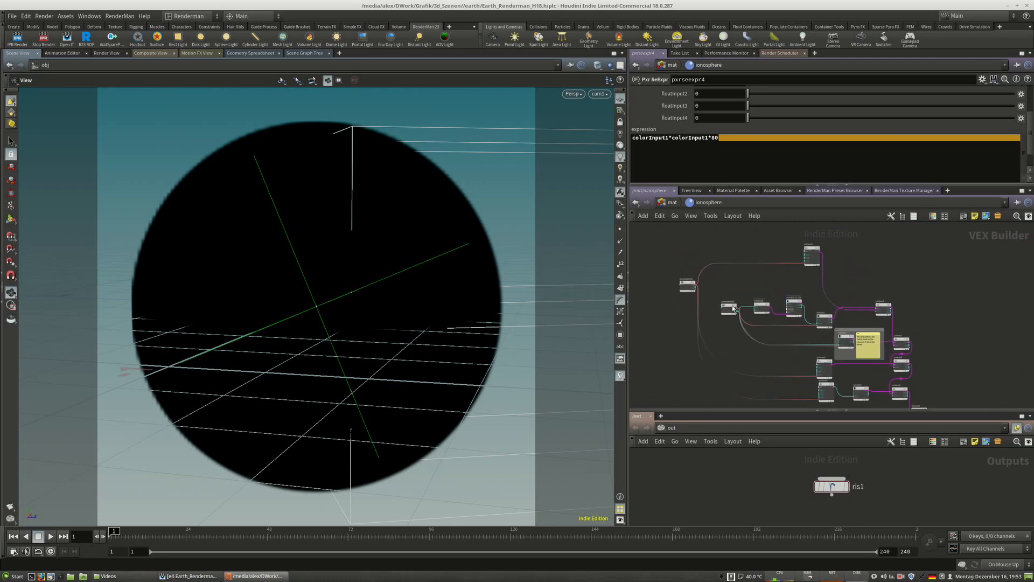
scroll(700, 281, "up", 3)
left_click(699, 281)
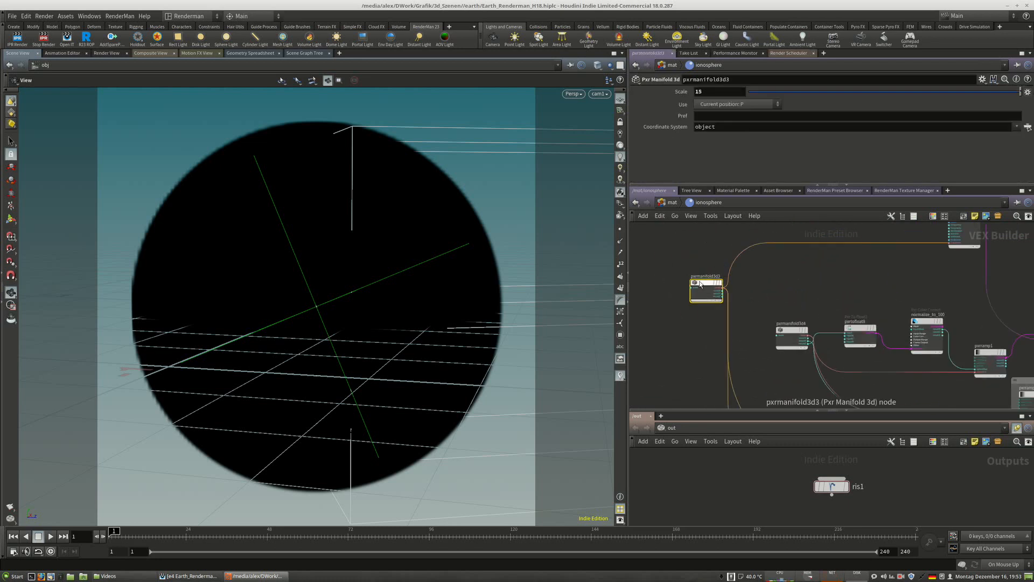
middle_click_drag(792, 311, 806, 292)
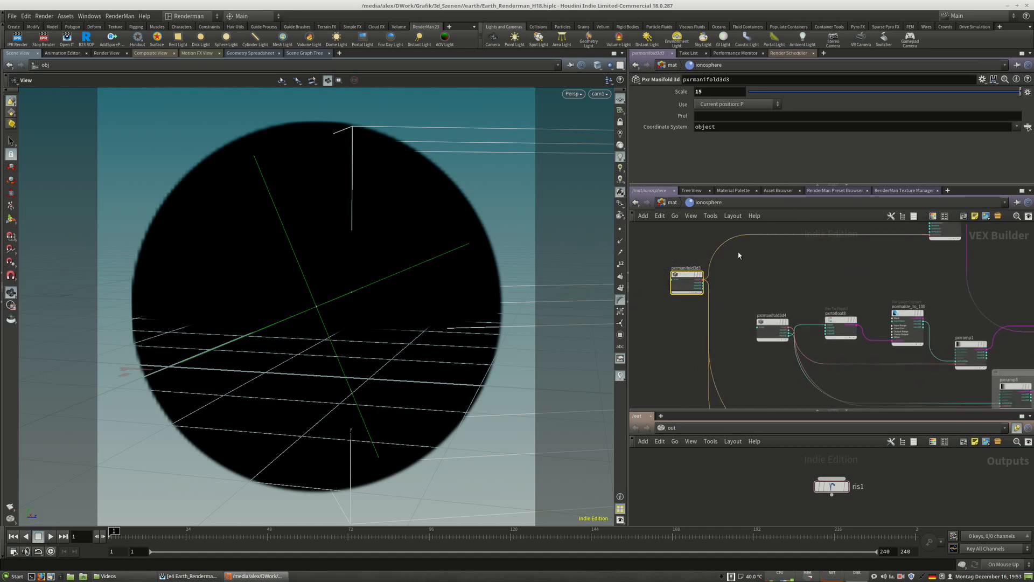
Follow the float and ramp chain past the Y-axis mask ramp to pxrblend7, checking its blend settings and the fractal nodes below.
middle_click_drag(794, 337, 723, 350)
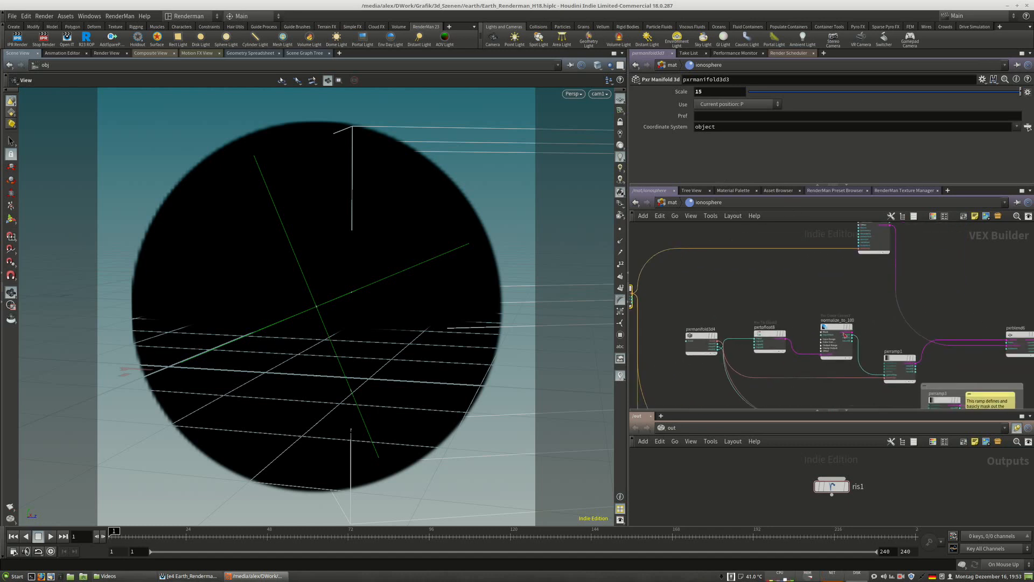
middle_click_drag(845, 335, 746, 320)
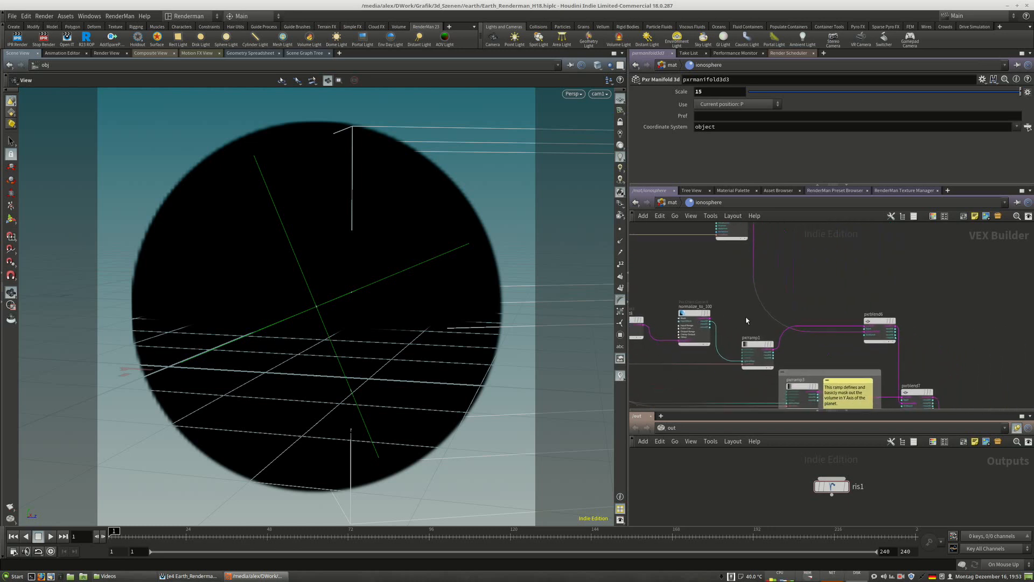
middle_click_drag(865, 335, 802, 263)
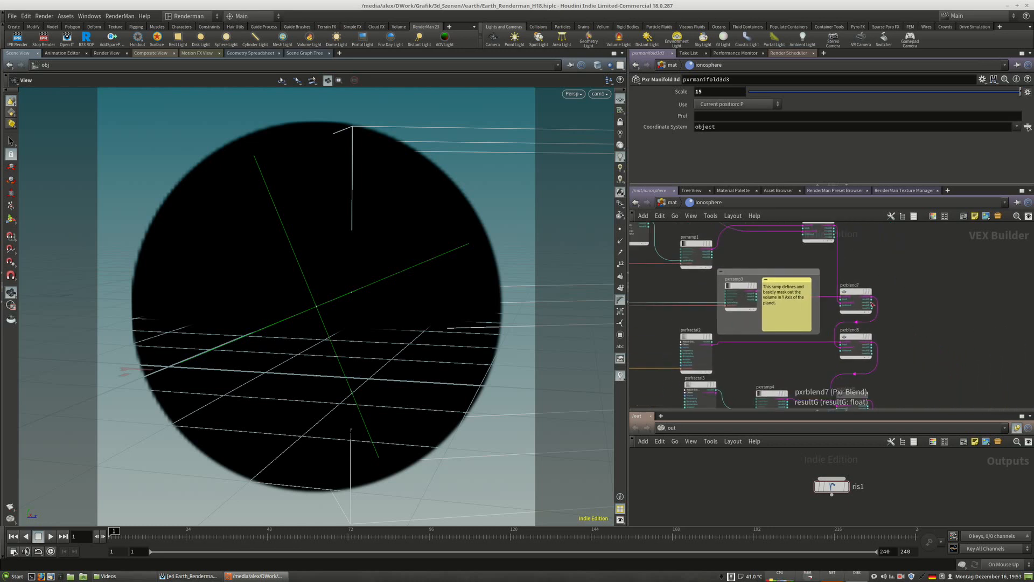
left_click(854, 295)
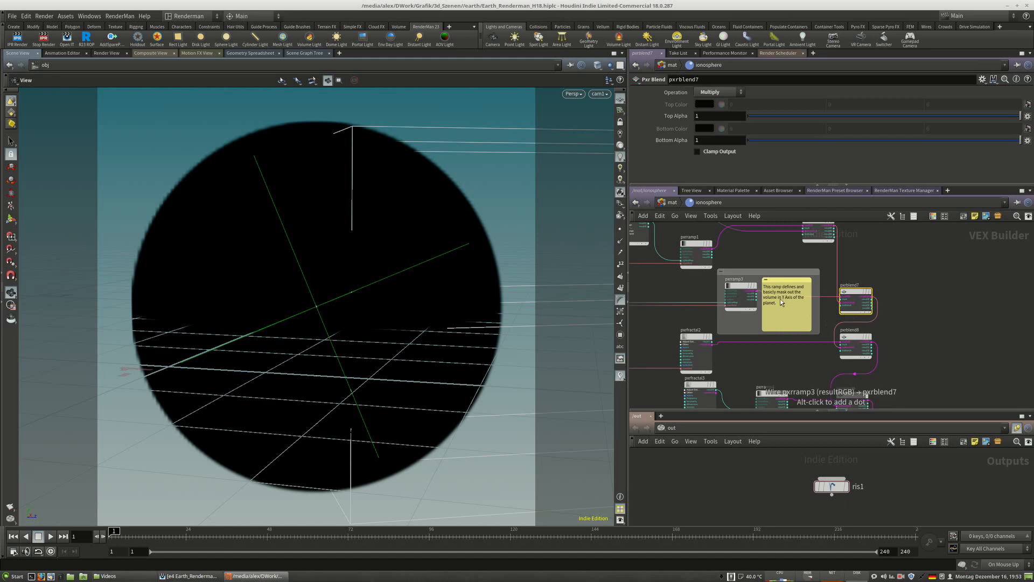
middle_click_drag(684, 340, 738, 299)
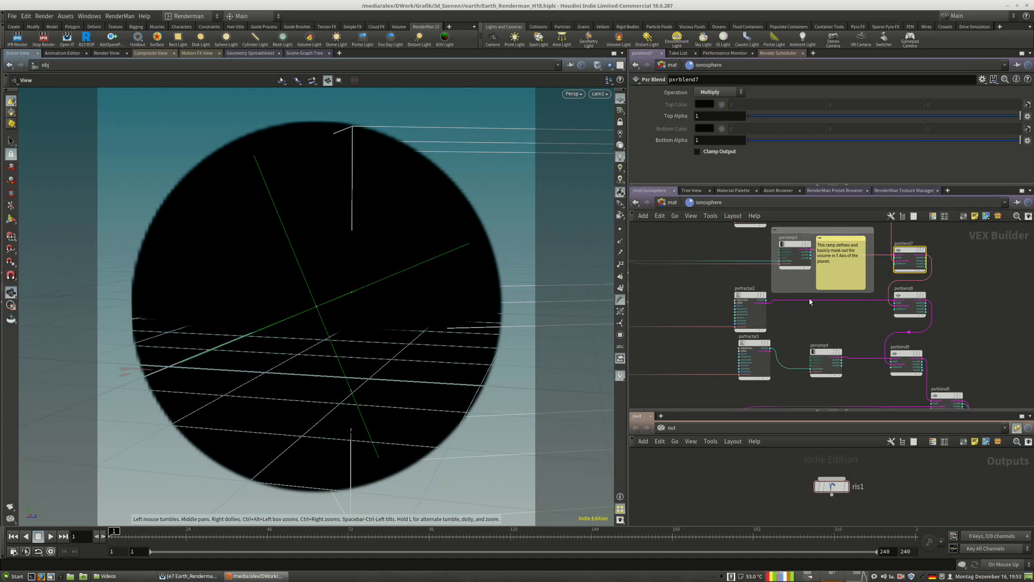
Switch to the RenderMan image window, place the crosshair over the upper part of the globe and hide the pixel readout.
left_click(198, 578)
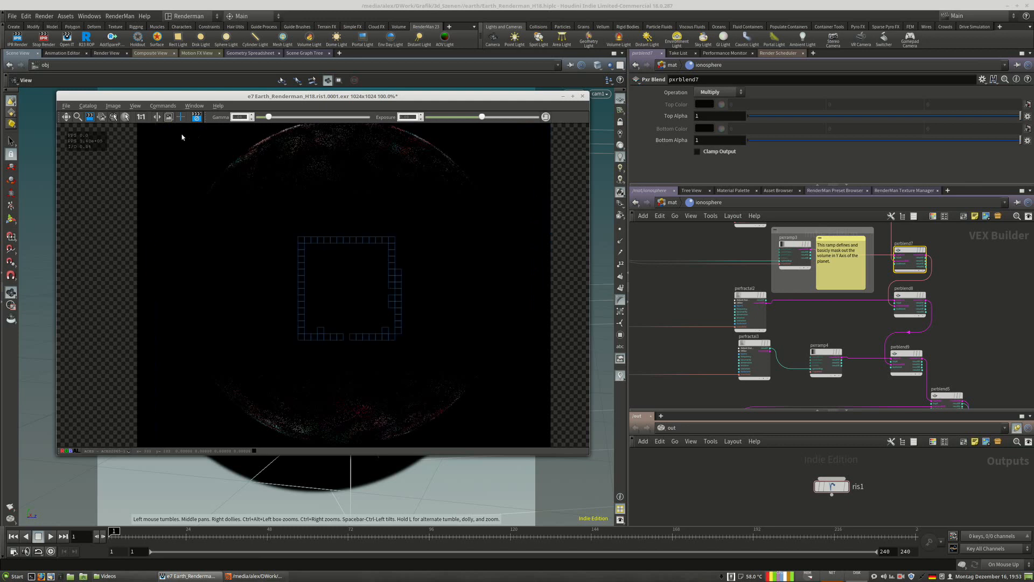
left_click(371, 213)
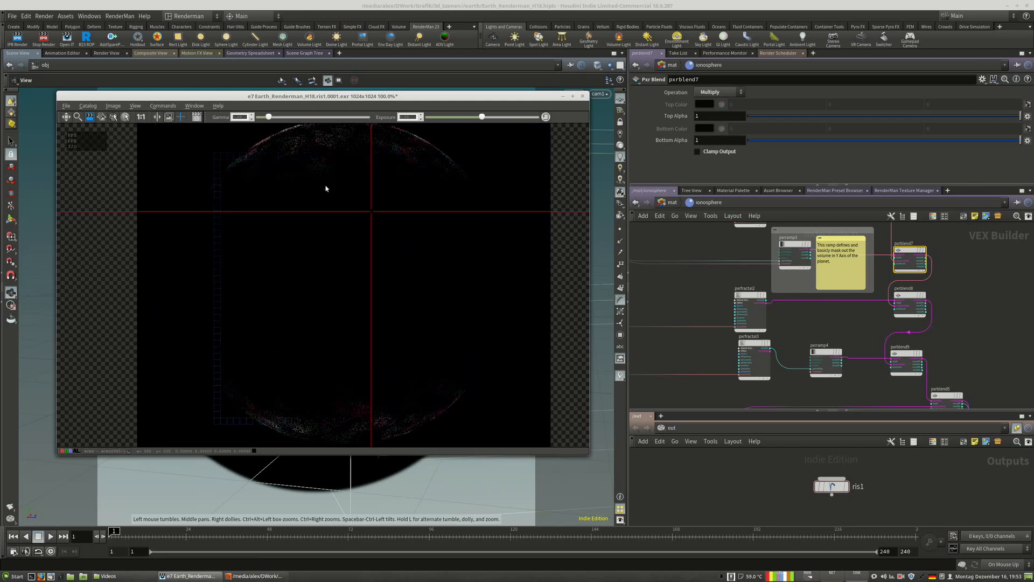
left_click(111, 106)
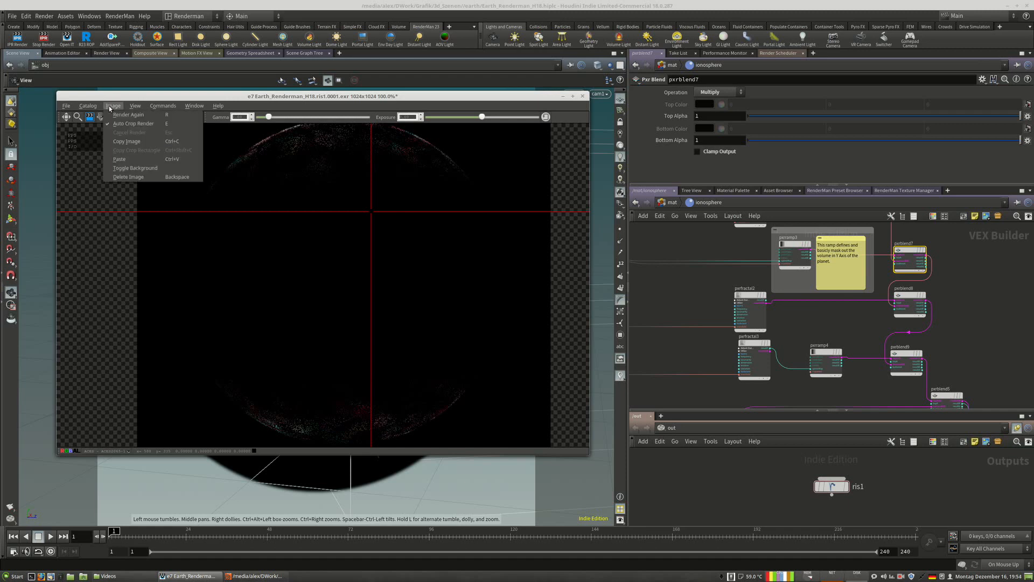
mouse_move(155, 108)
mouse_move(188, 107)
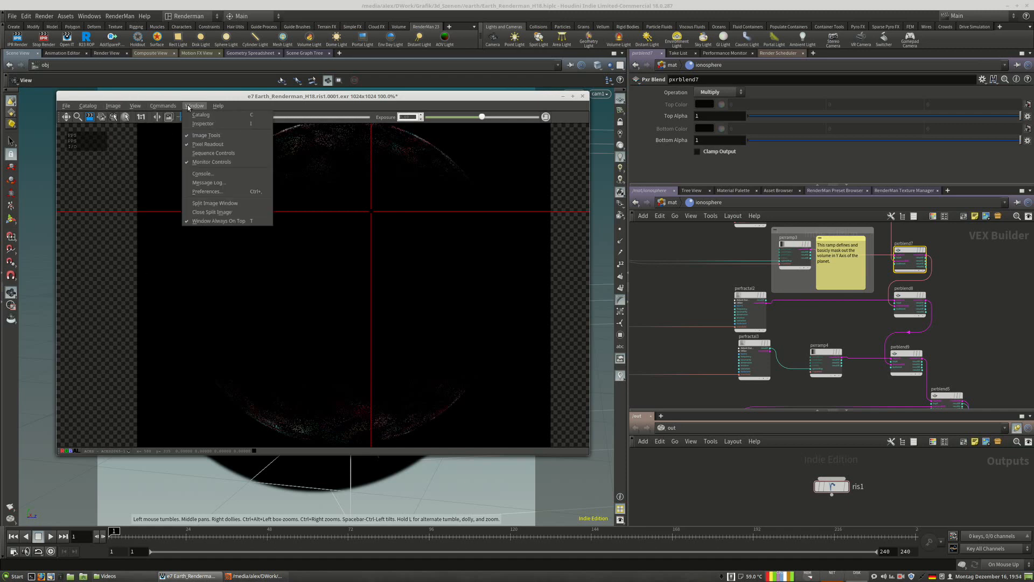
left_click(208, 143)
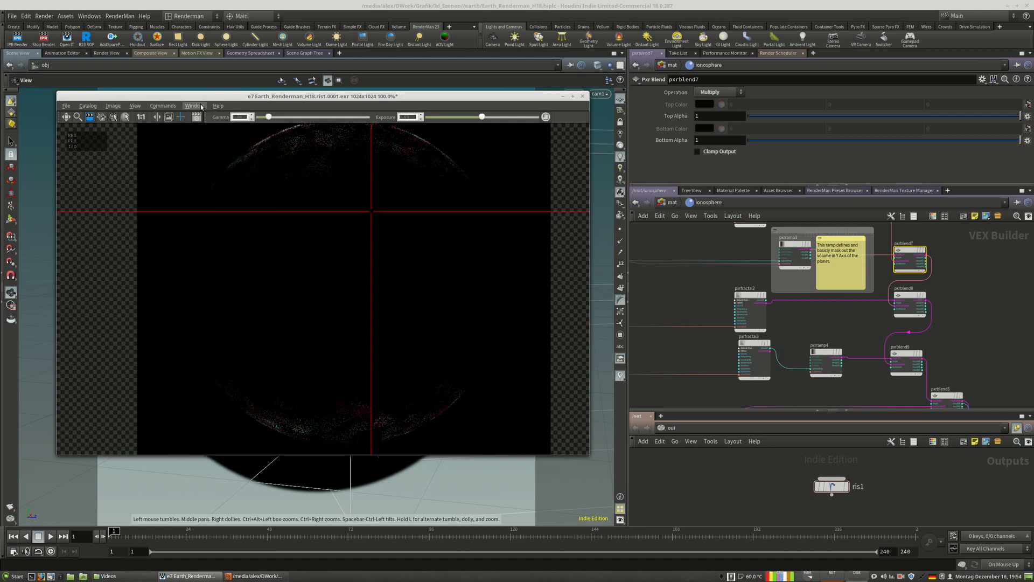
Draw a crop rectangle on the rendered image and move it over the globe's upper-left edge.
left_click(194, 106)
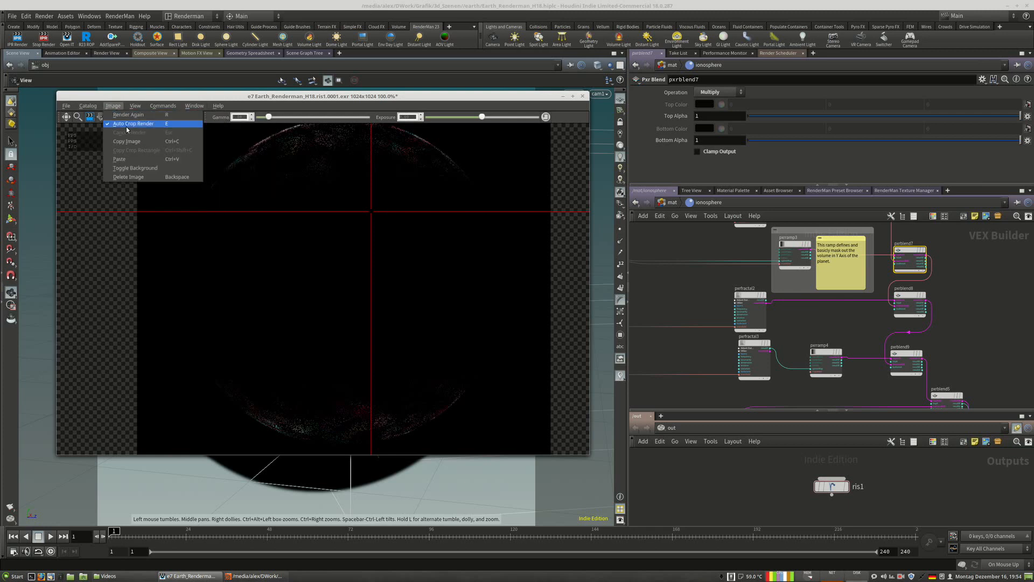
left_click(116, 107)
left_click_drag(388, 252, 386, 252)
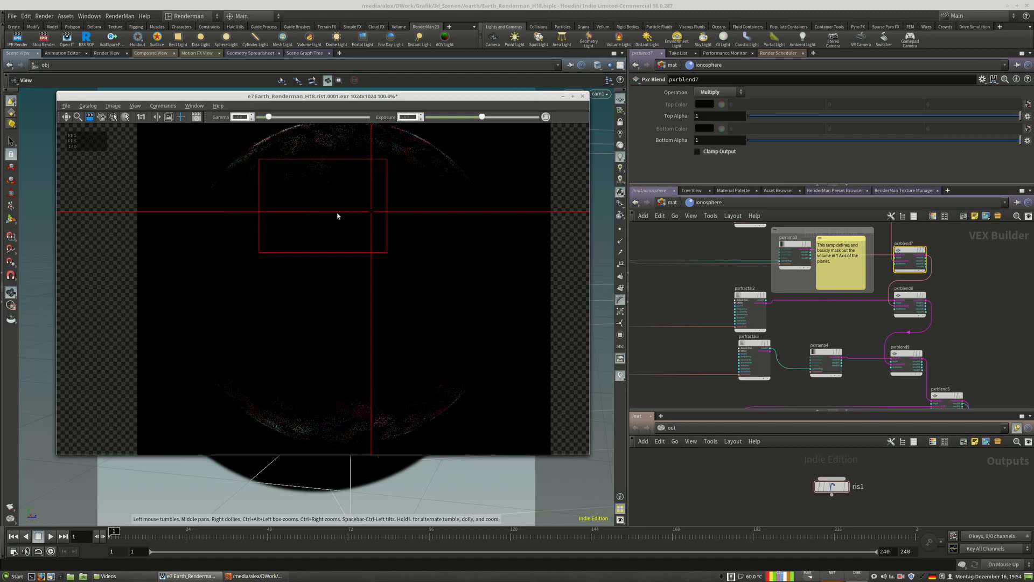
left_click_drag(328, 233, 310, 203)
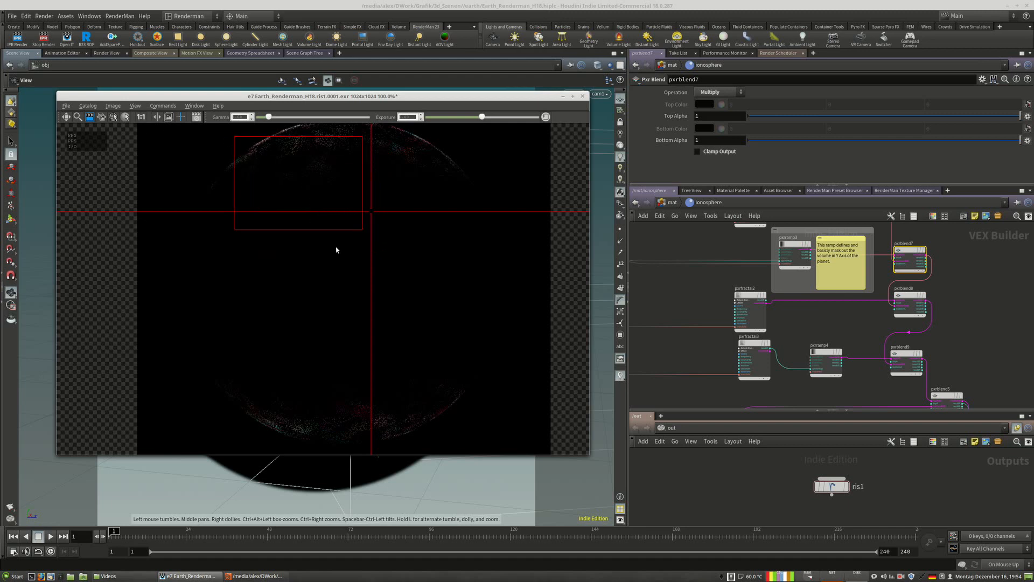
left_click_drag(302, 174, 313, 171)
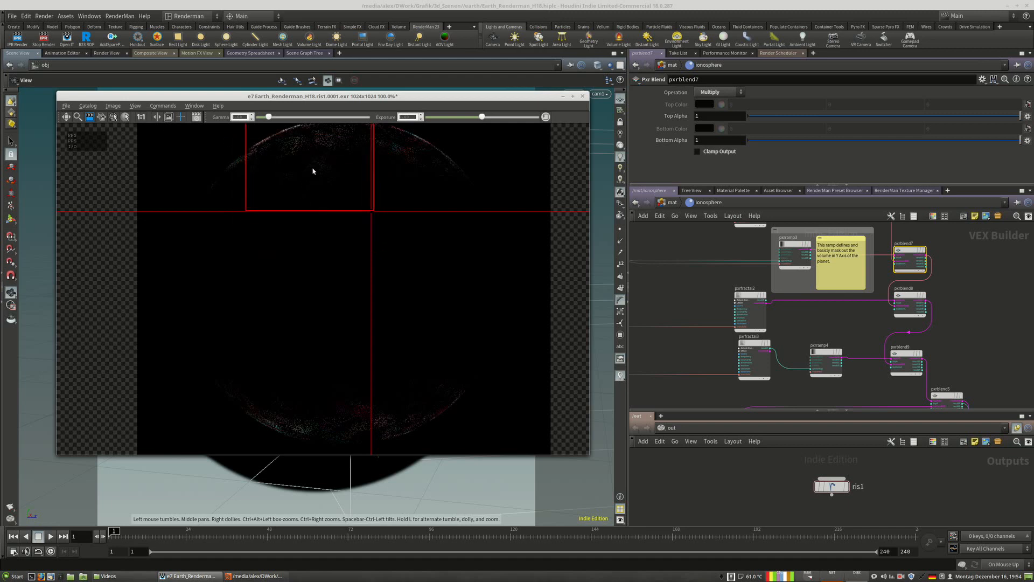
scroll(320, 235, "down", 2)
scroll(332, 177, "up", 2)
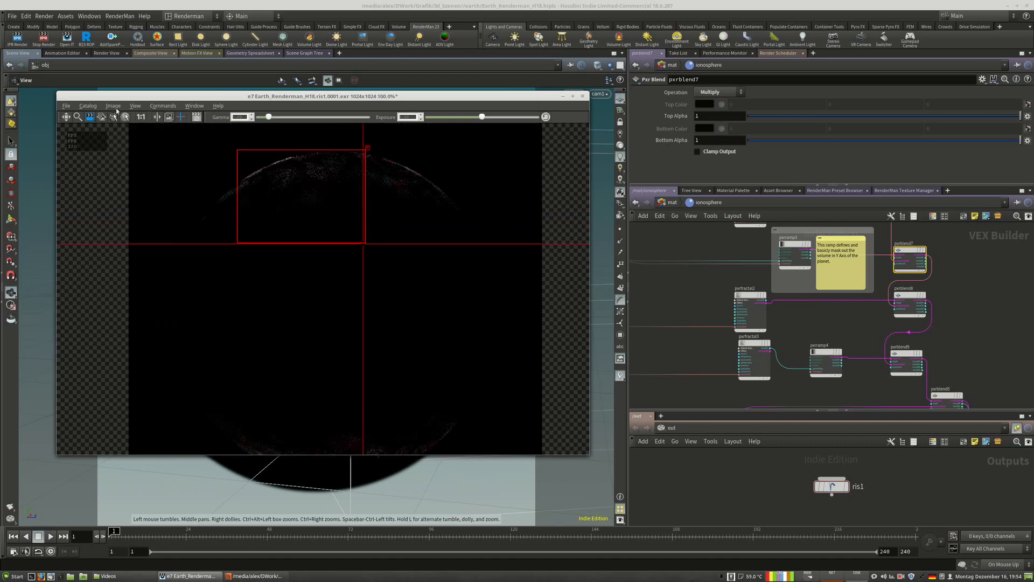
left_click(163, 106)
mouse_move(92, 107)
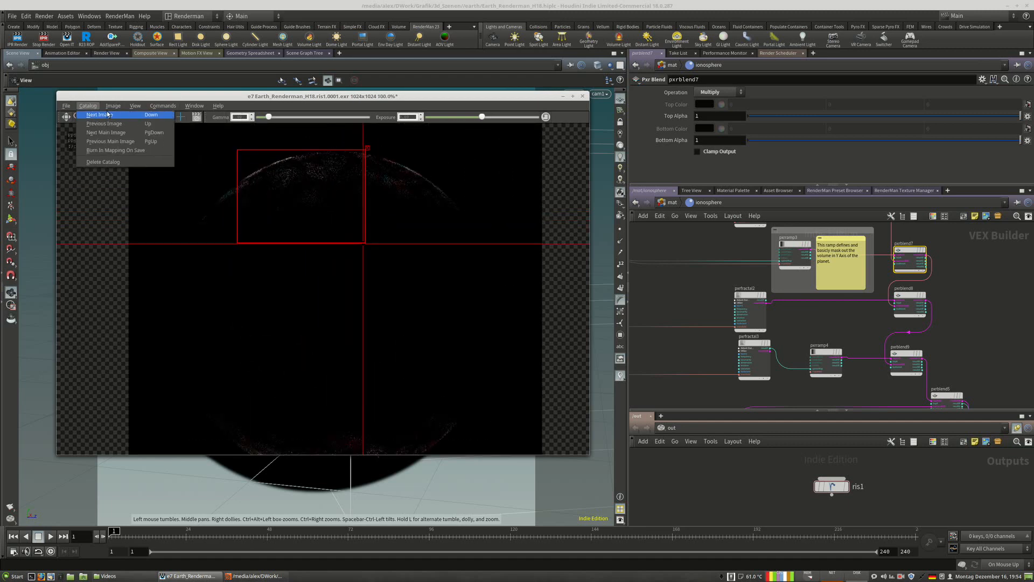
Show the image catalog, stop the running render and close the image window without saving the session.
left_click(200, 116)
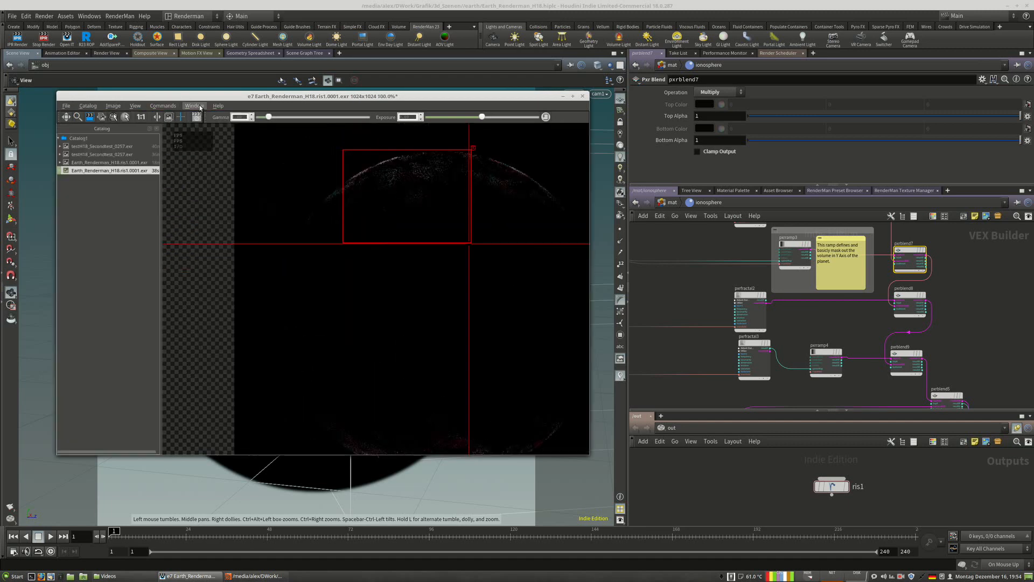
left_click(100, 170)
left_click(42, 42)
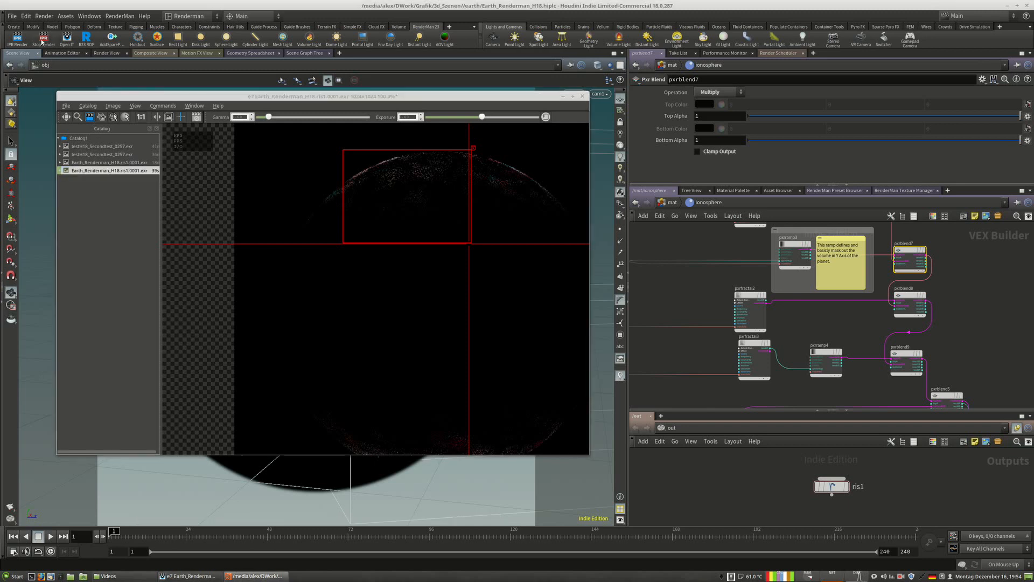
left_click(580, 97)
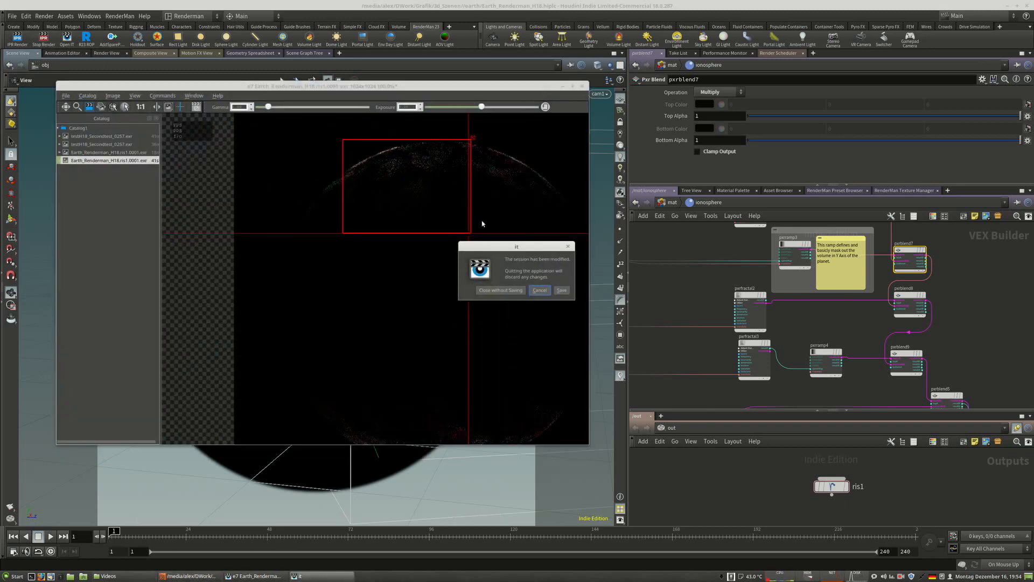
left_click(514, 291)
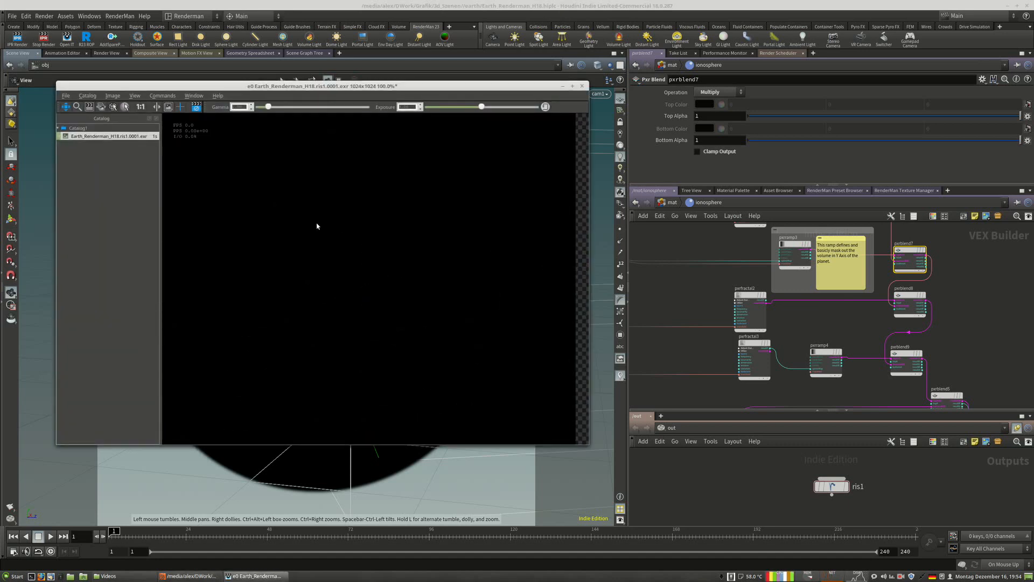
Limit the restarted ionosphere render to a crop region over the globe's upper-left edge.
scroll(289, 231, "down", 1)
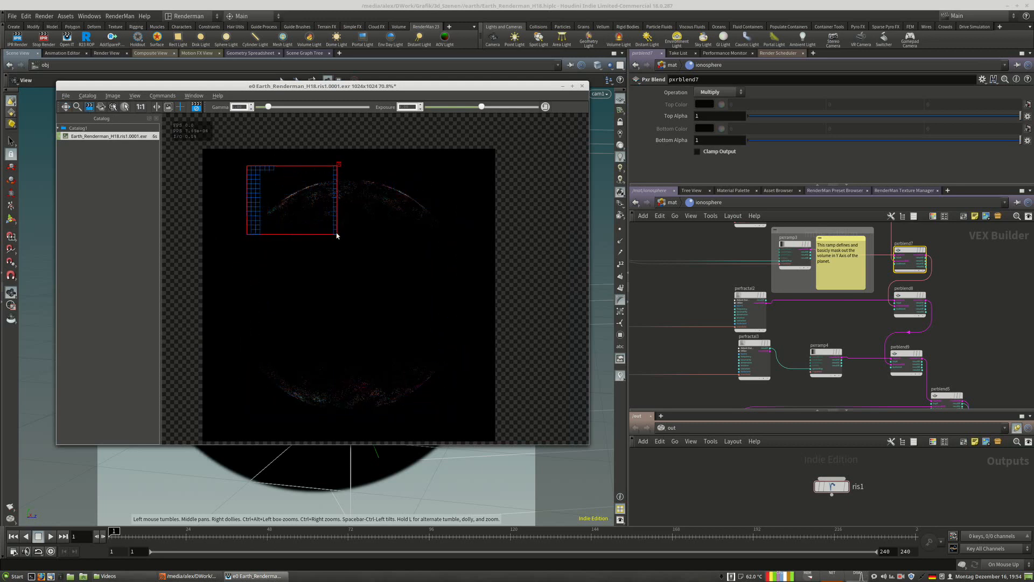
scroll(307, 205, "up", 5)
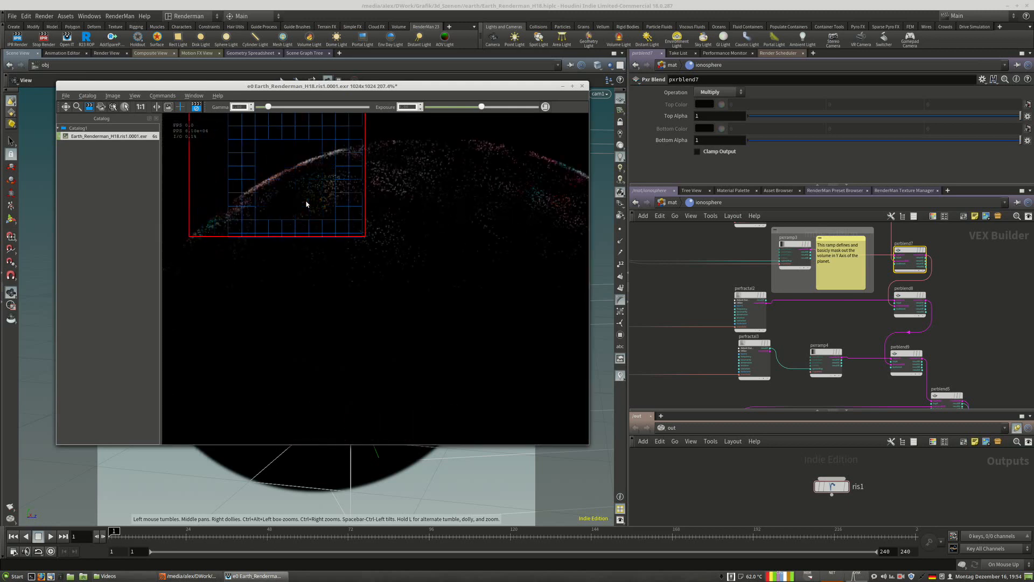
Examine the Gas Color group in the ionosphere network, including its manifold and three fractal nodes.
scroll(963, 298, "down", 5)
middle_click_drag(941, 365, 888, 294)
scroll(859, 321, "up", 5)
middle_click_drag(706, 276, 652, 240)
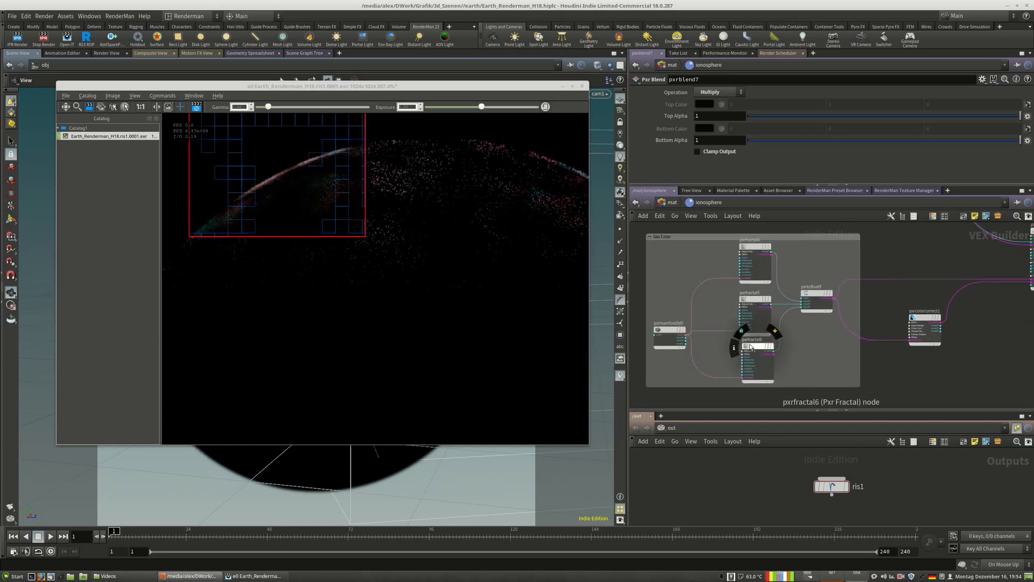
Move the crop region back and forth along the globe's upper edge to refine the ionosphere there.
left_click(302, 218)
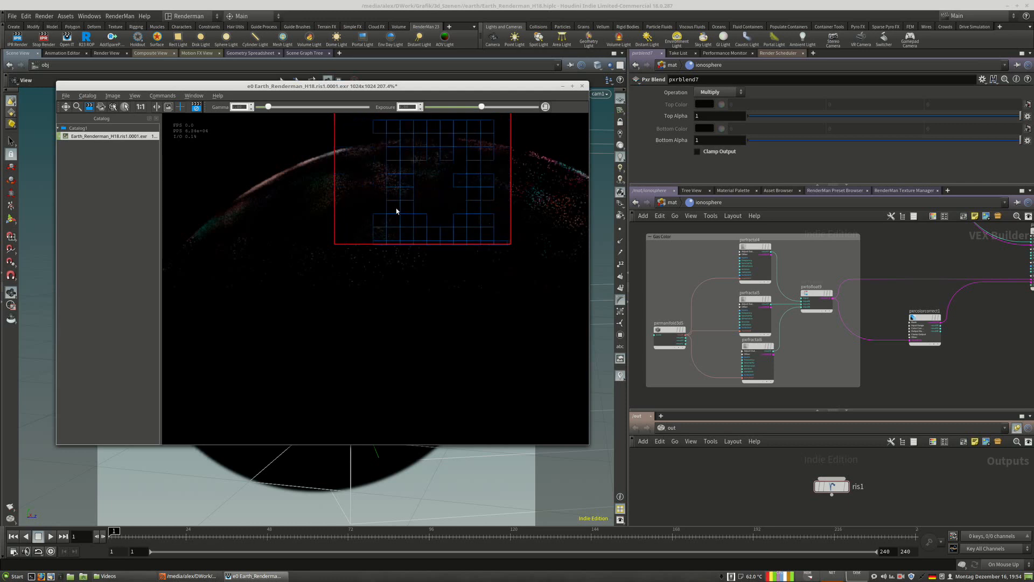
scroll(339, 200, "down", 3)
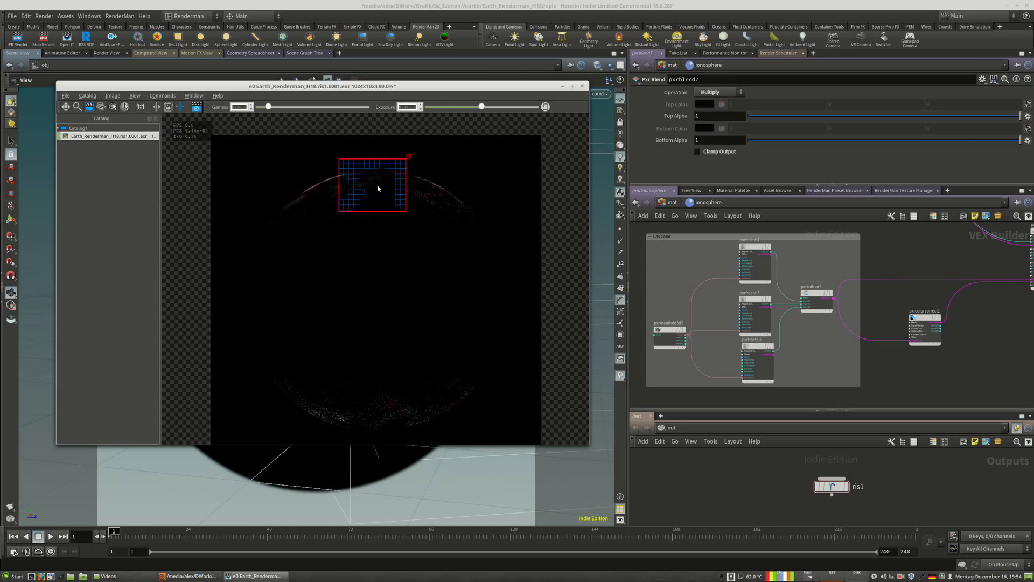
left_click(263, 206)
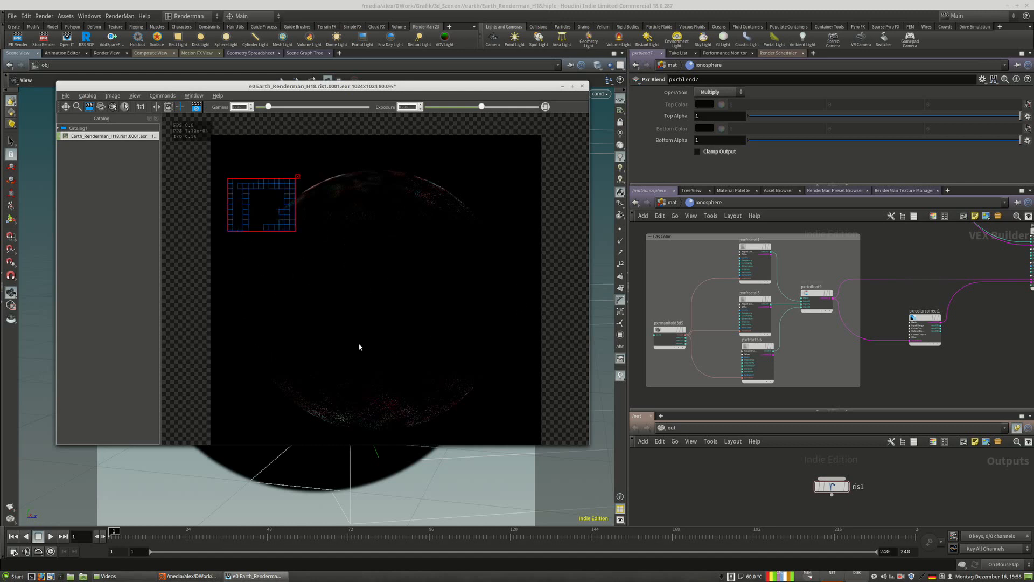
left_click_drag(256, 200, 430, 198)
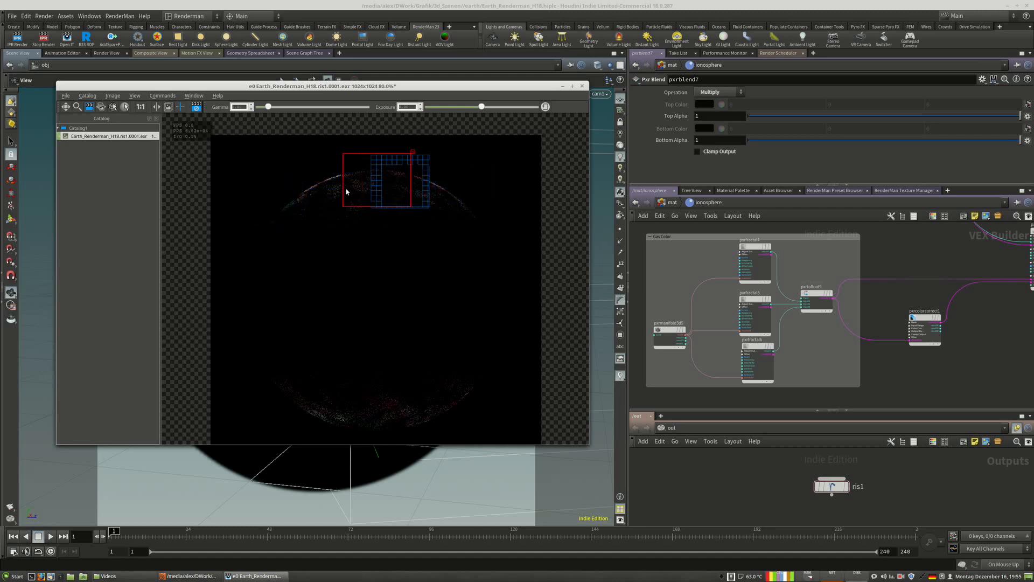
scroll(326, 187, "up", 4)
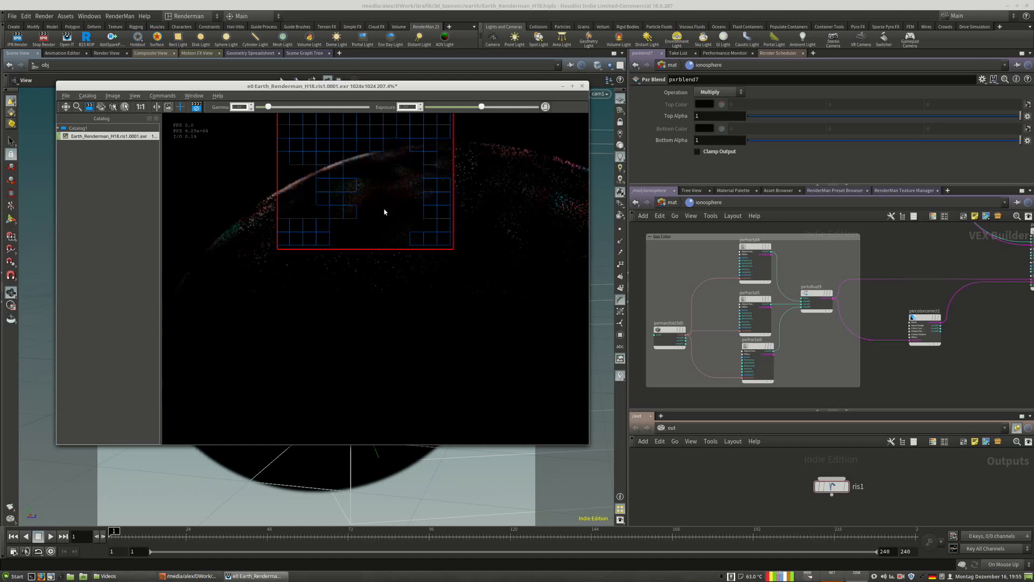
scroll(301, 222, "down", 4)
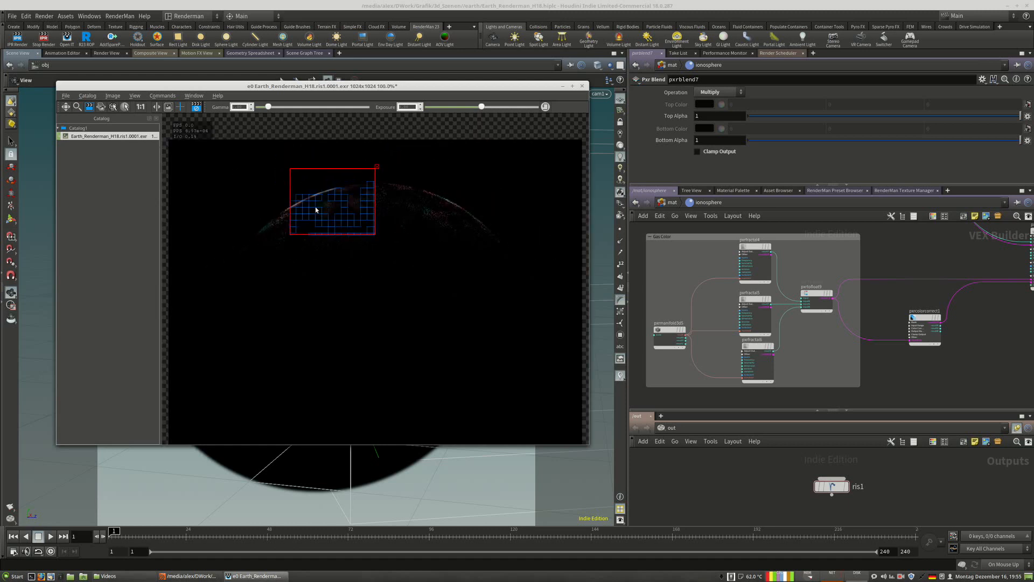
left_click_drag(328, 211, 296, 235)
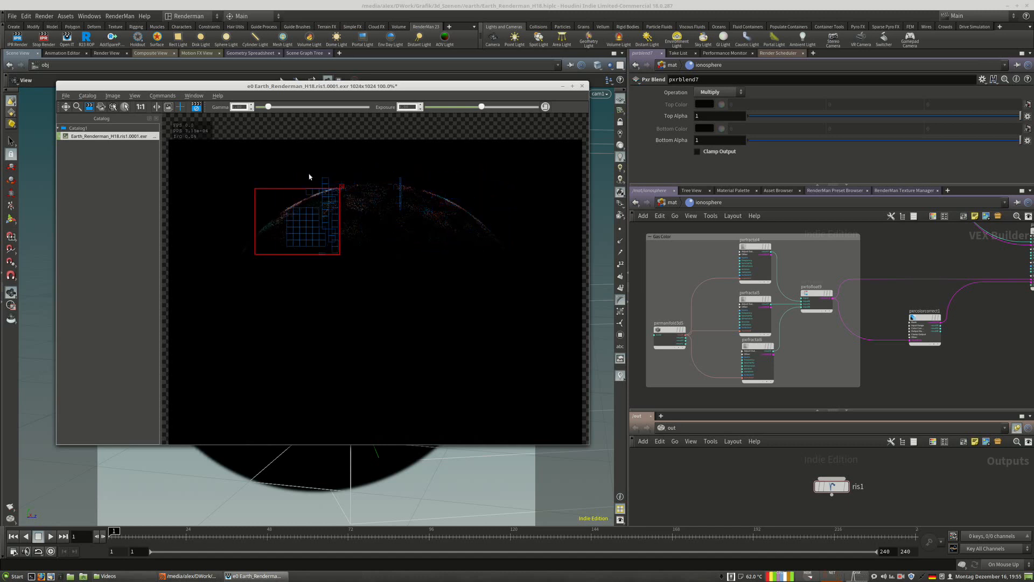
Move the crop region down to the globe's lower-left edge and across to the lower-right edge.
scroll(310, 177, "down", 4)
left_click_drag(297, 191, 293, 334)
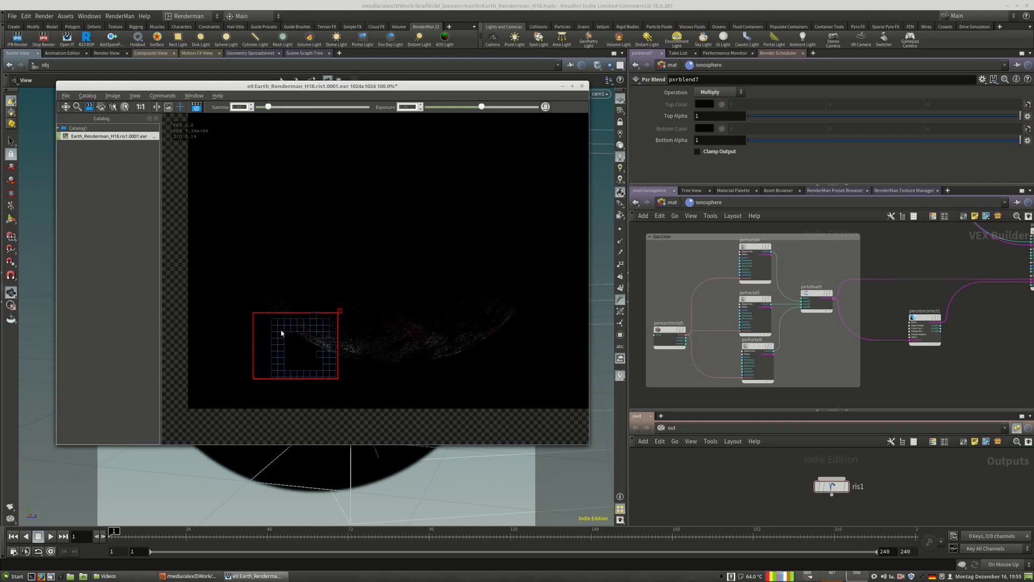
scroll(280, 339, "up", 3)
middle_click_drag(261, 339, 321, 333)
scroll(263, 319, "down", 2)
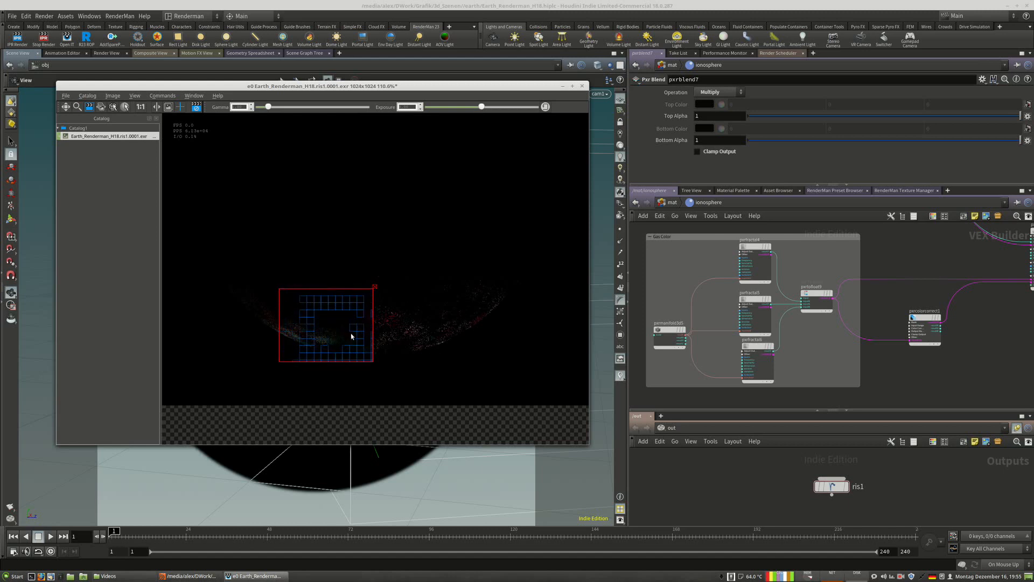
left_click_drag(298, 338, 280, 332)
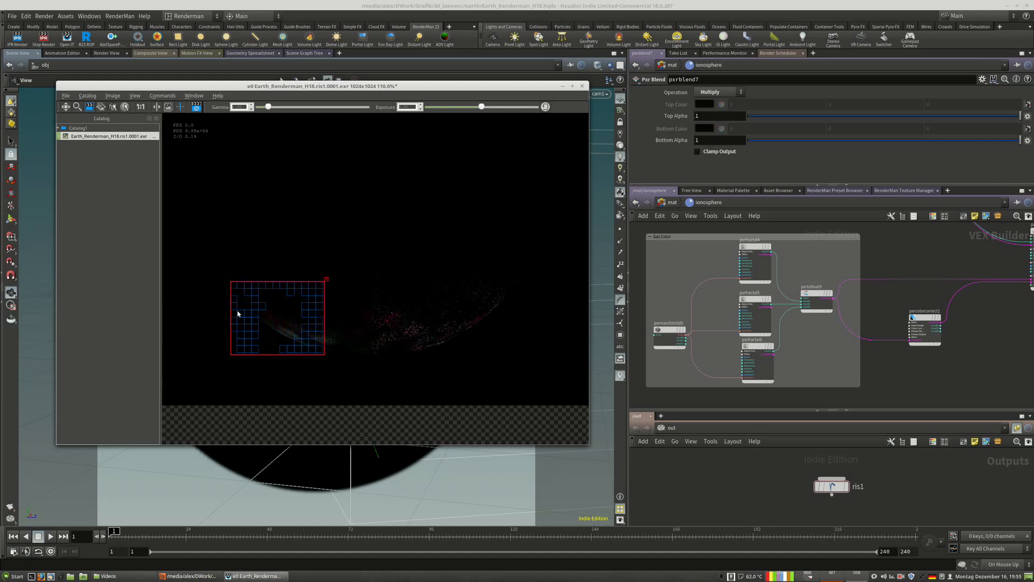
left_click_drag(238, 313, 452, 305)
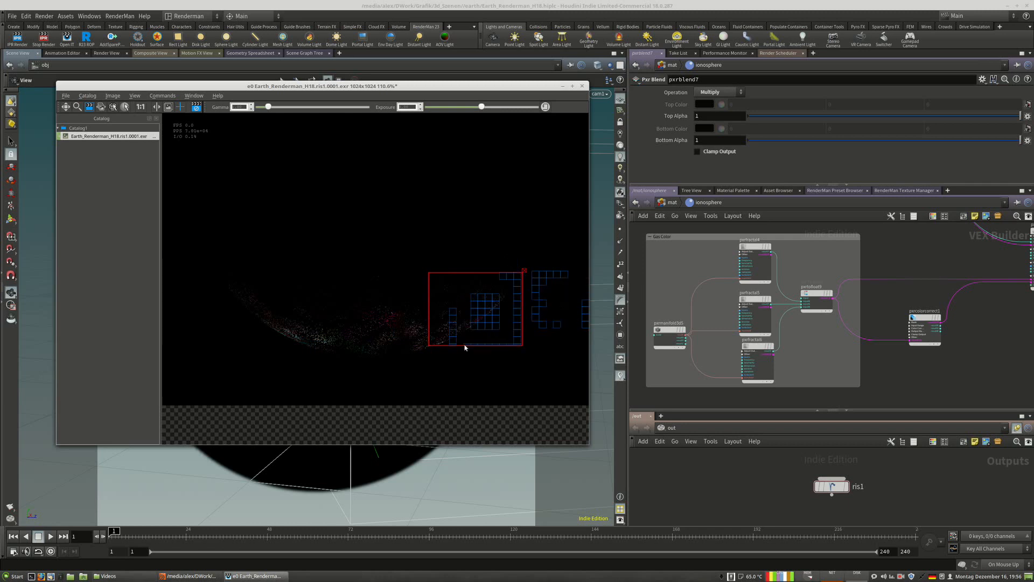
Examine the ionosphere render of the whole globe at several magnifications.
scroll(465, 353, "down", 3)
scroll(491, 224, "up", 2)
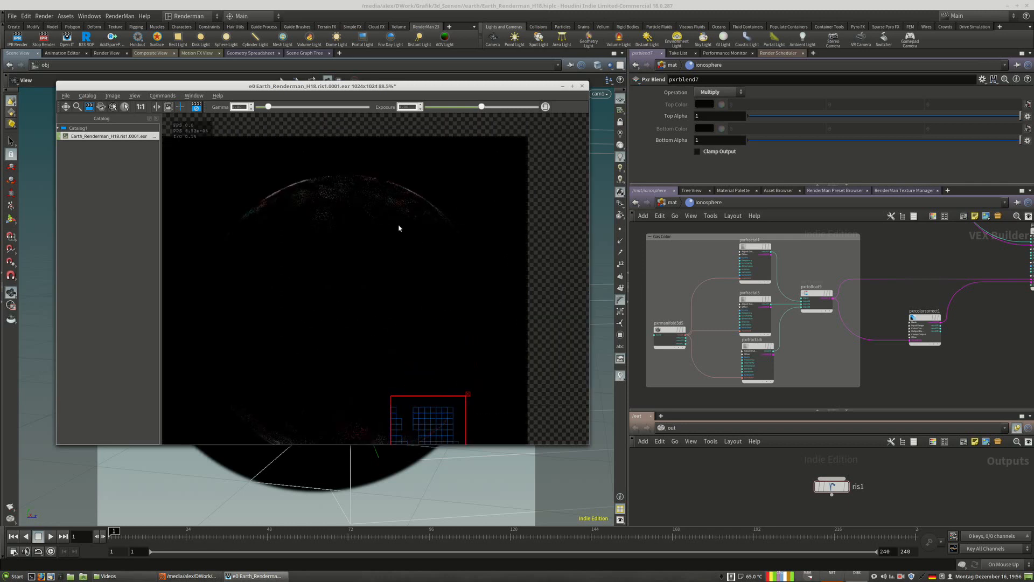
scroll(430, 325, "down", 2)
scroll(416, 361, "up", 2)
scroll(387, 253, "down", 2)
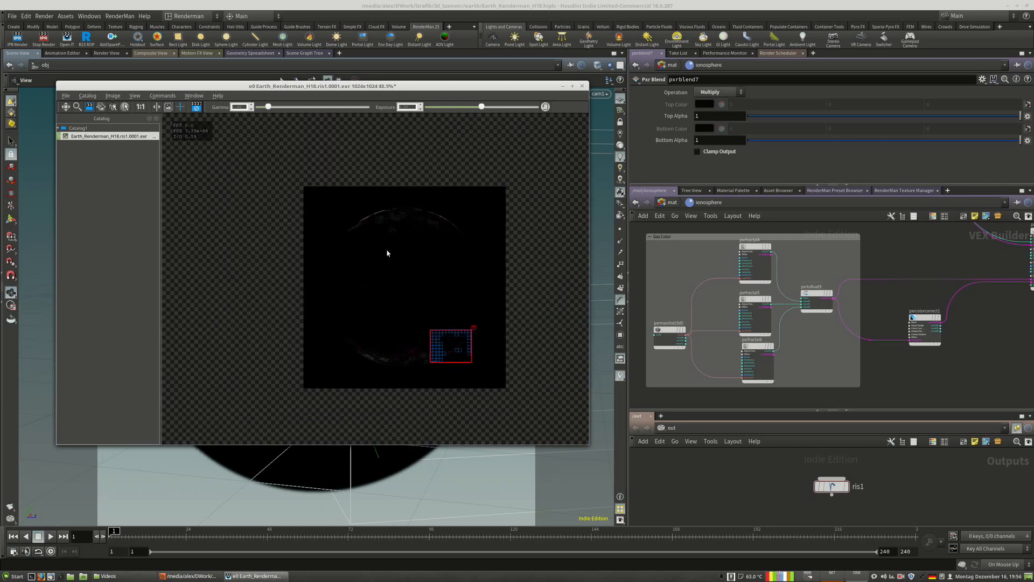
scroll(364, 252, "up", 2)
scroll(358, 264, "down", 1)
scroll(358, 261, "up", 2)
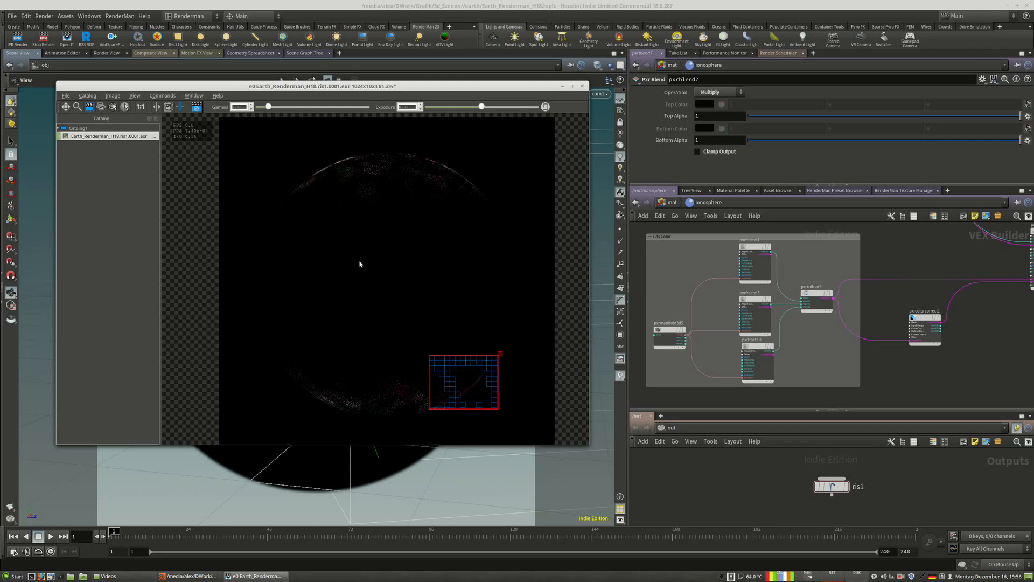
Leave the ionosphere material and go to the obj network containing the earth, clouds, atmosphere and ionosphere objects.
left_click(649, 204)
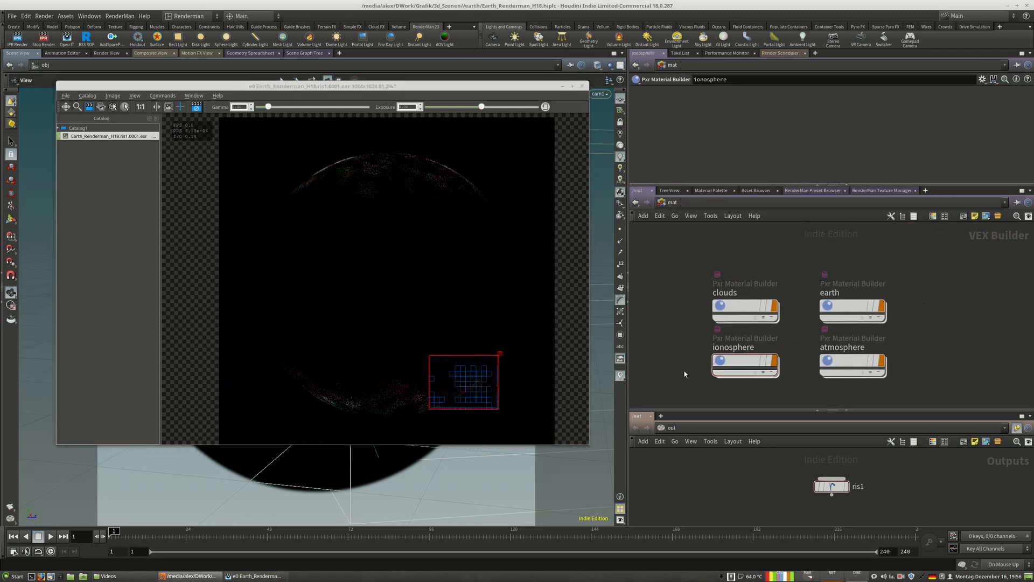
left_click(672, 202)
left_click(700, 259)
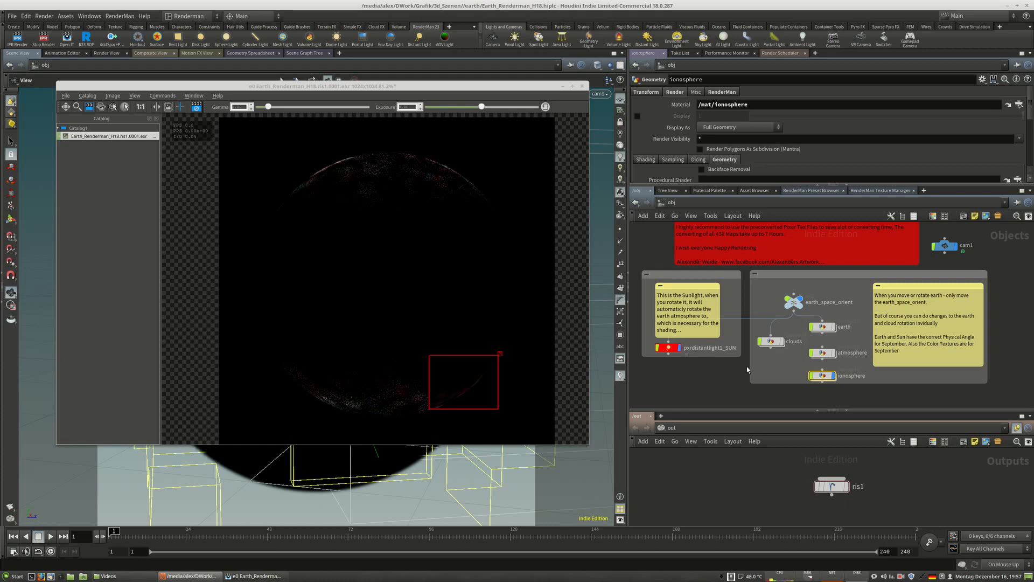
Move the crop region along the globe's lower-left edge, and set a wide crop region covering the entire upper arc.
left_click_drag(461, 397, 358, 409)
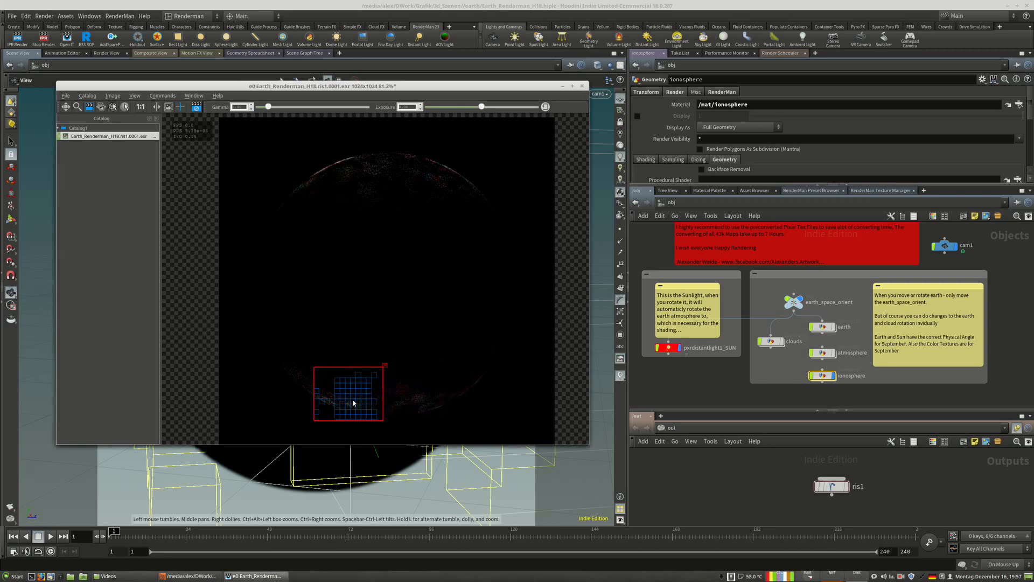
left_click_drag(358, 410, 312, 387)
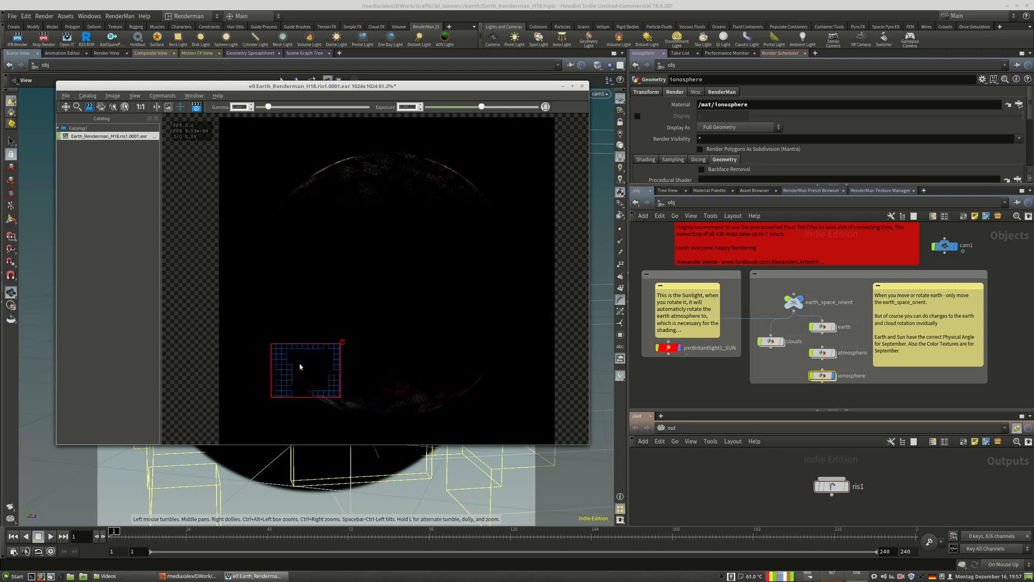
left_click_drag(311, 381, 498, 209)
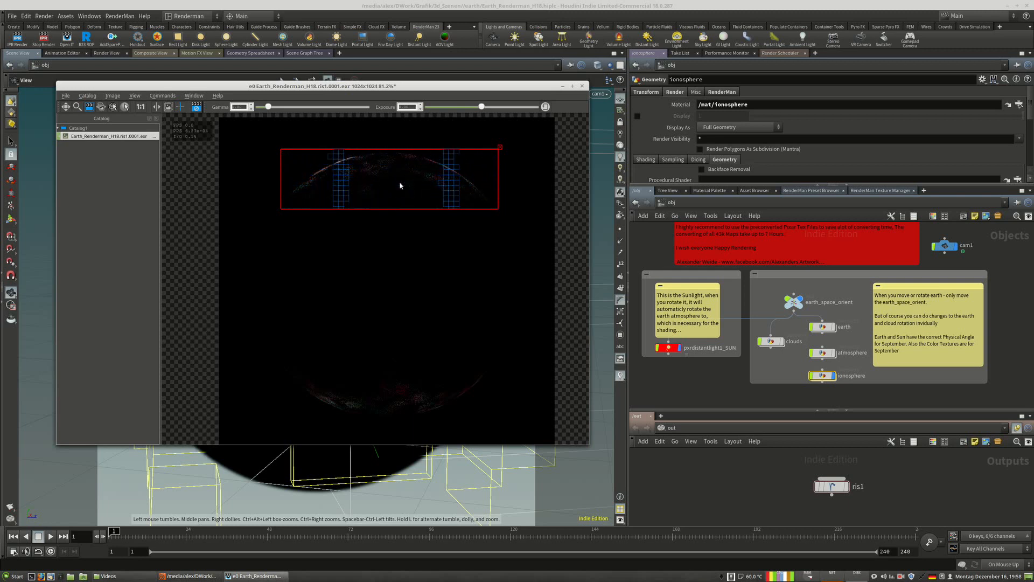
mouse_move(280, 210)
left_mouse_down()
mouse_move(266, 214)
mouse_move(272, 208)
left_mouse_up()
mouse_move(496, 196)
left_mouse_down()
mouse_move(508, 211)
mouse_move(510, 201)
left_mouse_up()
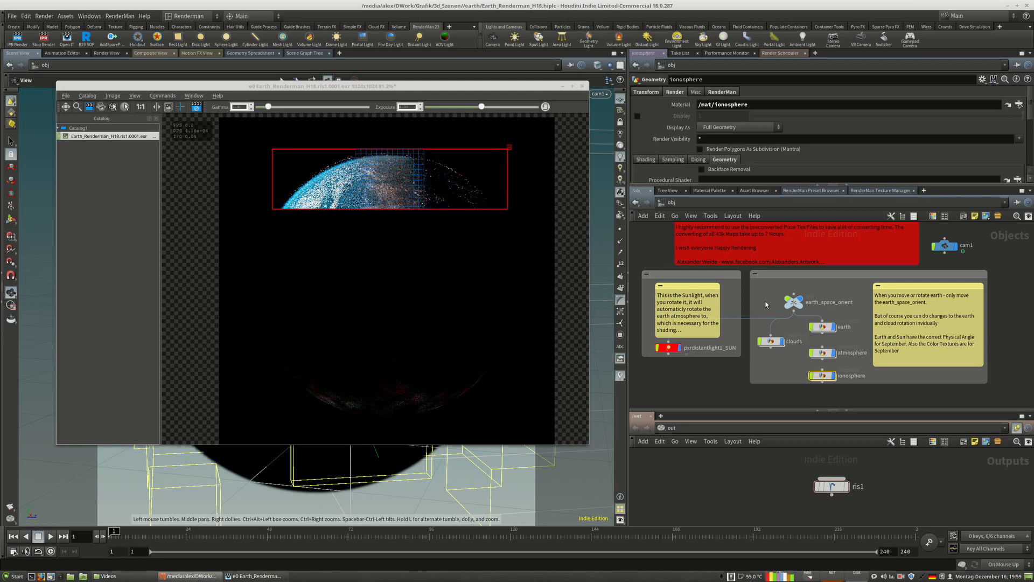
Examine the cropped render of the earth with its clouds, atmosphere and ionosphere, and the ionosphere object's geometry render settings.
scroll(352, 157, "up", 2)
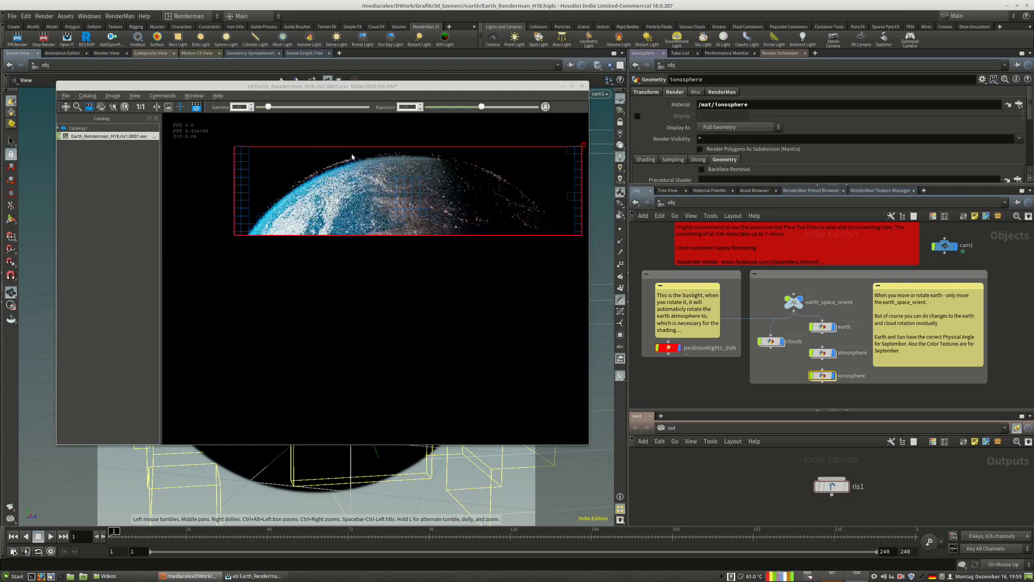
scroll(352, 156, "up", 4)
scroll(313, 217, "down", 3)
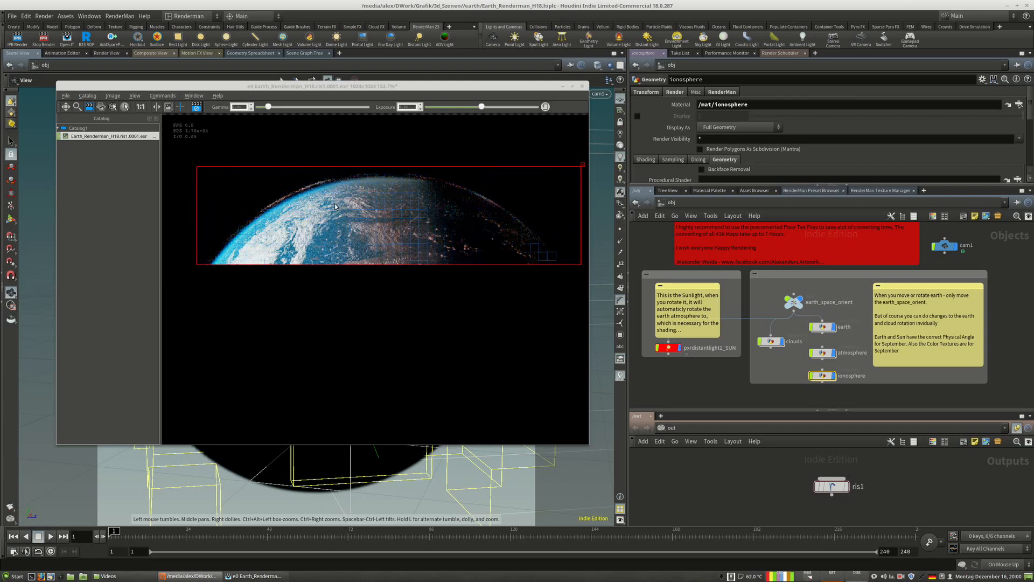
scroll(748, 134, "down", 3)
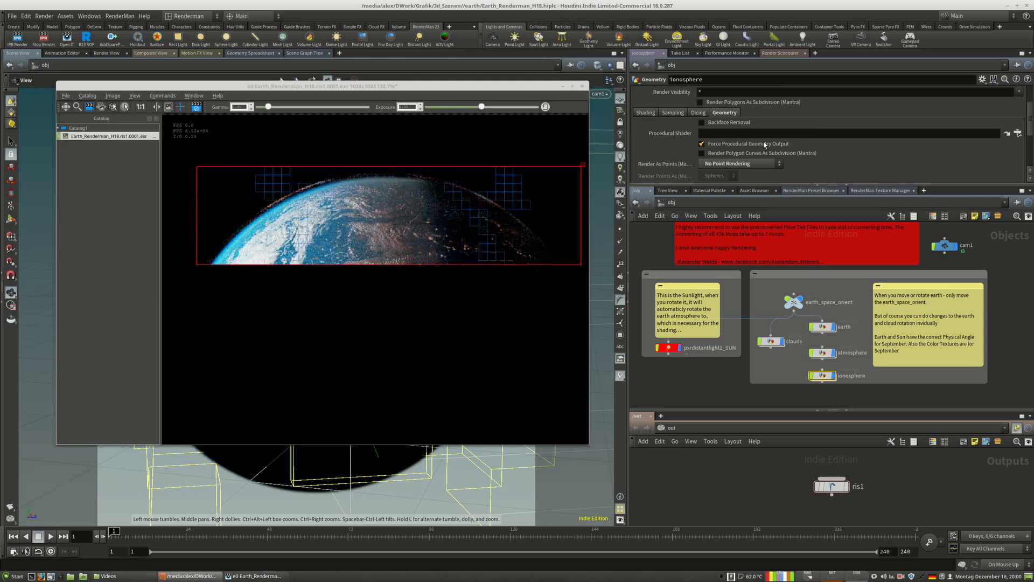
scroll(516, 300, "down", 1)
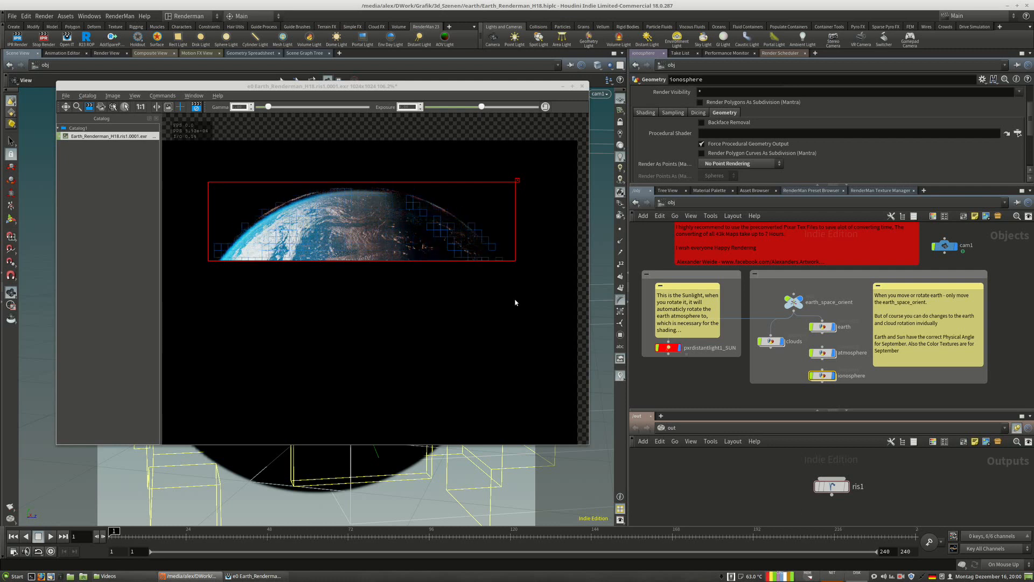
scroll(363, 189, "up", 3)
scroll(363, 189, "down", 3)
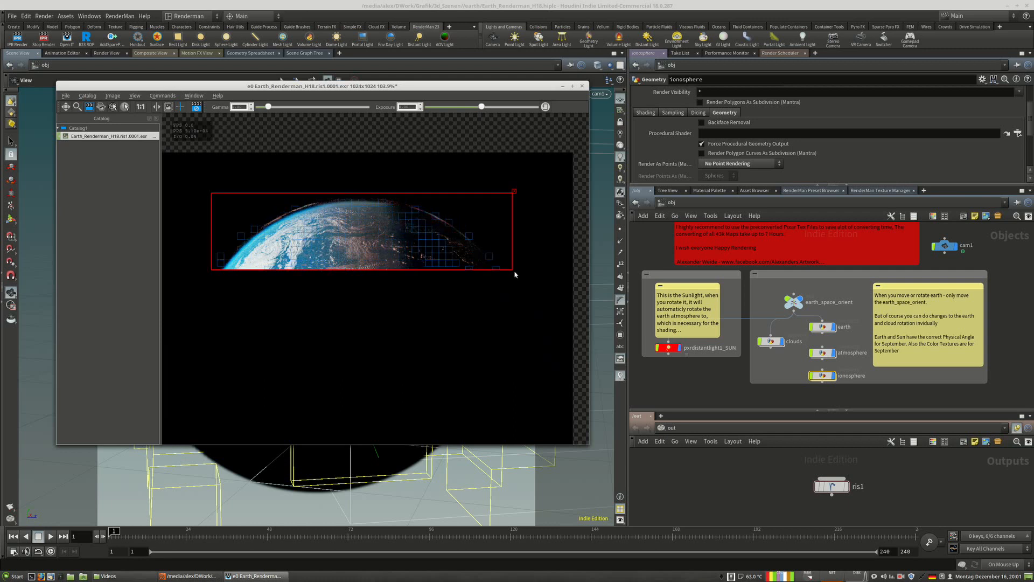
Shrink the crop region and move it over the globe's top edge, the bright cloud area and the darker surface below.
left_click_drag(512, 269, 362, 202)
scroll(362, 202, "up", 3)
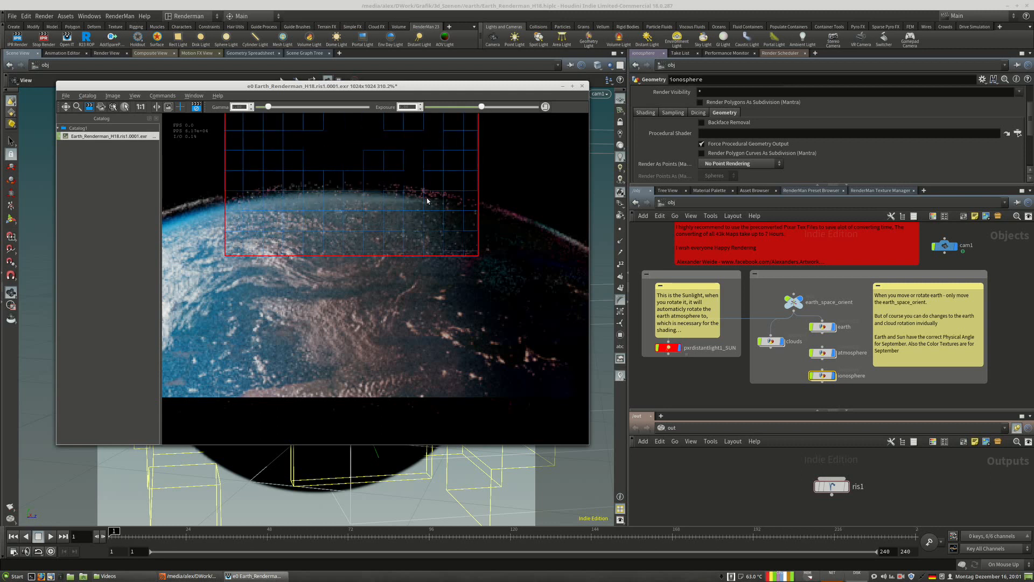
scroll(386, 208, "down", 3)
left_click_drag(392, 192, 326, 229)
scroll(326, 230, "up", 3)
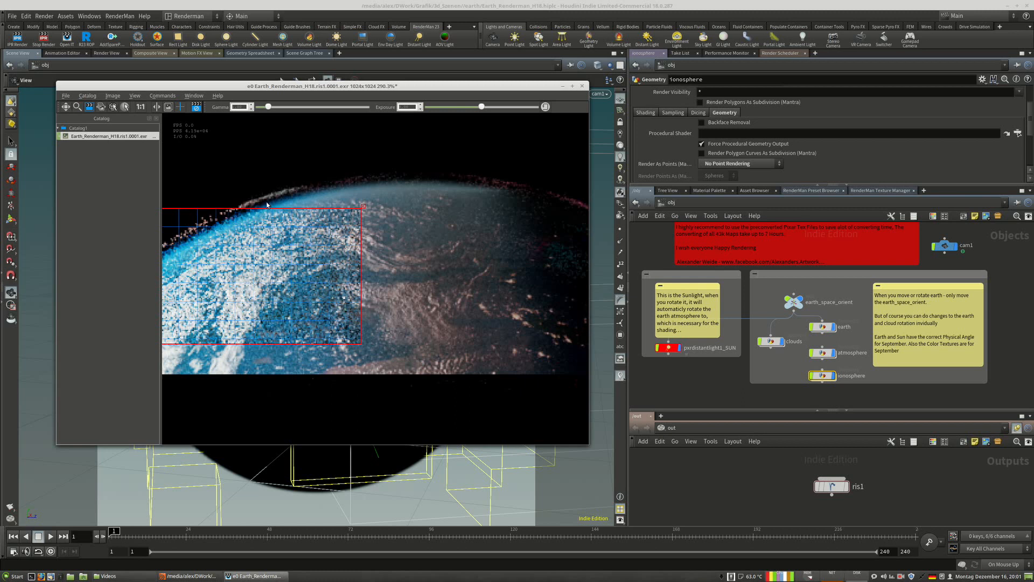
scroll(316, 226, "down", 3)
left_click_drag(316, 225, 417, 301)
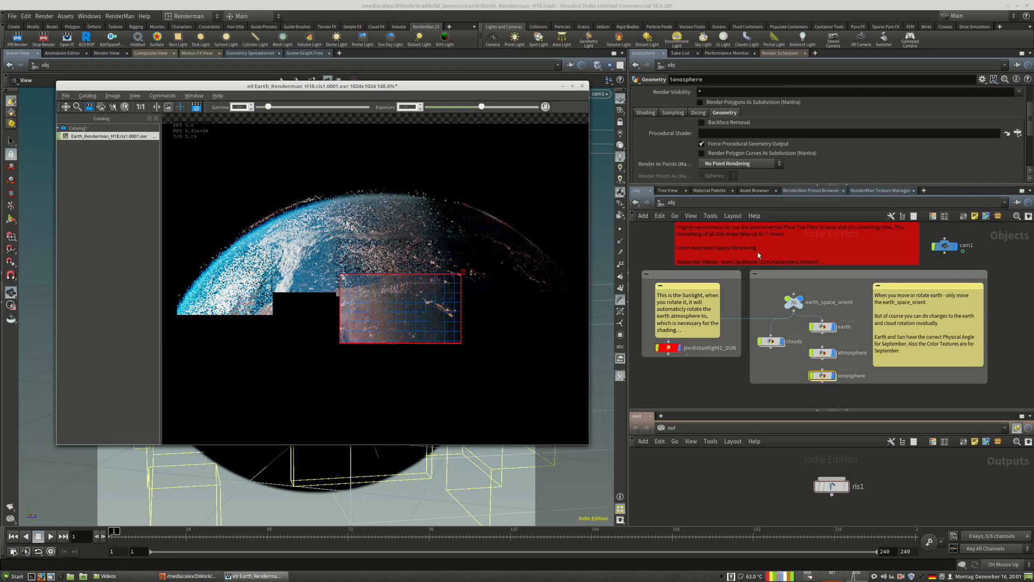
Turn off the camera resolution override on the ris1 render node to render at the camera's full resolution.
left_click(831, 485)
scroll(677, 157, "down", 3)
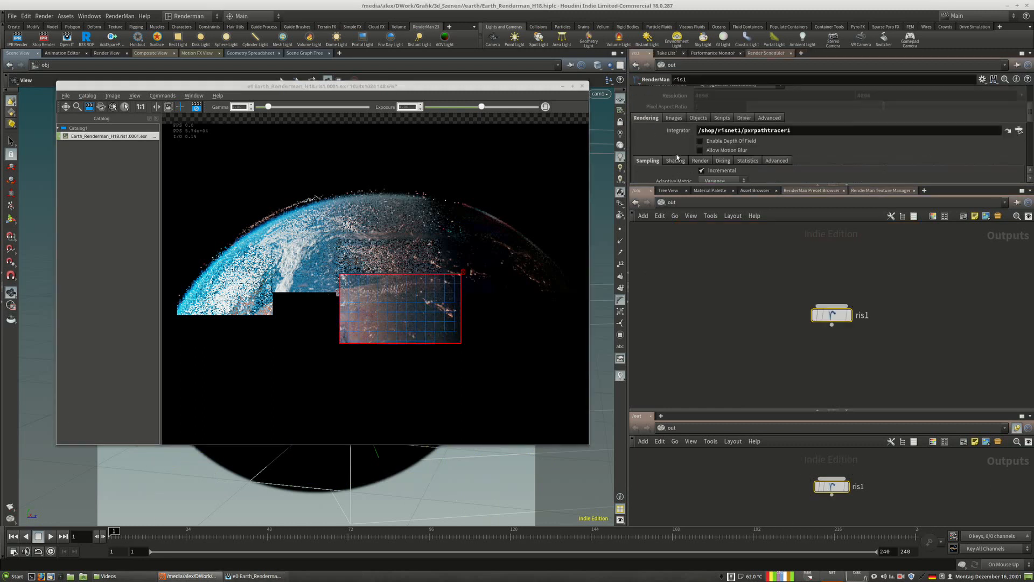
scroll(747, 148, "up", 2)
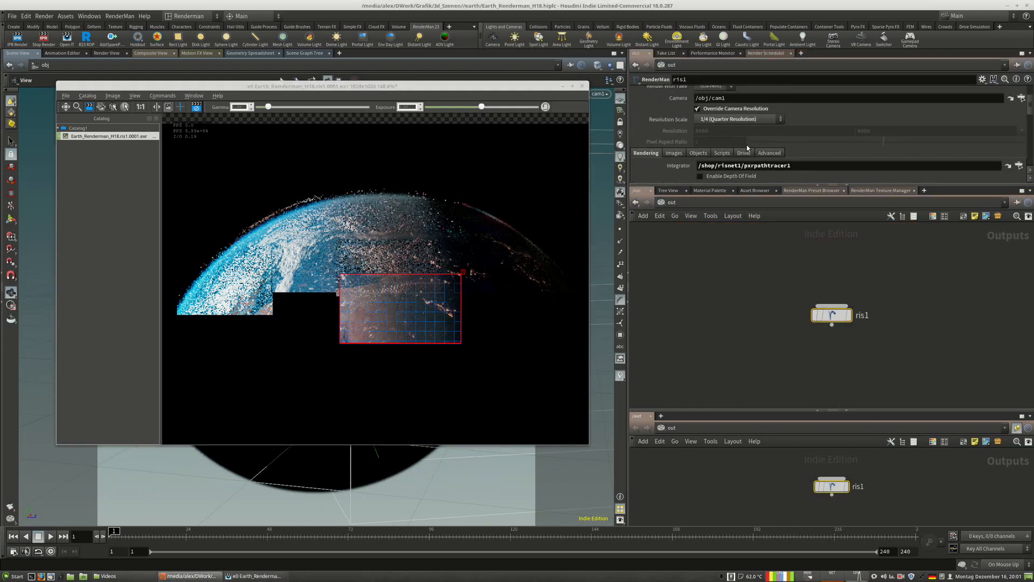
left_click(714, 111)
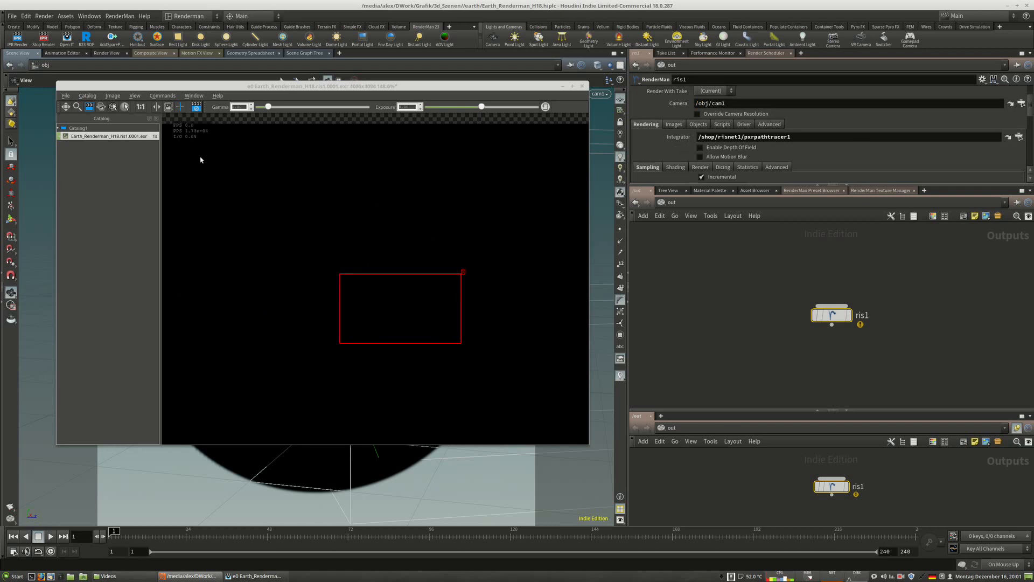
Move the crop region onto the rendered surface area and enlarge it to cover the cloud bands.
scroll(369, 263, "down", 3)
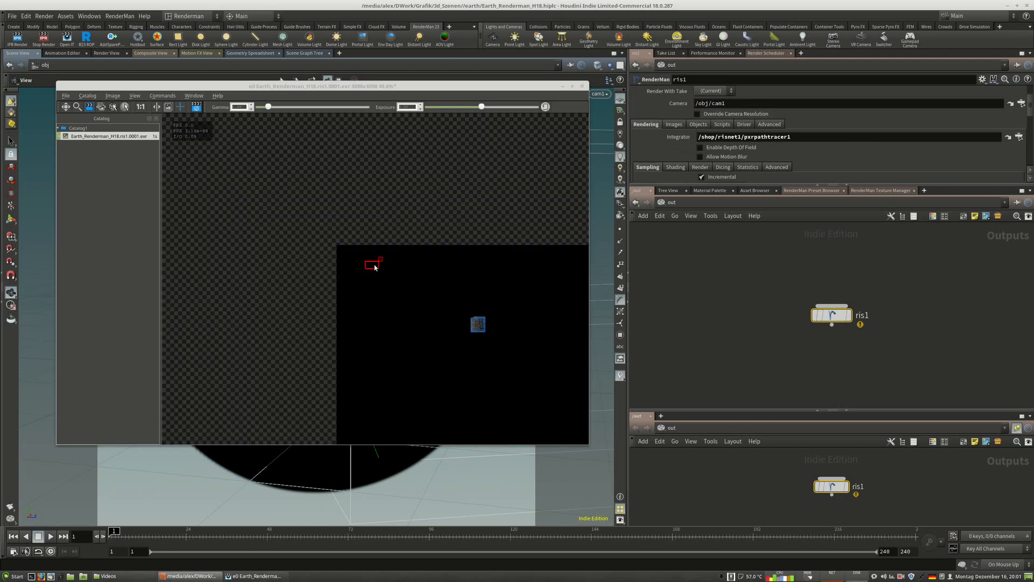
scroll(488, 337, "up", 3)
scroll(431, 284, "up", 2)
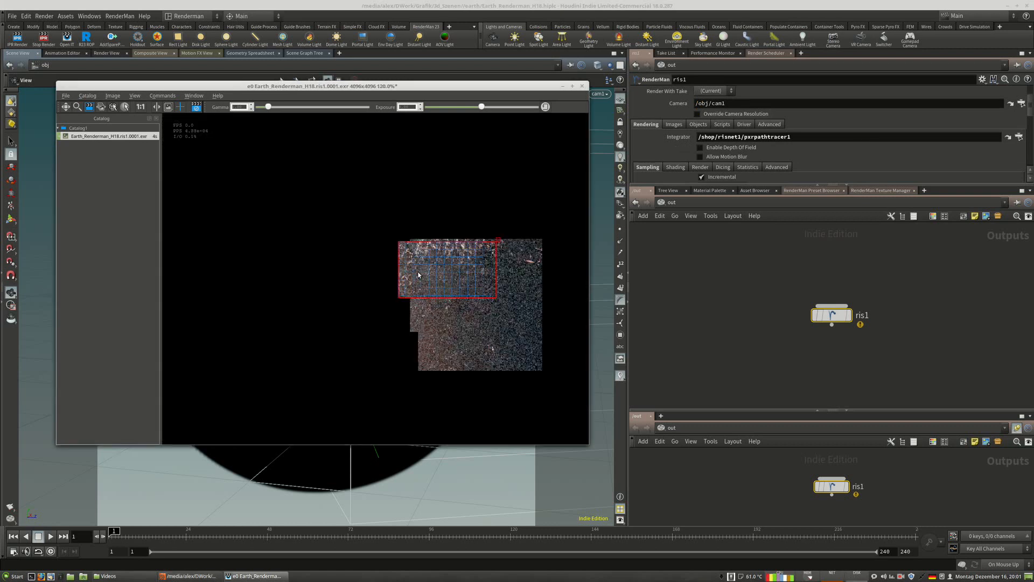
scroll(218, 268, "down", 1)
scroll(360, 259, "up", 1)
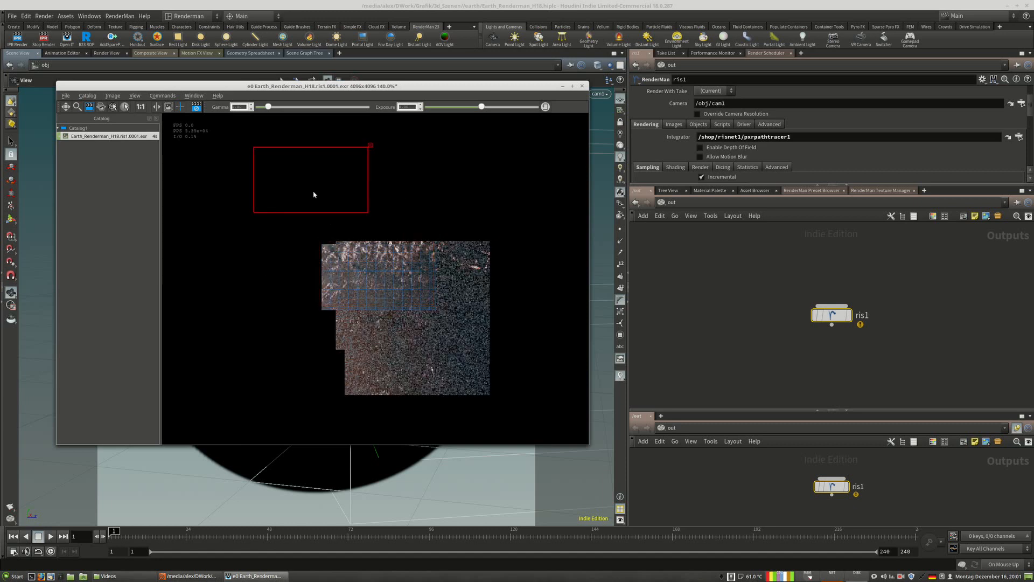
left_click_drag(370, 215, 486, 338)
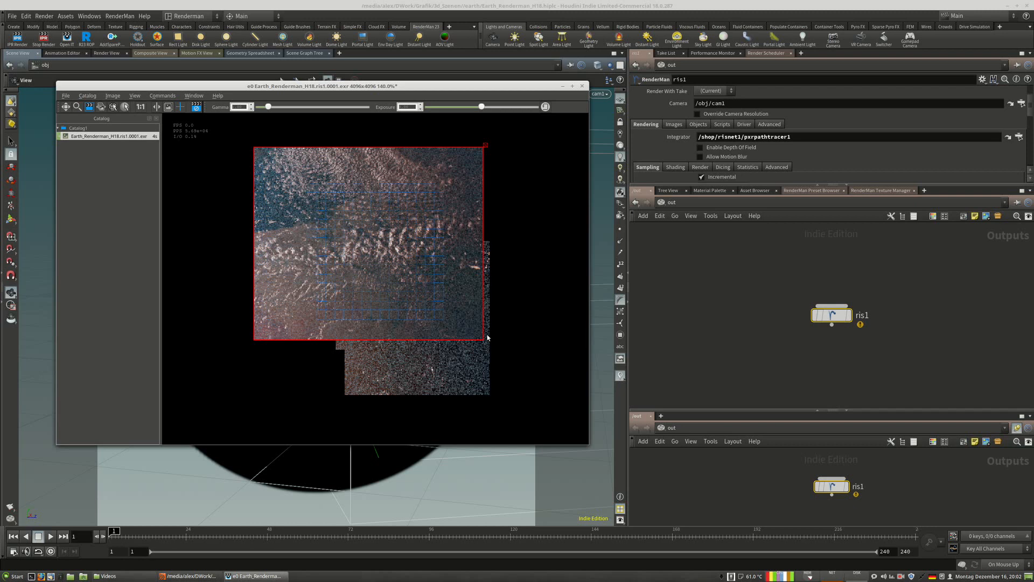
Return to the obj network and show the earth object's Micropolygon Length in its RenderMan dicing primvars.
left_click(671, 202)
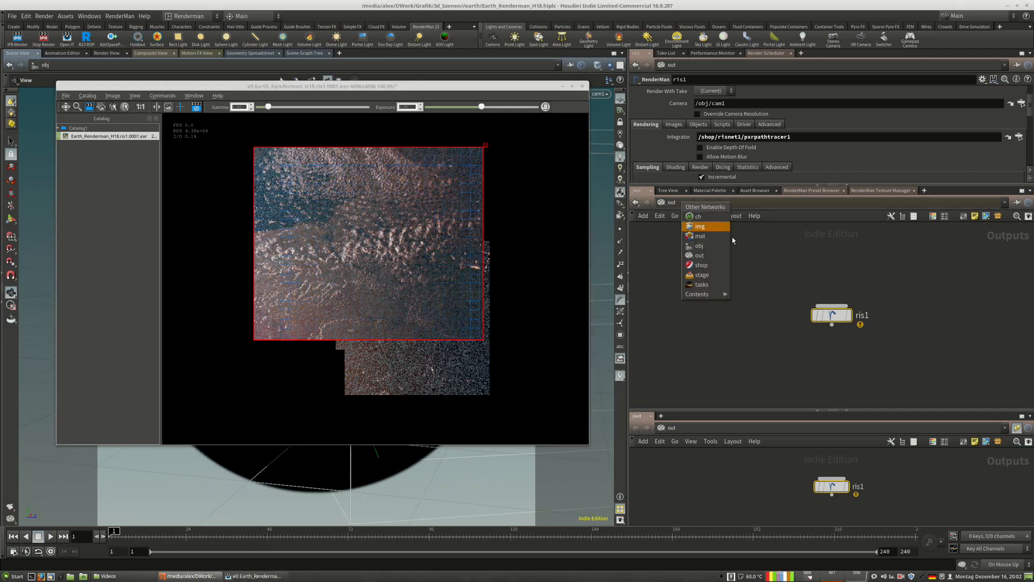
left_click(695, 248)
left_click(823, 327)
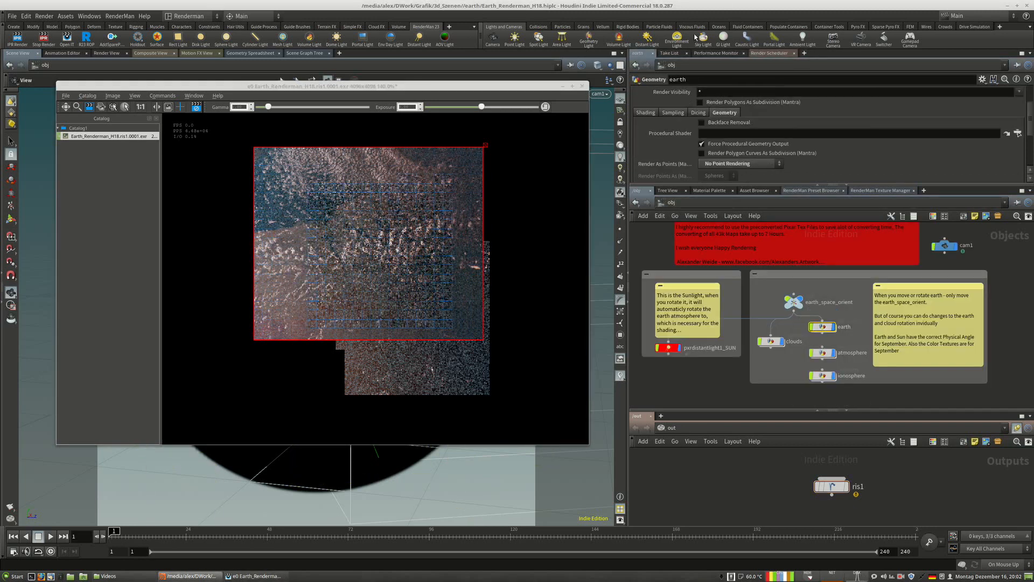
scroll(706, 128, "up", 3)
left_click(718, 92)
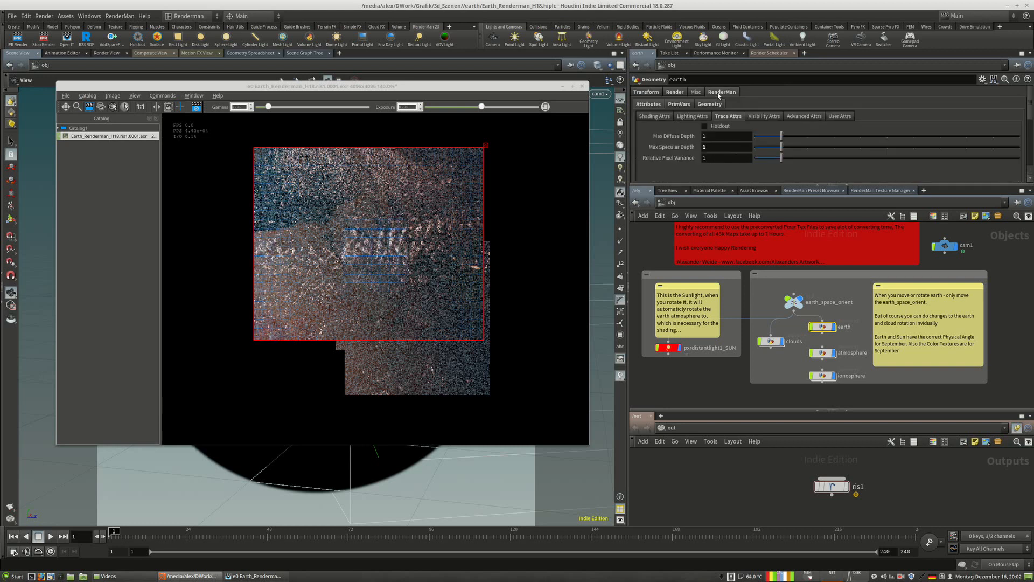
left_click(680, 104)
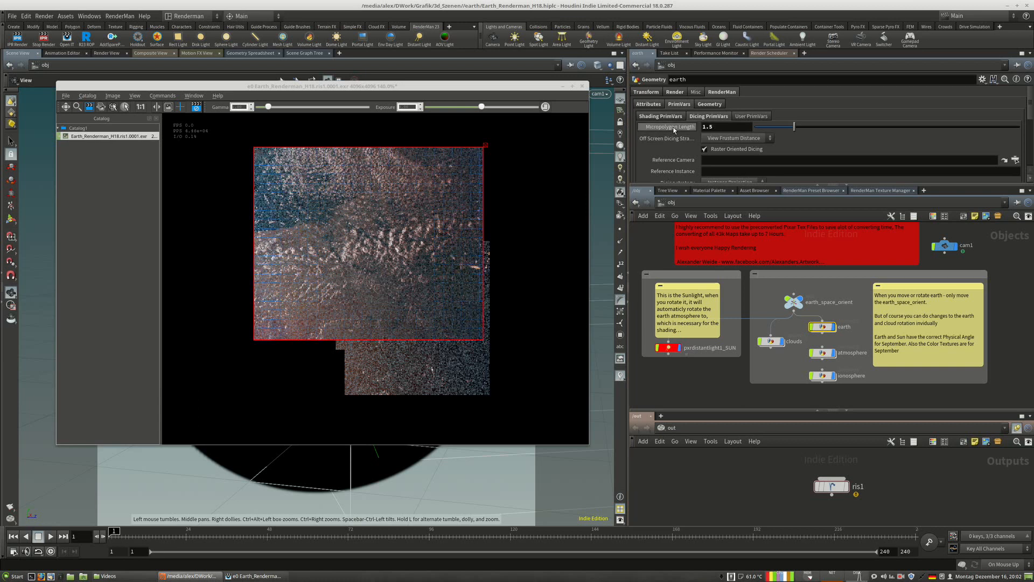
left_click(710, 126)
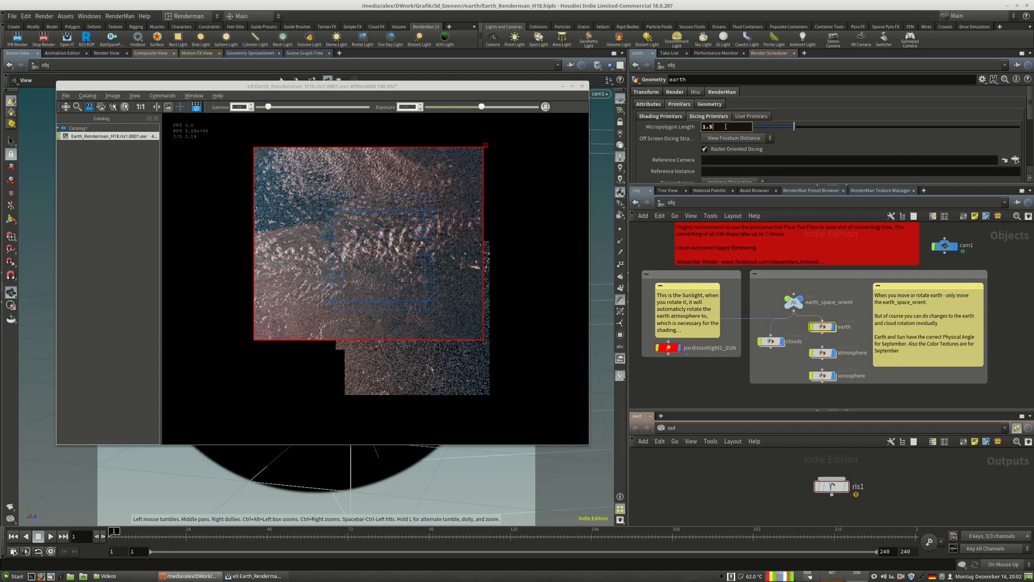
key("Return")
Shift the crop region sideways across the clouds toward the blue ocean area.
scroll(206, 210, "down", 1)
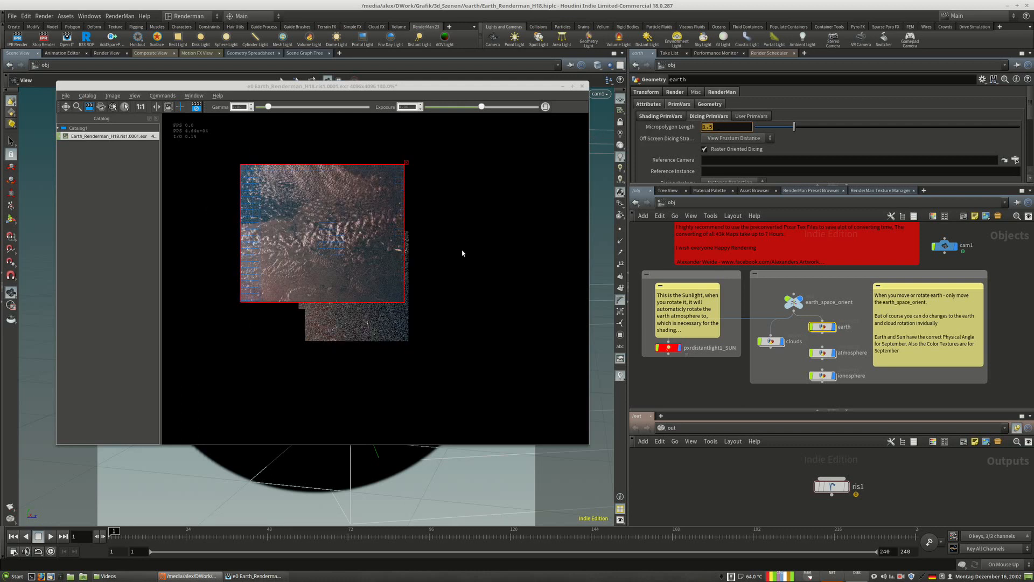
scroll(462, 250, "down", 5)
scroll(415, 247, "up", 5)
left_click_drag(415, 247, 376, 255)
scroll(371, 238, "up", 3)
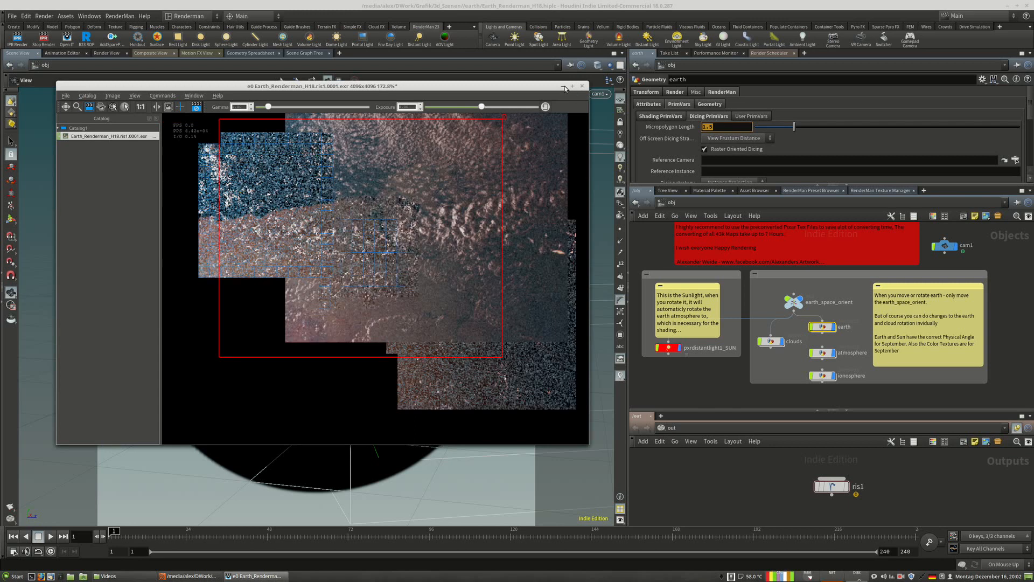
Hide the render window, zoom the viewport in on the globe, and bring the render window back.
left_click(563, 87)
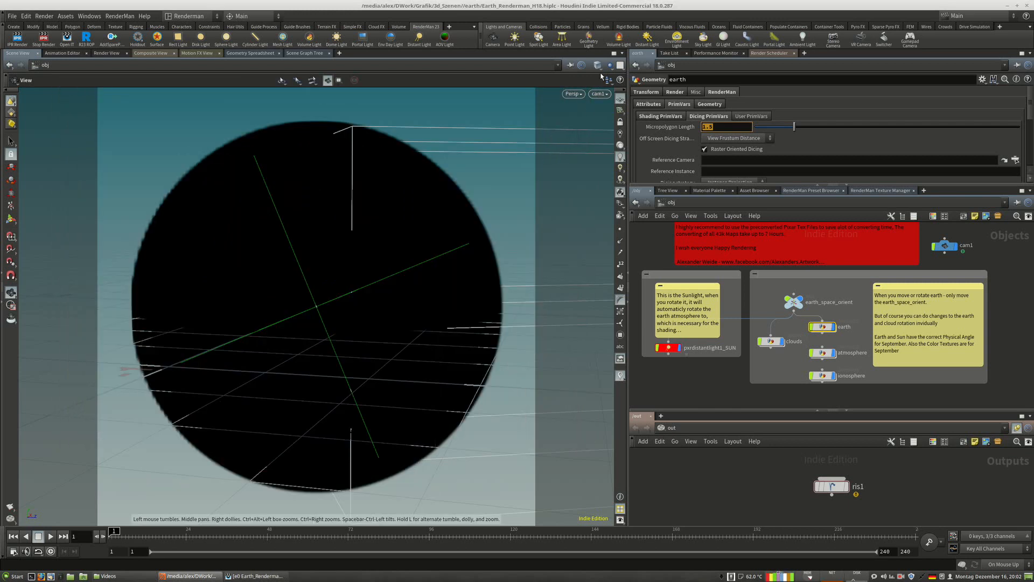
right_click_drag(331, 236, 396, 309)
left_click(256, 576)
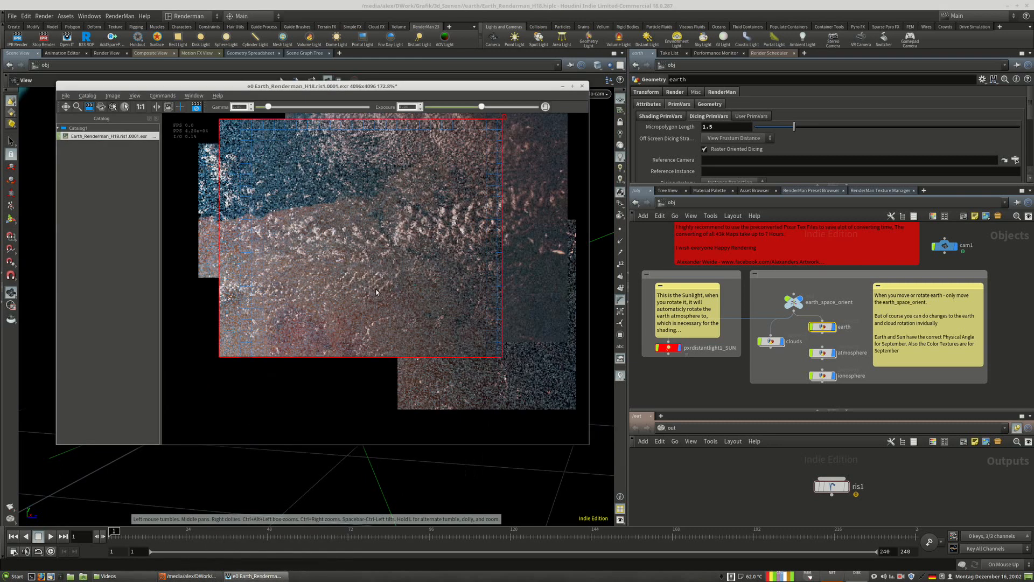
Move the crop region up over the ocean and clouds and reduce its height to a wide strip.
scroll(386, 300, "down", 3)
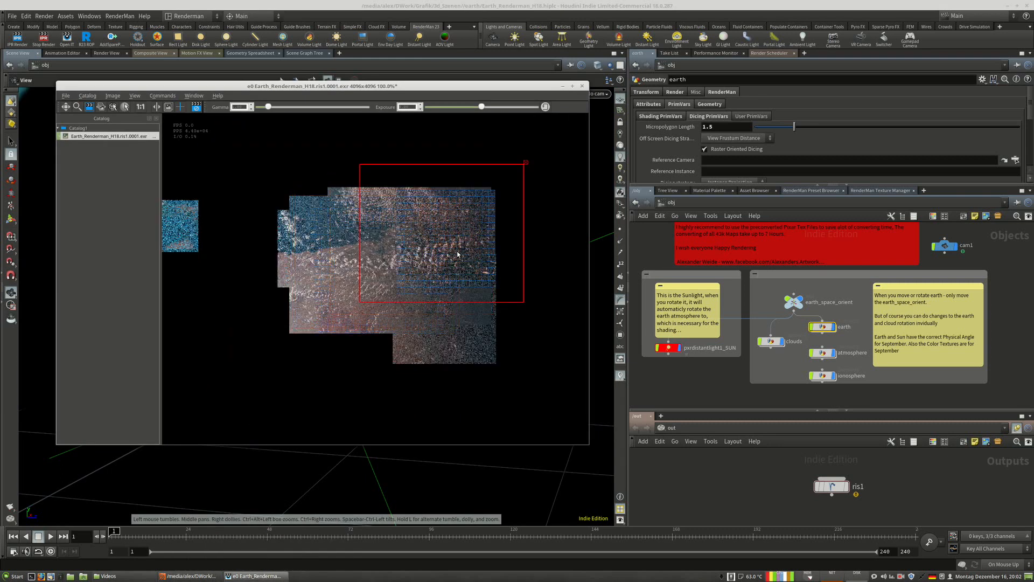
scroll(390, 210, "up", 2)
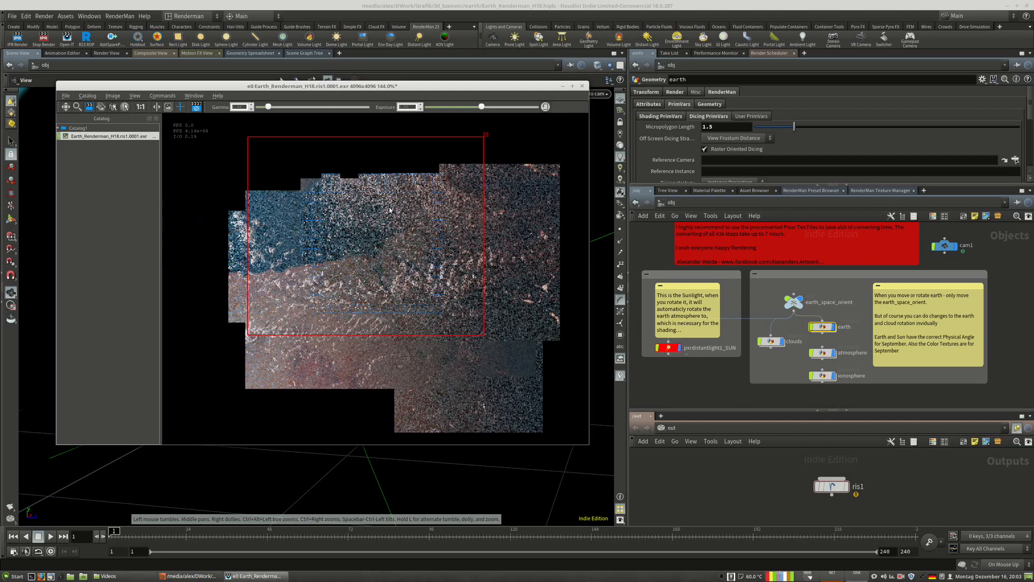
scroll(389, 209, "up", 1)
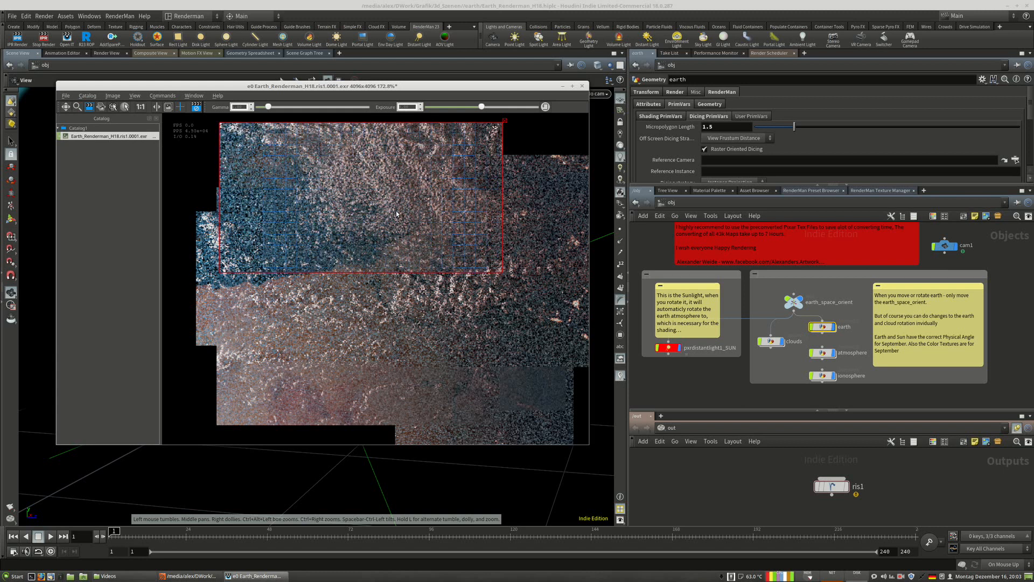
mouse_move(831, 490)
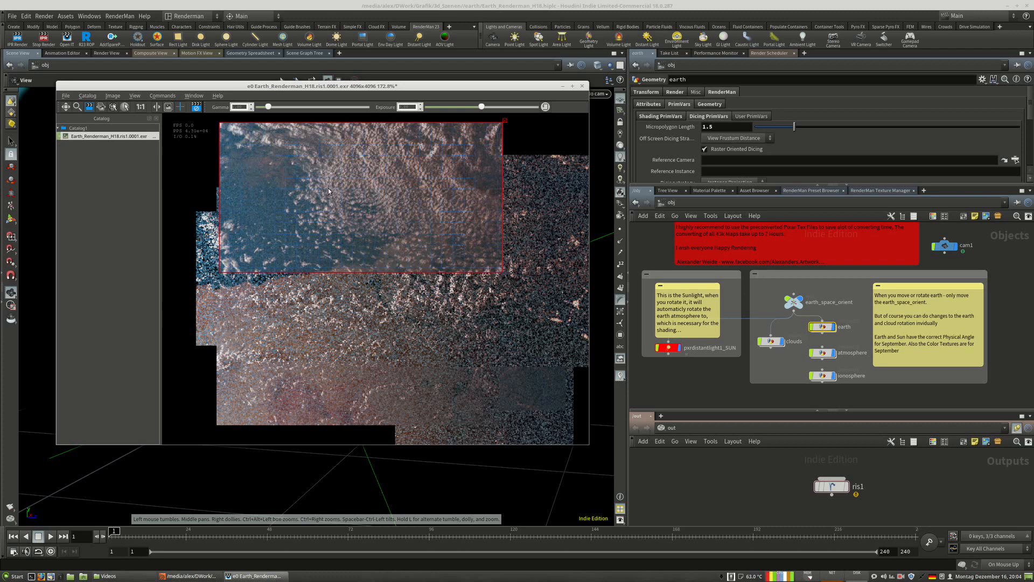
Inspect the cropped cloud render at 1:1 scale and stop the render.
scroll(451, 239, "down", 5)
scroll(466, 231, "up", 5)
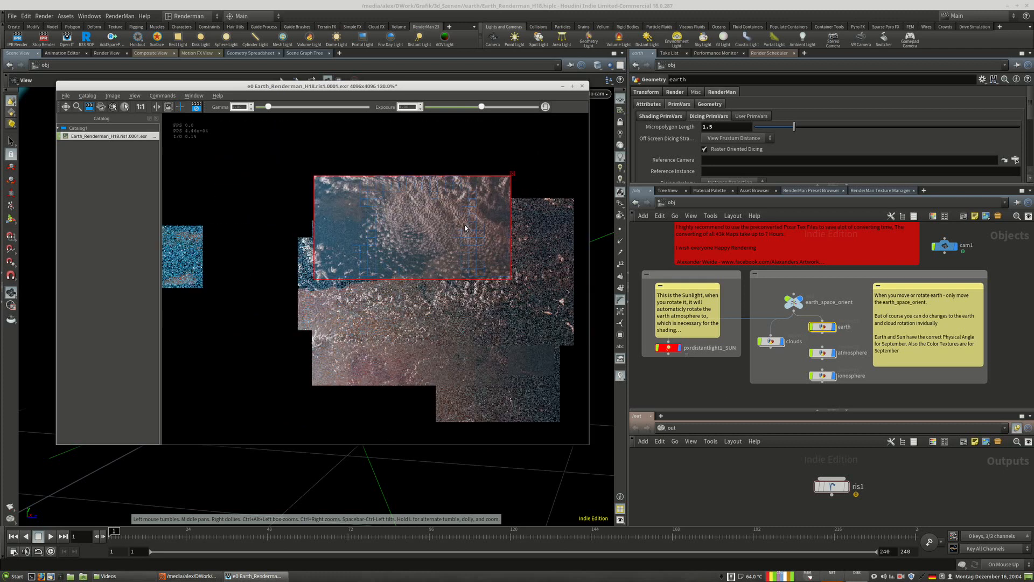
scroll(453, 222, "down", 1)
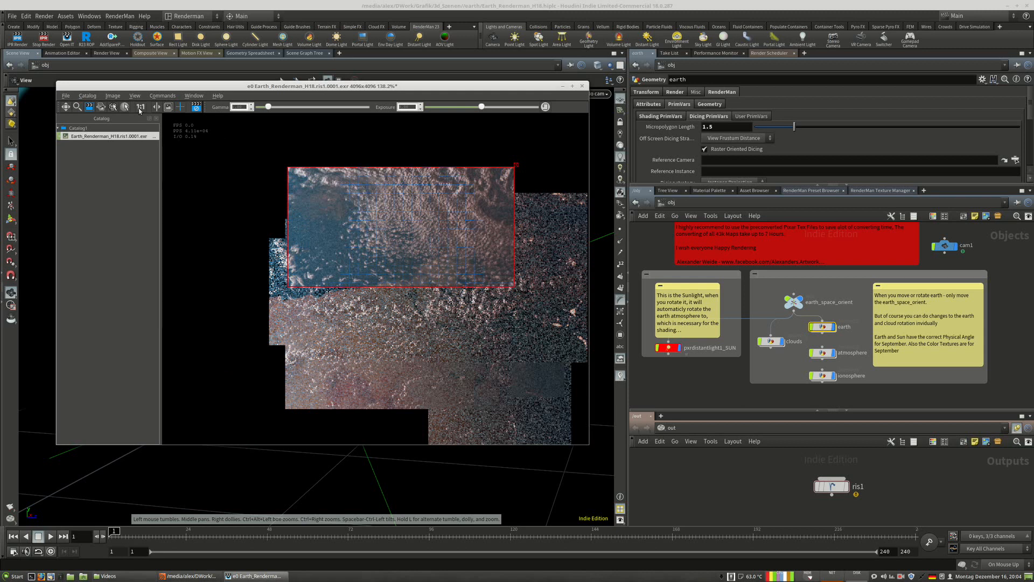
left_click(140, 107)
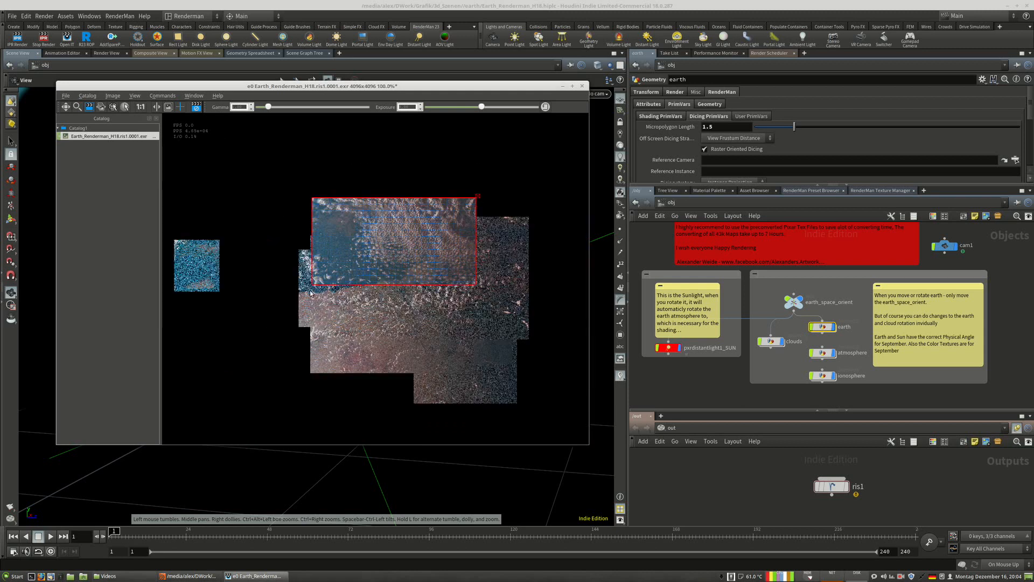
scroll(380, 226, "up", 2)
scroll(364, 234, "down", 2)
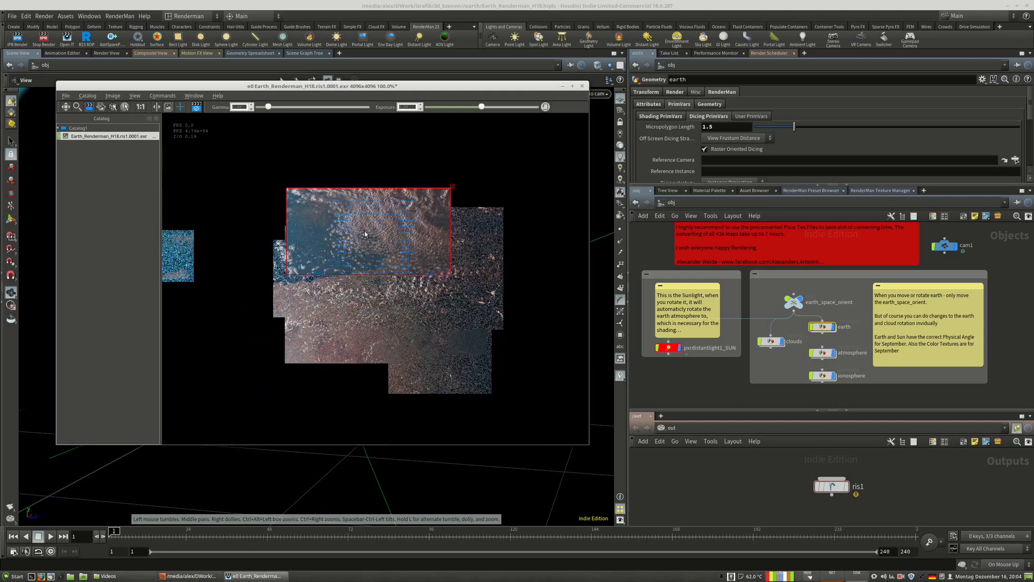
left_click(44, 42)
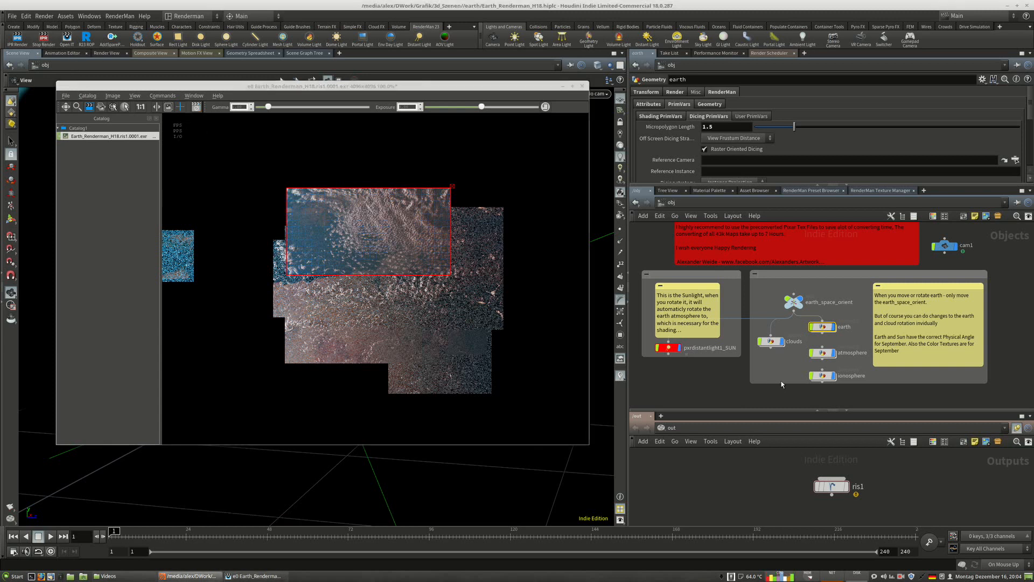